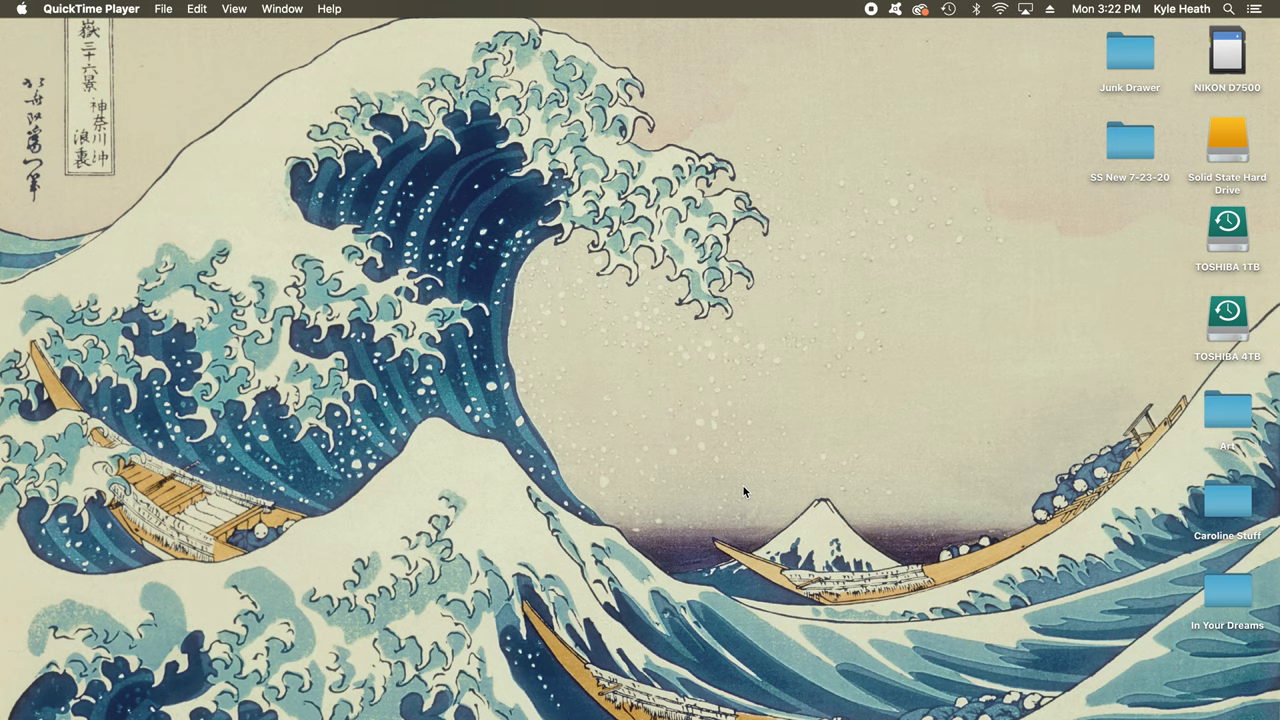
Bring the Safari window showing the Mailchimp homepage to the front from the Dock
{"action": "mouse_move", "coordinate": [1266, 160]}
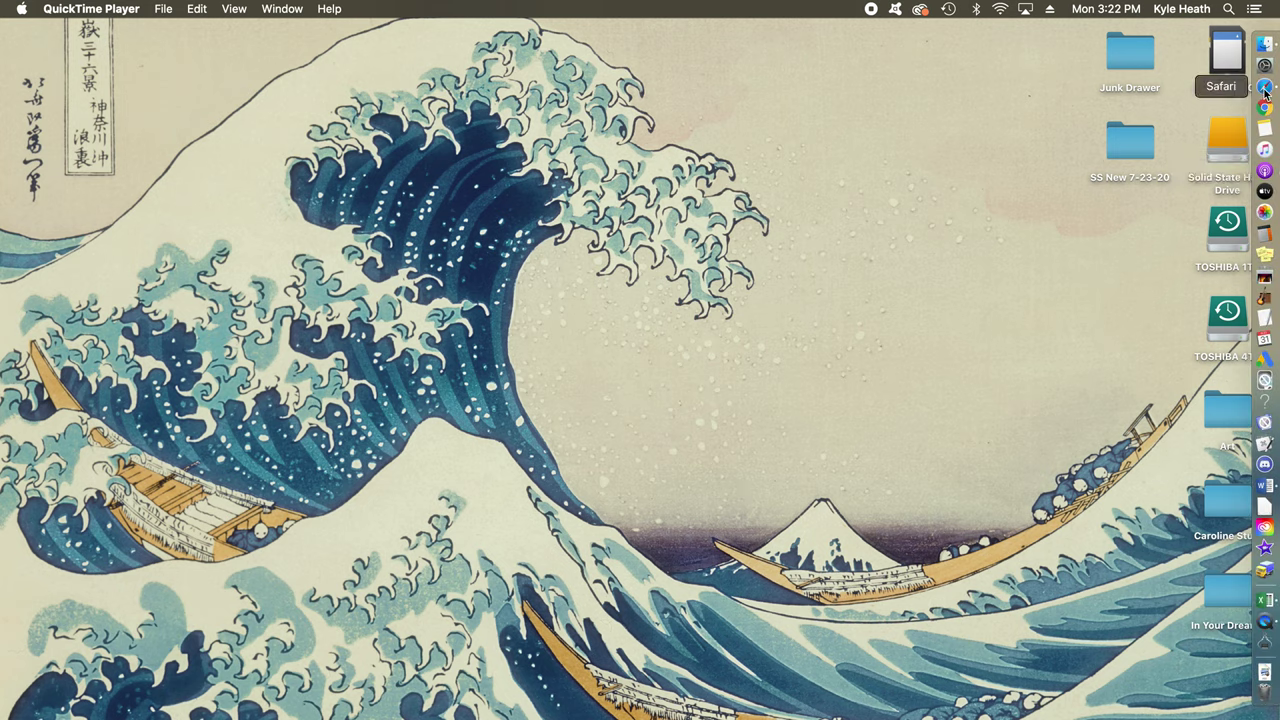
{"action": "left_click", "coordinate": [1265, 90]}
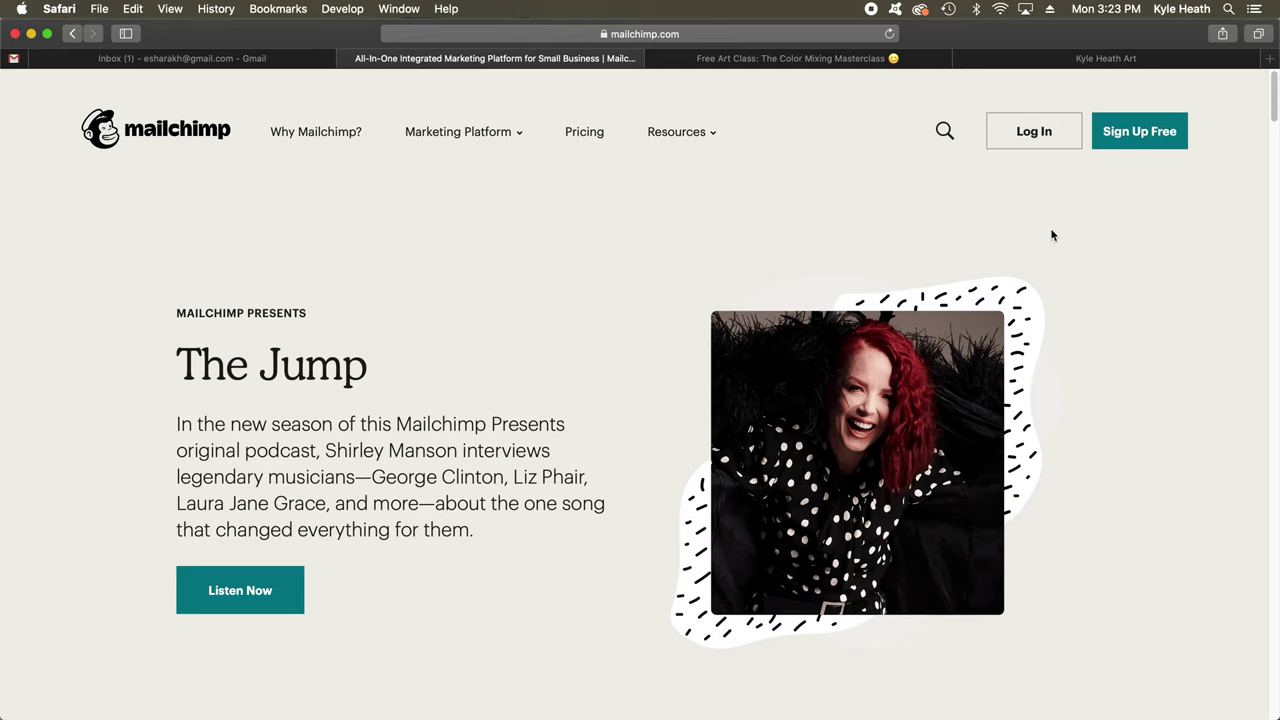
Start a free Mailchimp sign-up and enter the email address and username
{"action": "left_click", "coordinate": [1140, 131]}
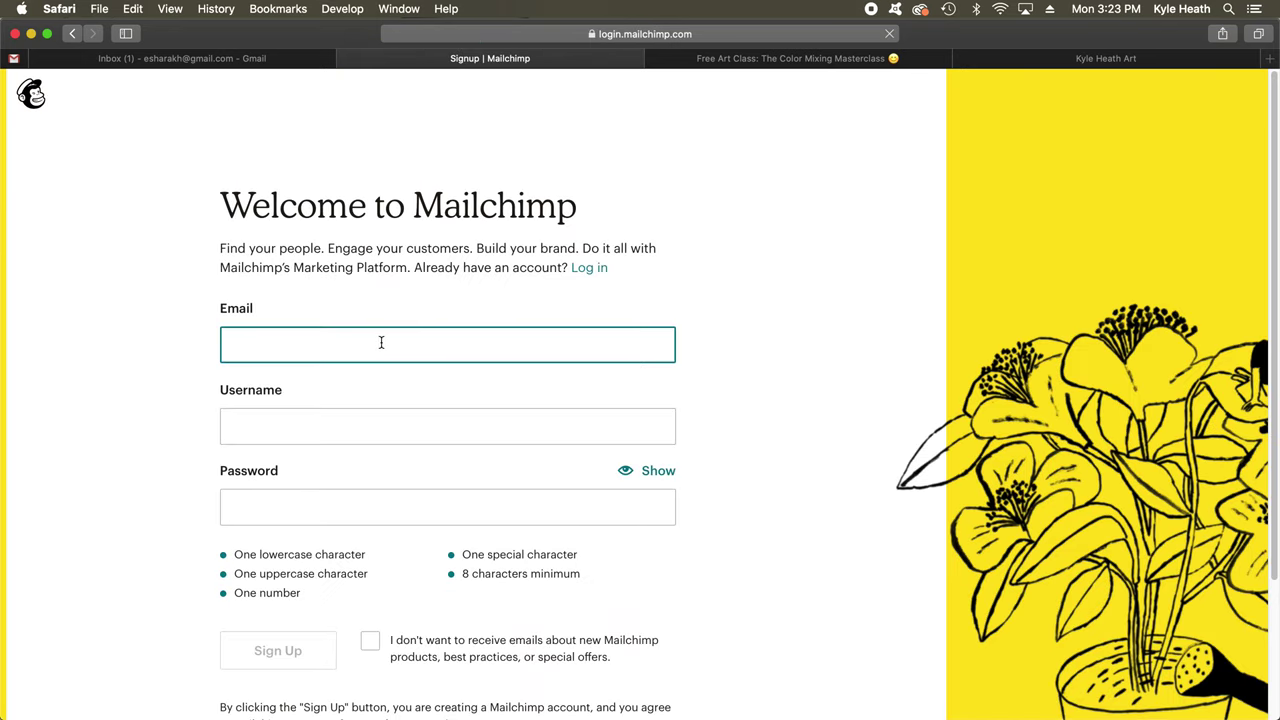
{"action": "scroll", "coordinate": [103, 327], "scroll_direction": "down", "scroll_amount": 1}
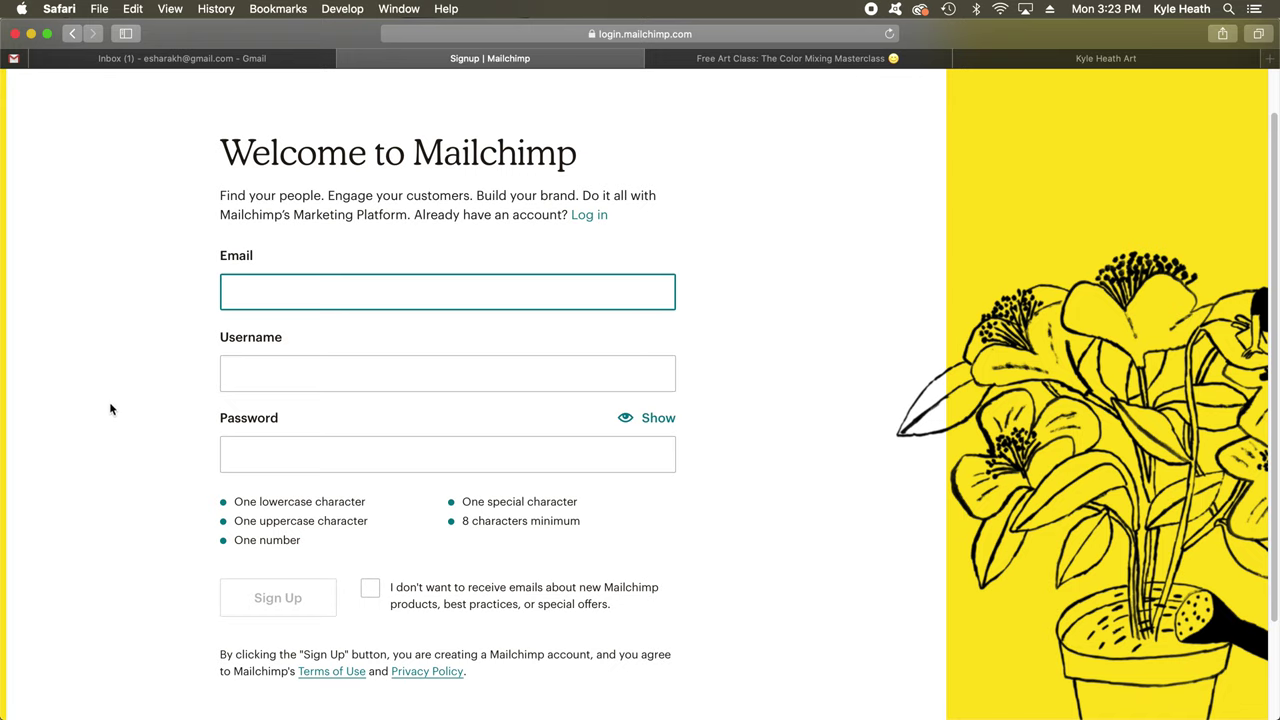
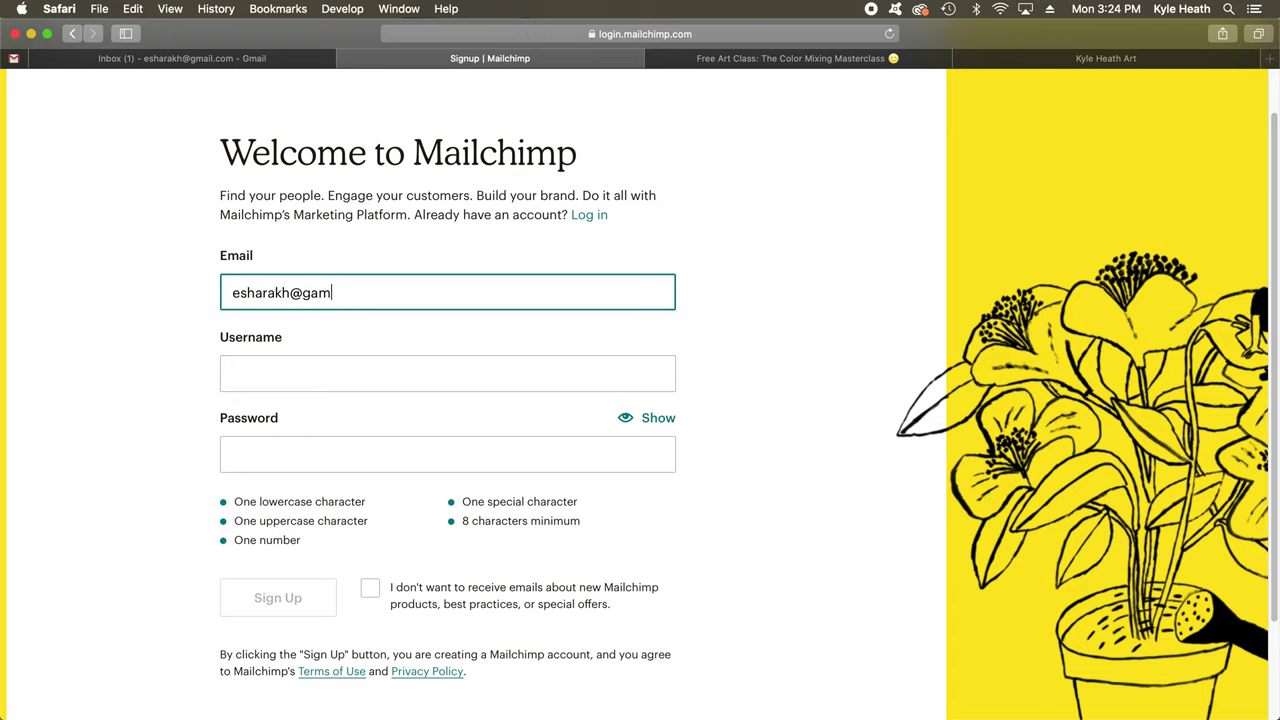
{"action": "key", "text": "Tab"}
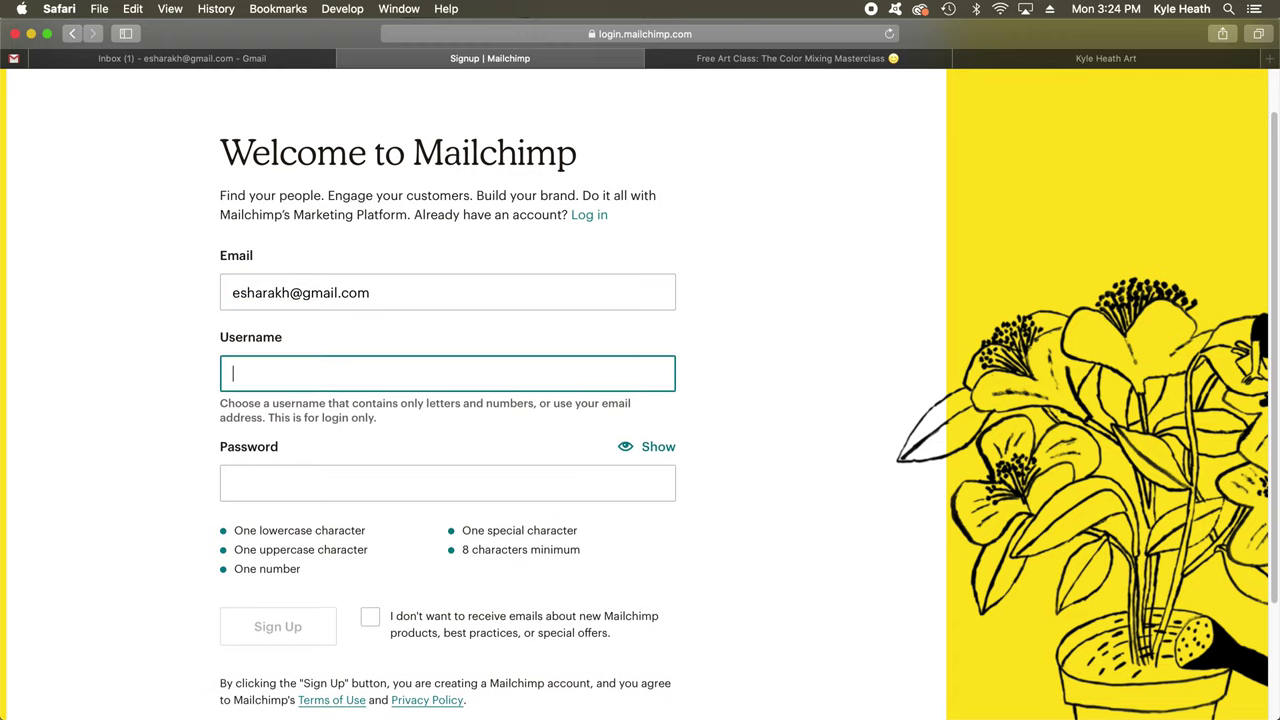
{"action": "type", "text": "Eshara"}
{"action": "key", "text": "Tab"}
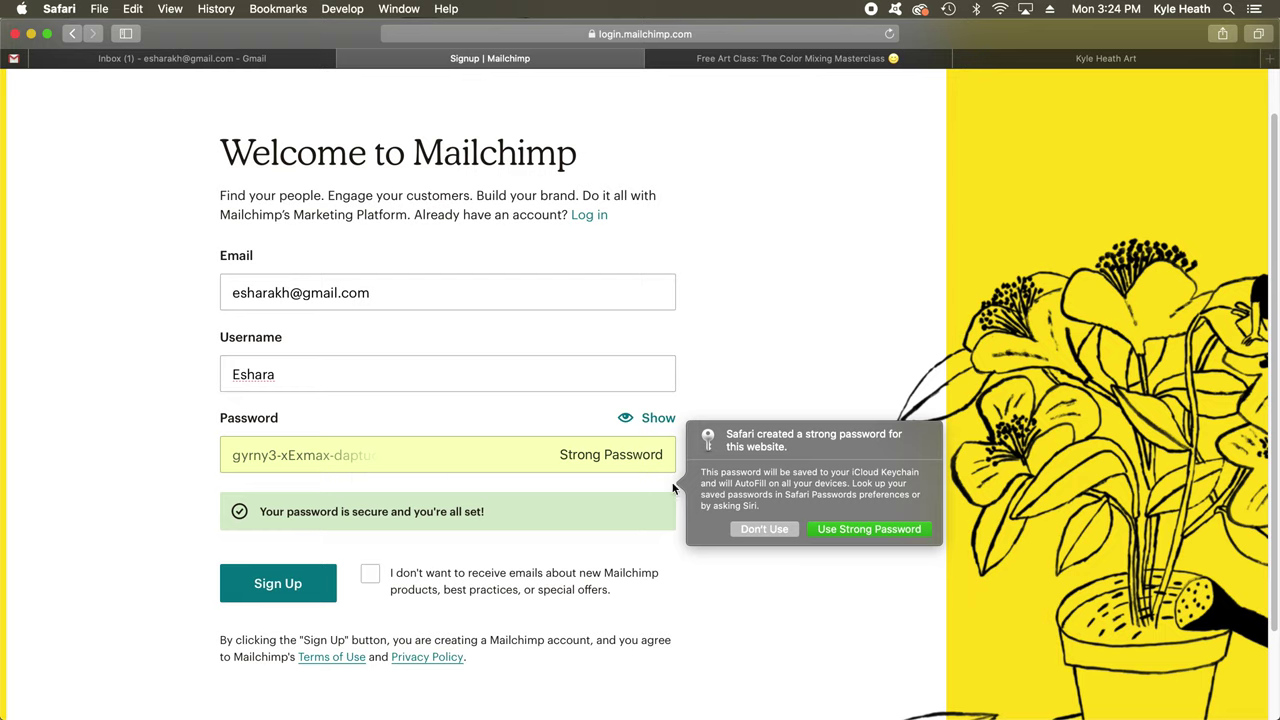
Accept Safari's strong password, opt out of promotional emails, and submit the sign-up form
{"action": "left_click", "coordinate": [836, 534]}
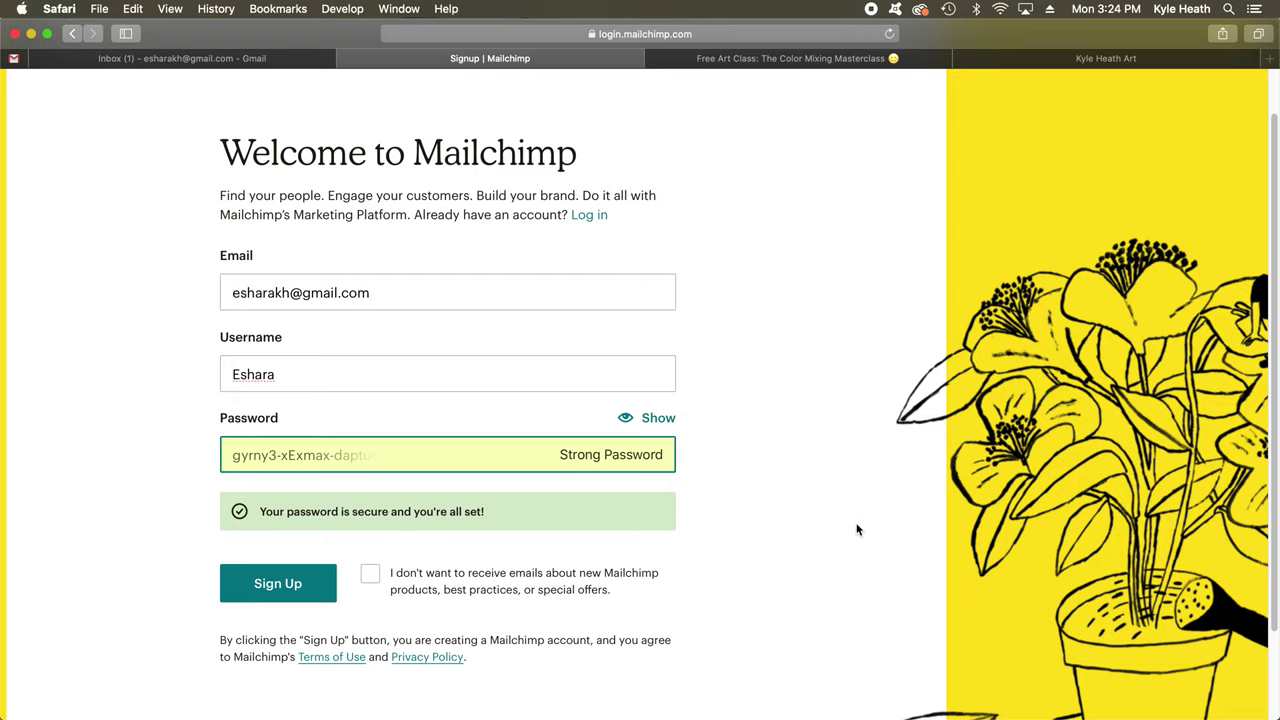
{"action": "left_click", "coordinate": [371, 578]}
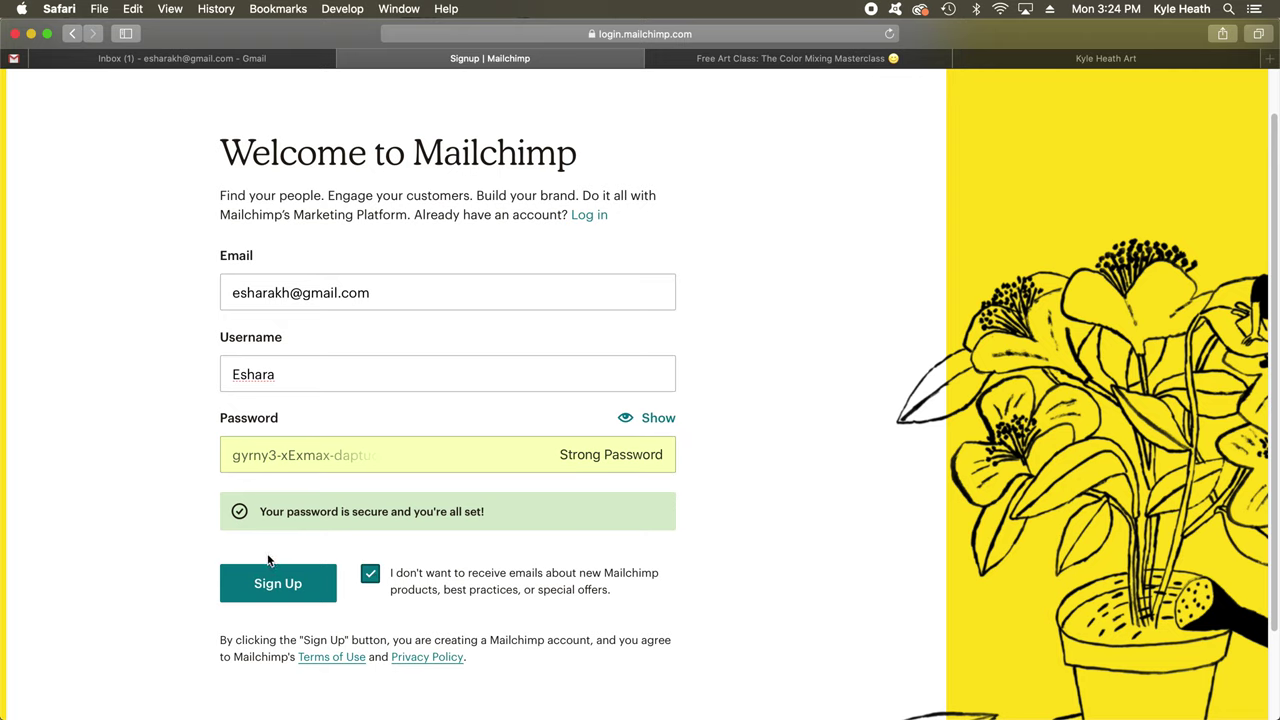
{"action": "left_click", "coordinate": [268, 588]}
{"action": "left_click_drag", "start_coordinate": [232, 292], "coordinate": [277, 292]}
{"action": "left_click", "coordinate": [280, 376]}
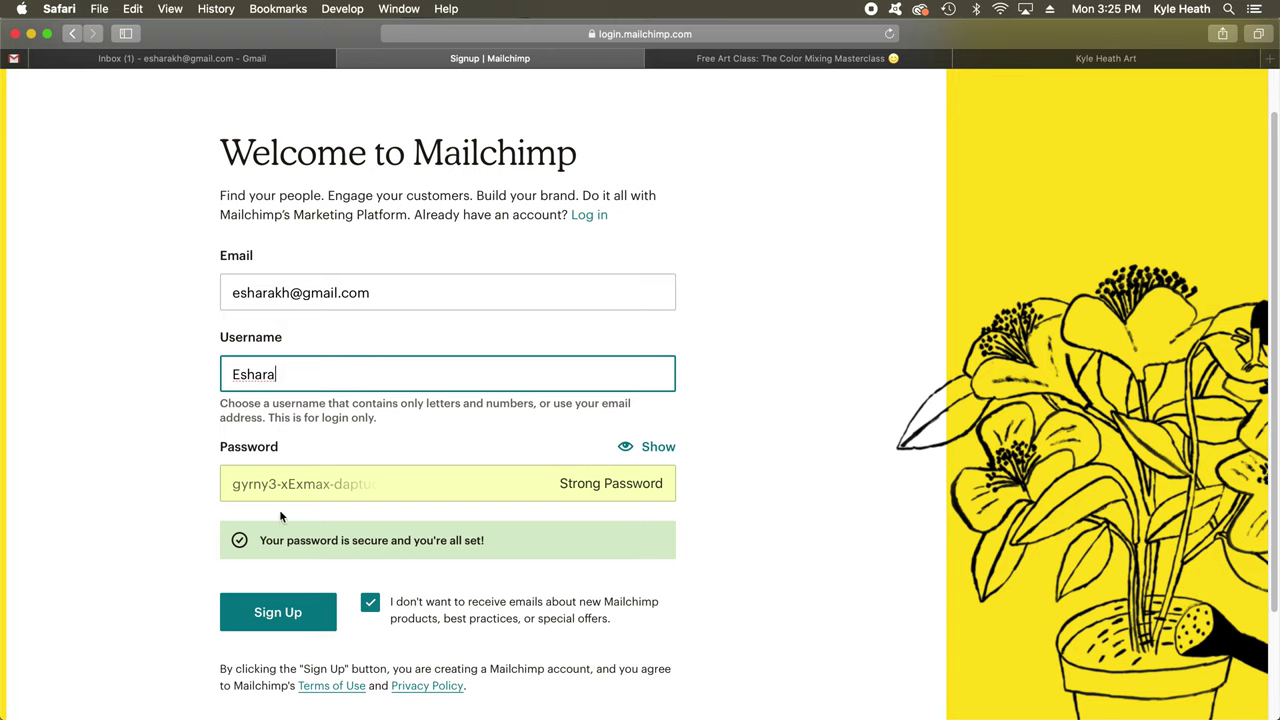
{"action": "left_click", "coordinate": [270, 610]}
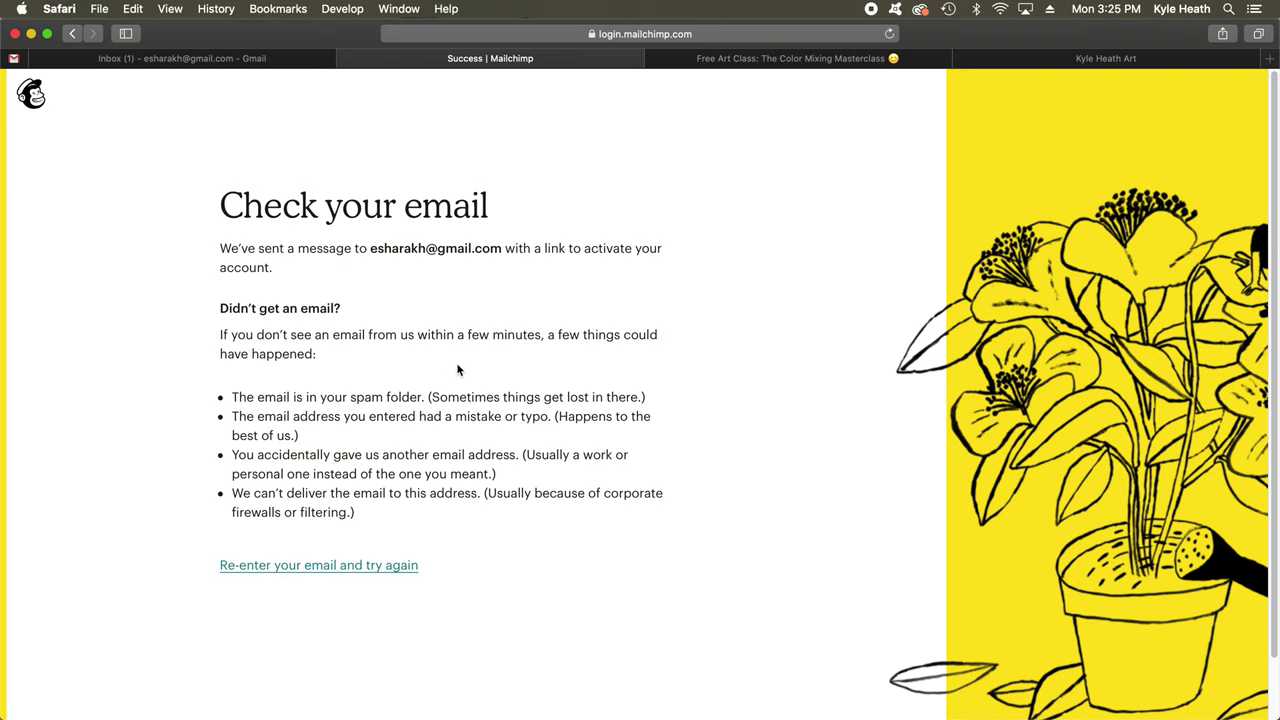
Switch to the Gmail tab and refresh the inbox to look for the activation email
{"action": "left_click", "coordinate": [124, 60]}
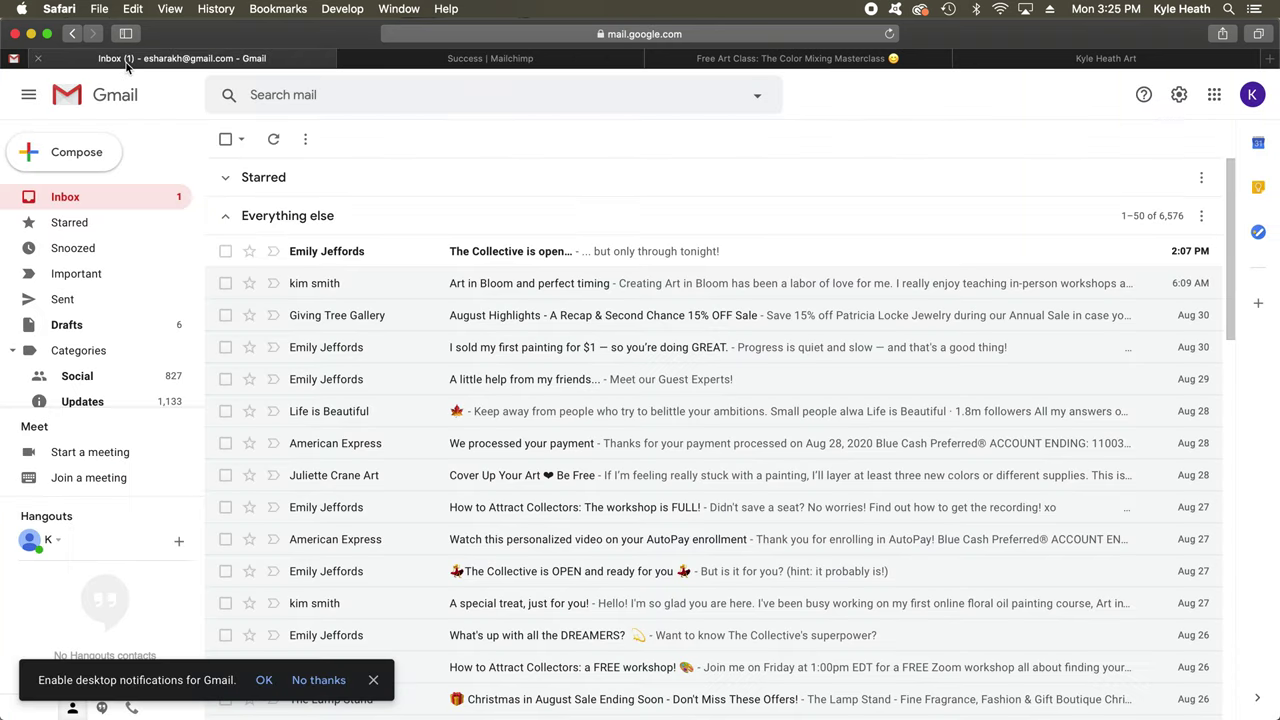
{"action": "left_click", "coordinate": [272, 141]}
{"action": "scroll", "coordinate": [120, 298], "scroll_direction": "down", "scroll_amount": 1}
{"action": "scroll", "coordinate": [127, 306], "scroll_direction": "down", "scroll_amount": 2}
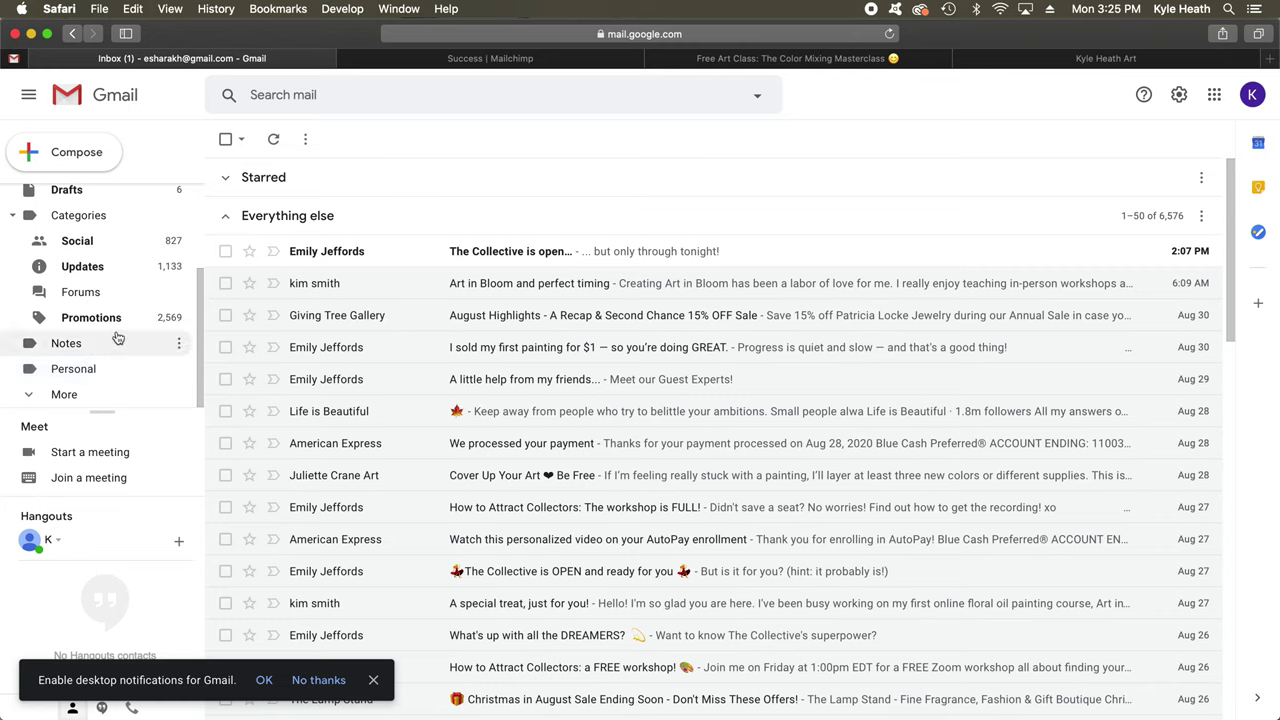
{"action": "scroll", "coordinate": [105, 320], "scroll_direction": "up", "scroll_amount": 3}
{"action": "scroll", "coordinate": [68, 344], "scroll_direction": "down", "scroll_amount": 3}
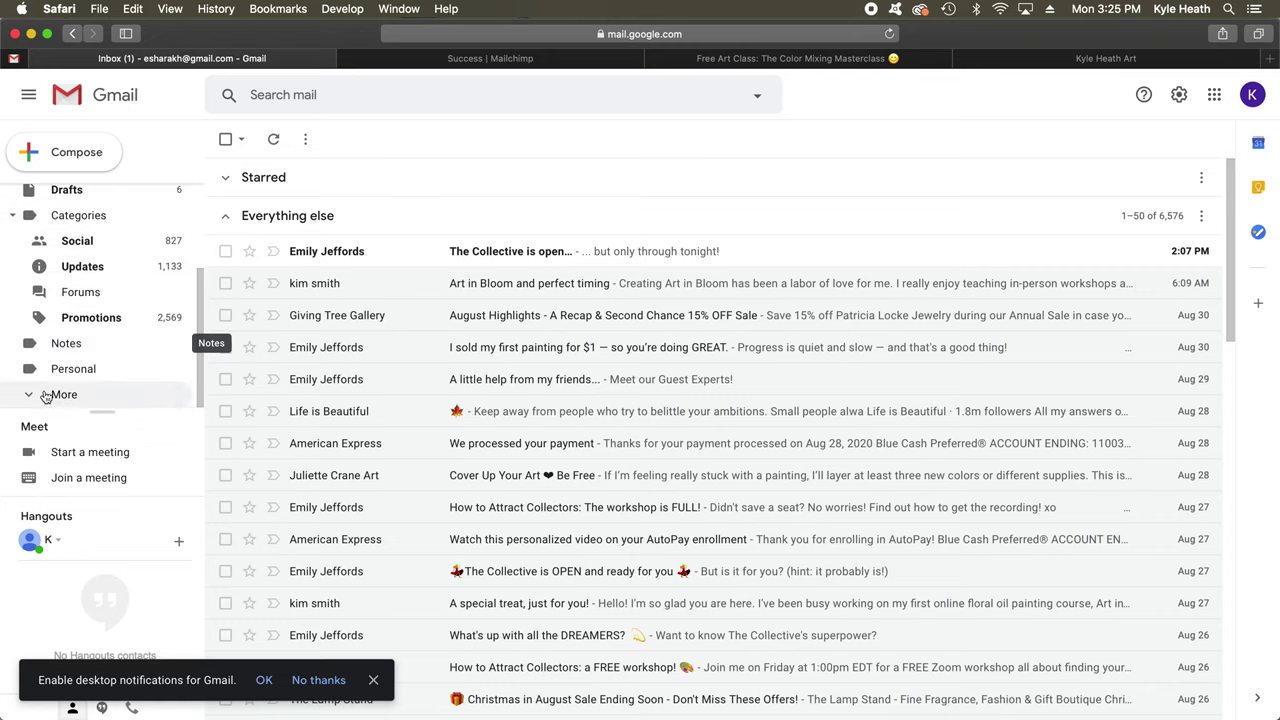
Open Gmail's Spam folder from the expanded More folder list
{"action": "left_click", "coordinate": [30, 397]}
{"action": "scroll", "coordinate": [70, 300], "scroll_direction": "down", "scroll_amount": 5}
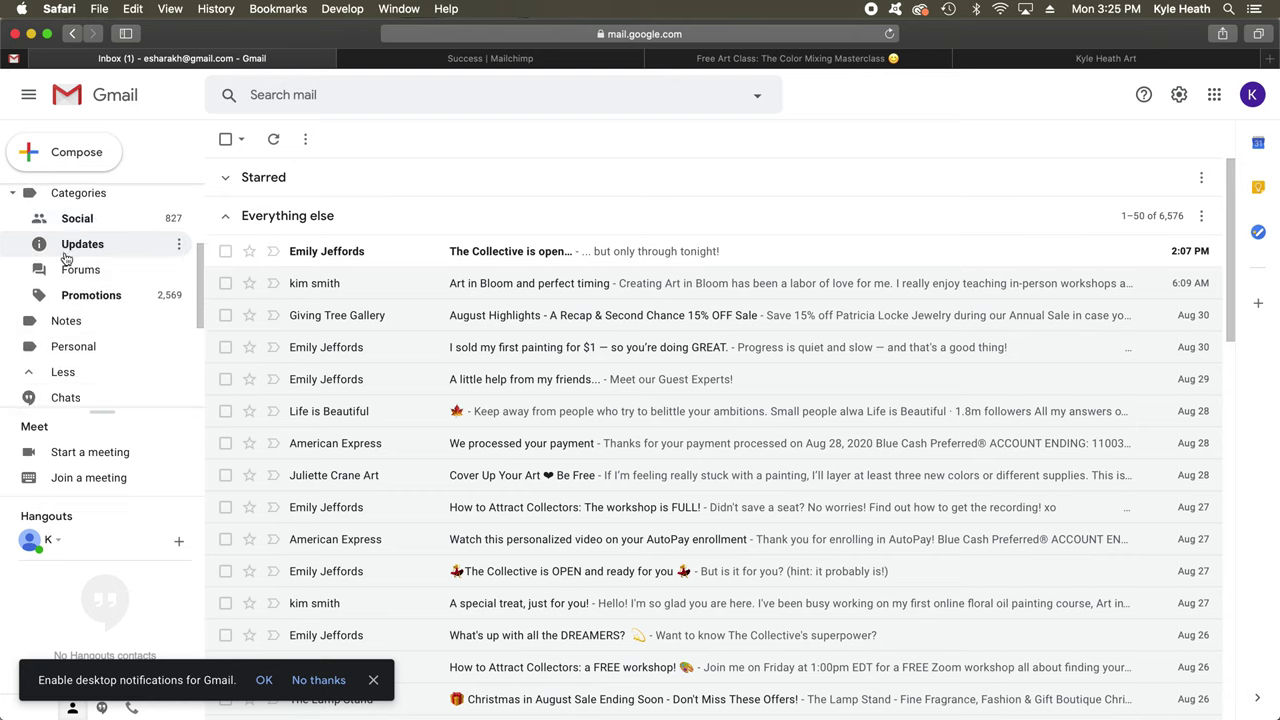
{"action": "left_click", "coordinate": [83, 341]}
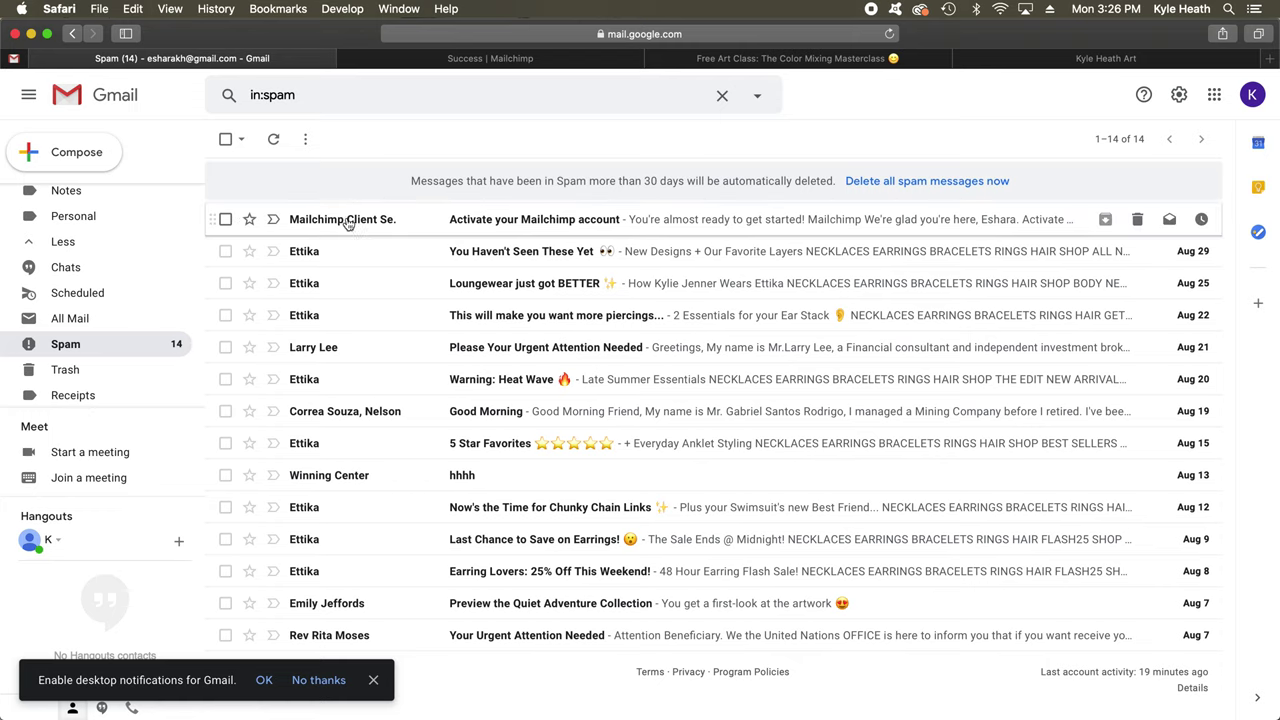
{"action": "scroll", "coordinate": [105, 315], "scroll_direction": "up", "scroll_amount": 5}
{"action": "scroll", "coordinate": [28, 304], "scroll_direction": "down", "scroll_amount": 4}
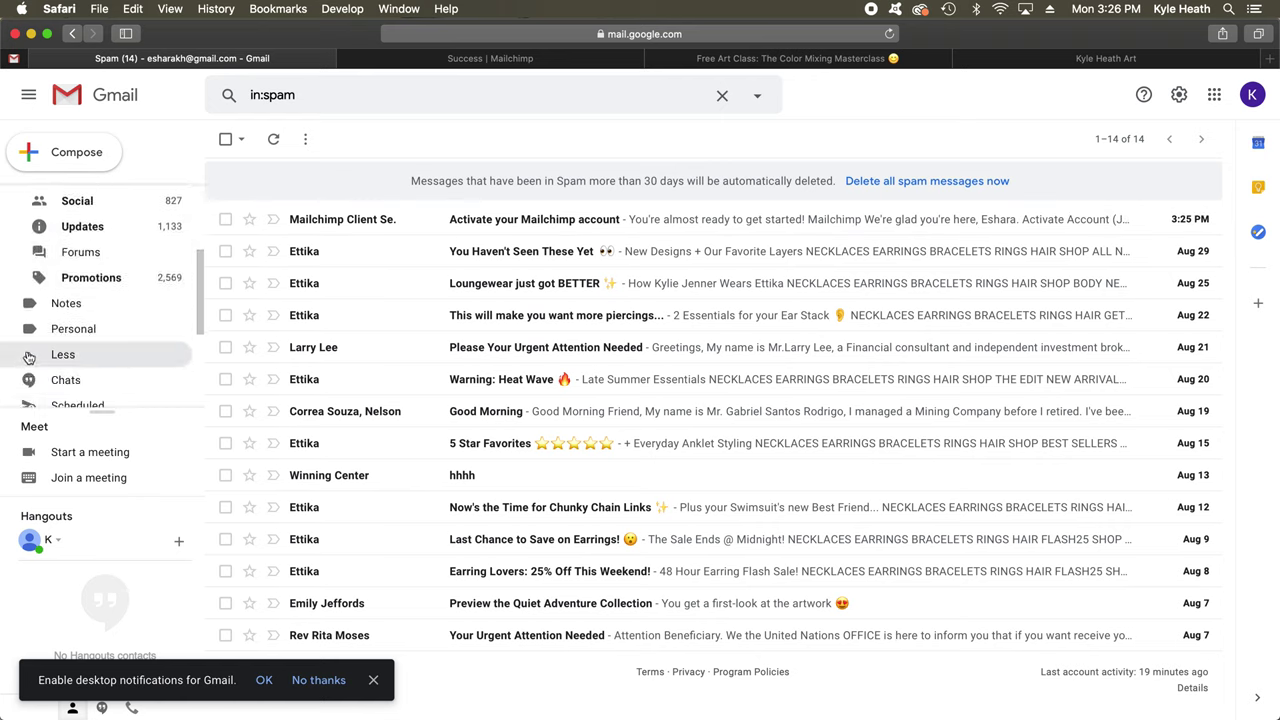
{"action": "left_click", "coordinate": [27, 366]}
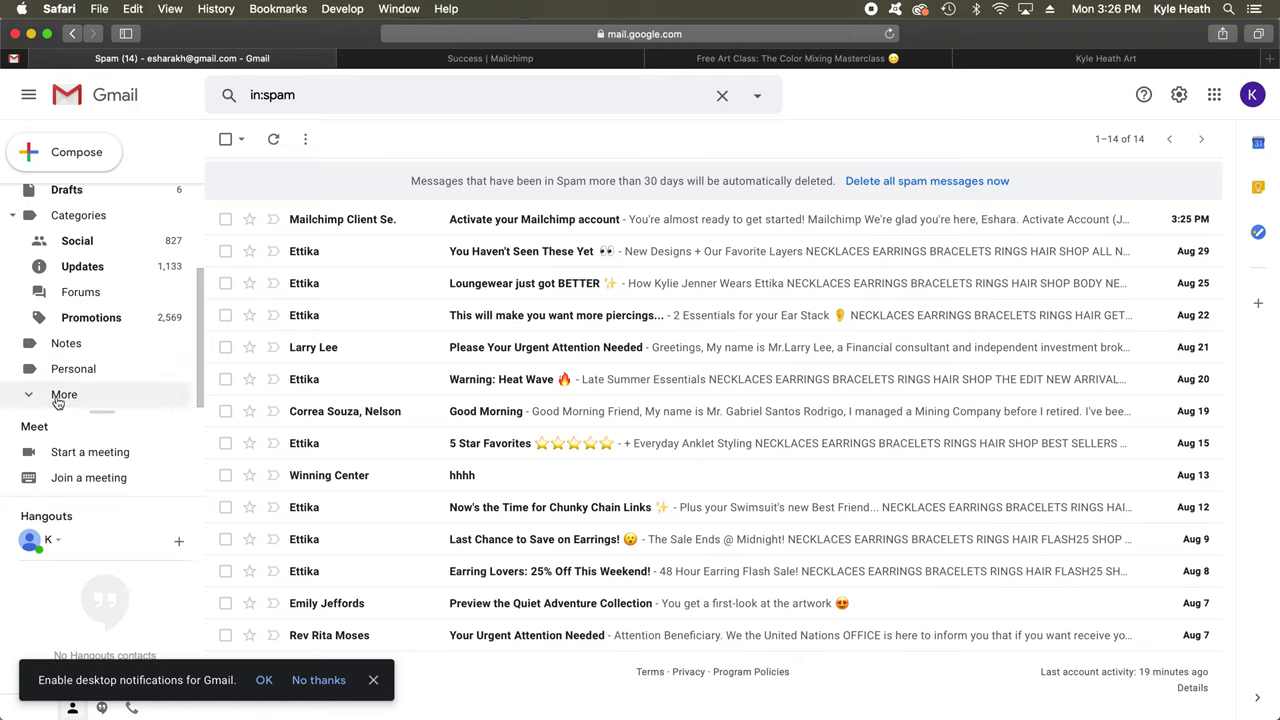
{"action": "scroll", "coordinate": [110, 314], "scroll_direction": "up", "scroll_amount": 3}
{"action": "scroll", "coordinate": [45, 218], "scroll_direction": "down", "scroll_amount": 3}
{"action": "left_click", "coordinate": [24, 396]}
{"action": "scroll", "coordinate": [68, 360], "scroll_direction": "down", "scroll_amount": 1}
{"action": "scroll", "coordinate": [70, 355], "scroll_direction": "down", "scroll_amount": 2}
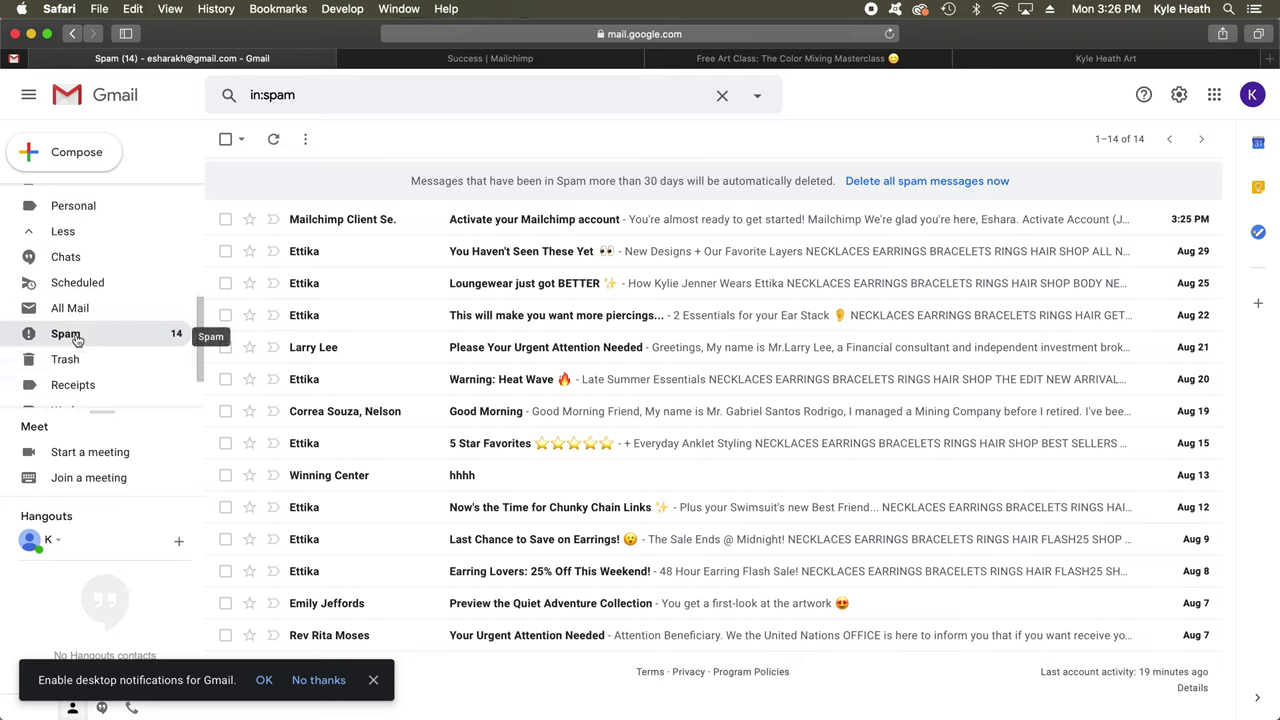
{"action": "left_click", "coordinate": [74, 337]}
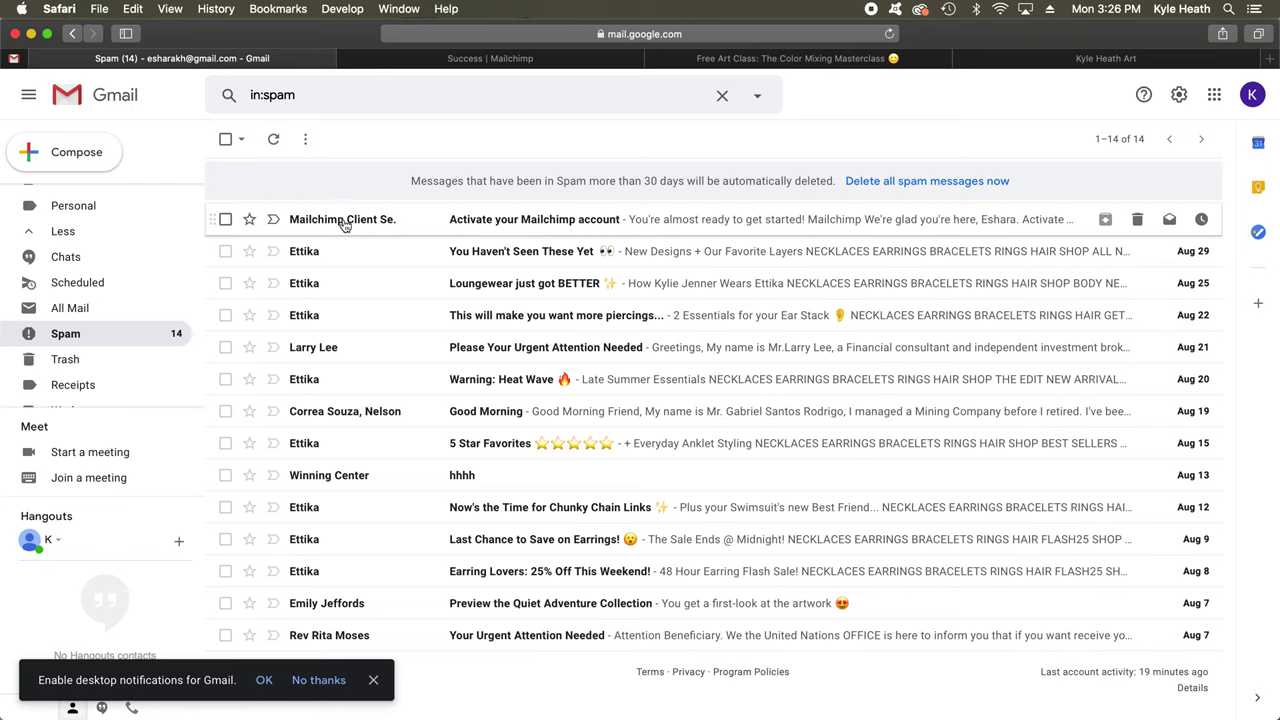
Open the Mailchimp activation email and activate the account
{"action": "left_click", "coordinate": [343, 224]}
{"action": "scroll", "coordinate": [407, 465], "scroll_direction": "down", "scroll_amount": 3}
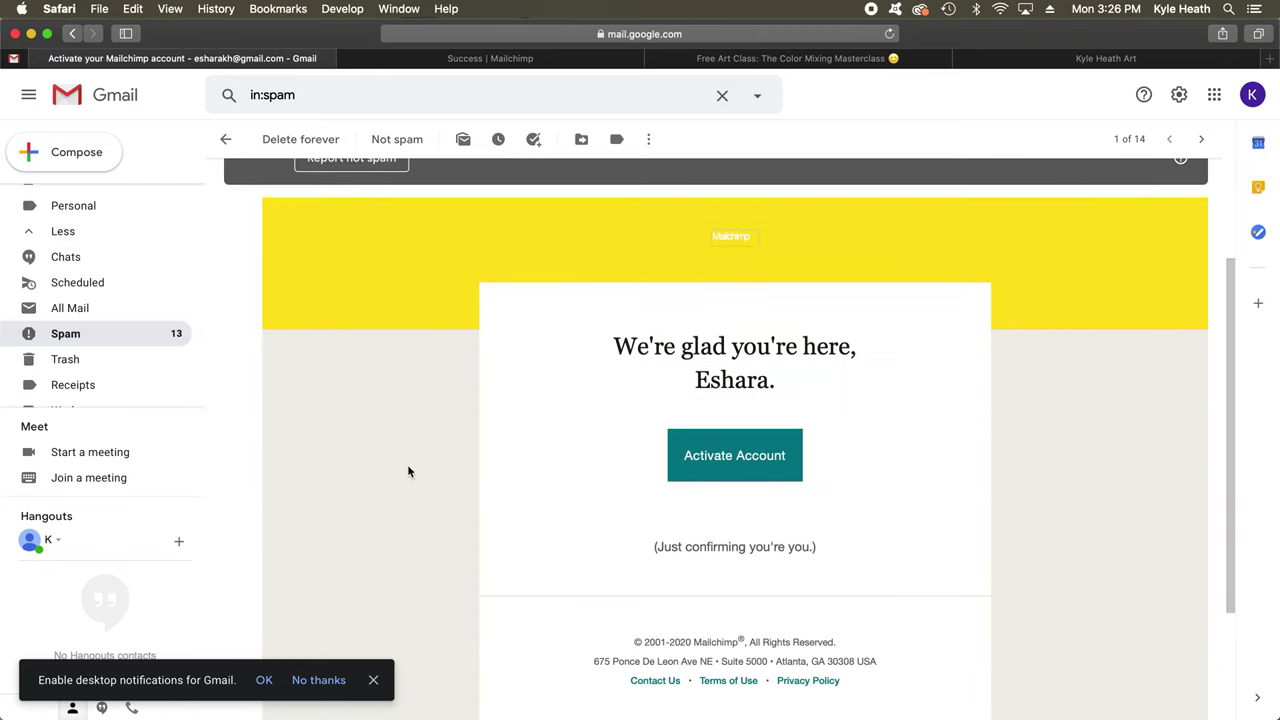
{"action": "scroll", "coordinate": [391, 492], "scroll_direction": "down", "scroll_amount": 3}
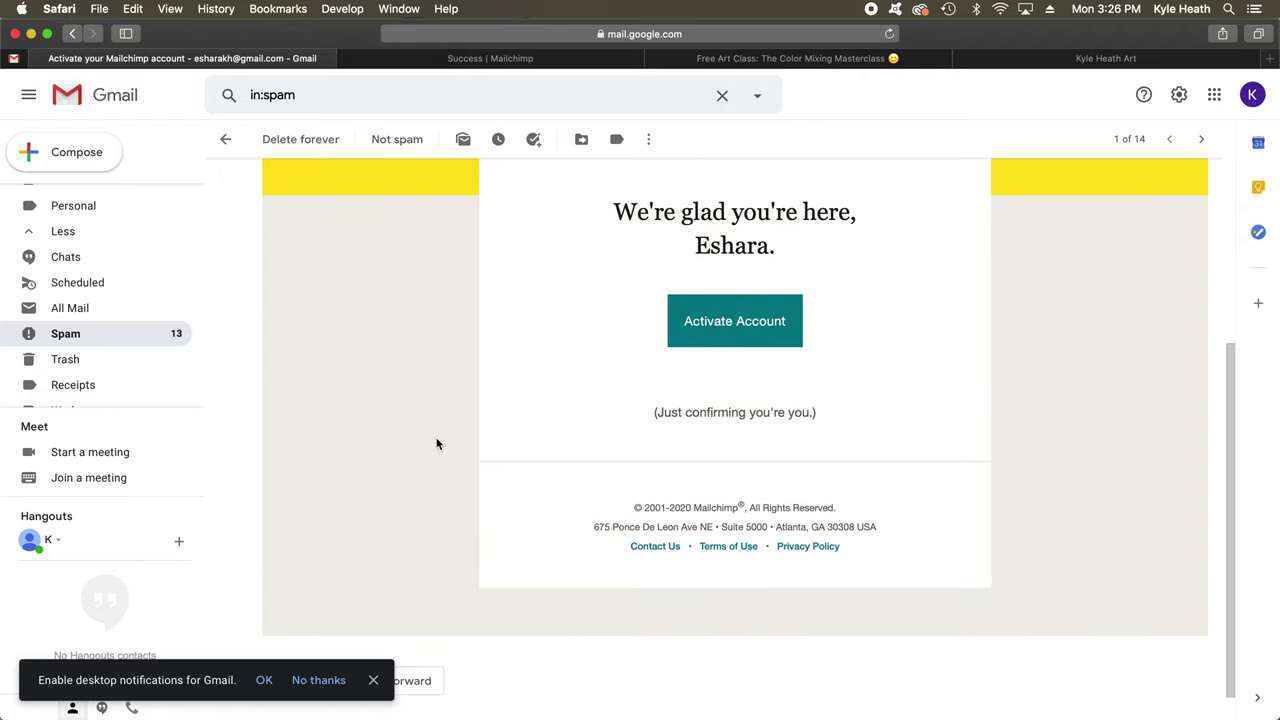
{"action": "left_click", "coordinate": [697, 333]}
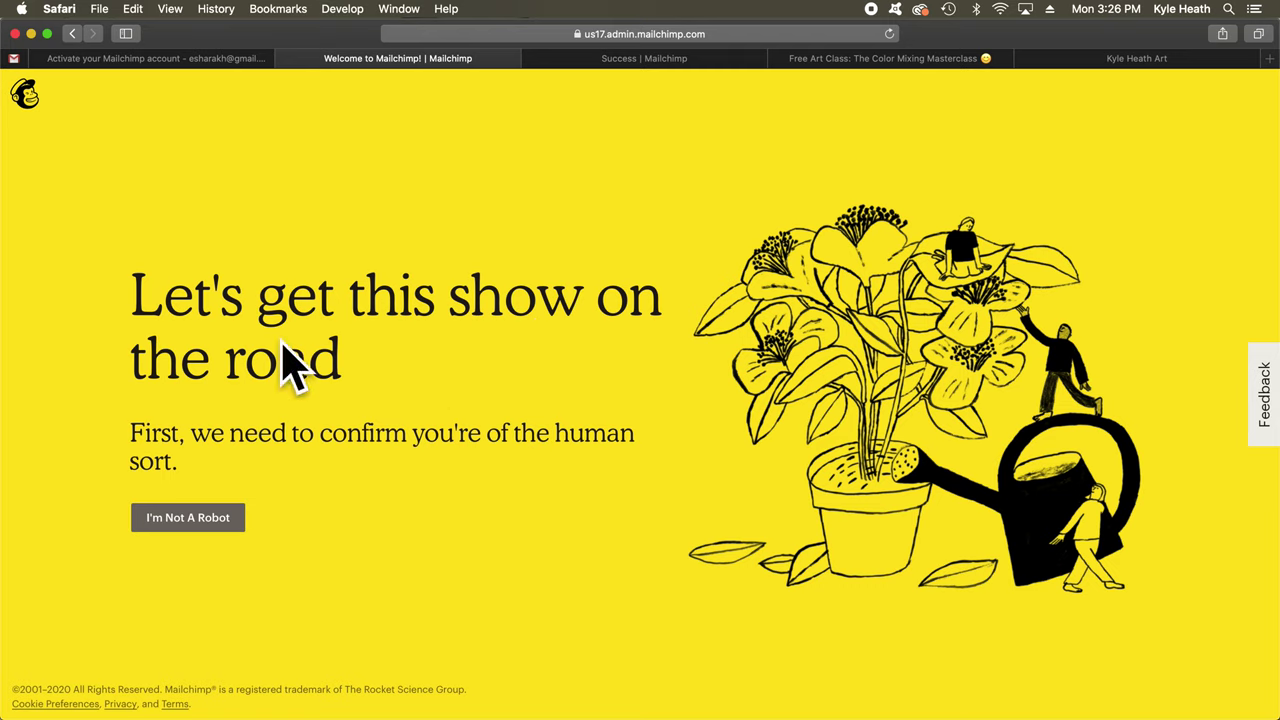
Confirm you're not a robot and complete setup with the Free plan
{"action": "left_click", "coordinate": [177, 524]}
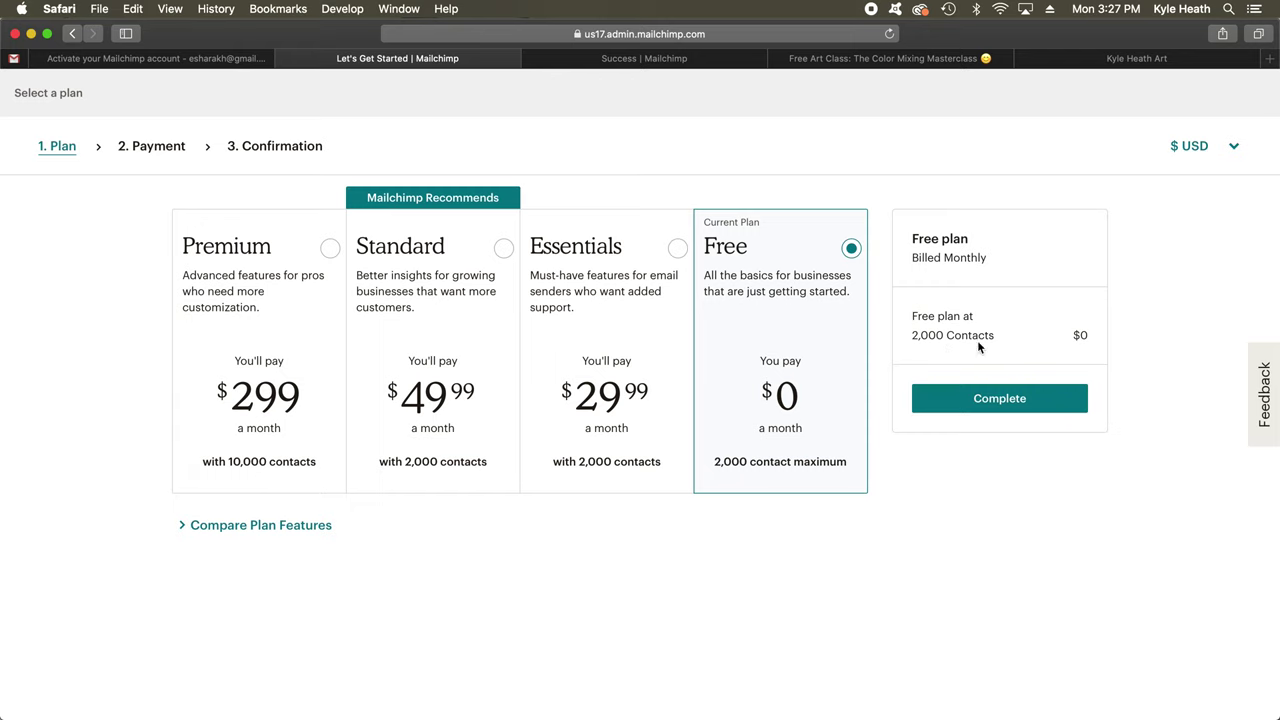
{"action": "left_click", "coordinate": [979, 397]}
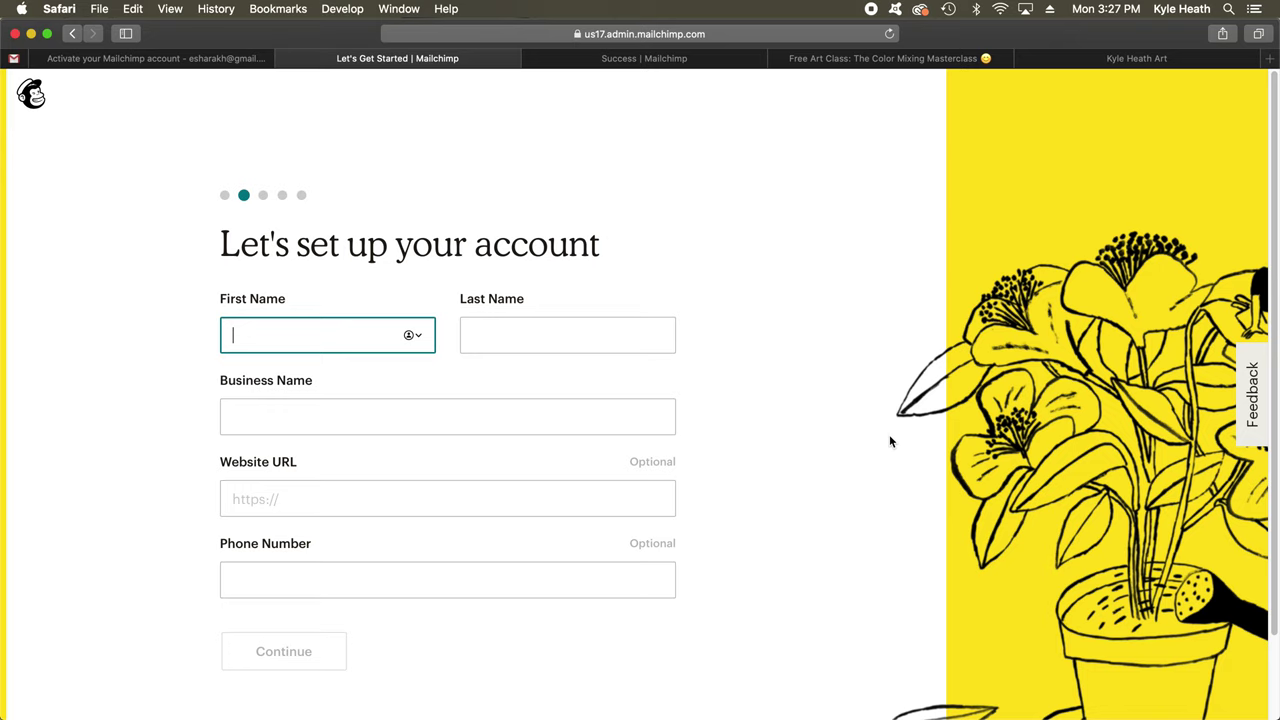
Enter the first name, last name and business name, then submit the account details
{"action": "scroll", "coordinate": [889, 434], "scroll_direction": "down", "scroll_amount": 1}
{"action": "scroll", "coordinate": [891, 441], "scroll_direction": "down", "scroll_amount": 1}
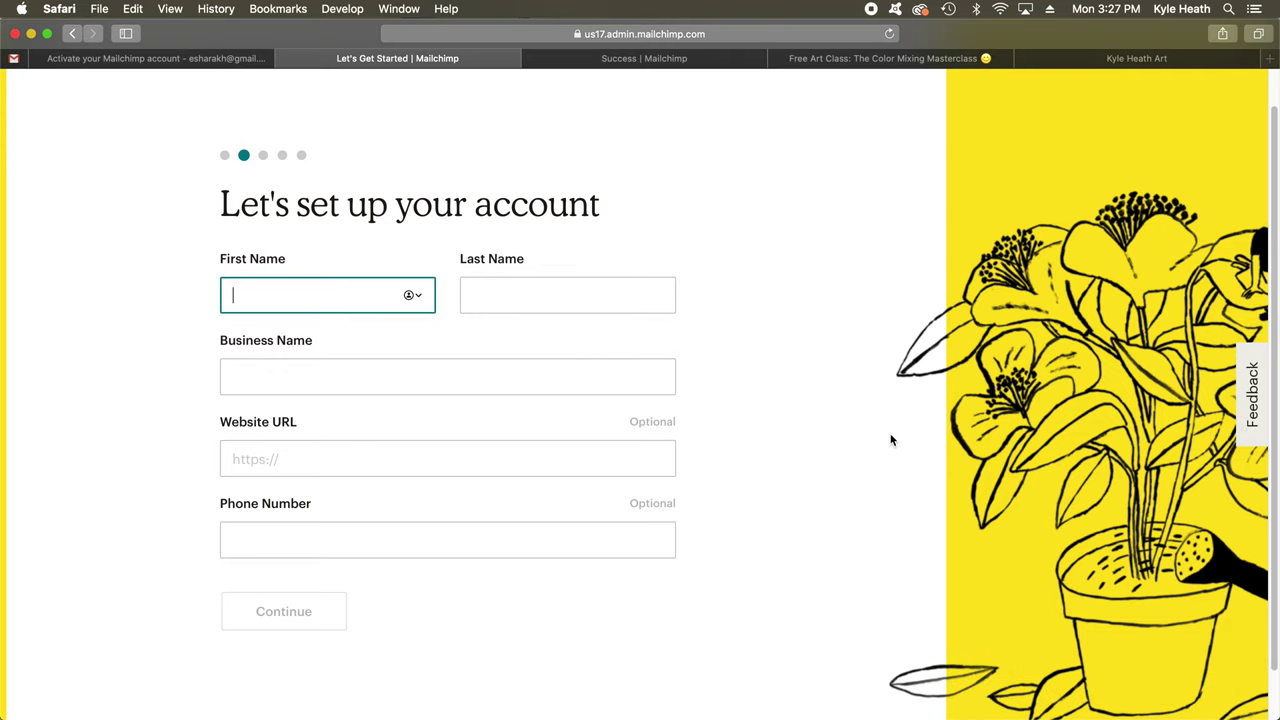
{"action": "type", "text": "Kyle"}
{"action": "key", "text": "Tab"}
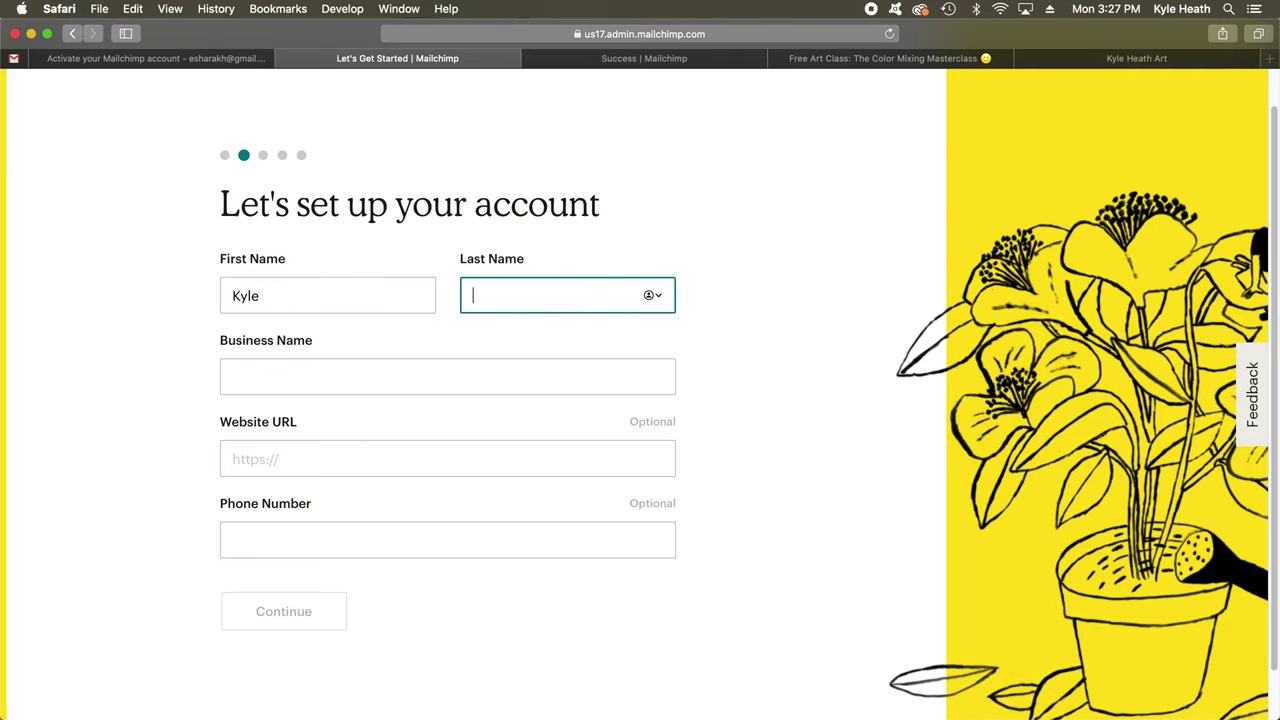
{"action": "type", "text": "Heath"}
{"action": "key", "text": "Tab"}
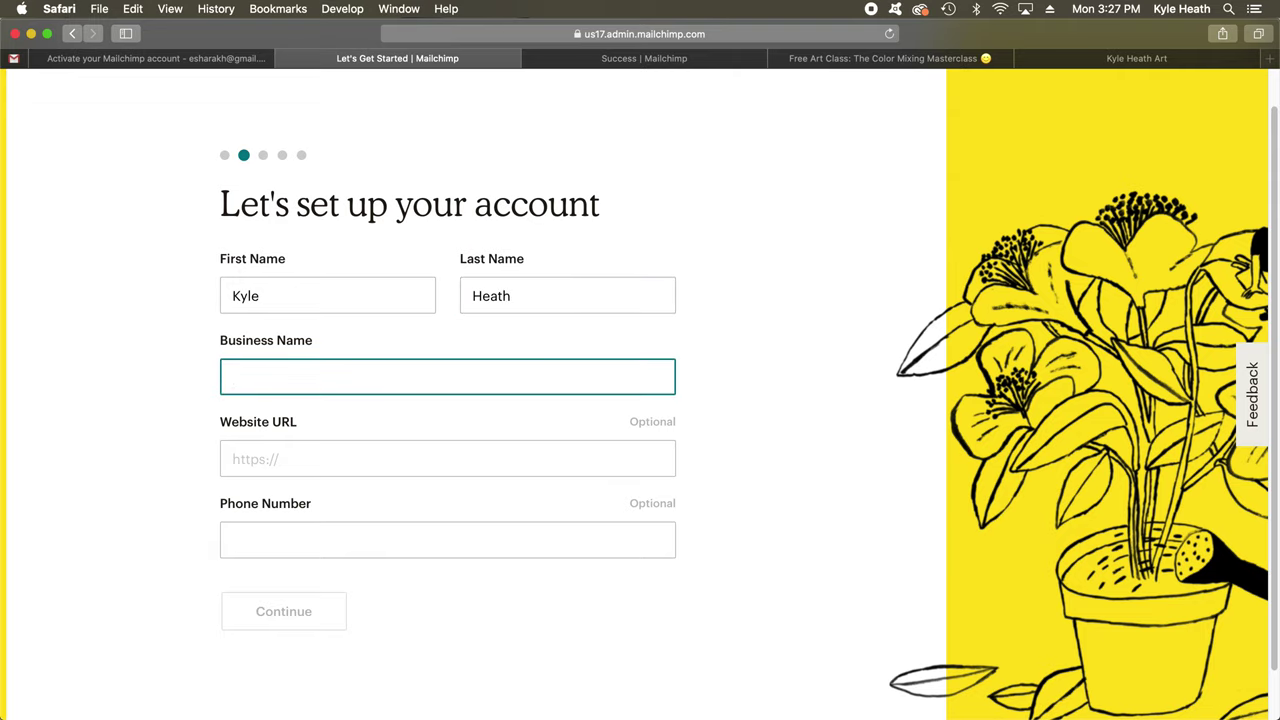
{"action": "type", "text": "Kyle T"}
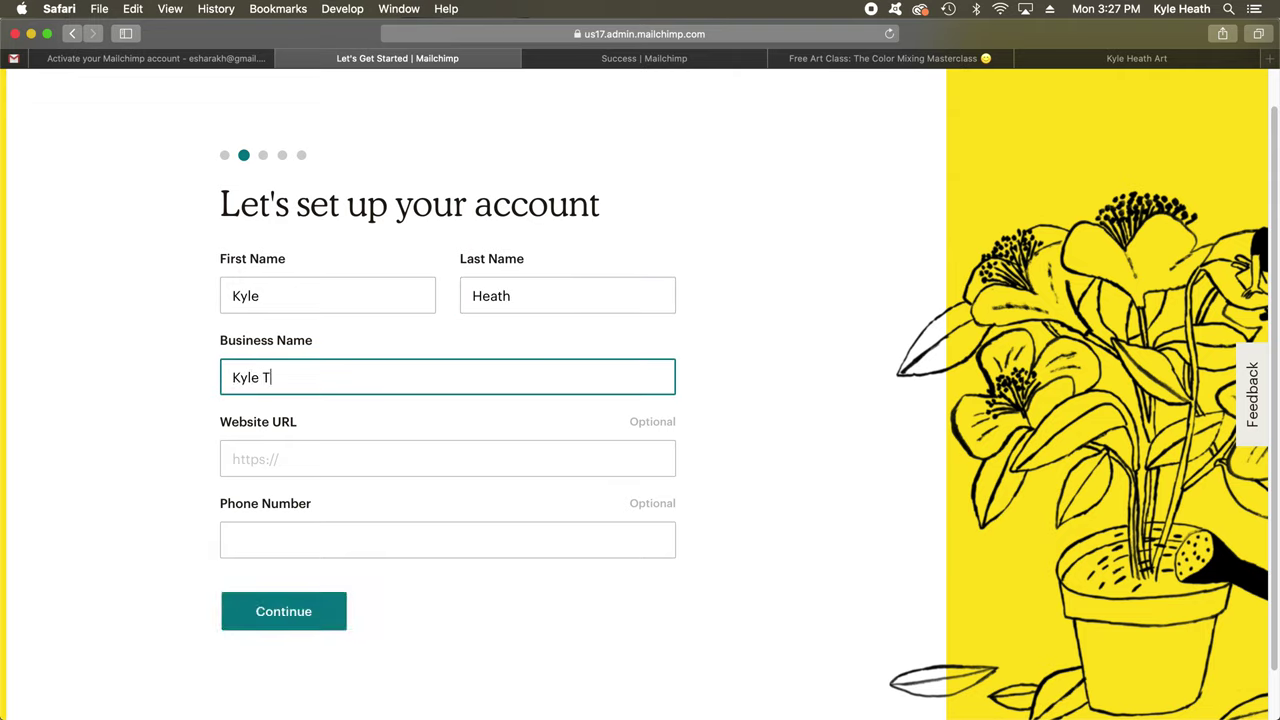
{"action": "type", "text": "est Art"}
{"action": "left_click", "coordinate": [432, 455]}
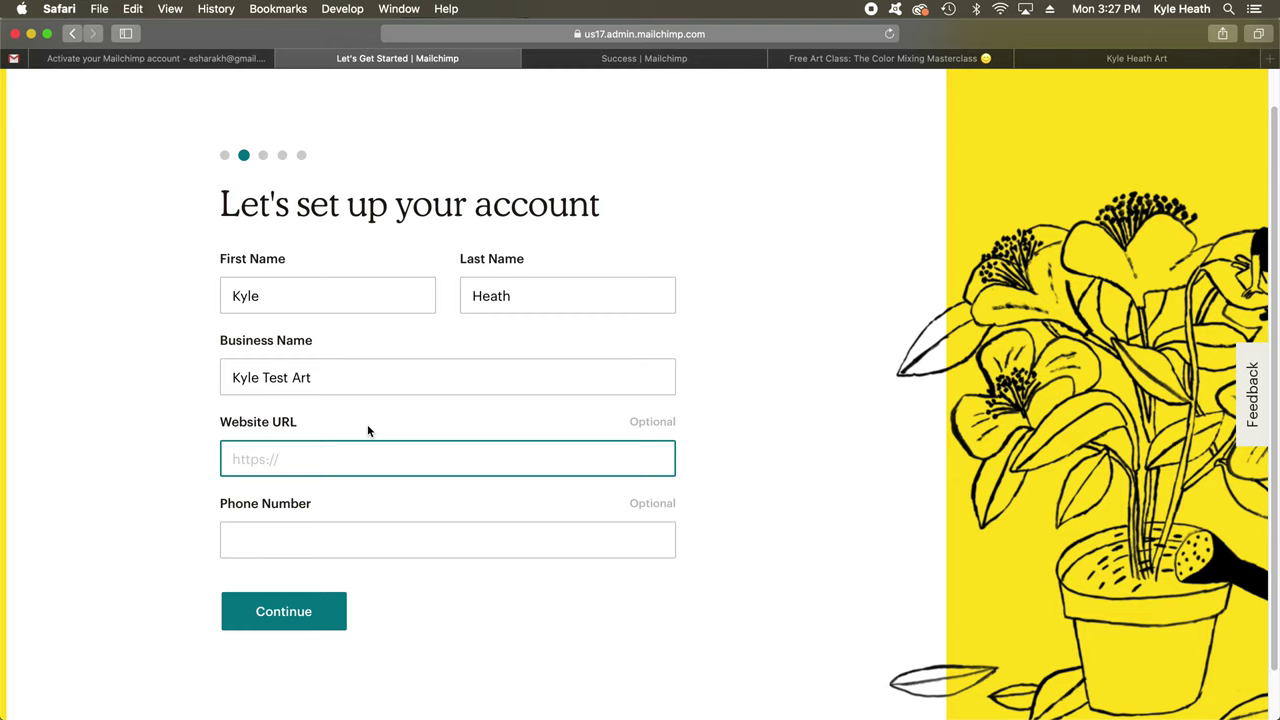
{"action": "left_click", "coordinate": [436, 537]}
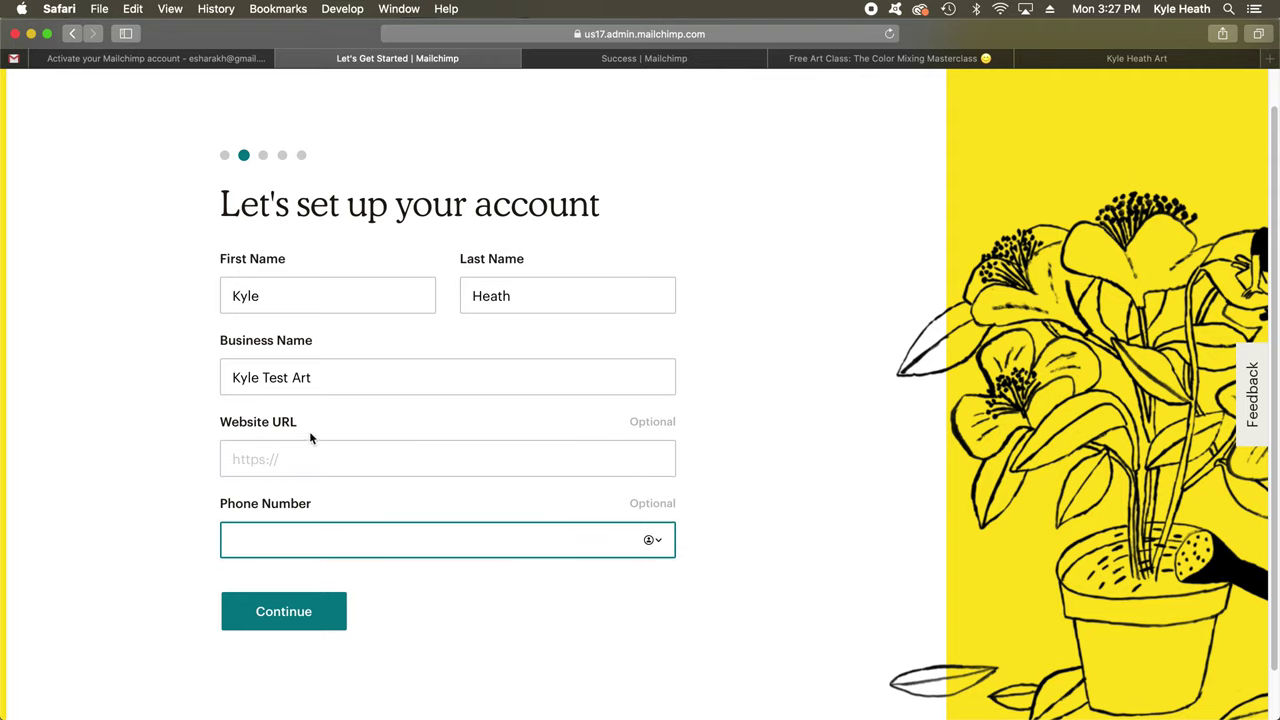
{"action": "left_click", "coordinate": [284, 605]}
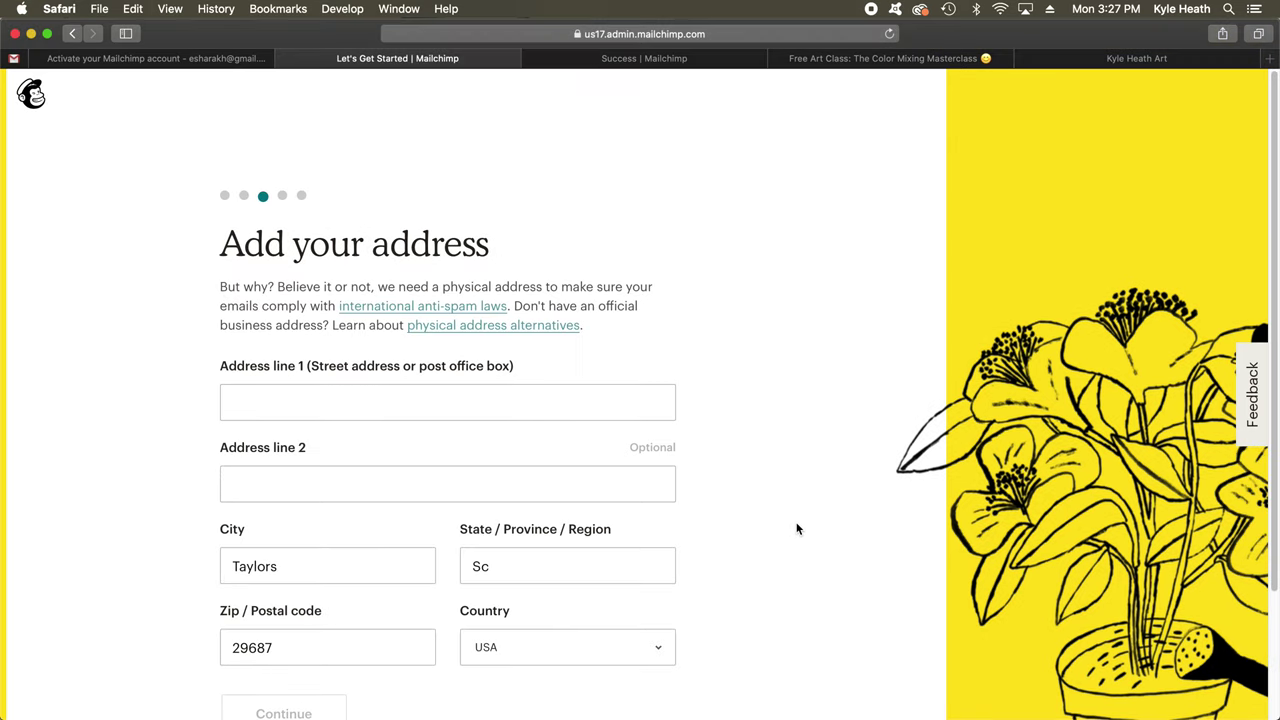
Fill in the business's postal address with Safari autofill and submit it
{"action": "scroll", "coordinate": [797, 526], "scroll_direction": "down", "scroll_amount": 2}
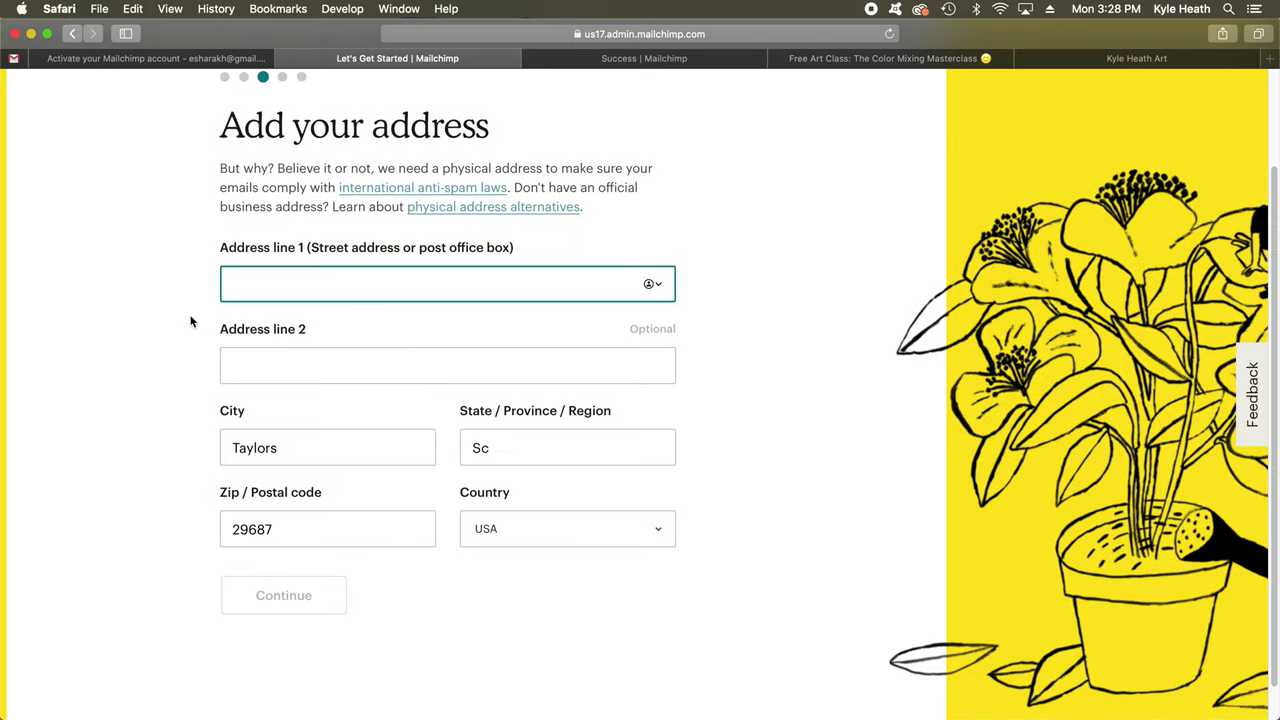
{"action": "scroll", "coordinate": [178, 321], "scroll_direction": "up", "scroll_amount": 1}
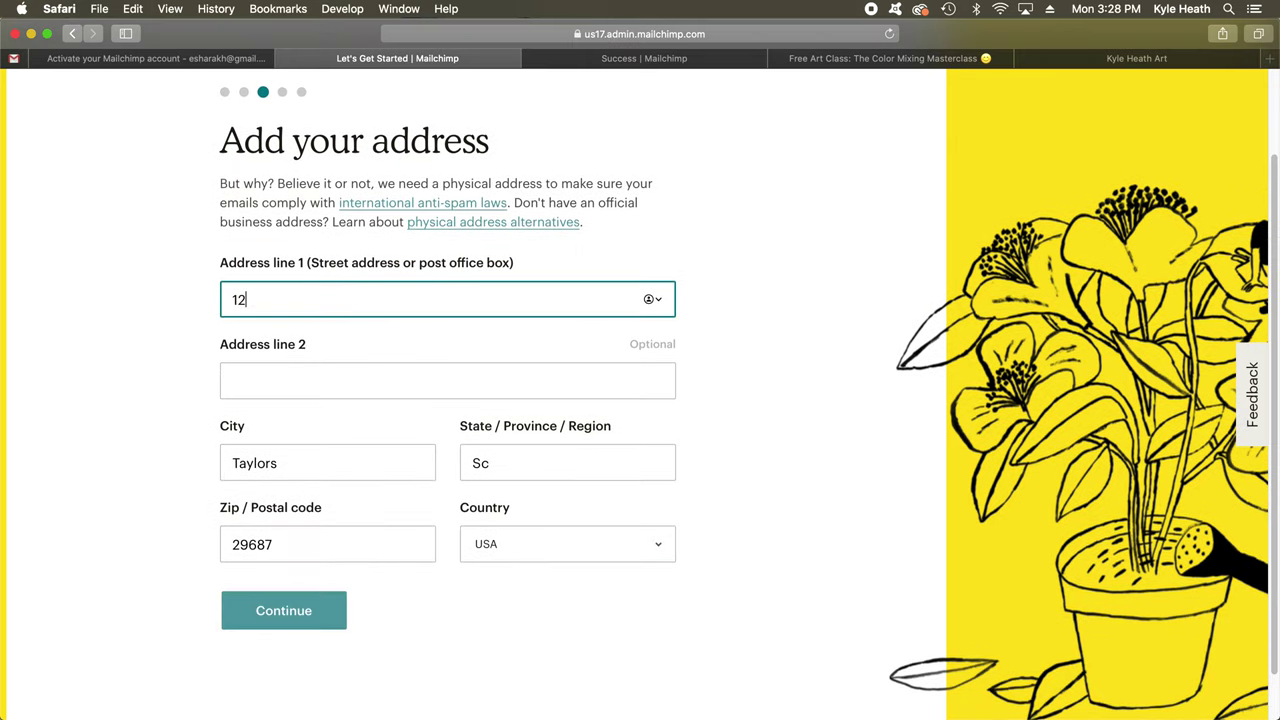
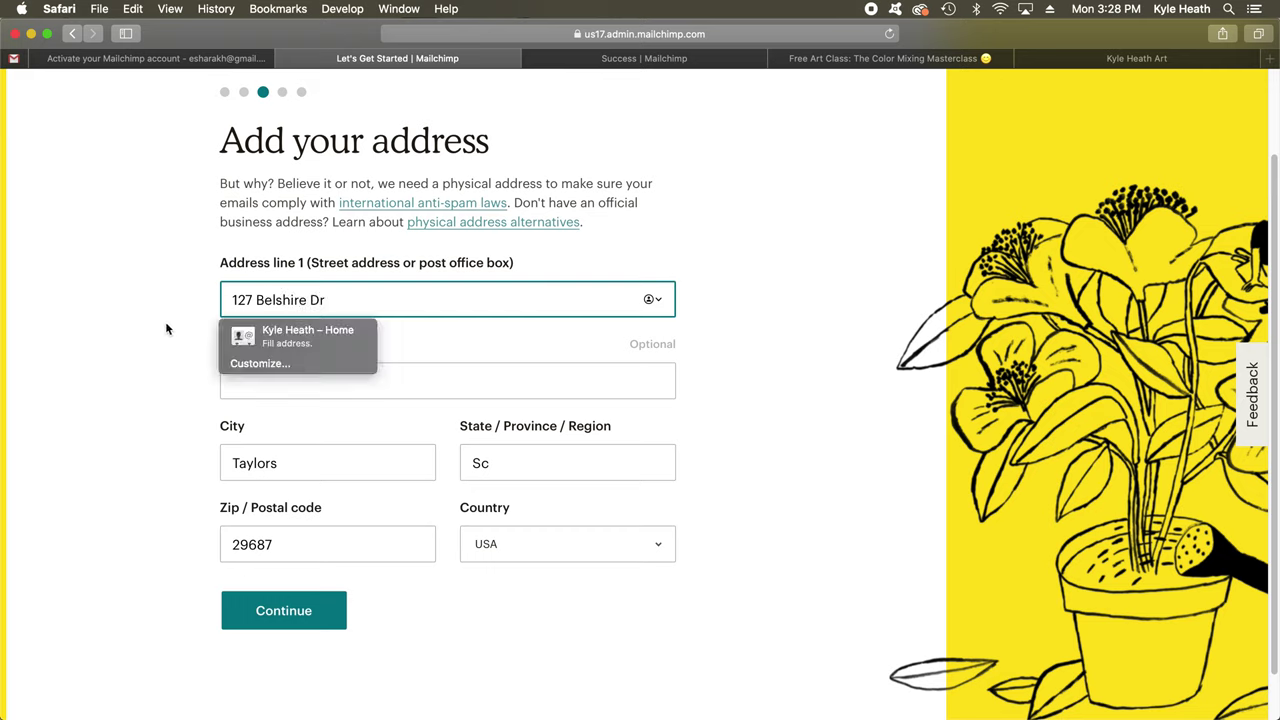
{"action": "left_click", "coordinate": [300, 340]}
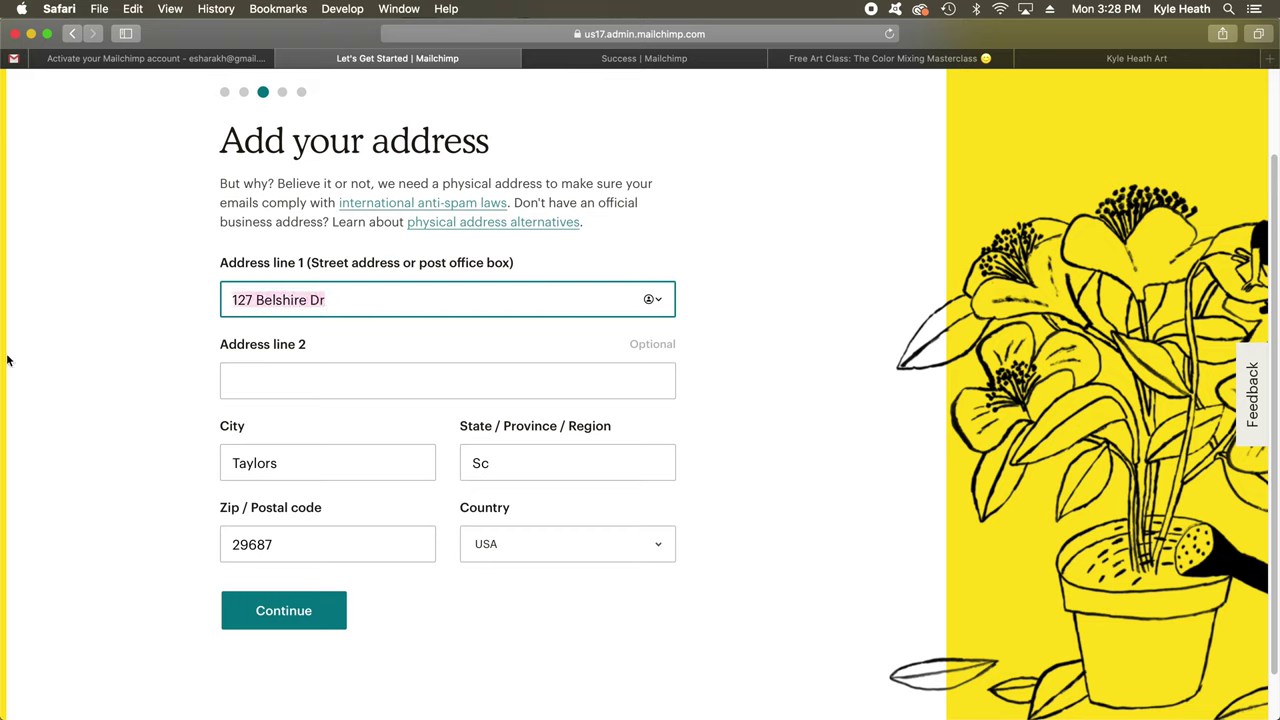
{"action": "left_click", "coordinate": [166, 394]}
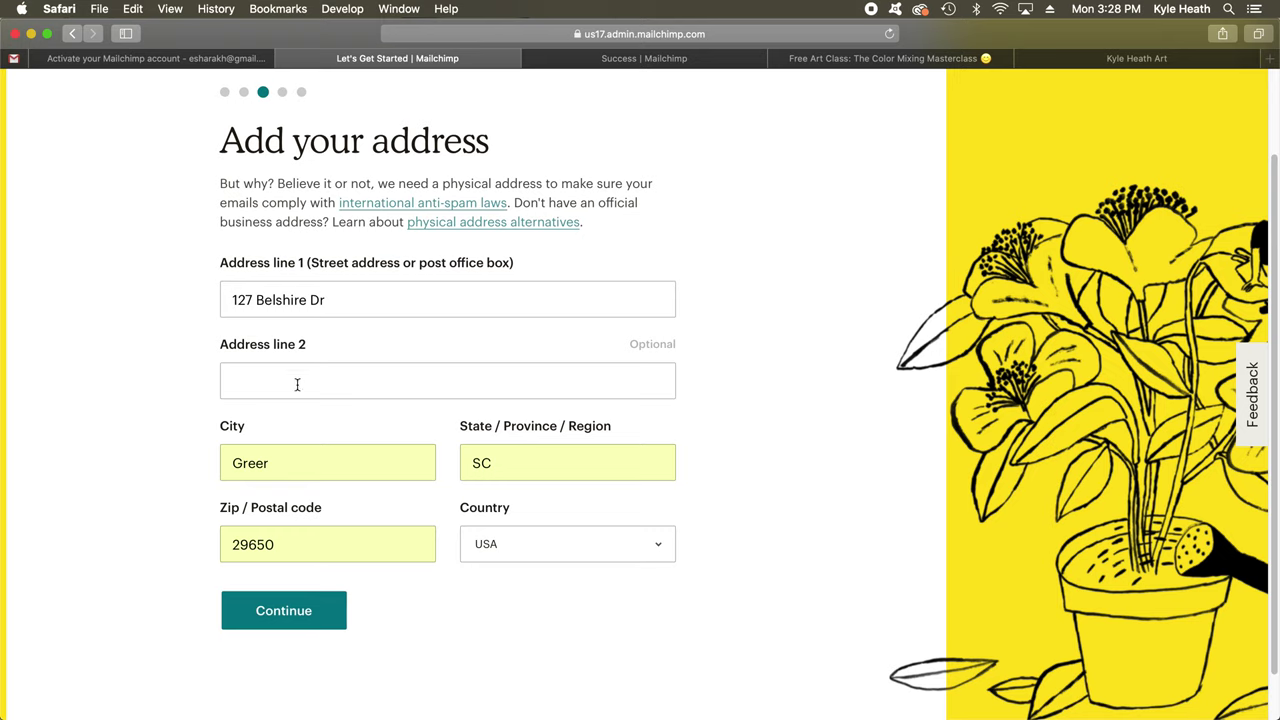
{"action": "left_click", "coordinate": [246, 617]}
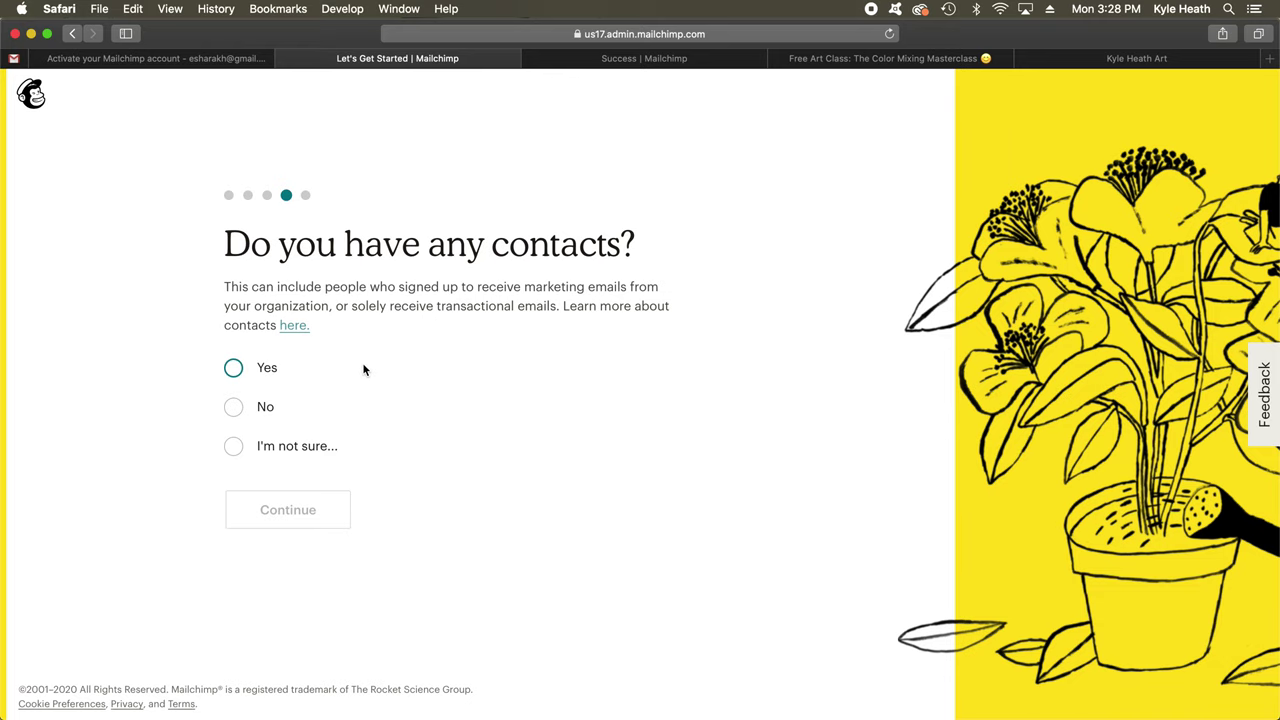
Answer No to having contacts and select Physical Goods and Original Content as offerings
{"action": "left_click", "coordinate": [230, 412]}
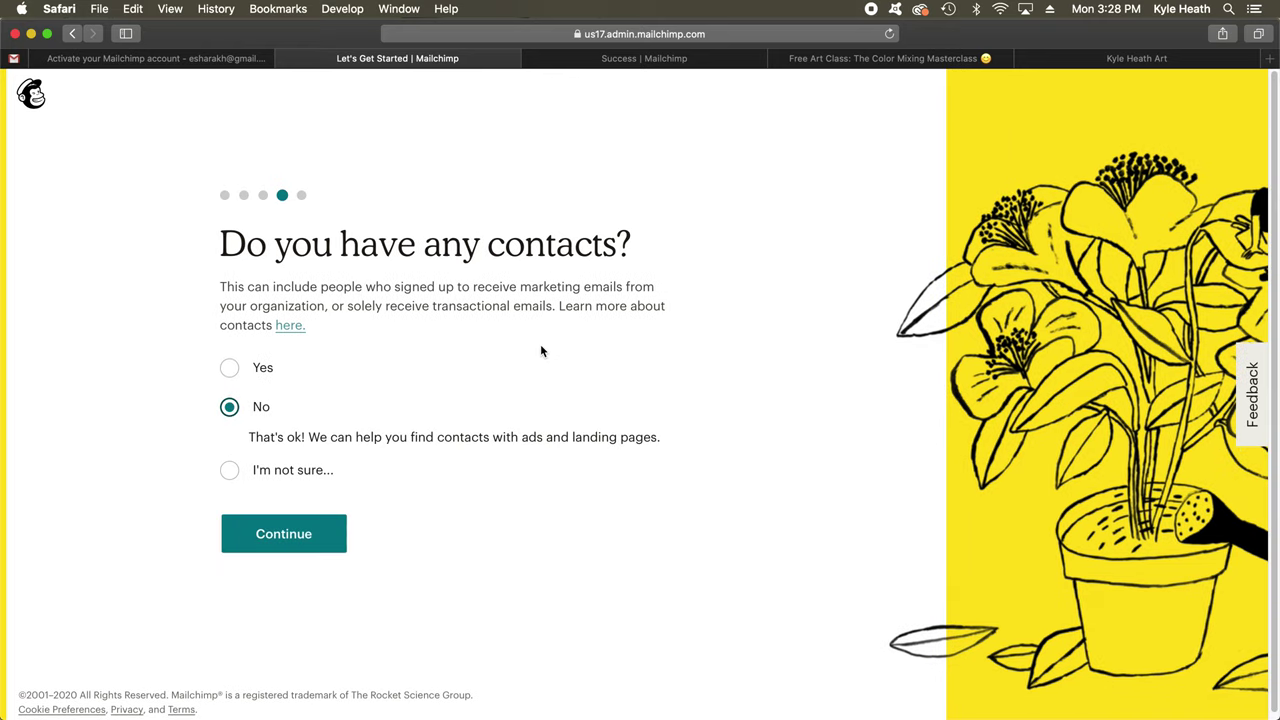
{"action": "left_click", "coordinate": [269, 546]}
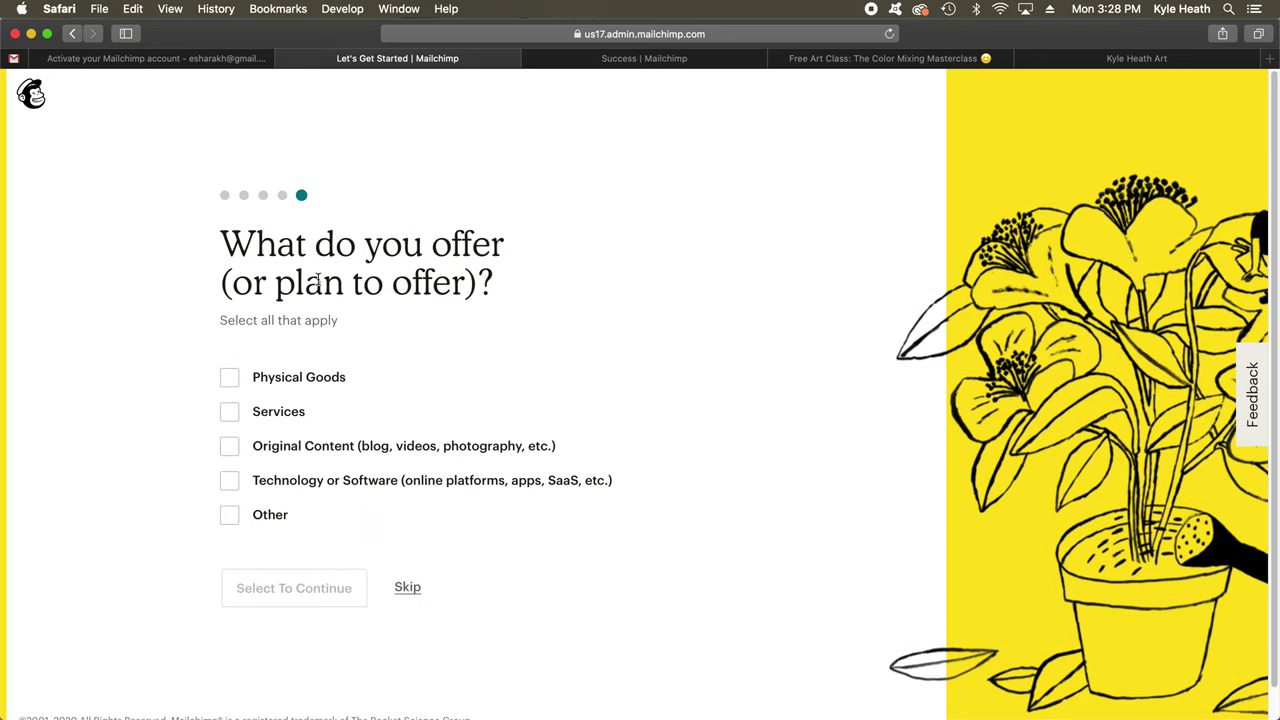
{"action": "left_click", "coordinate": [232, 378]}
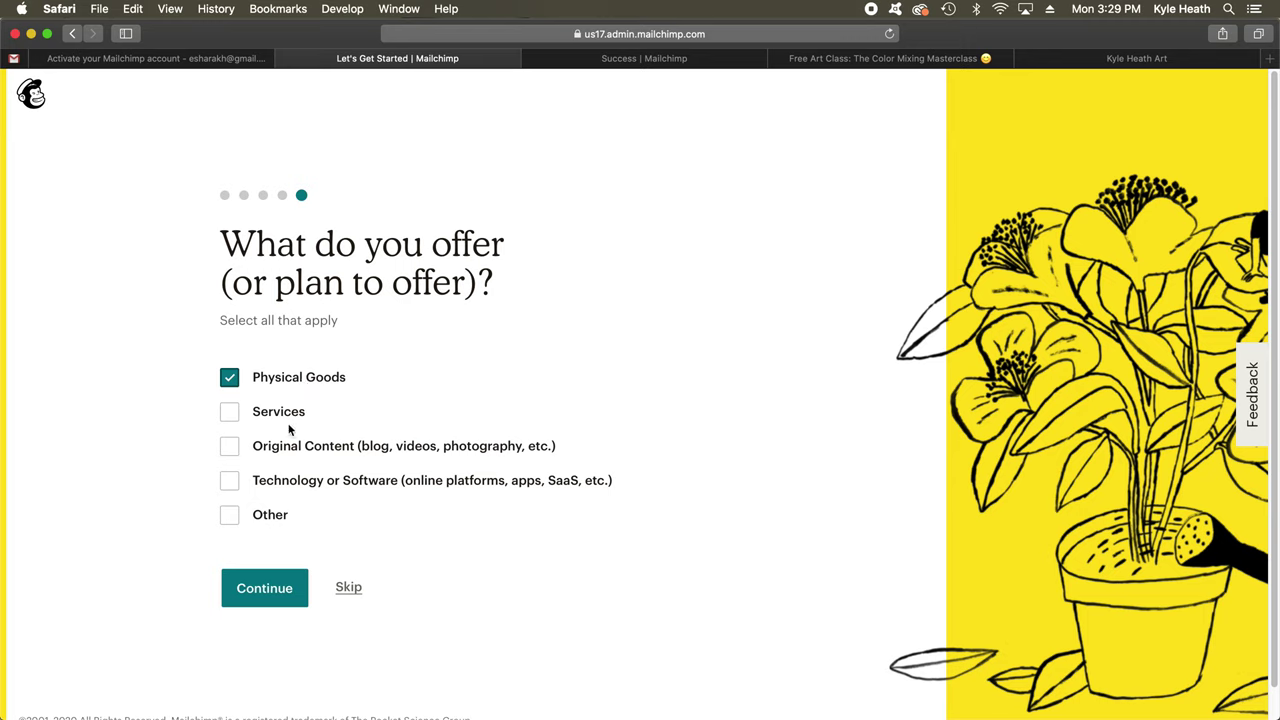
{"action": "left_click", "coordinate": [228, 450]}
{"action": "left_click", "coordinate": [238, 588]}
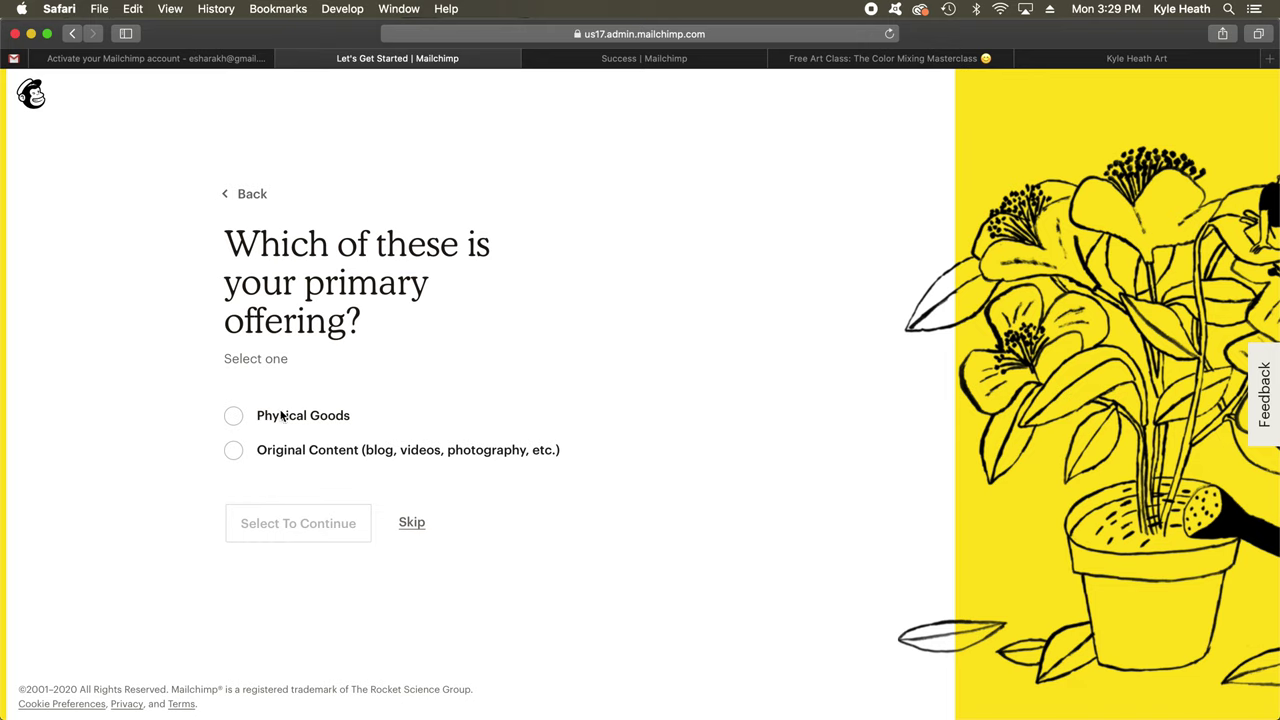
Set Physical Goods as the primary offering, skip the availability question, and click Let's Go!
{"action": "left_click", "coordinate": [233, 416]}
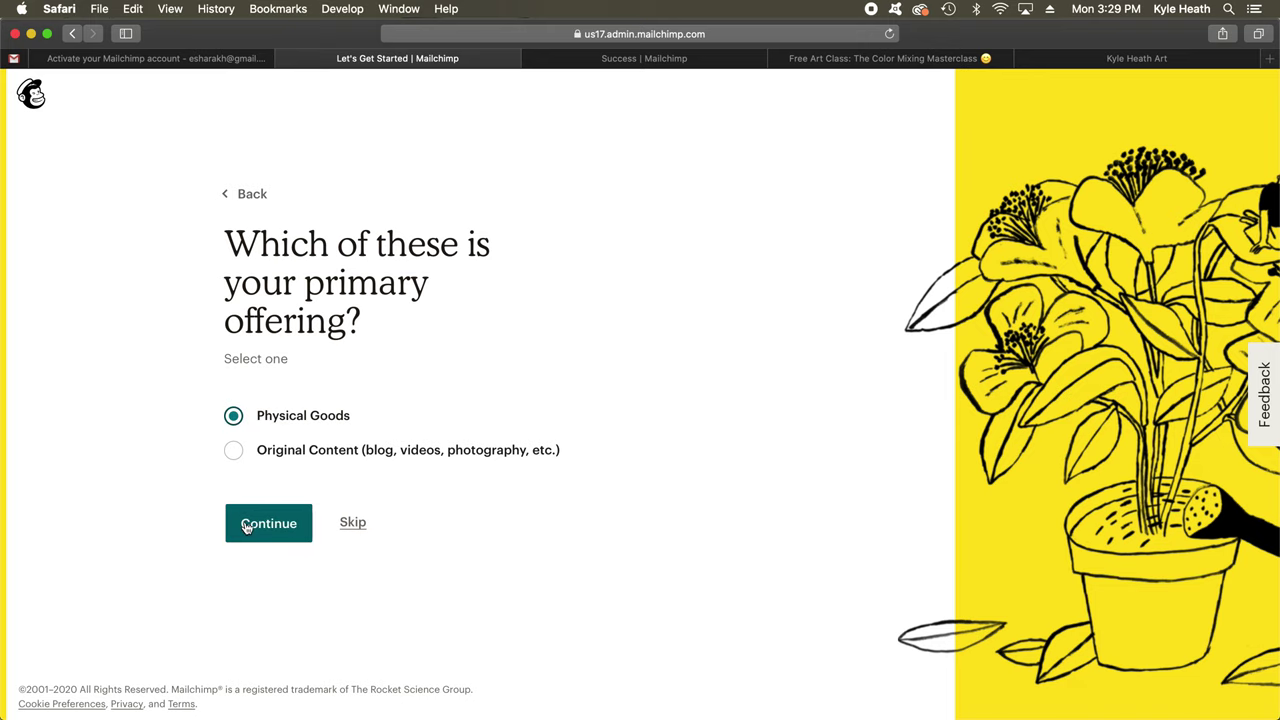
{"action": "left_click", "coordinate": [247, 527]}
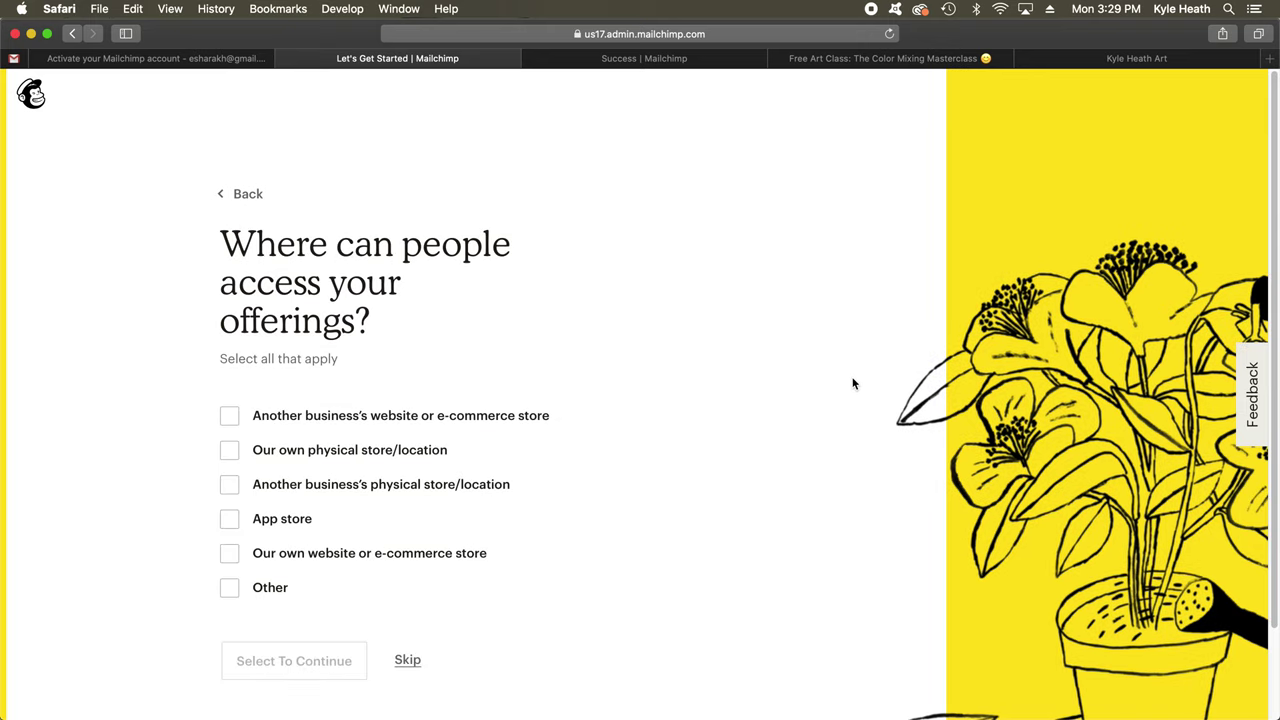
{"action": "scroll", "coordinate": [646, 470], "scroll_direction": "down", "scroll_amount": 3}
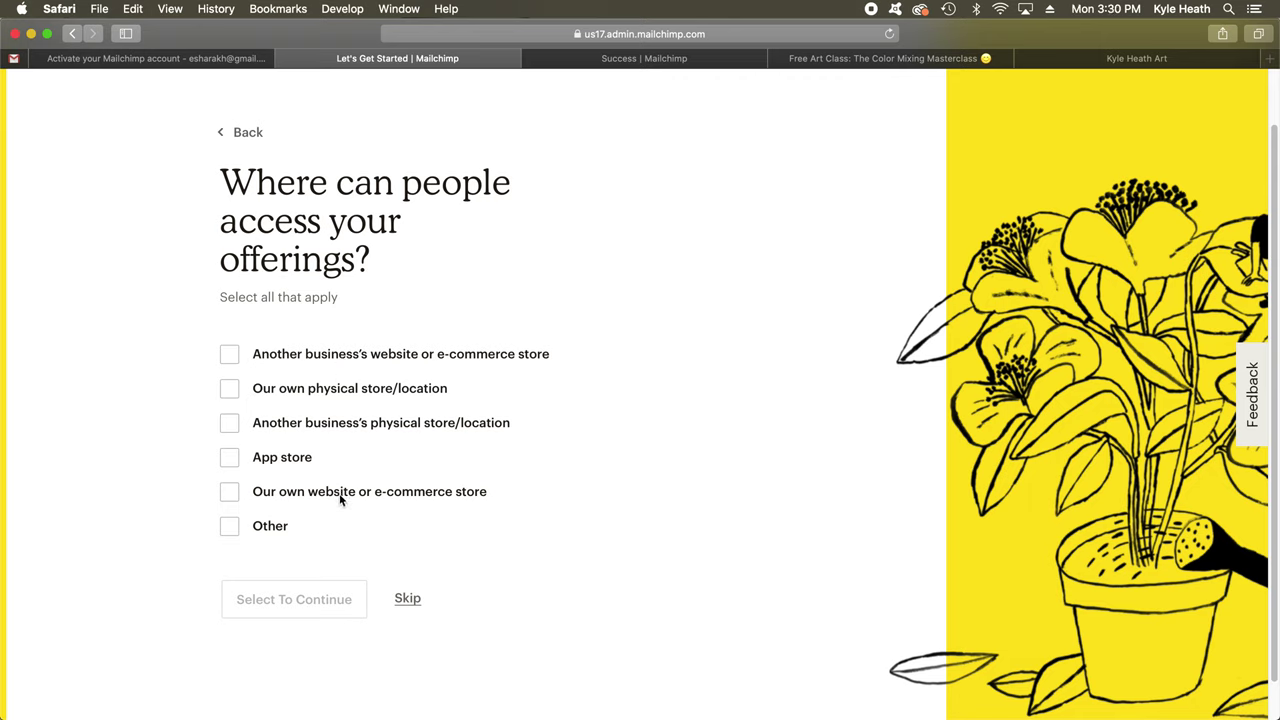
{"action": "left_click", "coordinate": [408, 601]}
{"action": "scroll", "coordinate": [610, 489], "scroll_direction": "down", "scroll_amount": 1}
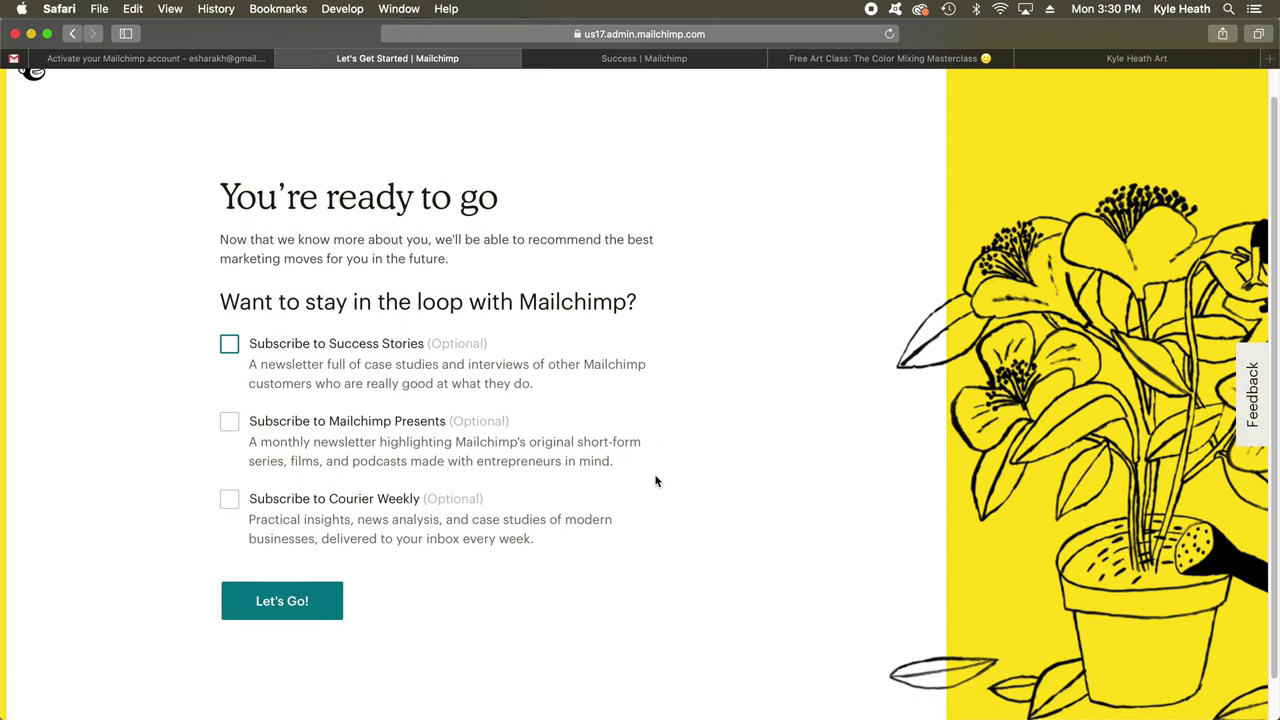
{"action": "left_click", "coordinate": [258, 604]}
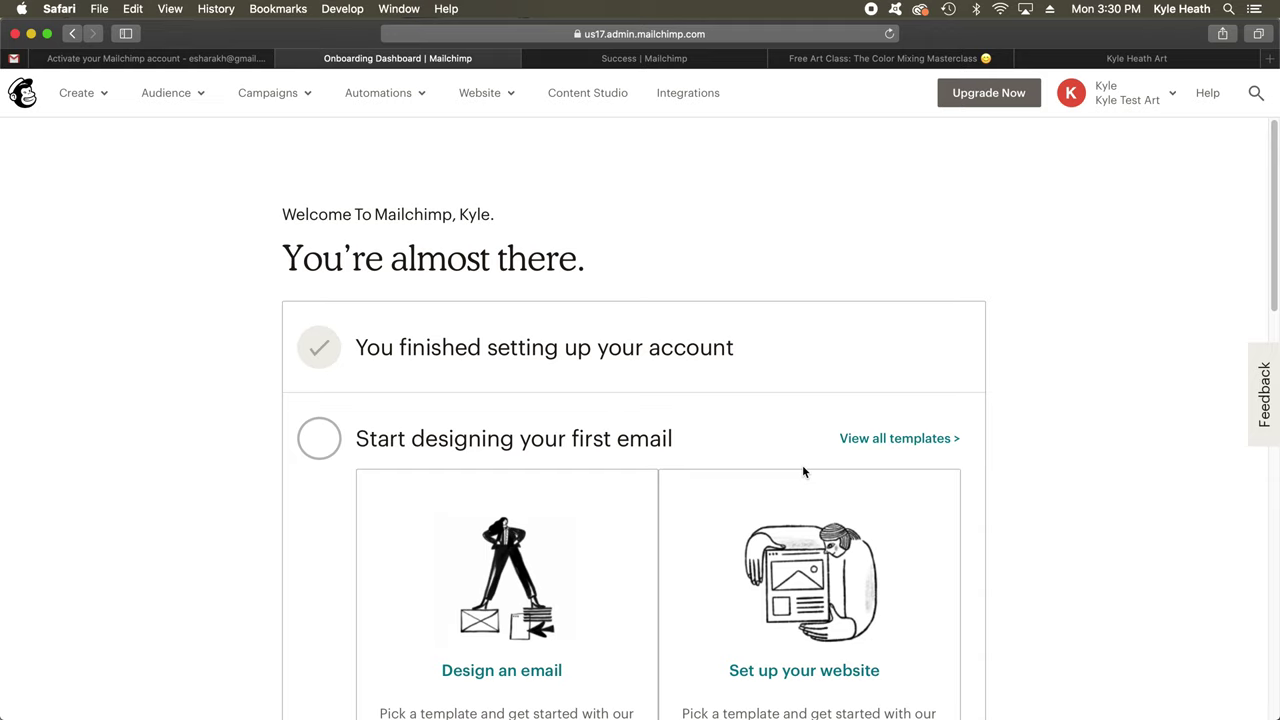
Choose the Design an email card on the onboarding dashboard
{"action": "scroll", "coordinate": [1041, 344], "scroll_direction": "down", "scroll_amount": 2}
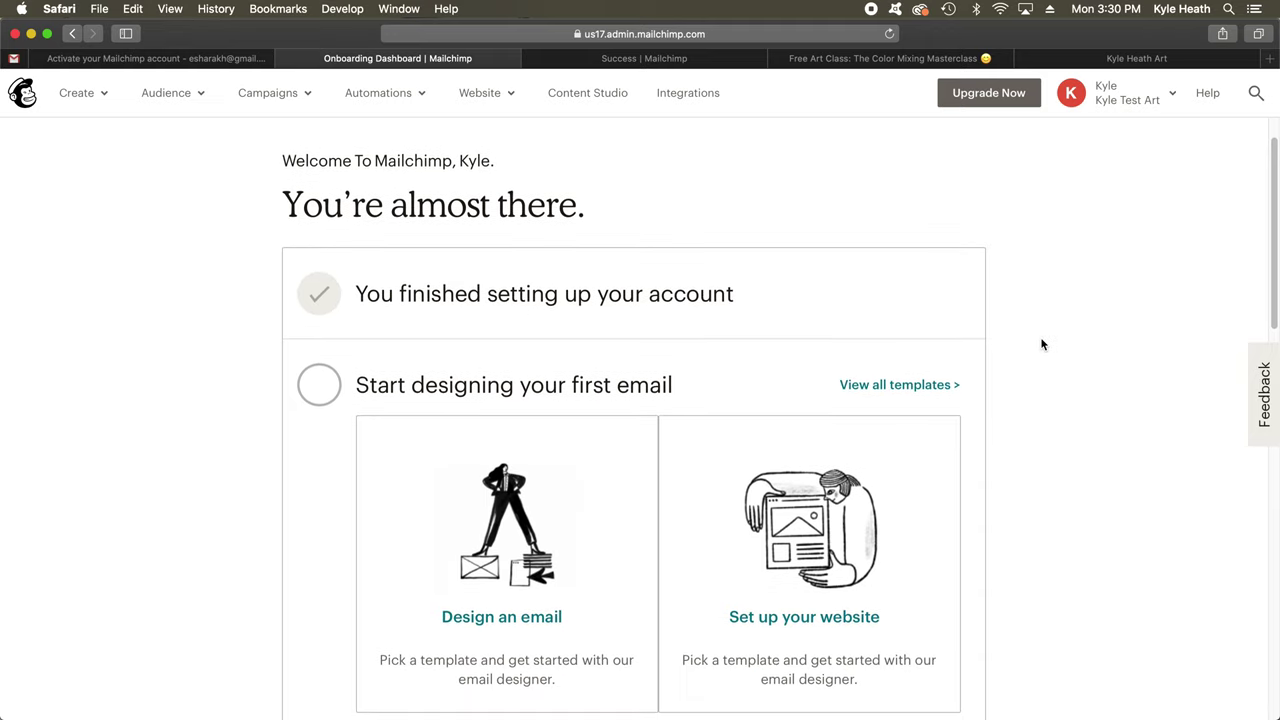
{"action": "scroll", "coordinate": [1041, 344], "scroll_direction": "down", "scroll_amount": 3}
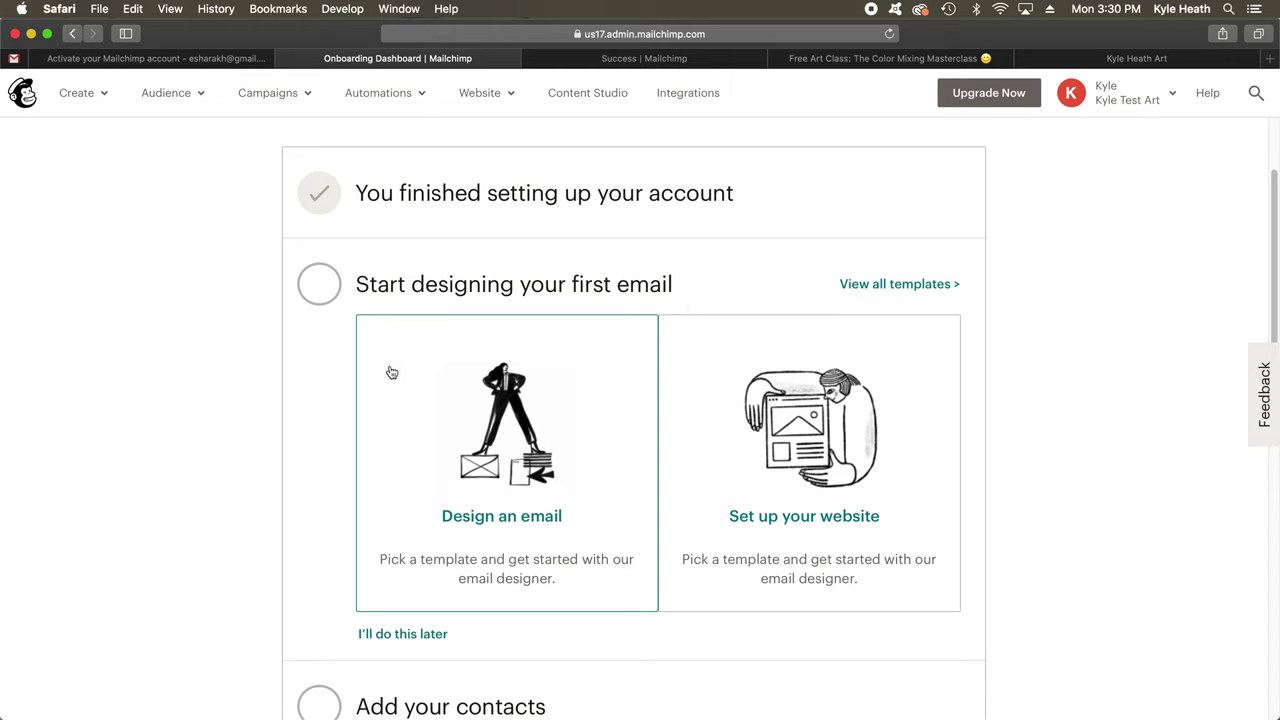
{"action": "scroll", "coordinate": [203, 338], "scroll_direction": "down", "scroll_amount": 5}
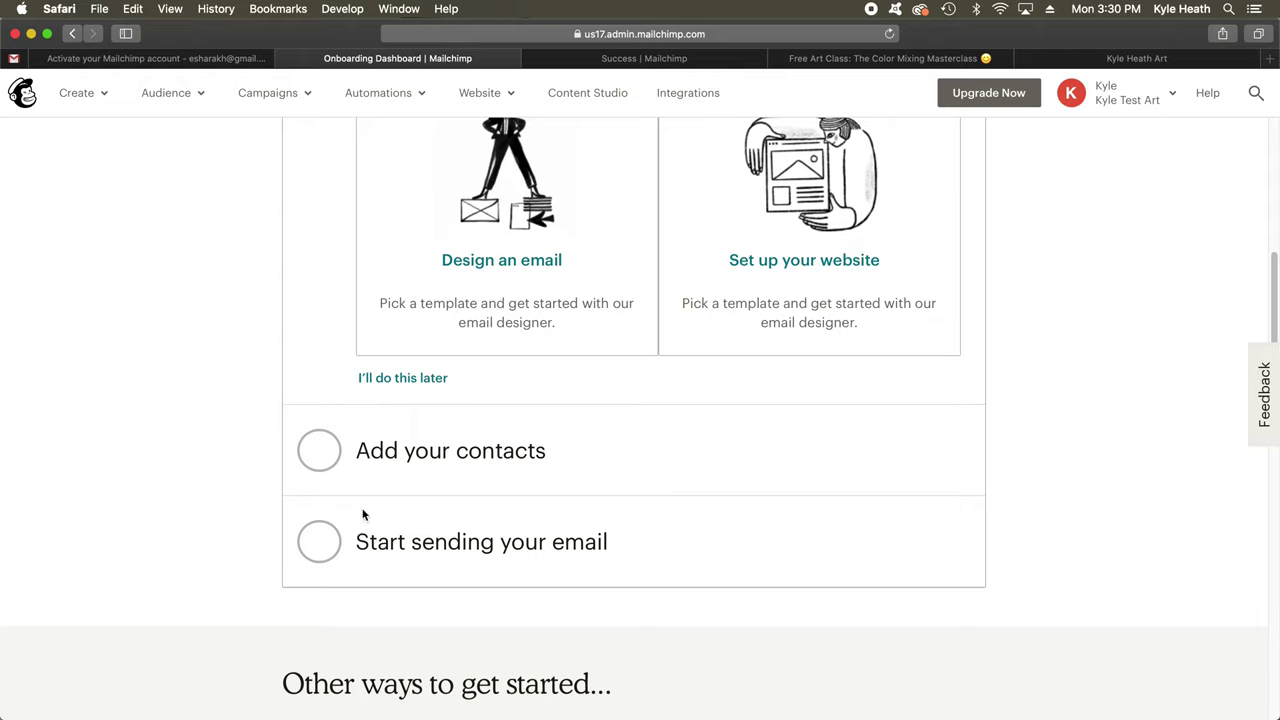
{"action": "scroll", "coordinate": [160, 452], "scroll_direction": "up", "scroll_amount": 5}
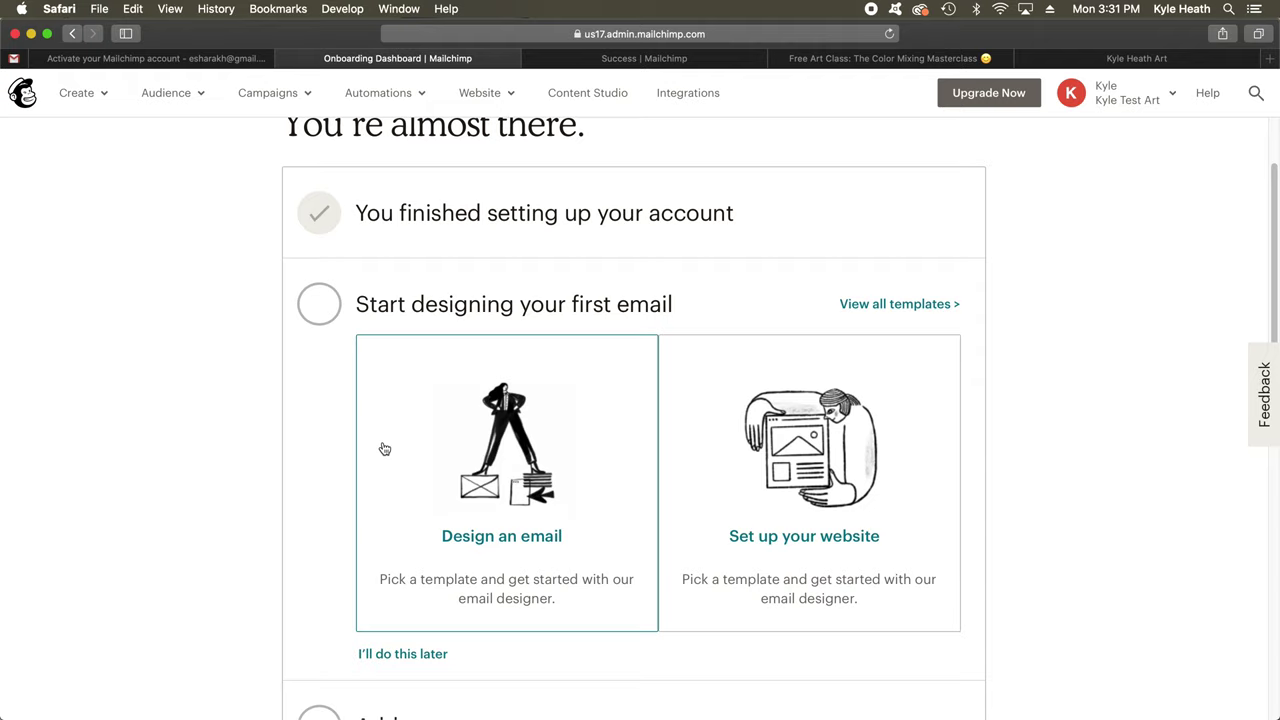
{"action": "left_click", "coordinate": [465, 538]}
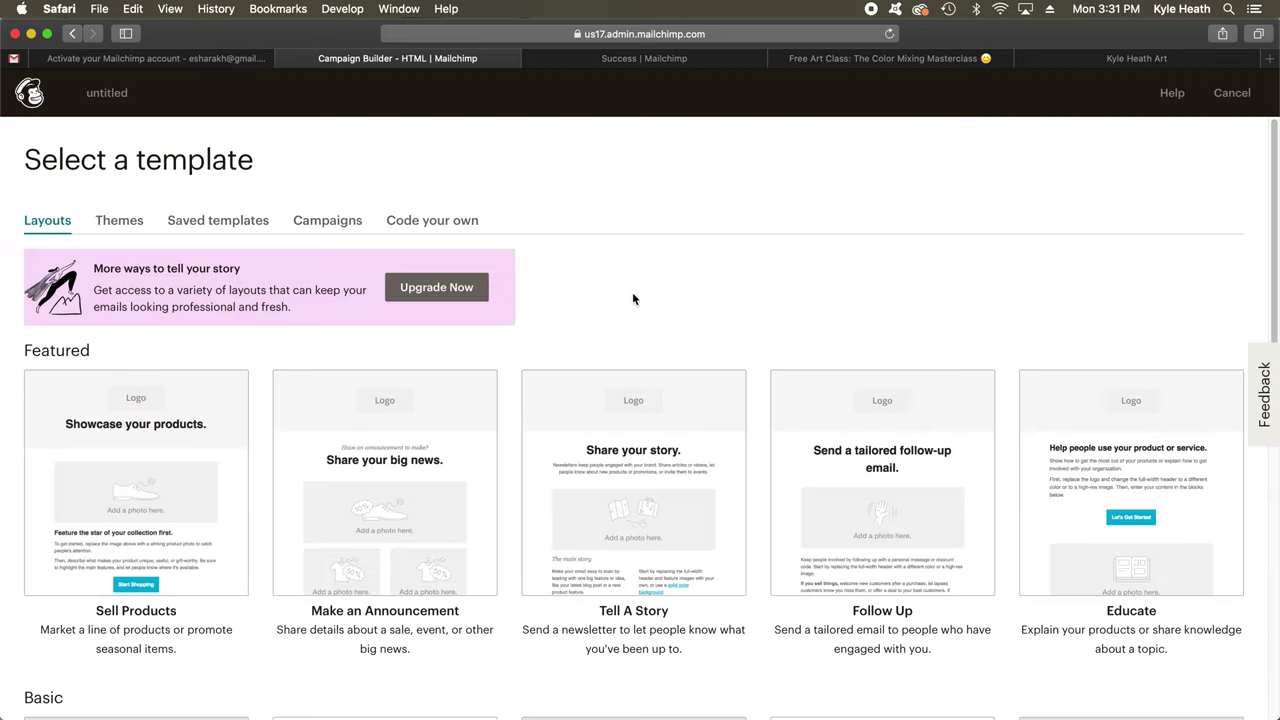
Pick the Sell Products template from the Layouts list
{"action": "scroll", "coordinate": [745, 330], "scroll_direction": "down", "scroll_amount": 1}
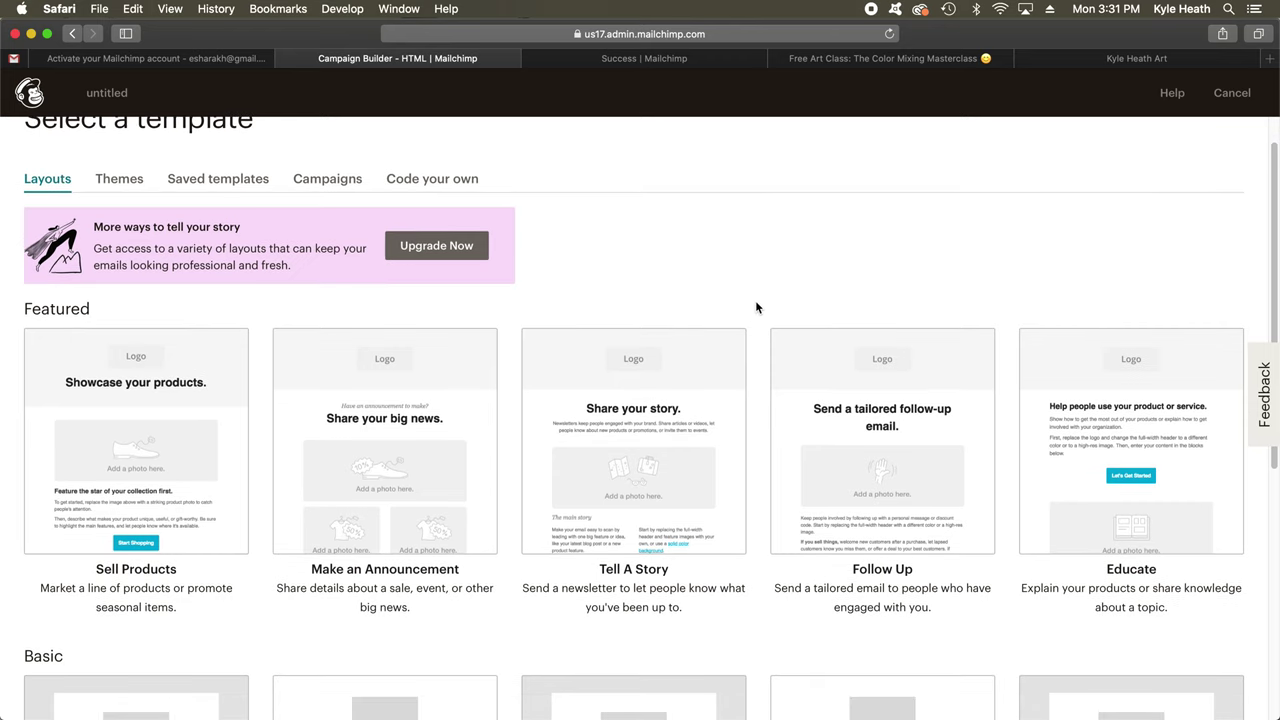
{"action": "scroll", "coordinate": [757, 302], "scroll_direction": "down", "scroll_amount": 1}
{"action": "scroll", "coordinate": [756, 306], "scroll_direction": "down", "scroll_amount": 1}
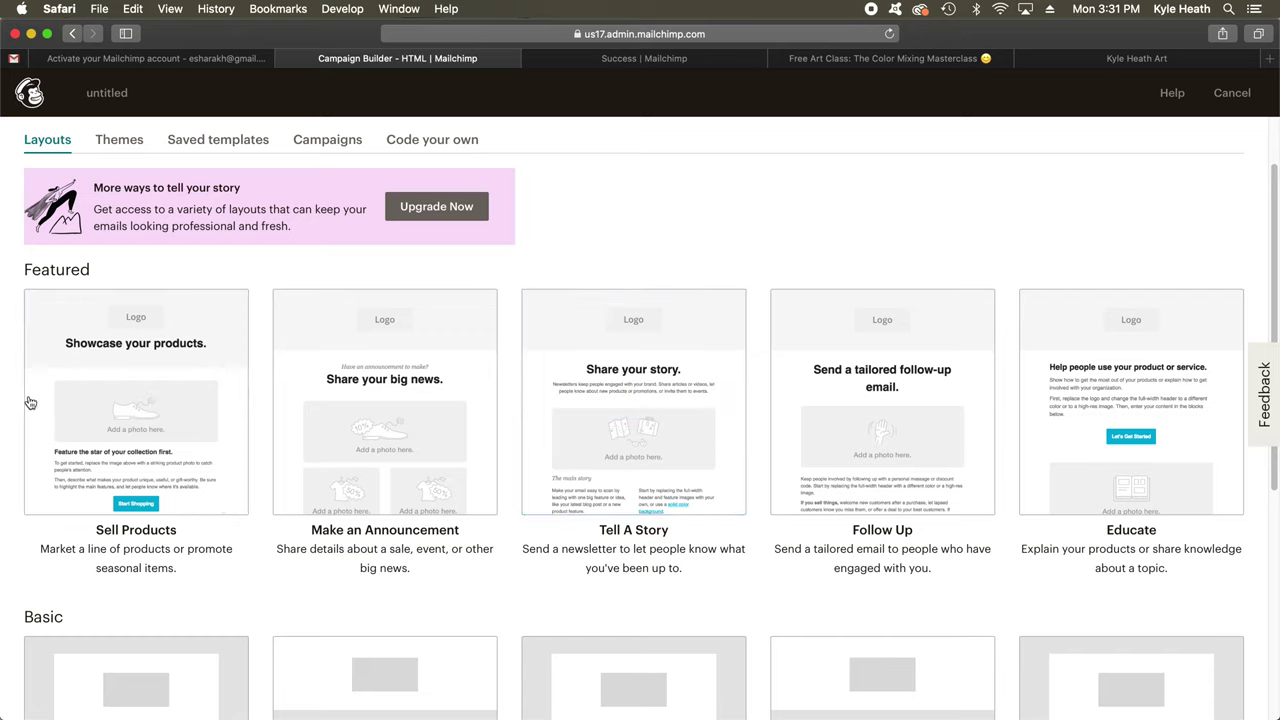
{"action": "left_click", "coordinate": [98, 434]}
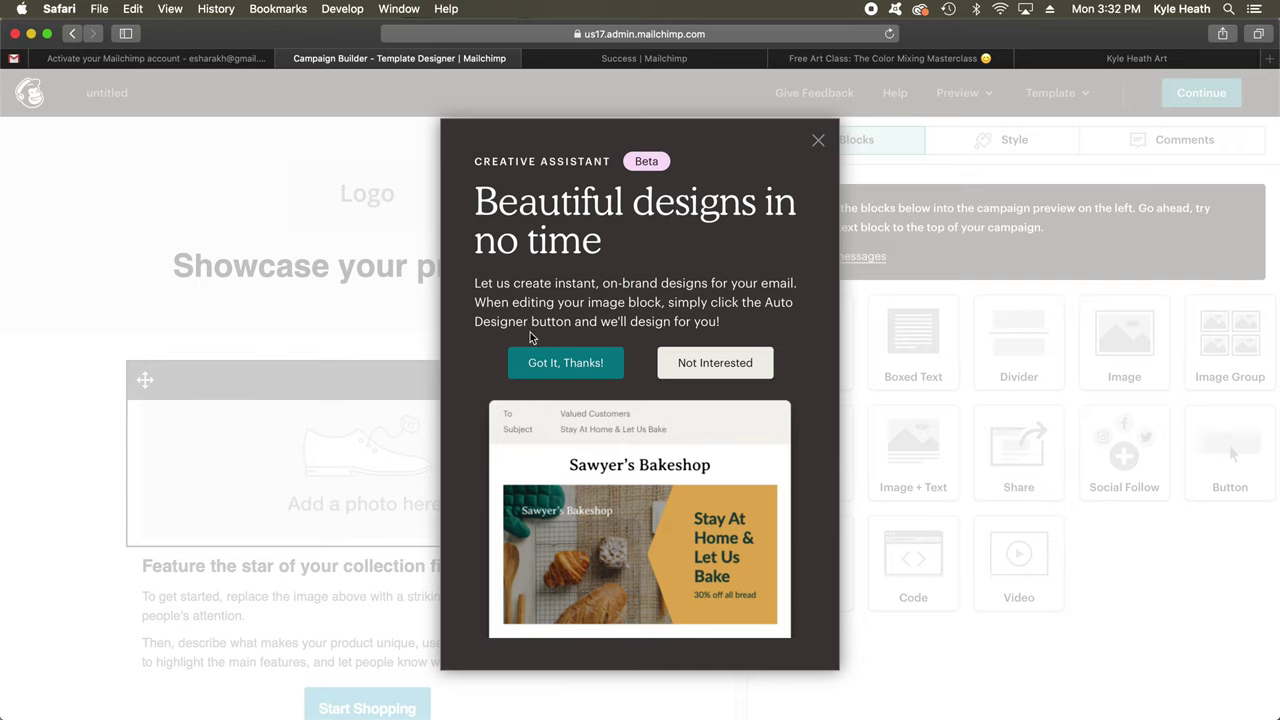
{"action": "left_click", "coordinate": [817, 143]}
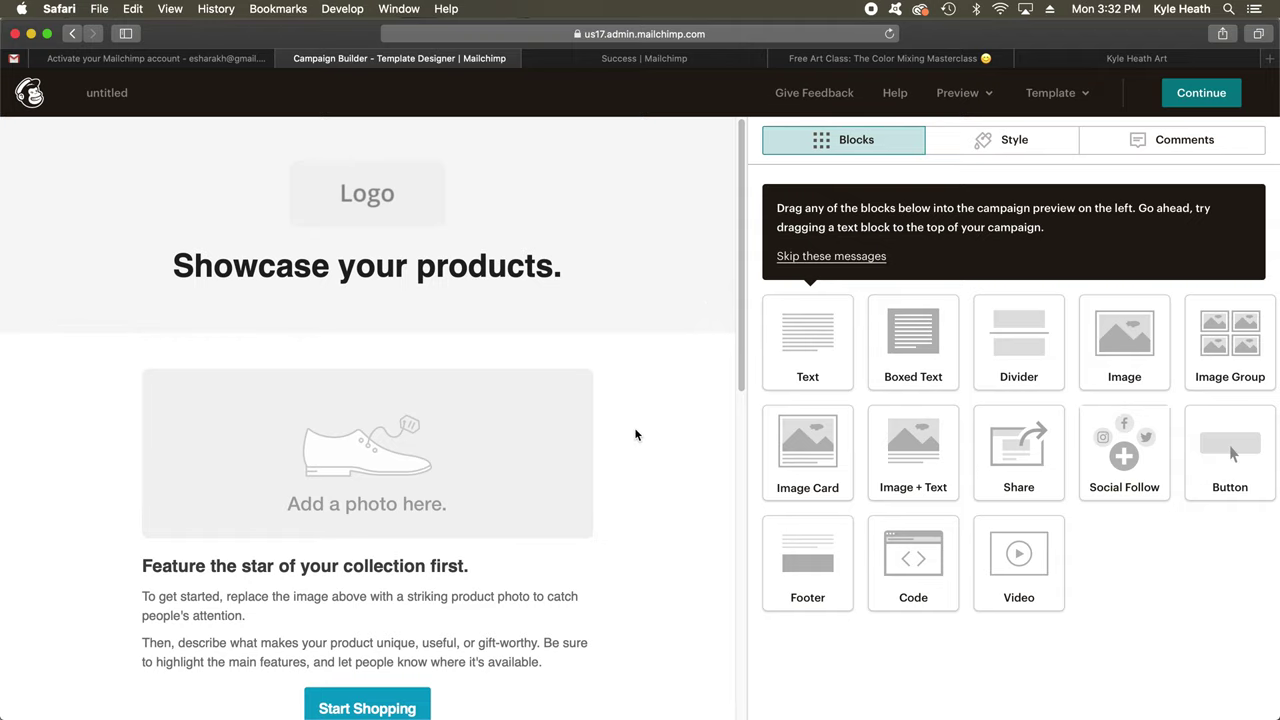
{"action": "scroll", "coordinate": [636, 434], "scroll_direction": "down", "scroll_amount": 1}
{"action": "scroll", "coordinate": [637, 435], "scroll_direction": "up", "scroll_amount": 1}
{"action": "scroll", "coordinate": [668, 503], "scroll_direction": "down", "scroll_amount": 5}
{"action": "scroll", "coordinate": [668, 503], "scroll_direction": "down", "scroll_amount": 3}
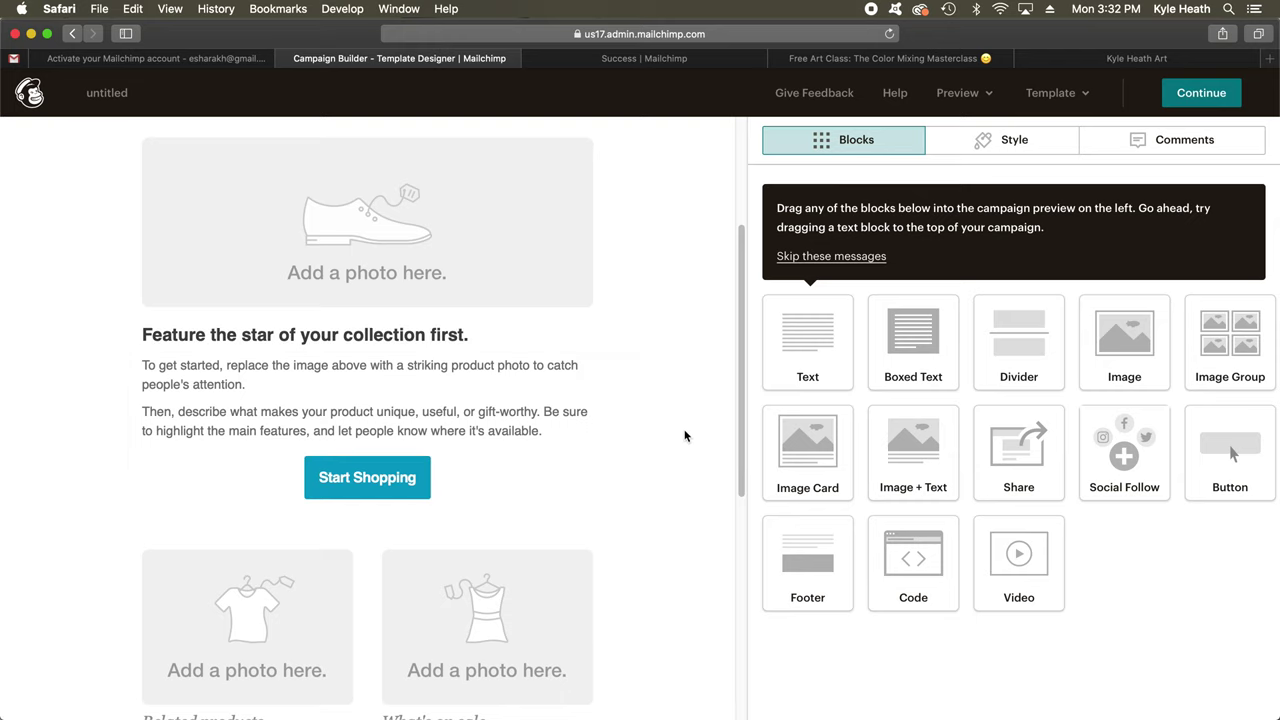
{"action": "scroll", "coordinate": [692, 438], "scroll_direction": "down", "scroll_amount": 2}
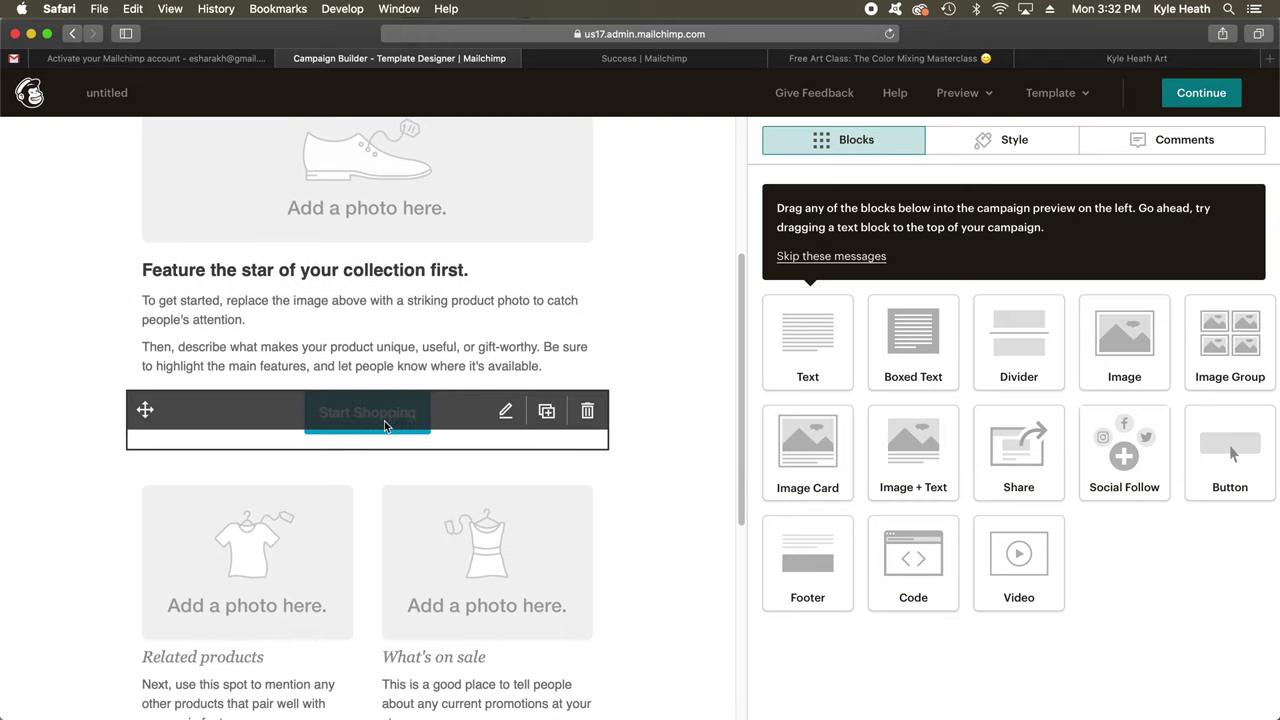
{"action": "scroll", "coordinate": [723, 481], "scroll_direction": "down", "scroll_amount": 7}
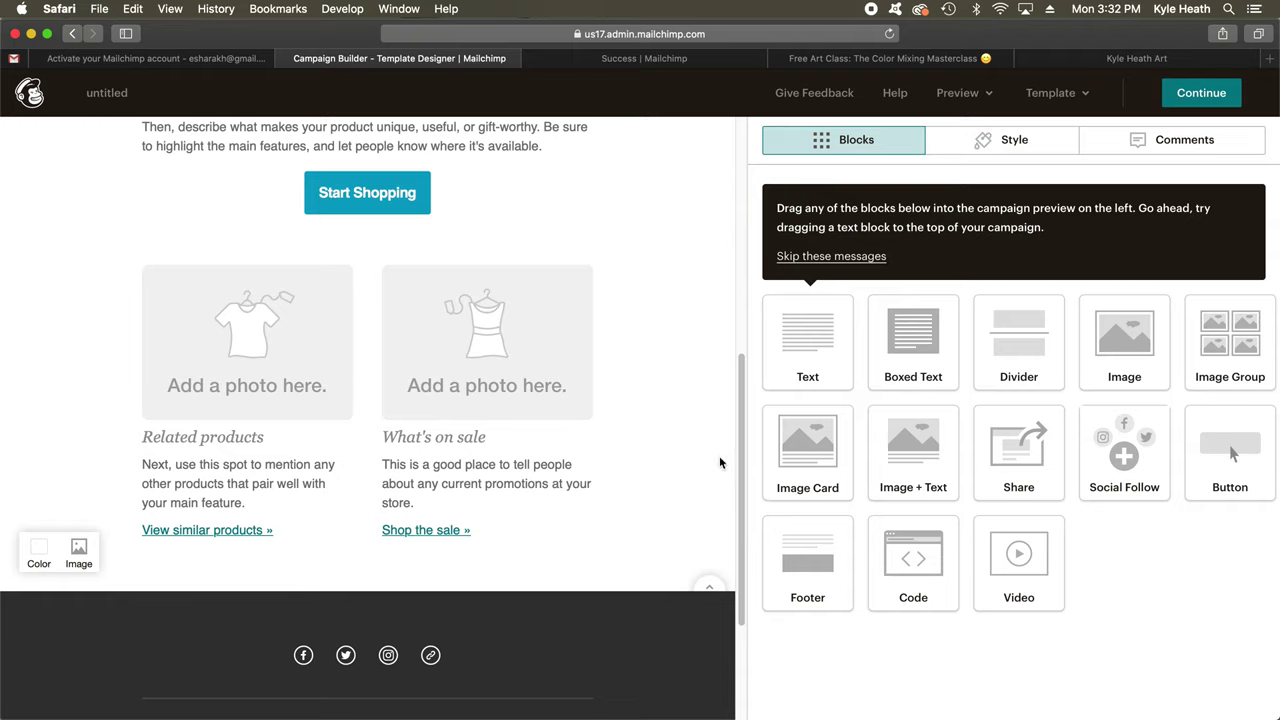
{"action": "mouse_move", "coordinate": [465, 381]}
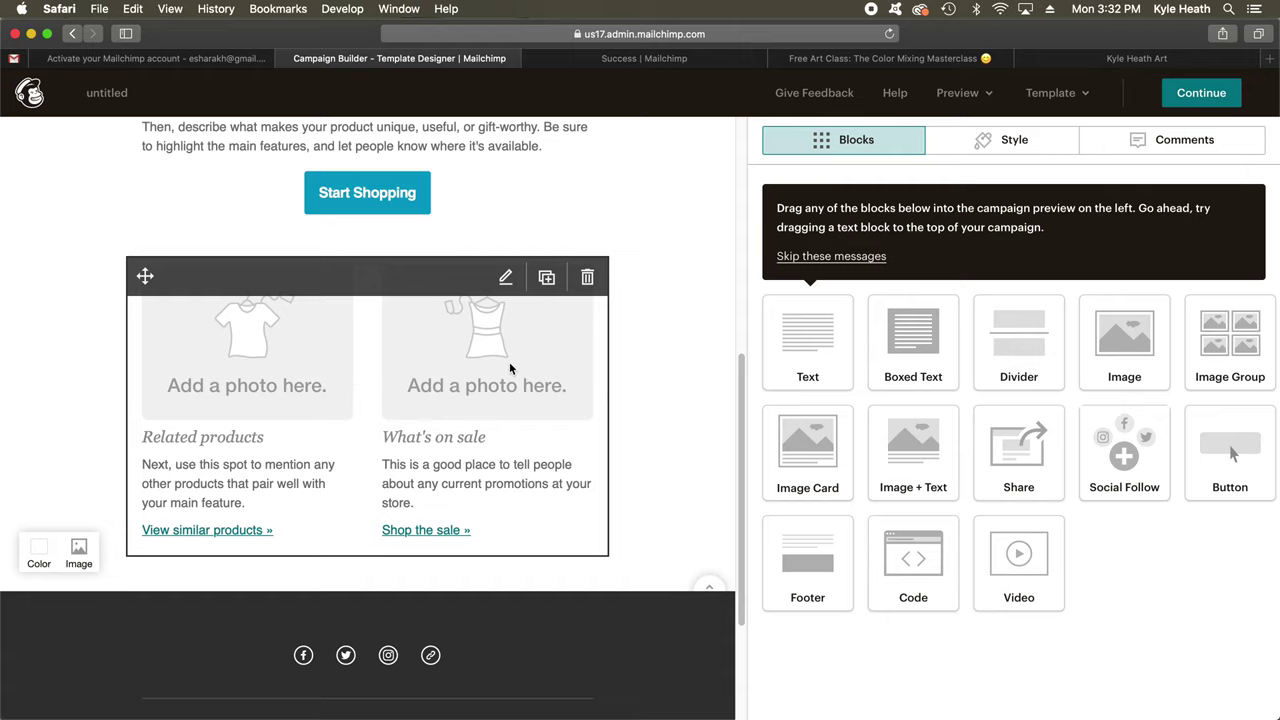
{"action": "mouse_move", "coordinate": [387, 209]}
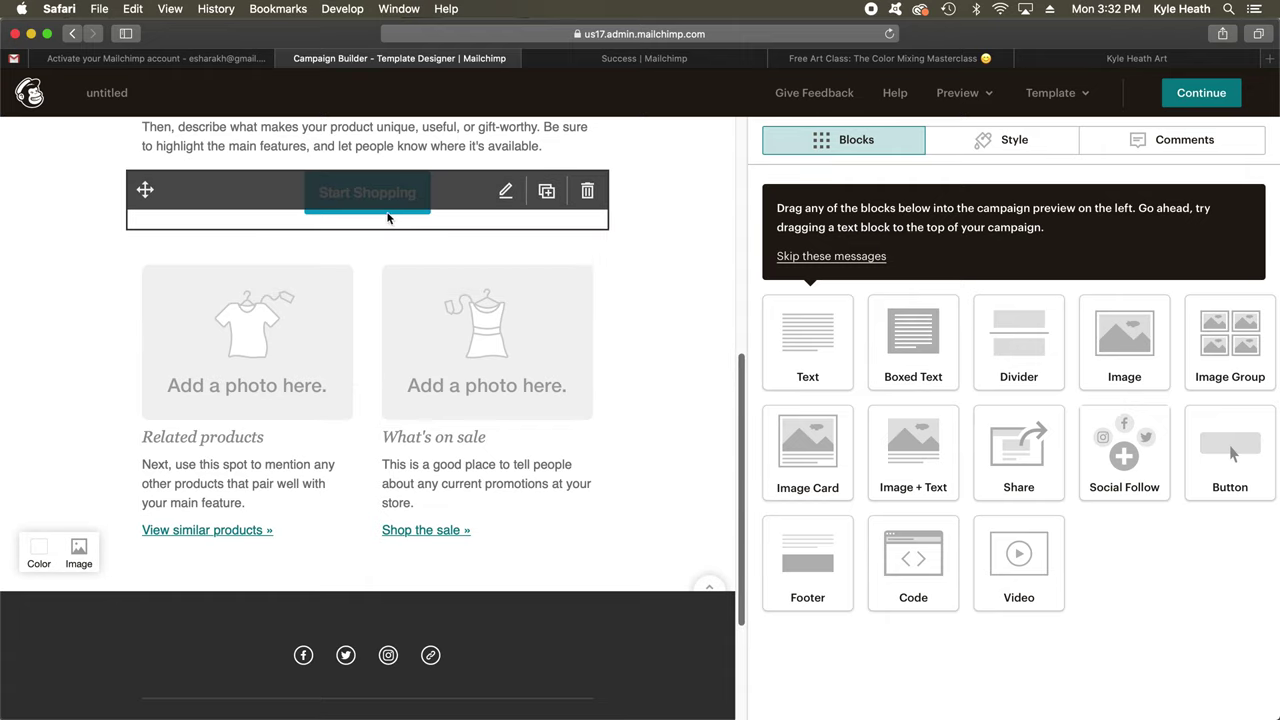
{"action": "mouse_move", "coordinate": [390, 321]}
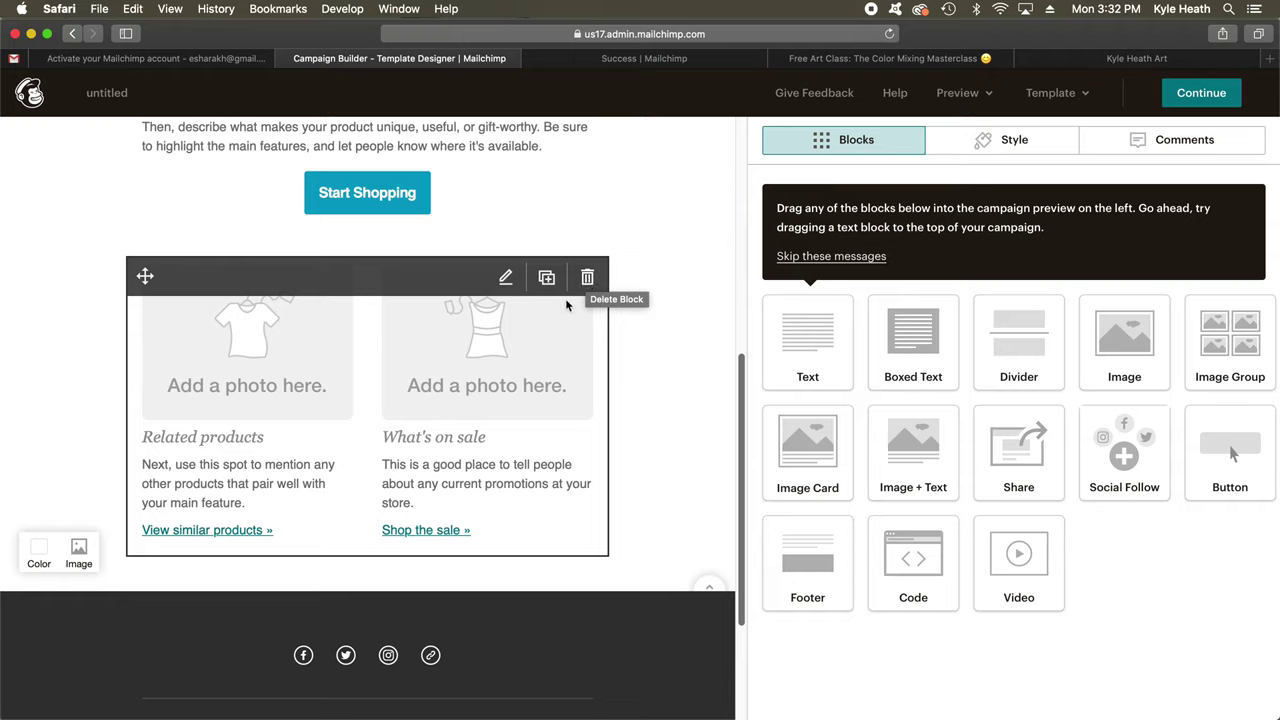
{"action": "mouse_move", "coordinate": [234, 380]}
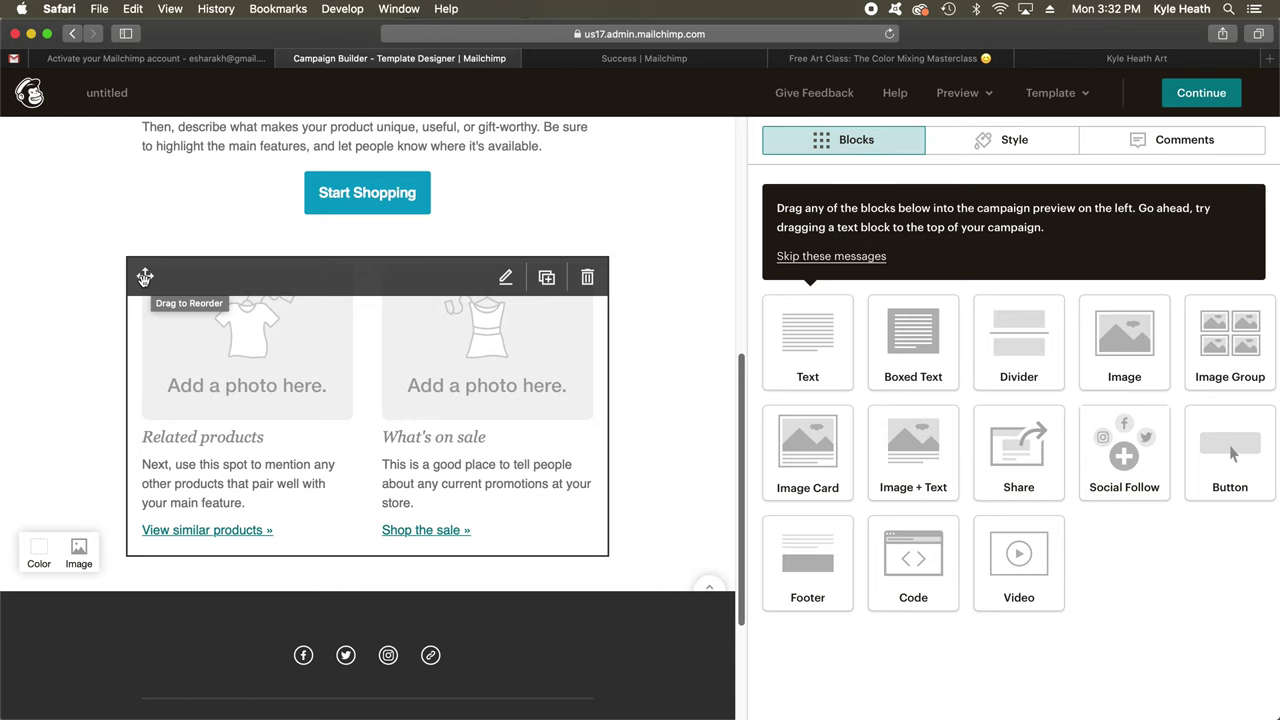
{"action": "mouse_move", "coordinate": [145, 277]}
{"action": "left_mouse_down"}
{"action": "mouse_move", "coordinate": [140, 209]}
{"action": "mouse_move", "coordinate": [143, 262]}
{"action": "mouse_move", "coordinate": [141, 250]}
{"action": "left_mouse_up"}
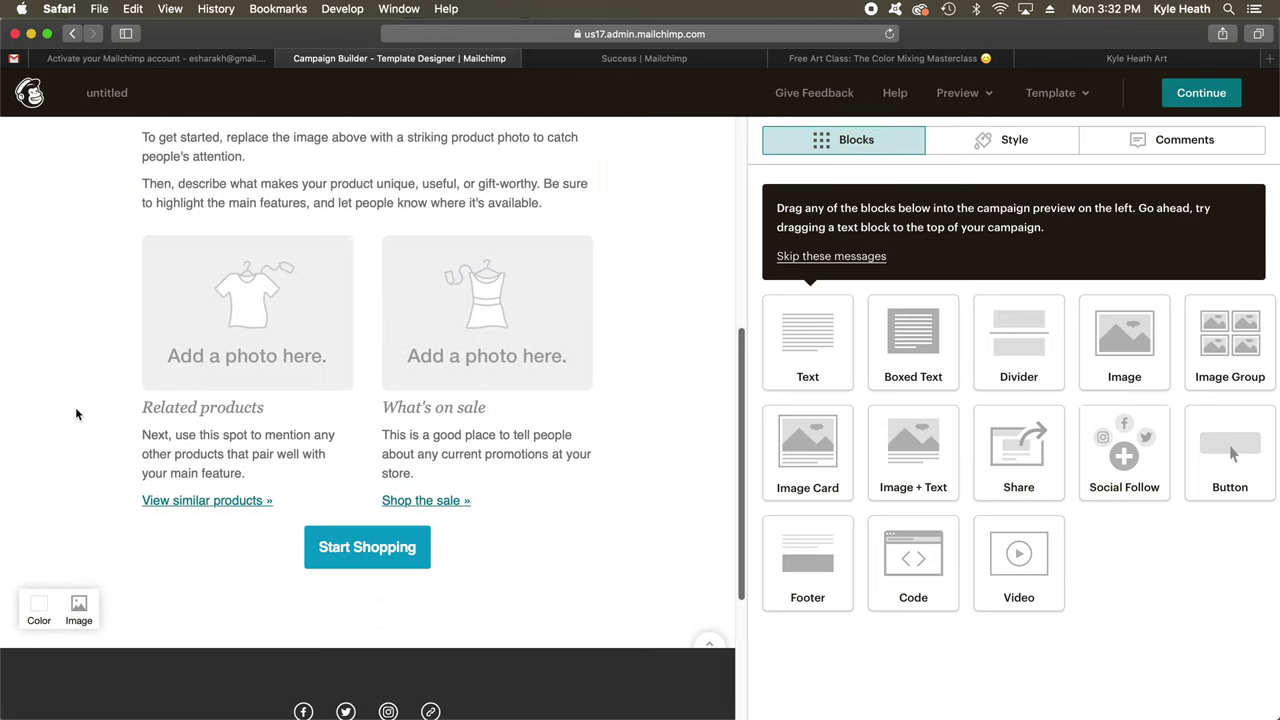
{"action": "mouse_move", "coordinate": [192, 264]}
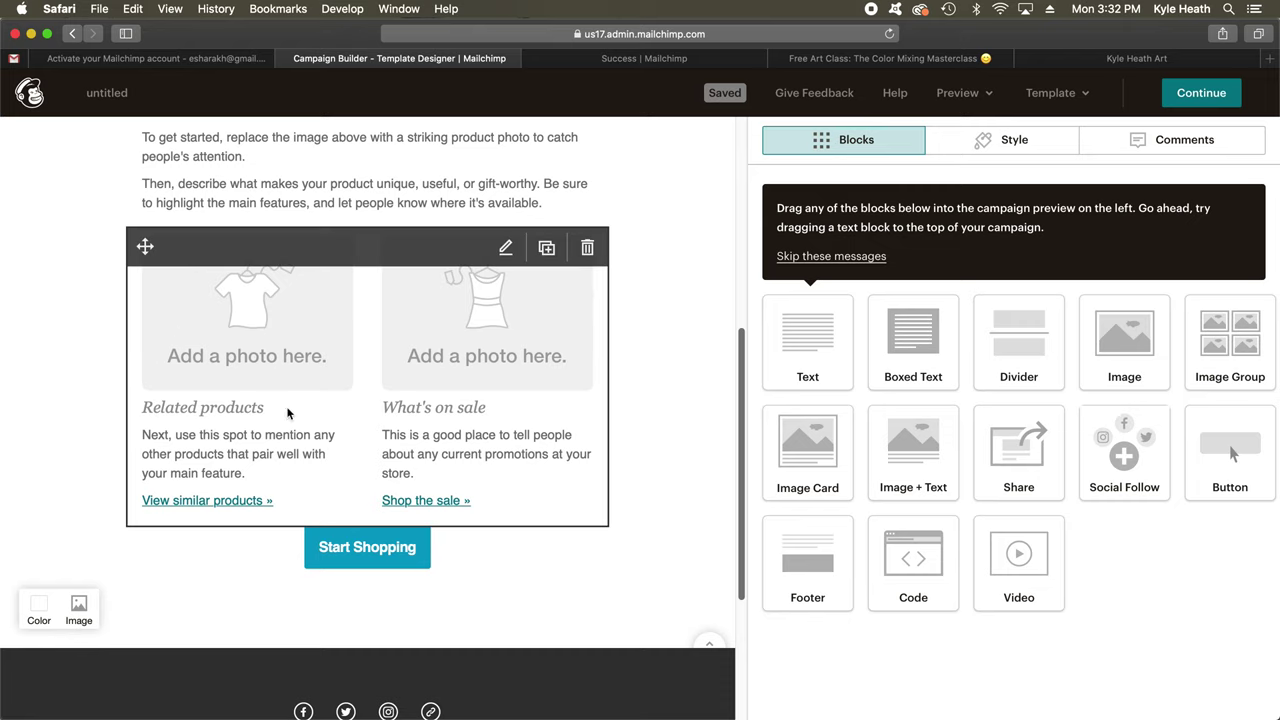
{"action": "left_click_drag", "start_coordinate": [145, 247], "coordinate": [140, 700]}
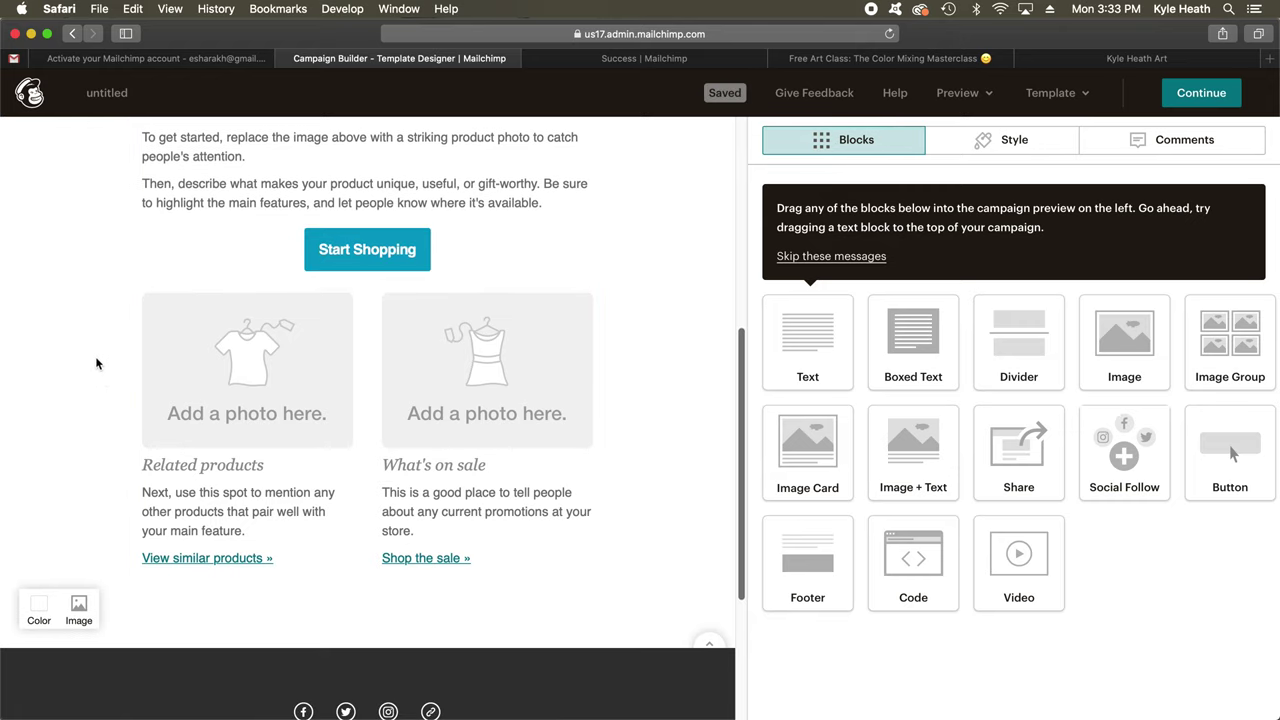
{"action": "scroll", "coordinate": [104, 358], "scroll_direction": "up", "scroll_amount": 3}
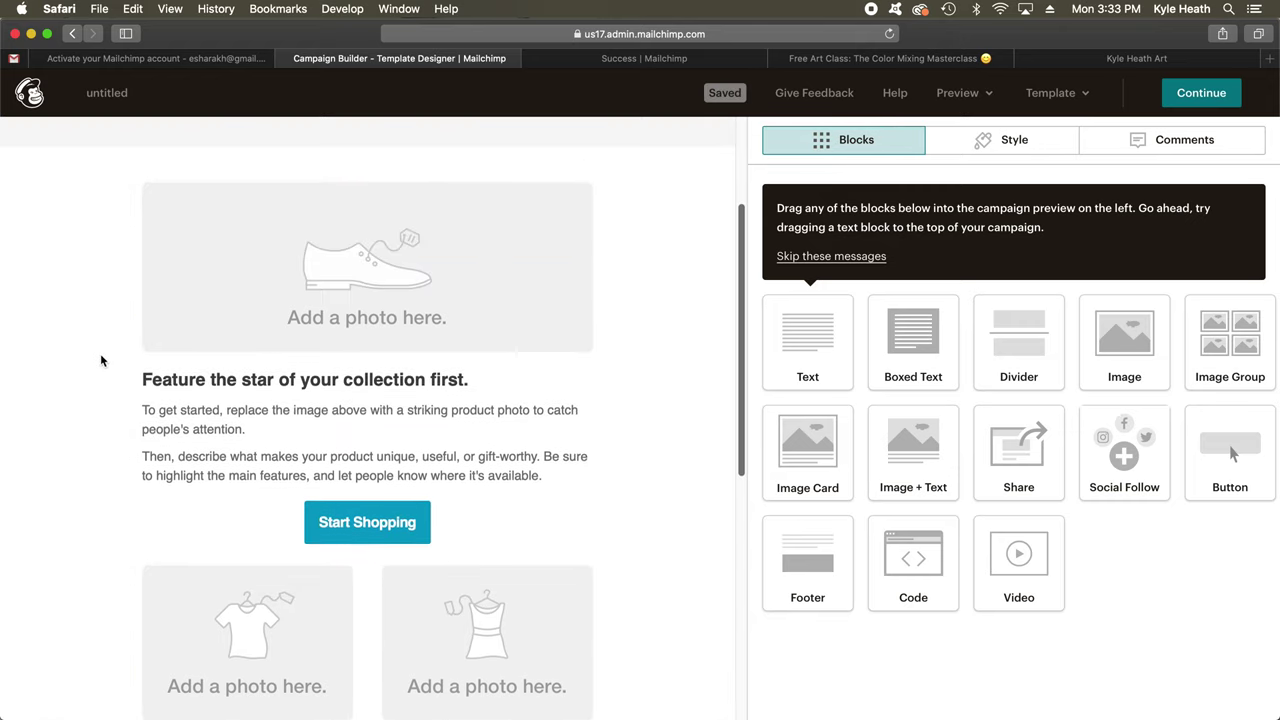
{"action": "mouse_move", "coordinate": [157, 403]}
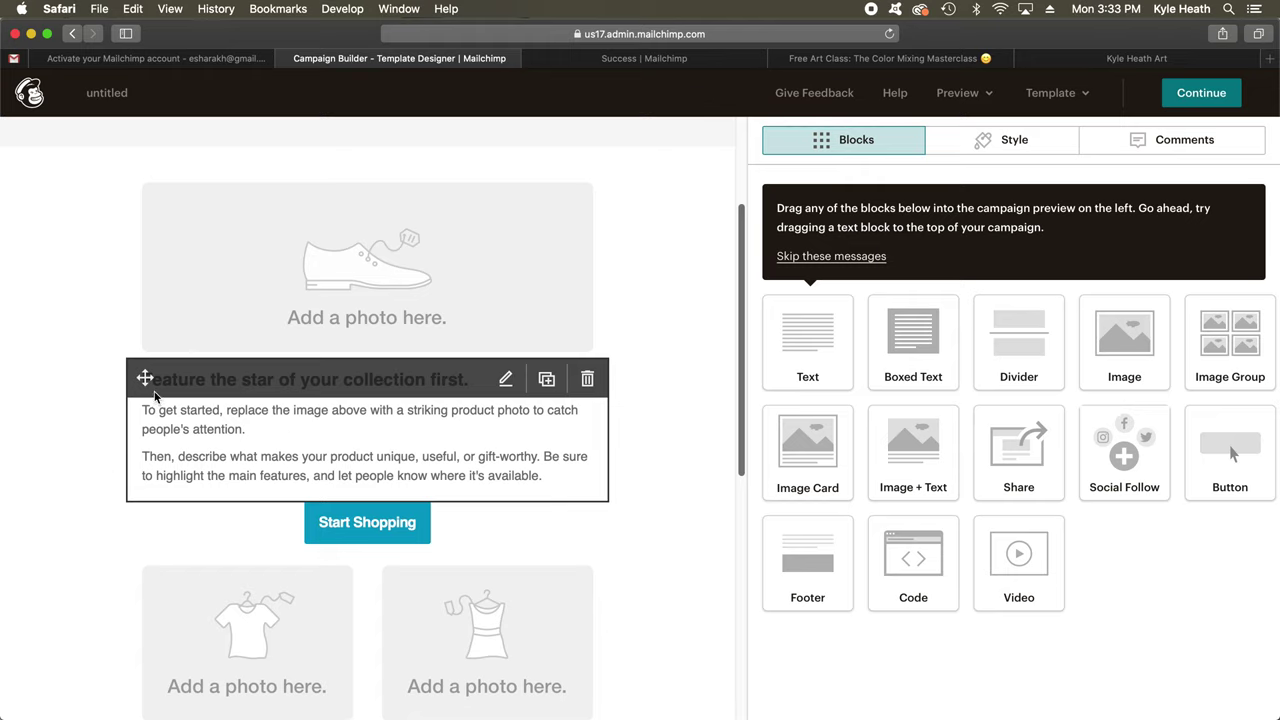
{"action": "mouse_move", "coordinate": [145, 378]}
{"action": "left_mouse_down"}
{"action": "mouse_move", "coordinate": [142, 215]}
{"action": "mouse_move", "coordinate": [145, 375]}
{"action": "left_mouse_up"}
{"action": "mouse_move", "coordinate": [147, 197]}
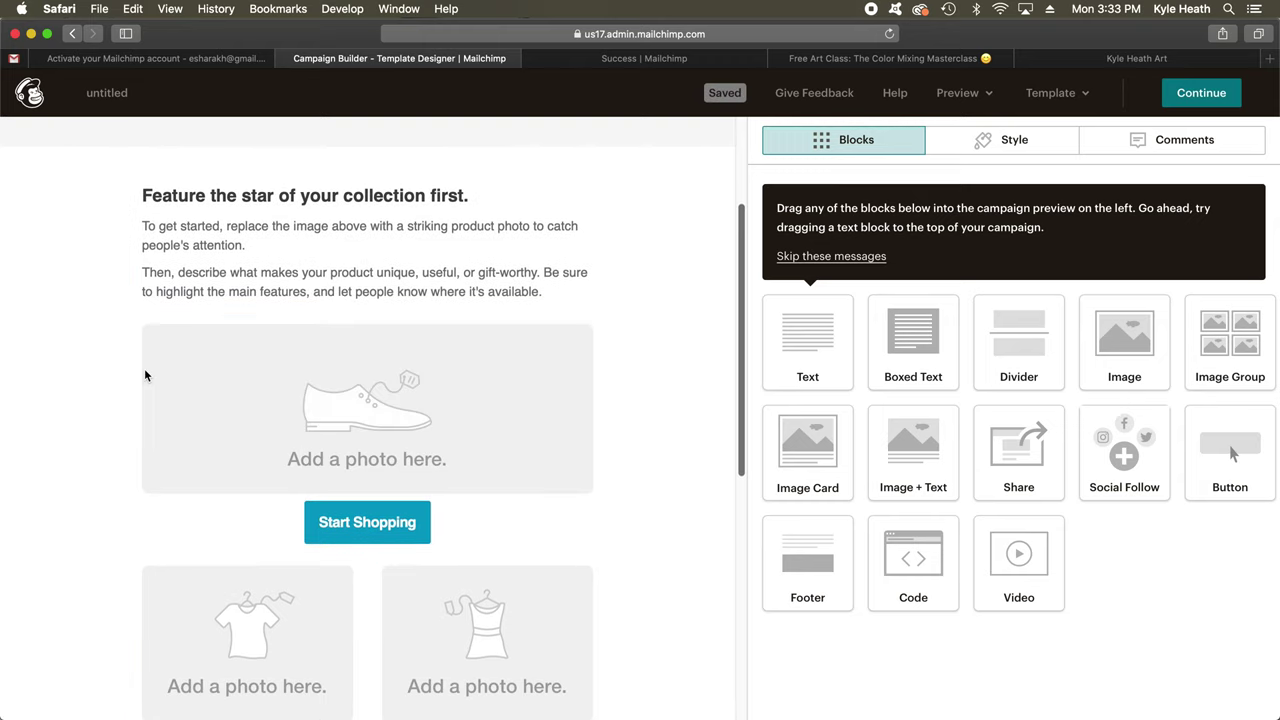
{"action": "left_click_drag", "start_coordinate": [140, 186], "coordinate": [148, 460]}
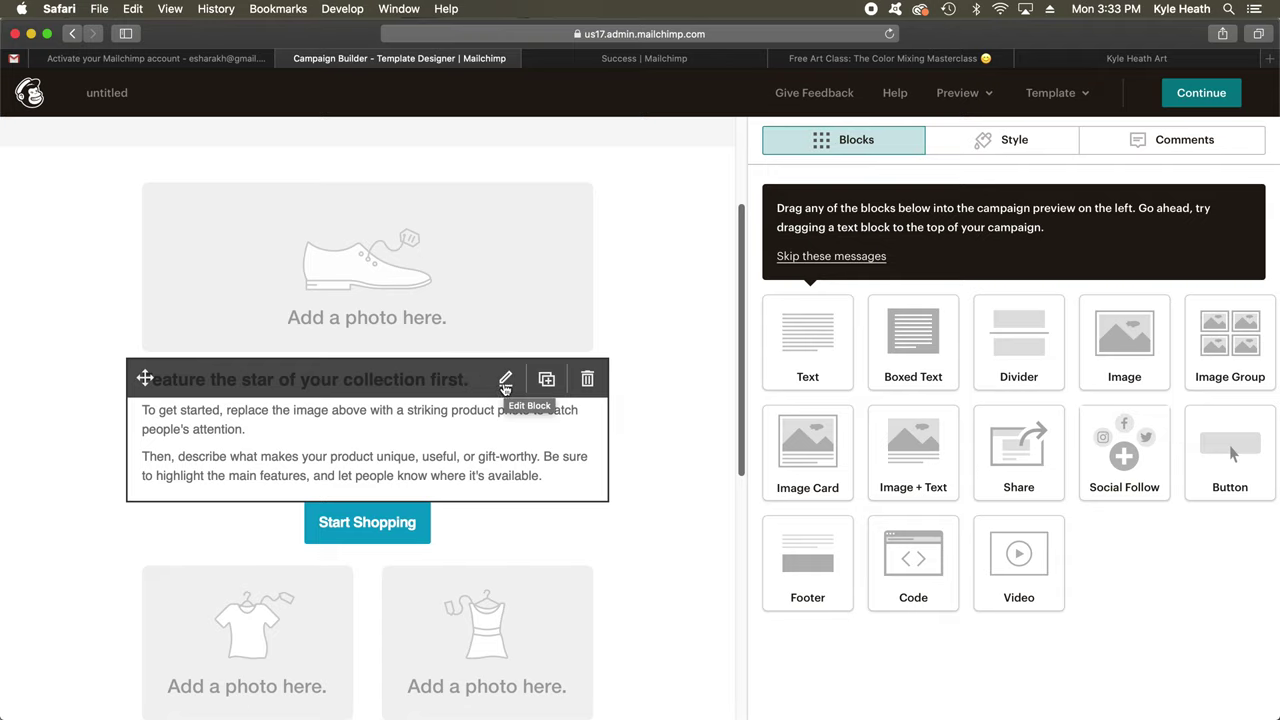
{"action": "left_click", "coordinate": [505, 386]}
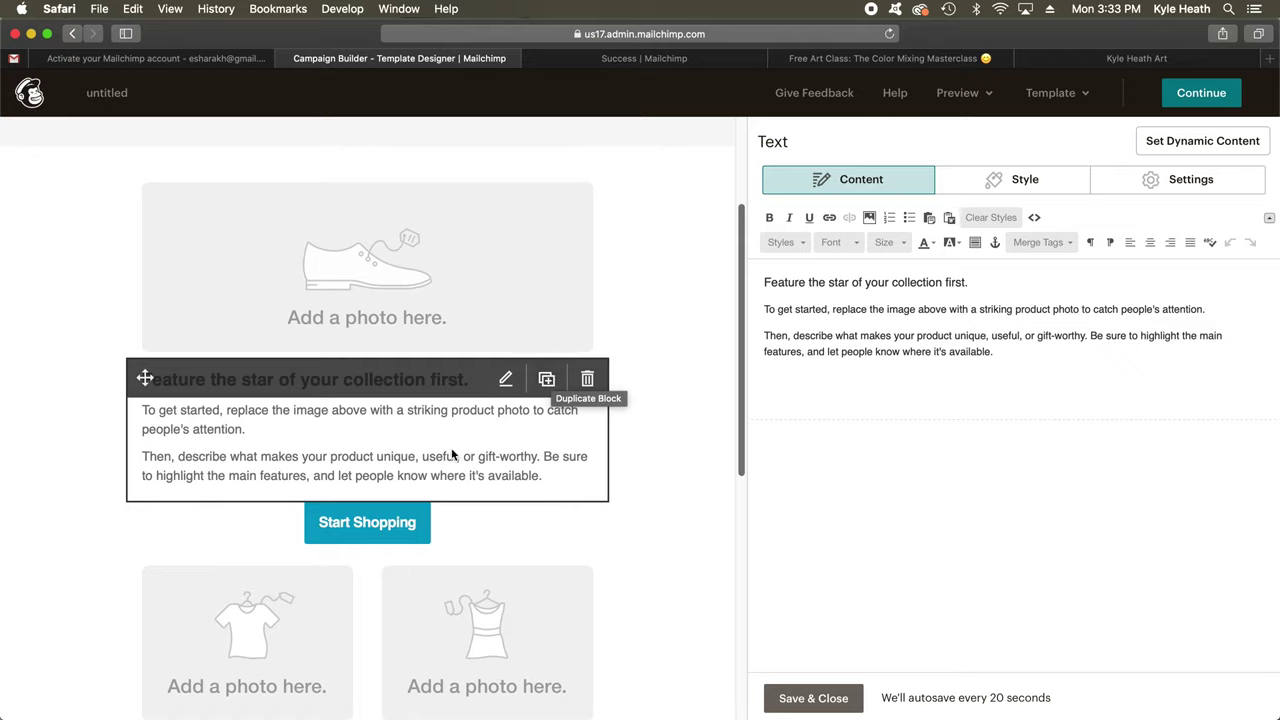
{"action": "left_click", "coordinate": [395, 300]}
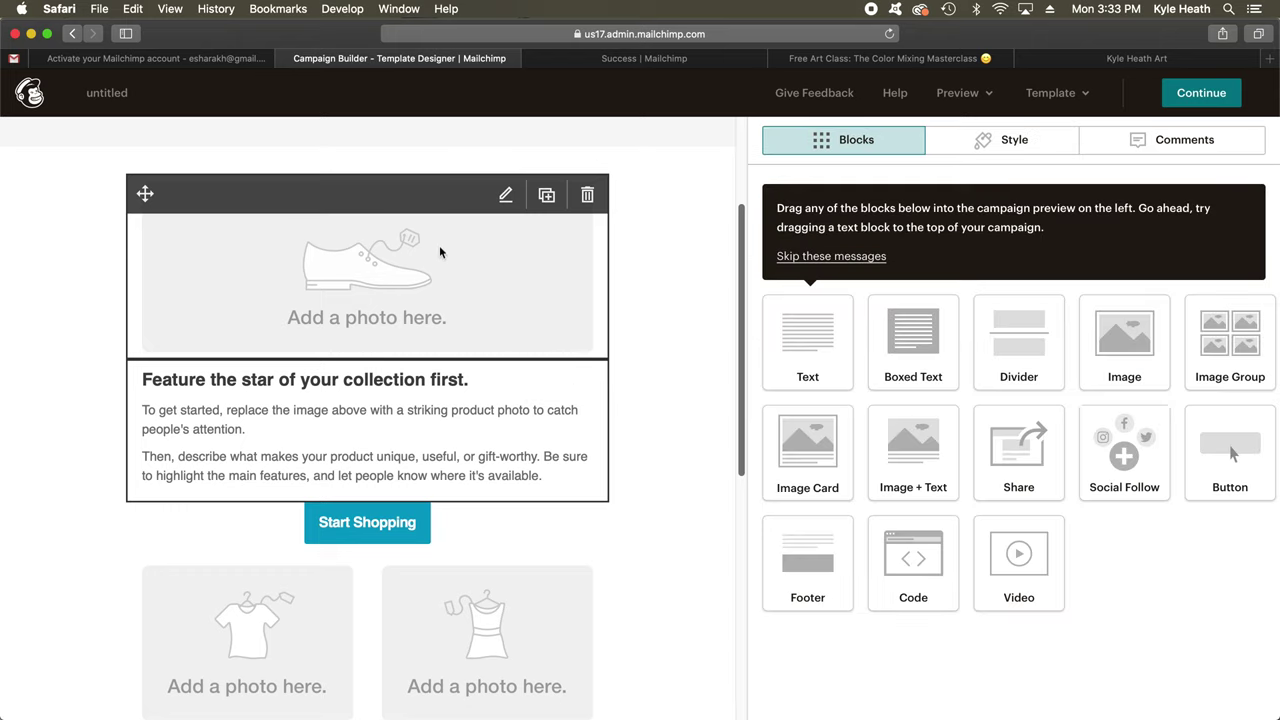
{"action": "left_click", "coordinate": [547, 197]}
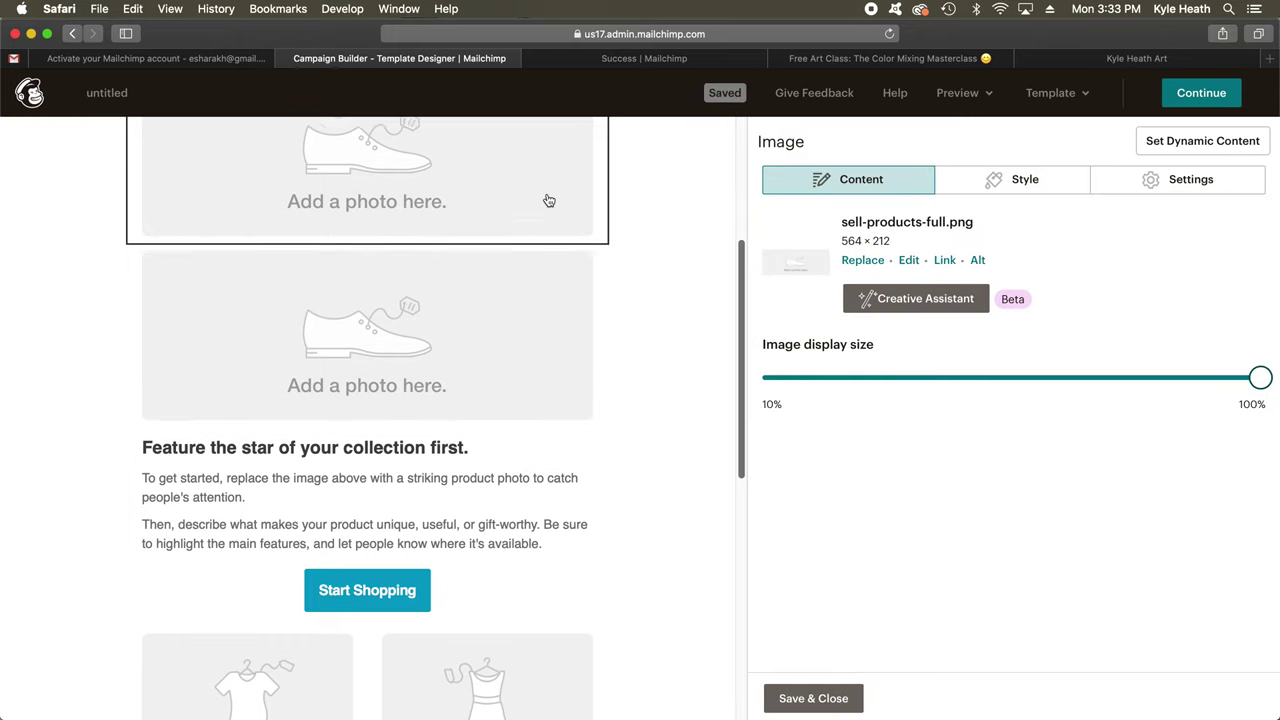
{"action": "left_click", "coordinate": [499, 309]}
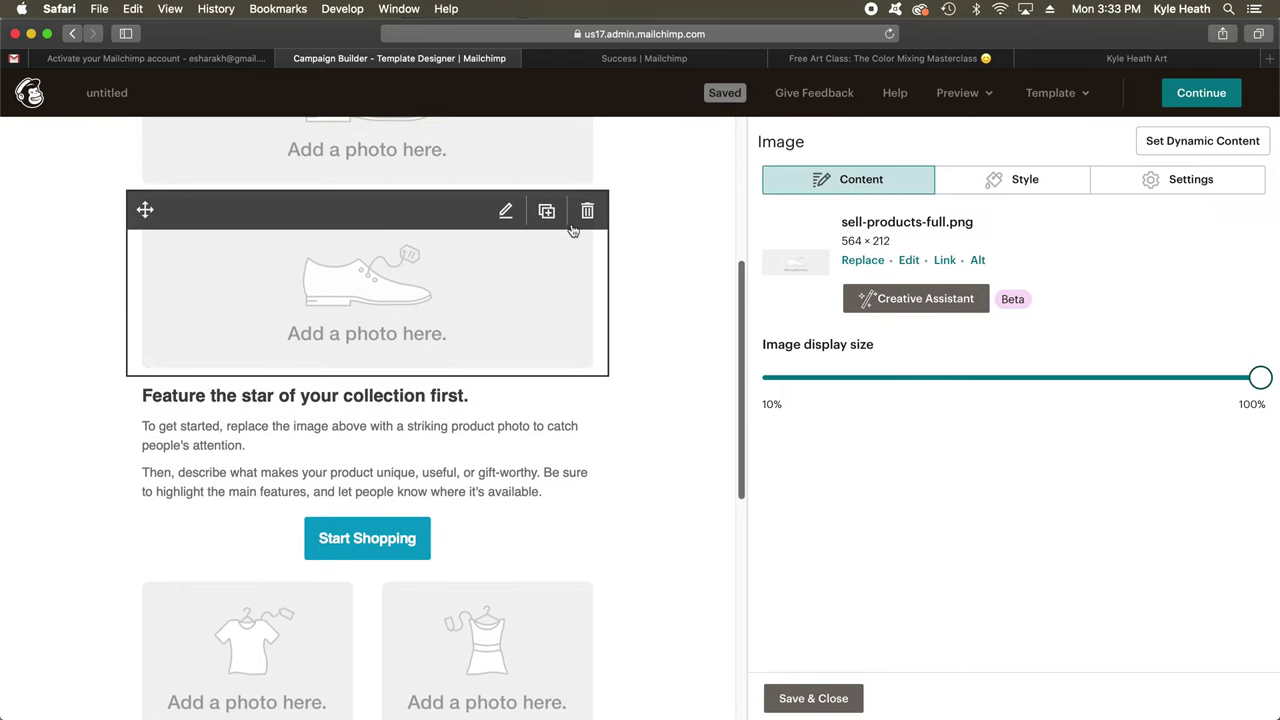
{"action": "left_click", "coordinate": [587, 211]}
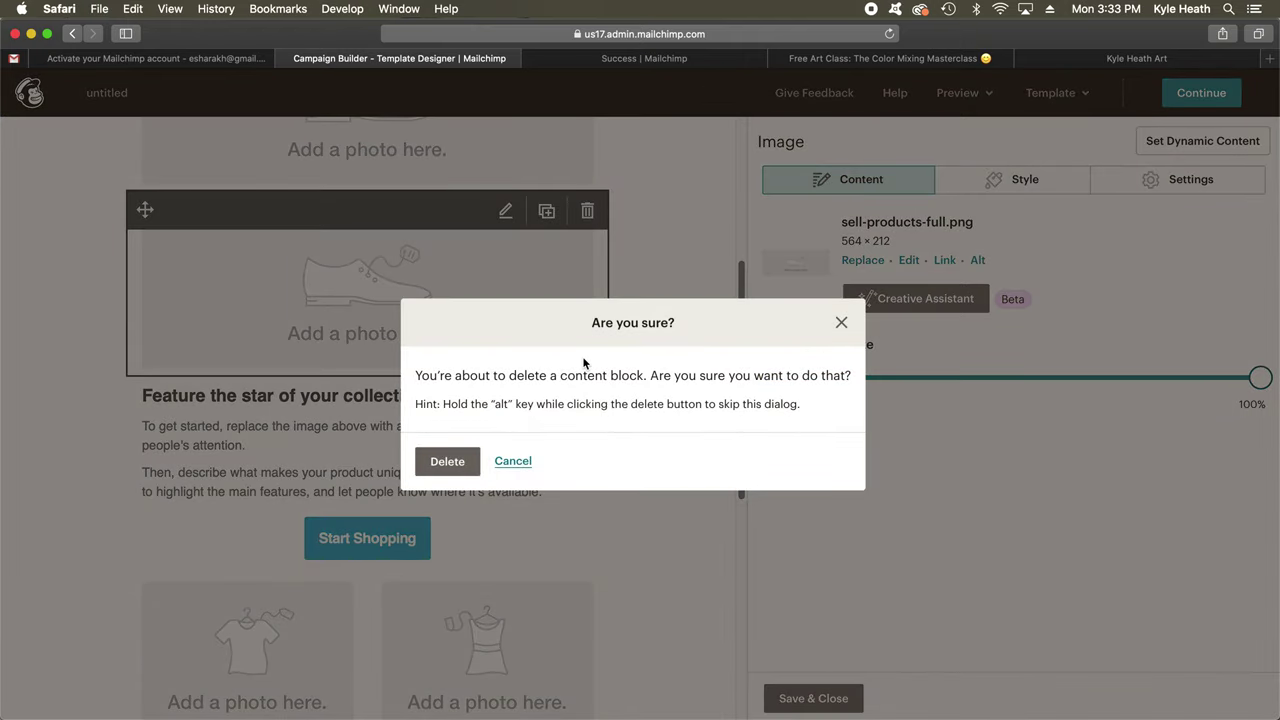
{"action": "left_click", "coordinate": [448, 462]}
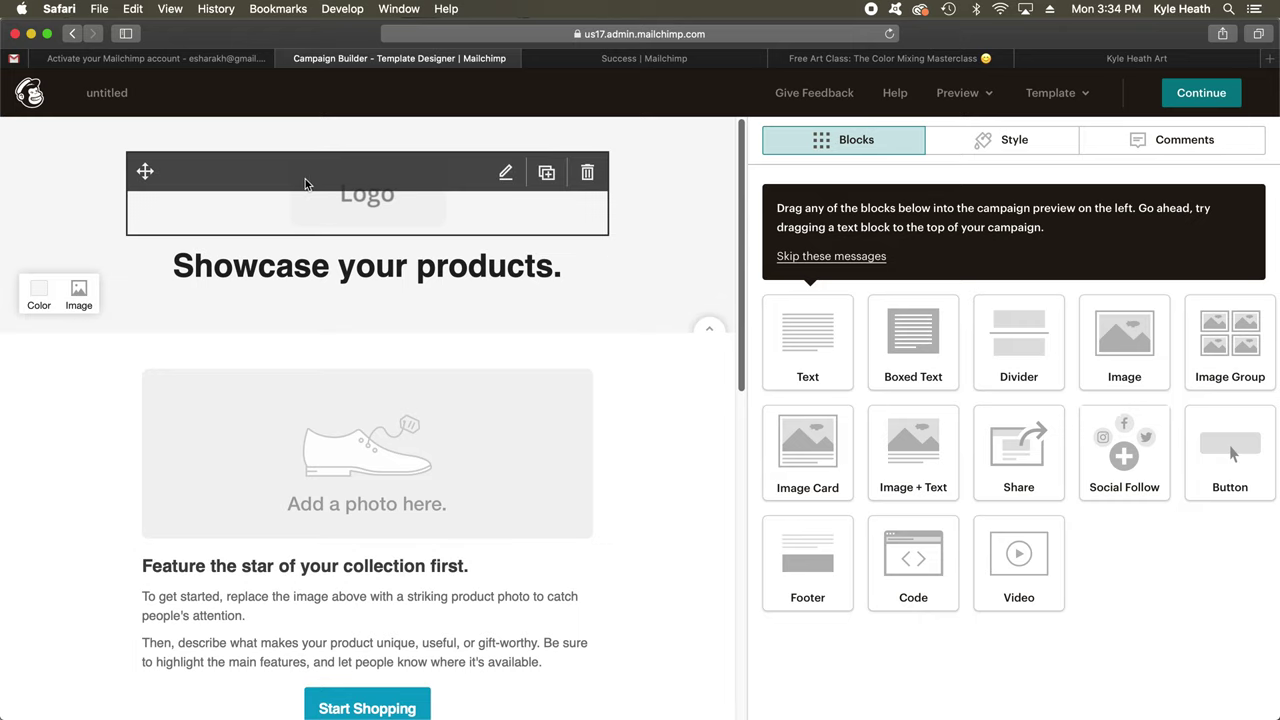
Select the header Logo block to open its Image content editor
{"action": "left_click", "coordinate": [375, 188]}
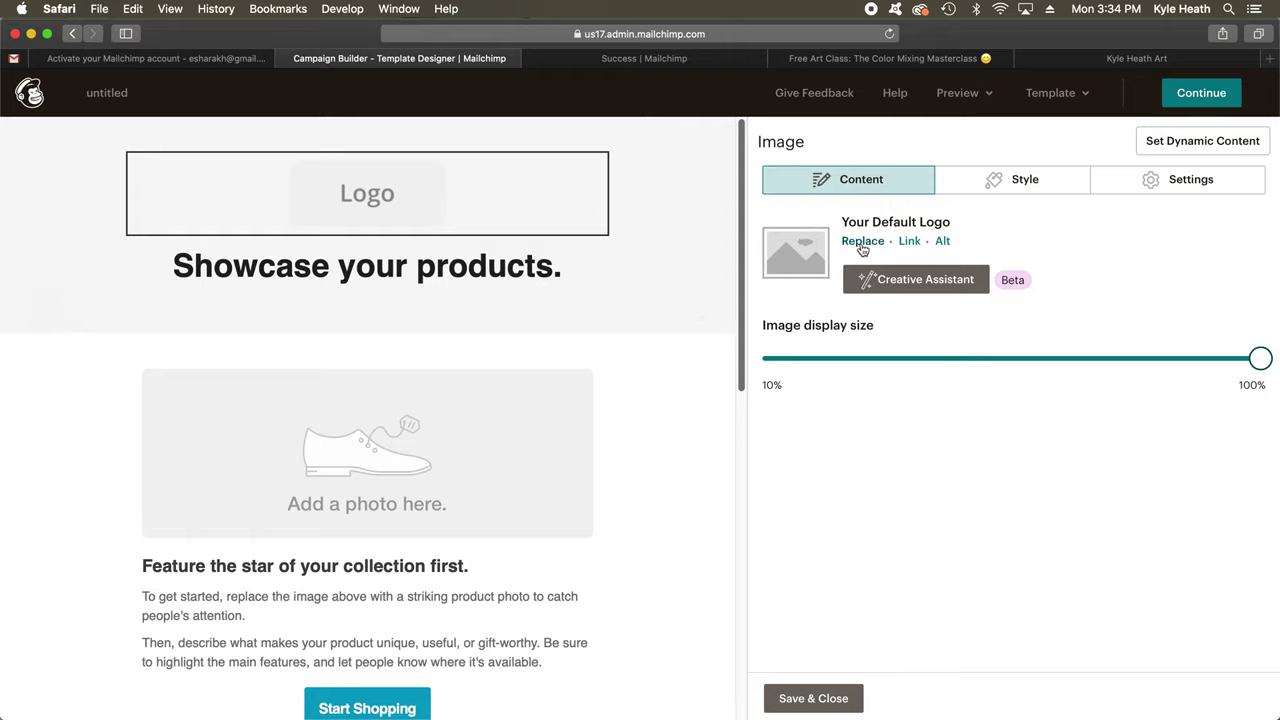
Open Content Studio from the default logo's Replace link to pick a new logo
{"action": "mouse_move", "coordinate": [315, 188]}
{"action": "left_click", "coordinate": [863, 242]}
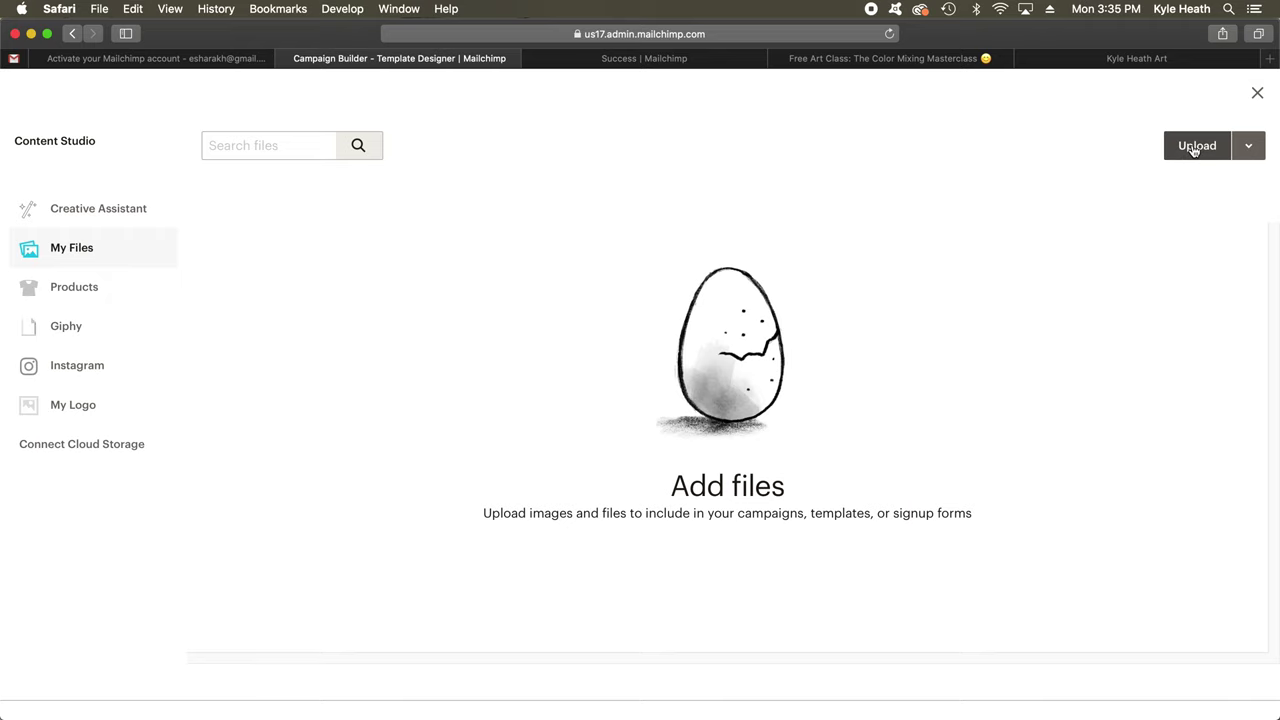
Start an upload and search the whole Mac for 'kyle heath art', then for 'logo'
{"action": "left_click", "coordinate": [1193, 149]}
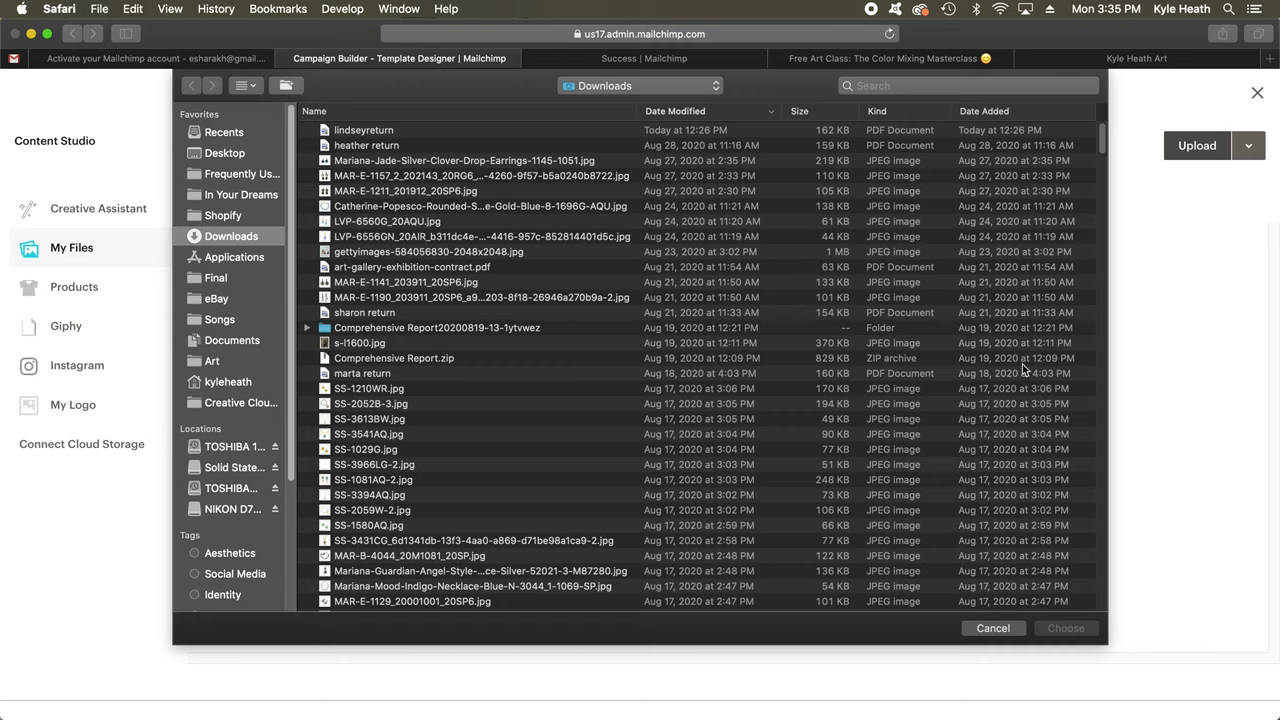
{"action": "left_click", "coordinate": [892, 88]}
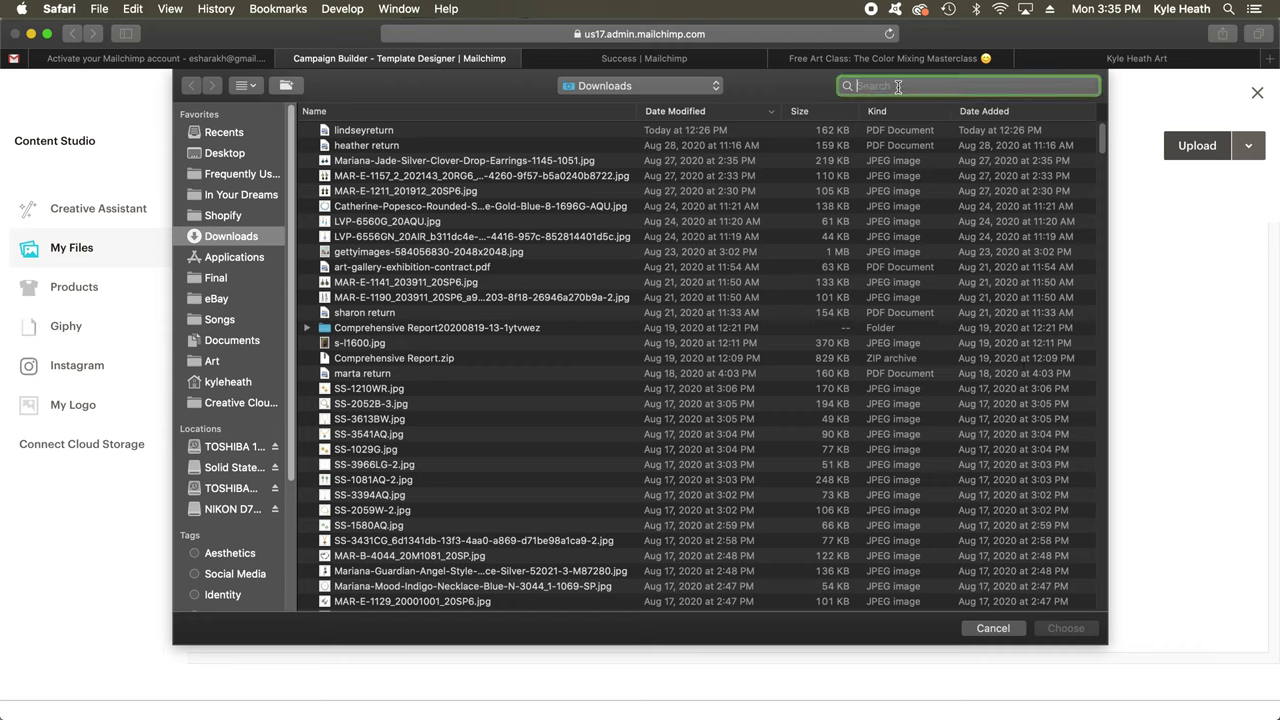
{"action": "type", "text": "kyle heath art"}
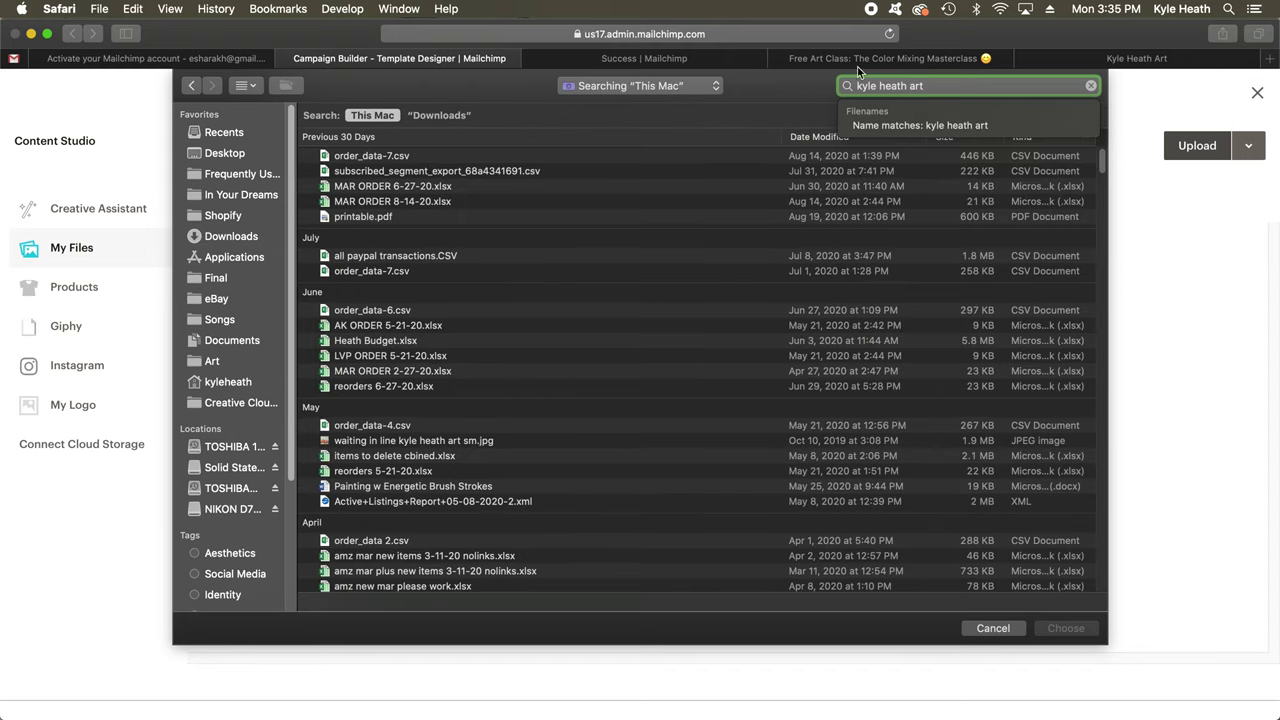
{"action": "scroll", "coordinate": [574, 285], "scroll_direction": "down", "scroll_amount": 5}
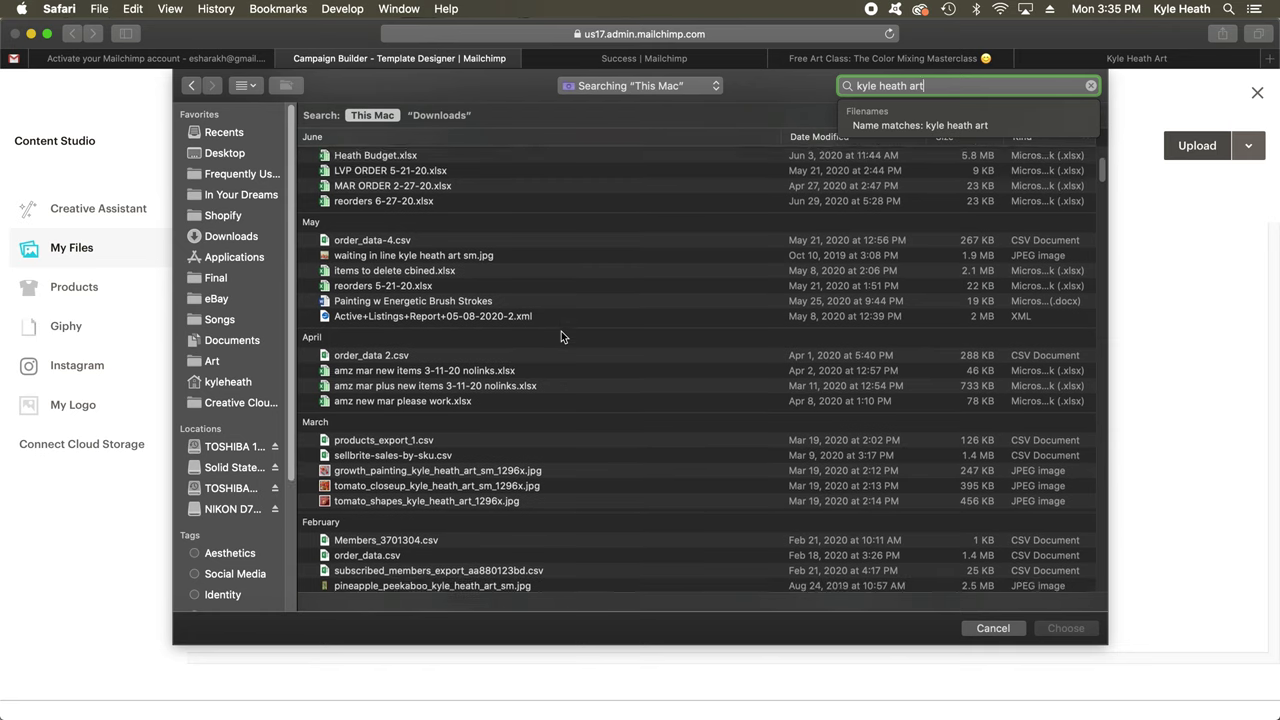
{"action": "scroll", "coordinate": [562, 345], "scroll_direction": "down", "scroll_amount": 10}
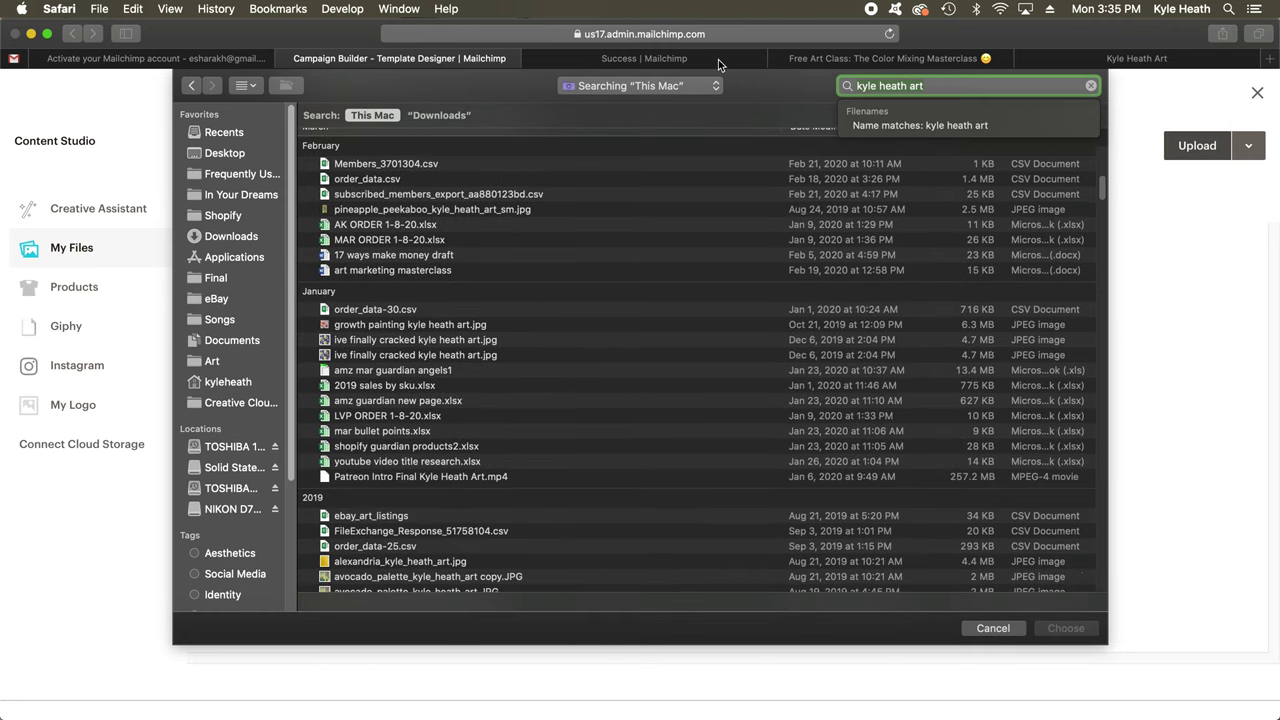
{"action": "key", "text": "super+a"}
{"action": "type", "text": "logo"}
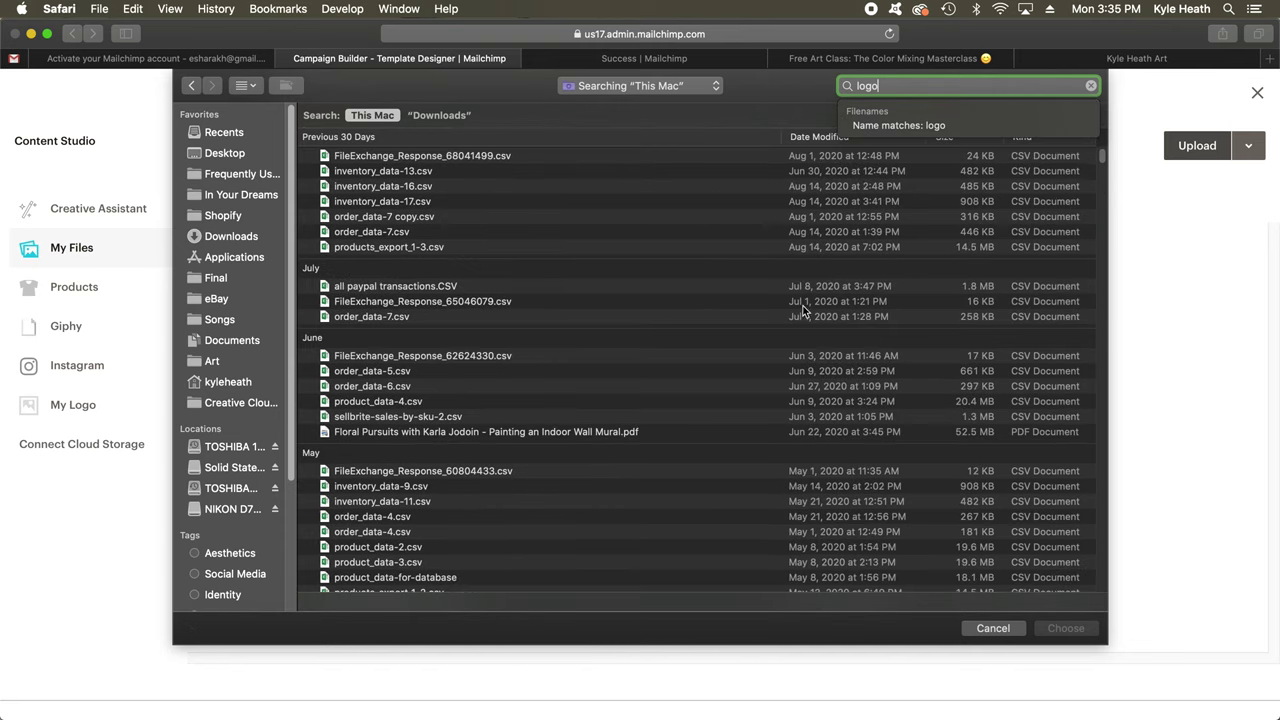
Browse the 'logo' search results in the file chooser
{"action": "scroll", "coordinate": [557, 470], "scroll_direction": "down", "scroll_amount": 10}
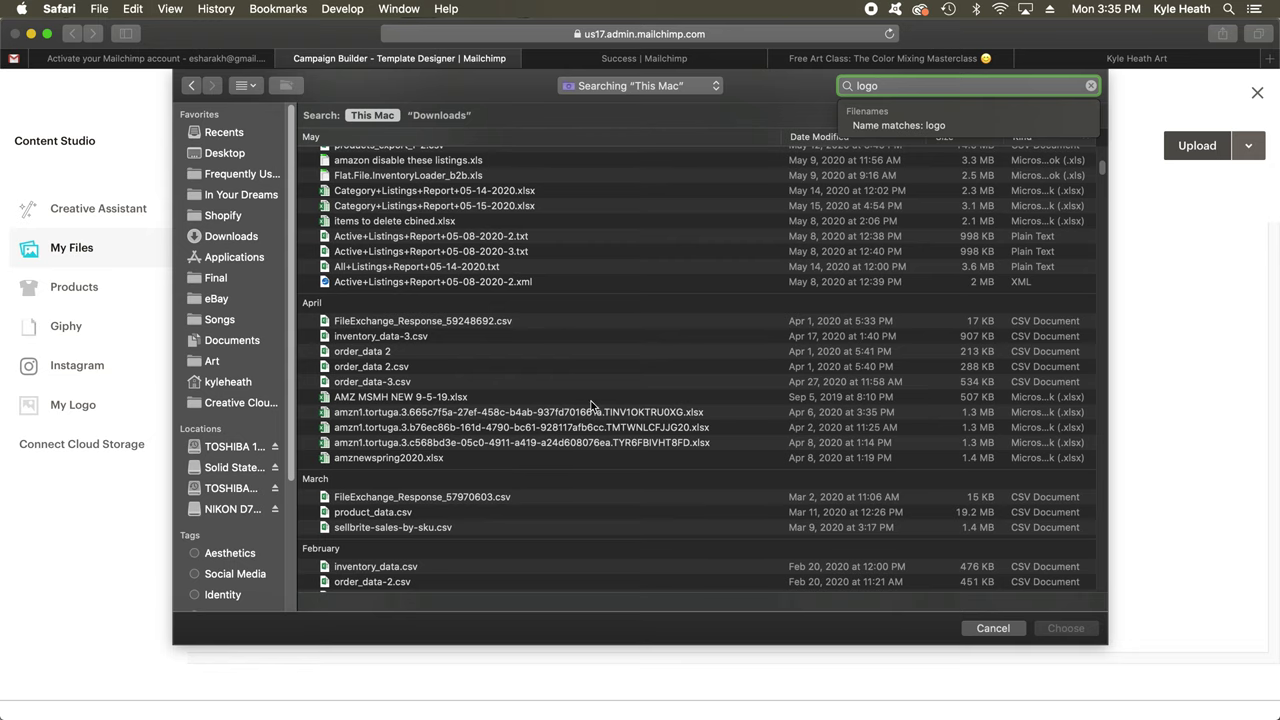
{"action": "scroll", "coordinate": [592, 399], "scroll_direction": "down", "scroll_amount": 3}
{"action": "scroll", "coordinate": [592, 399], "scroll_direction": "down", "scroll_amount": 6}
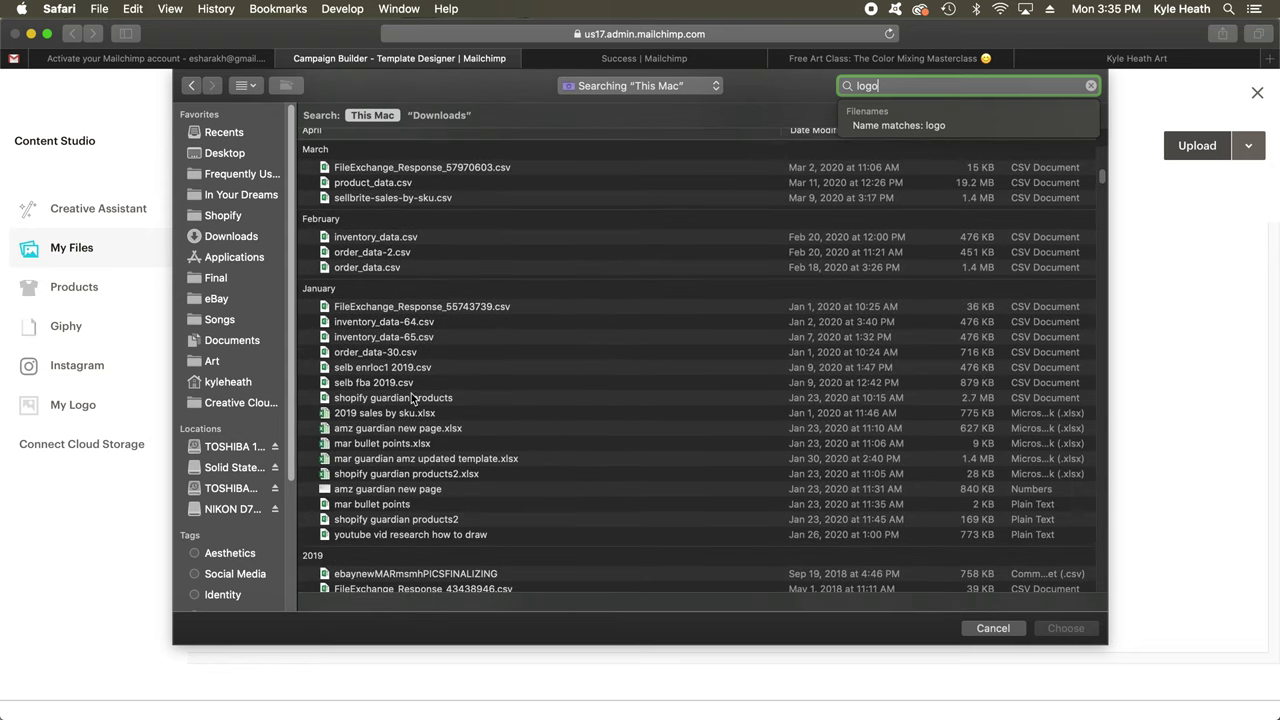
{"action": "scroll", "coordinate": [546, 428], "scroll_direction": "down", "scroll_amount": 3}
{"action": "scroll", "coordinate": [546, 428], "scroll_direction": "down", "scroll_amount": 10}
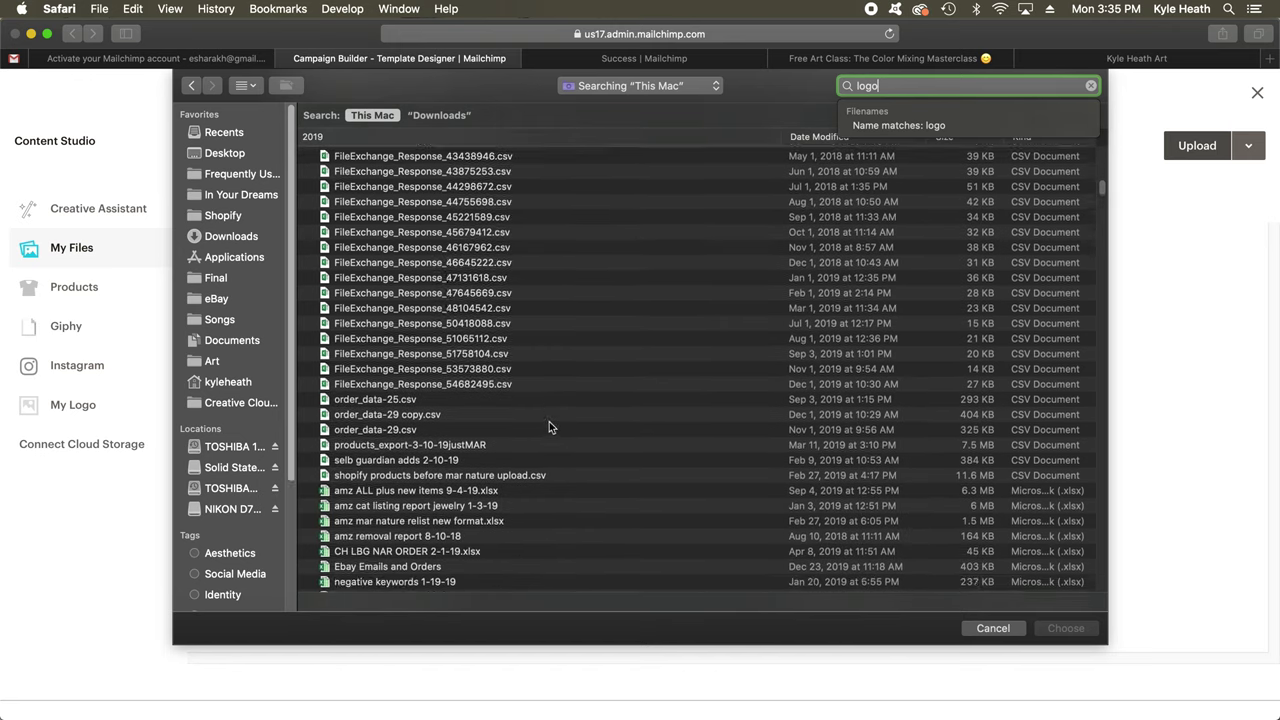
{"action": "scroll", "coordinate": [550, 424], "scroll_direction": "down", "scroll_amount": 4}
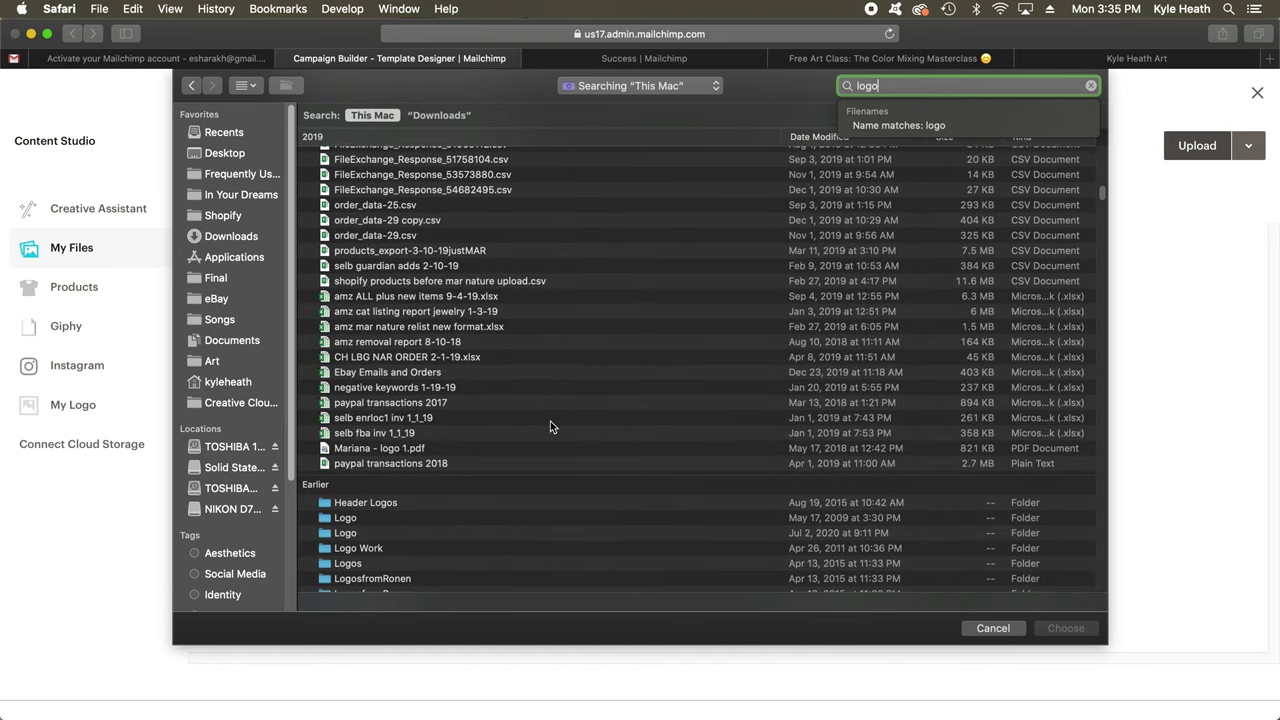
{"action": "scroll", "coordinate": [550, 425], "scroll_direction": "down", "scroll_amount": 6}
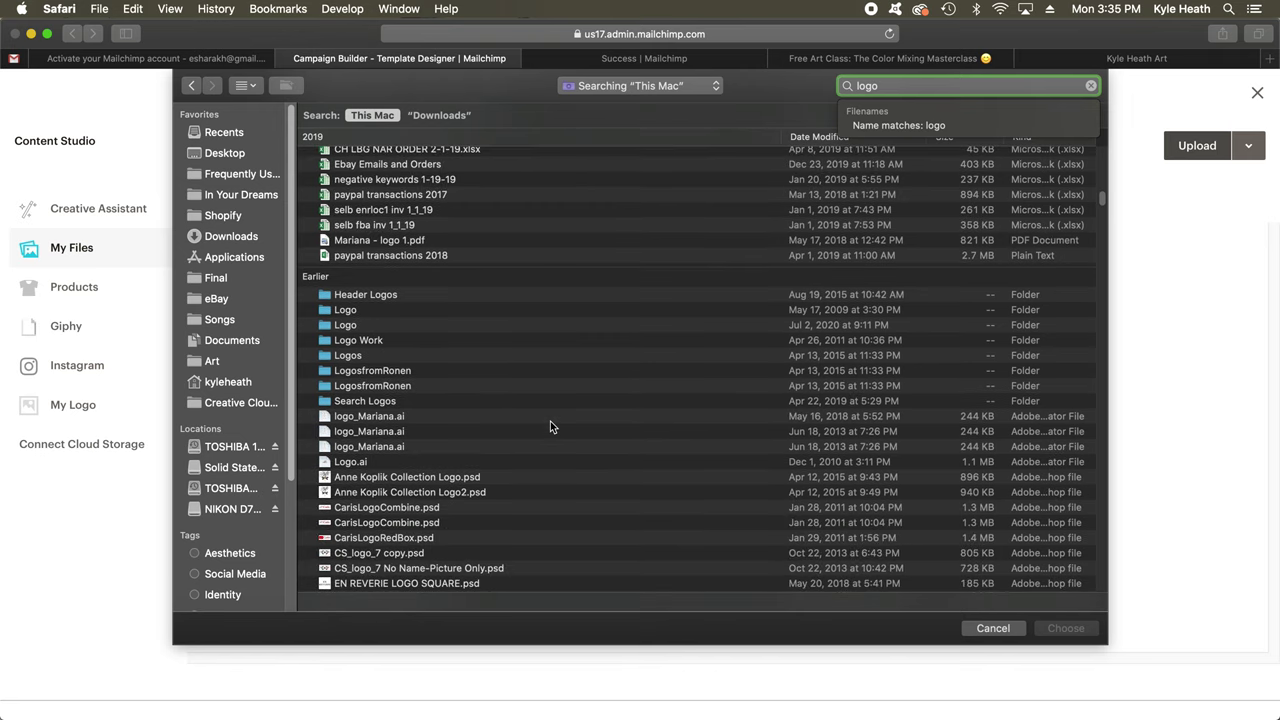
{"action": "scroll", "coordinate": [560, 421], "scroll_direction": "down", "scroll_amount": 8}
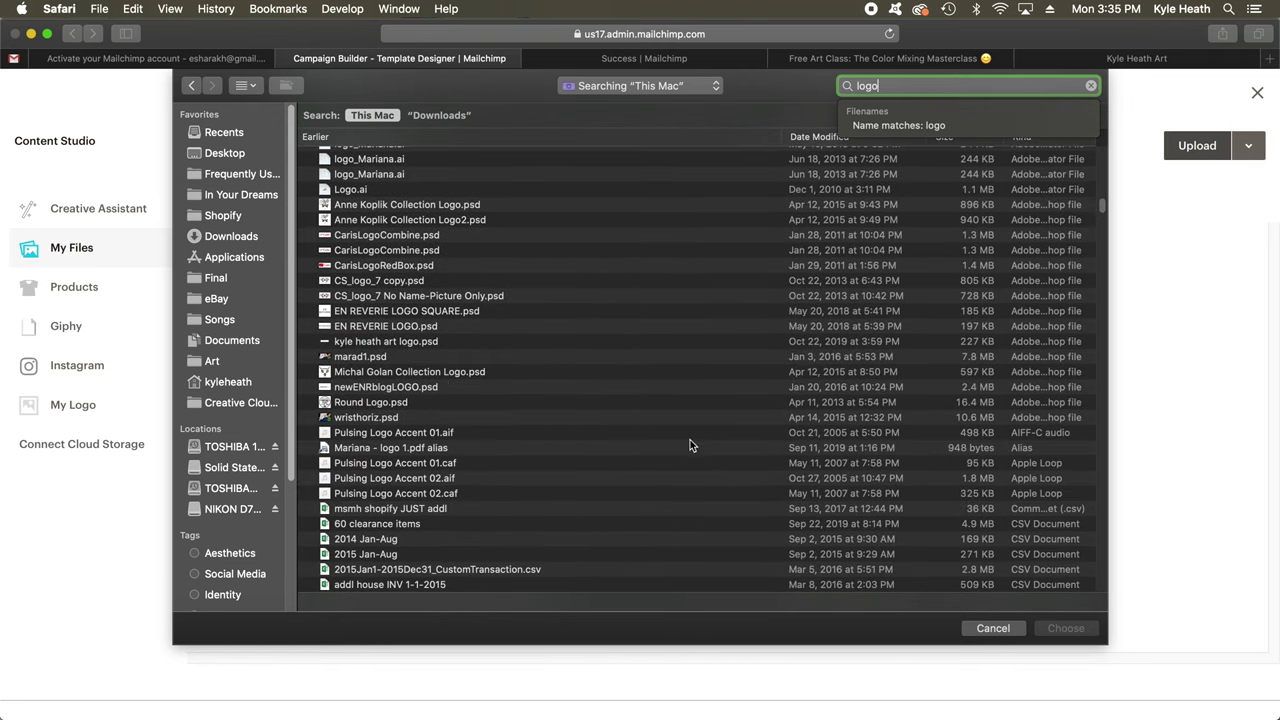
{"action": "scroll", "coordinate": [703, 437], "scroll_direction": "up", "scroll_amount": 20}
{"action": "scroll", "coordinate": [715, 237], "scroll_direction": "up", "scroll_amount": 15}
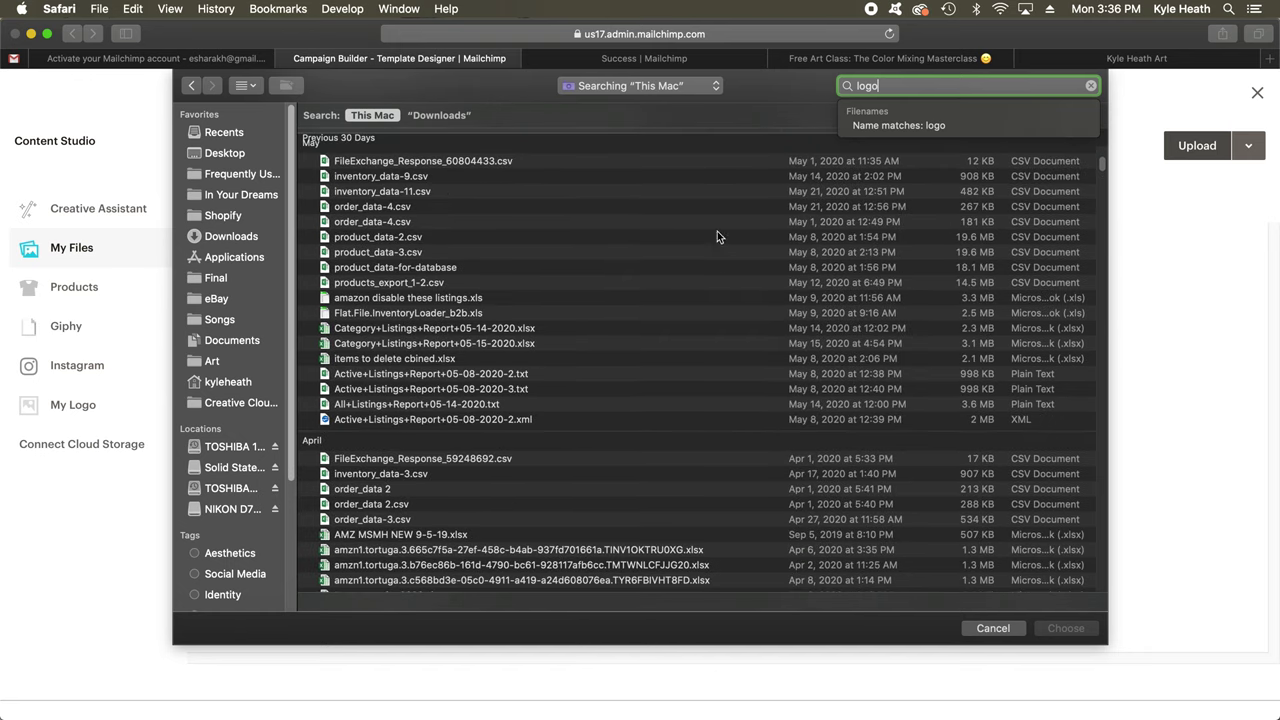
{"action": "left_click", "coordinate": [800, 111]}
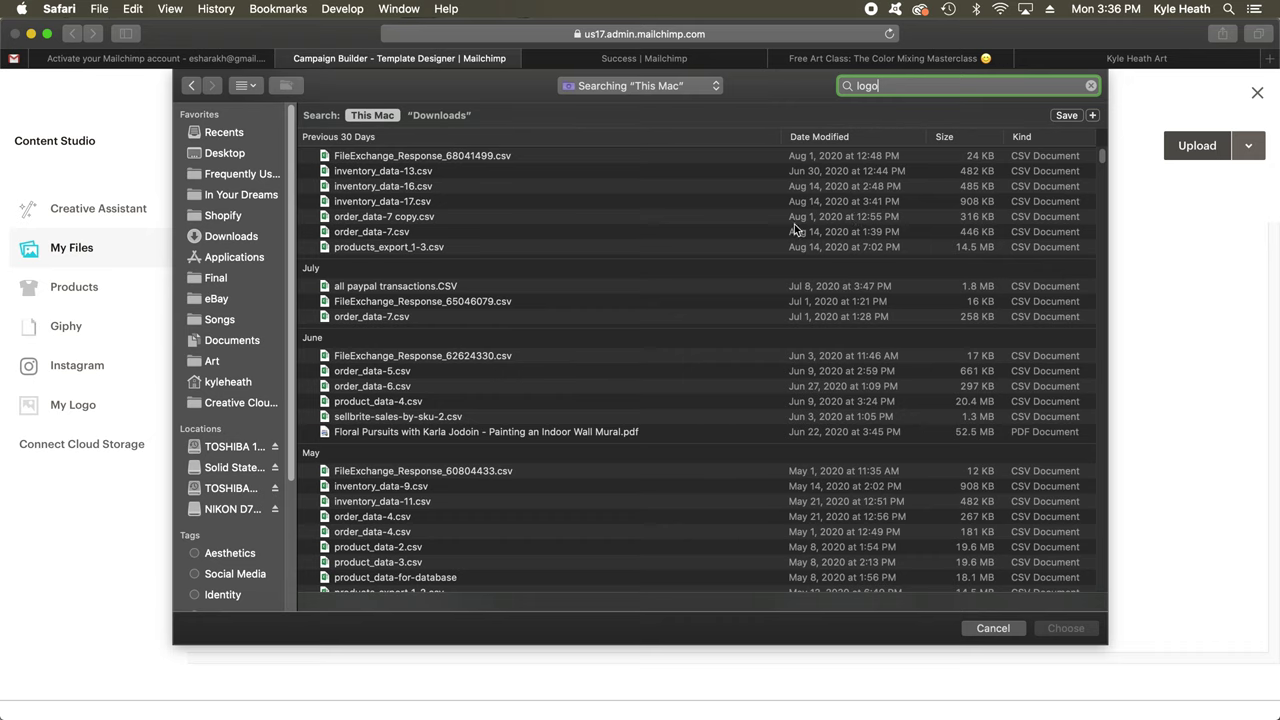
Sort the results by Date Modified, look through them, and cancel the file chooser
{"action": "left_click", "coordinate": [846, 134]}
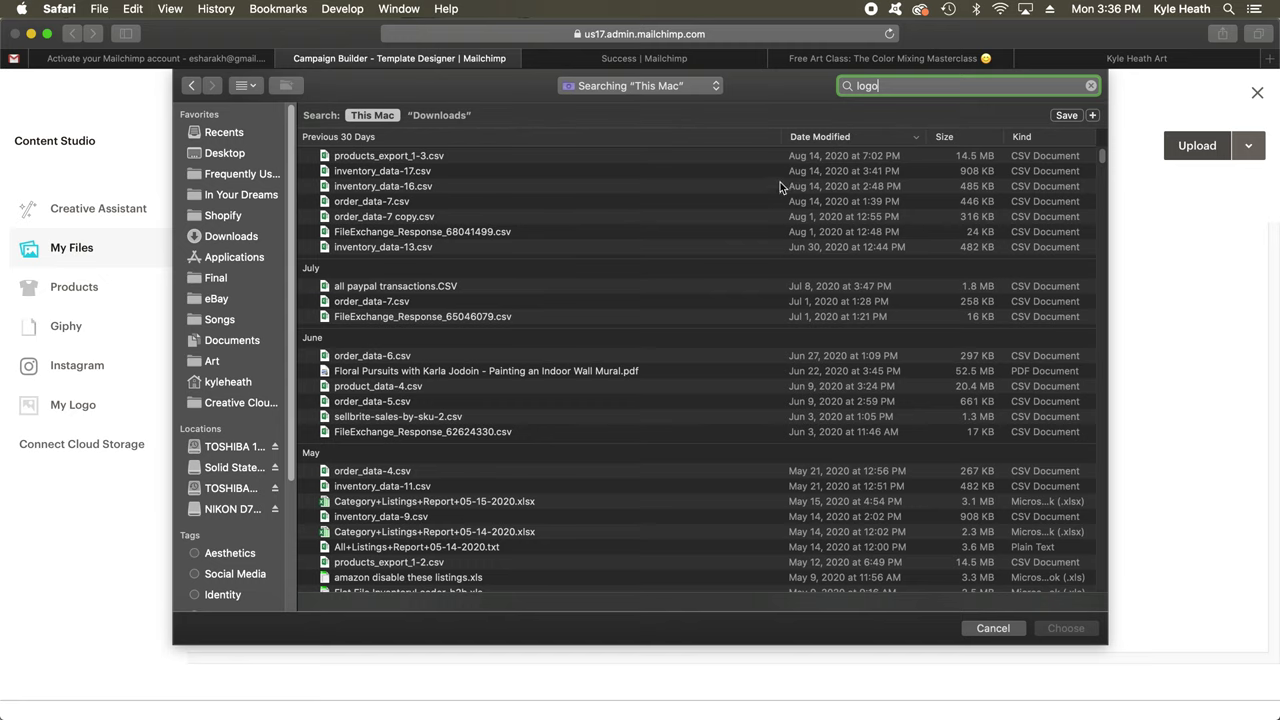
{"action": "scroll", "coordinate": [775, 441], "scroll_direction": "down", "scroll_amount": 10}
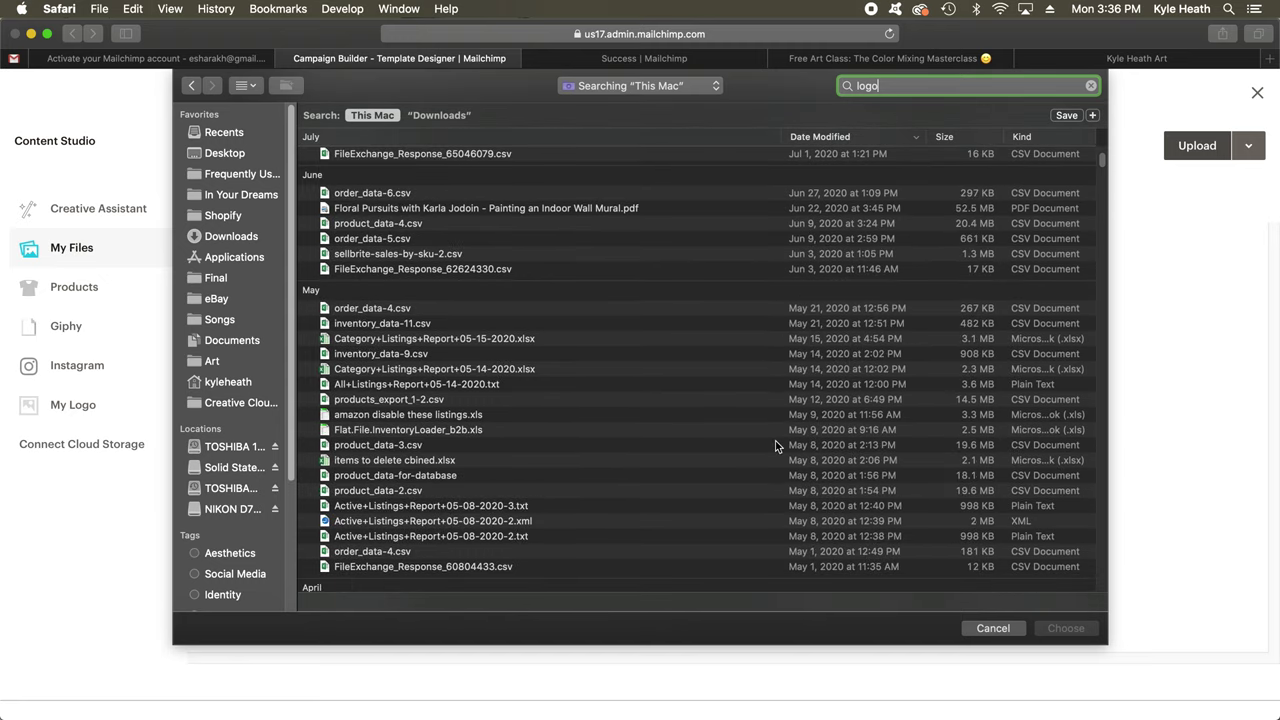
{"action": "scroll", "coordinate": [711, 427], "scroll_direction": "down", "scroll_amount": 6}
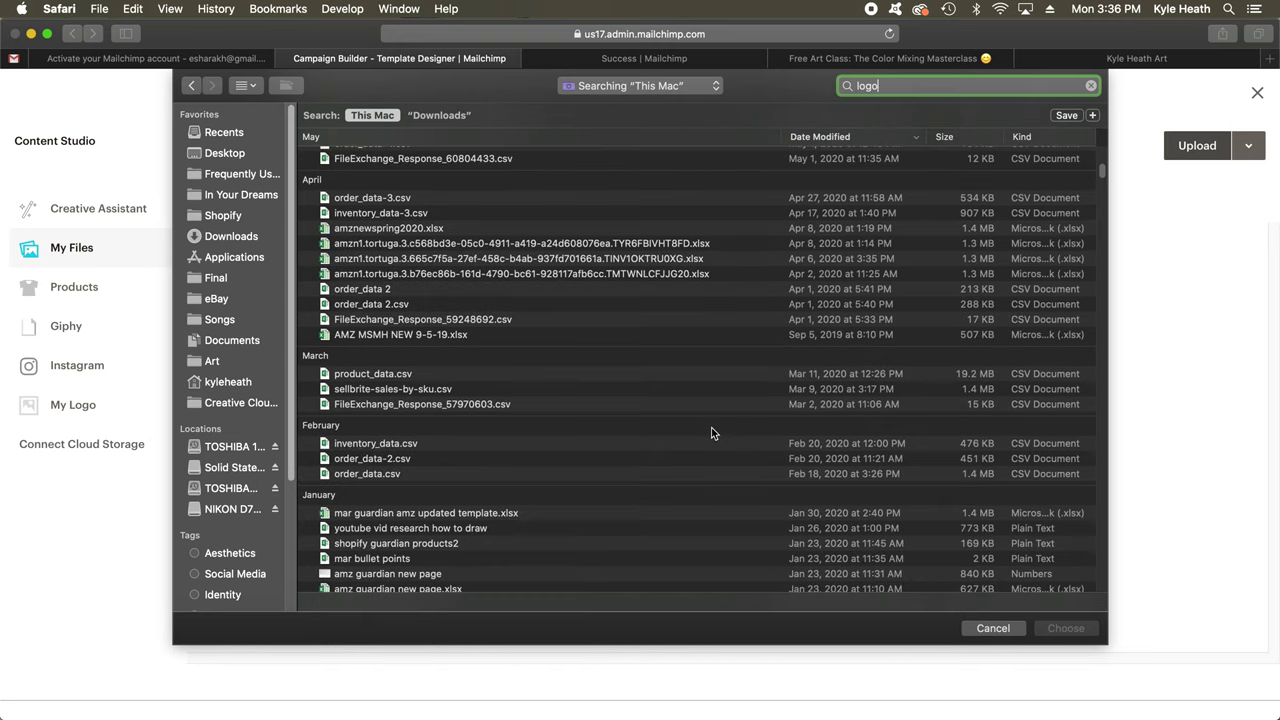
{"action": "scroll", "coordinate": [711, 427], "scroll_direction": "down", "scroll_amount": 15}
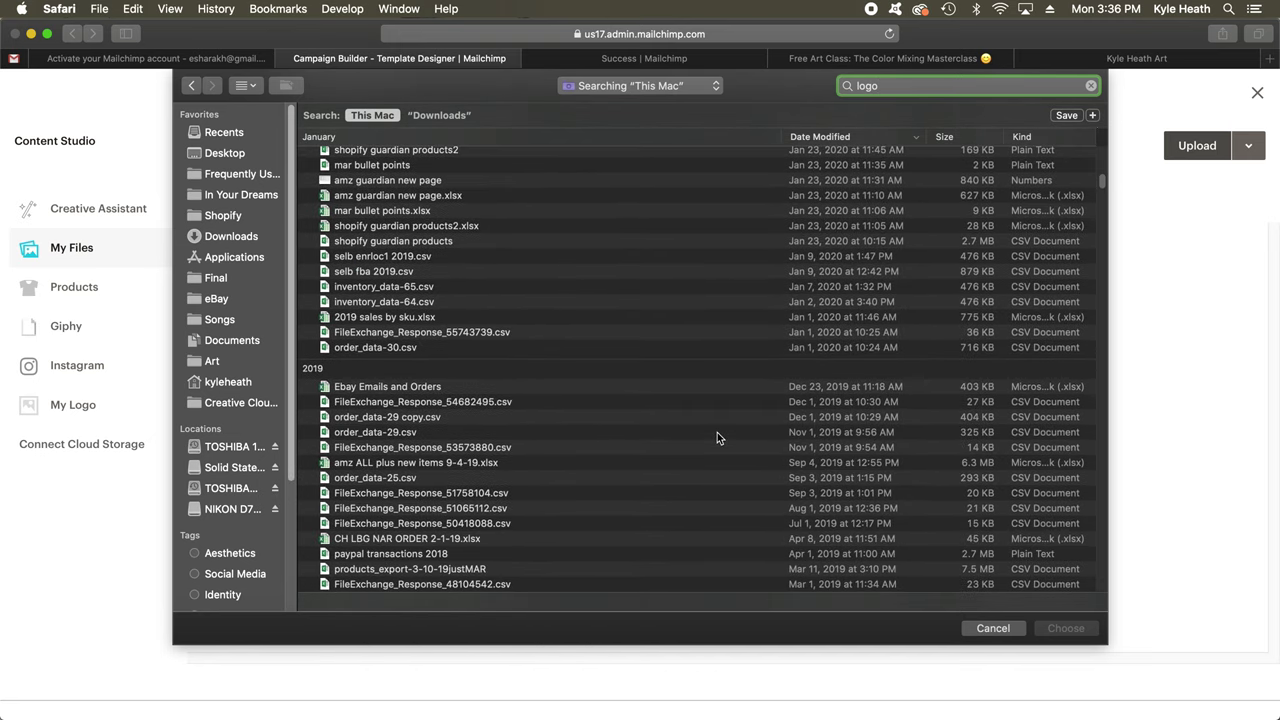
{"action": "scroll", "coordinate": [720, 438], "scroll_direction": "down", "scroll_amount": 8}
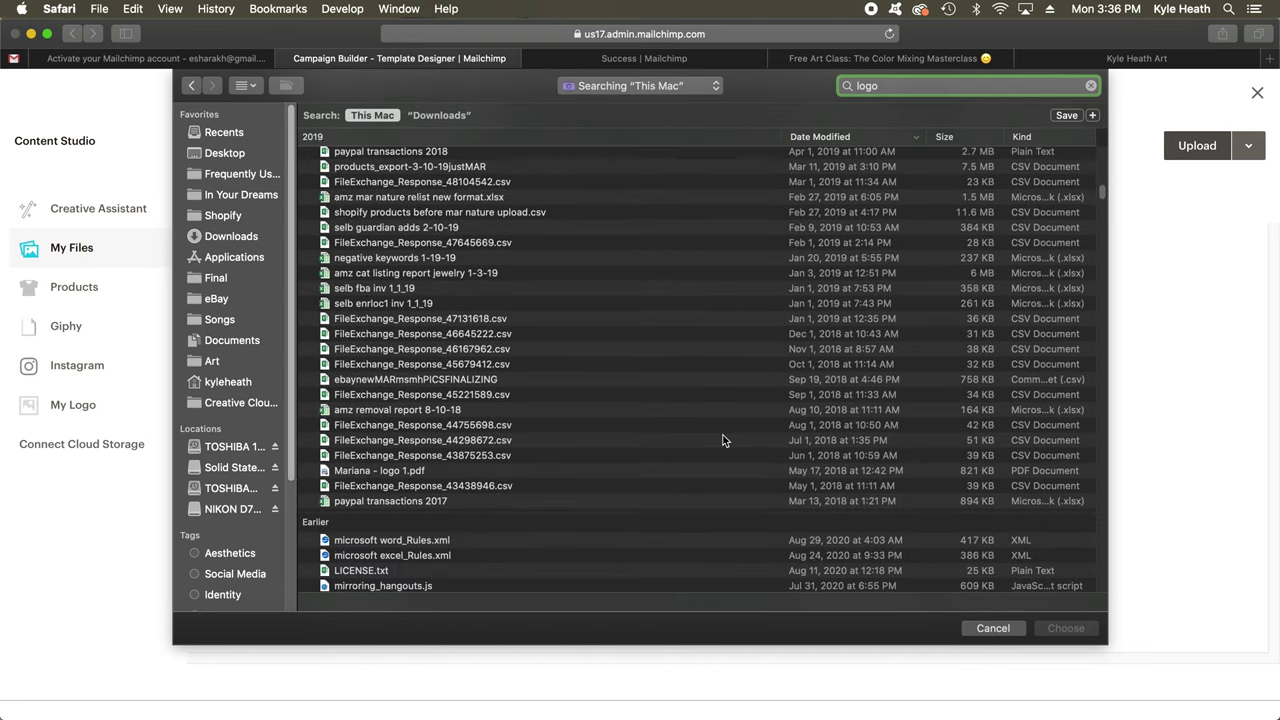
{"action": "scroll", "coordinate": [723, 441], "scroll_direction": "down", "scroll_amount": 10}
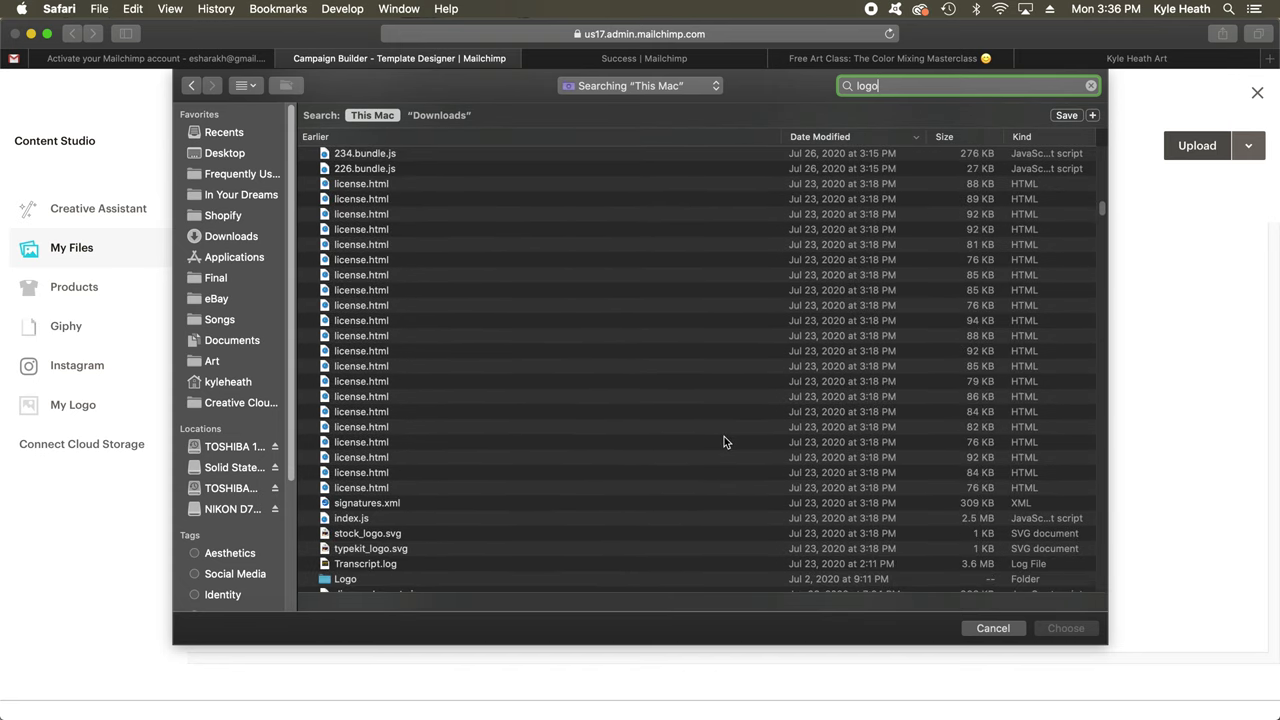
{"action": "scroll", "coordinate": [724, 436], "scroll_direction": "down", "scroll_amount": 6}
{"action": "scroll", "coordinate": [724, 440], "scroll_direction": "down", "scroll_amount": 8}
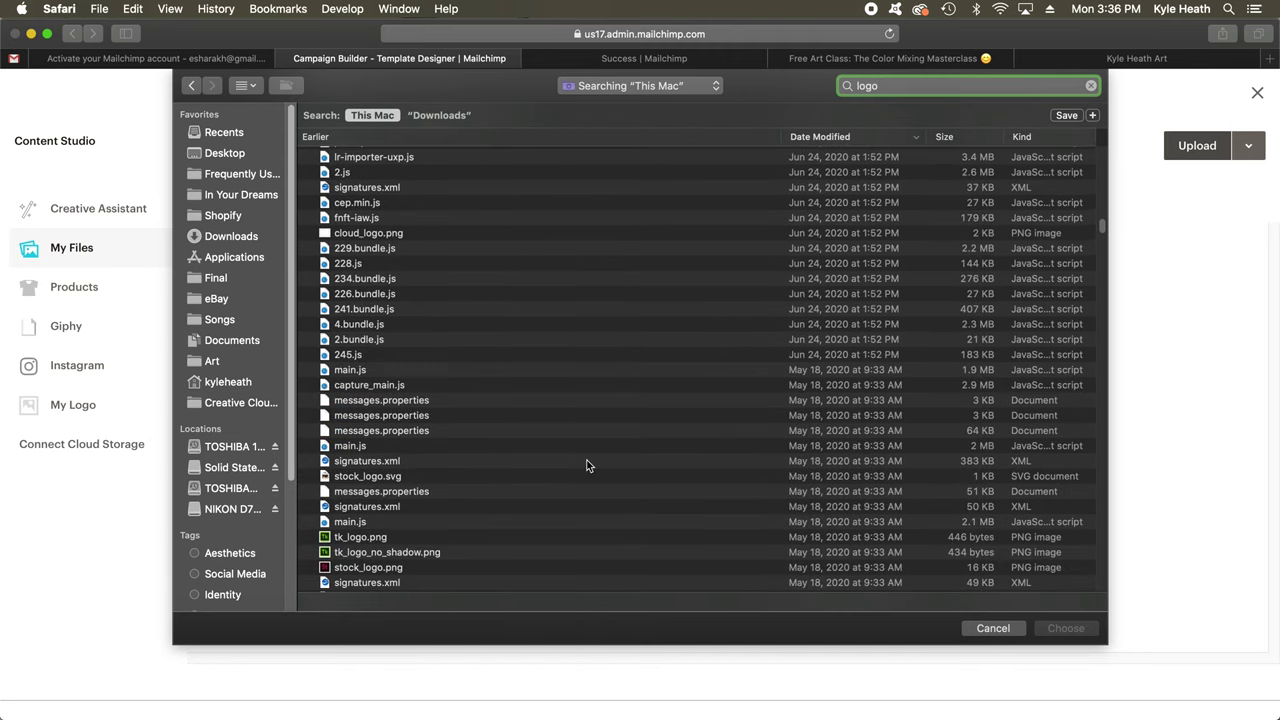
{"action": "scroll", "coordinate": [712, 446], "scroll_direction": "down", "scroll_amount": 6}
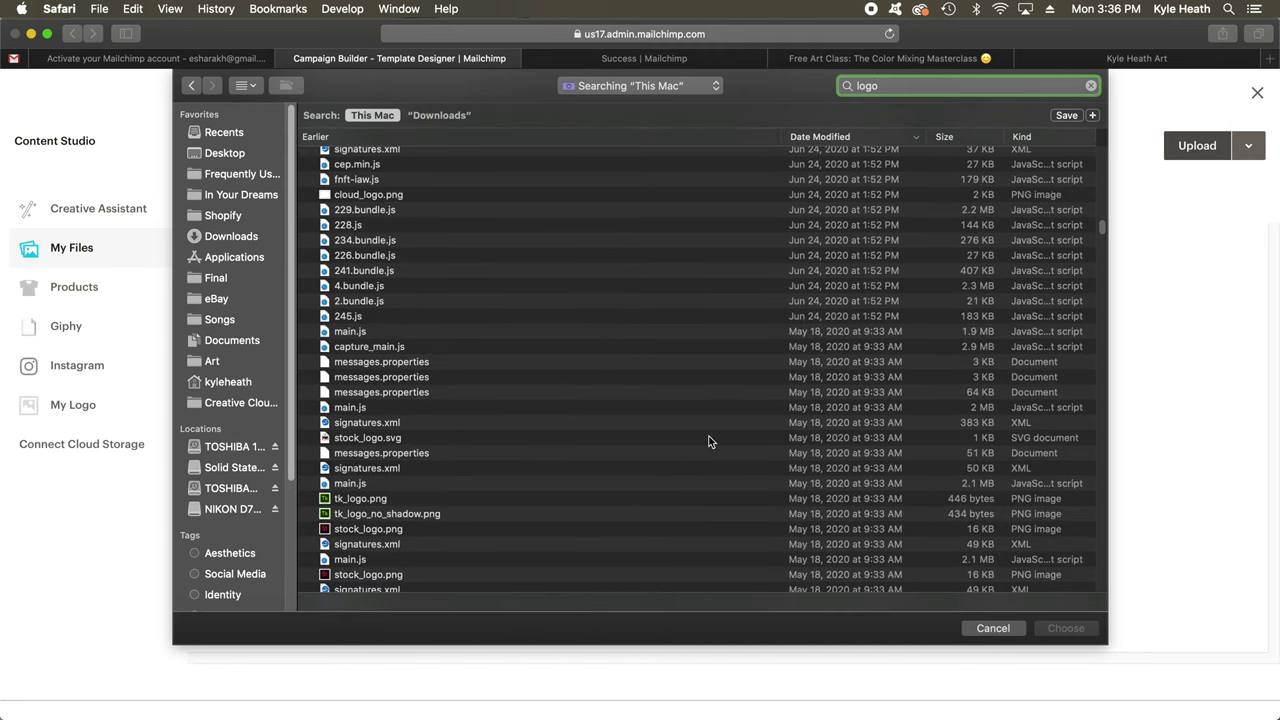
{"action": "scroll", "coordinate": [709, 441], "scroll_direction": "down", "scroll_amount": 8}
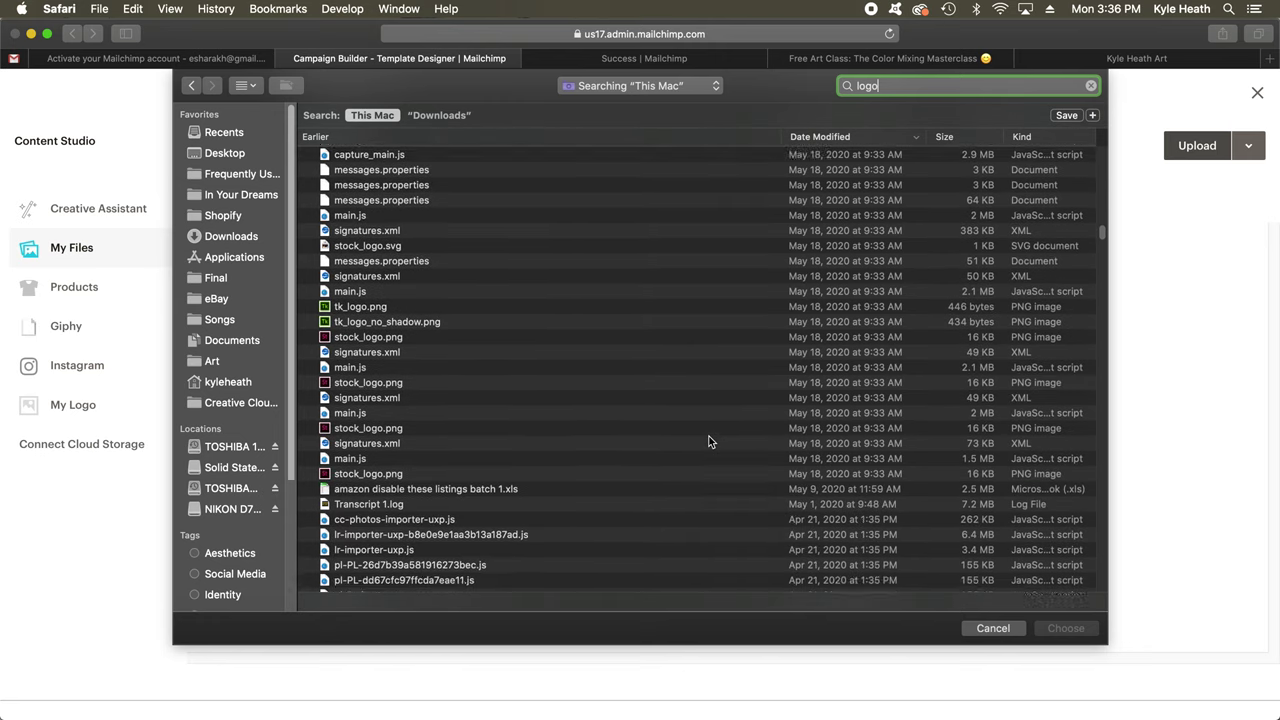
{"action": "scroll", "coordinate": [706, 440], "scroll_direction": "down", "scroll_amount": 12}
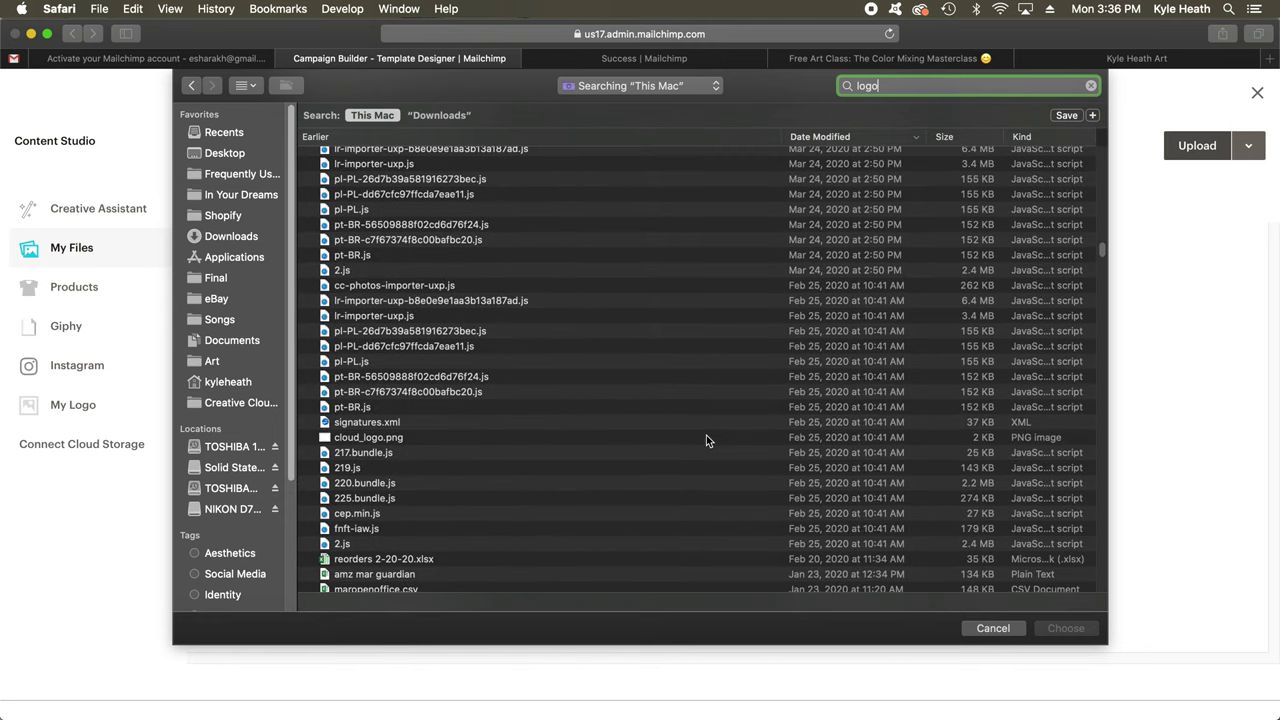
{"action": "scroll", "coordinate": [706, 440], "scroll_direction": "down", "scroll_amount": 10}
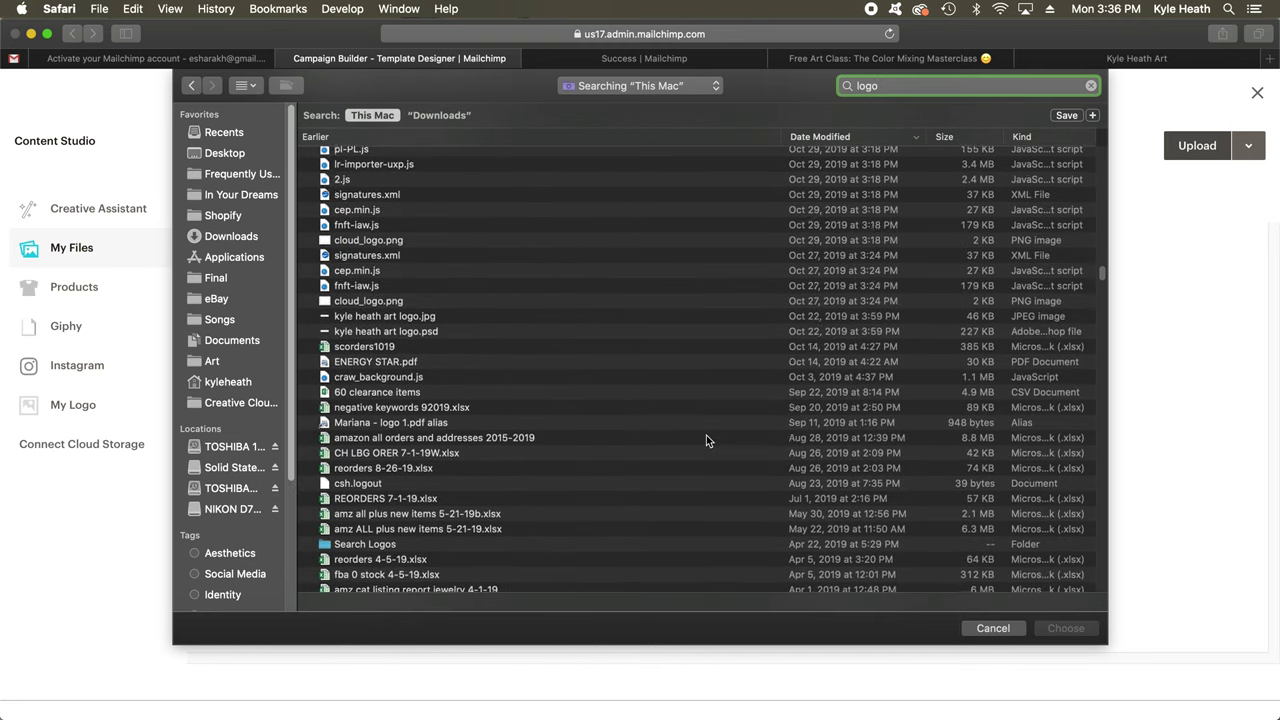
{"action": "scroll", "coordinate": [706, 440], "scroll_direction": "down", "scroll_amount": 10}
{"action": "scroll", "coordinate": [706, 436], "scroll_direction": "down", "scroll_amount": 8}
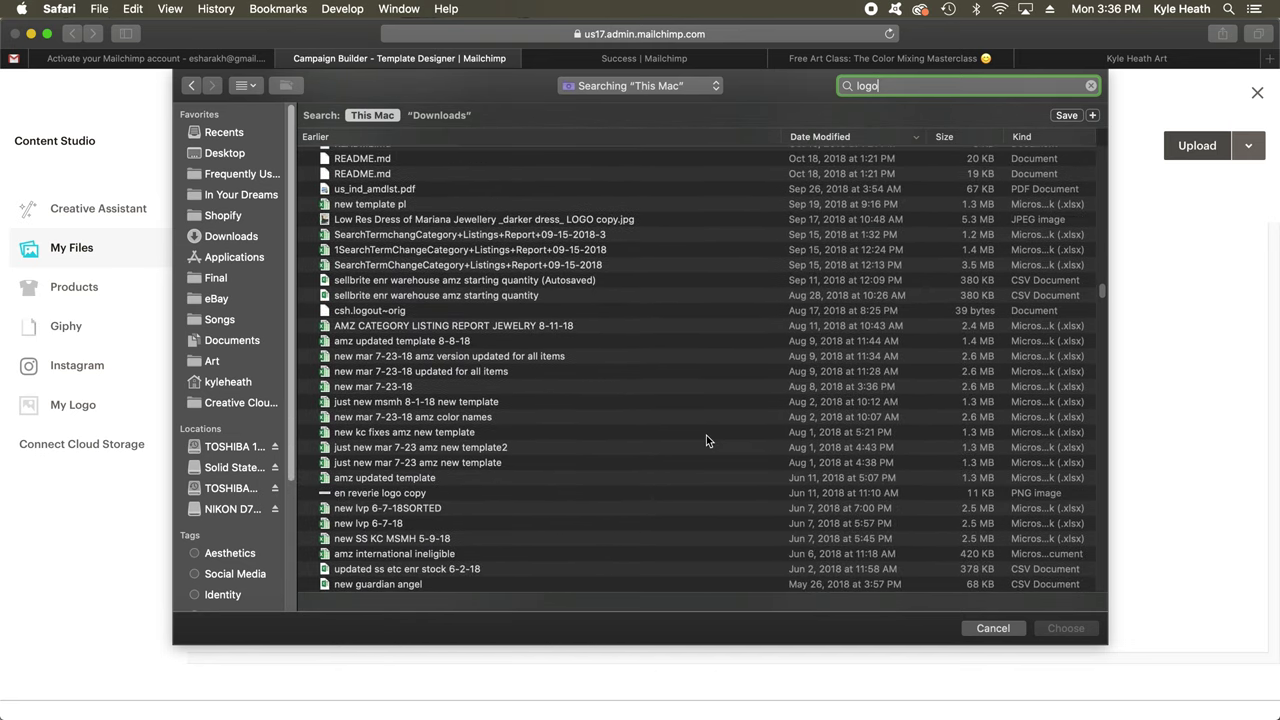
{"action": "scroll", "coordinate": [706, 440], "scroll_direction": "down", "scroll_amount": 3}
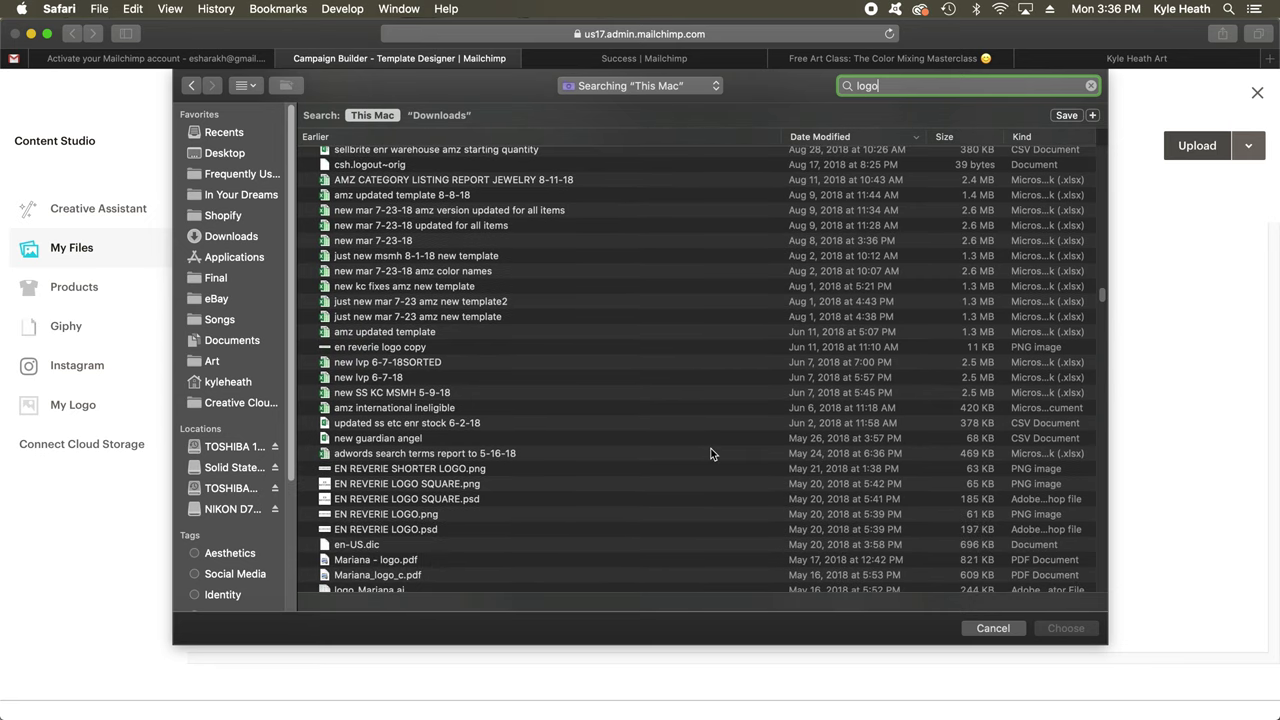
{"action": "left_click", "coordinate": [993, 628]}
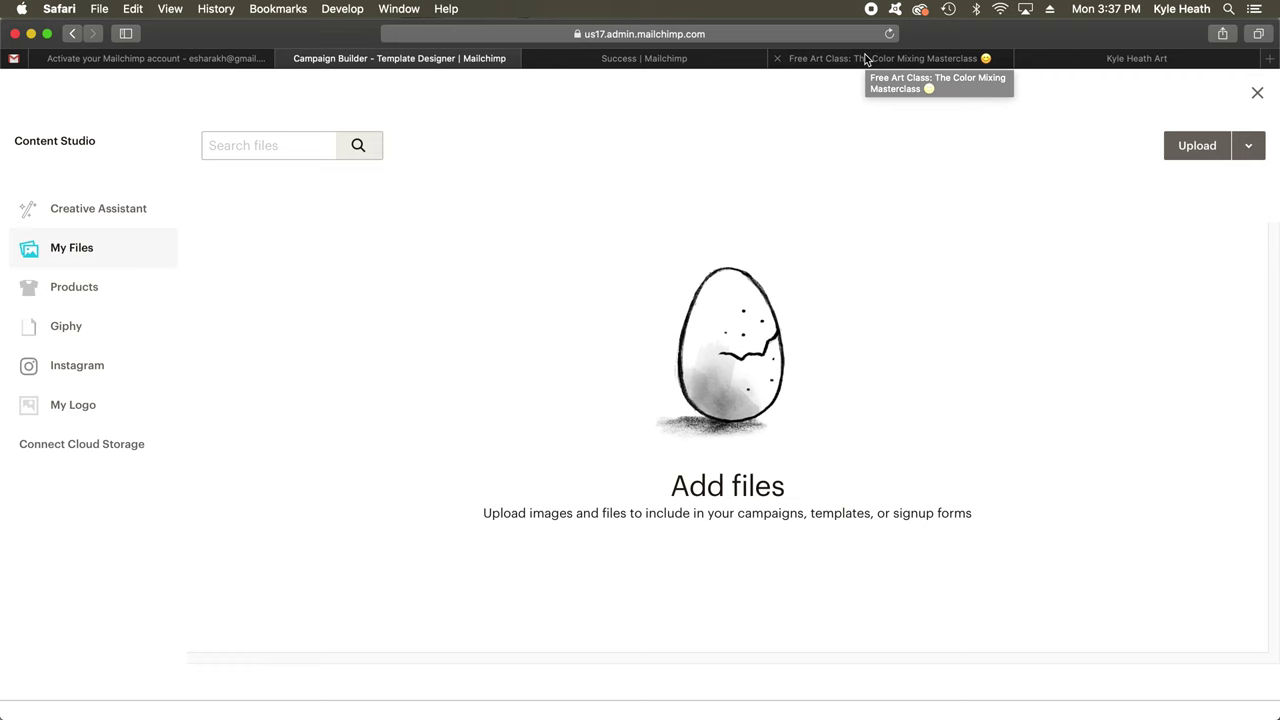
Save the Kyle Heath Art logo, masterclass and Patreon images from the Free Art Class email to Downloads
{"action": "left_click", "coordinate": [866, 58]}
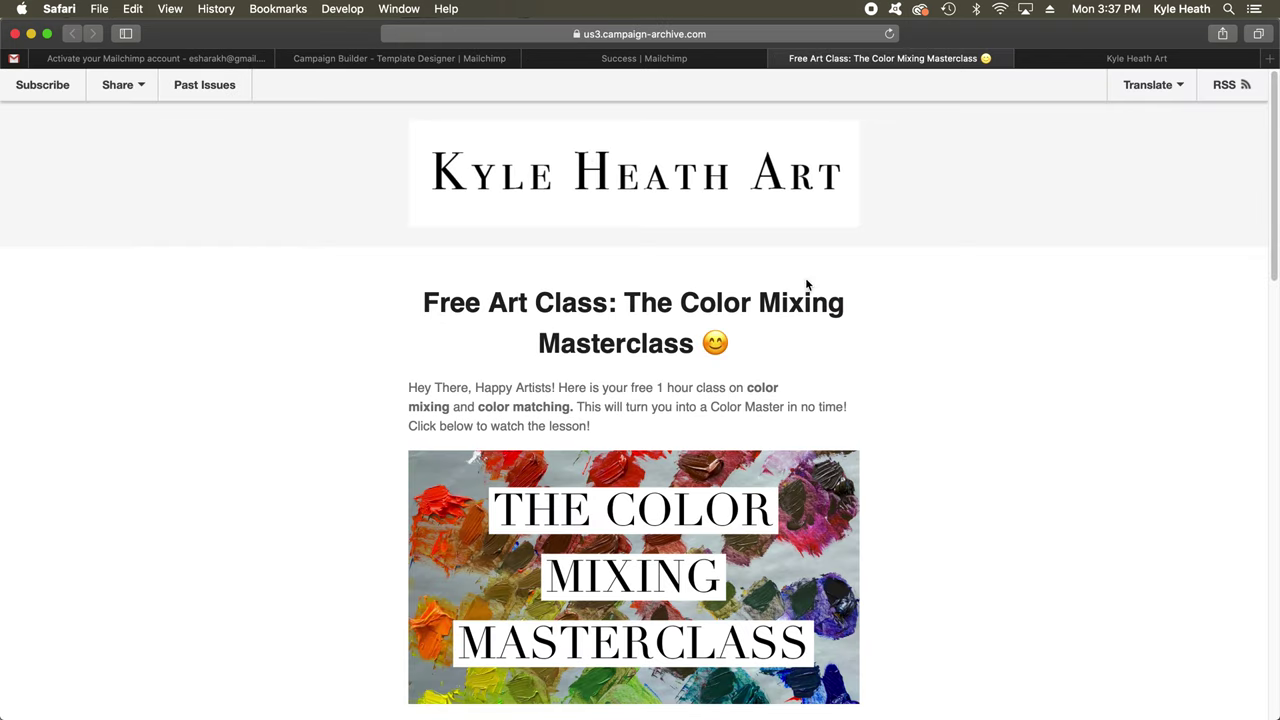
{"action": "right_click", "coordinate": [686, 183]}
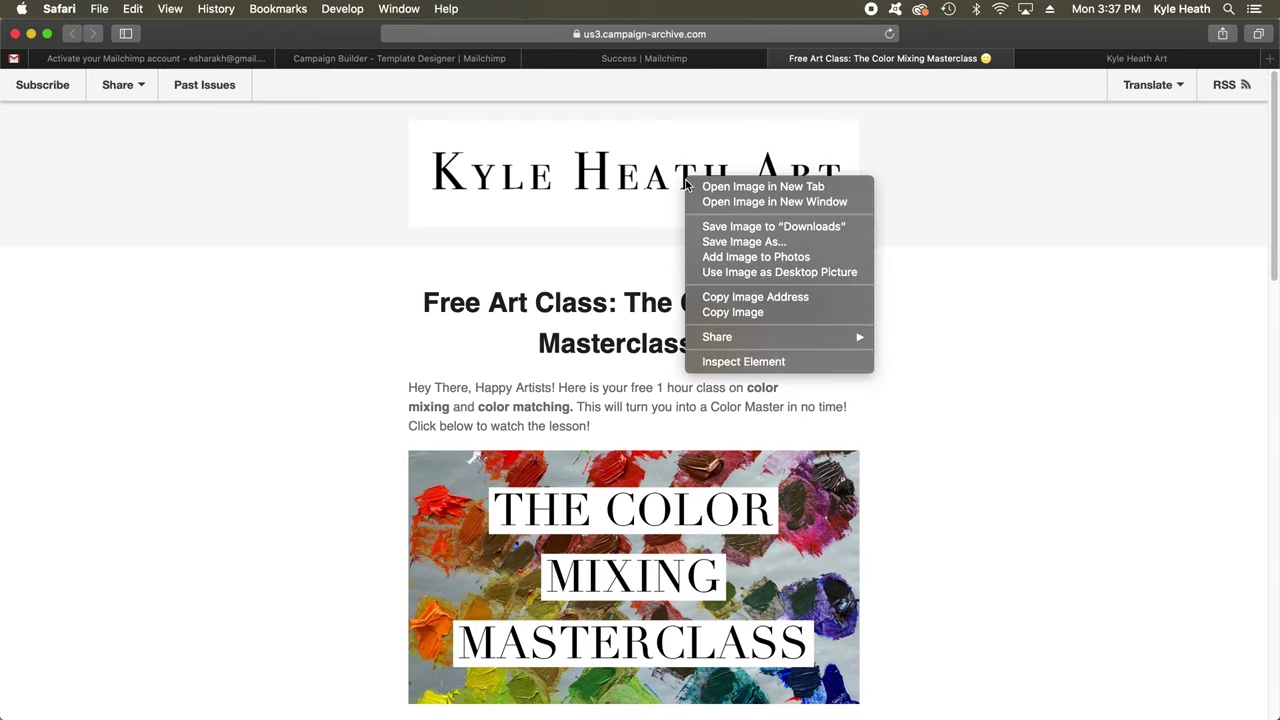
{"action": "left_click", "coordinate": [707, 230]}
{"action": "scroll", "coordinate": [970, 335], "scroll_direction": "down", "scroll_amount": 3}
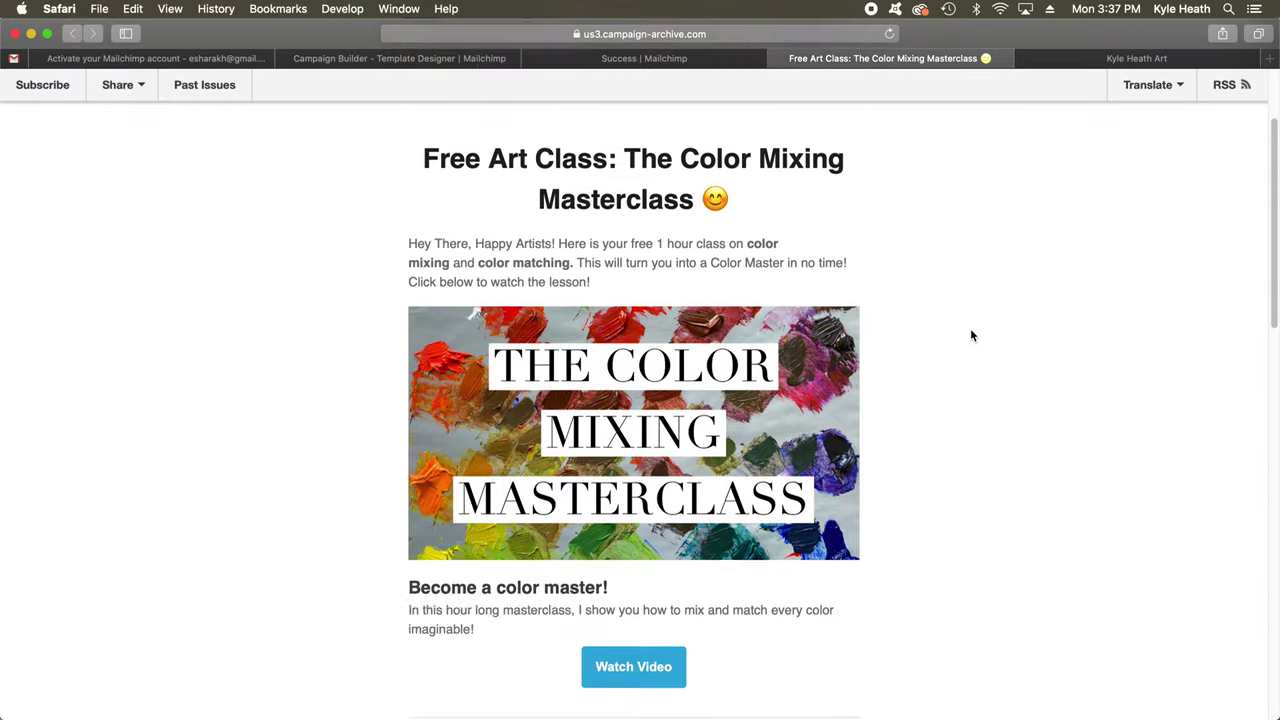
{"action": "scroll", "coordinate": [970, 335], "scroll_direction": "down", "scroll_amount": 5}
{"action": "scroll", "coordinate": [970, 335], "scroll_direction": "up", "scroll_amount": 4}
{"action": "right_click", "coordinate": [751, 315]}
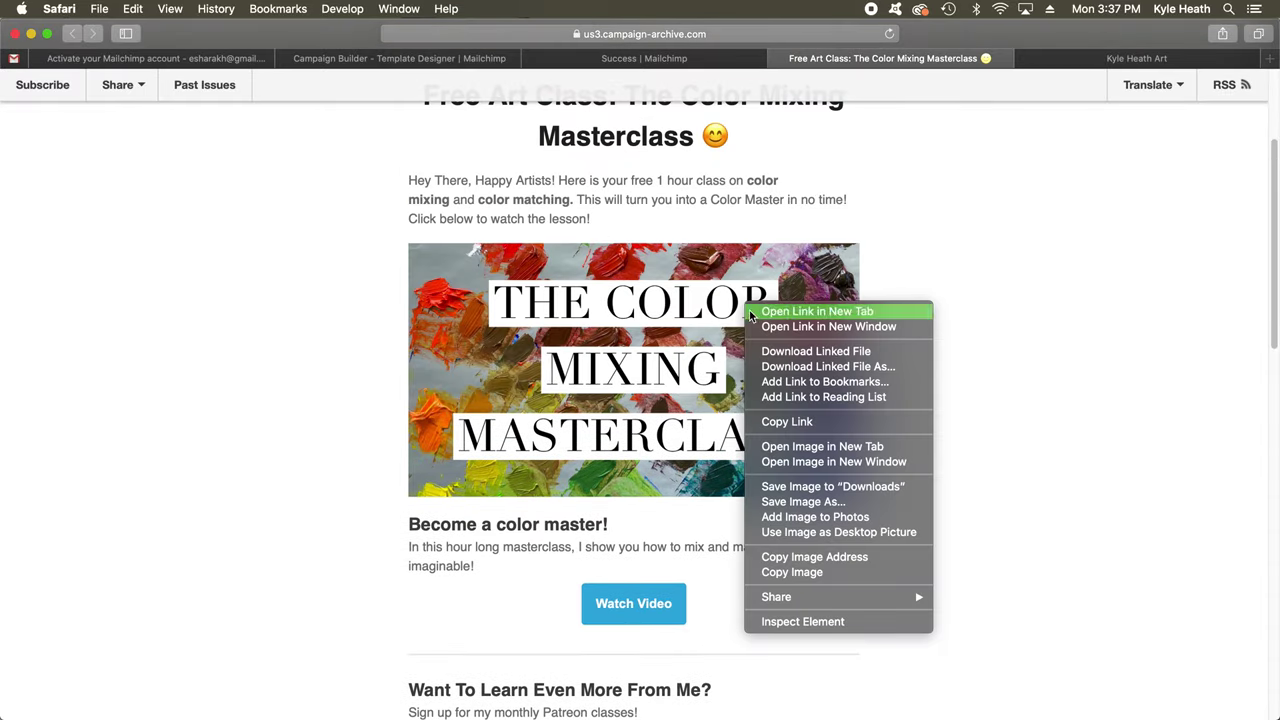
{"action": "left_click", "coordinate": [796, 485]}
{"action": "scroll", "coordinate": [934, 497], "scroll_direction": "down", "scroll_amount": 10}
{"action": "right_click", "coordinate": [657, 327]}
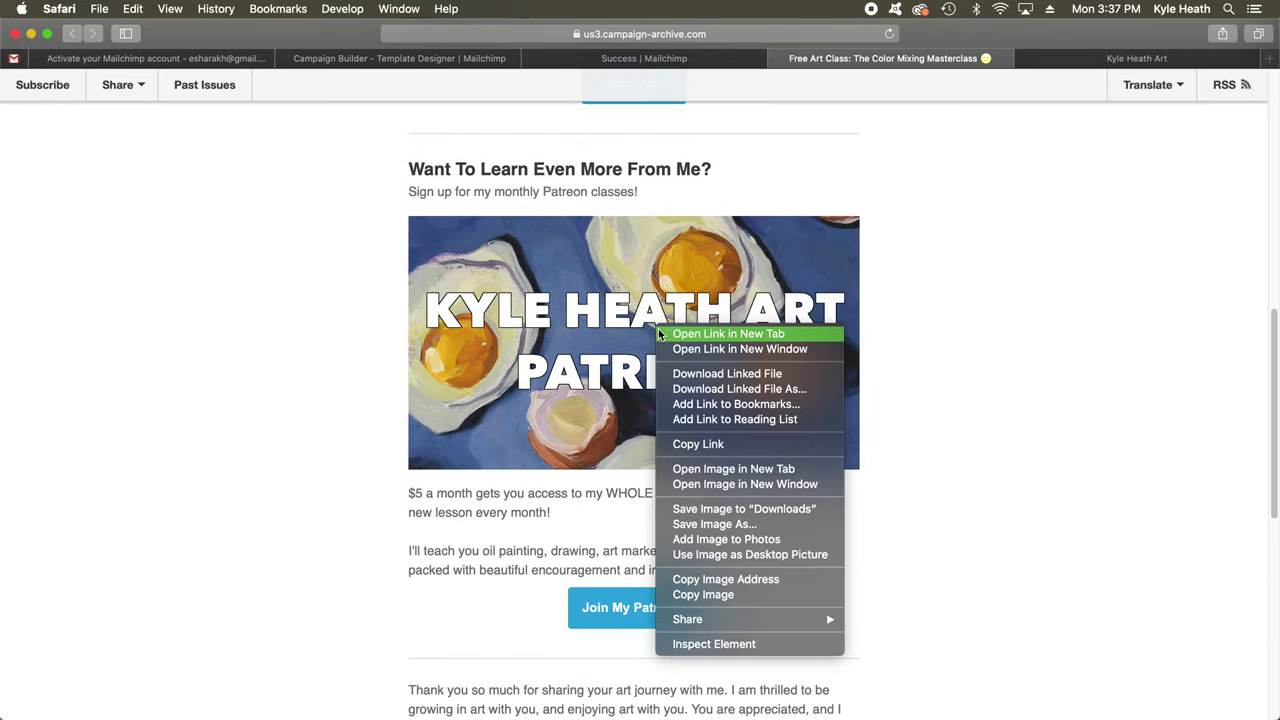
{"action": "left_click", "coordinate": [786, 509]}
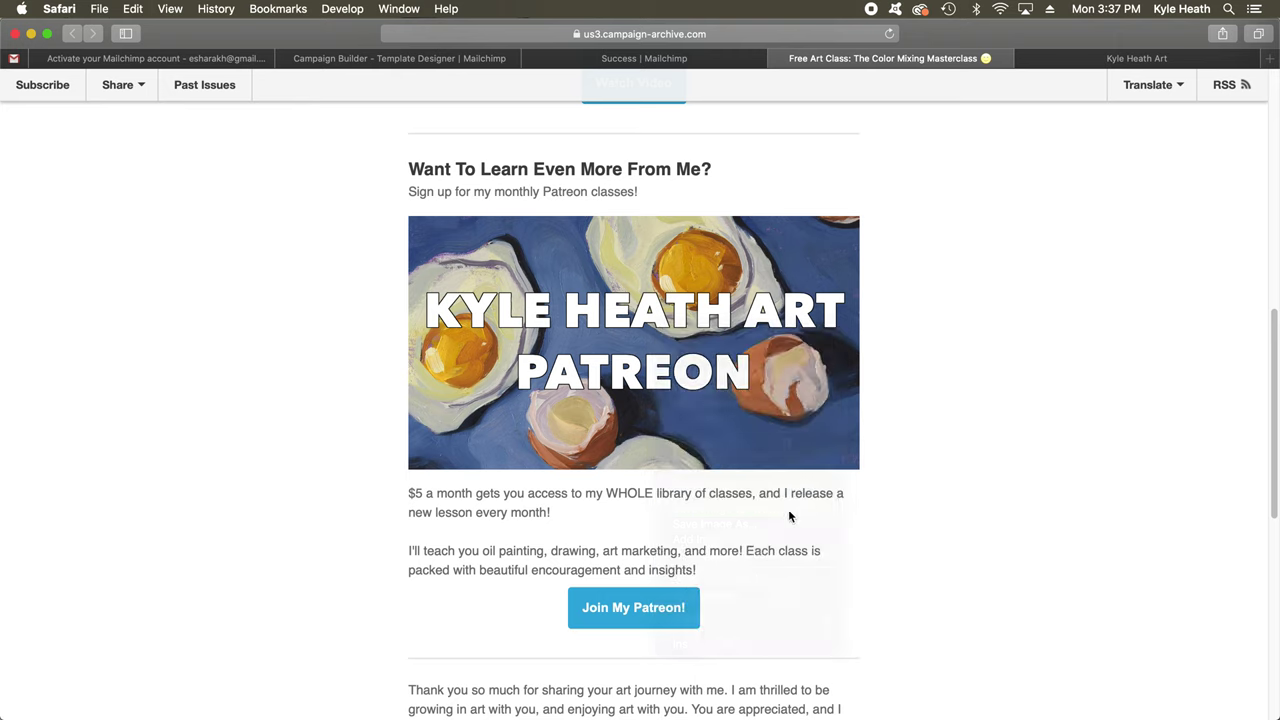
Switch to the Mailchimp 'Check your email' page tab
{"action": "scroll", "coordinate": [1111, 548], "scroll_direction": "up", "scroll_amount": 15}
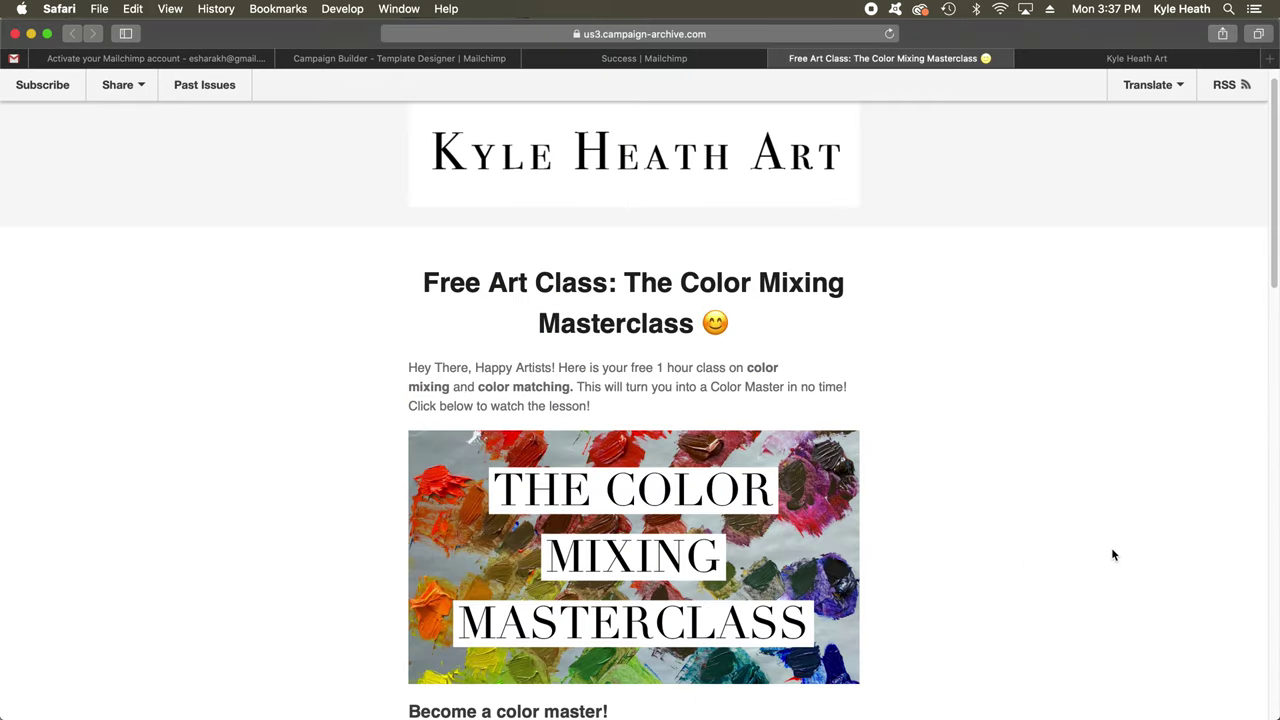
{"action": "scroll", "coordinate": [1105, 545], "scroll_direction": "up", "scroll_amount": 1}
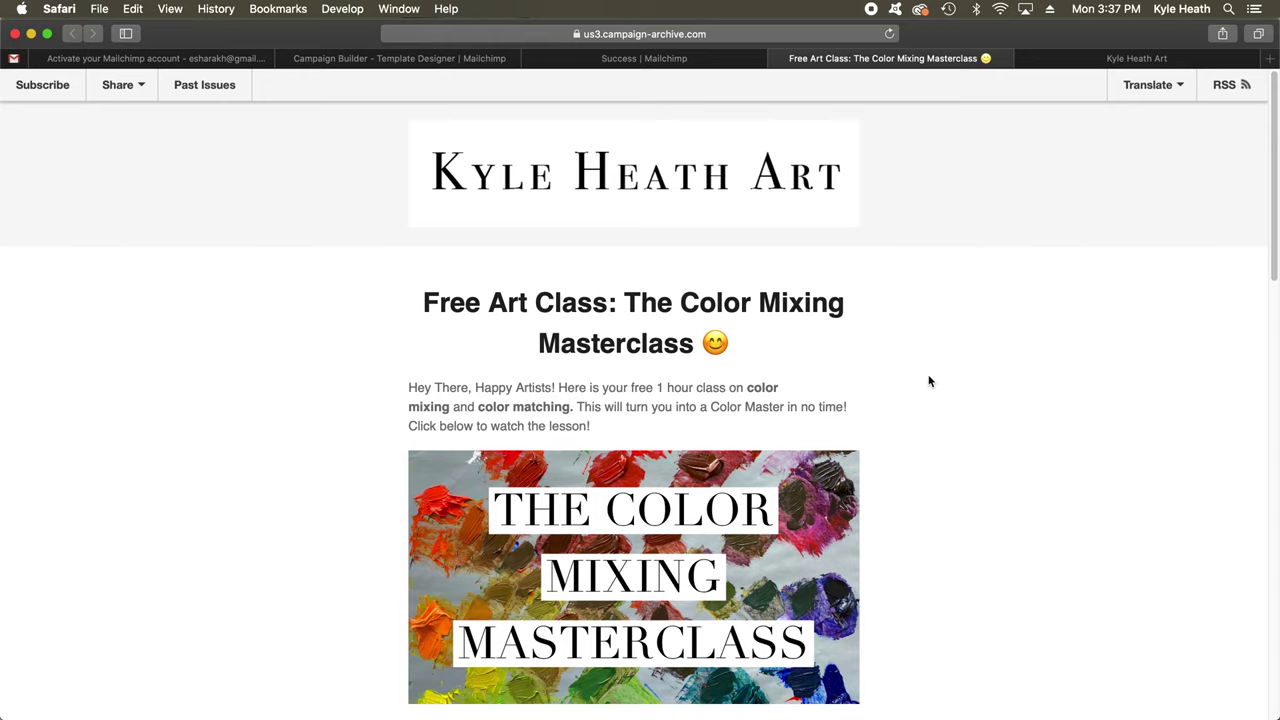
{"action": "scroll", "coordinate": [900, 418], "scroll_direction": "down", "scroll_amount": 3}
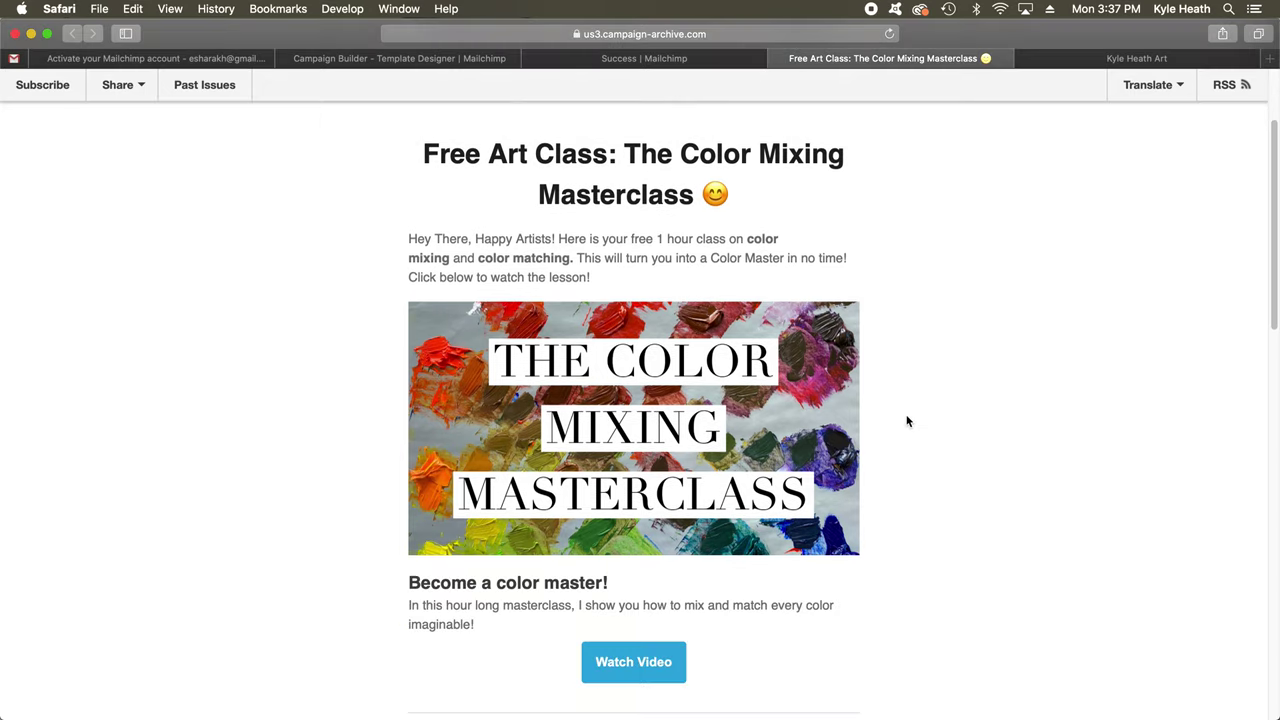
{"action": "scroll", "coordinate": [907, 421], "scroll_direction": "down", "scroll_amount": 10}
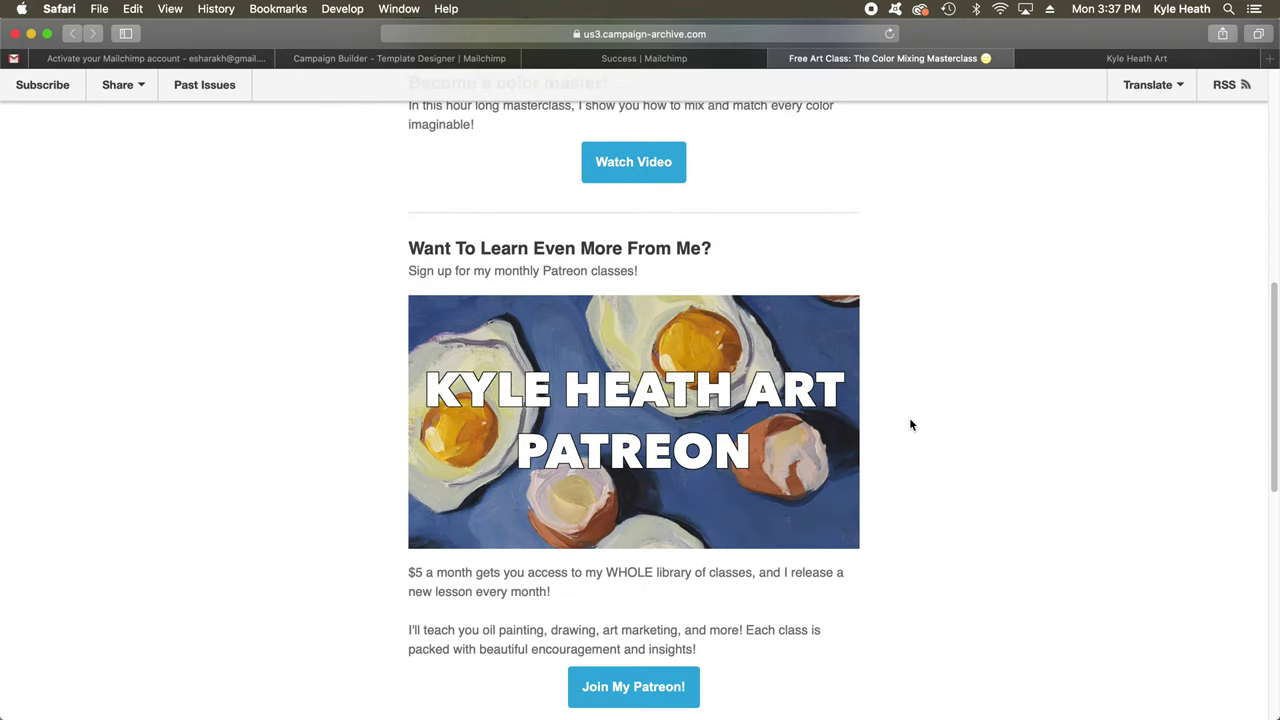
{"action": "scroll", "coordinate": [912, 427], "scroll_direction": "down", "scroll_amount": 10}
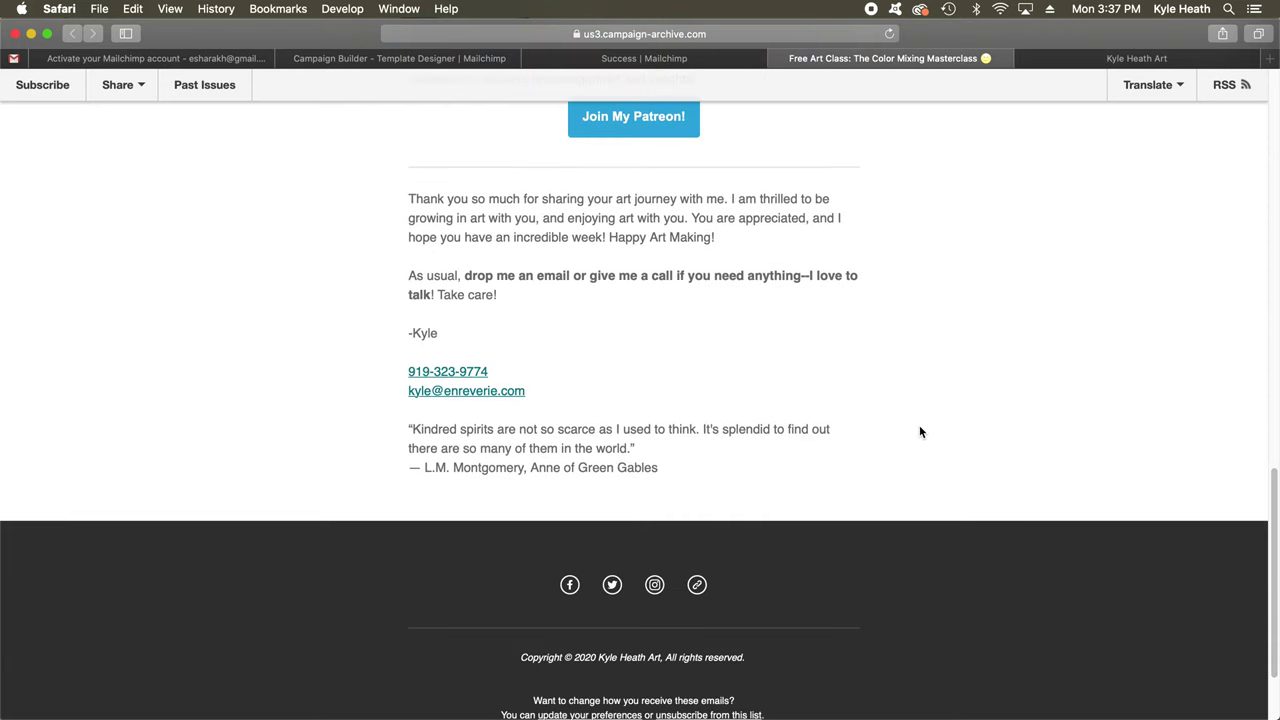
{"action": "scroll", "coordinate": [938, 440], "scroll_direction": "up", "scroll_amount": 8}
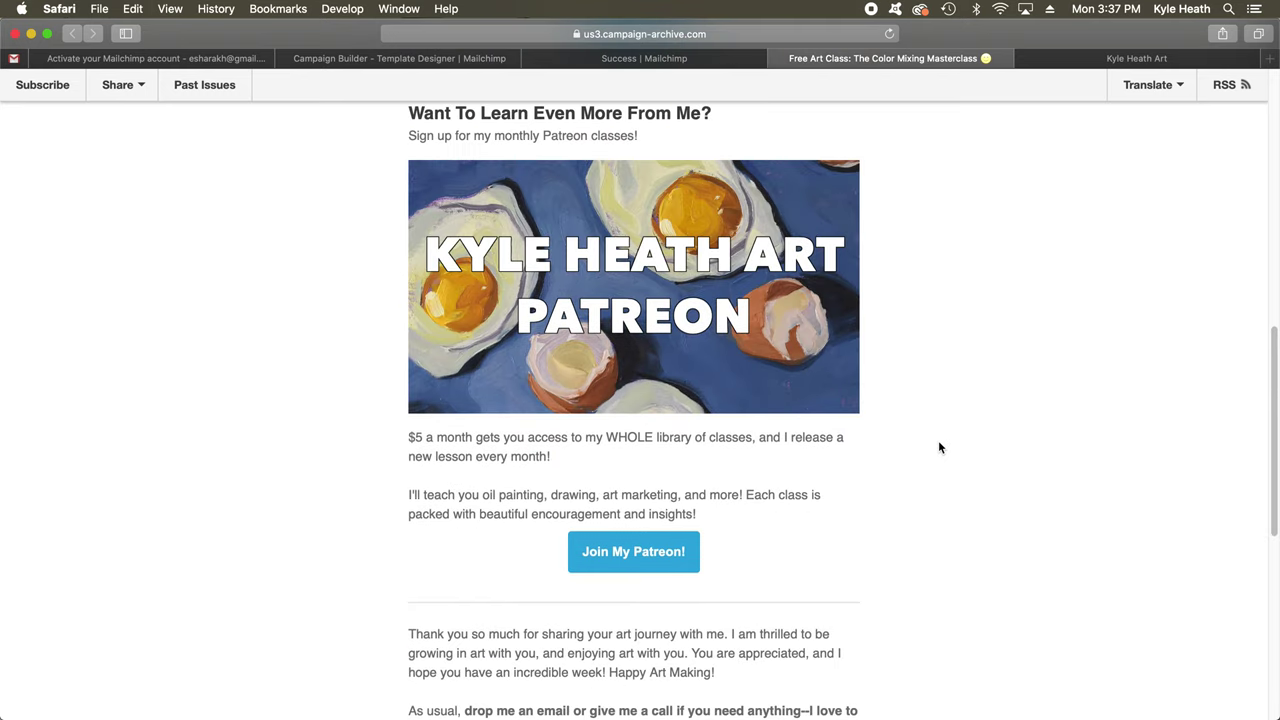
{"action": "scroll", "coordinate": [938, 447], "scroll_direction": "up", "scroll_amount": 15}
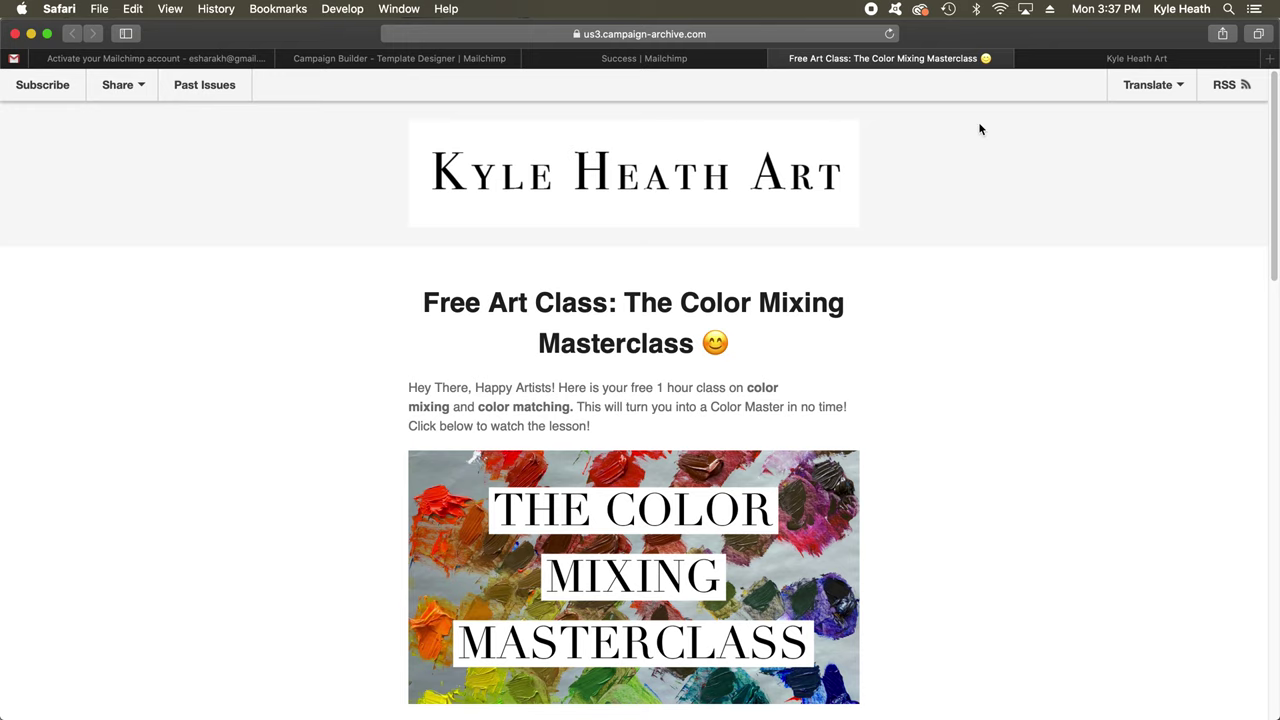
{"action": "left_click", "coordinate": [678, 60]}
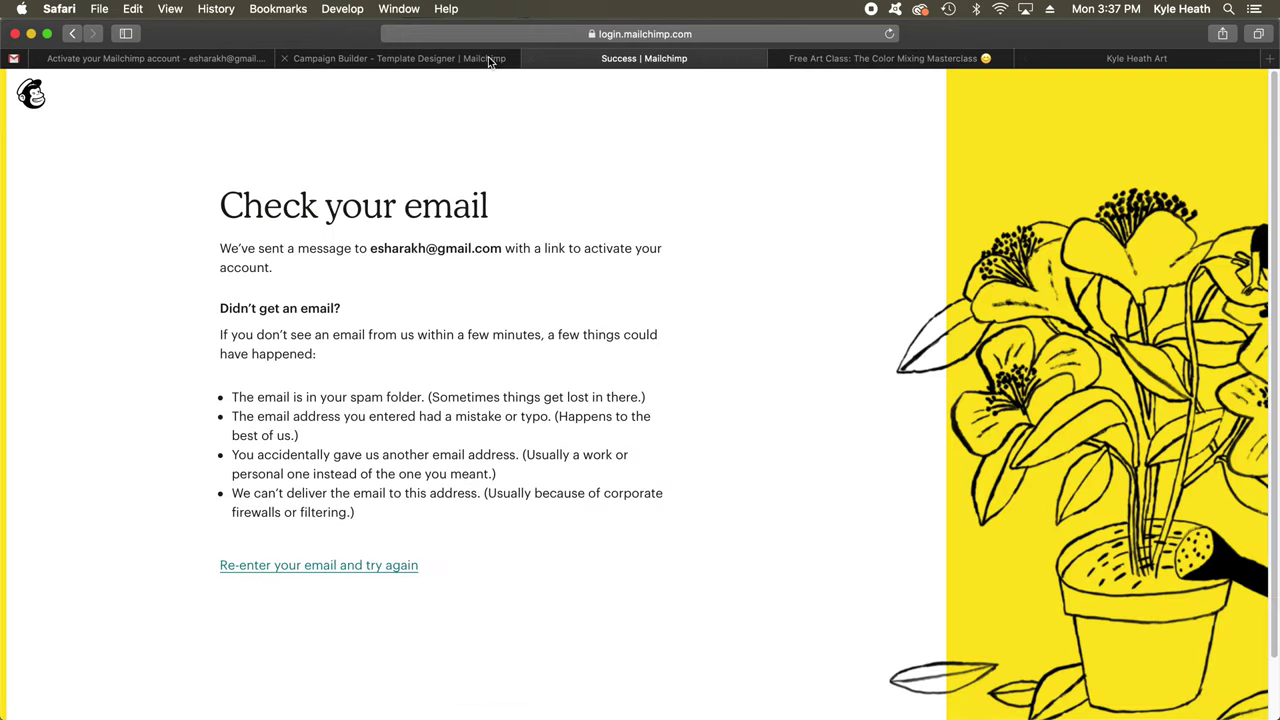
Return to the campaign builder and close the Content Studio library
{"action": "left_click", "coordinate": [457, 59]}
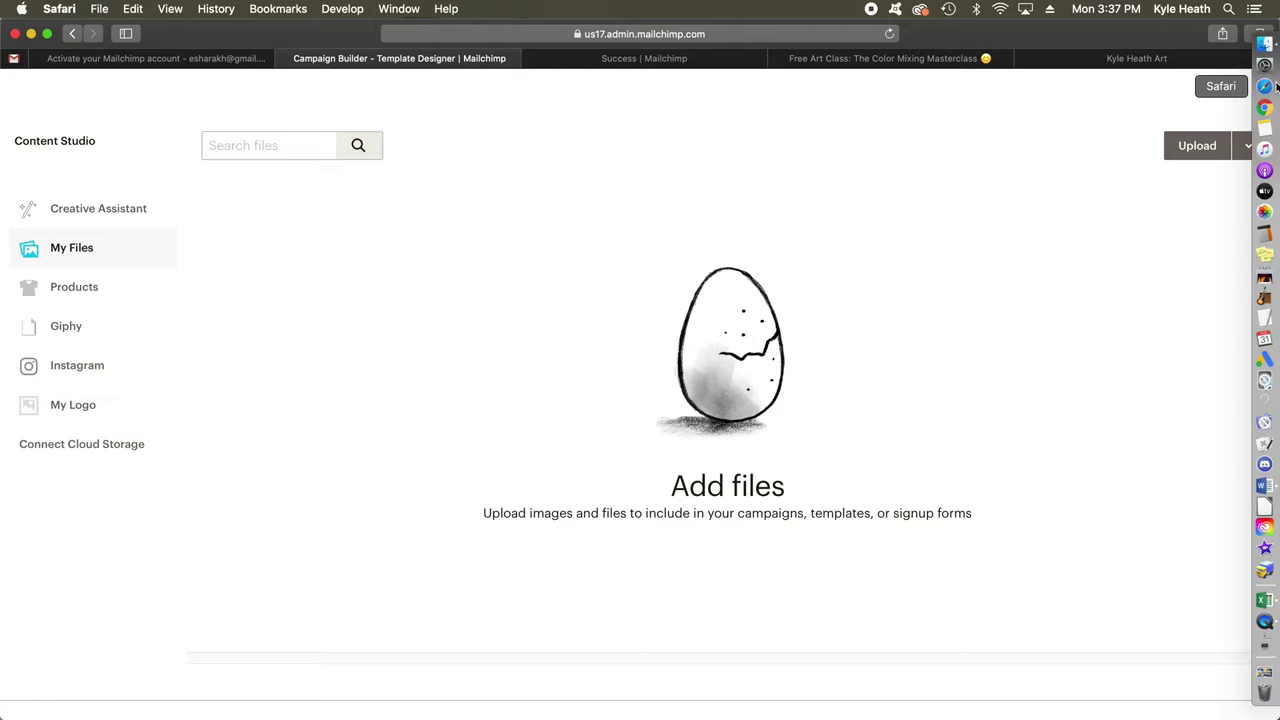
{"action": "left_click", "coordinate": [1257, 96]}
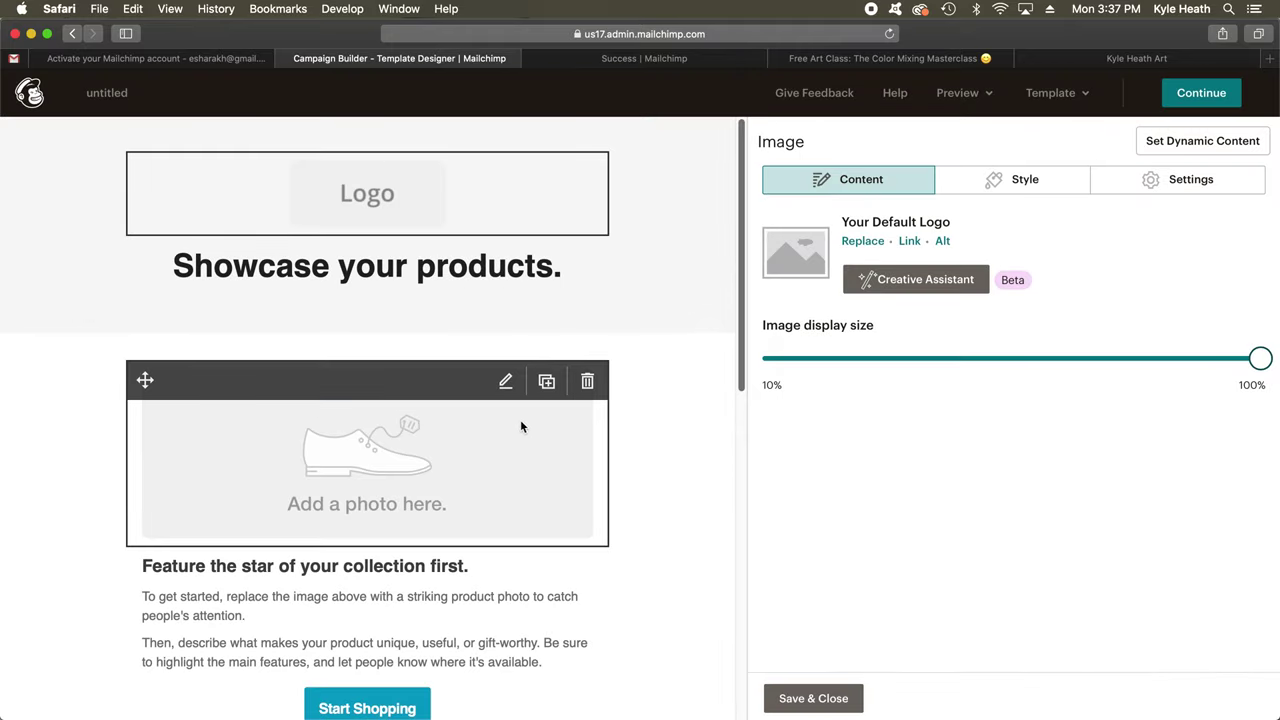
{"action": "scroll", "coordinate": [540, 519], "scroll_direction": "down", "scroll_amount": 5}
{"action": "scroll", "coordinate": [540, 519], "scroll_direction": "up", "scroll_amount": 5}
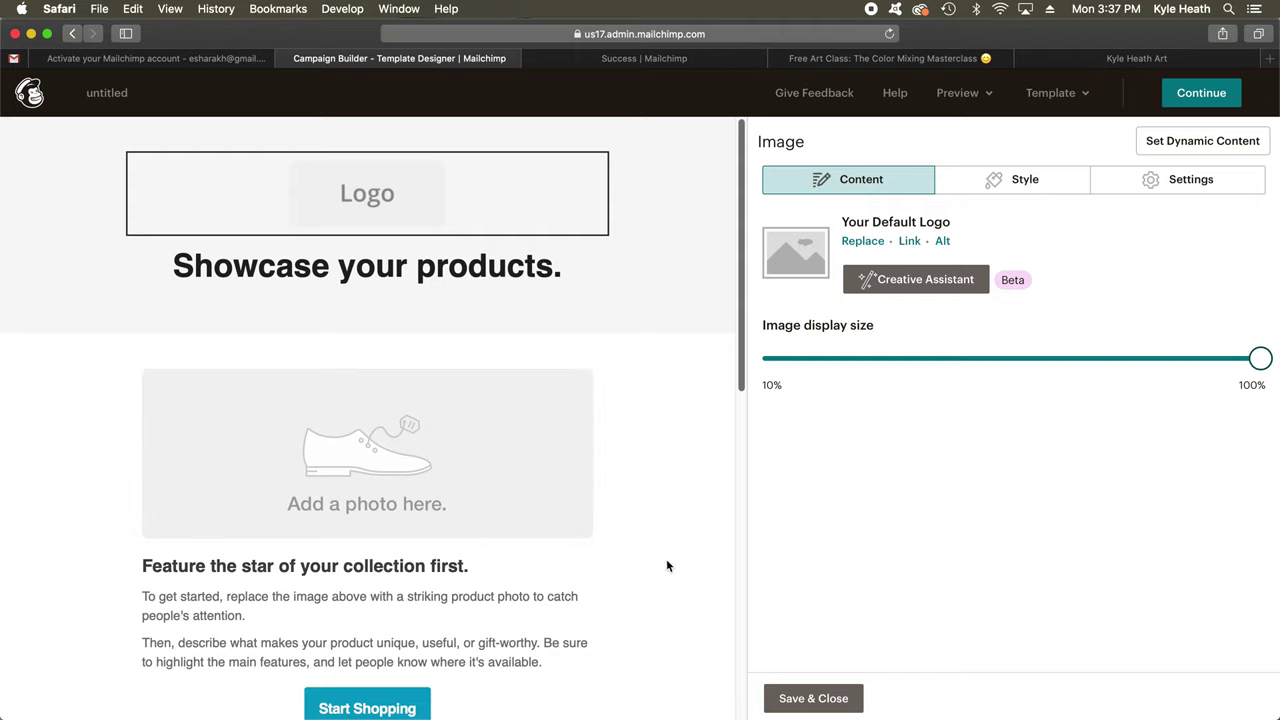
Replace the placeholder logo with the downloaded Kyle Heath Art logo image and save
{"action": "mouse_move", "coordinate": [370, 200]}
{"action": "left_click", "coordinate": [863, 243]}
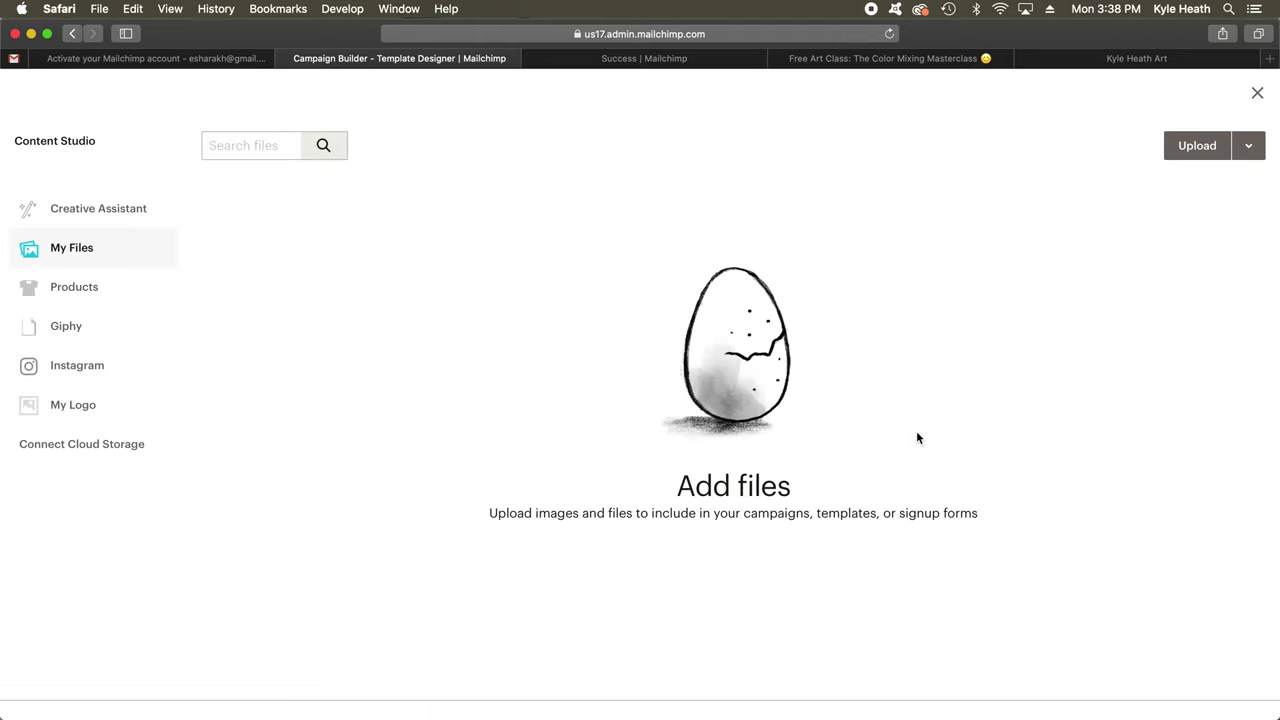
{"action": "left_click", "coordinate": [1188, 151]}
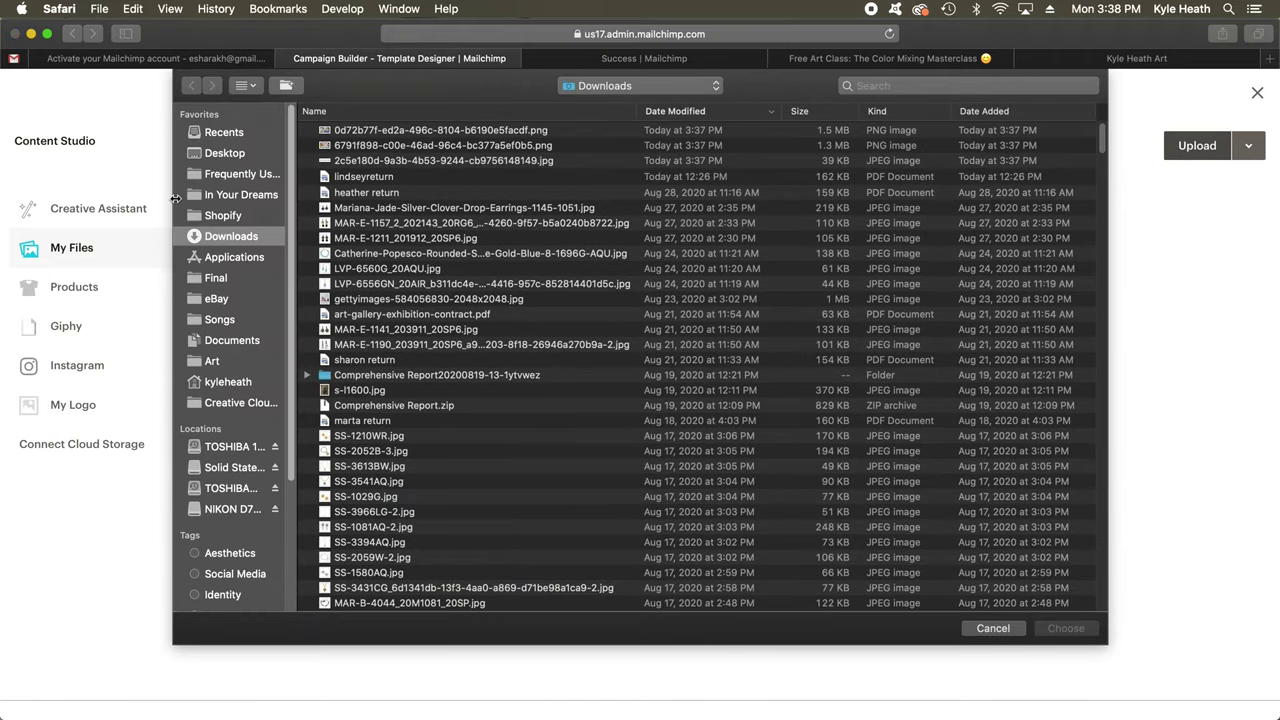
{"action": "left_click", "coordinate": [368, 162]}
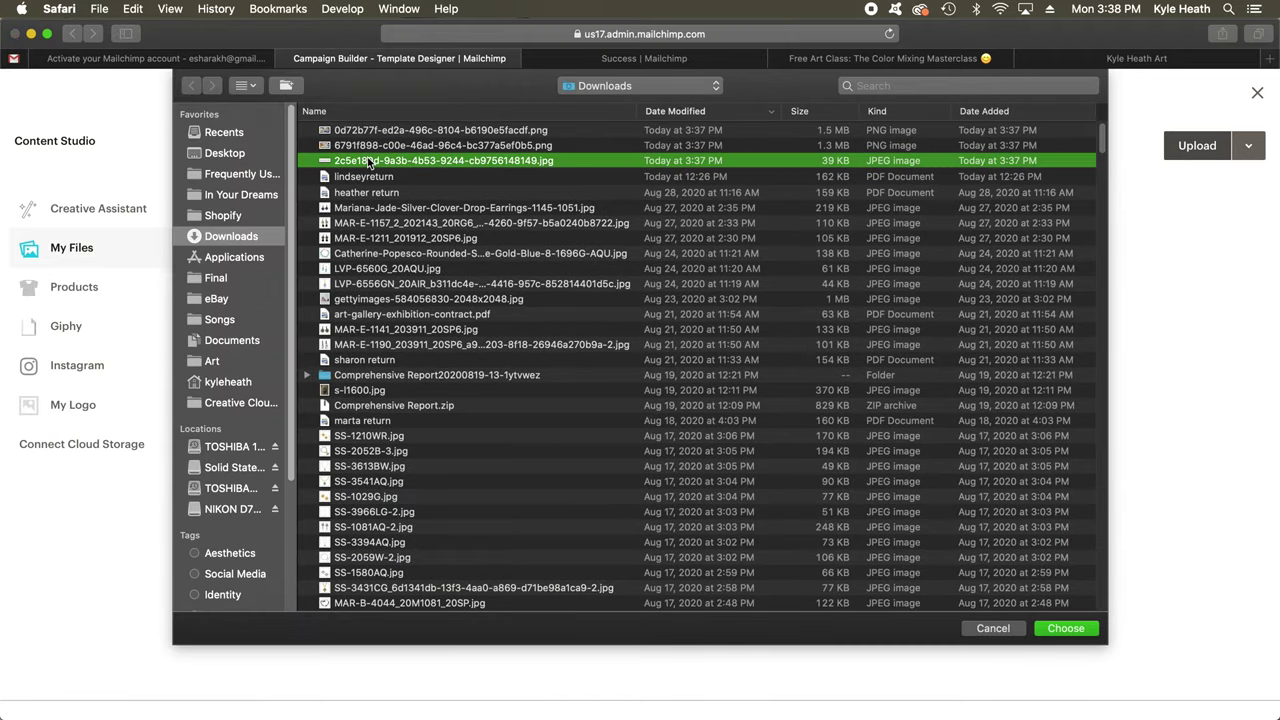
{"action": "key", "text": "space"}
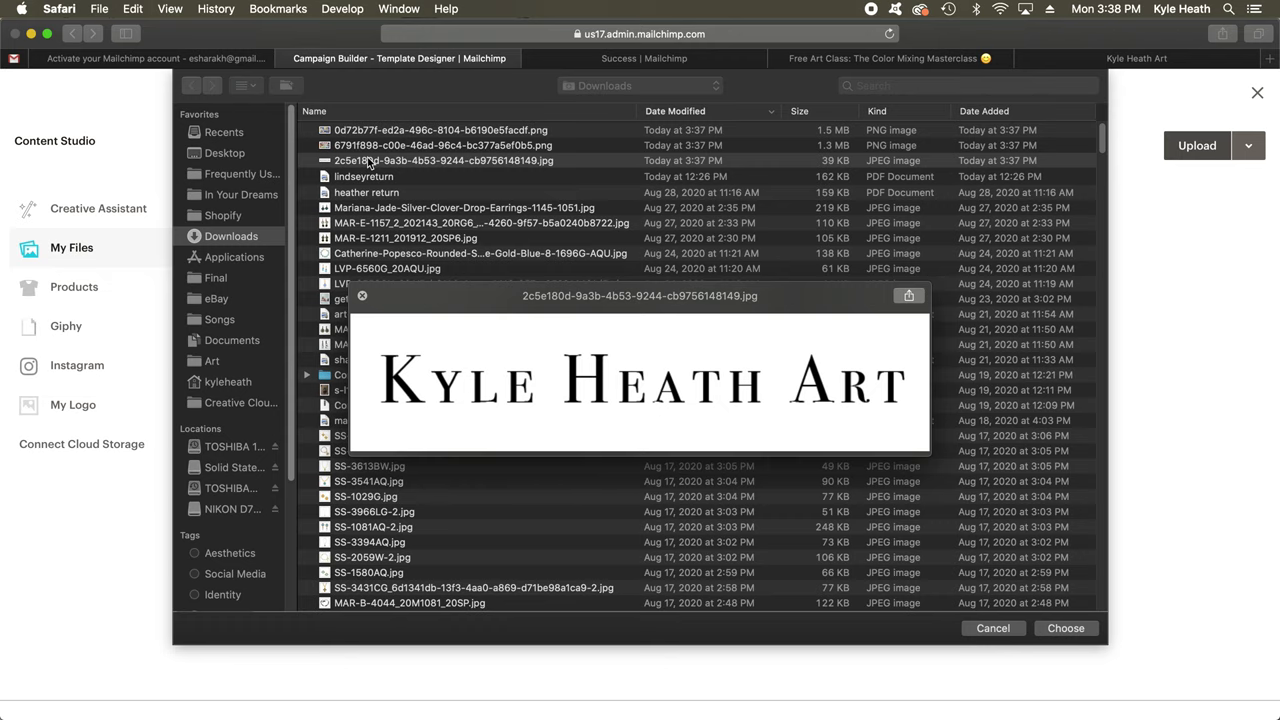
{"action": "key", "text": "space"}
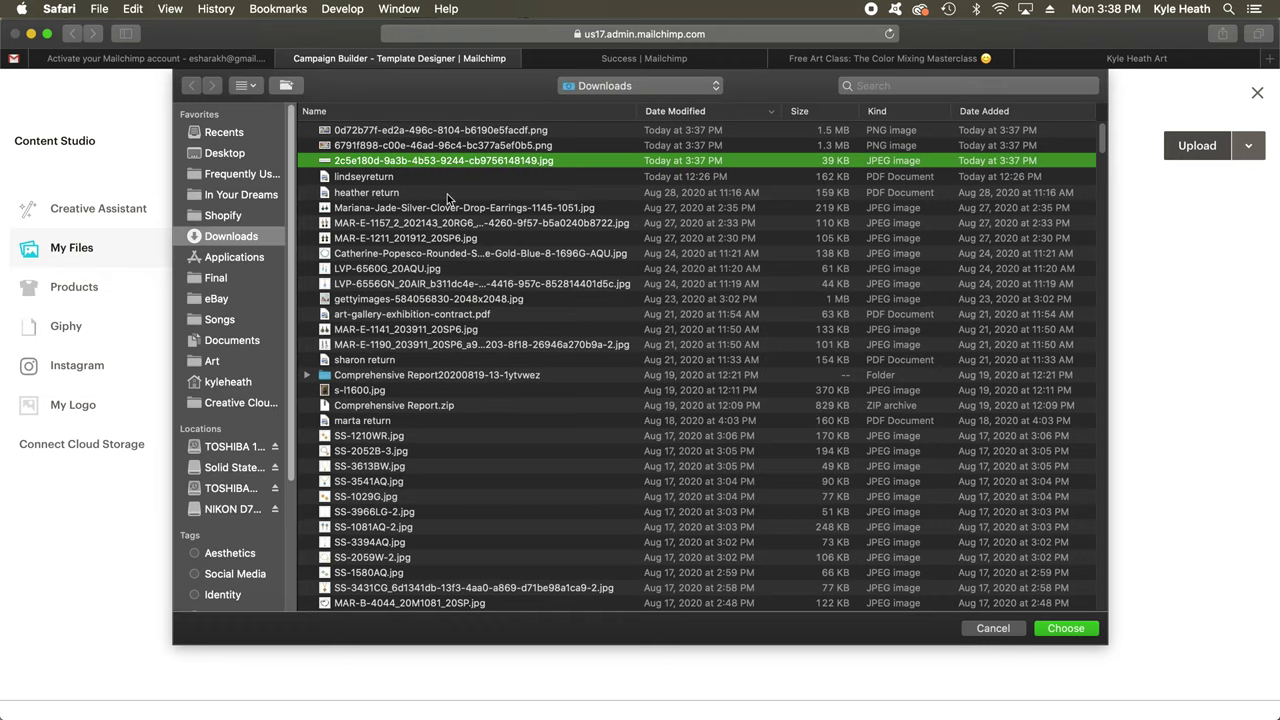
{"action": "left_click", "coordinate": [1056, 630]}
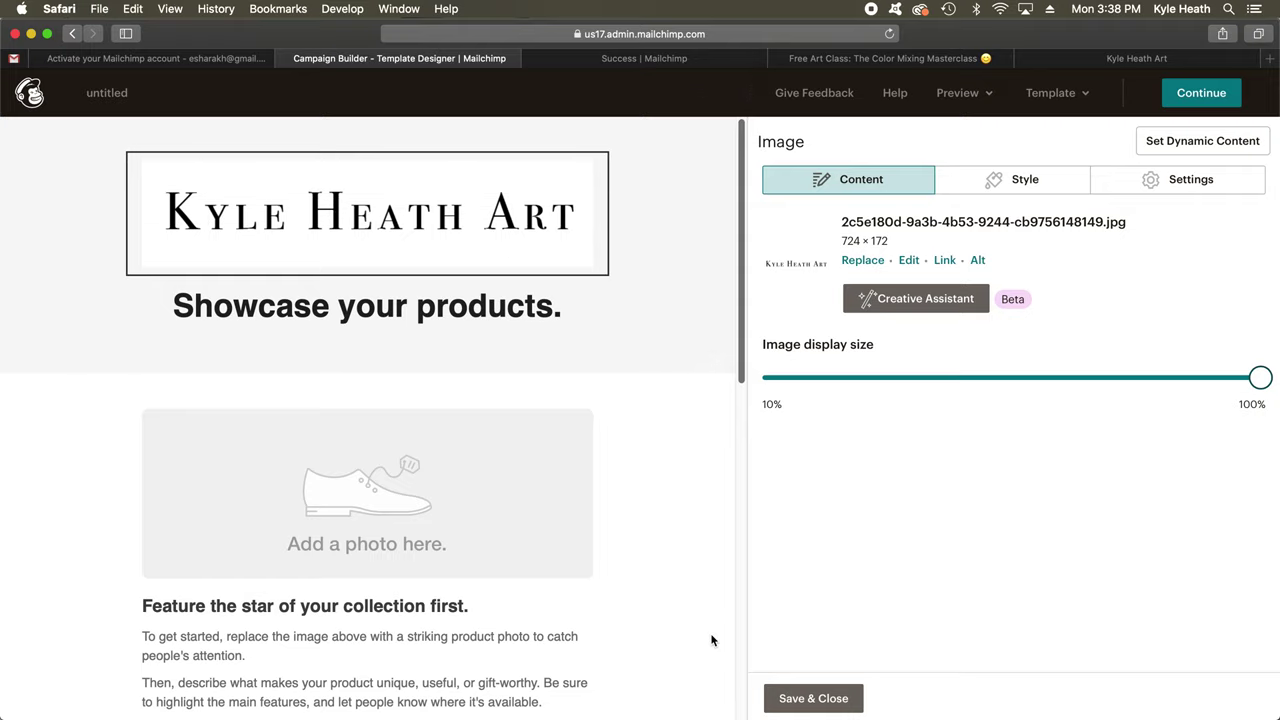
{"action": "left_click", "coordinate": [813, 698]}
Open the 'Showcase your products.' heading block in the text editor
{"action": "scroll", "coordinate": [629, 517], "scroll_direction": "down", "scroll_amount": 1}
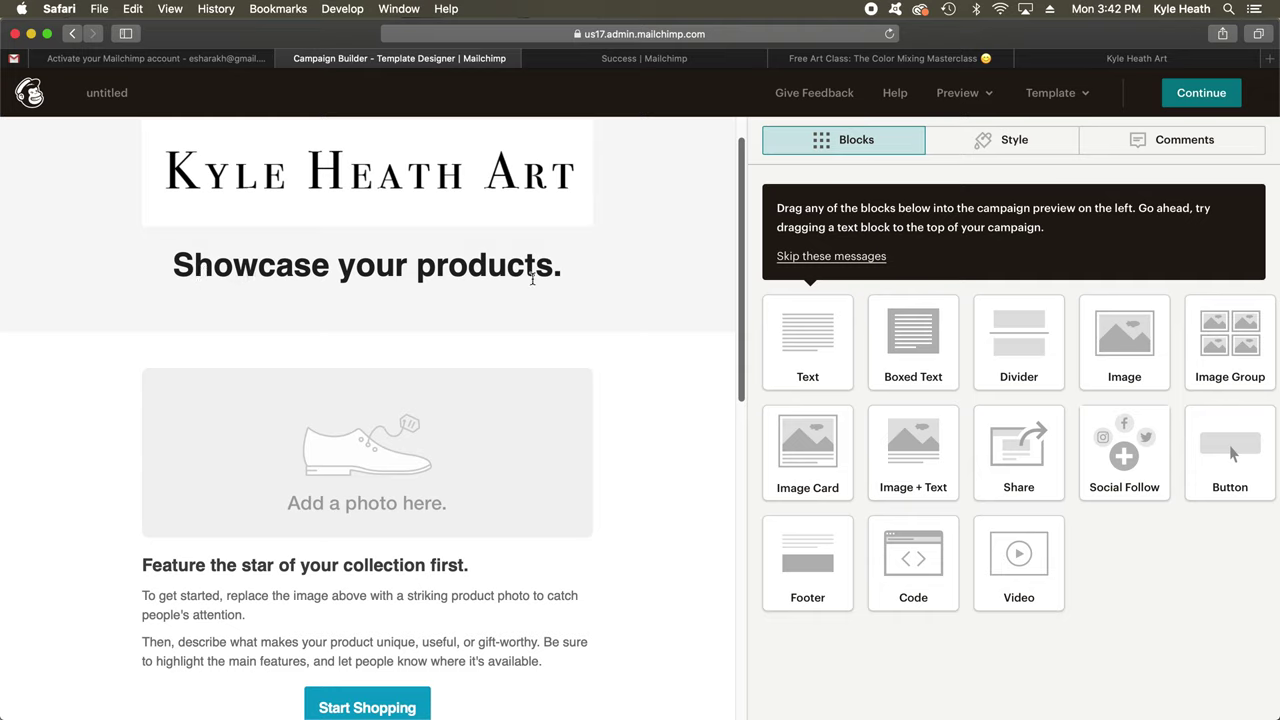
{"action": "left_click", "coordinate": [821, 257]}
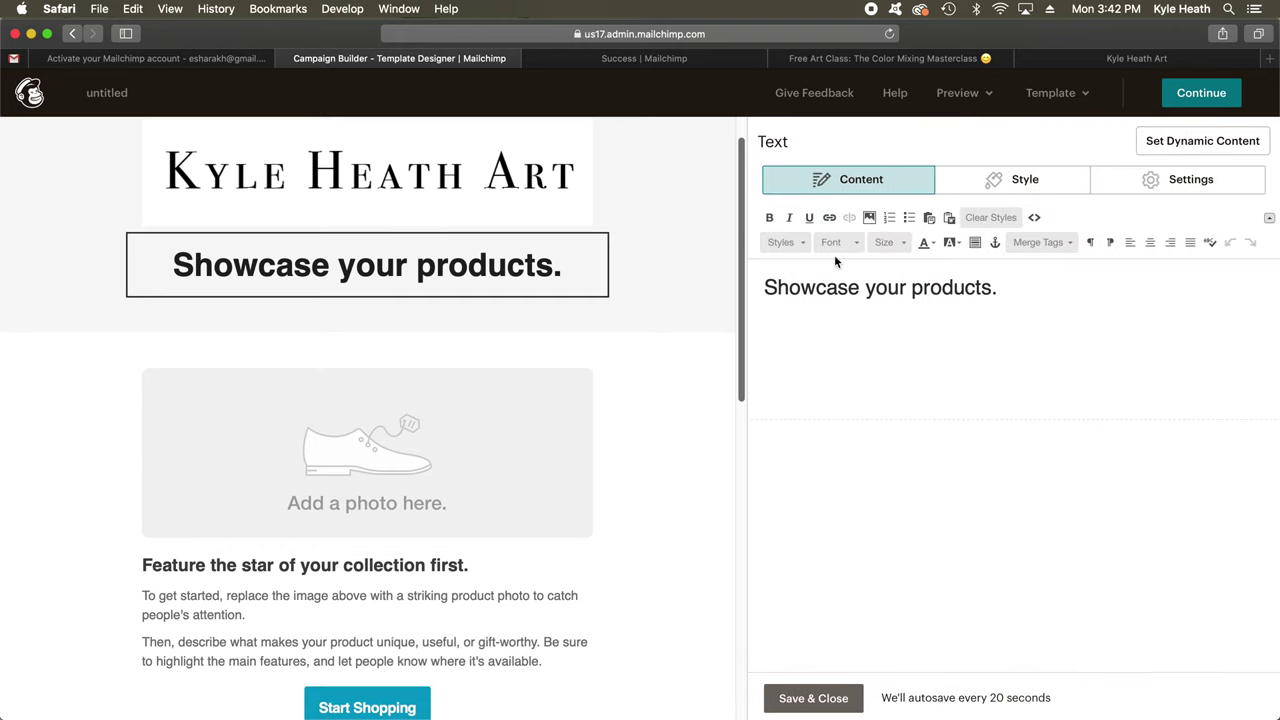
Replace the heading text with 'Save 10% On My Latest Artworks'
{"action": "left_click", "coordinate": [466, 460]}
{"action": "left_click", "coordinate": [345, 277]}
{"action": "left_click_drag", "start_coordinate": [765, 288], "coordinate": [1000, 296]}
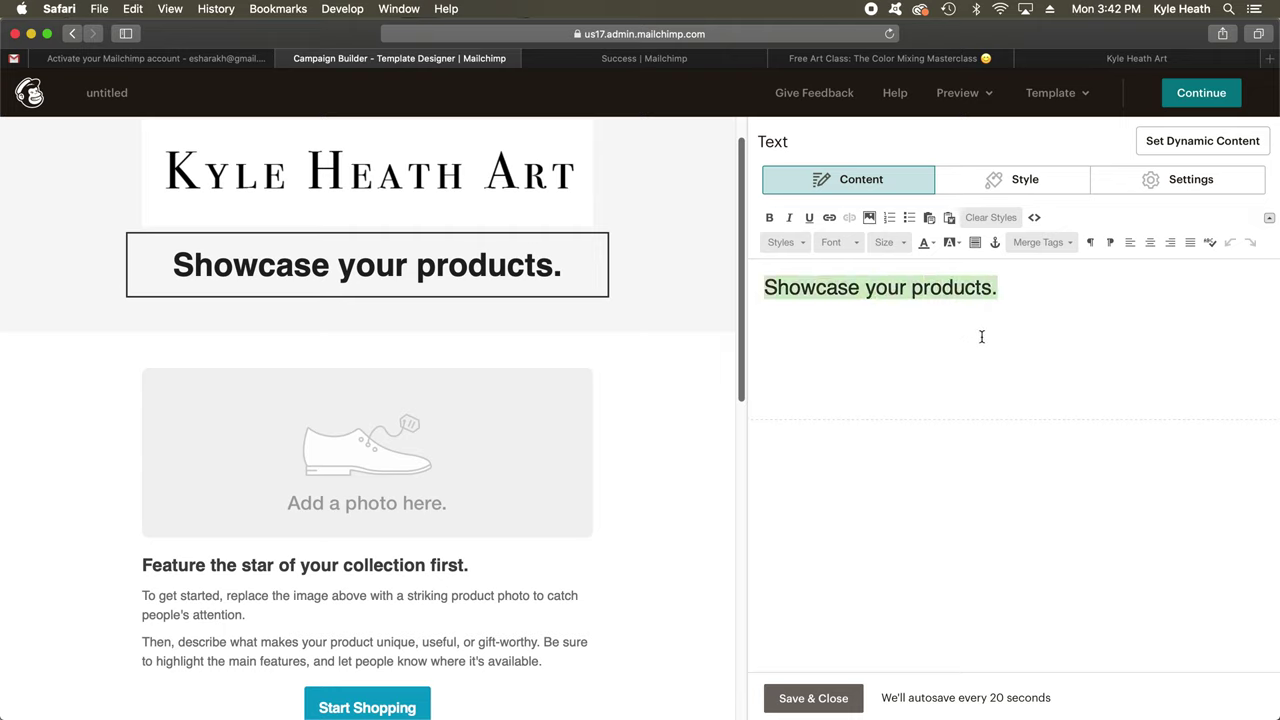
{"action": "type", "text": "Savce"}
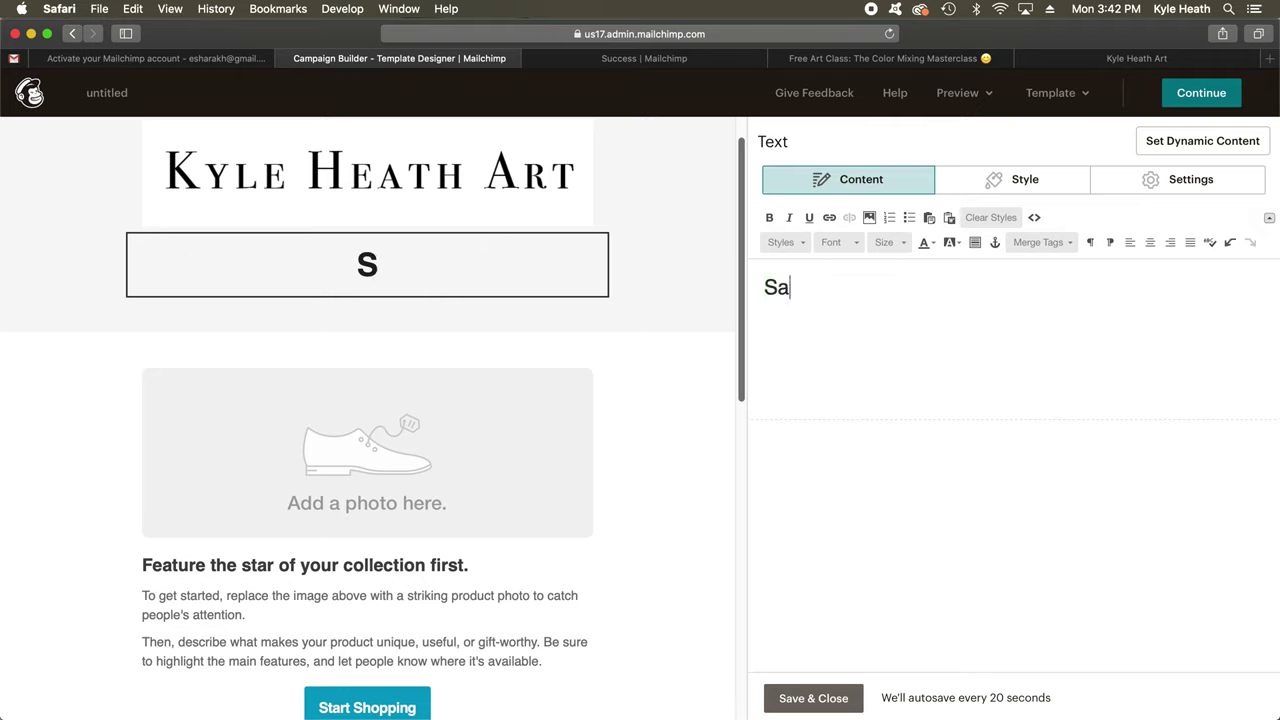
{"action": "key", "text": "BackSpace"}
{"action": "key", "text": "BackSpace"}
{"action": "type", "text": "e "}
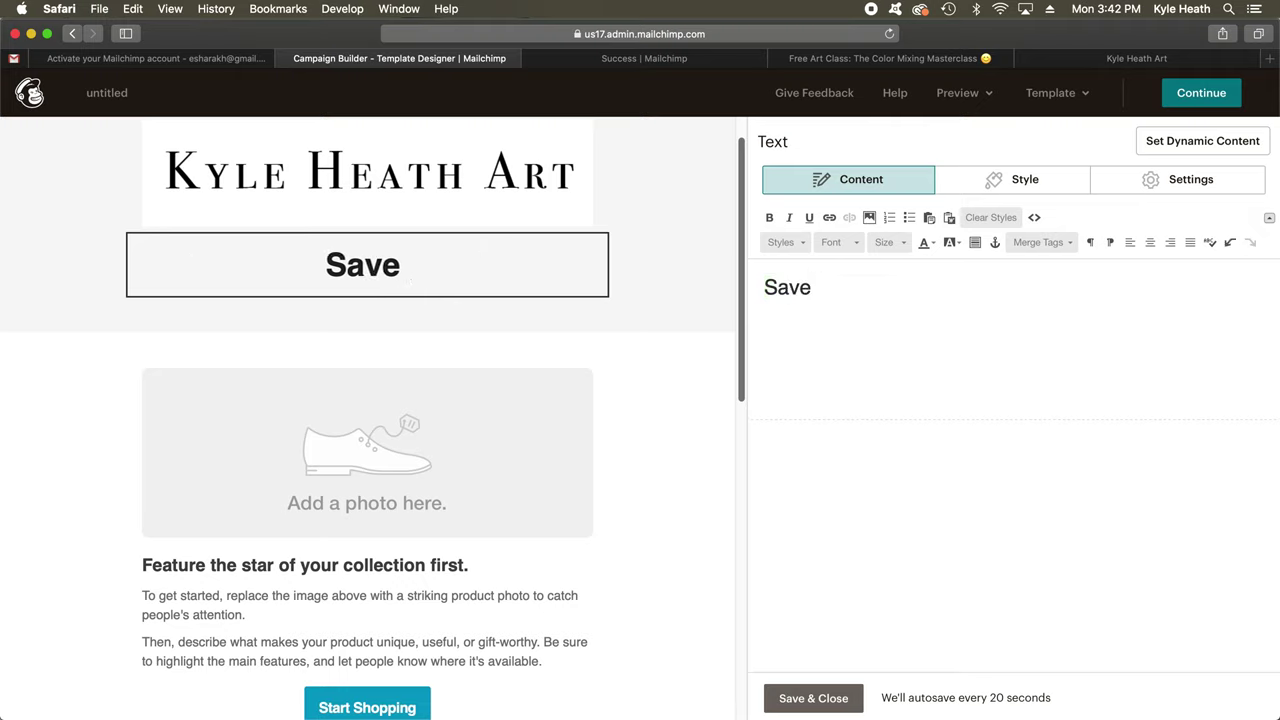
{"action": "type", "text": "10%"}
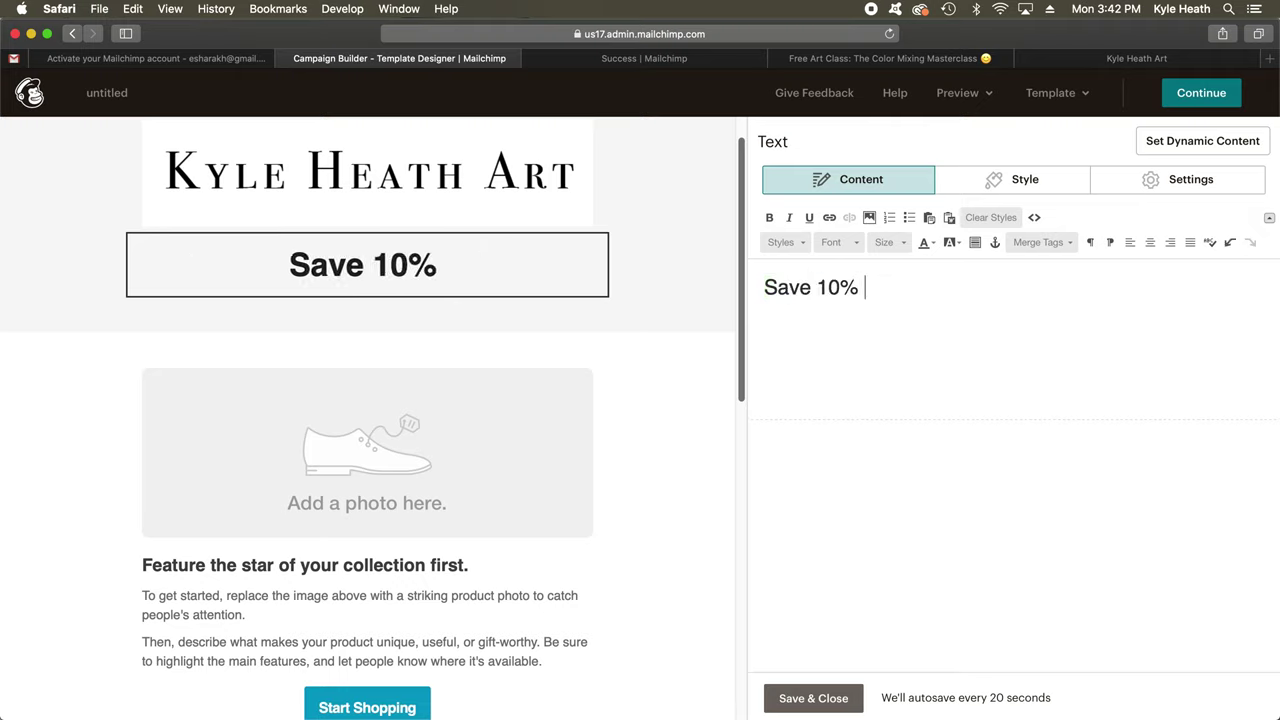
{"action": "type", "text": " O"}
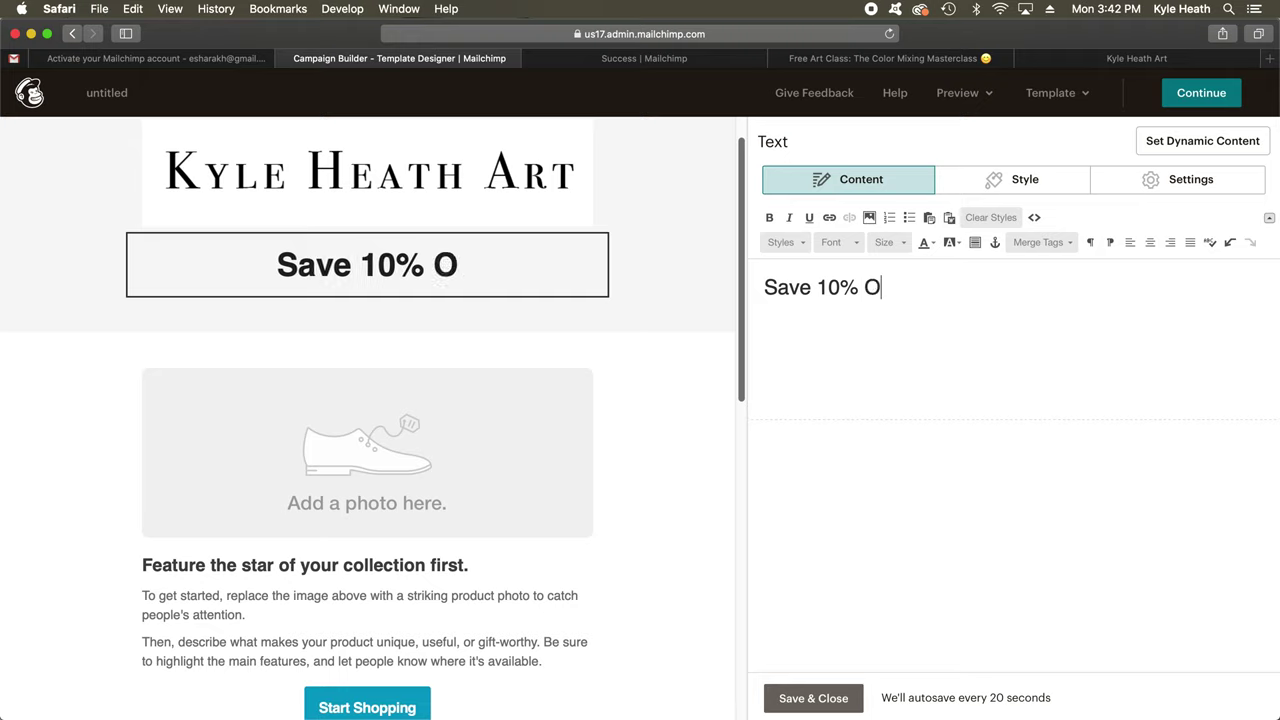
{"action": "type", "text": "n"}
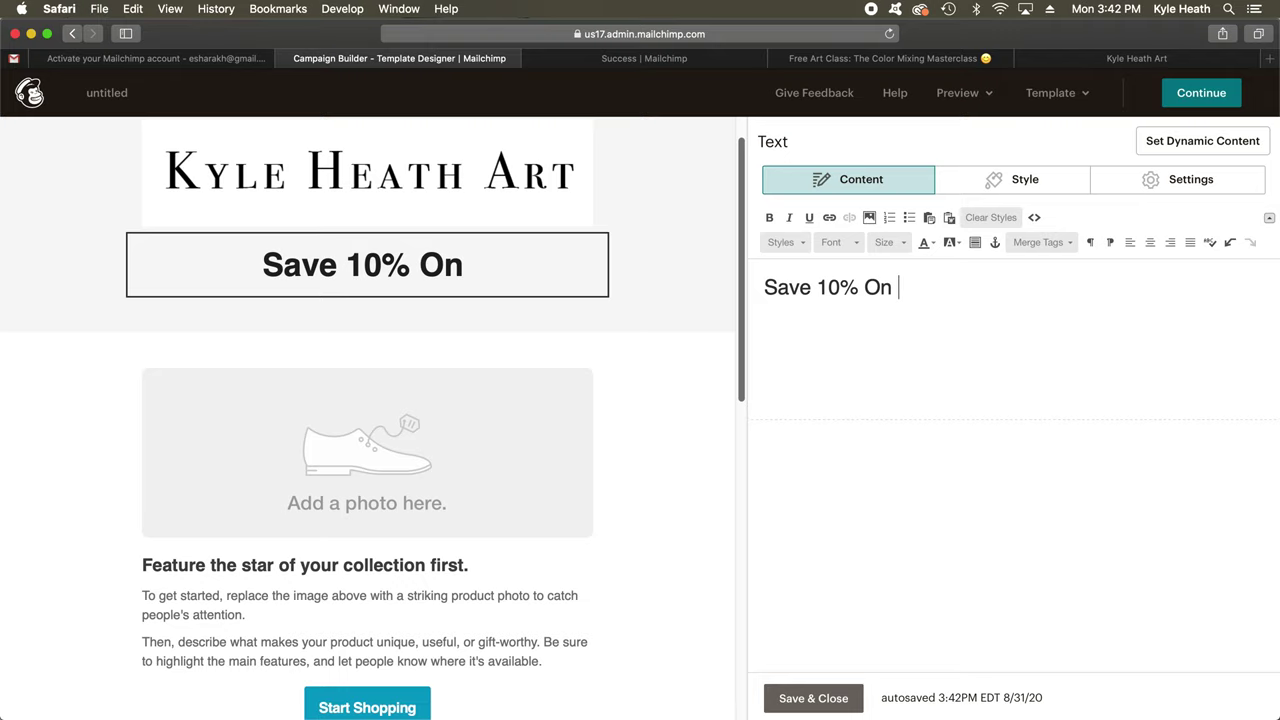
{"action": "type", "text": "My Latest "}
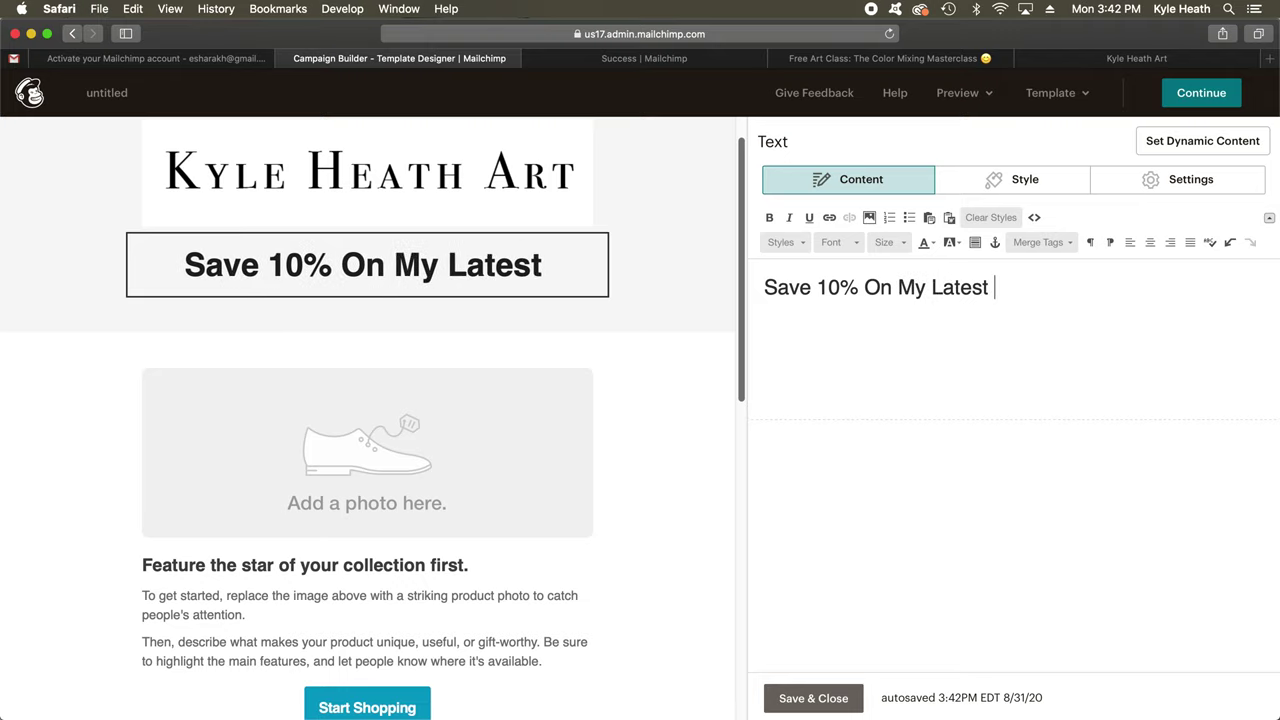
{"action": "type", "text": "Artworks"}
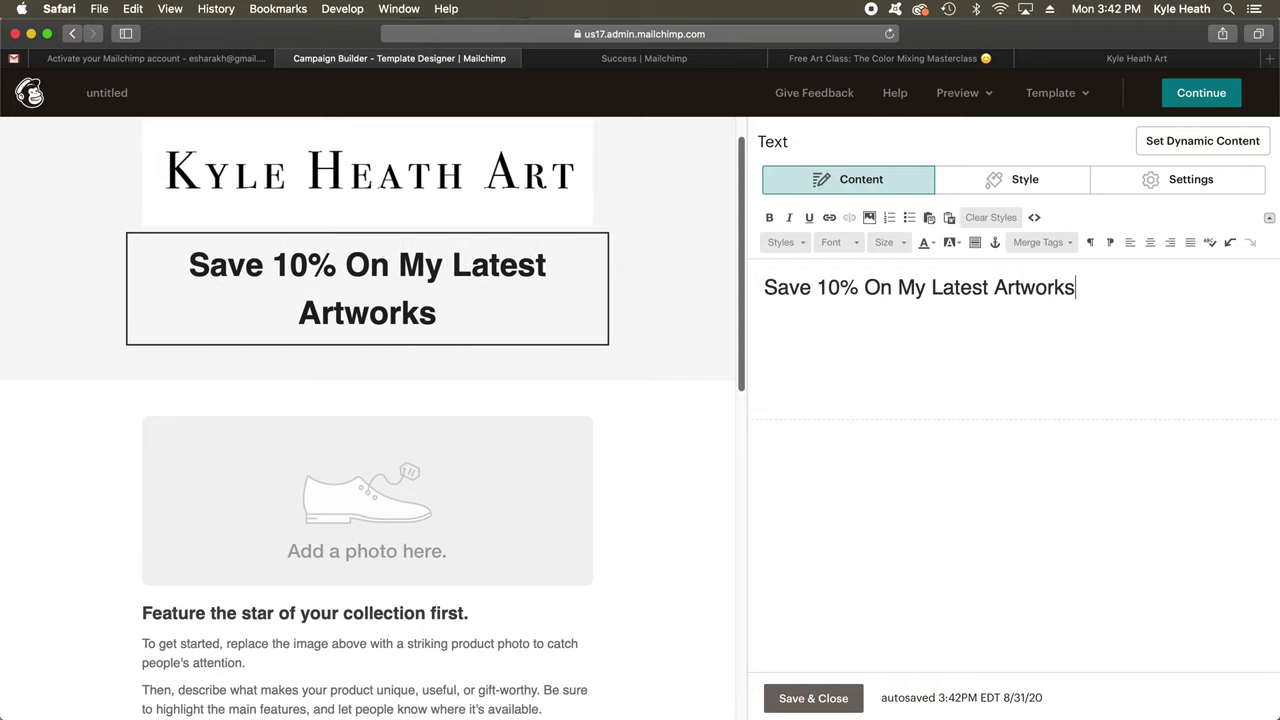
{"action": "left_click", "coordinate": [835, 290]}
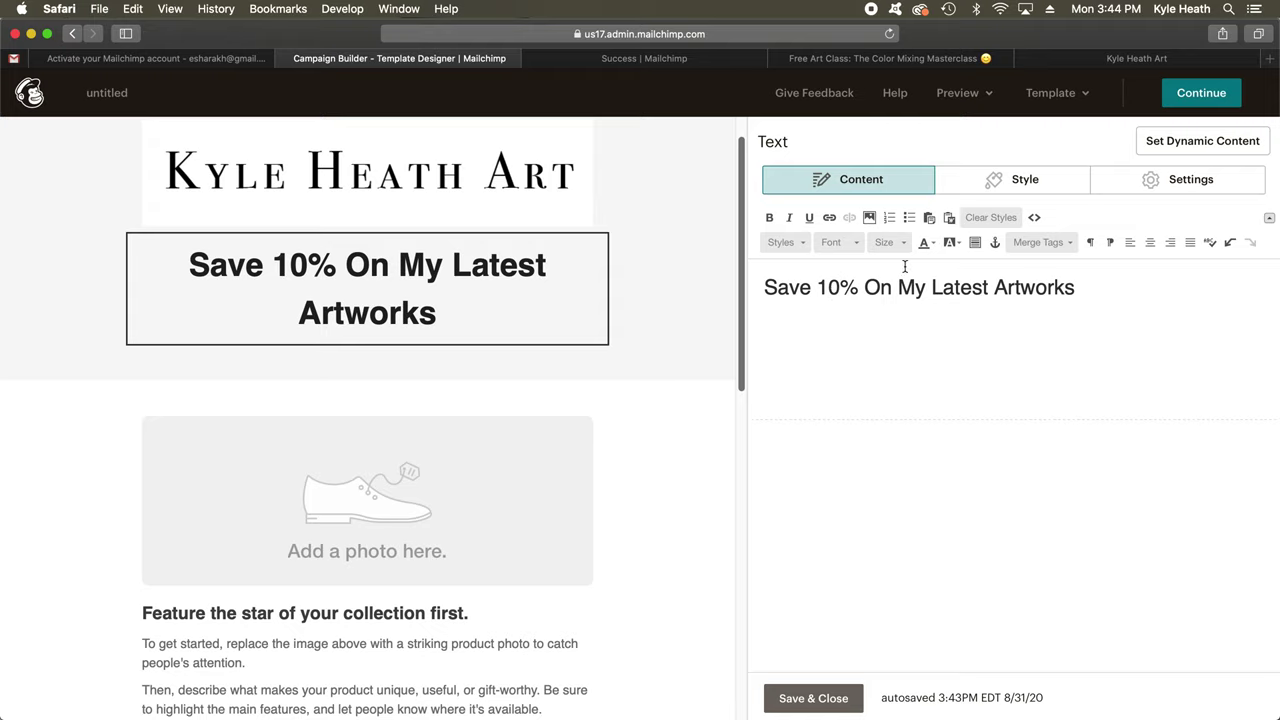
Save the 'Save 10% On My Latest Artworks' heading and place the cursor at its end
{"action": "left_click", "coordinate": [793, 700]}
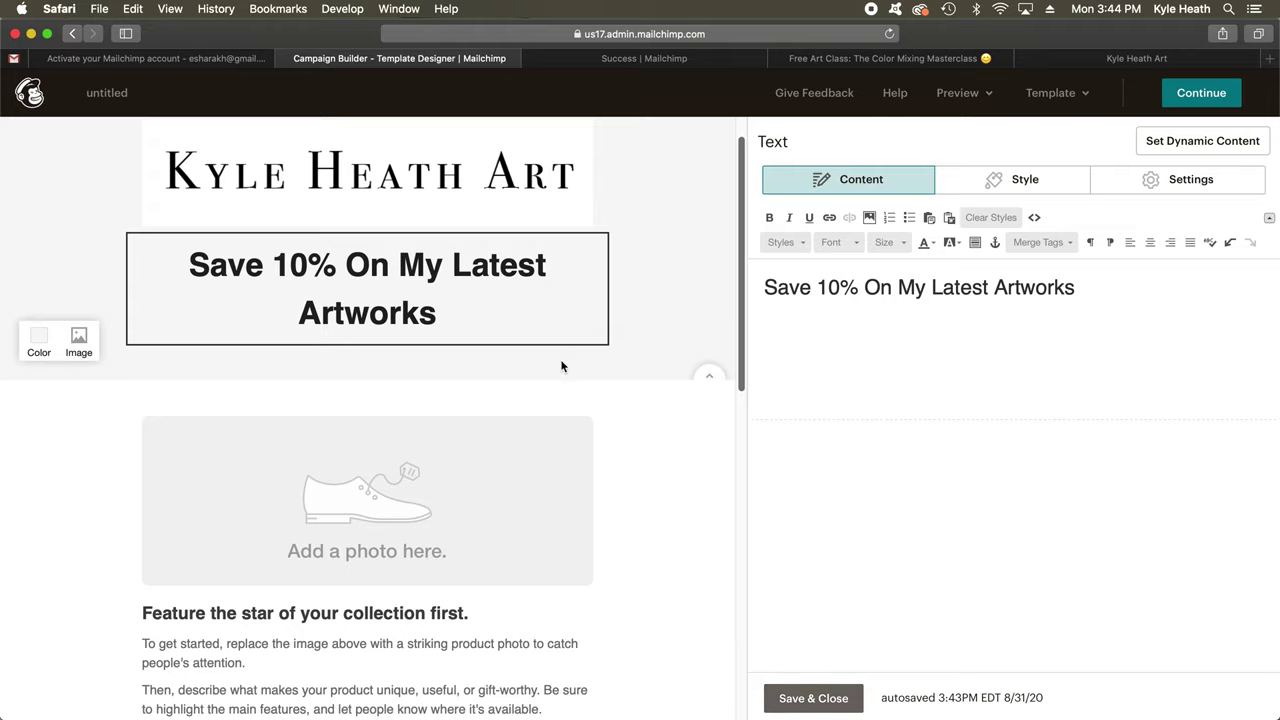
{"action": "left_click", "coordinate": [975, 346]}
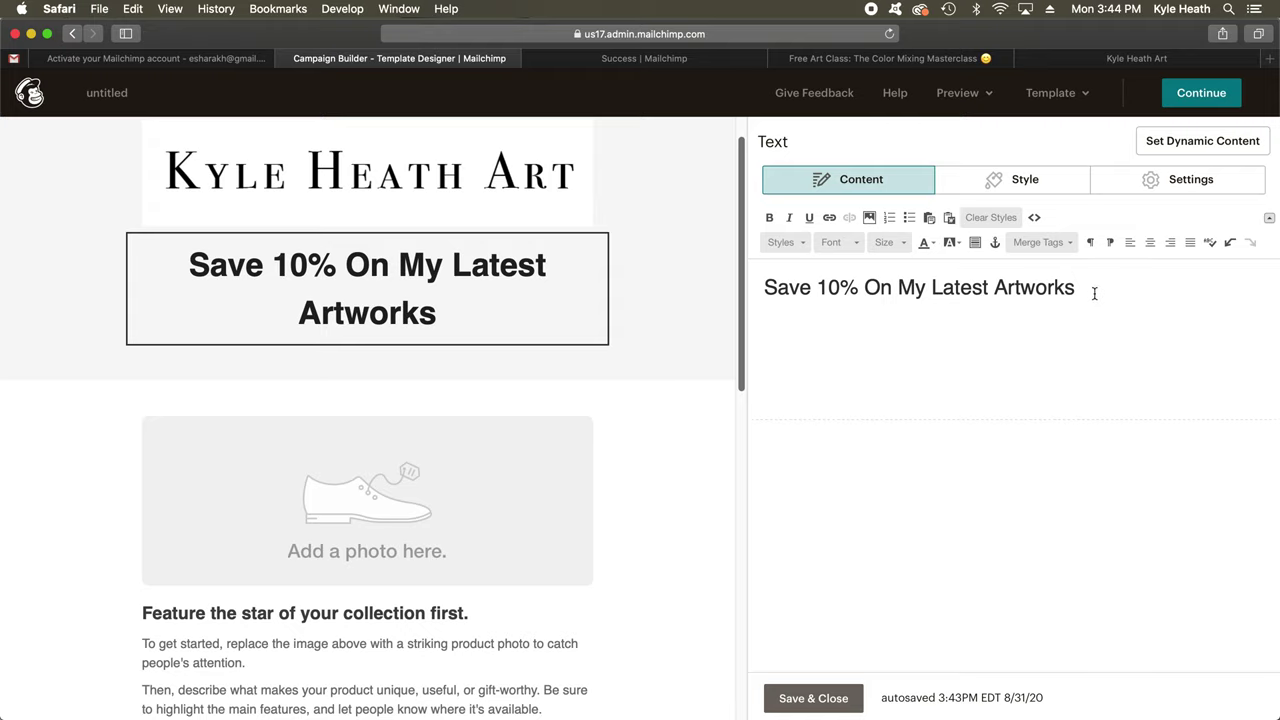
Select the headline and toggle underline, bold and italic so it ends up plain
{"action": "left_click_drag", "start_coordinate": [1077, 288], "coordinate": [764, 280]}
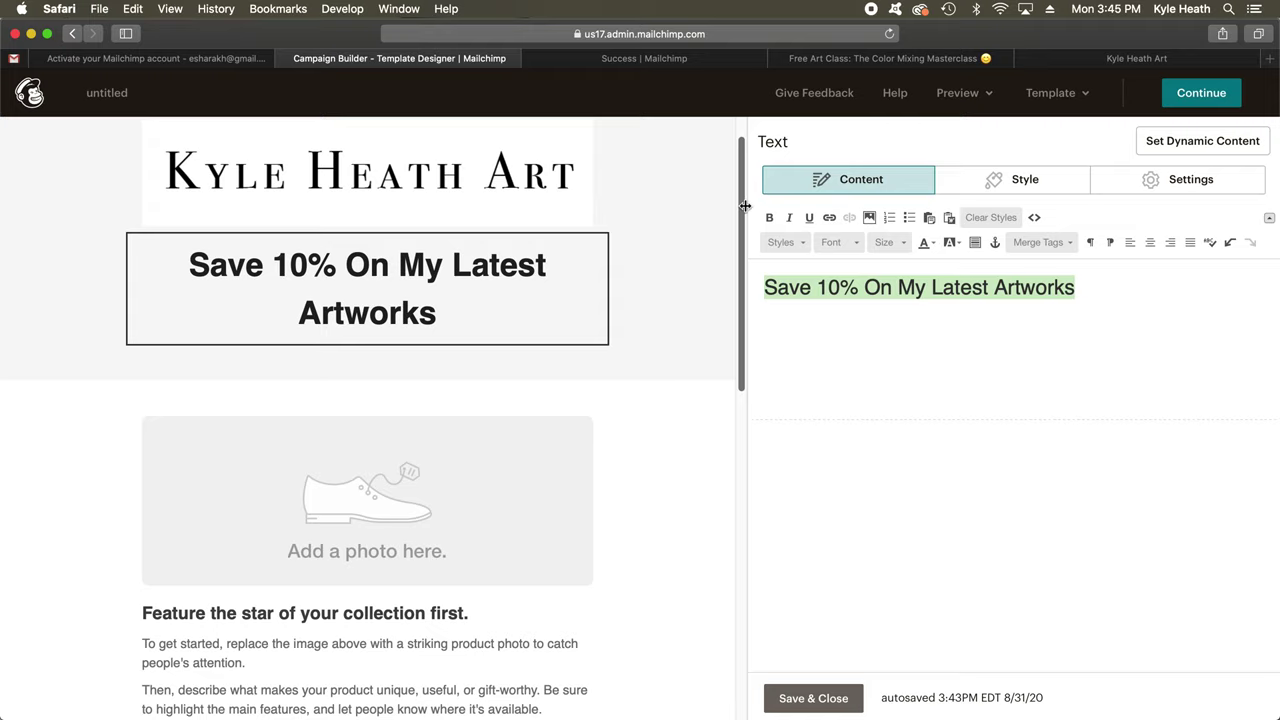
{"action": "left_click", "coordinate": [810, 218]}
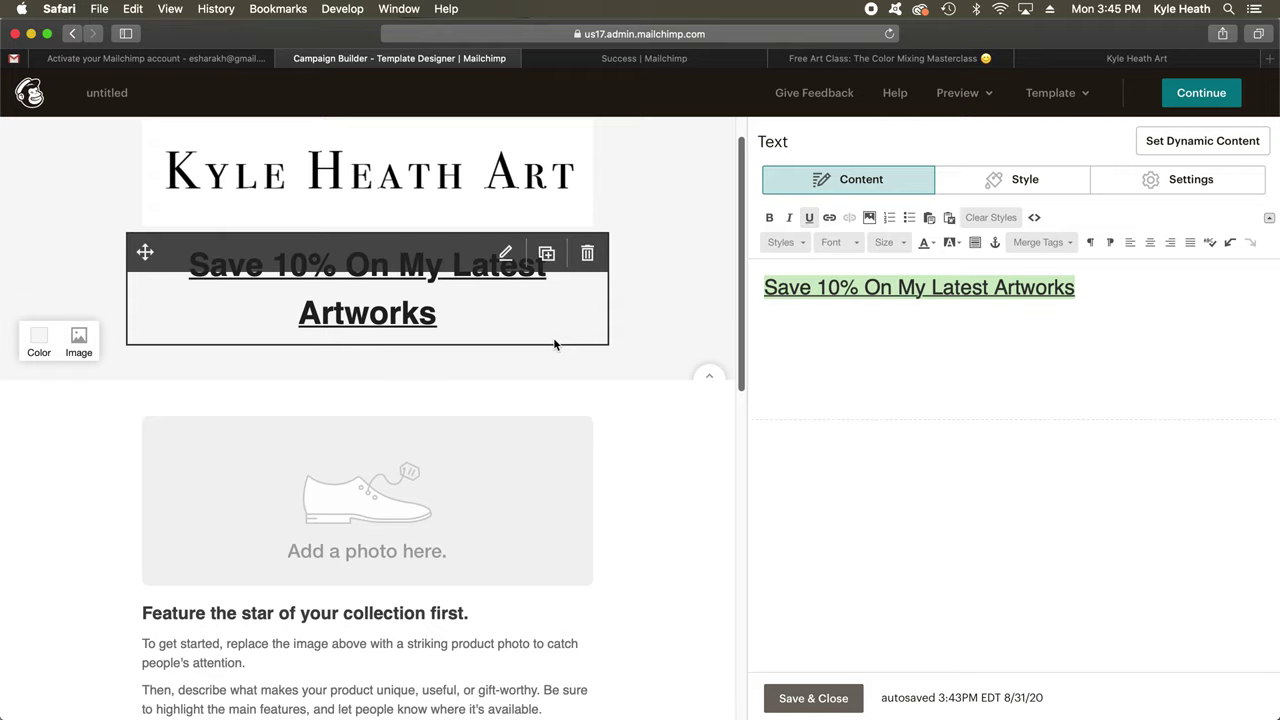
{"action": "left_click", "coordinate": [812, 218]}
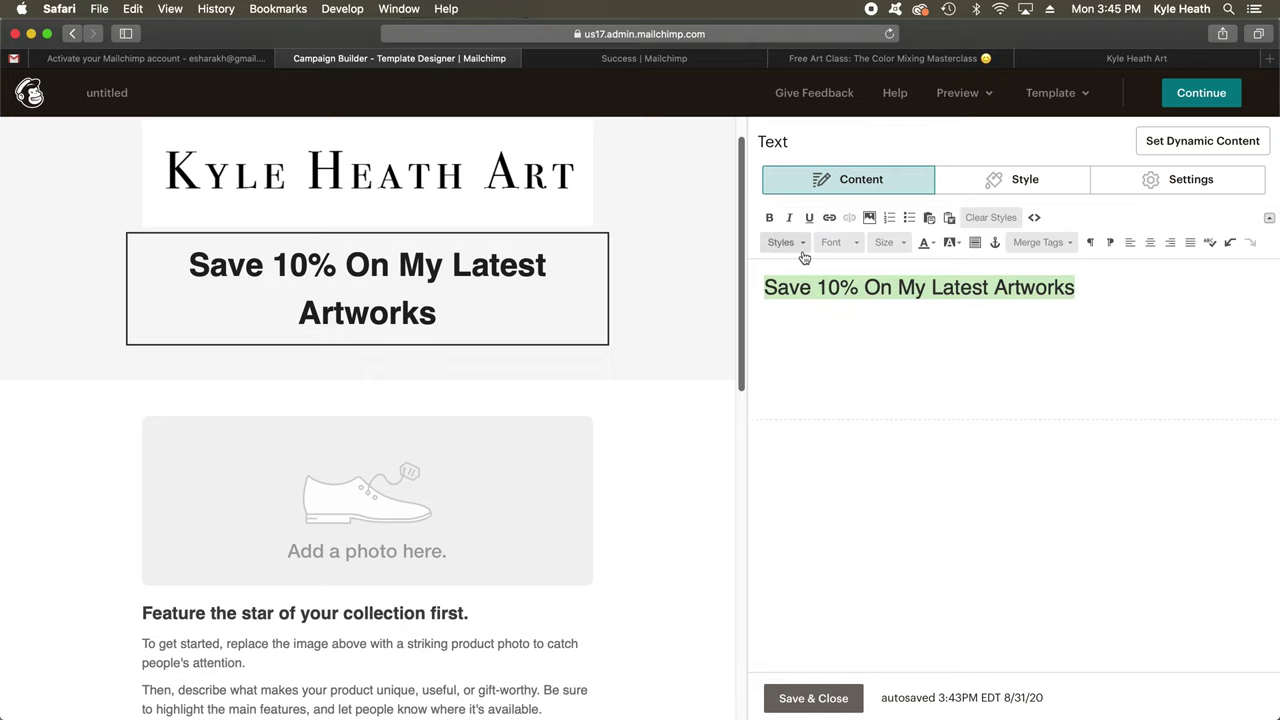
{"action": "left_click", "coordinate": [770, 218]}
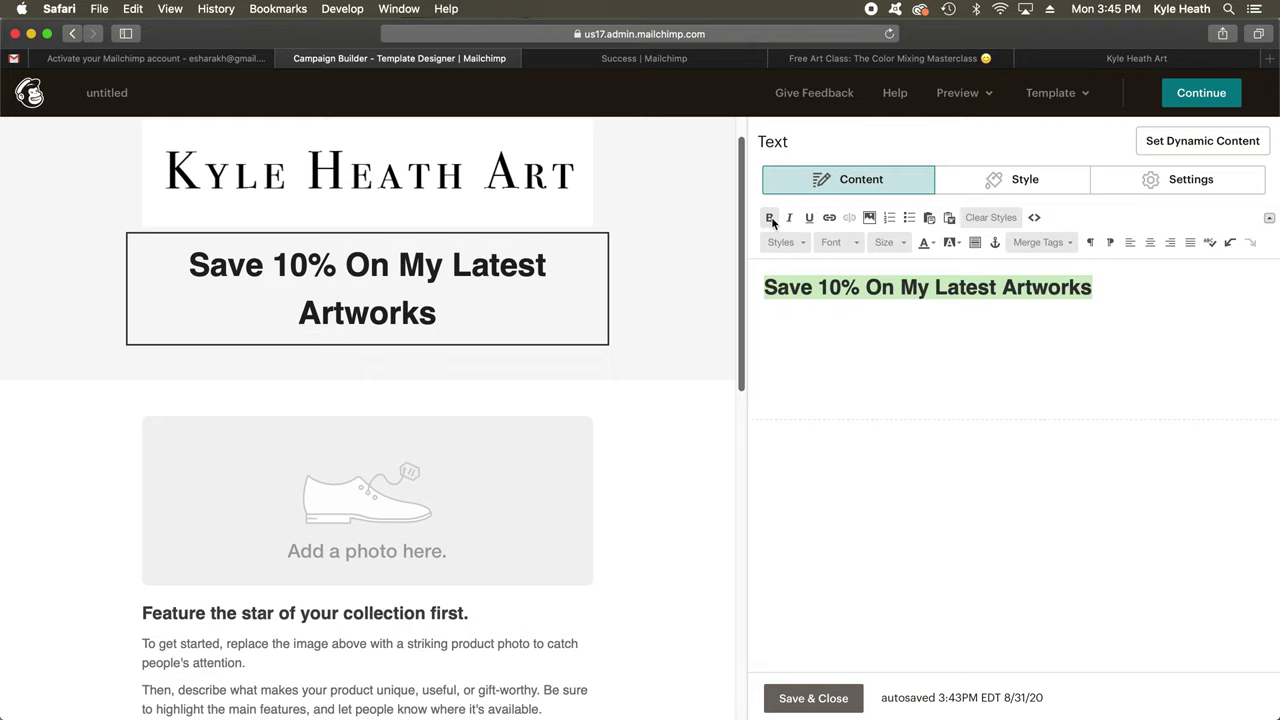
{"action": "left_click", "coordinate": [770, 218]}
{"action": "left_click", "coordinate": [788, 218]}
{"action": "left_click", "coordinate": [788, 218]}
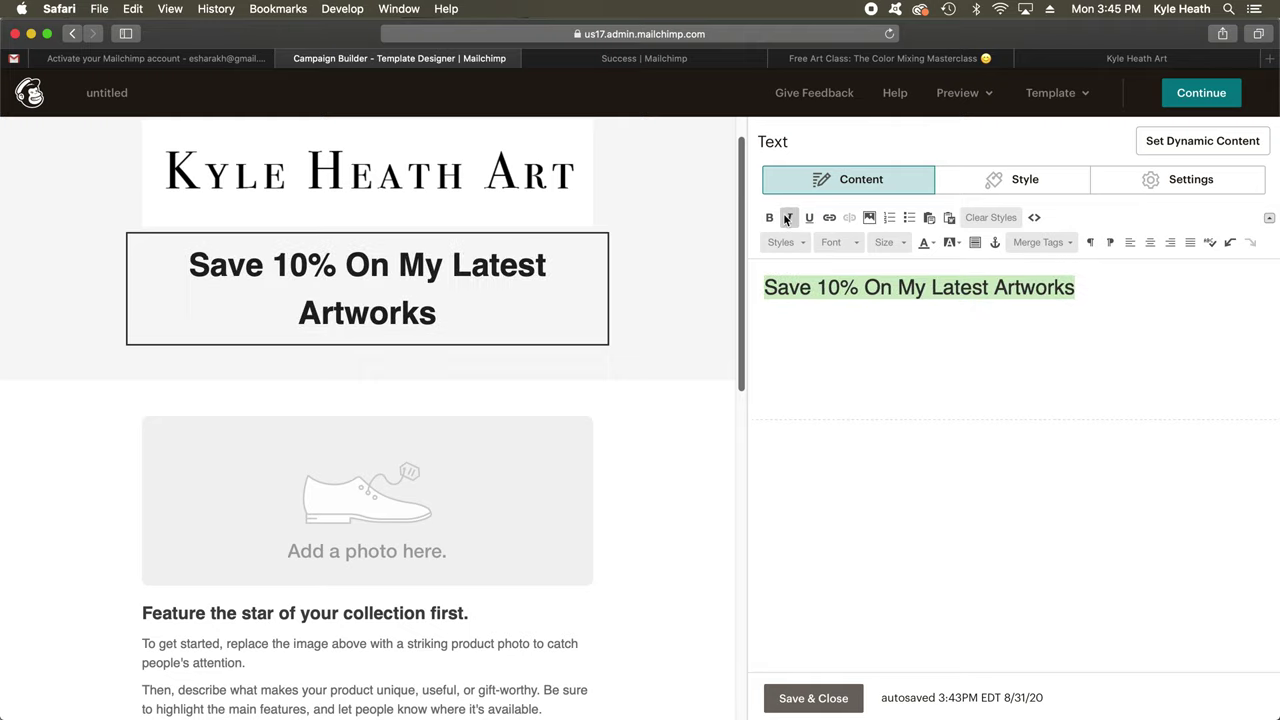
Check the font, size and colour menus, then save and close the headline editor
{"action": "left_click", "coordinate": [863, 245]}
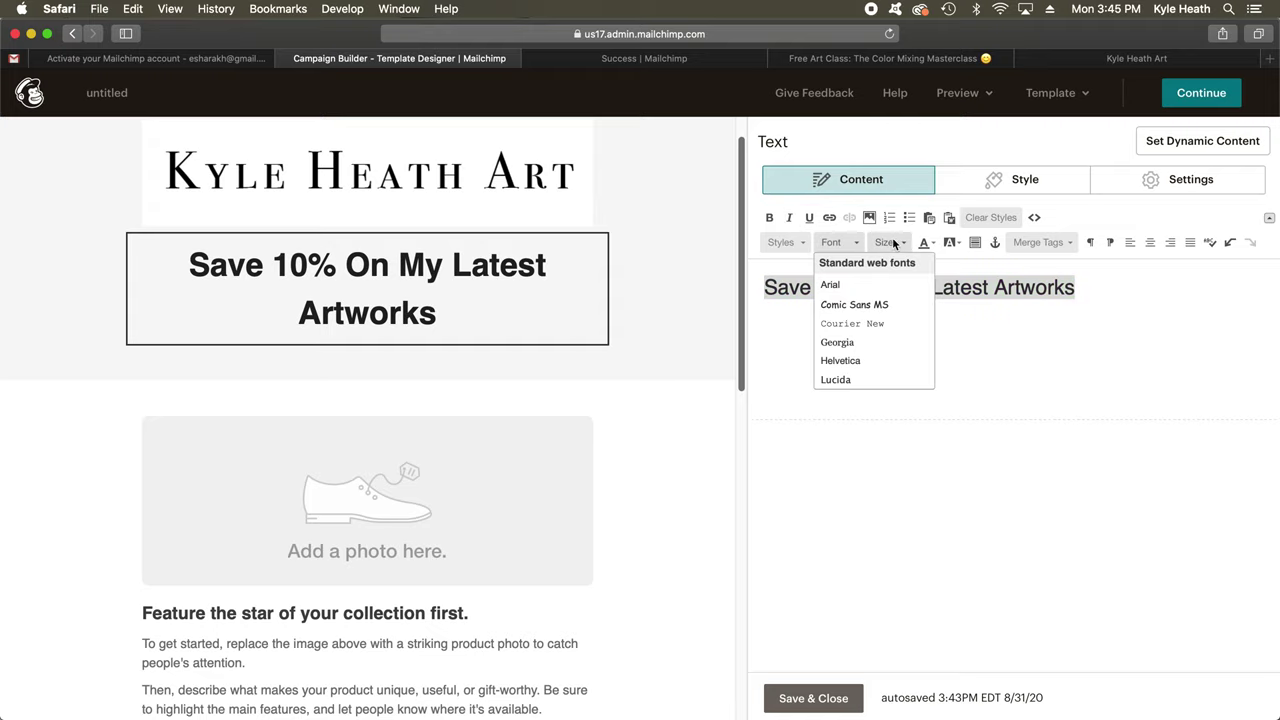
{"action": "left_click", "coordinate": [900, 245]}
{"action": "left_click", "coordinate": [900, 245]}
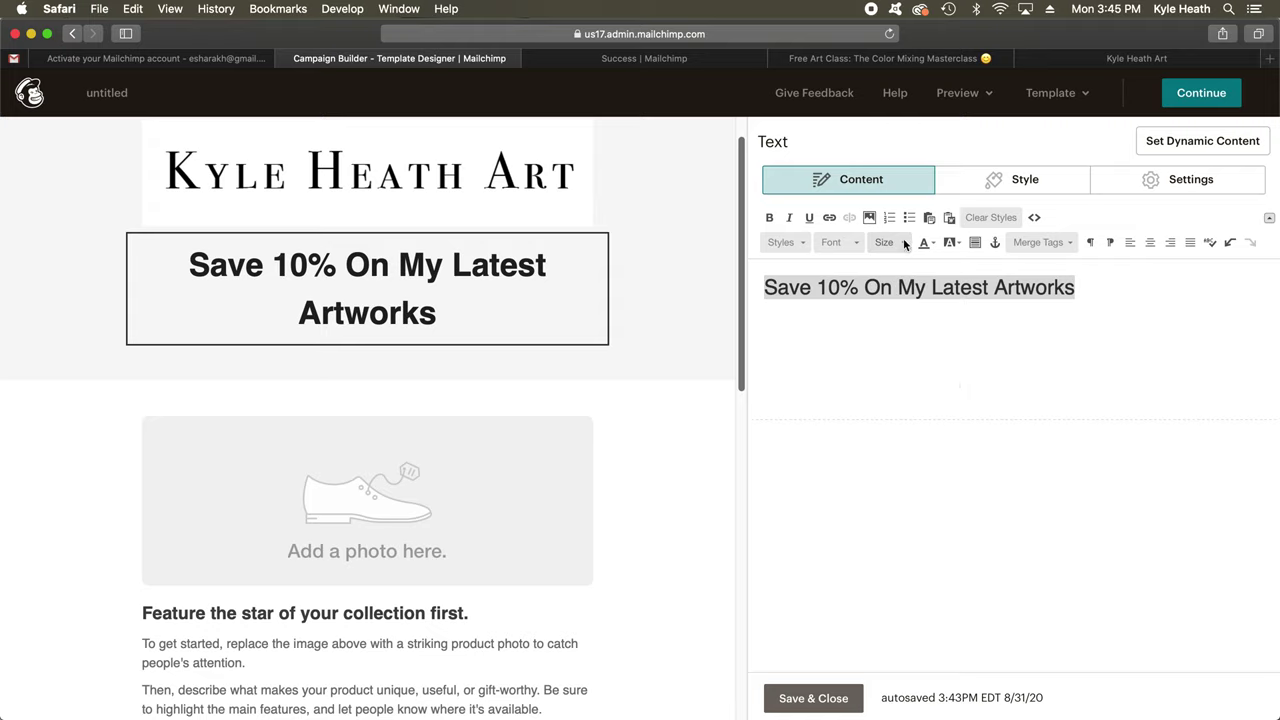
{"action": "left_click", "coordinate": [931, 243]}
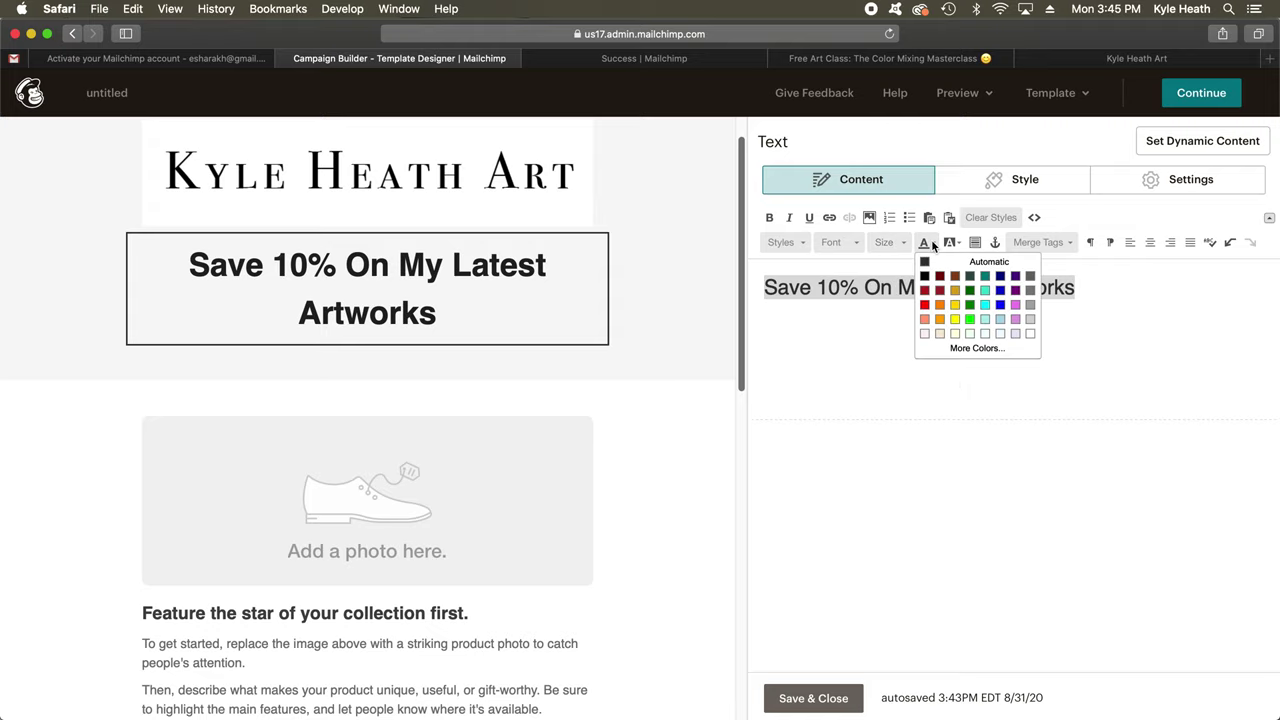
{"action": "left_click", "coordinate": [931, 241]}
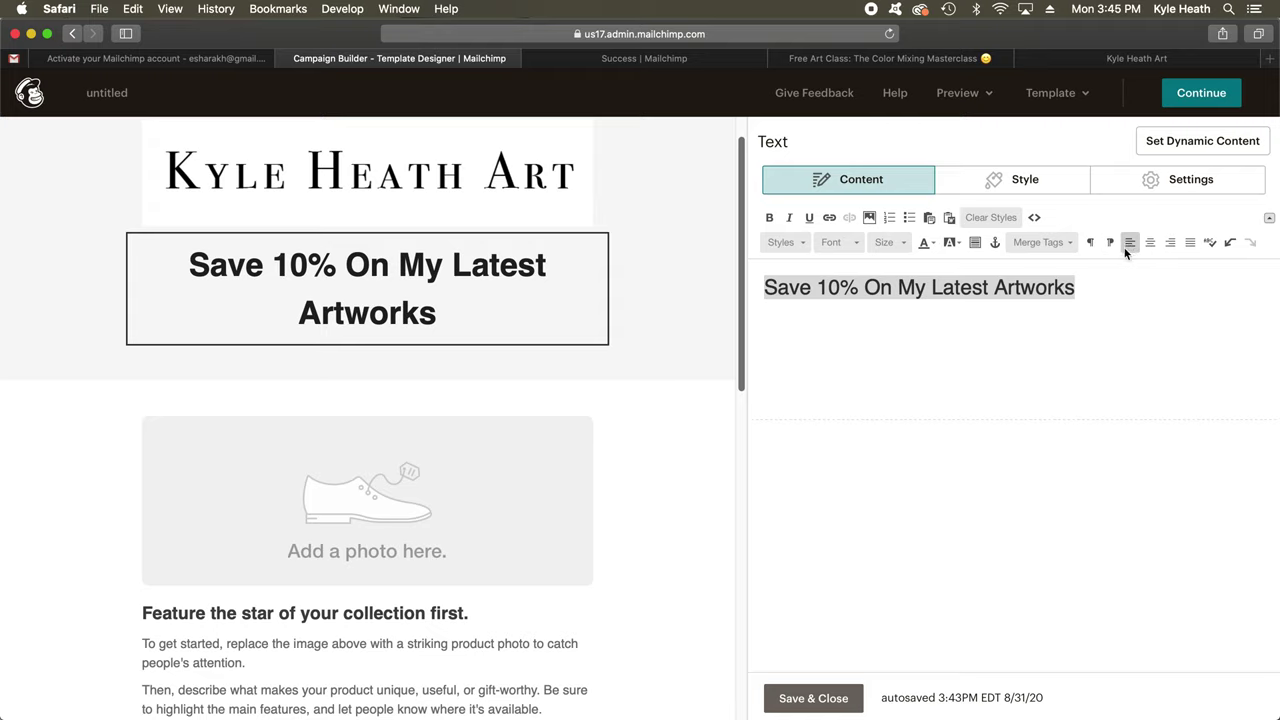
{"action": "left_click", "coordinate": [1098, 292]}
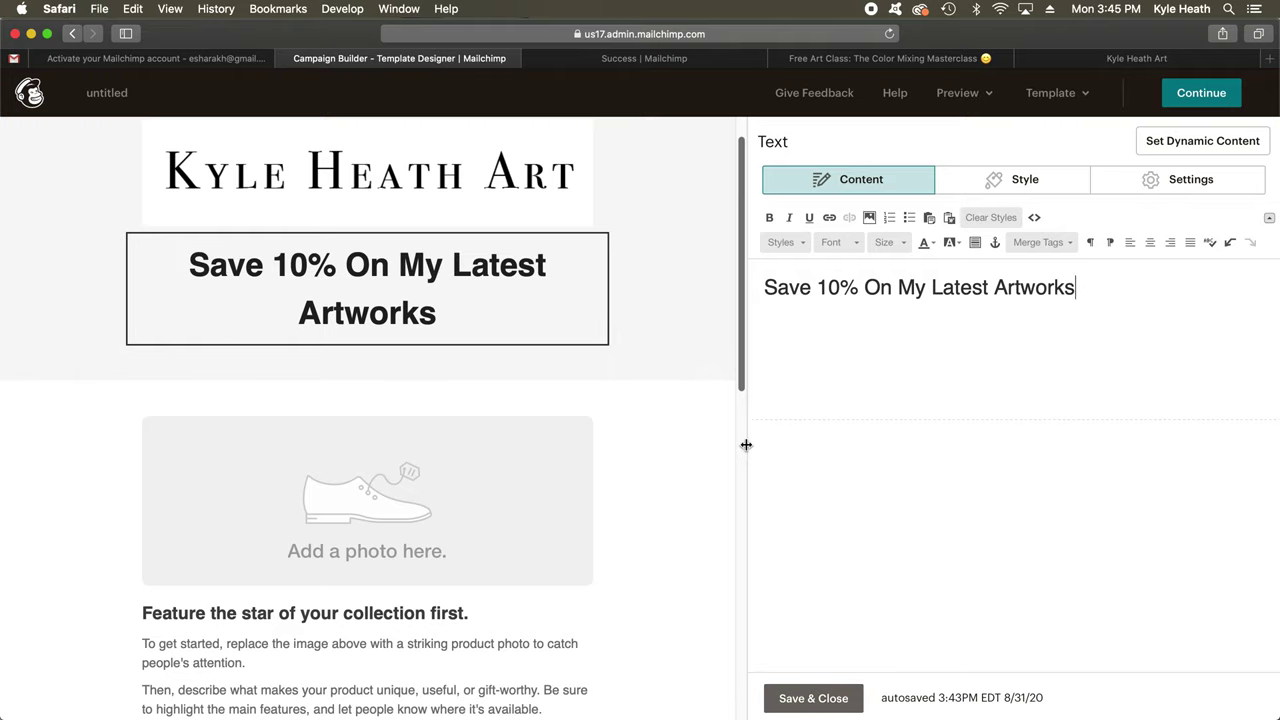
{"action": "left_click", "coordinate": [811, 697]}
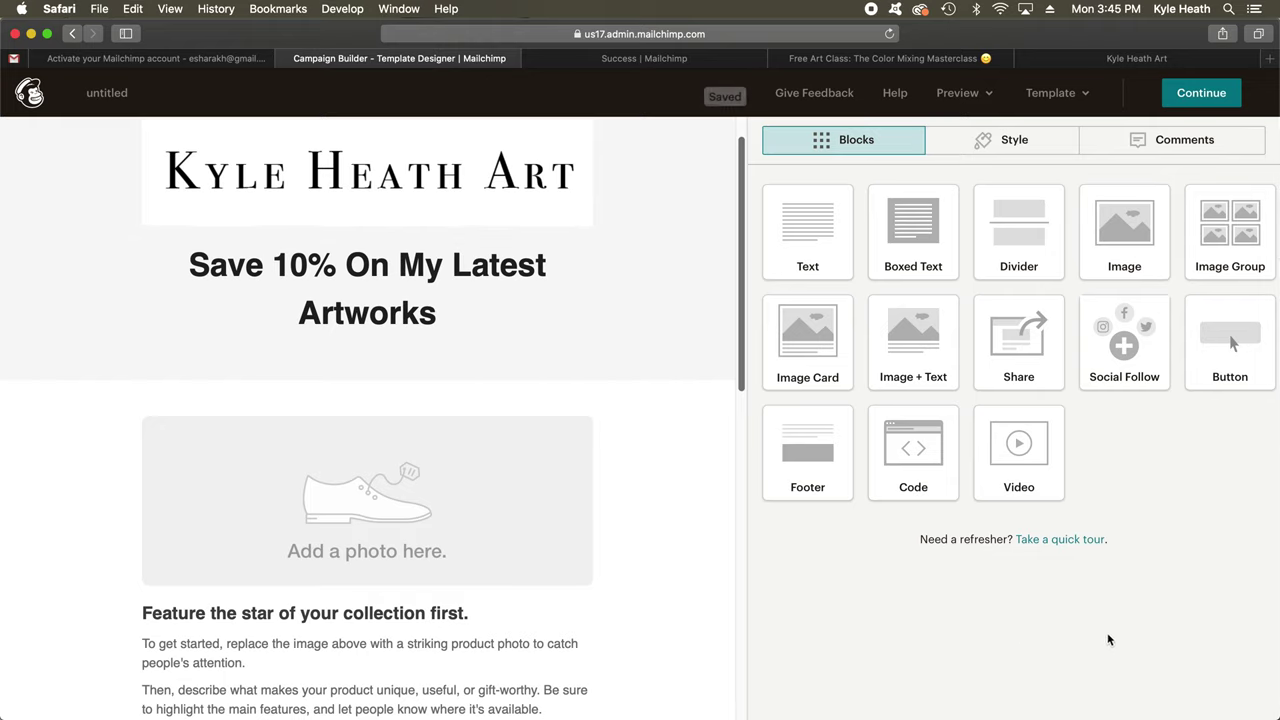
Open the 'Add a photo here' product image block in the Image panel
{"action": "scroll", "coordinate": [669, 430], "scroll_direction": "down", "scroll_amount": 2}
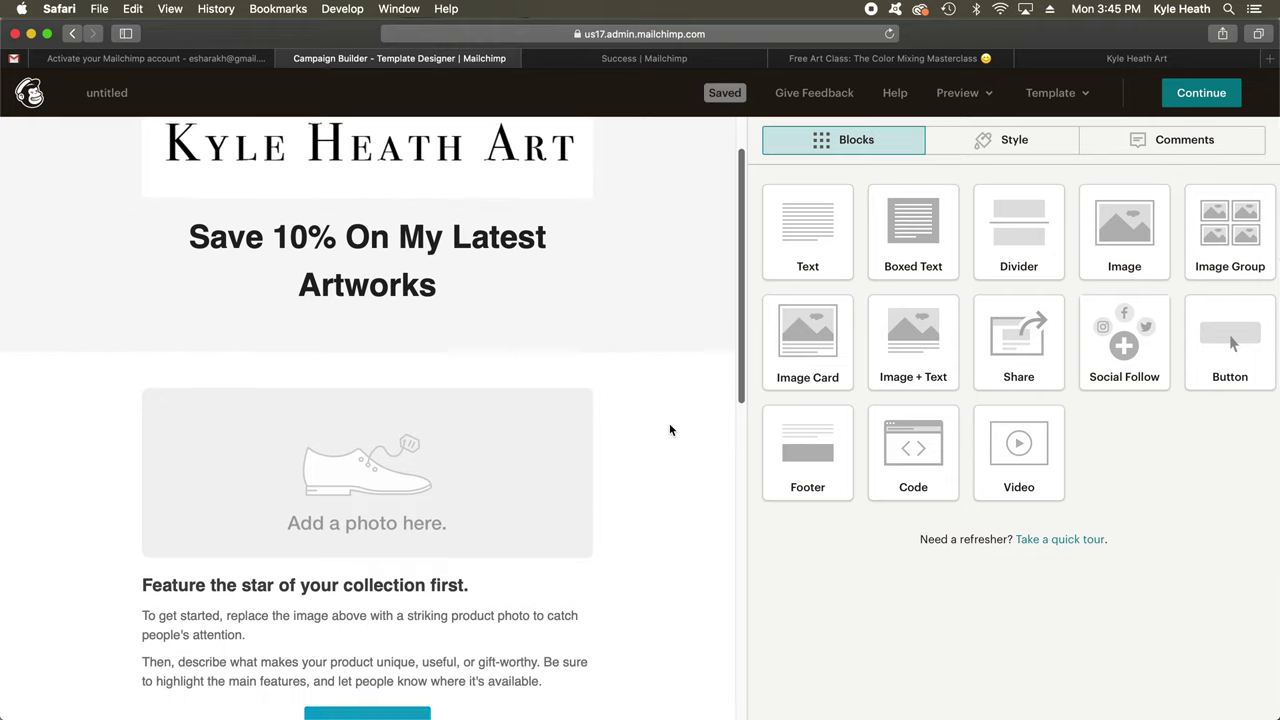
{"action": "left_click", "coordinate": [460, 419]}
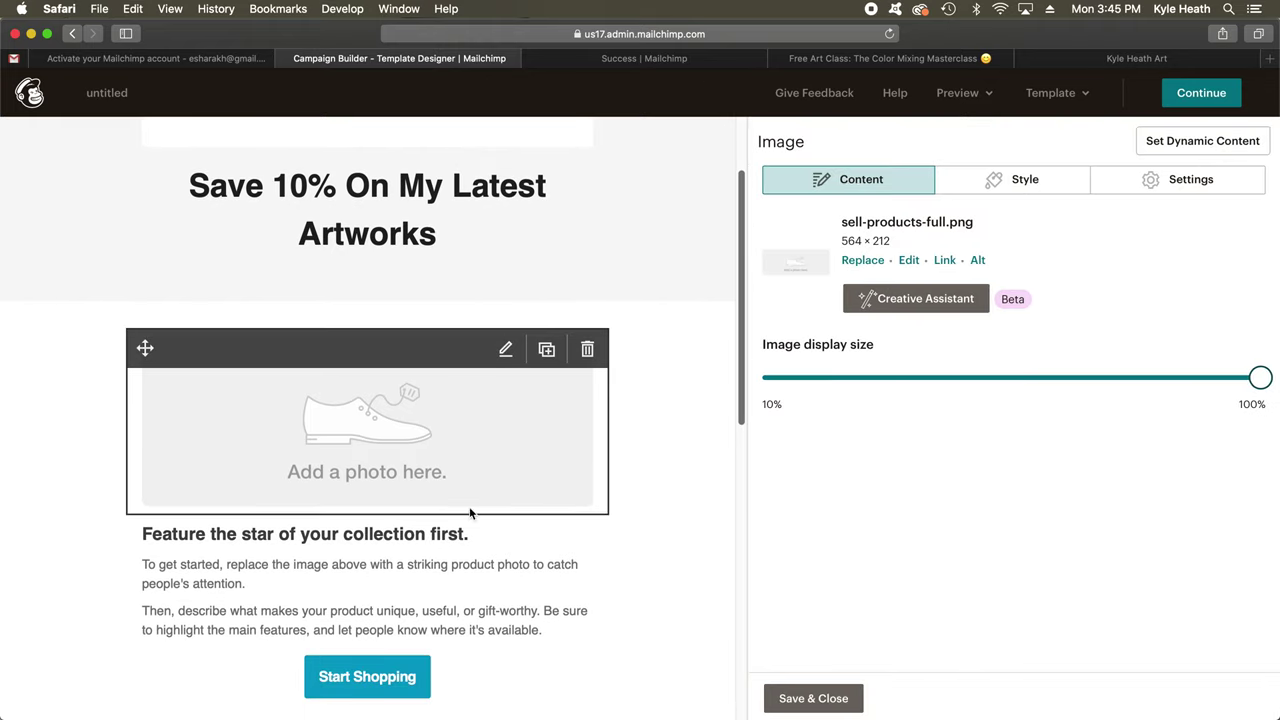
{"action": "scroll", "coordinate": [698, 493], "scroll_direction": "up", "scroll_amount": 2}
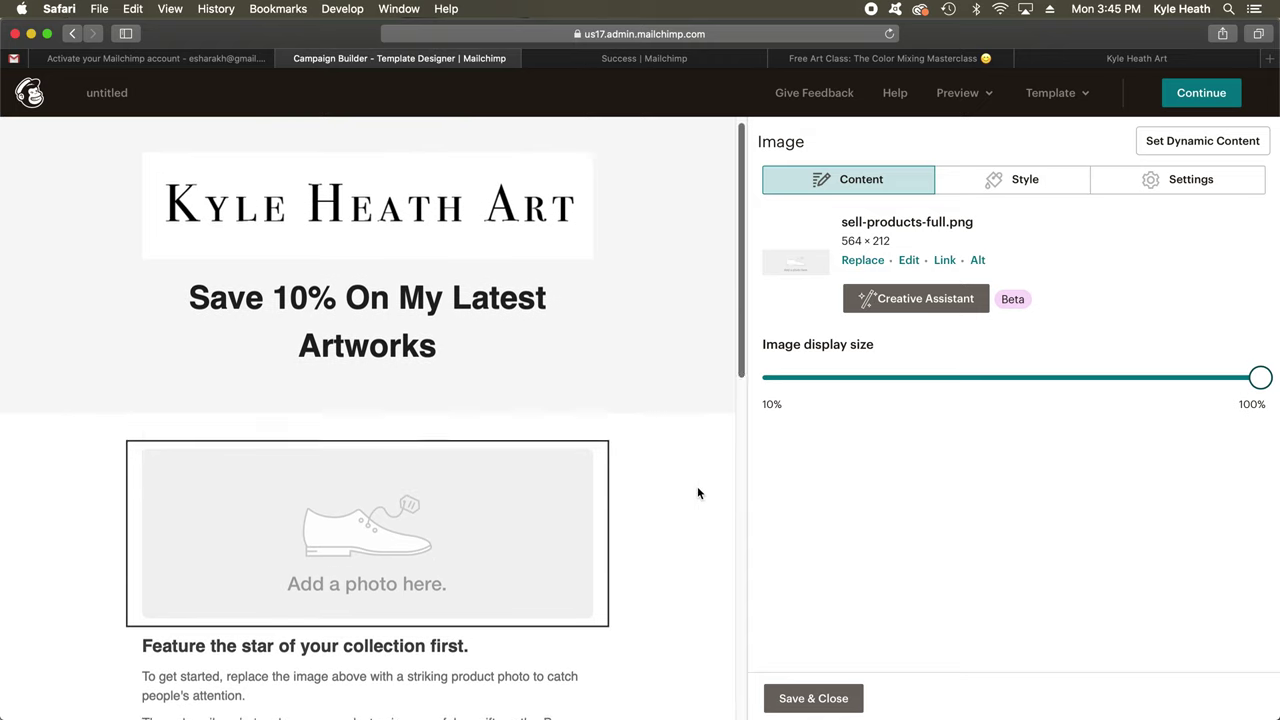
{"action": "scroll", "coordinate": [700, 497], "scroll_direction": "down", "scroll_amount": 1}
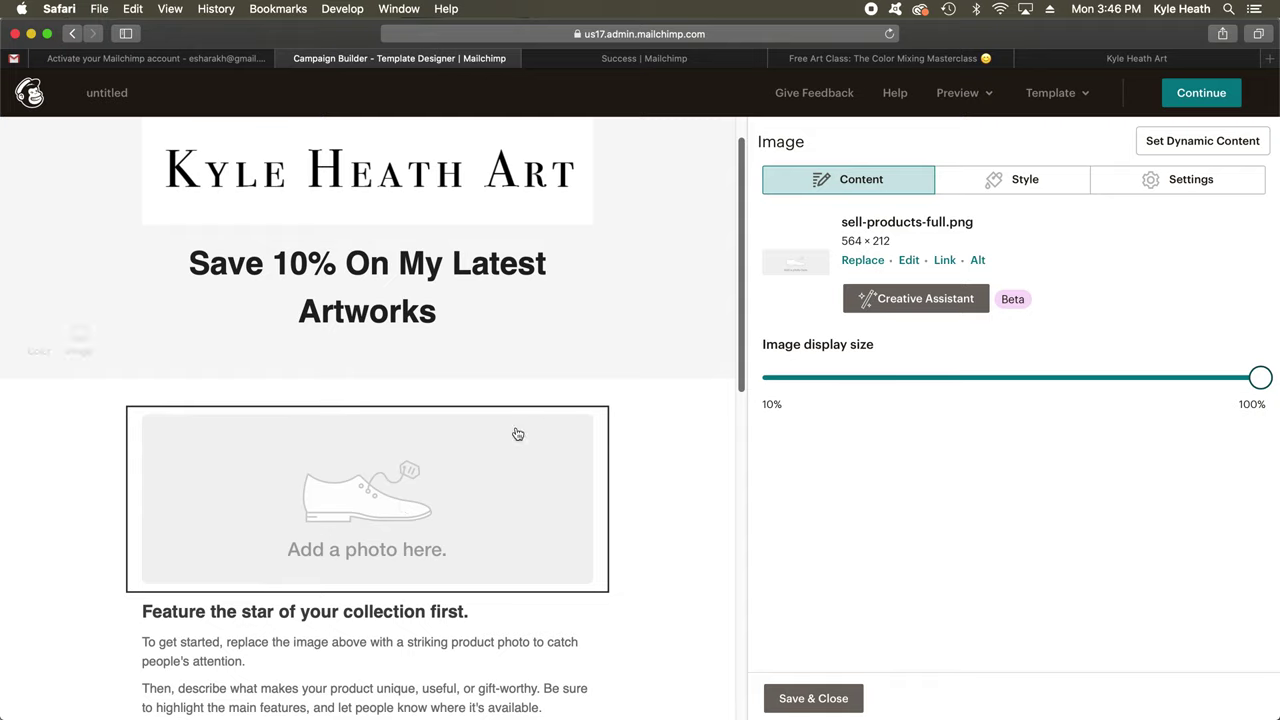
Swap the placeholder photo for peachessm.jpg, uploaded from the Art folder
{"action": "left_click", "coordinate": [850, 260]}
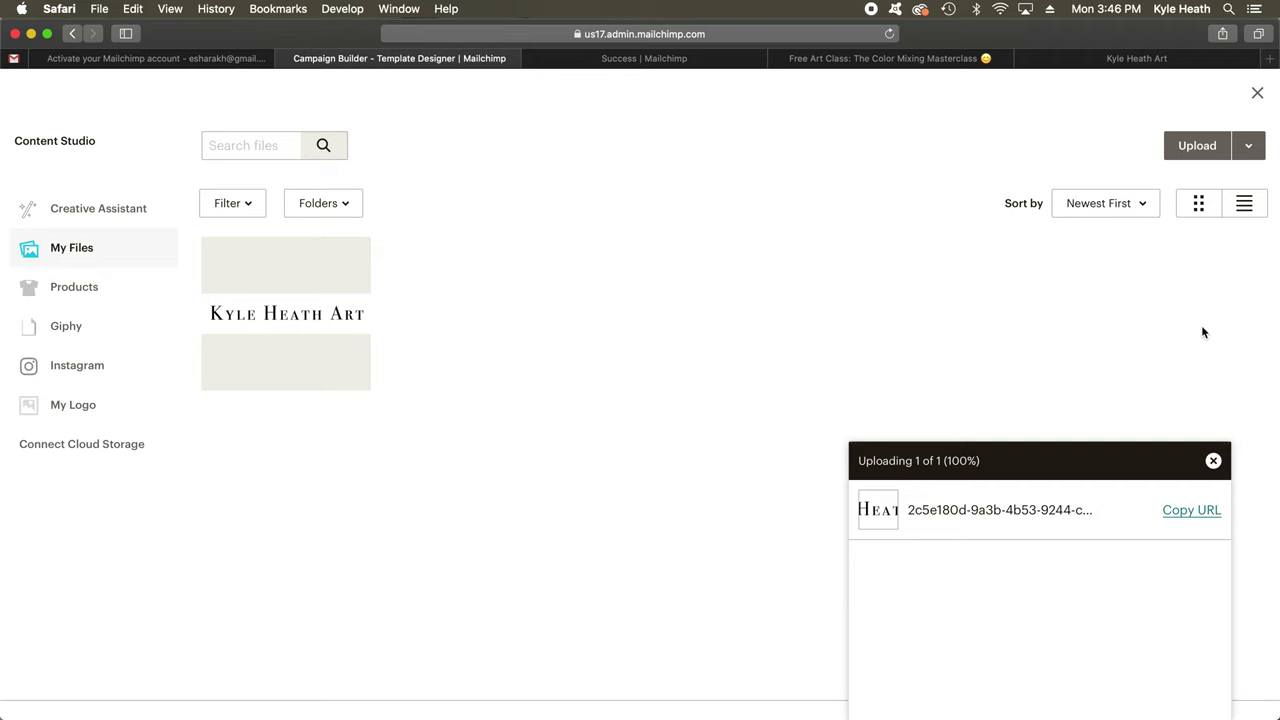
{"action": "left_click", "coordinate": [1197, 146]}
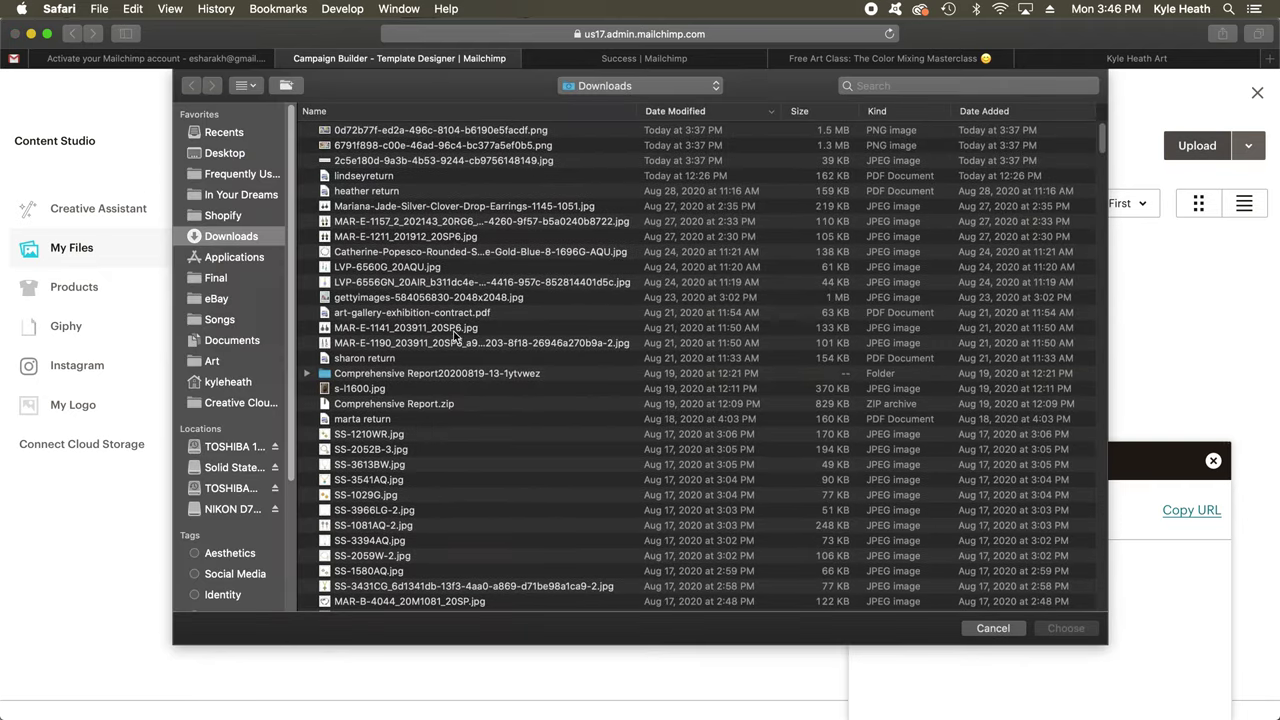
{"action": "left_click", "coordinate": [212, 361]}
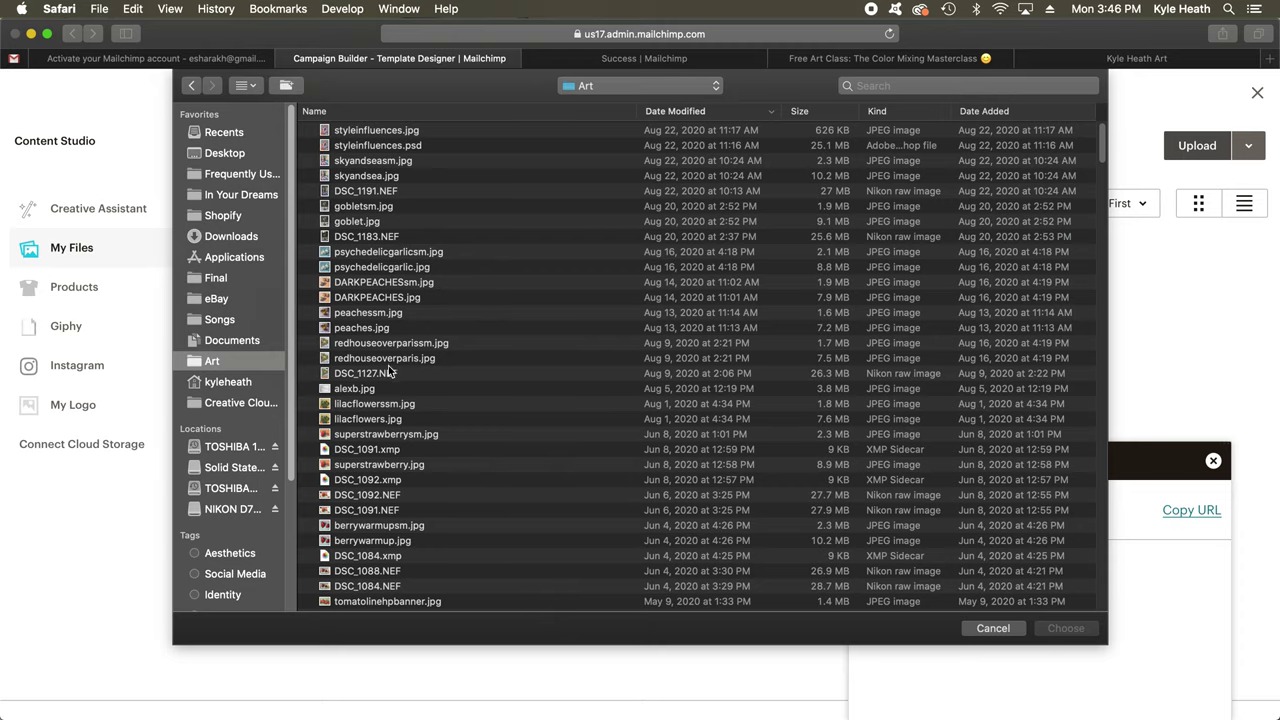
{"action": "left_click", "coordinate": [352, 316]}
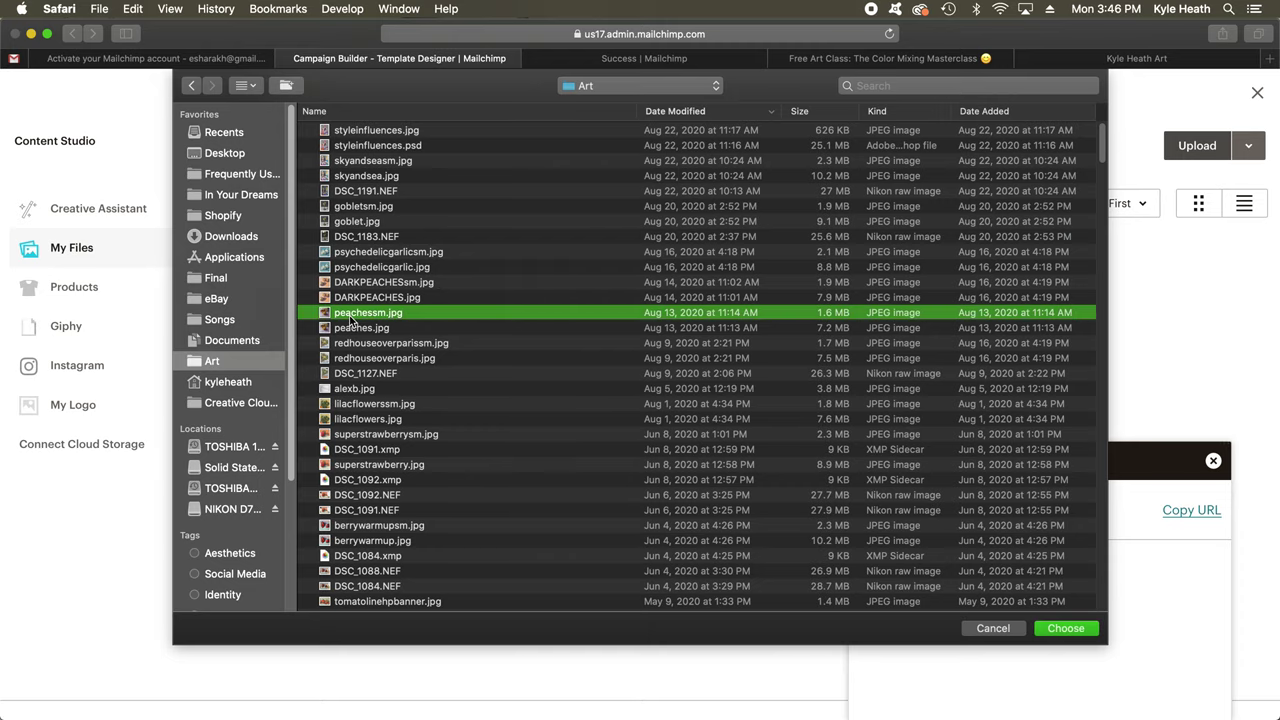
{"action": "key", "text": "Return"}
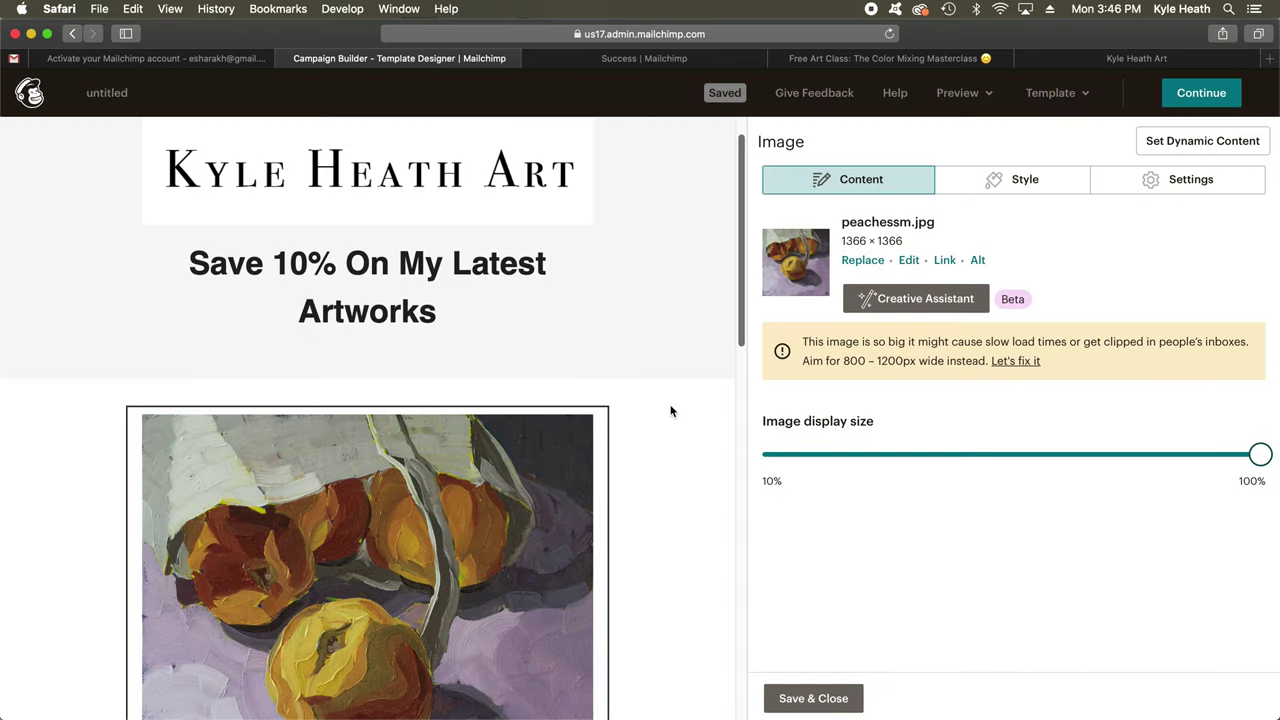
Crop peachessm.jpg to a locked 1200 × 1200 square and save it
{"action": "scroll", "coordinate": [674, 400], "scroll_direction": "down", "scroll_amount": 5}
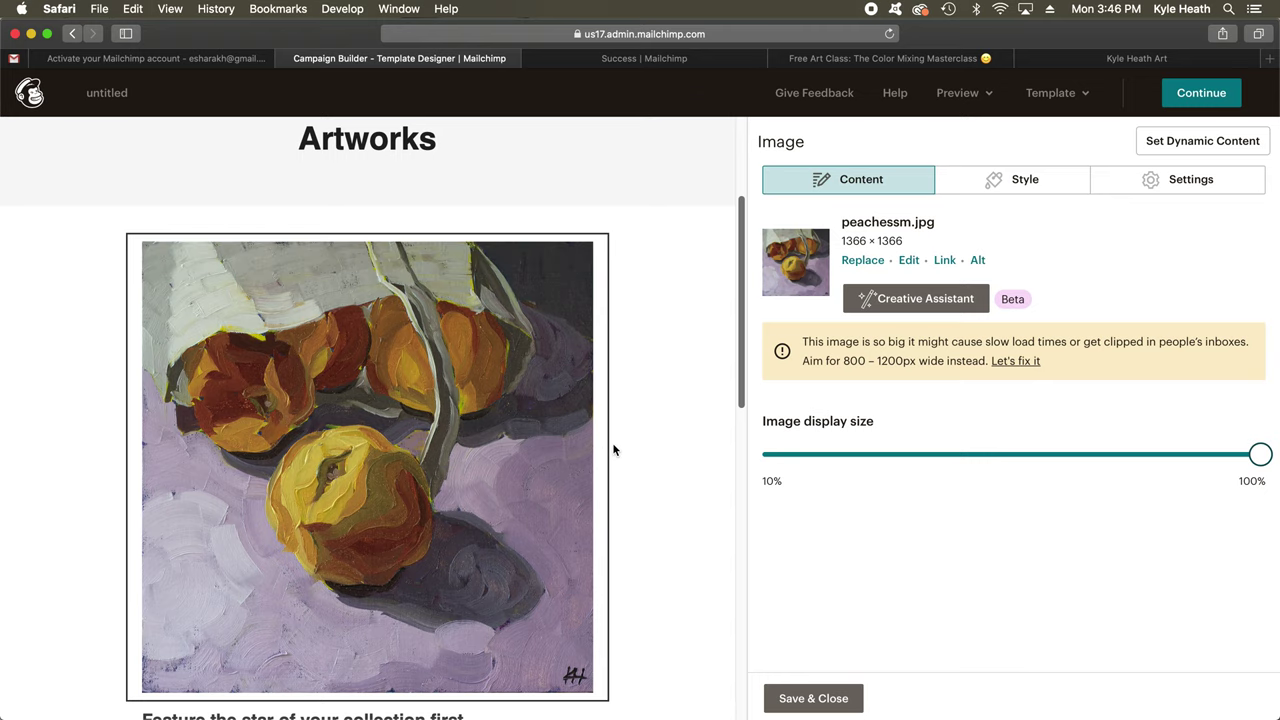
{"action": "scroll", "coordinate": [571, 460], "scroll_direction": "up", "scroll_amount": 3}
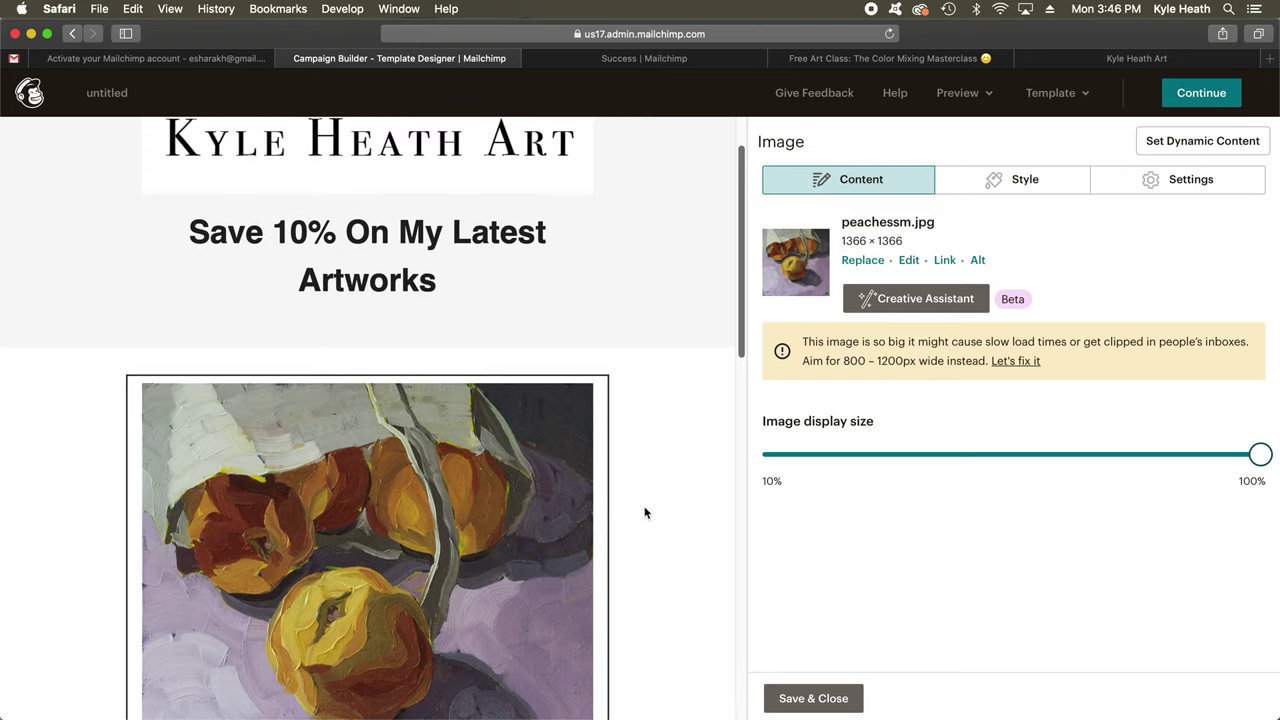
{"action": "scroll", "coordinate": [647, 514], "scroll_direction": "down", "scroll_amount": 5}
{"action": "scroll", "coordinate": [647, 514], "scroll_direction": "up", "scroll_amount": 2}
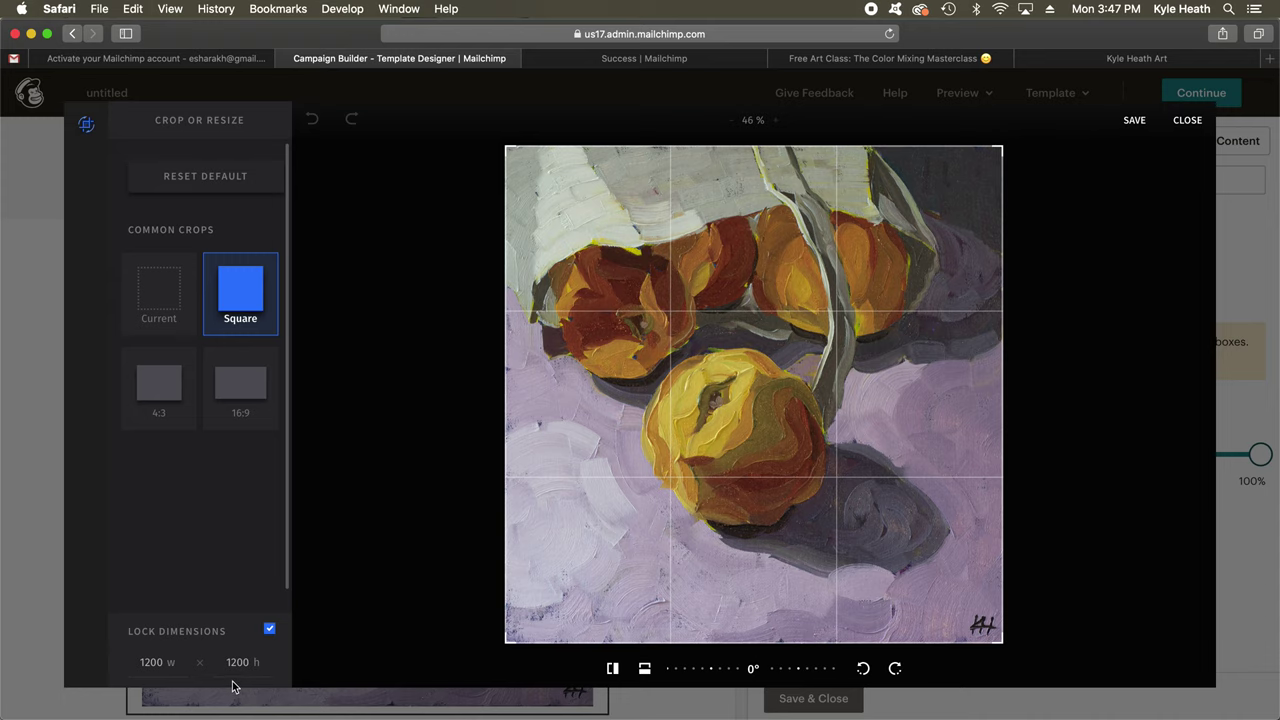
{"action": "left_click", "coordinate": [1133, 120]}
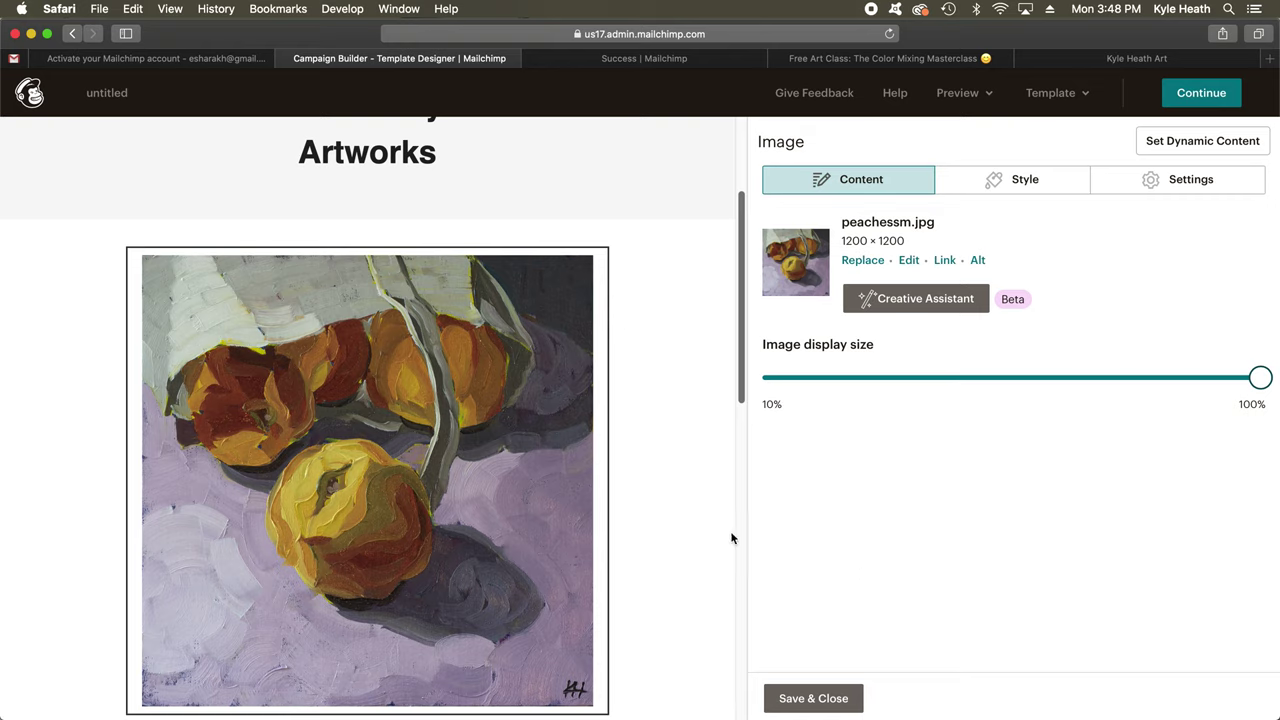
Reduce the peach painting's image display size to about 60%
{"action": "scroll", "coordinate": [630, 526], "scroll_direction": "up", "scroll_amount": 5}
{"action": "scroll", "coordinate": [377, 626], "scroll_direction": "down", "scroll_amount": 3}
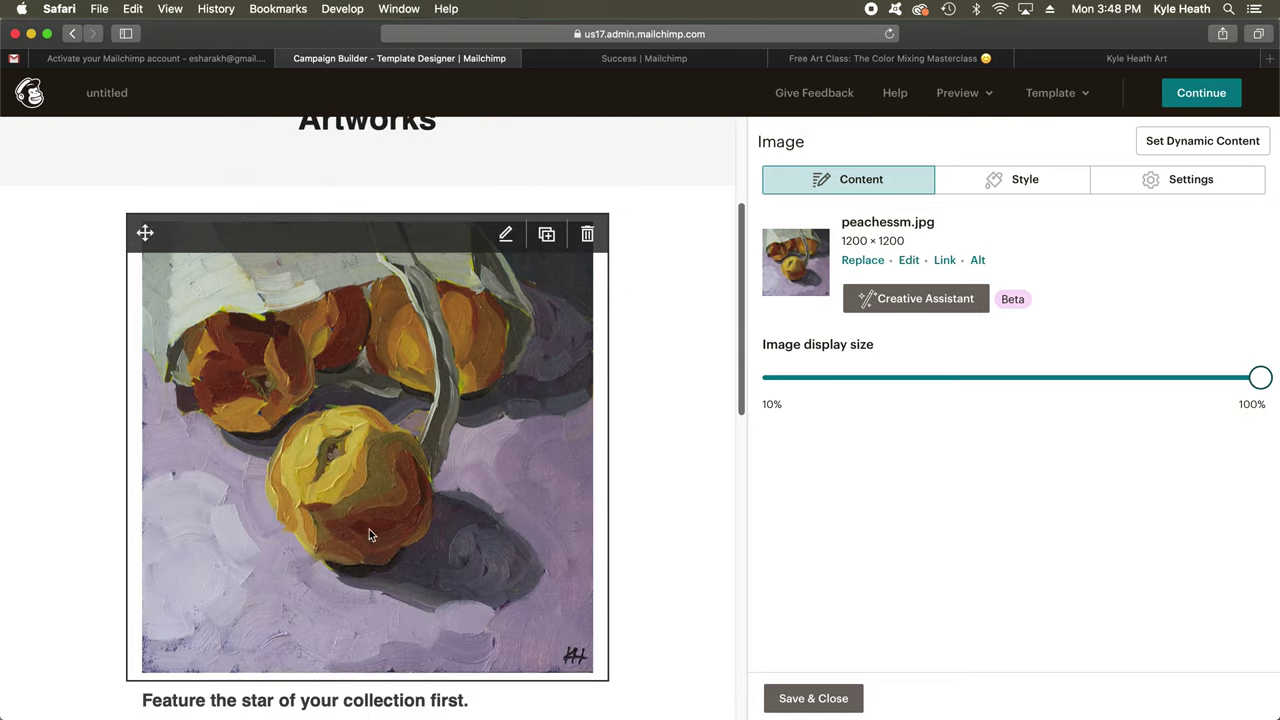
{"action": "scroll", "coordinate": [63, 258], "scroll_direction": "up", "scroll_amount": 3}
{"action": "mouse_move", "coordinate": [49, 327]}
{"action": "scroll", "coordinate": [50, 327], "scroll_direction": "down", "scroll_amount": 3}
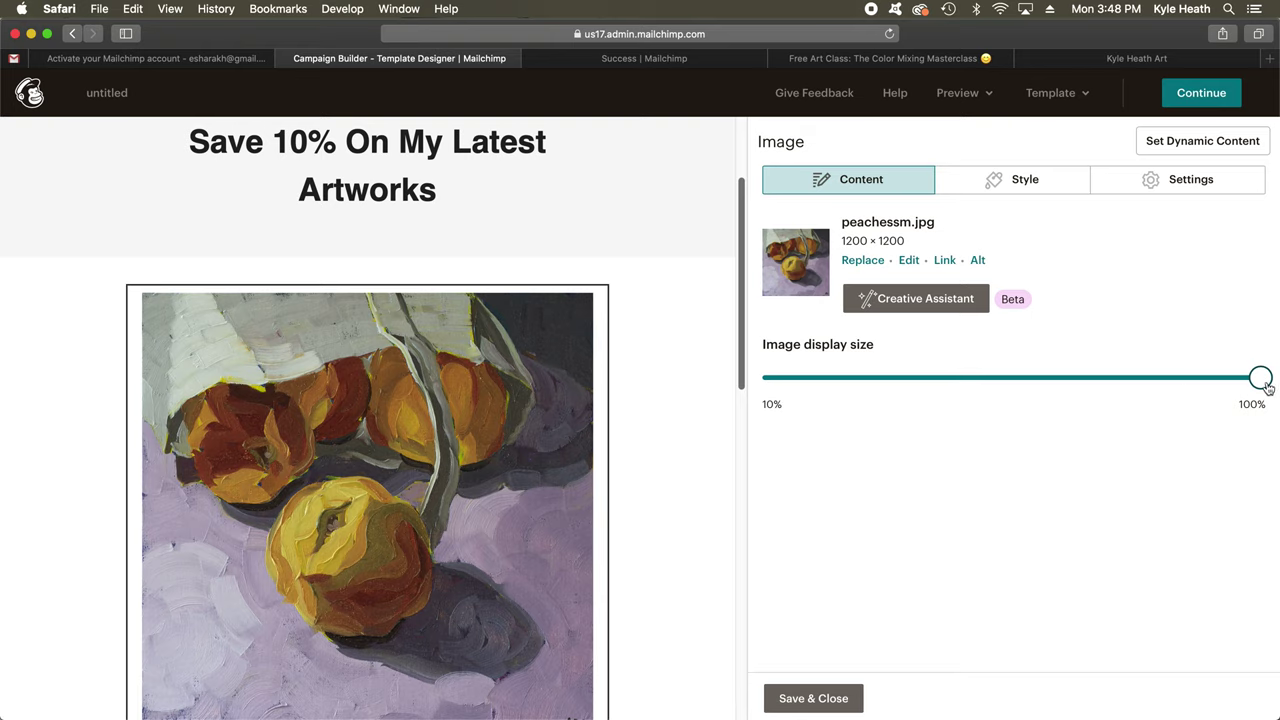
{"action": "left_click_drag", "start_coordinate": [1262, 380], "coordinate": [1069, 398]}
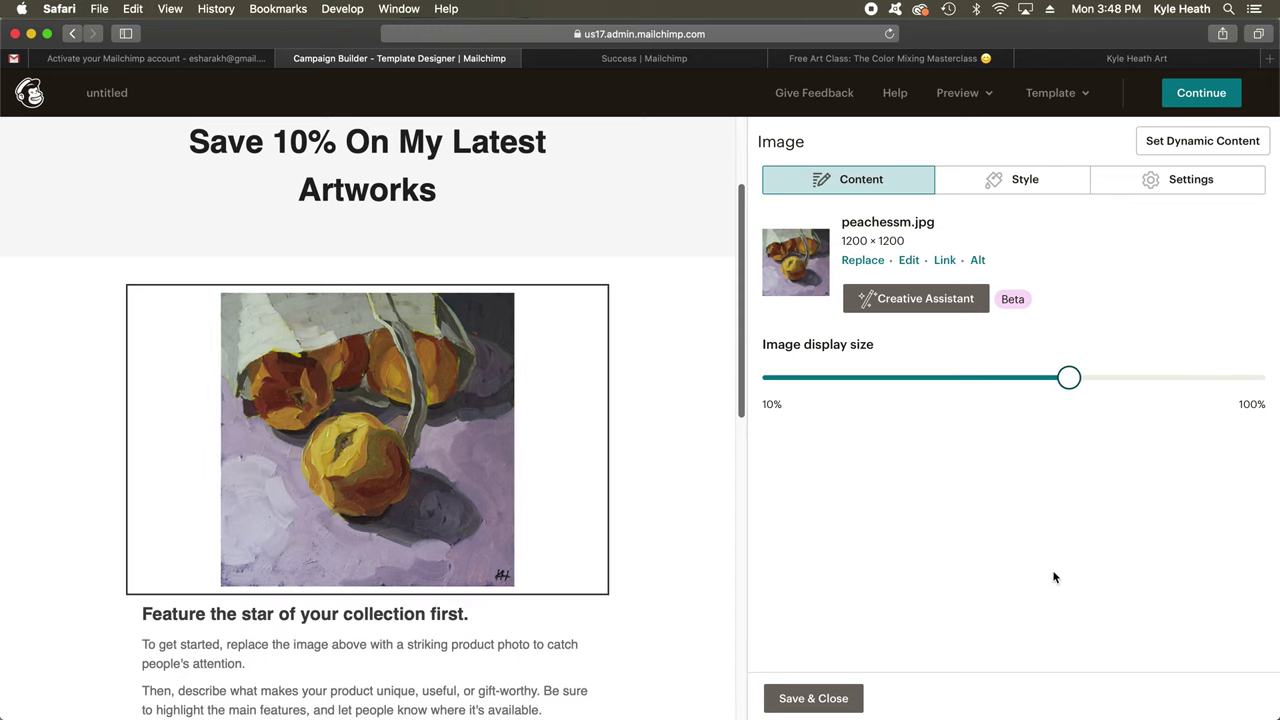
{"action": "scroll", "coordinate": [667, 540], "scroll_direction": "up", "scroll_amount": 3}
{"action": "scroll", "coordinate": [667, 540], "scroll_direction": "down", "scroll_amount": 3}
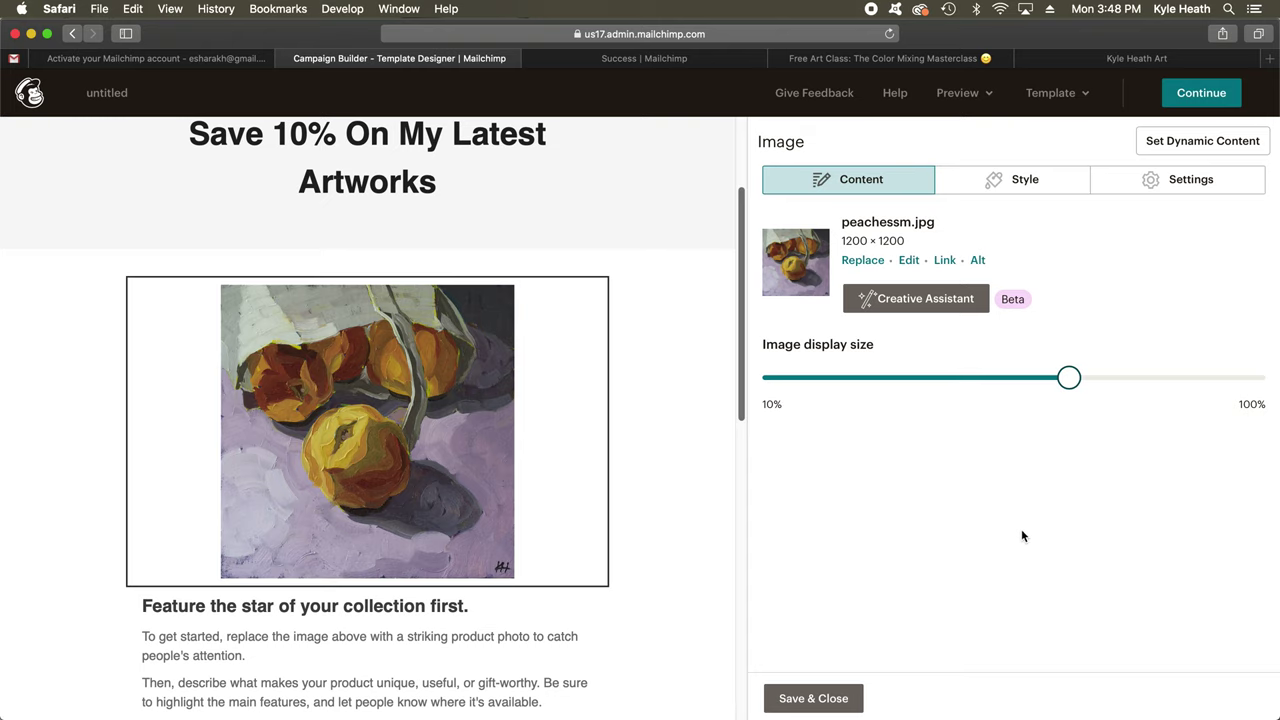
Save and close the image block editor
{"action": "left_click", "coordinate": [830, 697]}
{"action": "scroll", "coordinate": [720, 538], "scroll_direction": "up", "scroll_amount": 2}
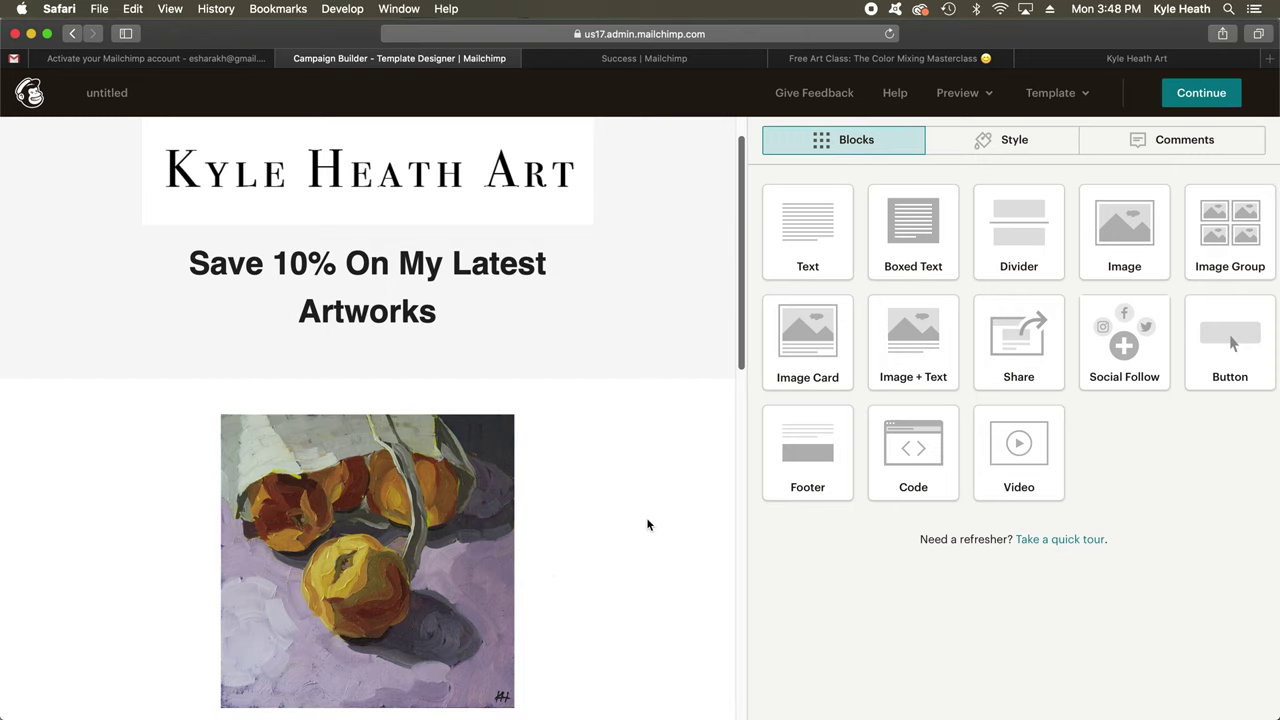
{"action": "scroll", "coordinate": [647, 524], "scroll_direction": "down", "scroll_amount": 2}
{"action": "scroll", "coordinate": [703, 540], "scroll_direction": "down", "scroll_amount": 3}
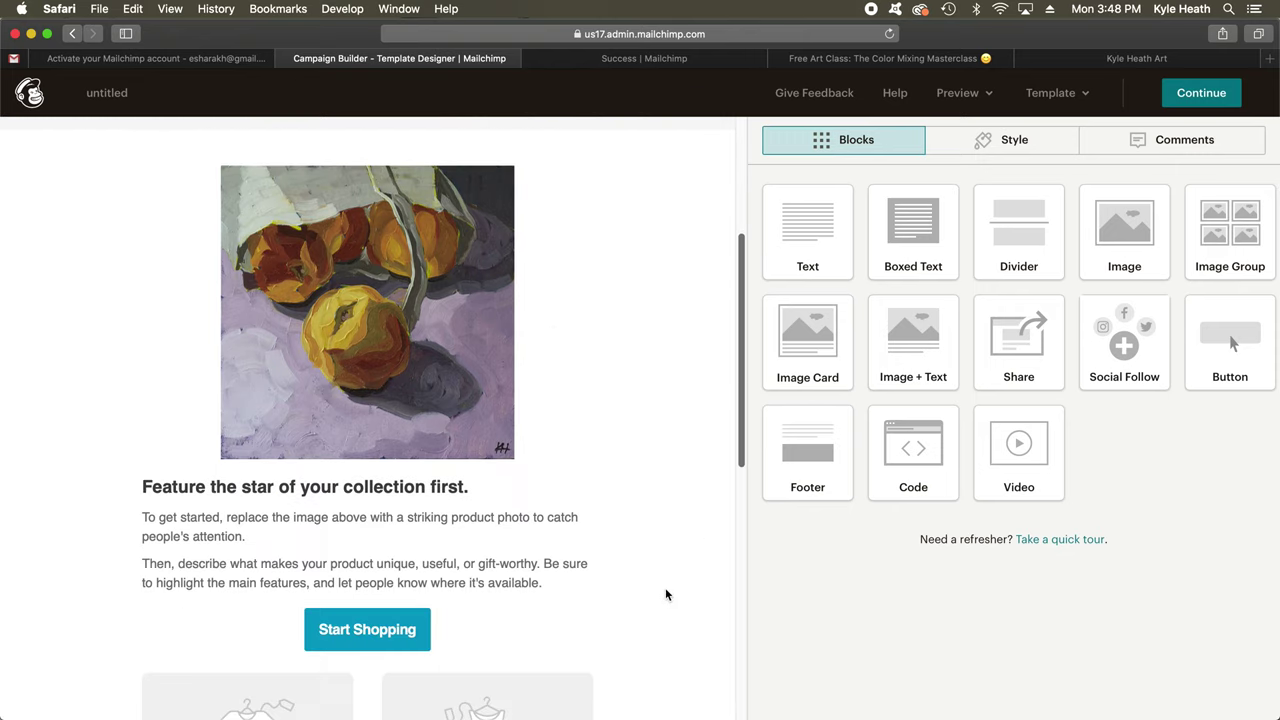
{"action": "scroll", "coordinate": [666, 590], "scroll_direction": "down", "scroll_amount": 2}
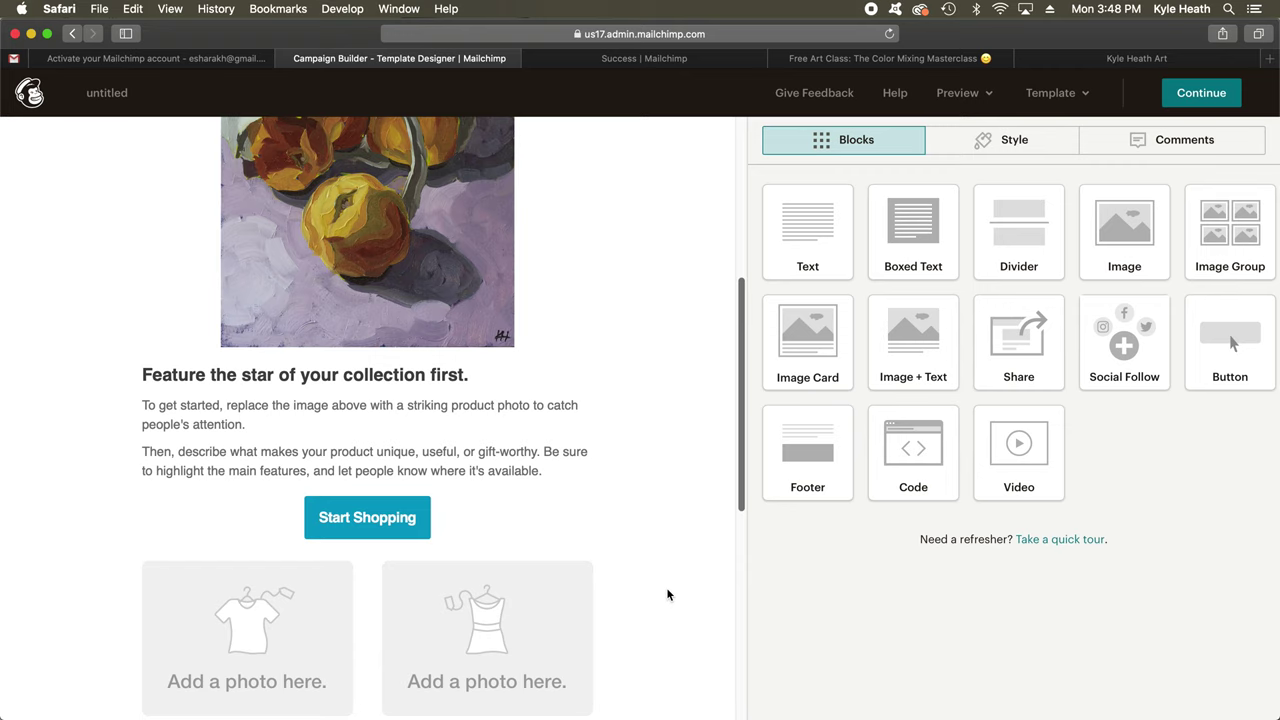
Retitle the feature text block under the painting 'Beautify Your Home For A Great Price!'
{"action": "left_click", "coordinate": [269, 408]}
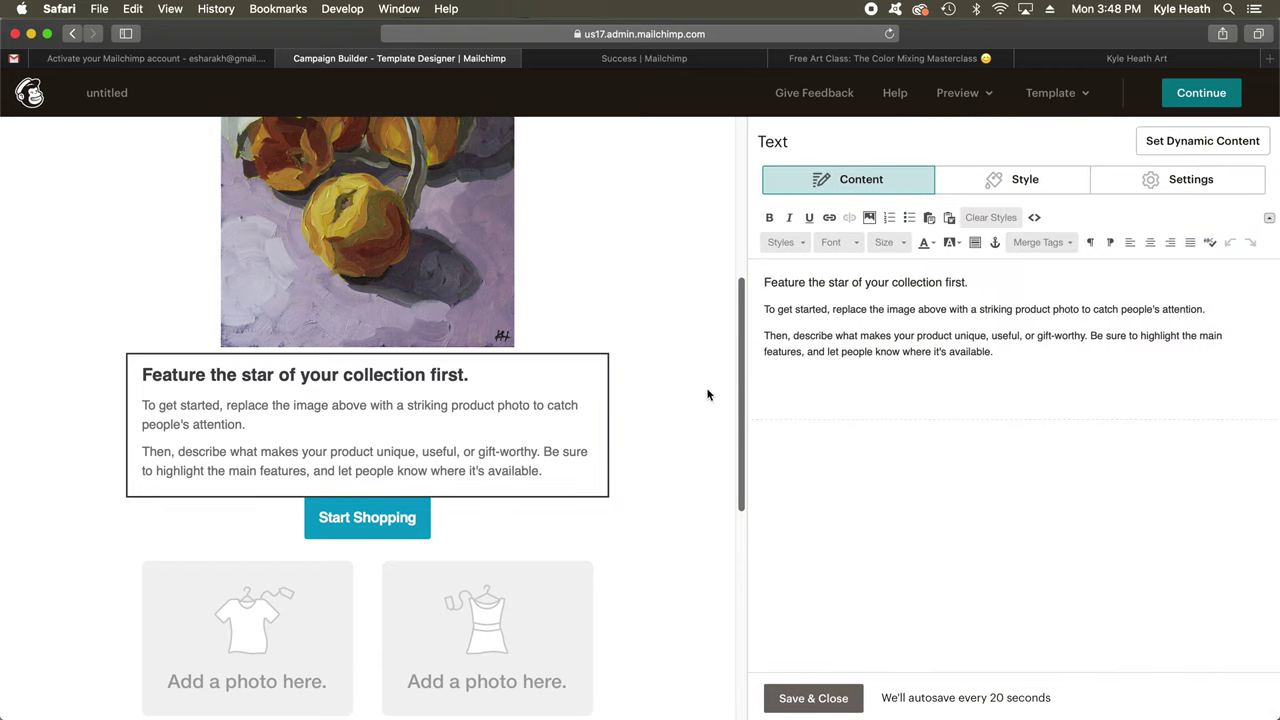
{"action": "scroll", "coordinate": [706, 400], "scroll_direction": "up", "scroll_amount": 1}
{"action": "scroll", "coordinate": [659, 396], "scroll_direction": "up", "scroll_amount": 2}
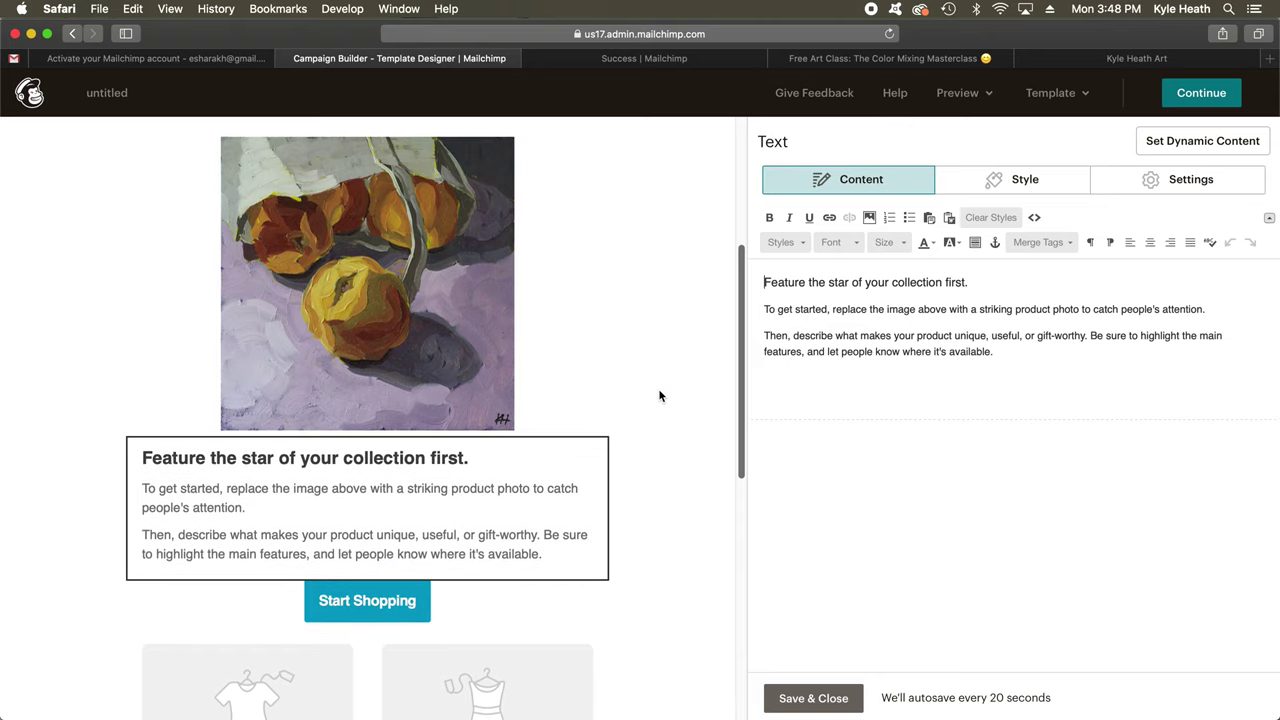
{"action": "scroll", "coordinate": [662, 394], "scroll_direction": "up", "scroll_amount": 3}
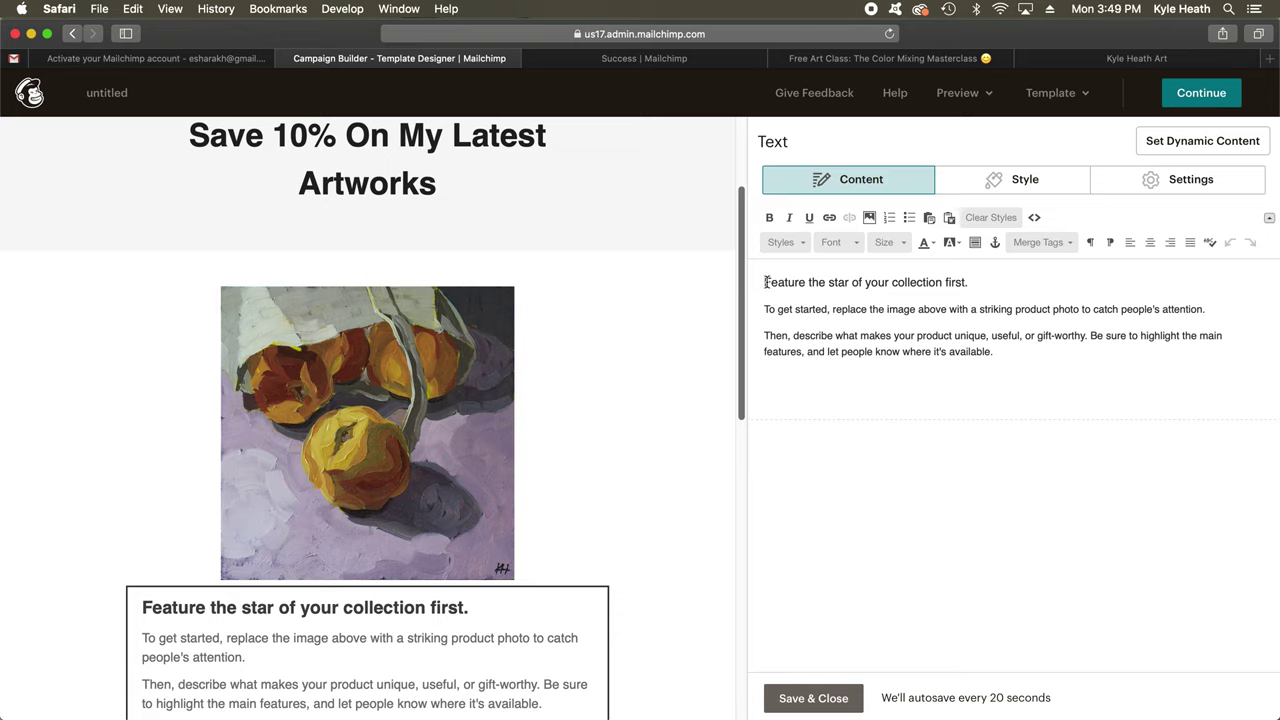
{"action": "left_click_drag", "start_coordinate": [764, 282], "coordinate": [976, 282]}
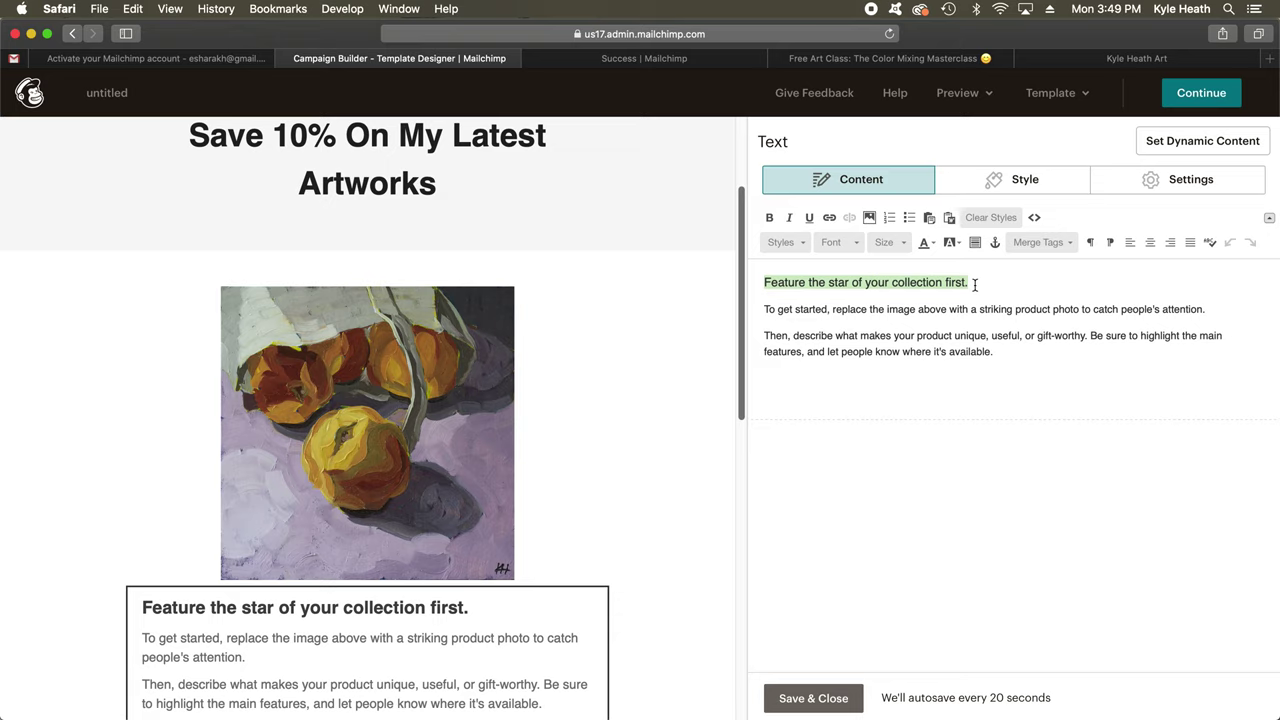
{"action": "type", "text": "Beautifu"}
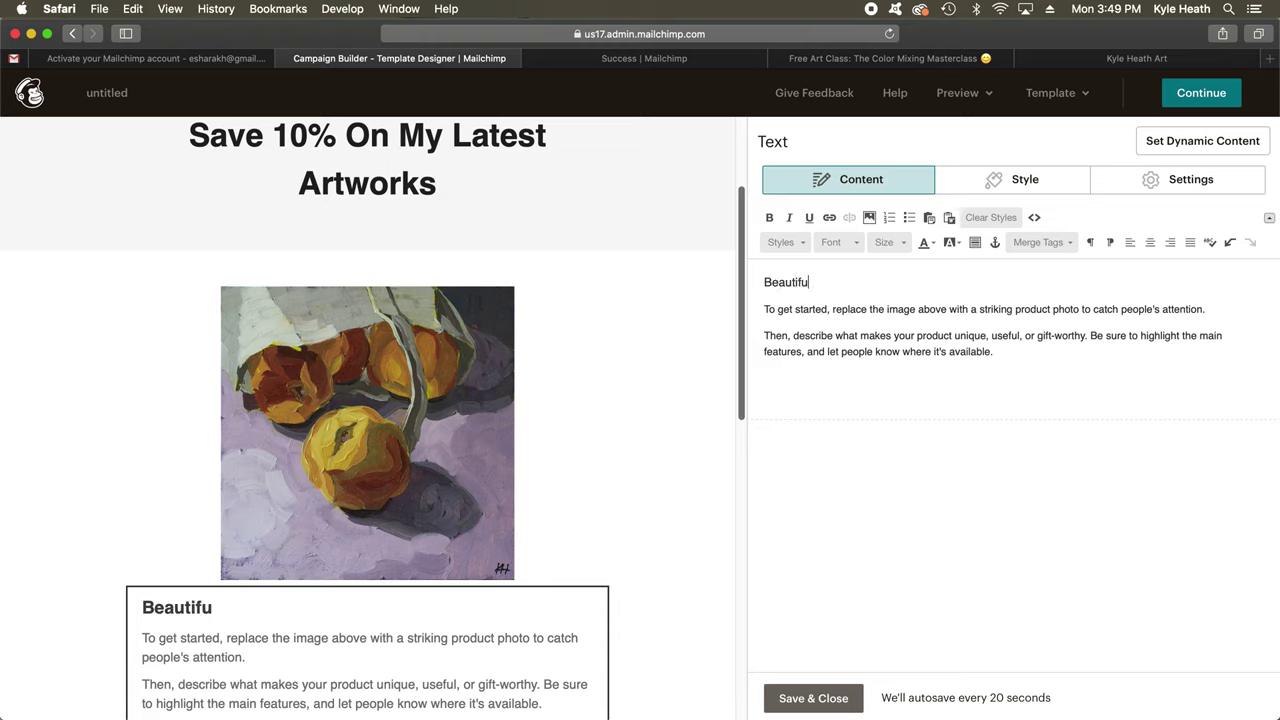
{"action": "key", "text": "BackSpace"}
{"action": "type", "text": "y Your Home"}
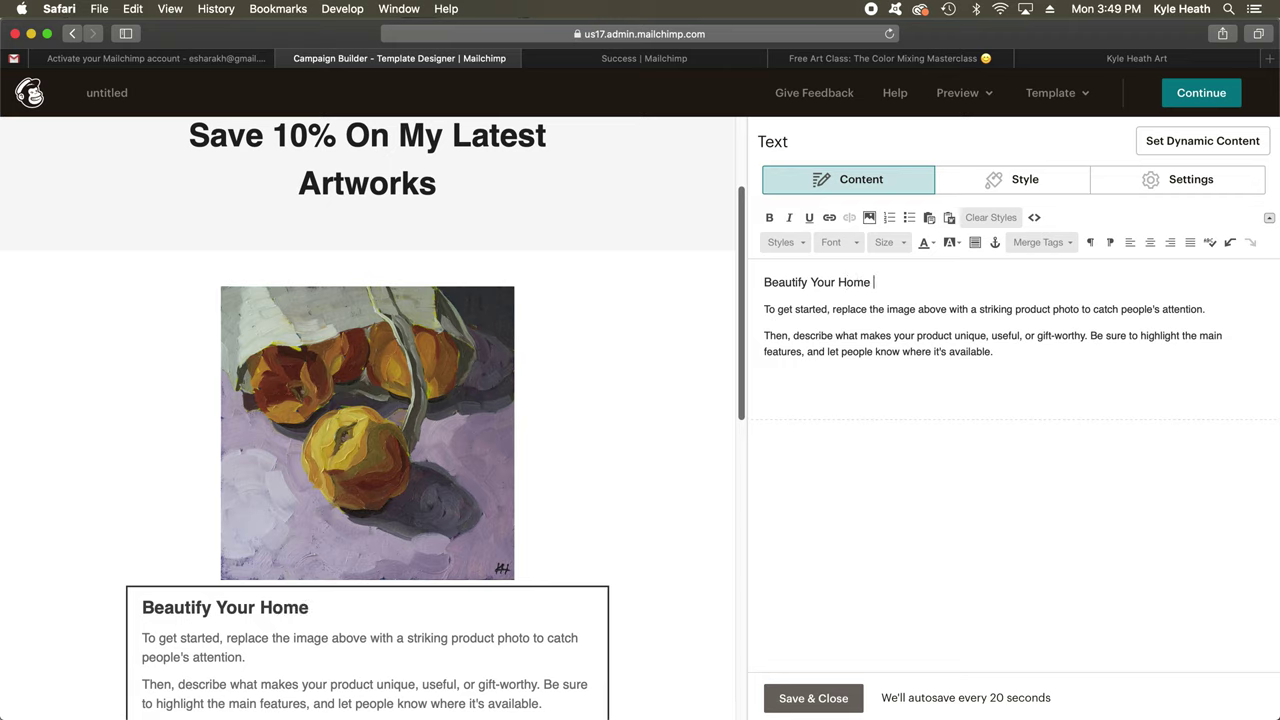
{"action": "type", "text": "For A Great Price"}
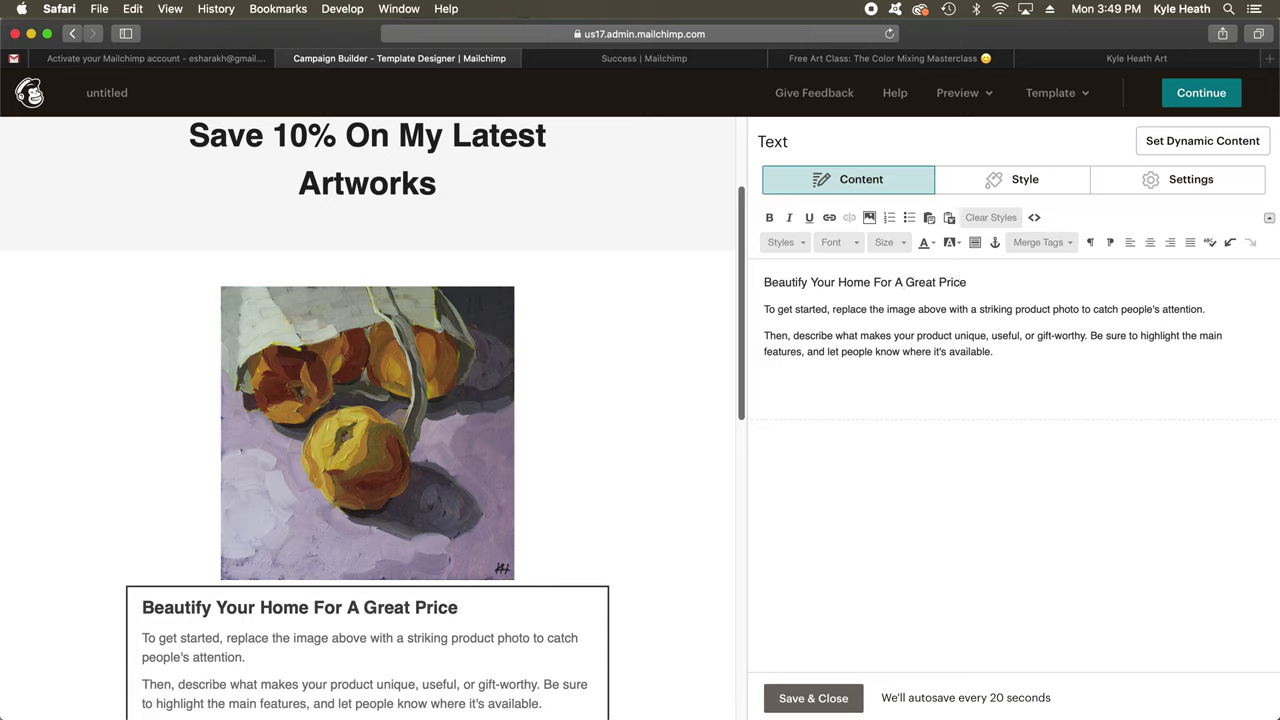
{"action": "type", "text": "!"}
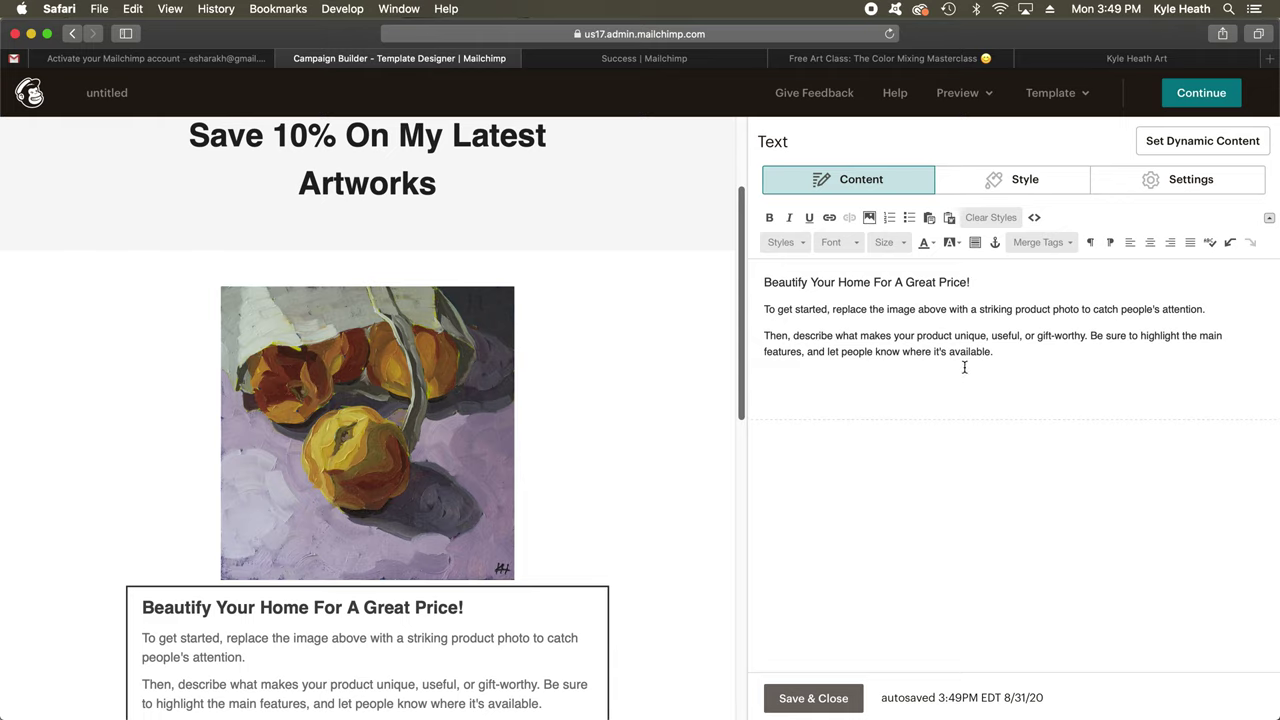
Replace both body paragraphs with 'Hey There, Happy Collectors! For this week, save 10% on all my artwork.'
{"action": "left_click_drag", "start_coordinate": [998, 352], "coordinate": [764, 314]}
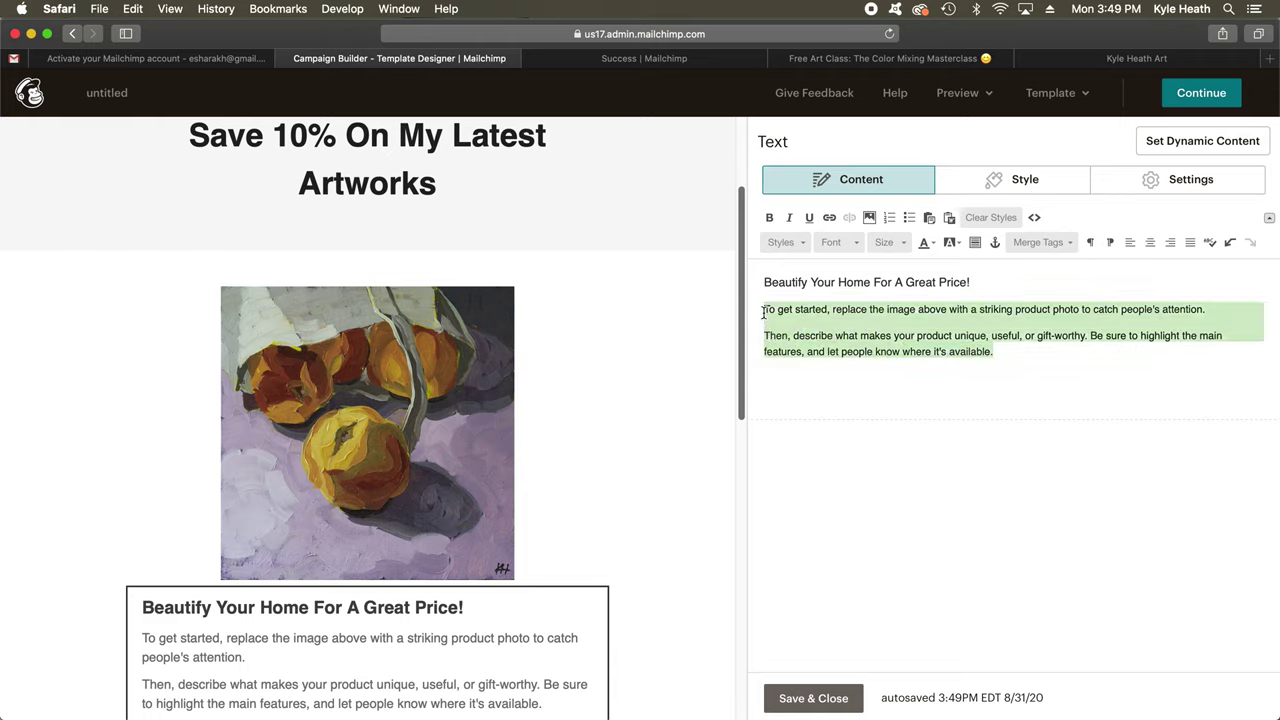
{"action": "key", "text": "BackSpace"}
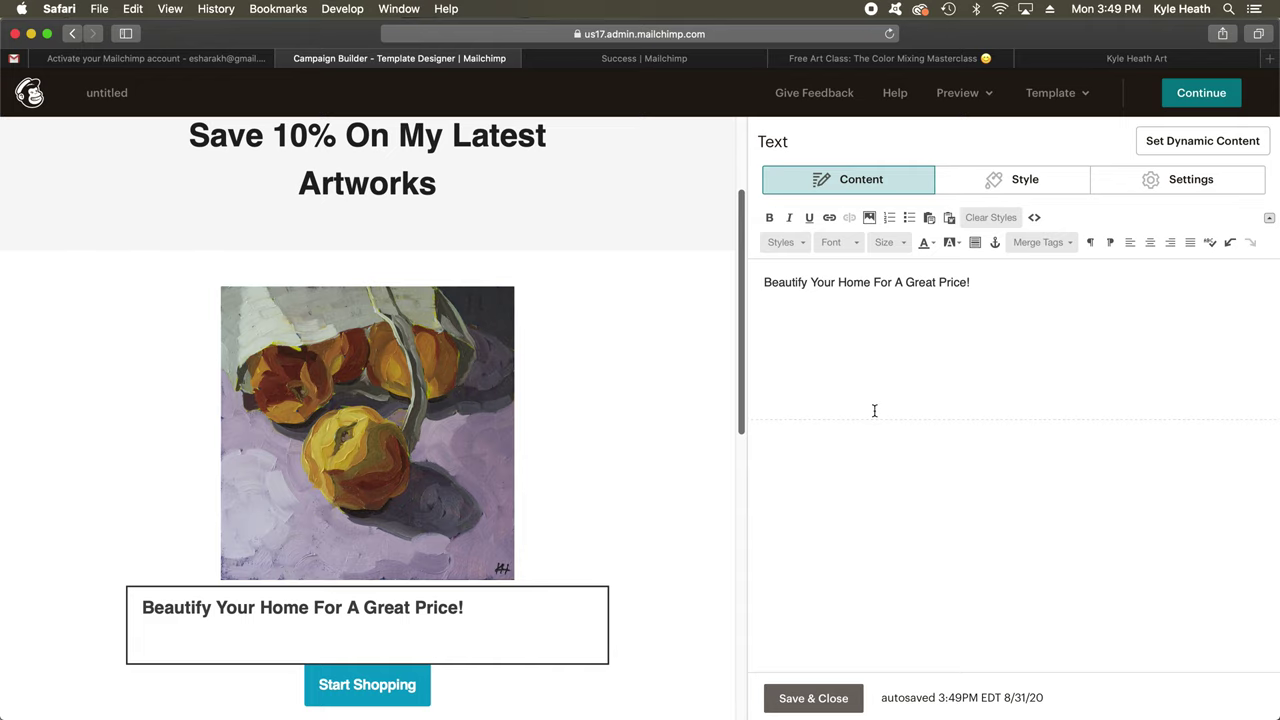
{"action": "scroll", "coordinate": [669, 470], "scroll_direction": "down", "scroll_amount": 3}
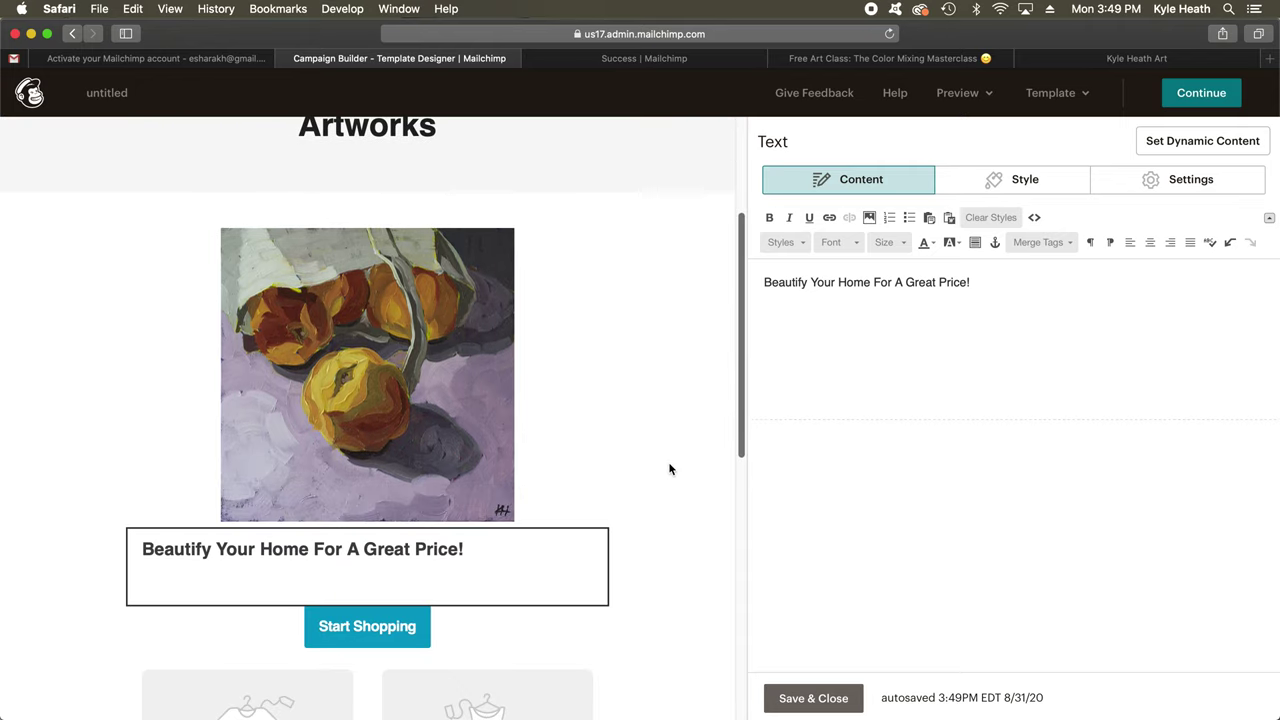
{"action": "scroll", "coordinate": [690, 461], "scroll_direction": "down", "scroll_amount": 1}
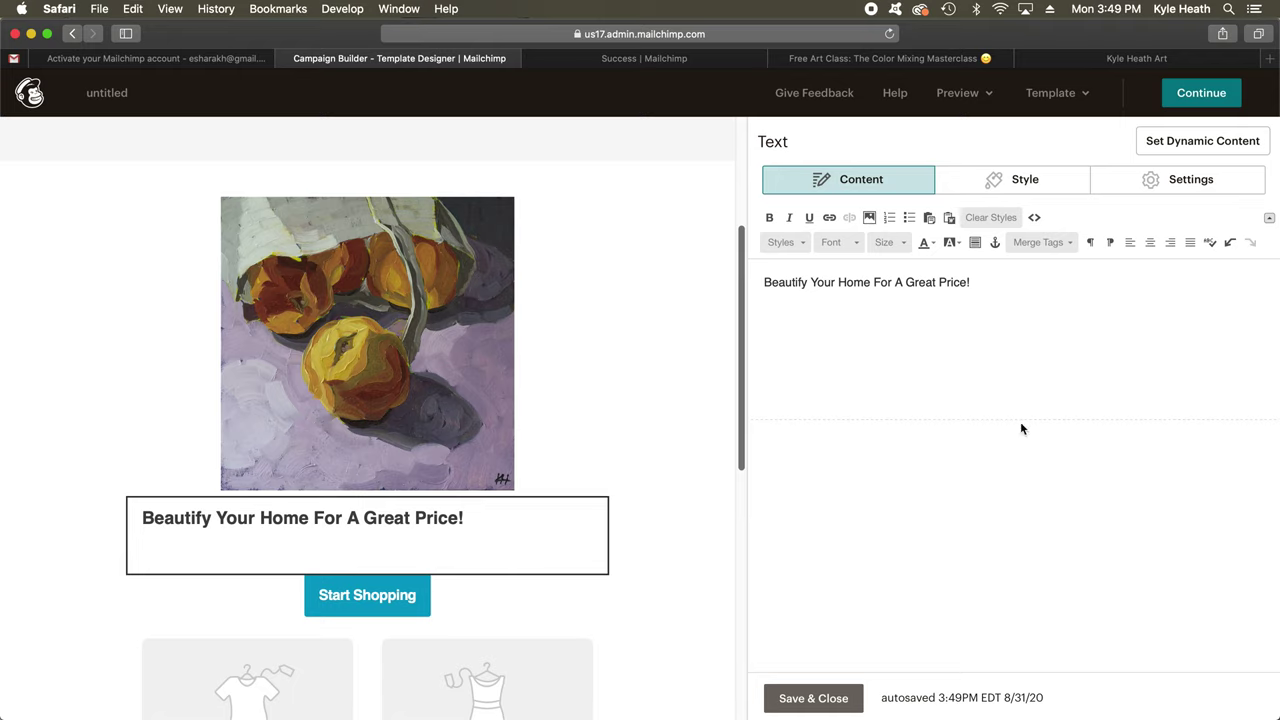
{"action": "type", "text": "Hey There, Happy"}
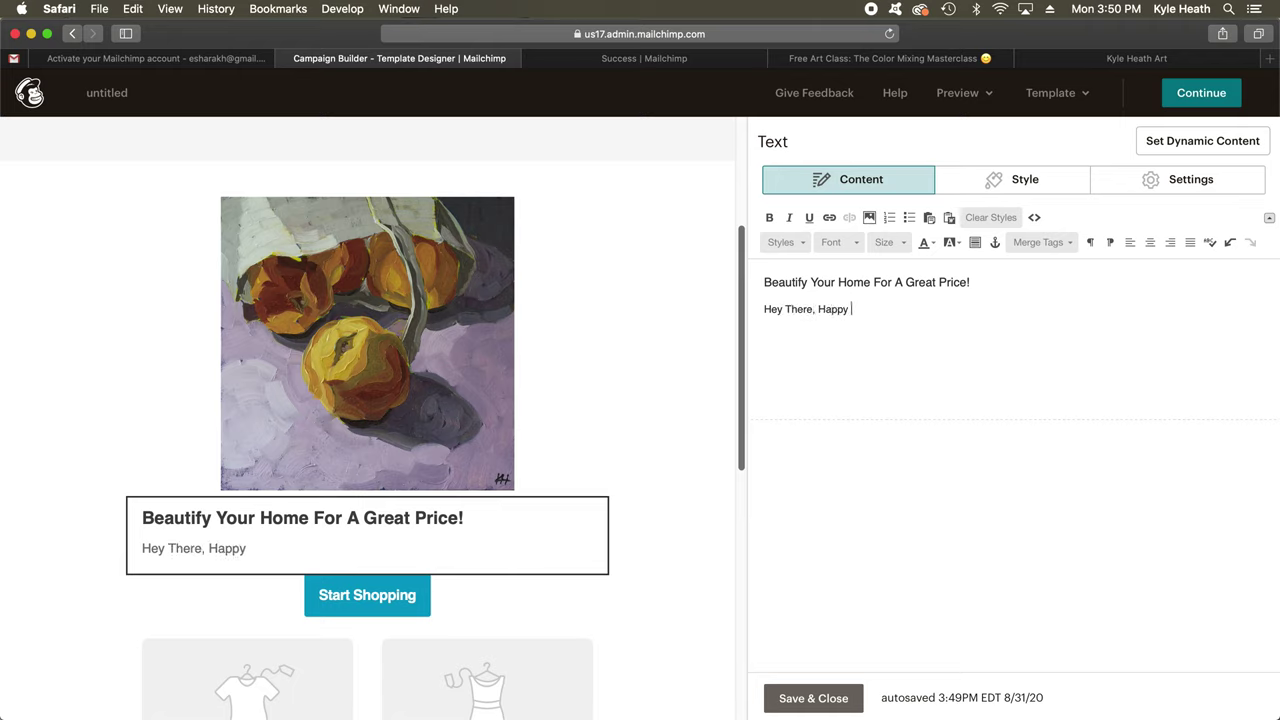
{"action": "type", "text": " Collectors!"}
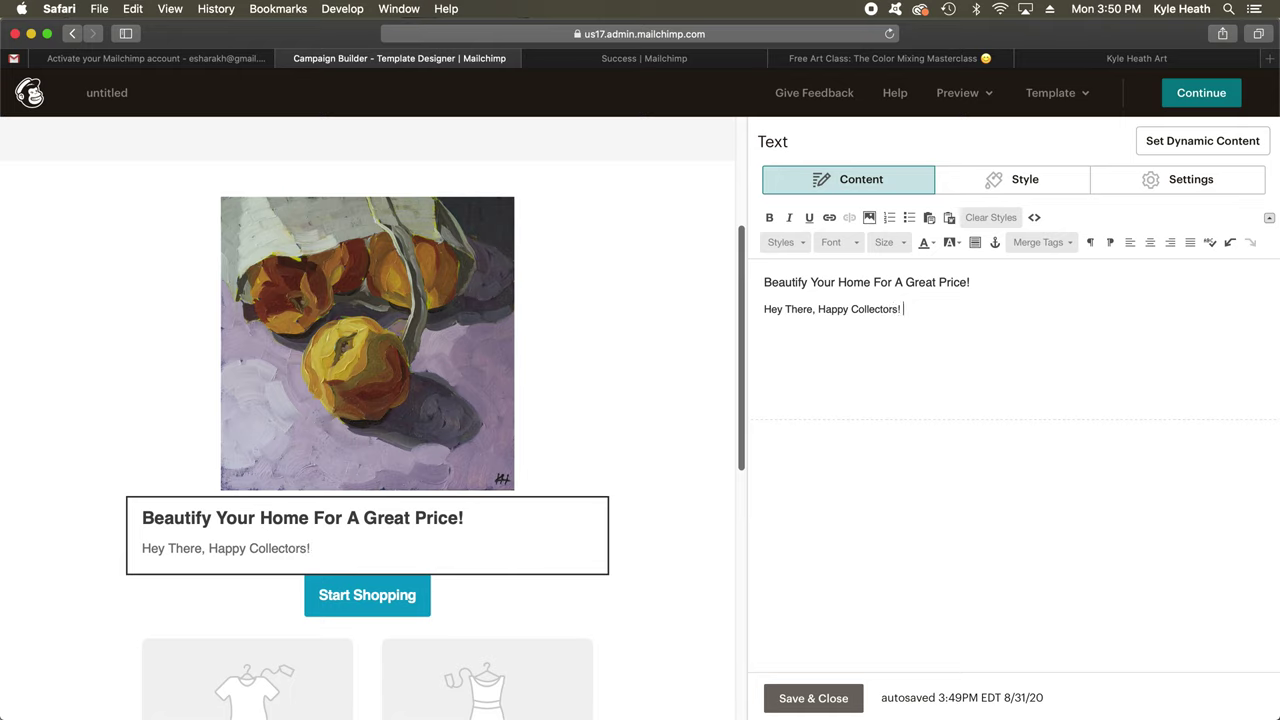
{"action": "type", "text": " For this "}
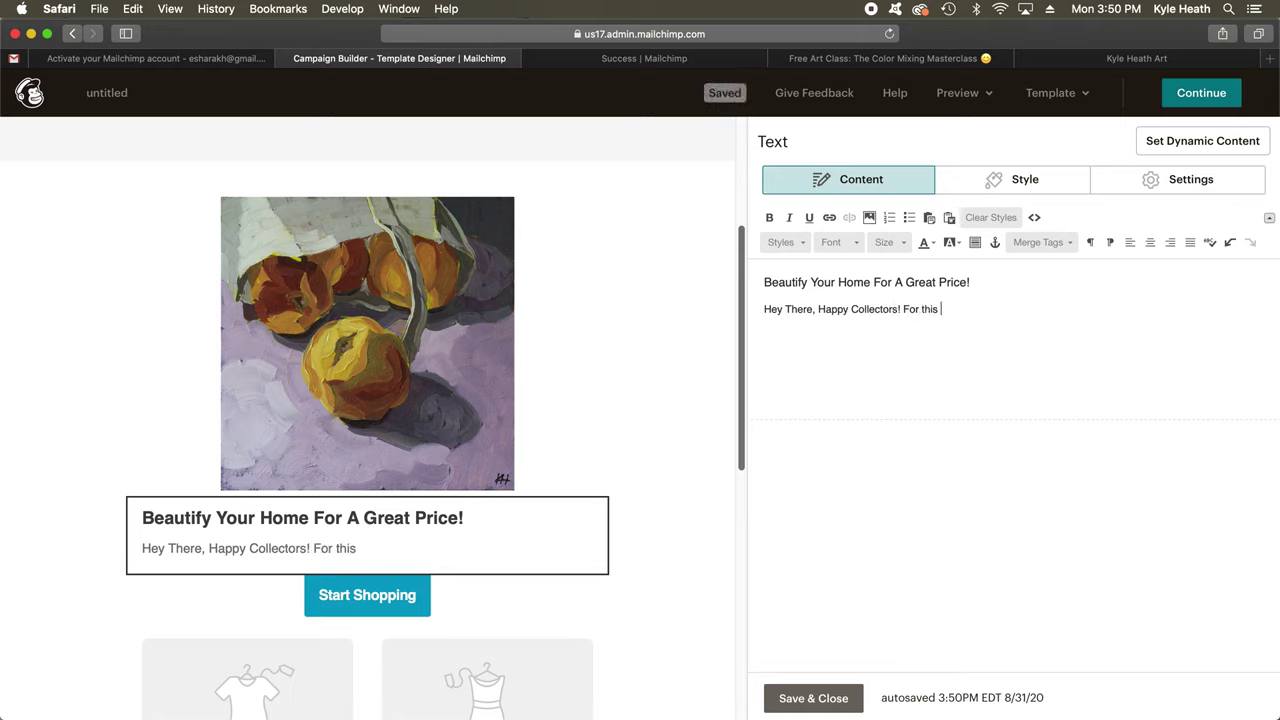
{"action": "type", "text": "week, save 10"}
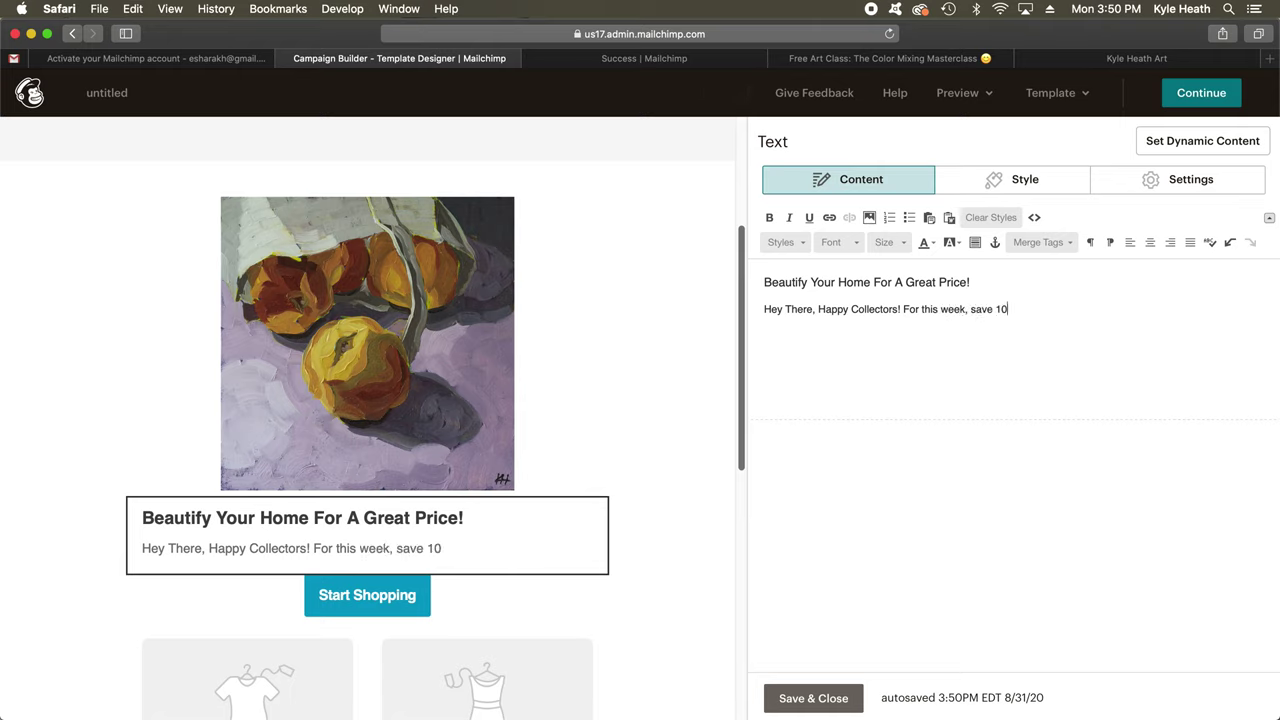
{"action": "type", "text": "% on all my a"}
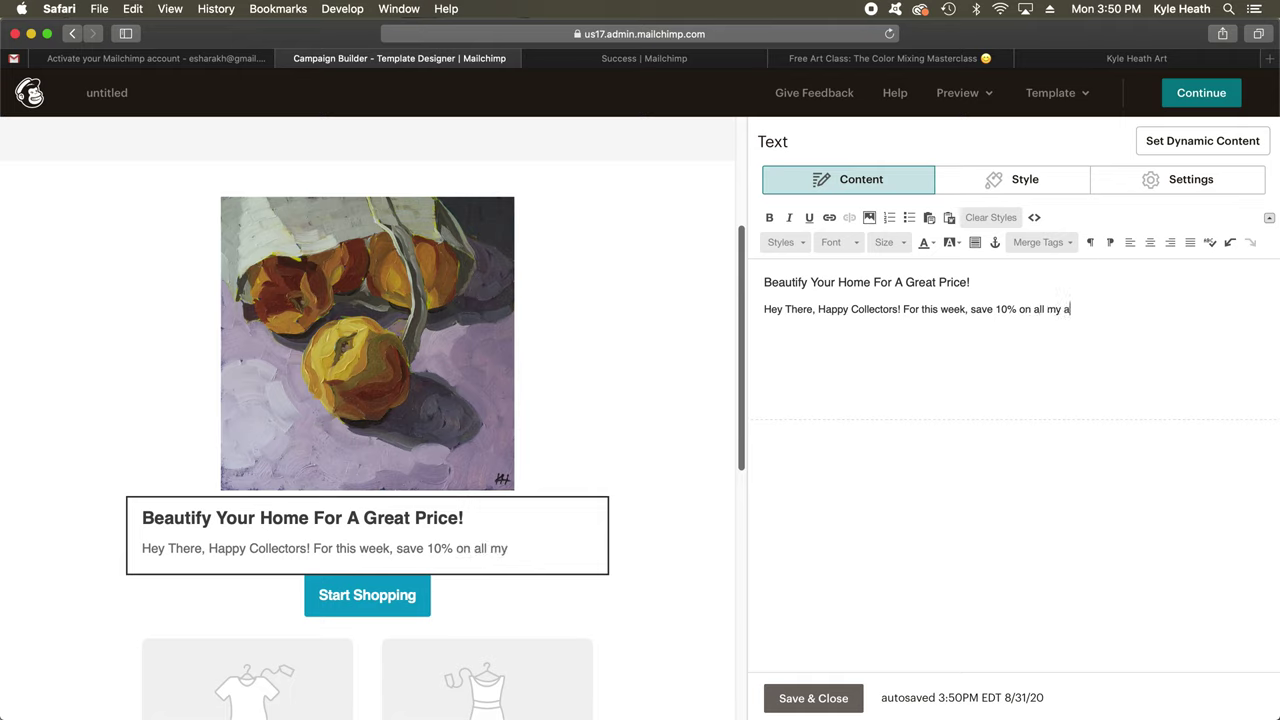
{"action": "type", "text": "rtwork!"}
{"action": "key", "text": "BackSpace"}
{"action": "scroll", "coordinate": [665, 514], "scroll_direction": "down", "scroll_amount": 1}
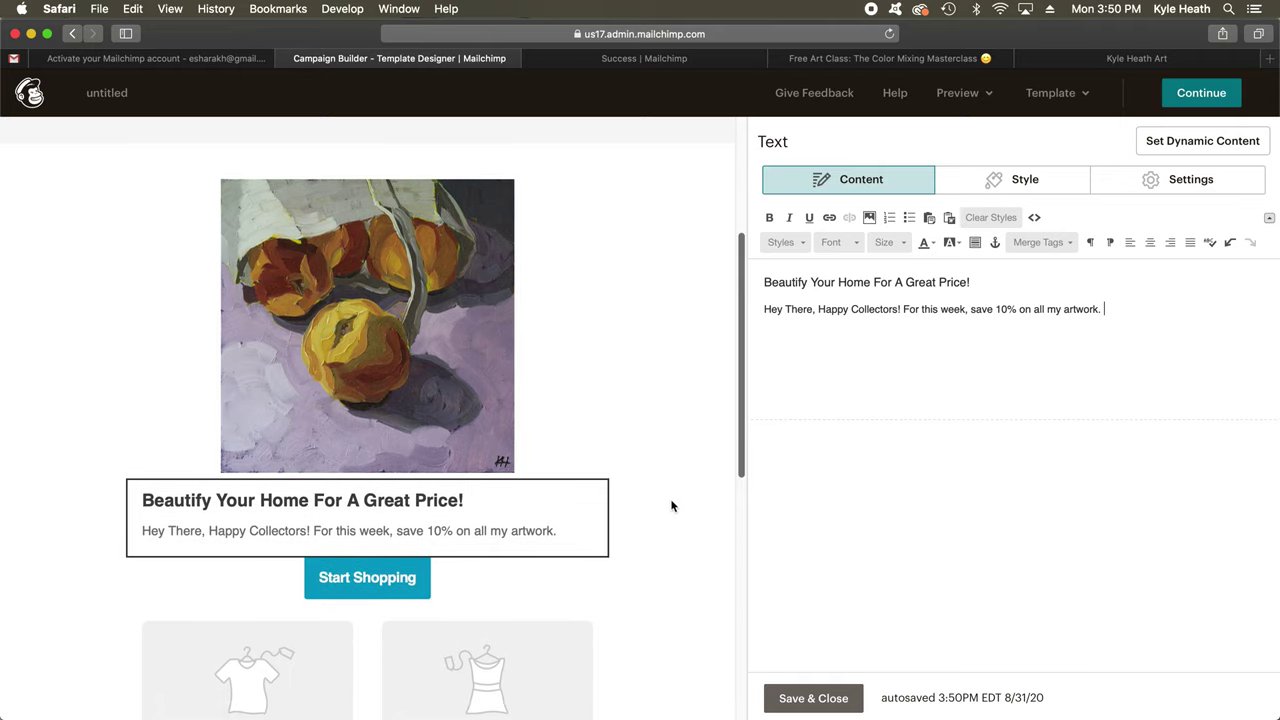
{"action": "scroll", "coordinate": [672, 495], "scroll_direction": "down", "scroll_amount": 1}
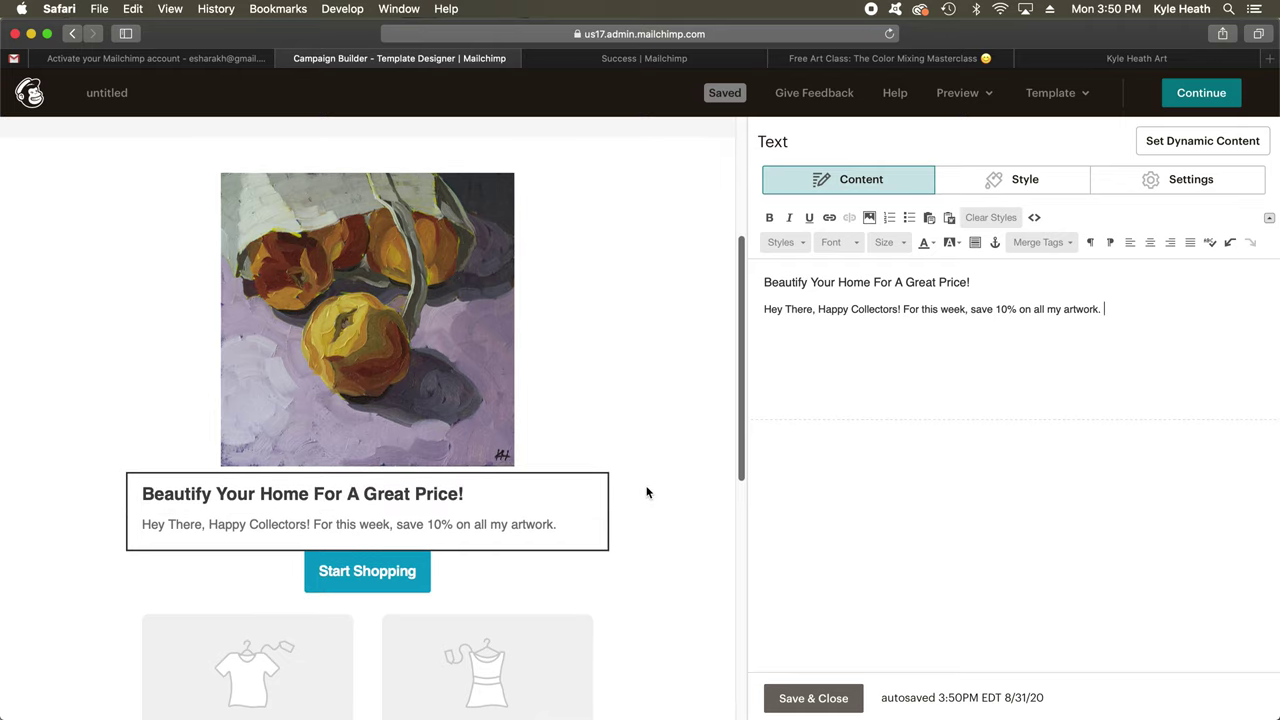
{"action": "scroll", "coordinate": [646, 490], "scroll_direction": "down", "scroll_amount": 1}
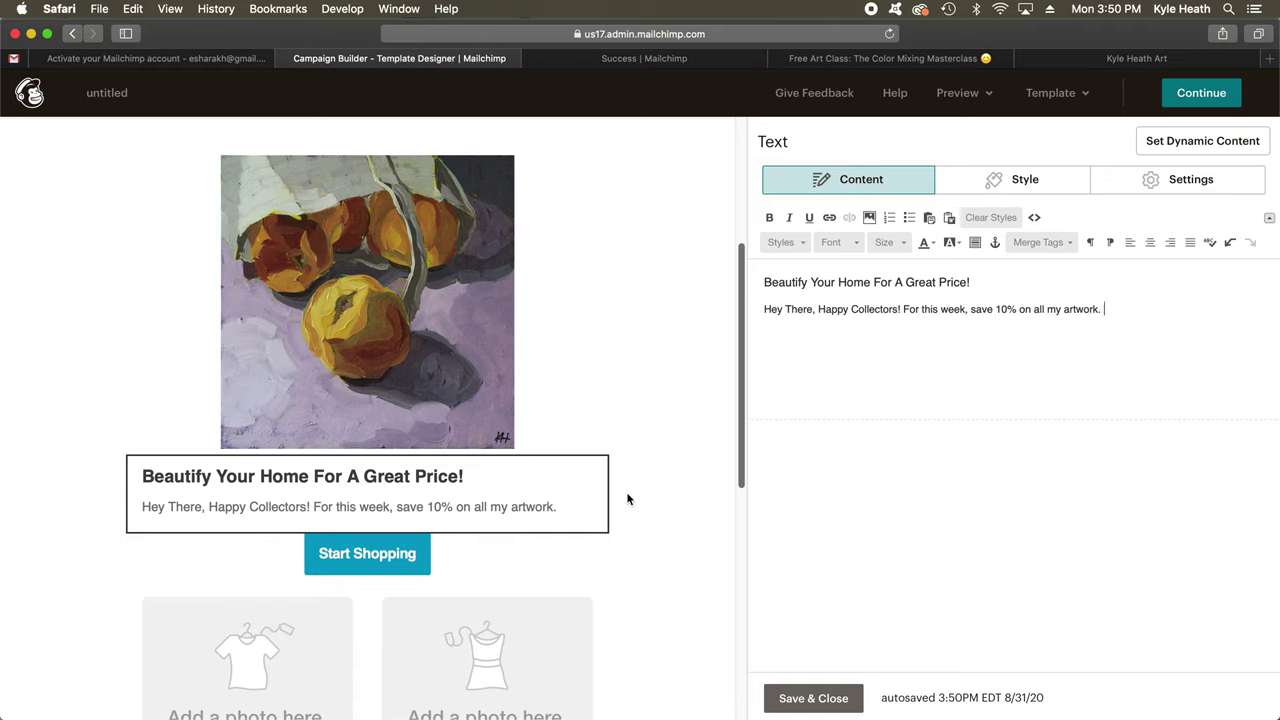
Add a paragraph beginning 'Below you'll see some of my latest works.' ending 'how to purchase.'
{"action": "key", "text": "Return"}
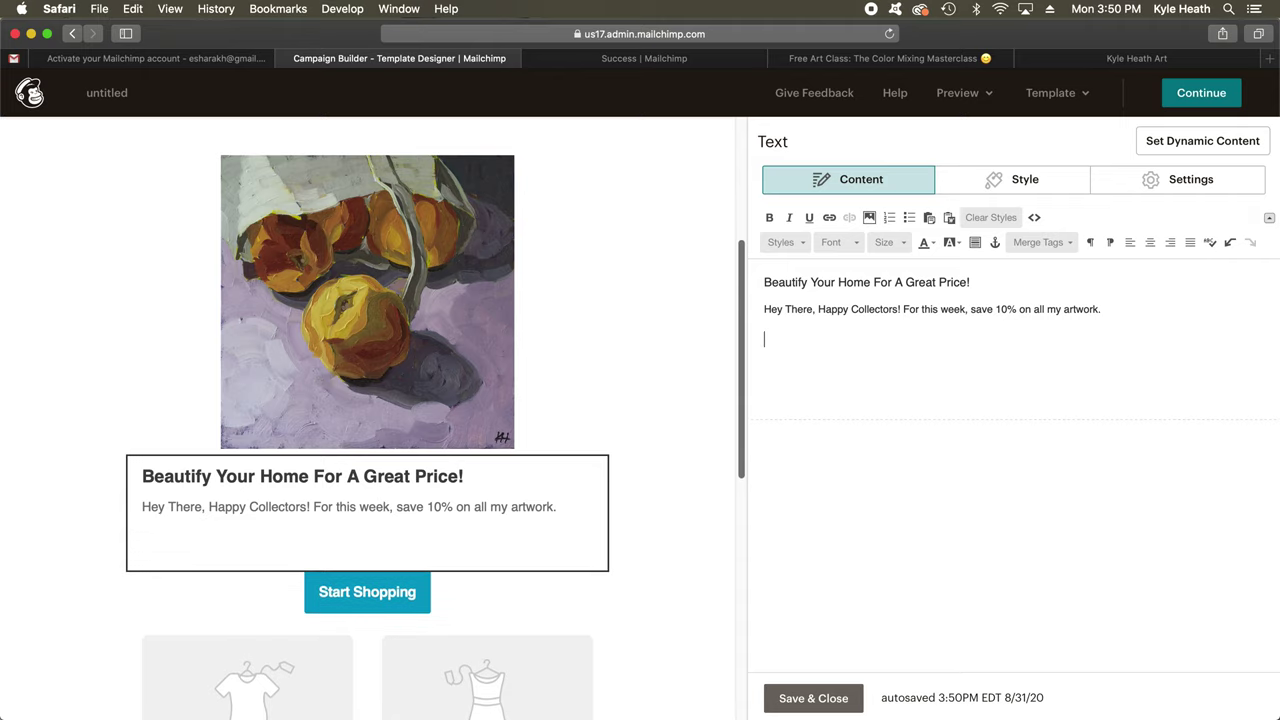
{"action": "type", "text": "Below you'll see"}
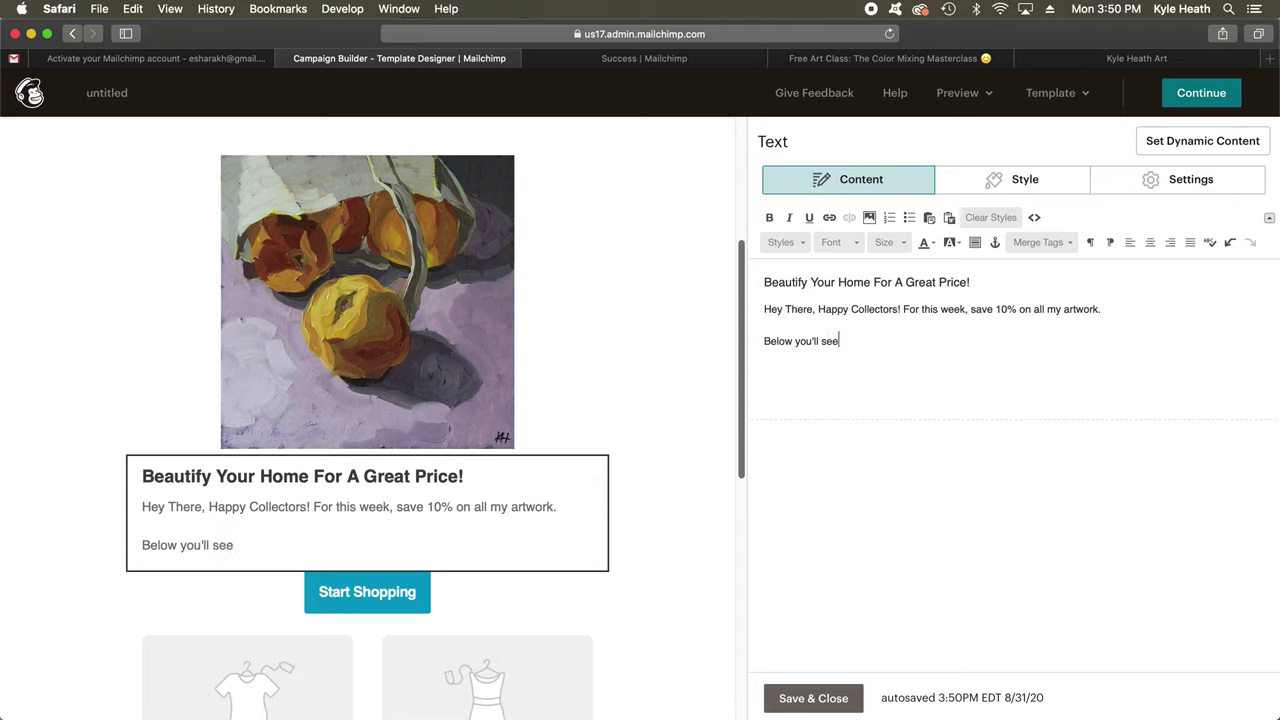
{"action": "type", "text": " some of my latest works"}
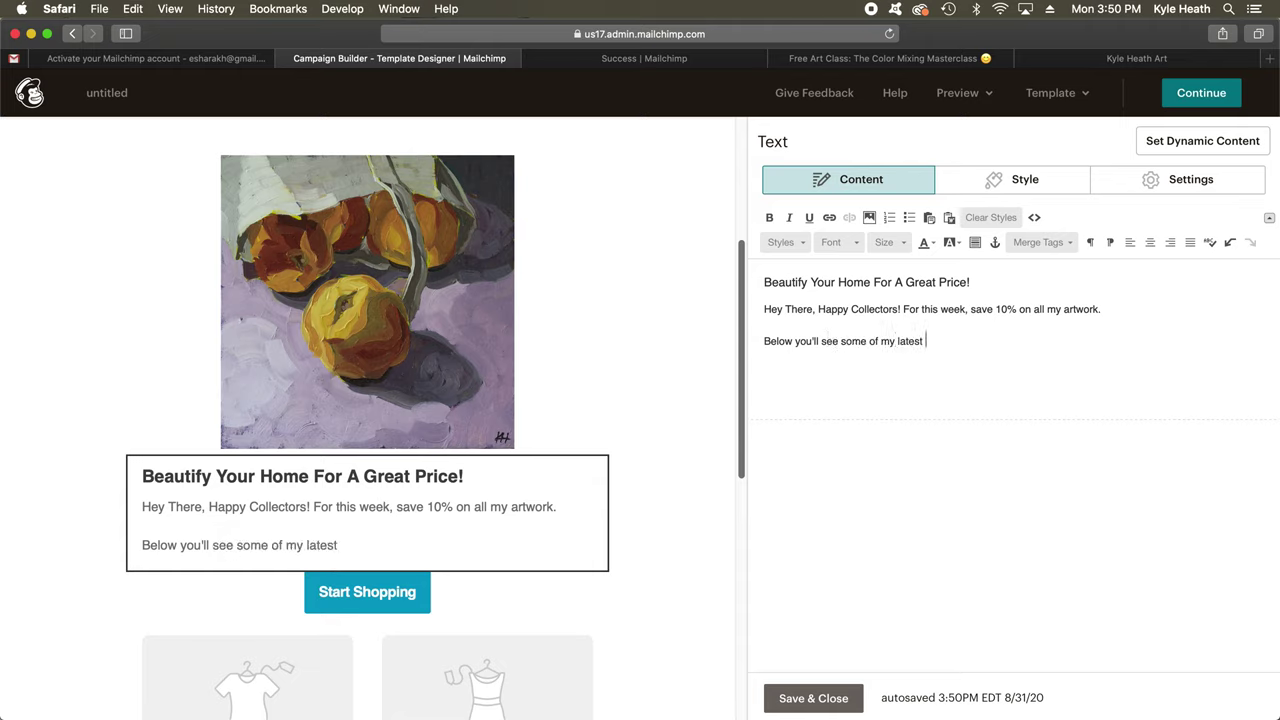
{"action": "type", "text": ". Send me an email if you are interested in one, and I"}
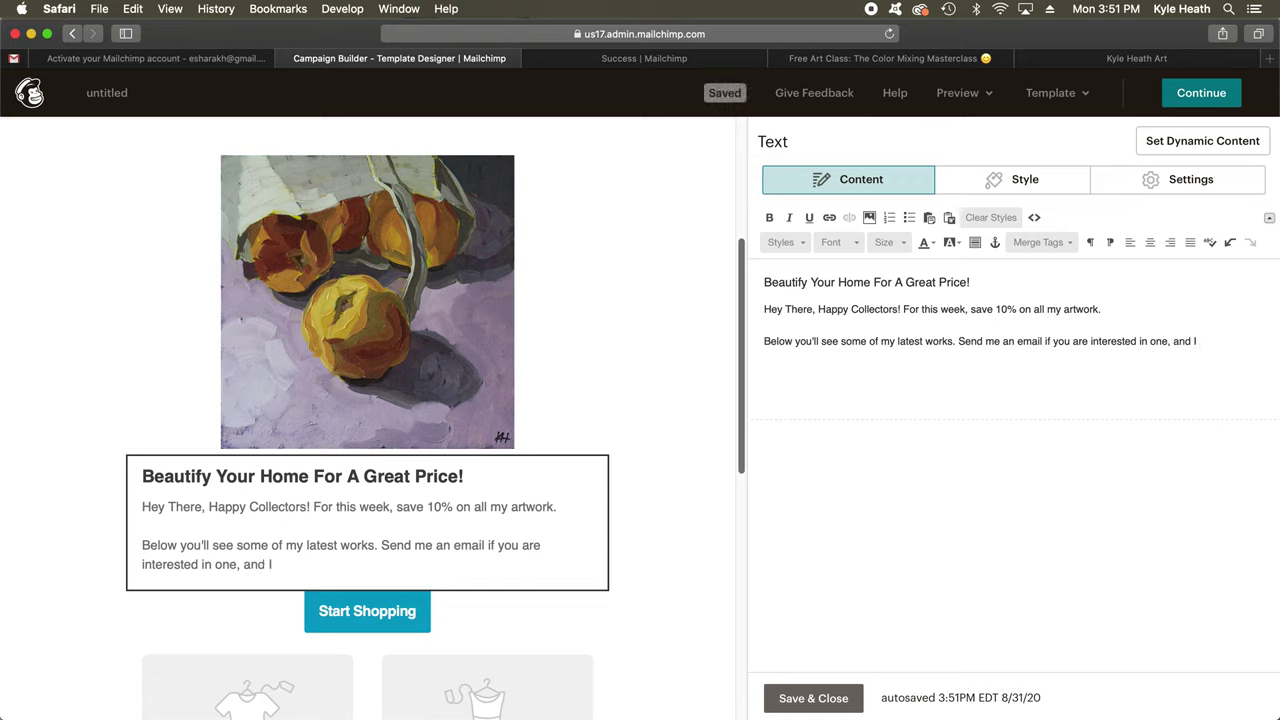
{"action": "type", "text": "will"}
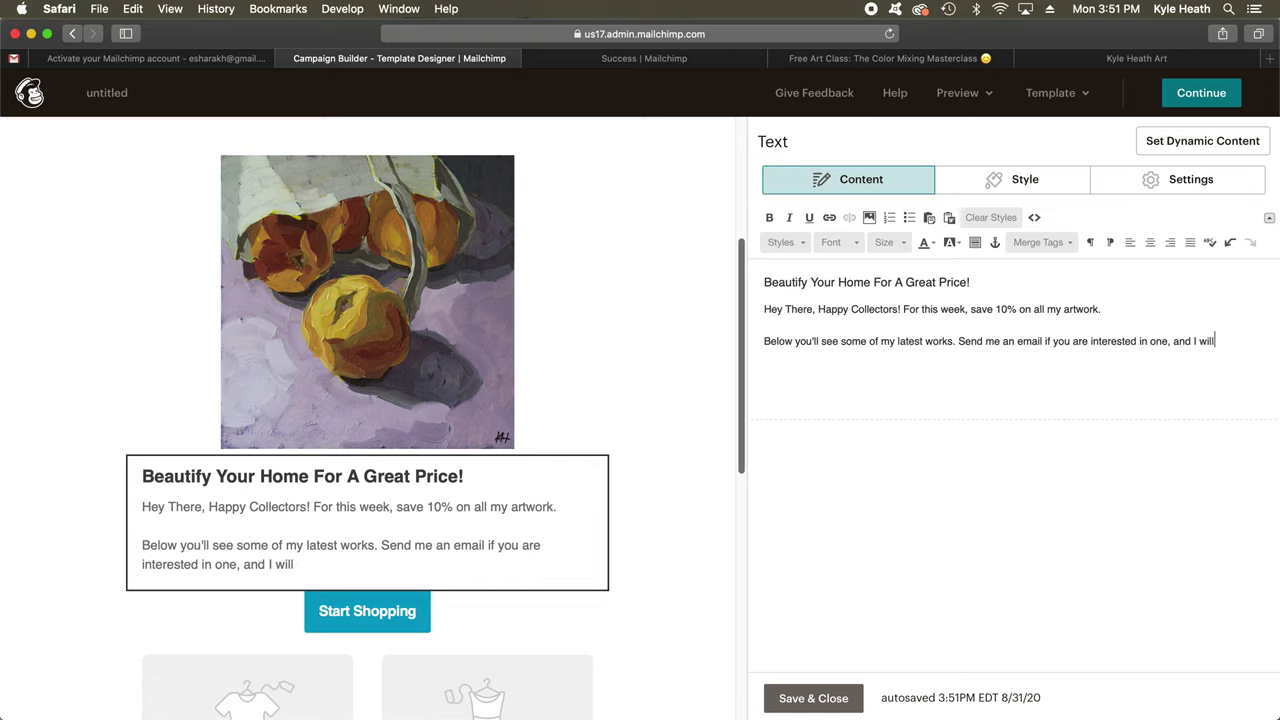
{"action": "type", "text": " show you how to pur"}
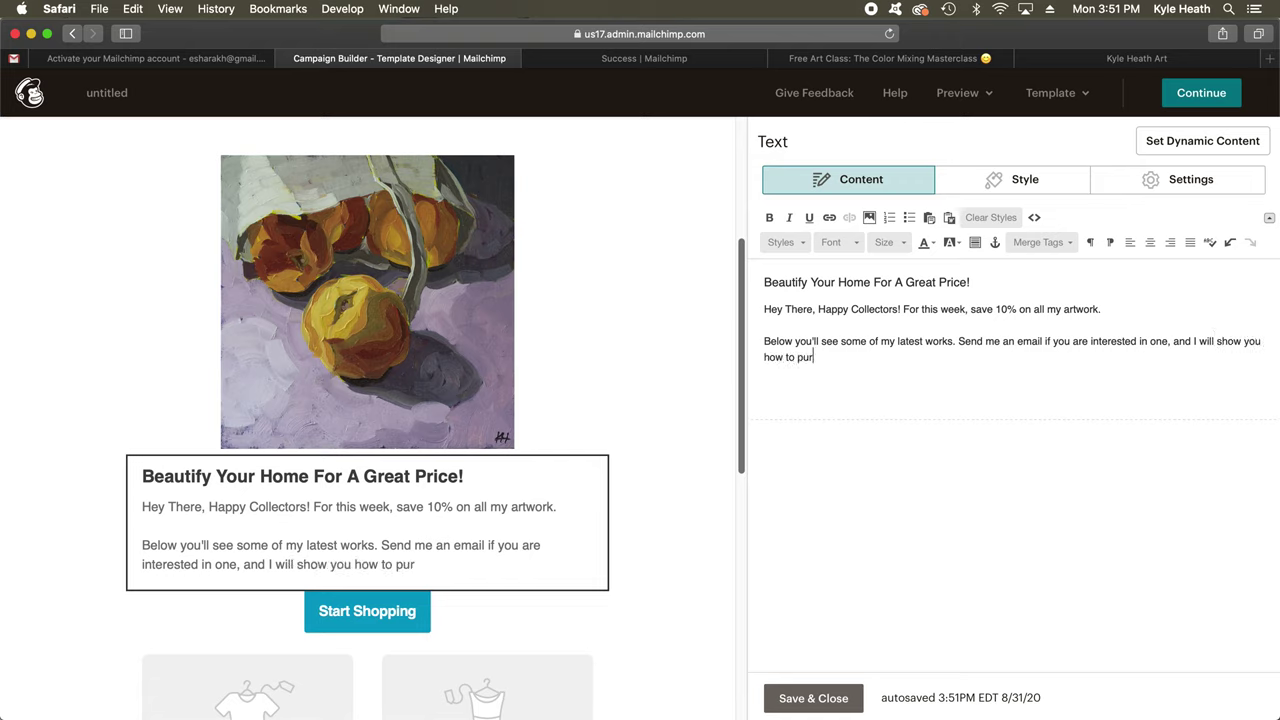
{"action": "type", "text": "chase."}
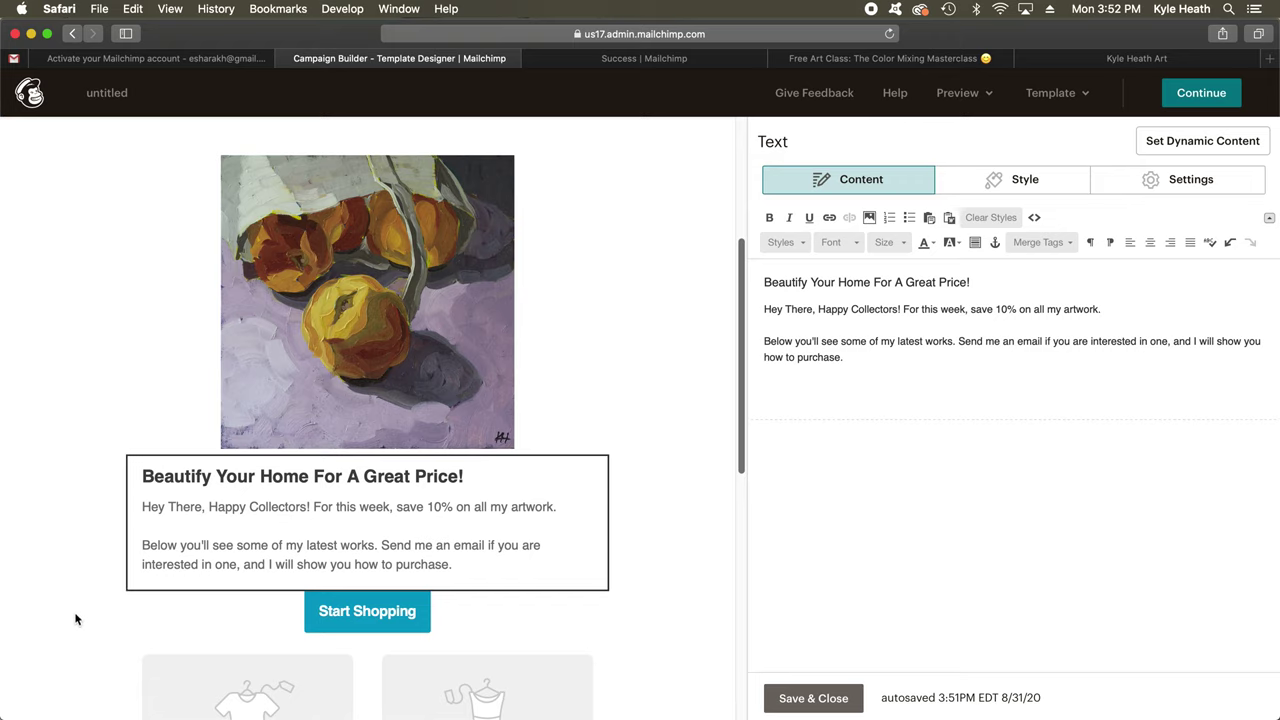
Delete the Start Shopping button block from the email
{"action": "scroll", "coordinate": [69, 615], "scroll_direction": "down", "scroll_amount": 1}
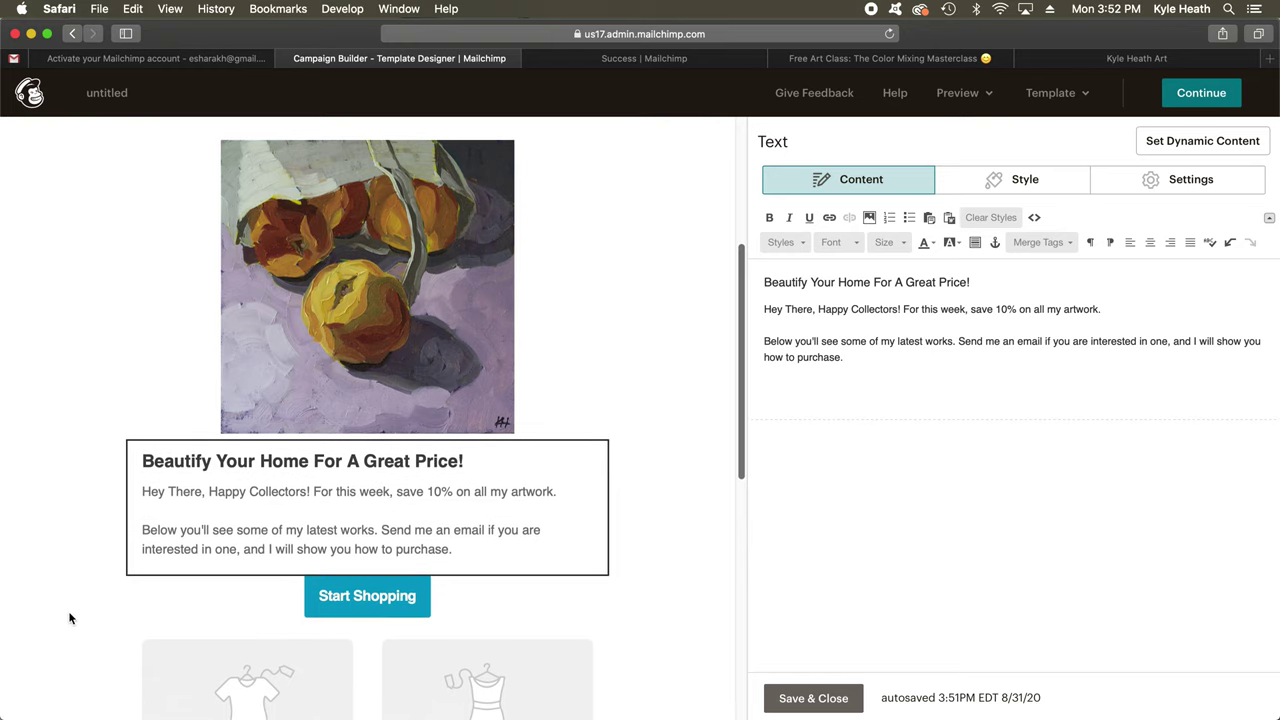
{"action": "scroll", "coordinate": [69, 632], "scroll_direction": "down", "scroll_amount": 5}
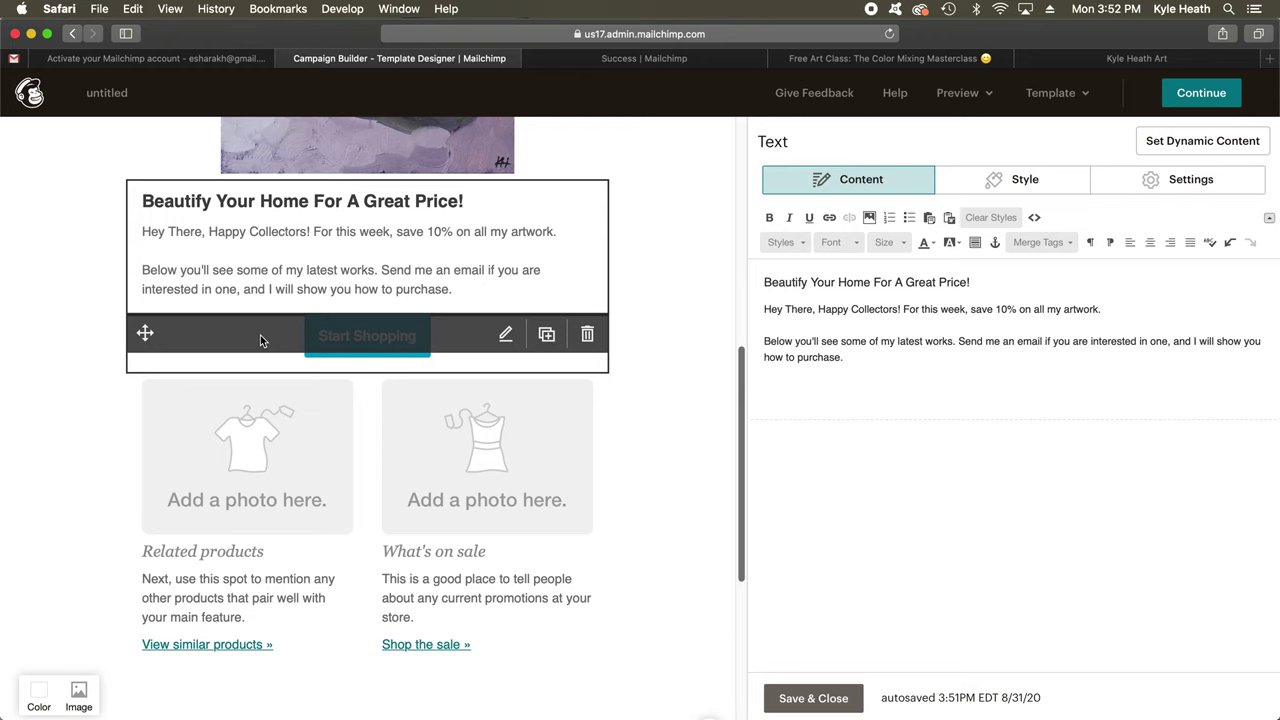
{"action": "scroll", "coordinate": [95, 464], "scroll_direction": "up", "scroll_amount": 7}
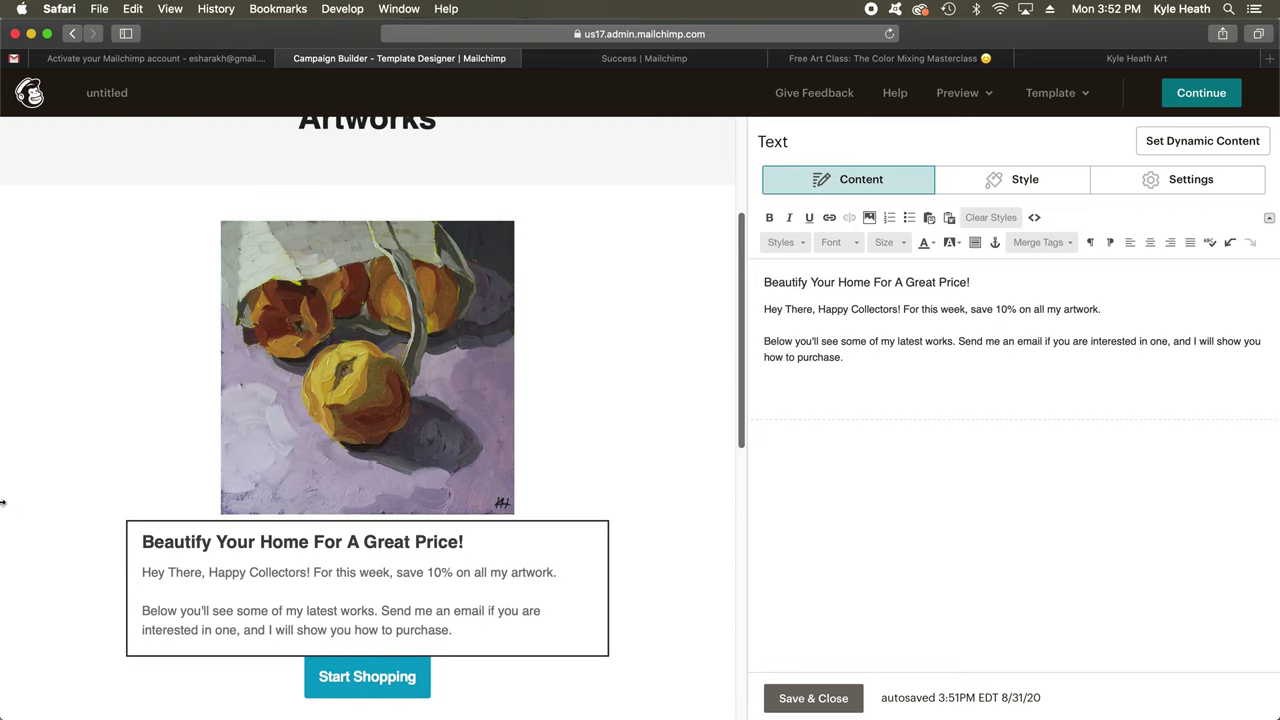
{"action": "scroll", "coordinate": [48, 530], "scroll_direction": "down", "scroll_amount": 3}
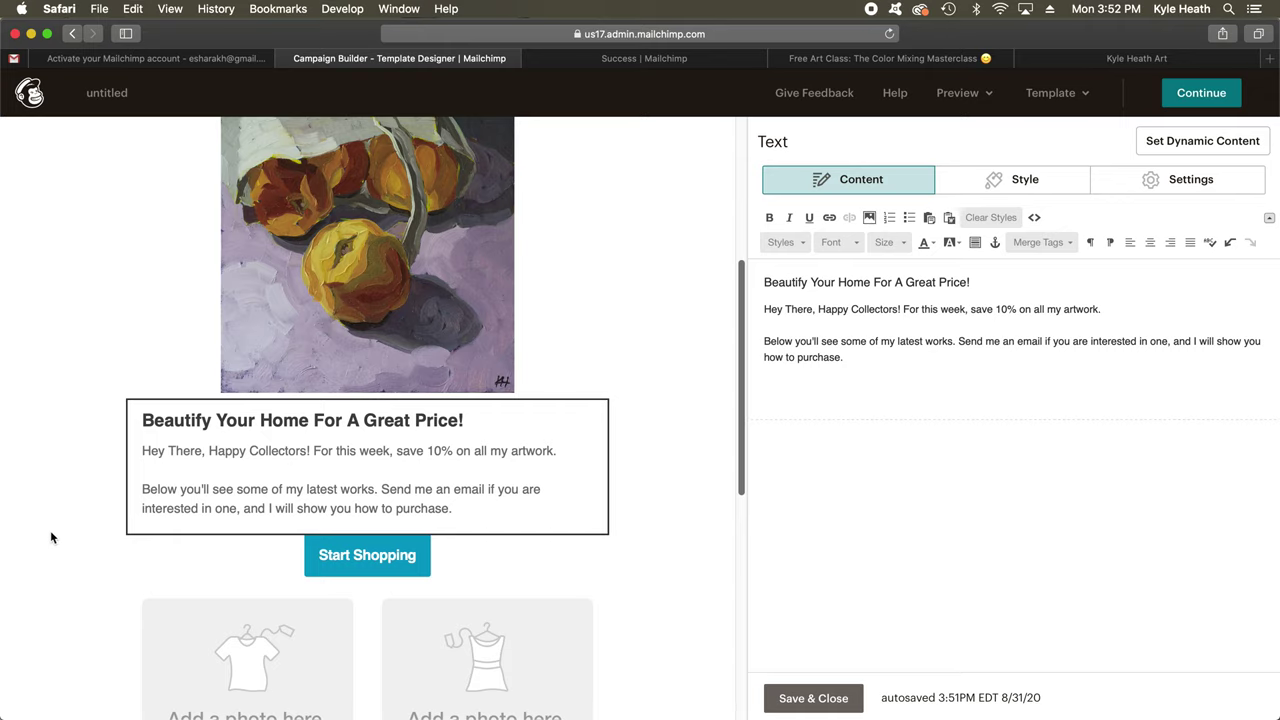
{"action": "mouse_move", "coordinate": [402, 615]}
{"action": "mouse_move", "coordinate": [360, 574]}
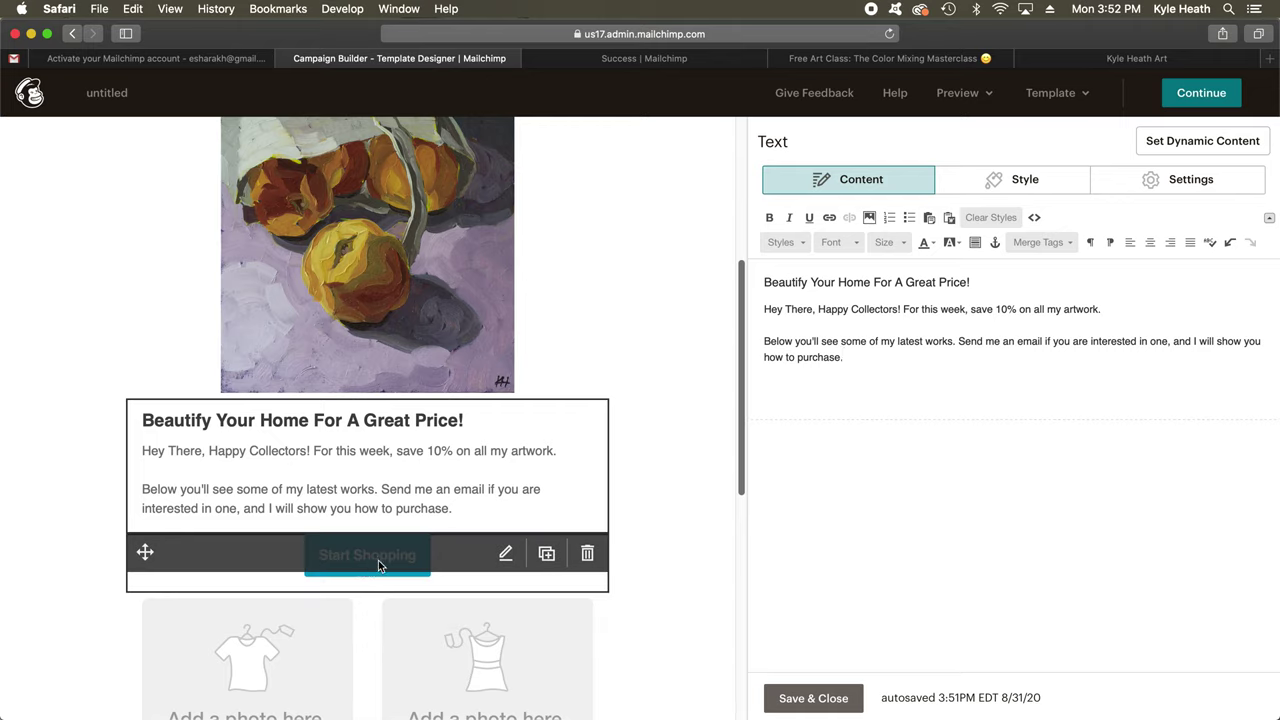
{"action": "left_click", "coordinate": [588, 555]}
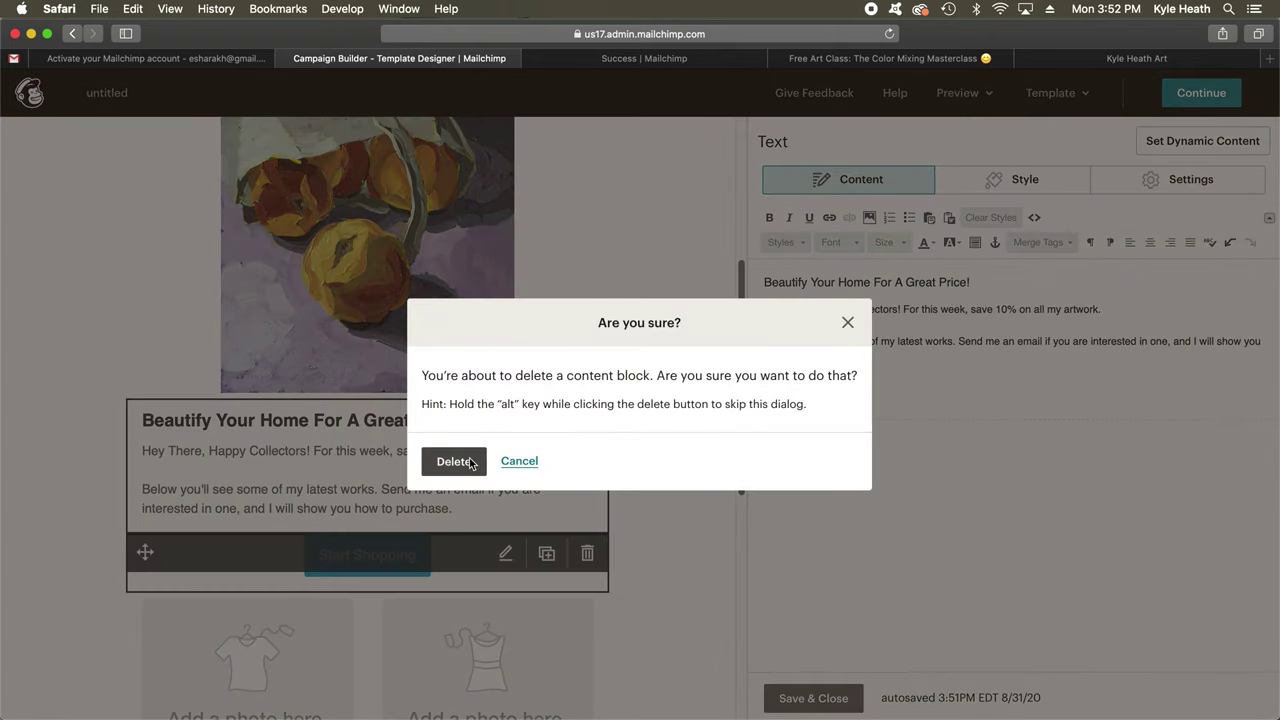
{"action": "left_click", "coordinate": [453, 461]}
Save and close the intro text block
{"action": "scroll", "coordinate": [670, 535], "scroll_direction": "down", "scroll_amount": 4}
{"action": "mouse_move", "coordinate": [377, 512]}
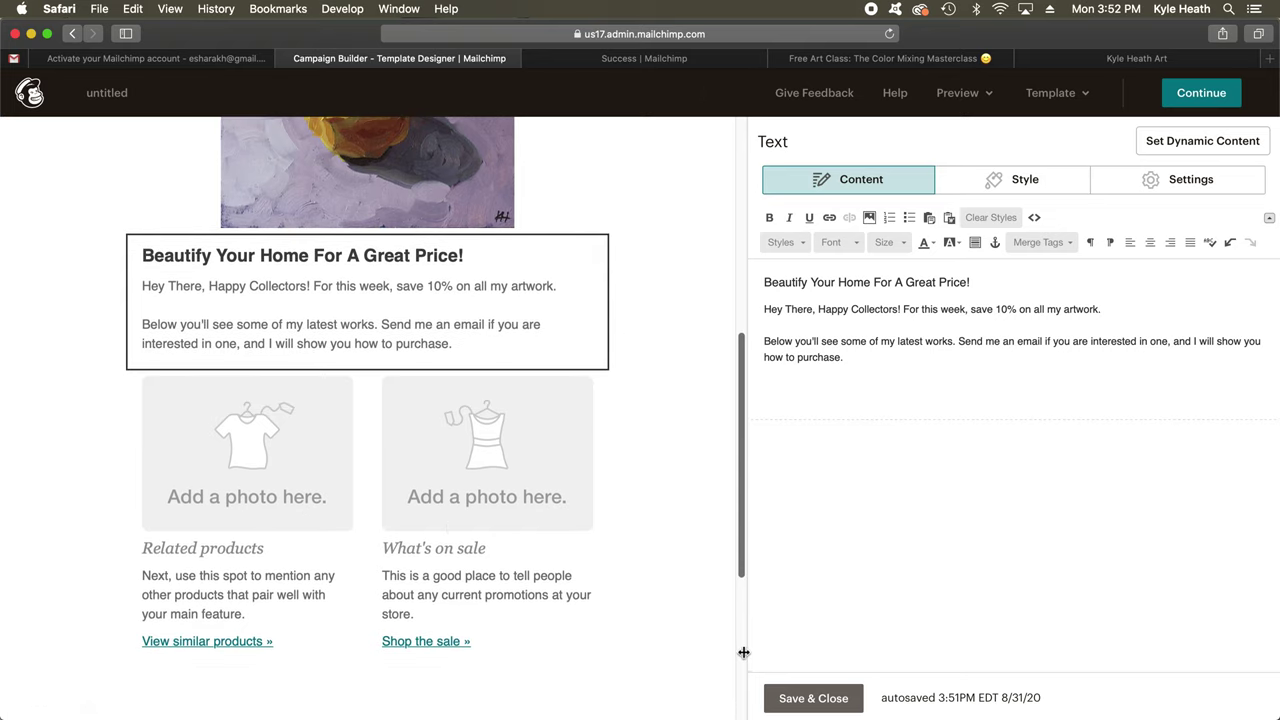
{"action": "left_click", "coordinate": [810, 698]}
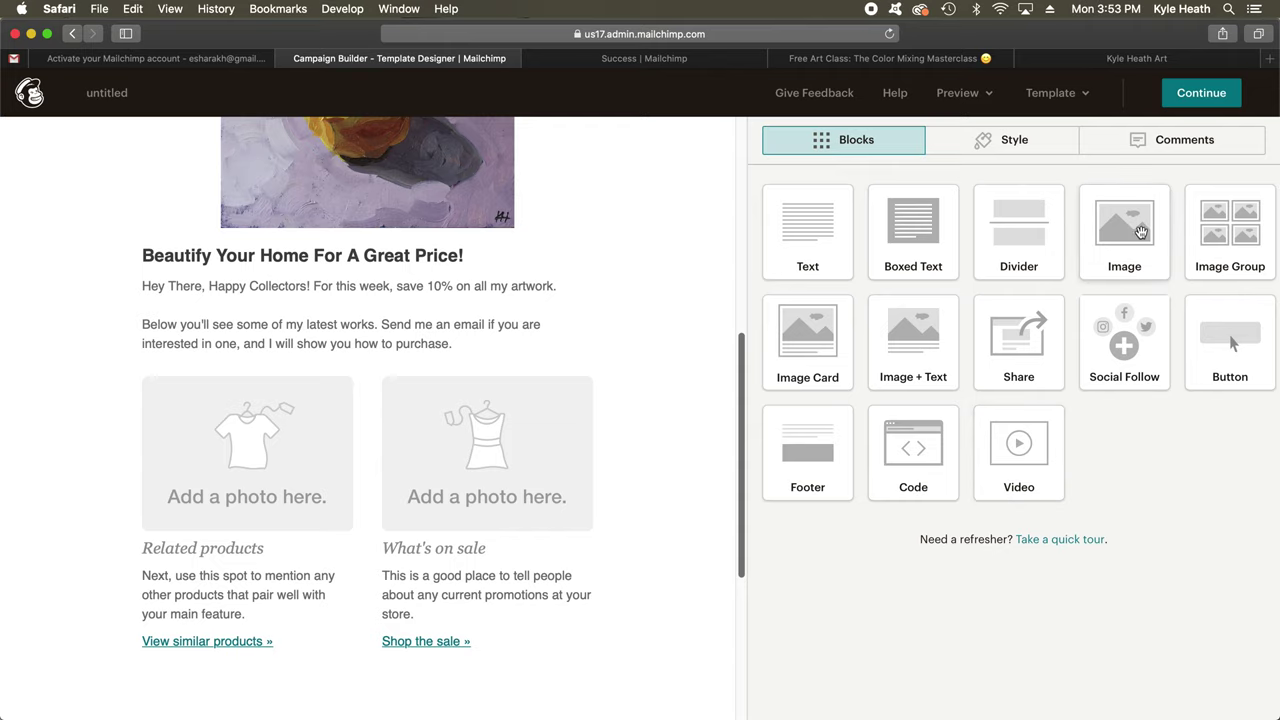
Add an Image + Text block below the intro text
{"action": "scroll", "coordinate": [612, 264], "scroll_direction": "up", "scroll_amount": 2}
{"action": "scroll", "coordinate": [294, 505], "scroll_direction": "up", "scroll_amount": 10}
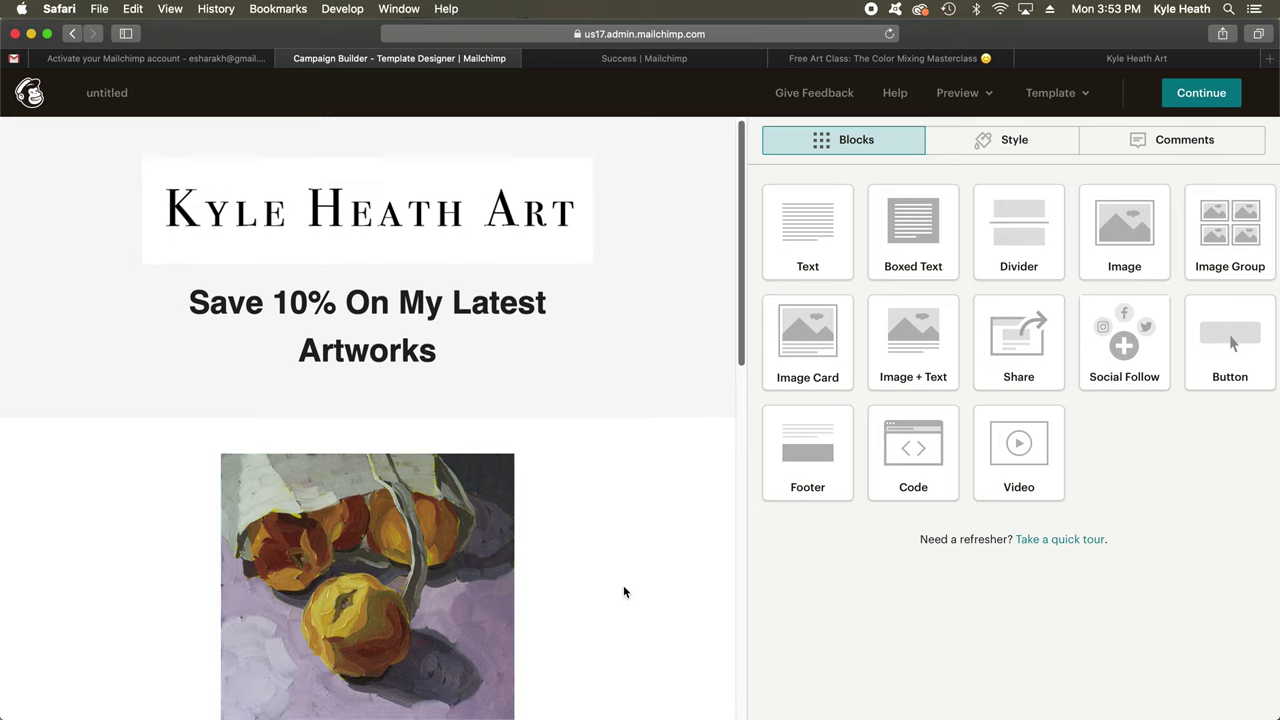
{"action": "scroll", "coordinate": [623, 585], "scroll_direction": "down", "scroll_amount": 4}
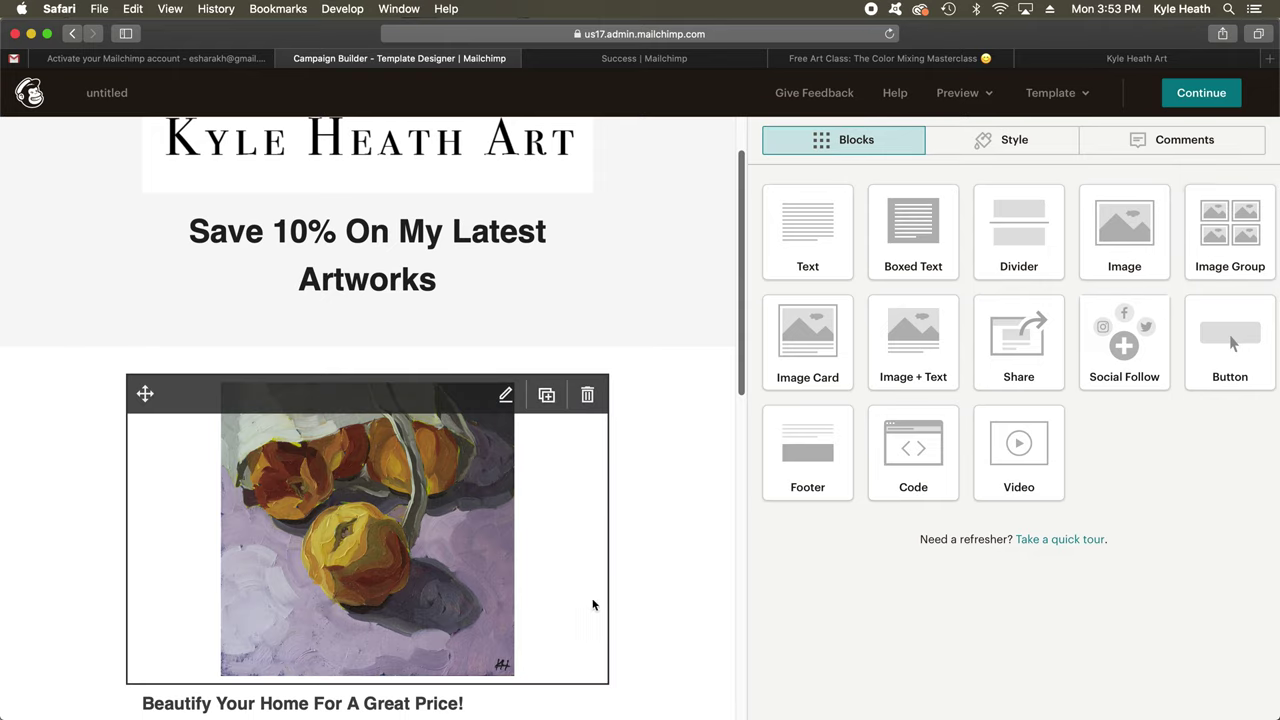
{"action": "scroll", "coordinate": [684, 512], "scroll_direction": "down", "scroll_amount": 1}
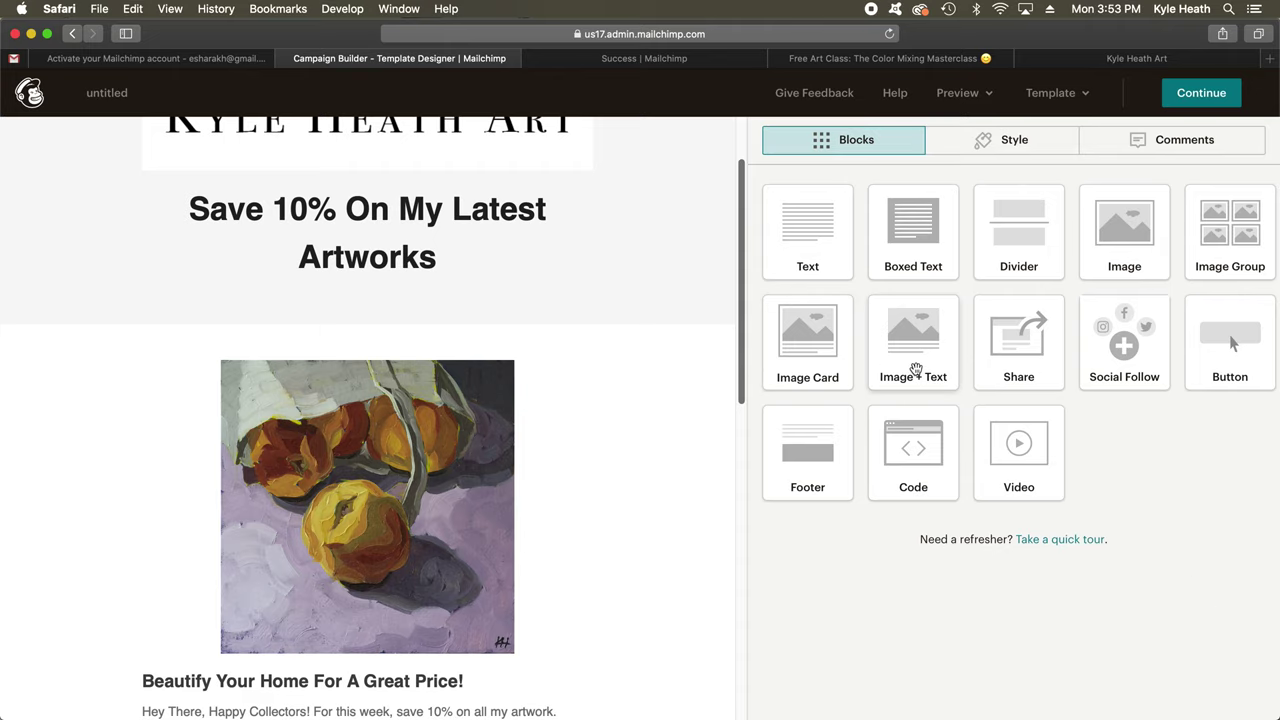
{"action": "scroll", "coordinate": [690, 450], "scroll_direction": "down", "scroll_amount": 5}
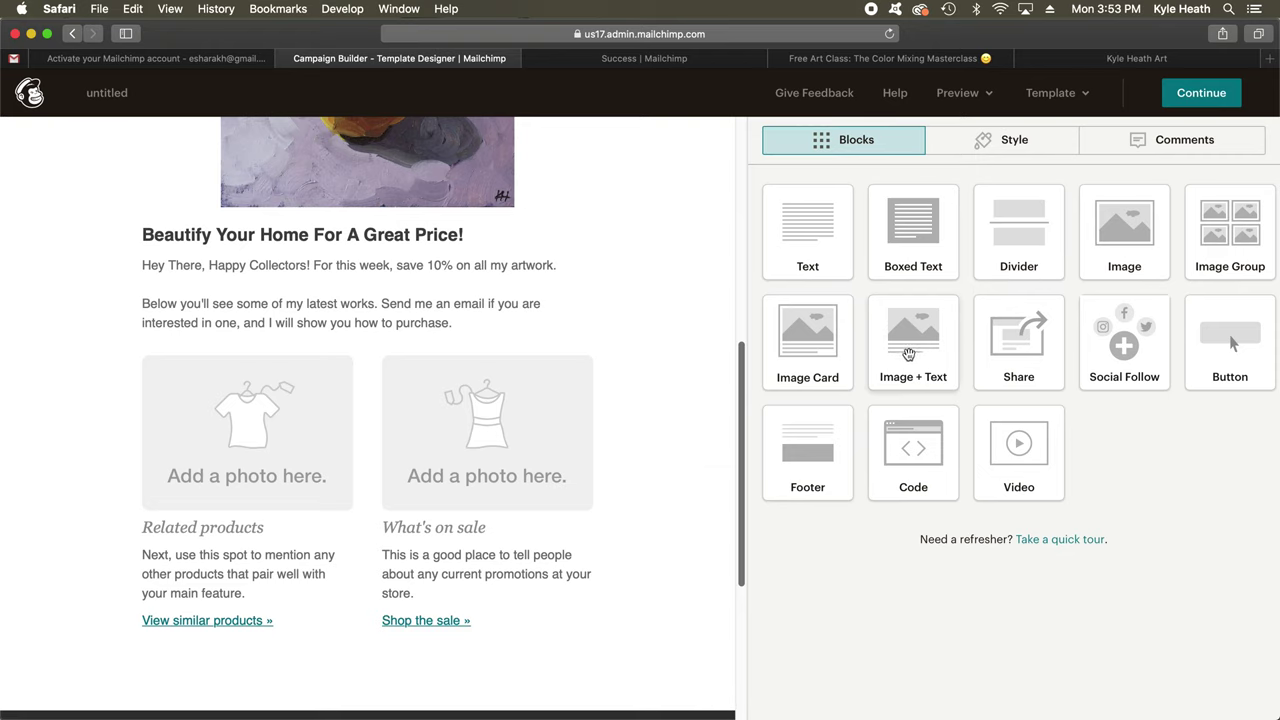
{"action": "left_click_drag", "start_coordinate": [908, 350], "coordinate": [443, 371]}
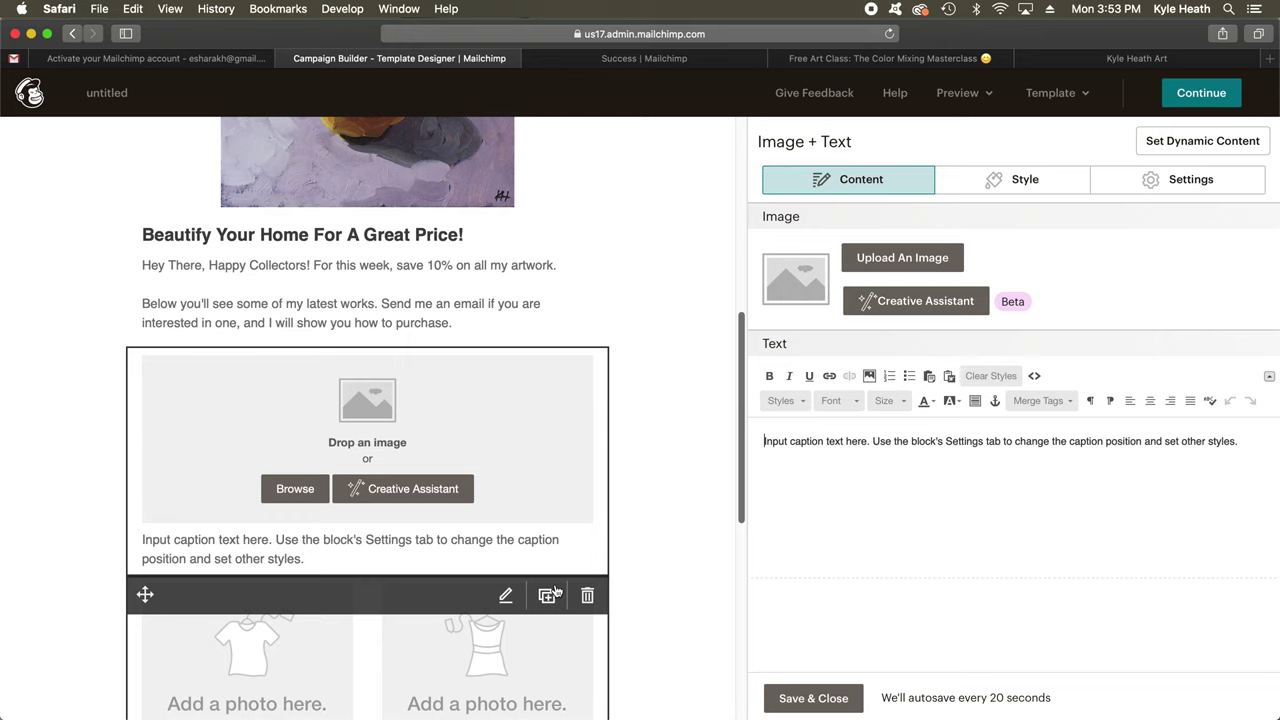
Delete the Related products and What's on sale block
{"action": "scroll", "coordinate": [637, 551], "scroll_direction": "down", "scroll_amount": 4}
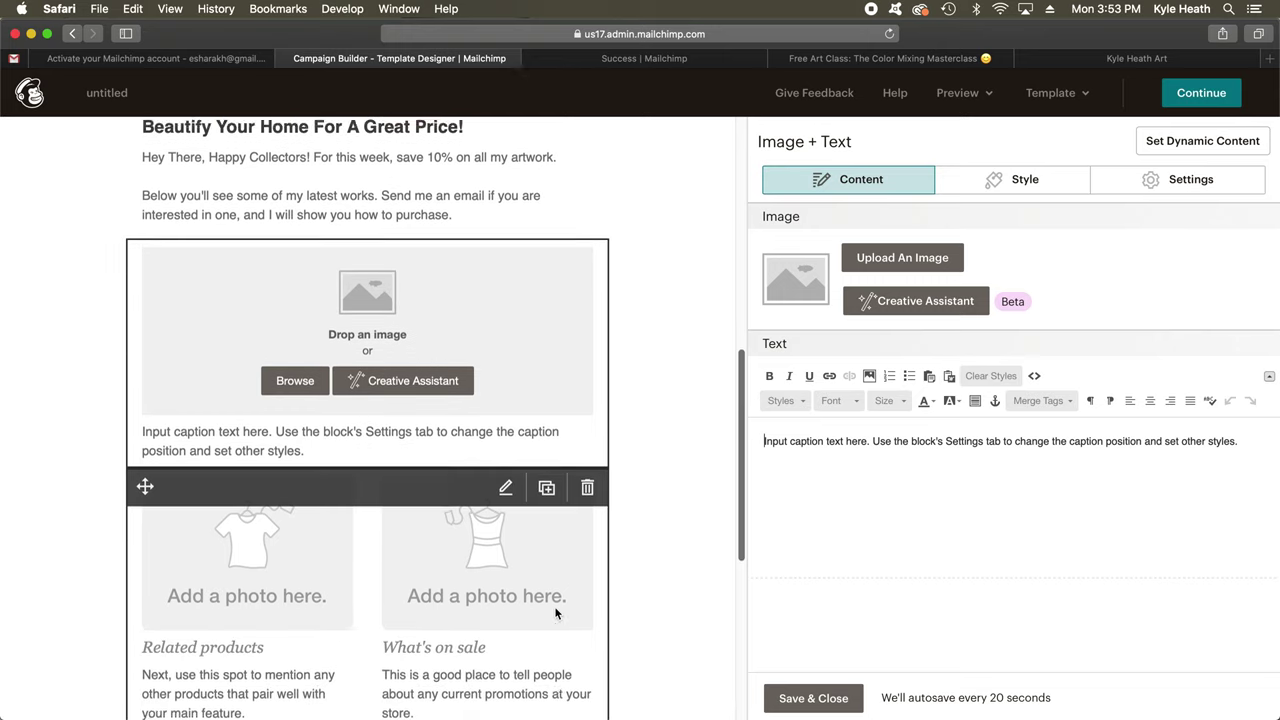
{"action": "left_click", "coordinate": [584, 416]}
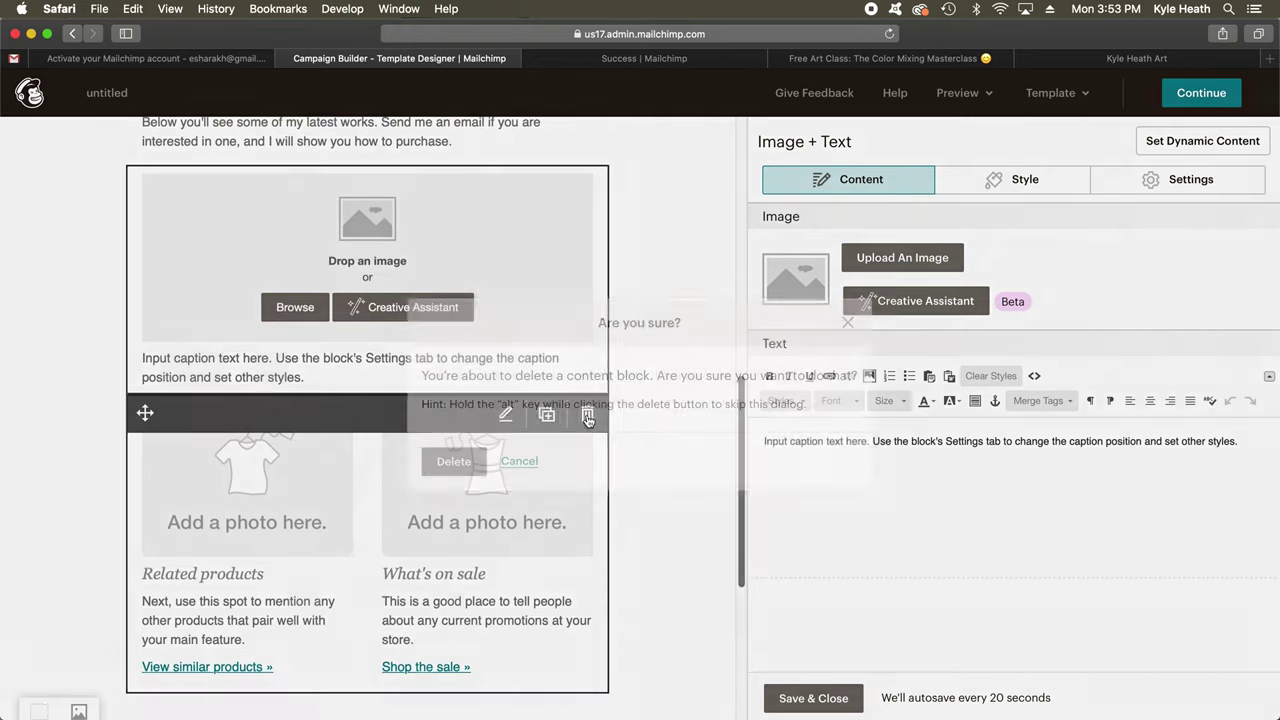
{"action": "left_click", "coordinate": [454, 461]}
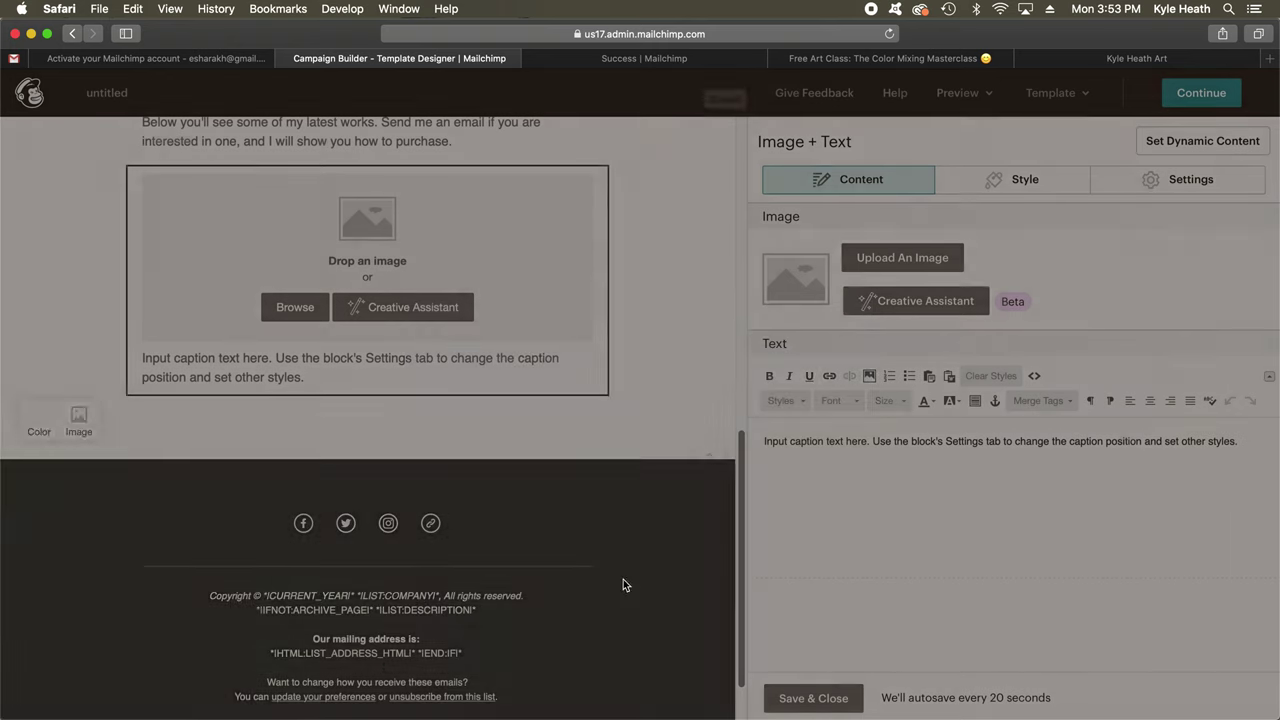
{"action": "scroll", "coordinate": [684, 586], "scroll_direction": "up", "scroll_amount": 1}
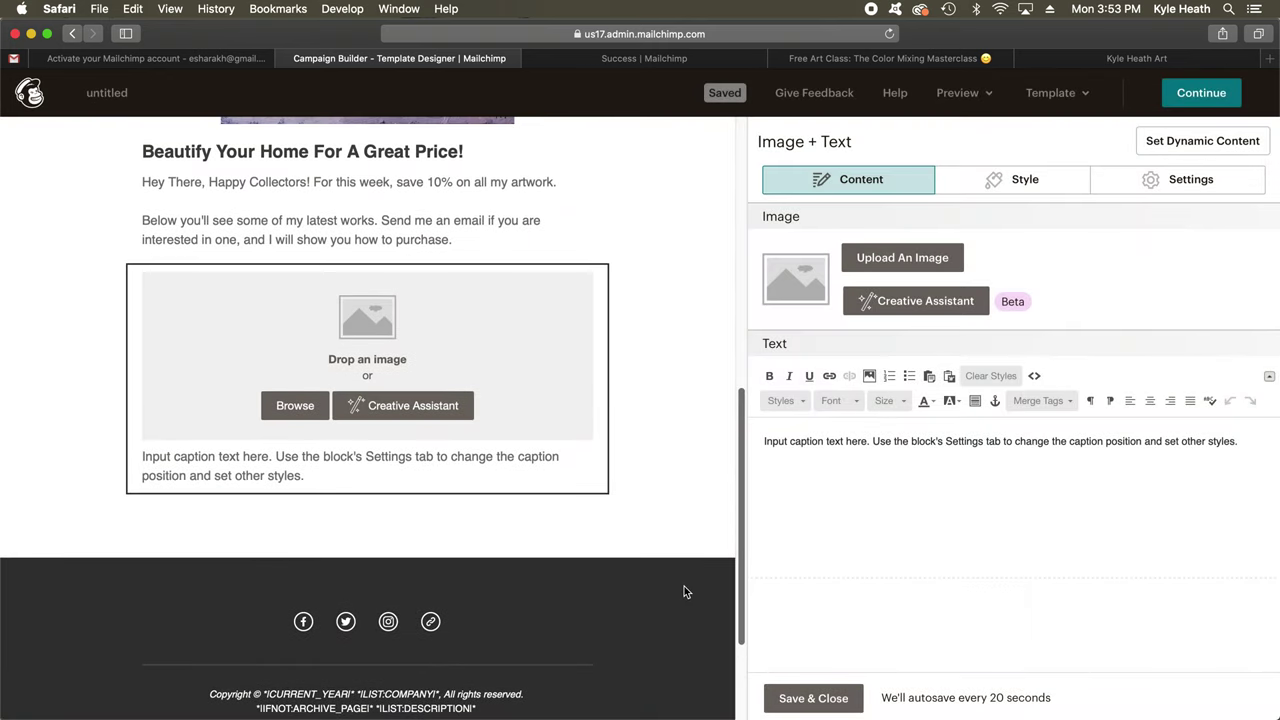
Upload DARKPEACHESsm.jpg as the Image + Text block's picture
{"action": "left_click", "coordinate": [905, 260]}
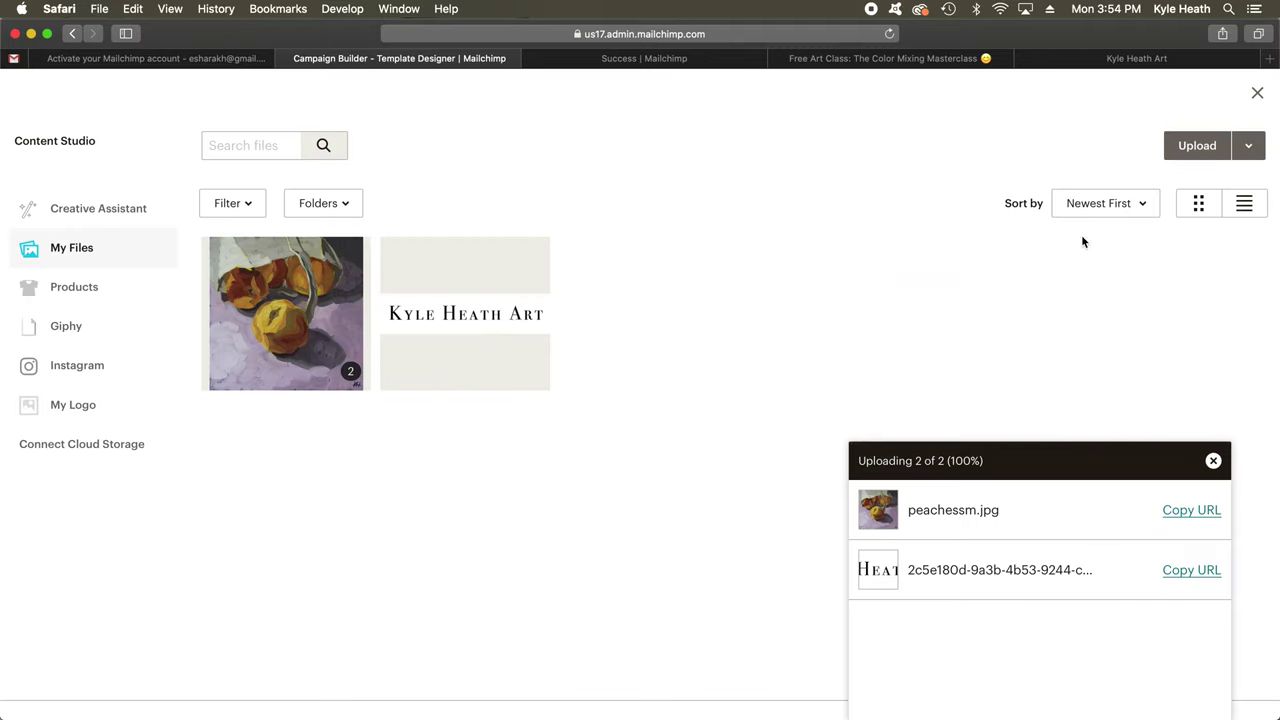
{"action": "left_click", "coordinate": [1175, 146]}
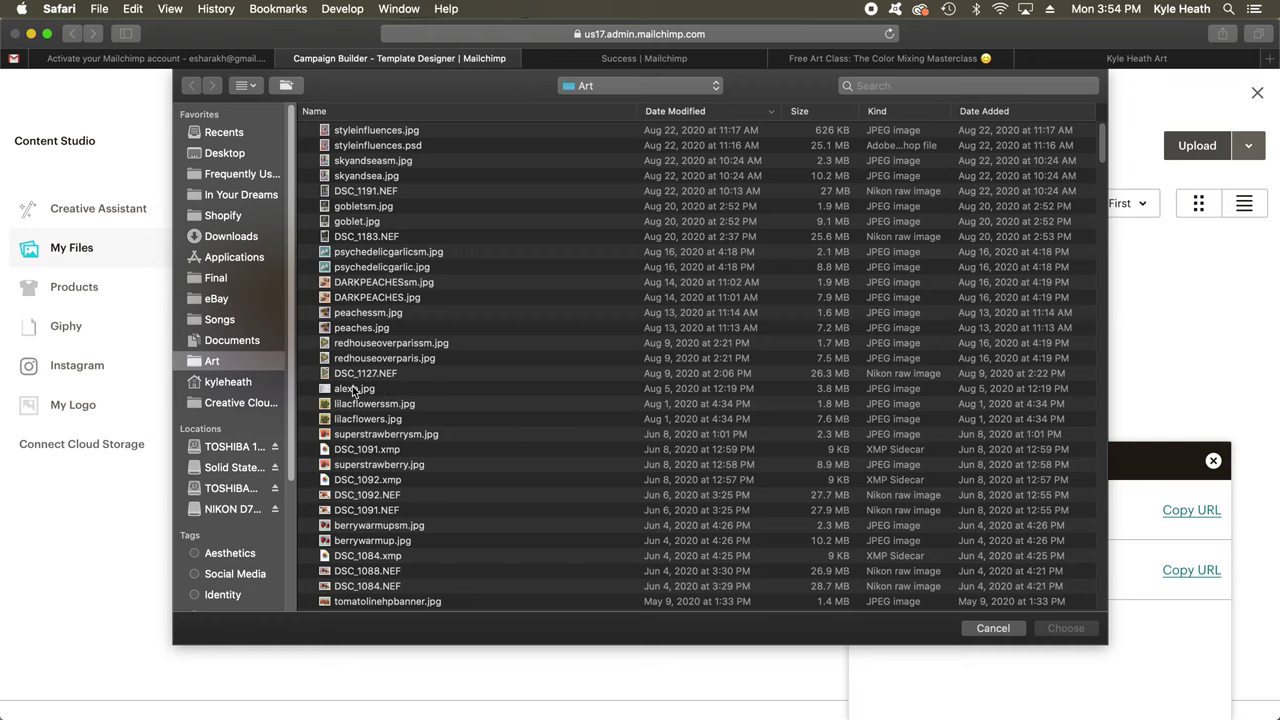
{"action": "left_click", "coordinate": [354, 284]}
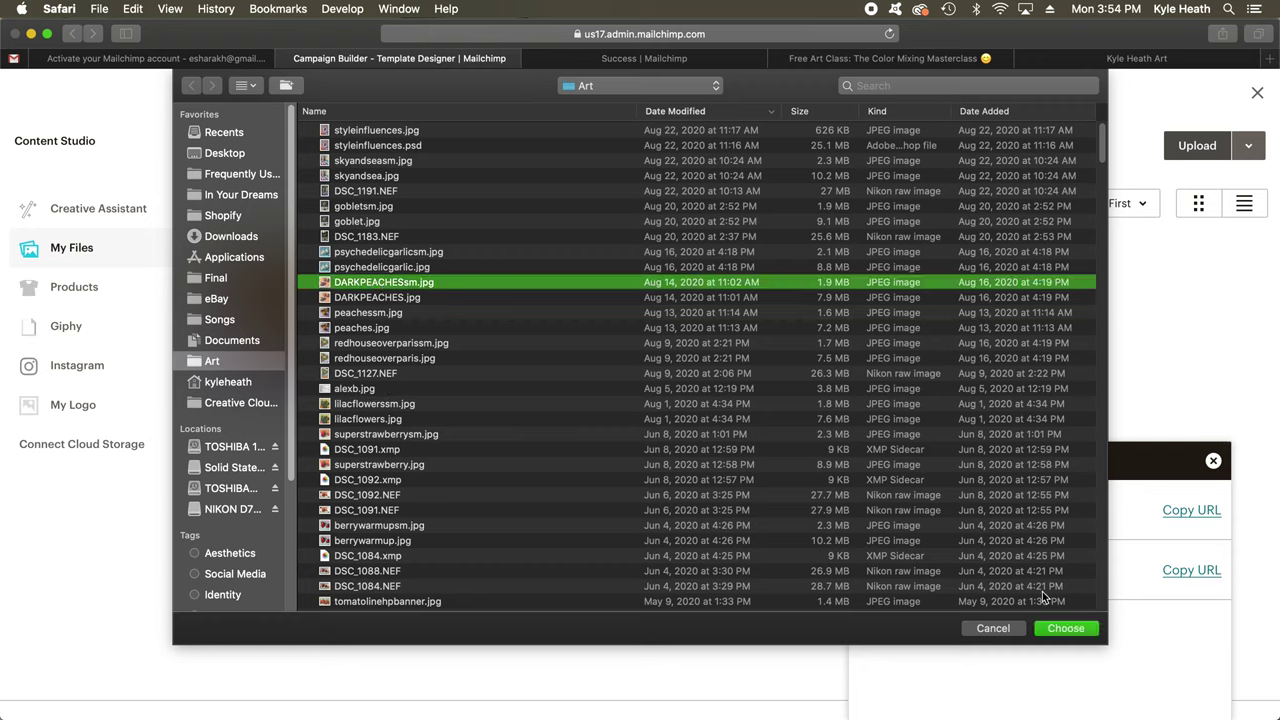
{"action": "left_click", "coordinate": [1062, 628]}
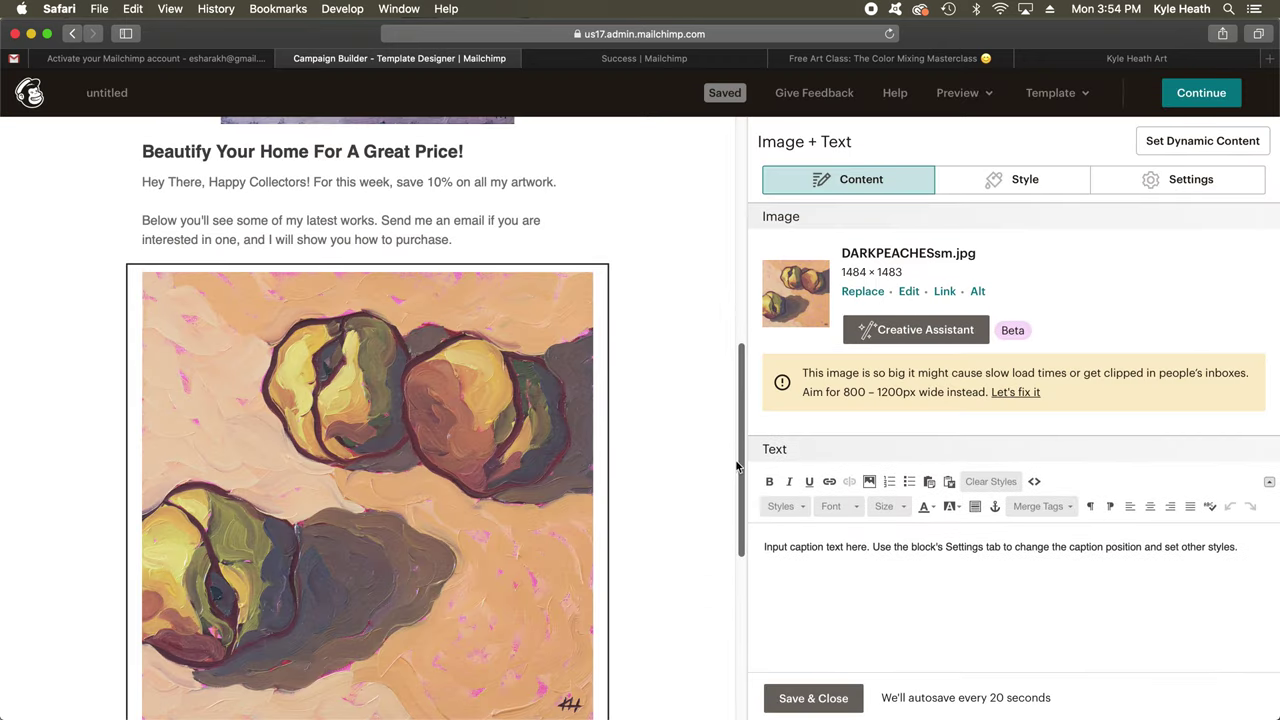
{"action": "scroll", "coordinate": [663, 500], "scroll_direction": "down", "scroll_amount": 3}
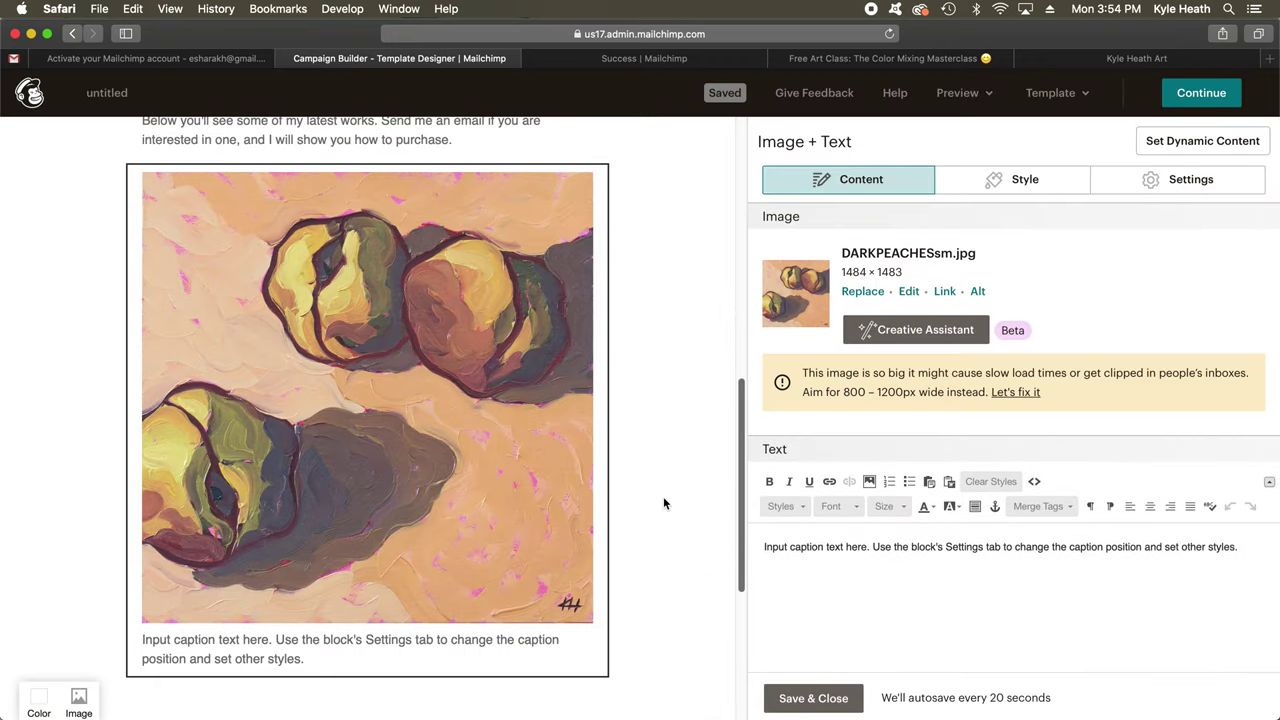
{"action": "scroll", "coordinate": [663, 503], "scroll_direction": "up", "scroll_amount": 2}
{"action": "scroll", "coordinate": [663, 503], "scroll_direction": "down", "scroll_amount": 1}
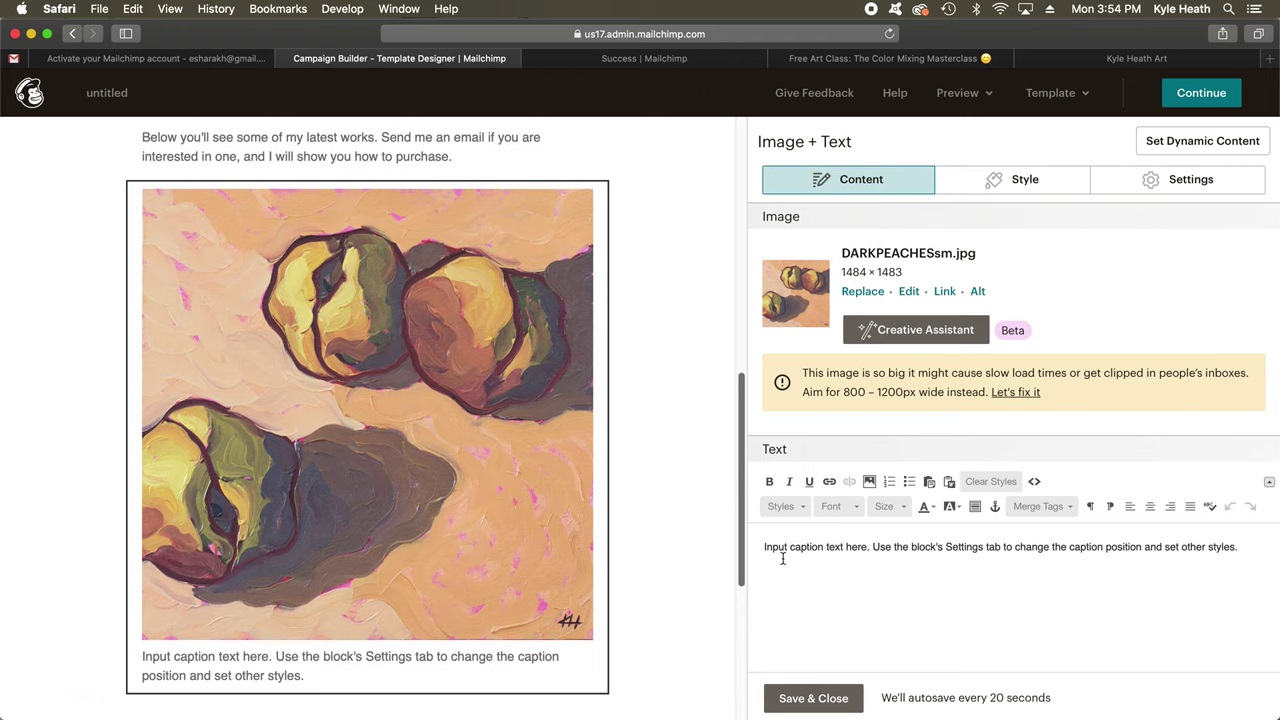
{"action": "scroll", "coordinate": [852, 333], "scroll_direction": "down", "scroll_amount": 1}
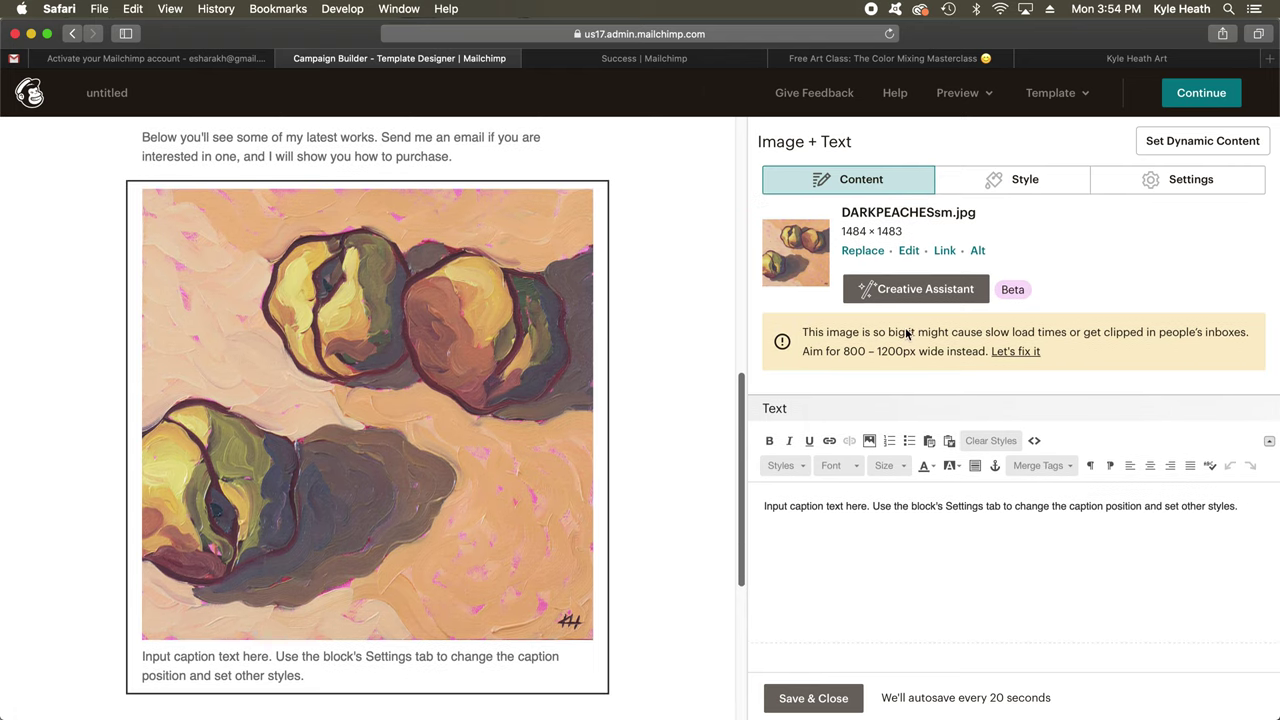
{"action": "scroll", "coordinate": [908, 335], "scroll_direction": "up", "scroll_amount": 1}
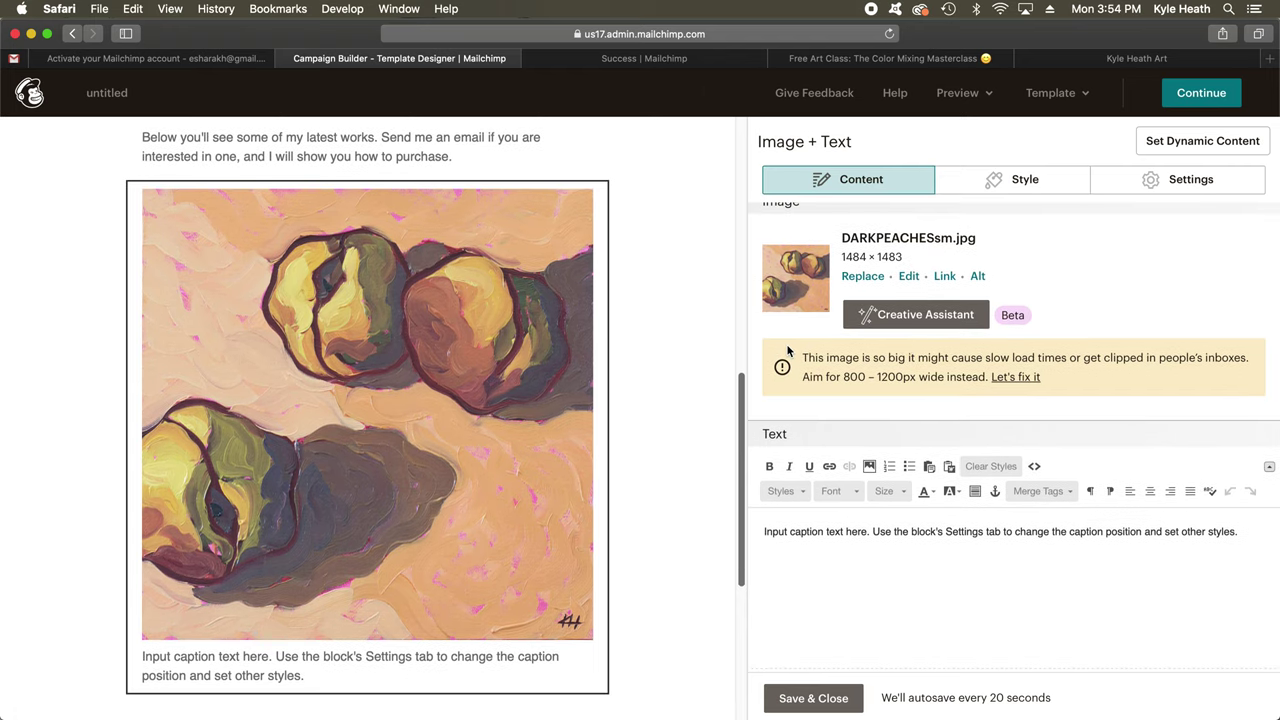
Resize the peaches image to 1200 × 1199 to clear the oversize warning
{"action": "left_click", "coordinate": [1013, 380]}
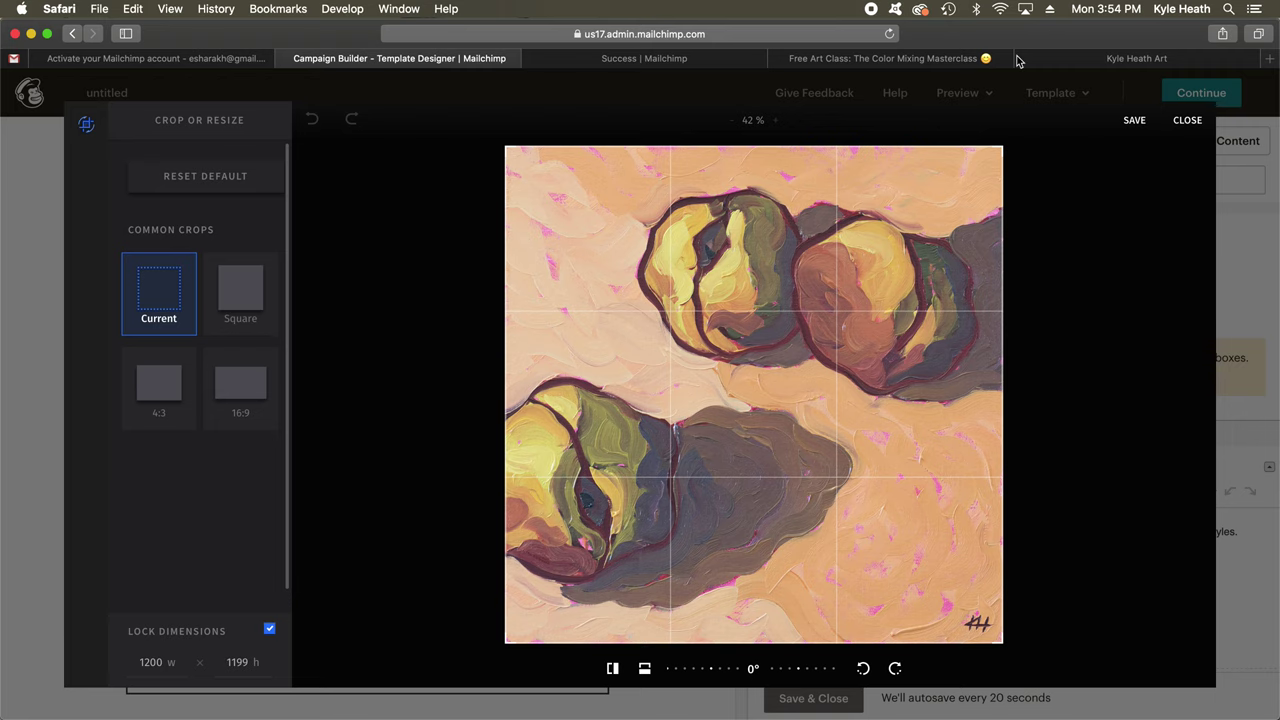
{"action": "left_click", "coordinate": [1131, 122]}
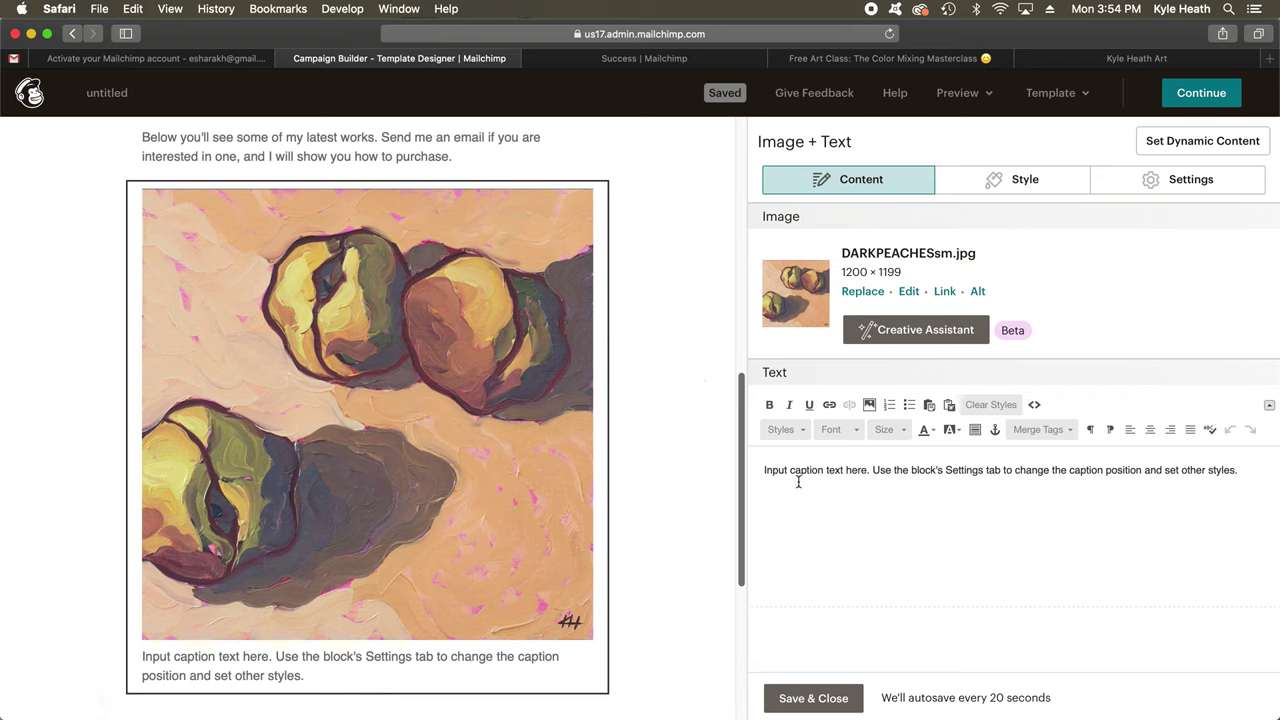
Replace the placeholder caption with 'Dark Peaches. 12x12" Oil on Panel. $100 $90'
{"action": "left_click_drag", "start_coordinate": [763, 470], "coordinate": [1238, 468]}
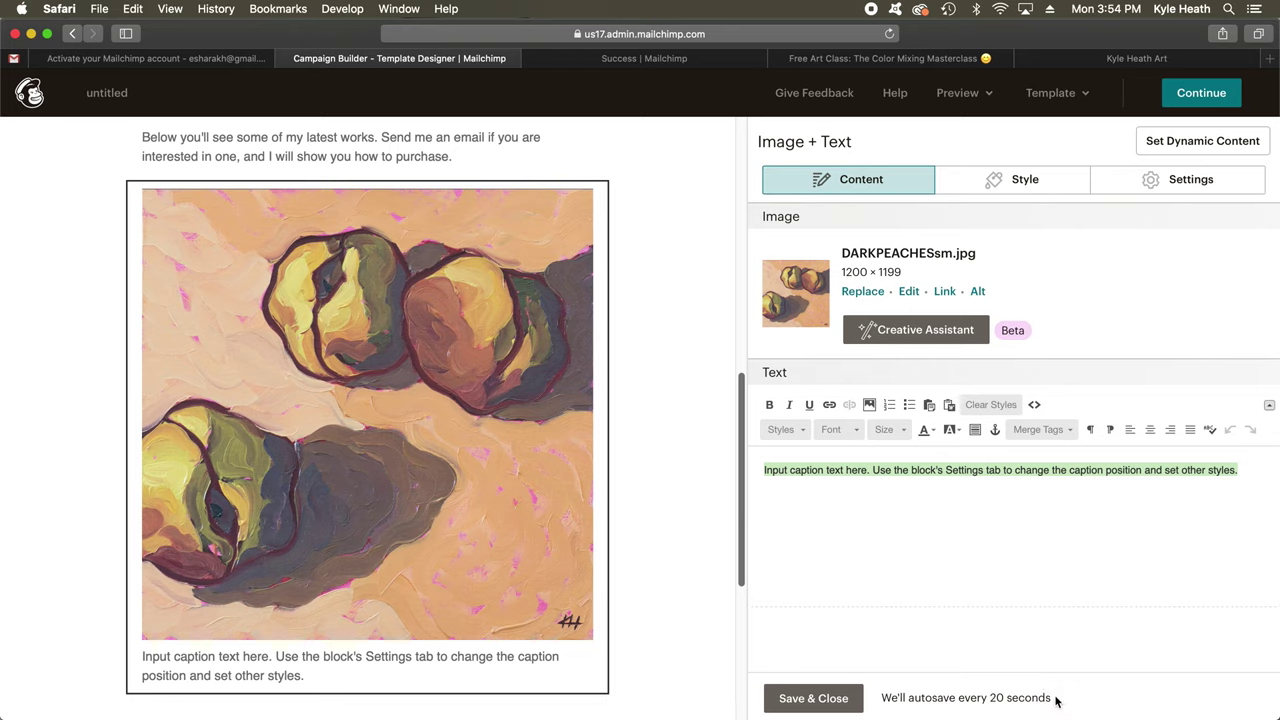
{"action": "key", "text": "BackSpace"}
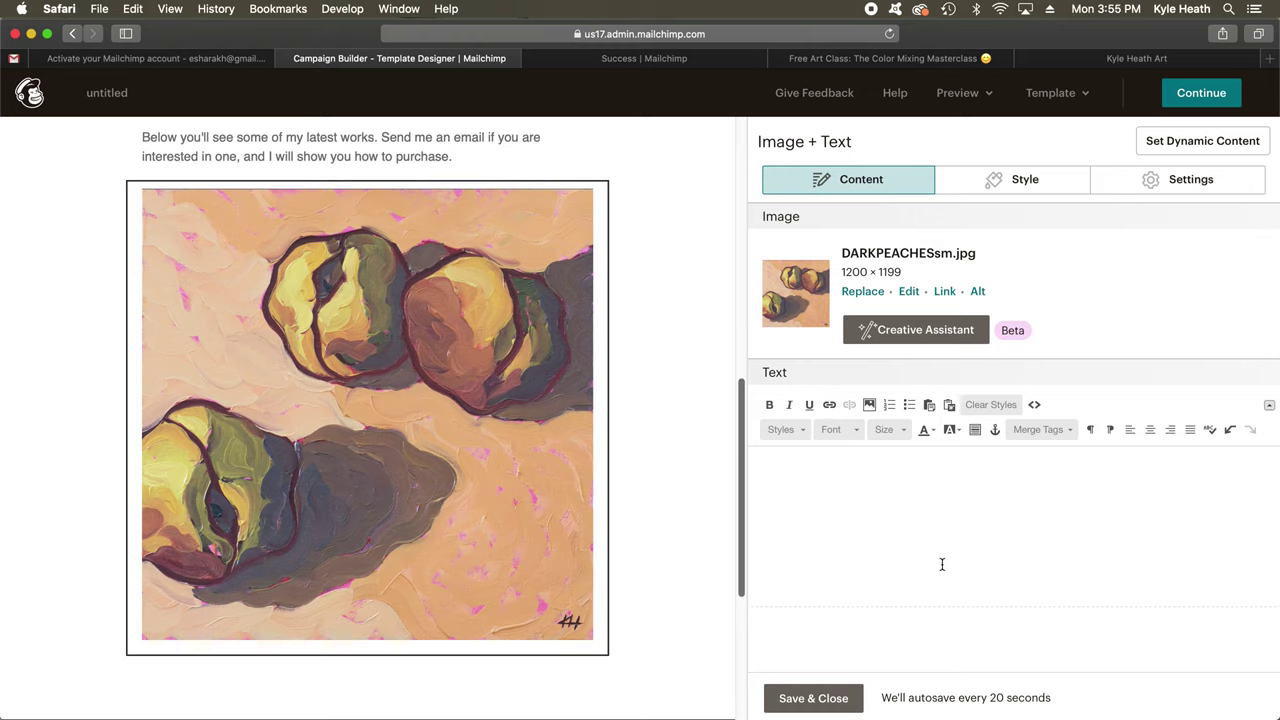
{"action": "type", "text": "Dark "}
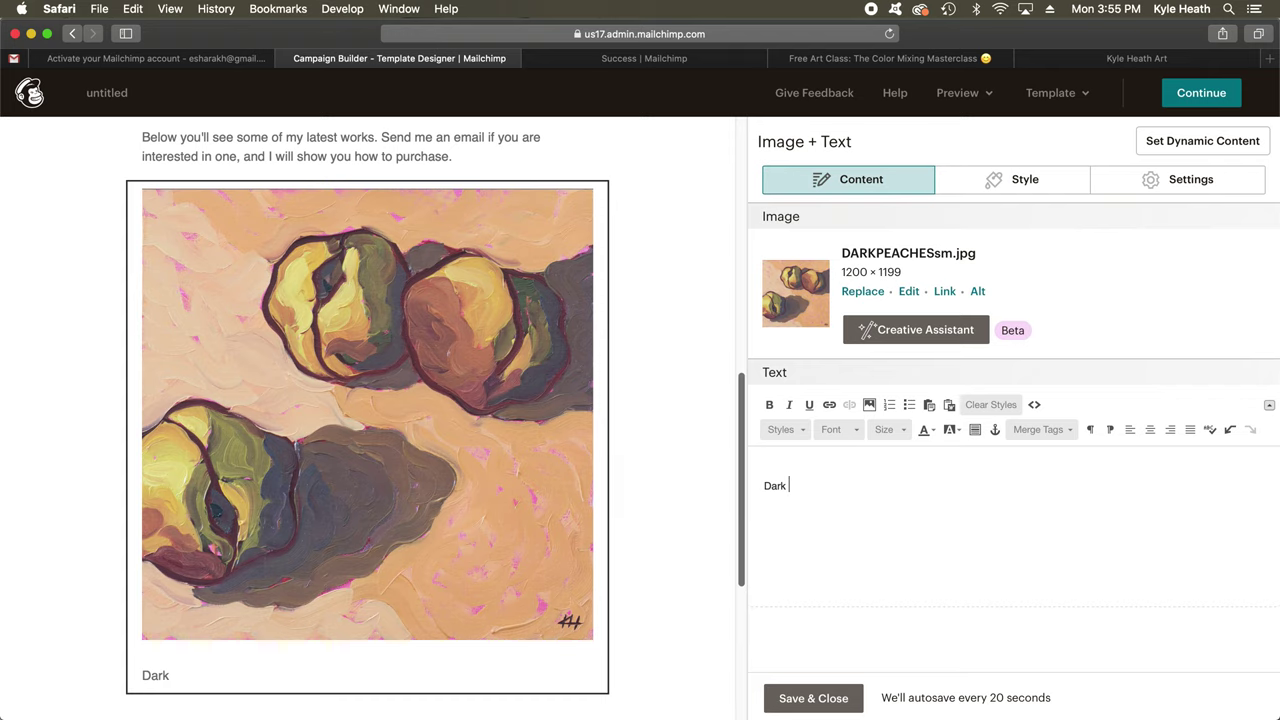
{"action": "type", "text": "Peaches. Oil"}
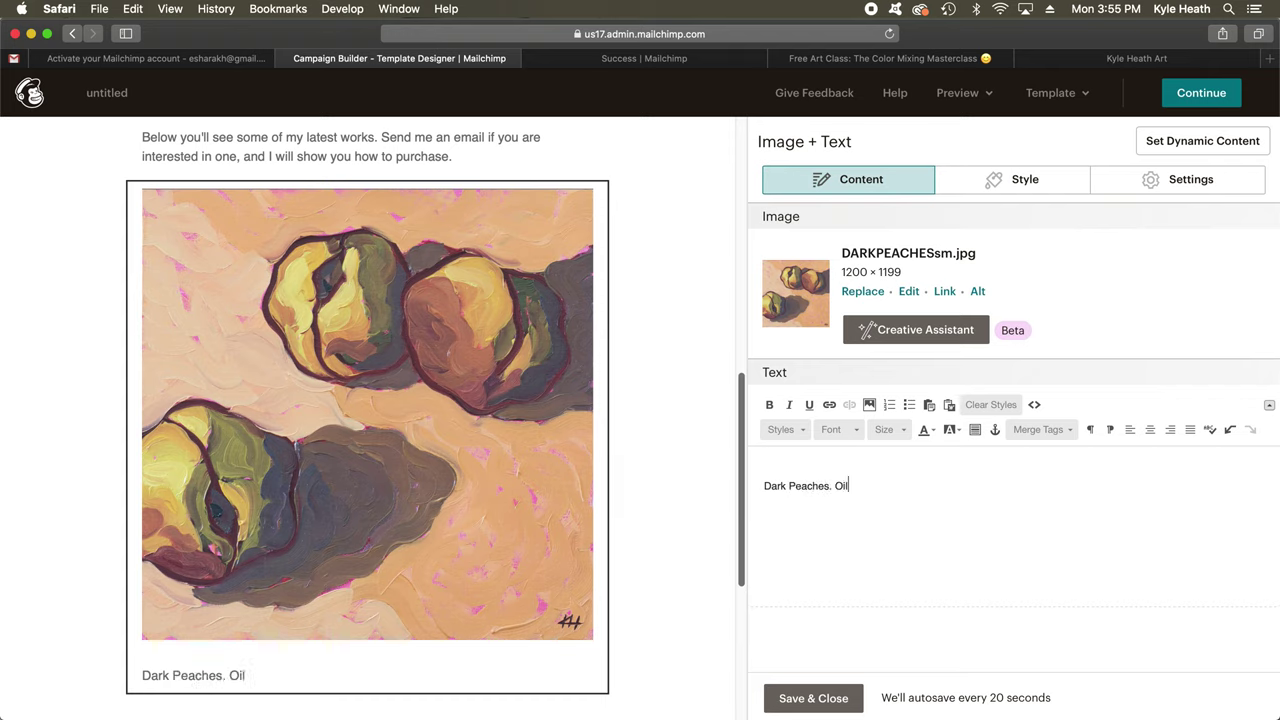
{"action": "key", "text": "BackSpace"}
{"action": "key", "text": "BackSpace"}
{"action": "key", "text": "BackSpace"}
{"action": "key", "text": "BackSpace"}
{"action": "type", "text": "12"}
{"action": "key", "text": "BackSpace"}
{"action": "key", "text": "BackSpace"}
{"action": "type", "text": "12x12\" Oil on Panel"}
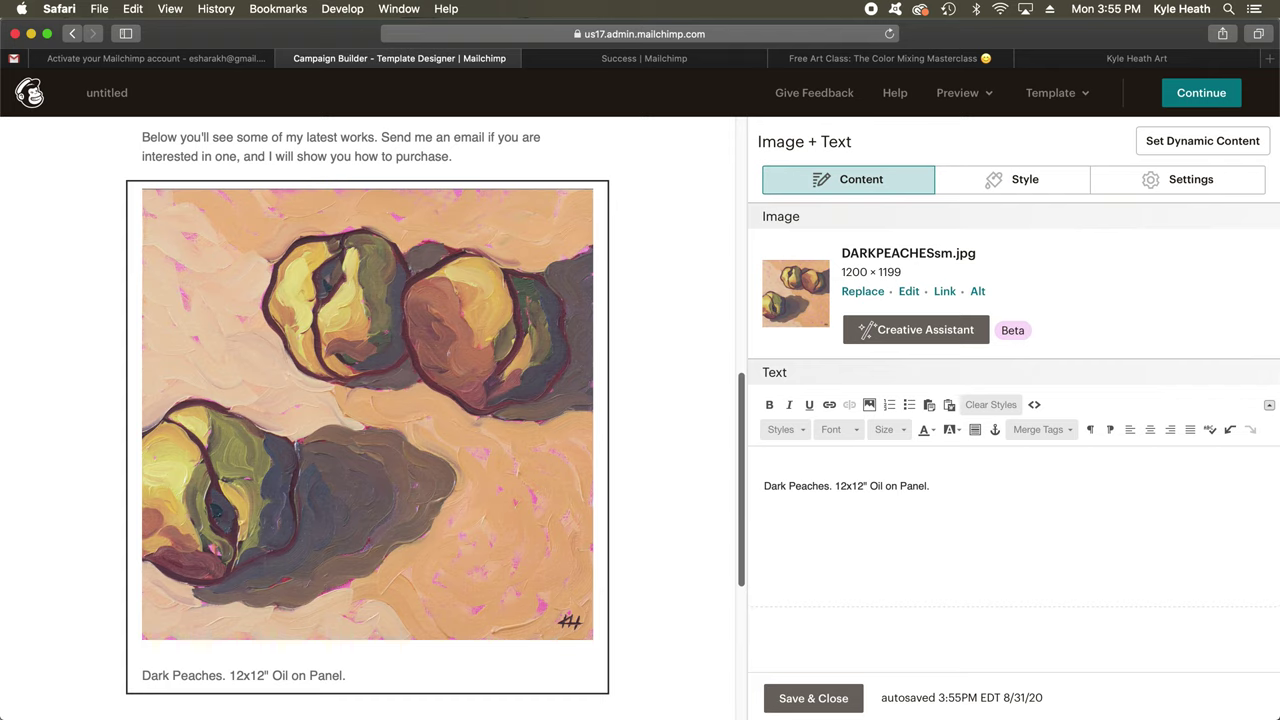
{"action": "type", "text": ". %100"}
{"action": "key", "text": "BackSpace"}
{"action": "key", "text": "BackSpace"}
{"action": "key", "text": "BackSpace"}
{"action": "key", "text": "BackSpace"}
{"action": "type", "text": "$100  $90"}
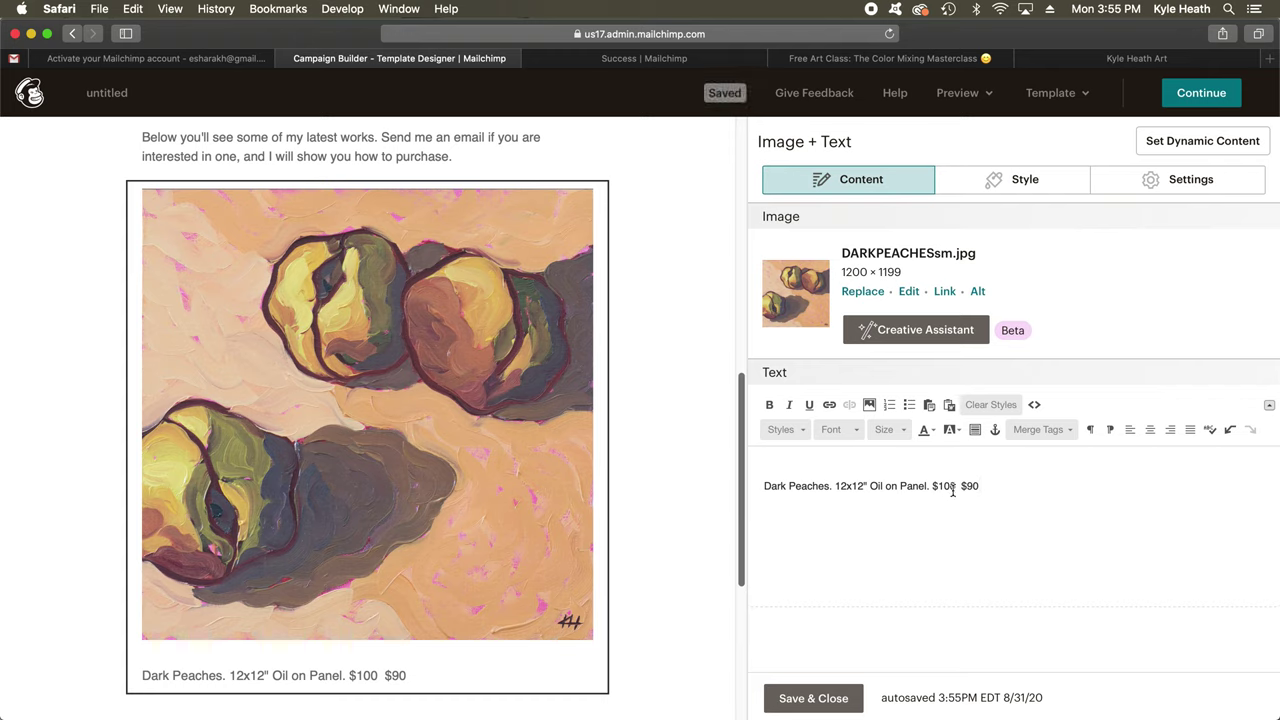
Remove the $100 price and end the caption with 'this week only!'
{"action": "left_click_drag", "start_coordinate": [956, 487], "coordinate": [932, 487]}
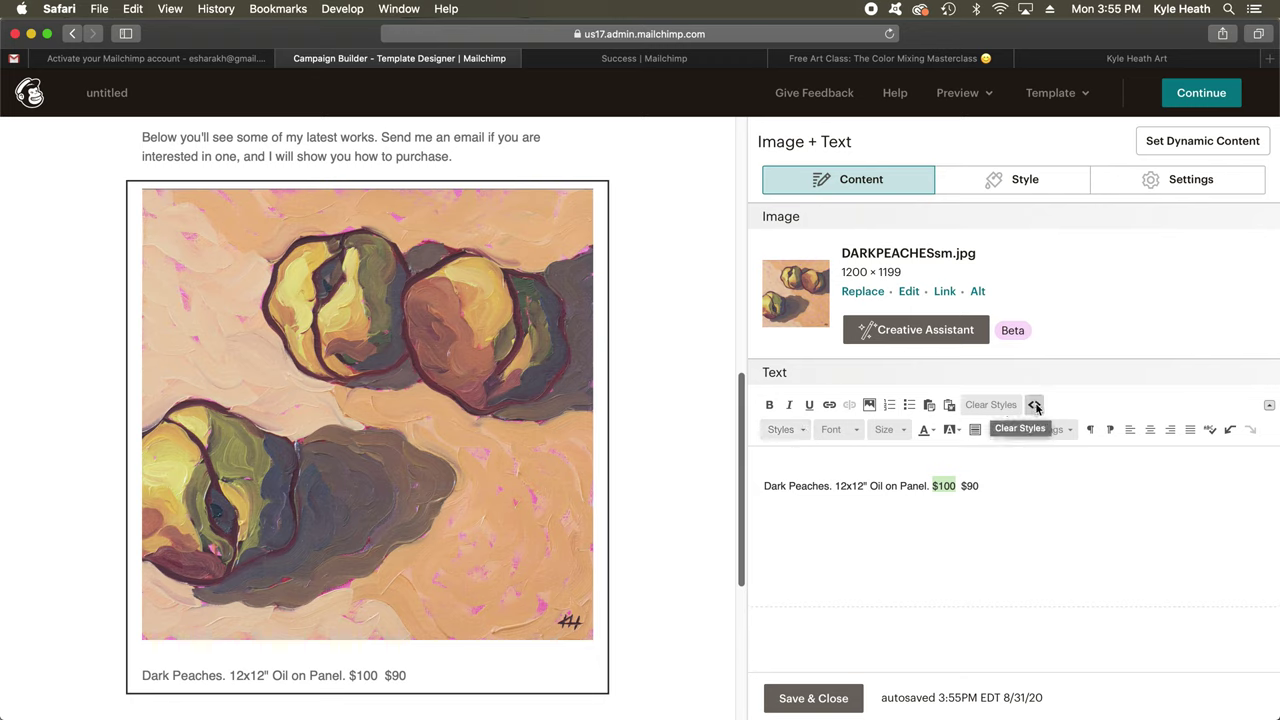
{"action": "left_click", "coordinate": [804, 430]}
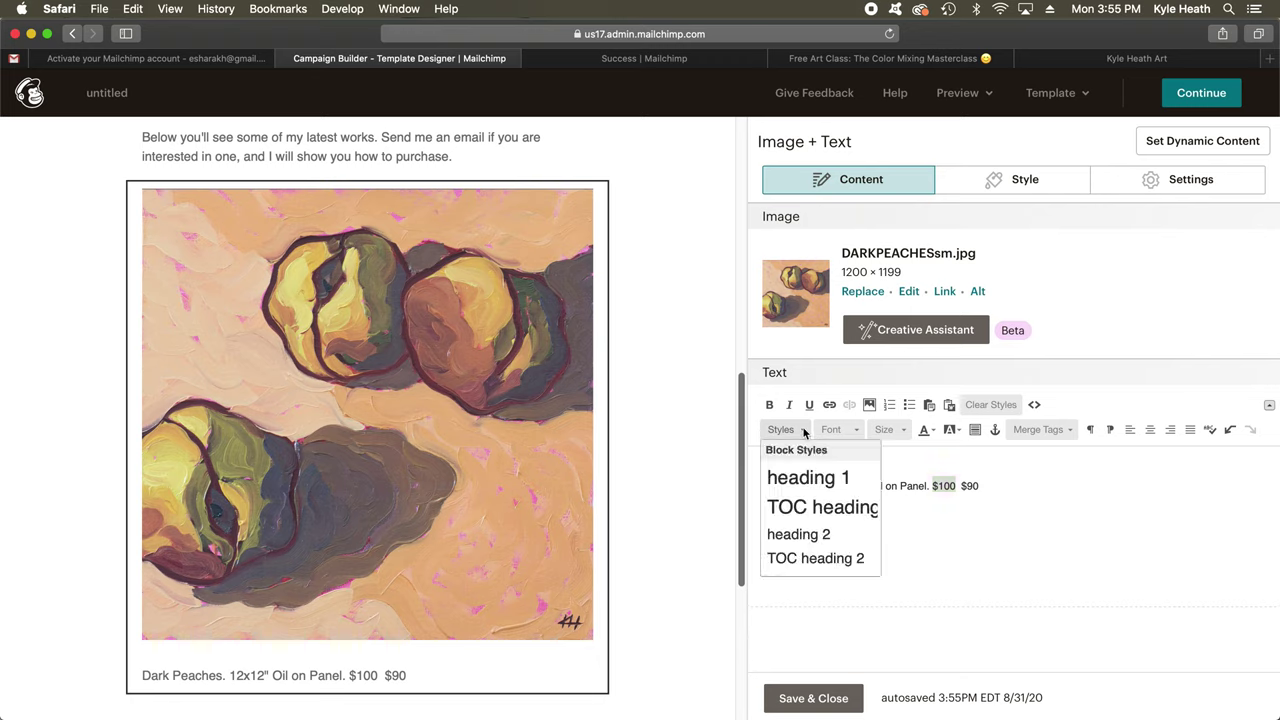
{"action": "left_click", "coordinate": [804, 431]}
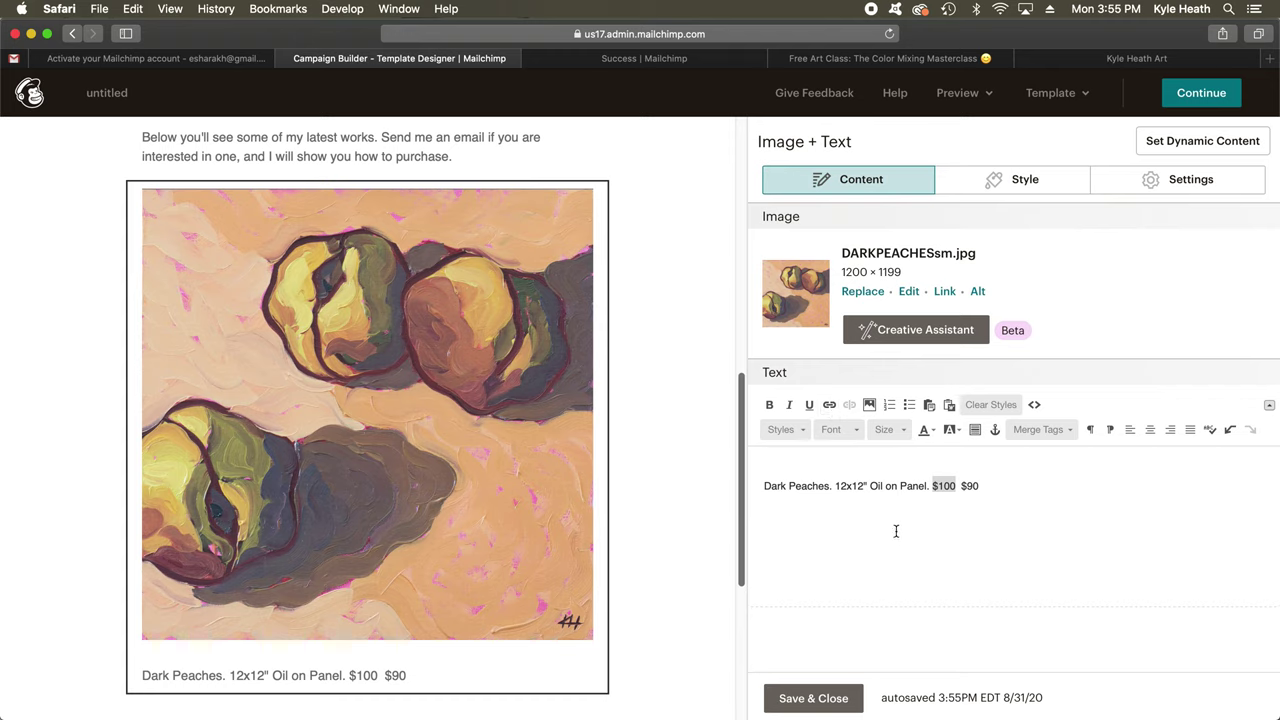
{"action": "left_click", "coordinate": [914, 482]}
{"action": "left_click_drag", "start_coordinate": [958, 485], "coordinate": [932, 490]}
{"action": "key", "text": "BackSpace"}
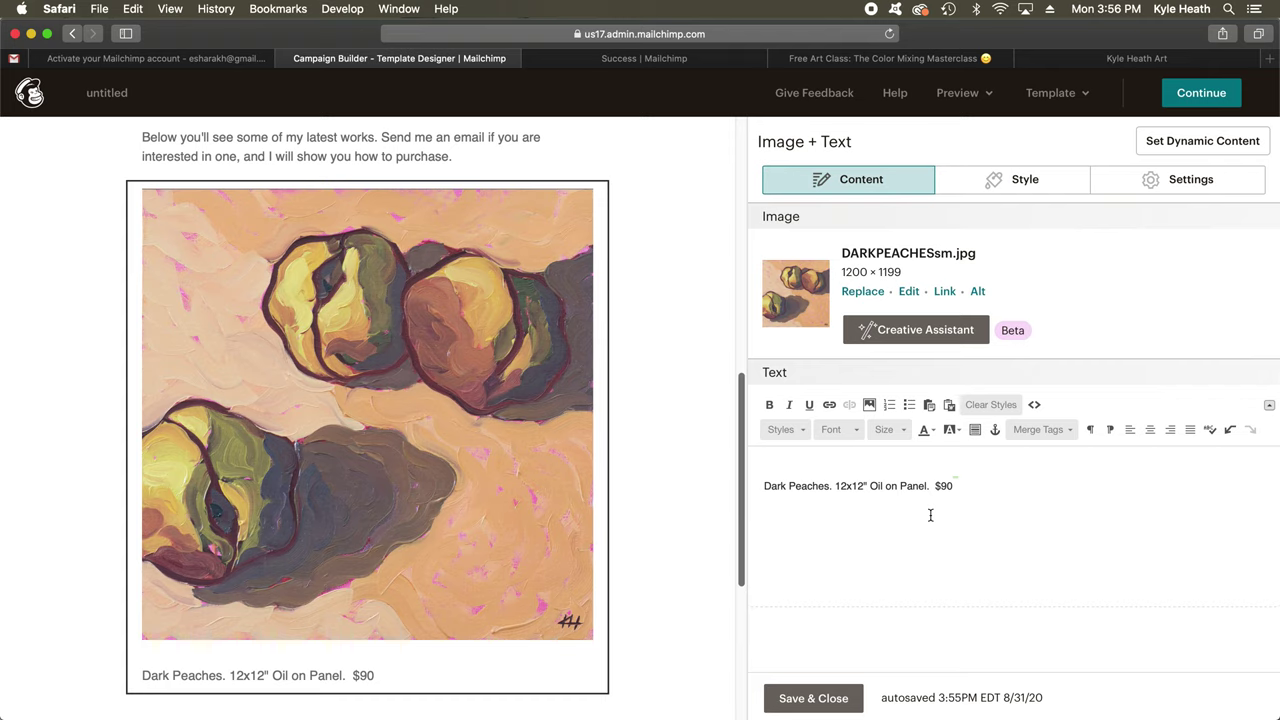
{"action": "type", "text": "Now"}
{"action": "key", "text": "BackSpace"}
{"action": "key", "text": "BackSpace"}
{"action": "key", "text": "BackSpace"}
{"action": "left_click", "coordinate": [966, 485]}
{"action": "type", "text": "this week only!"}
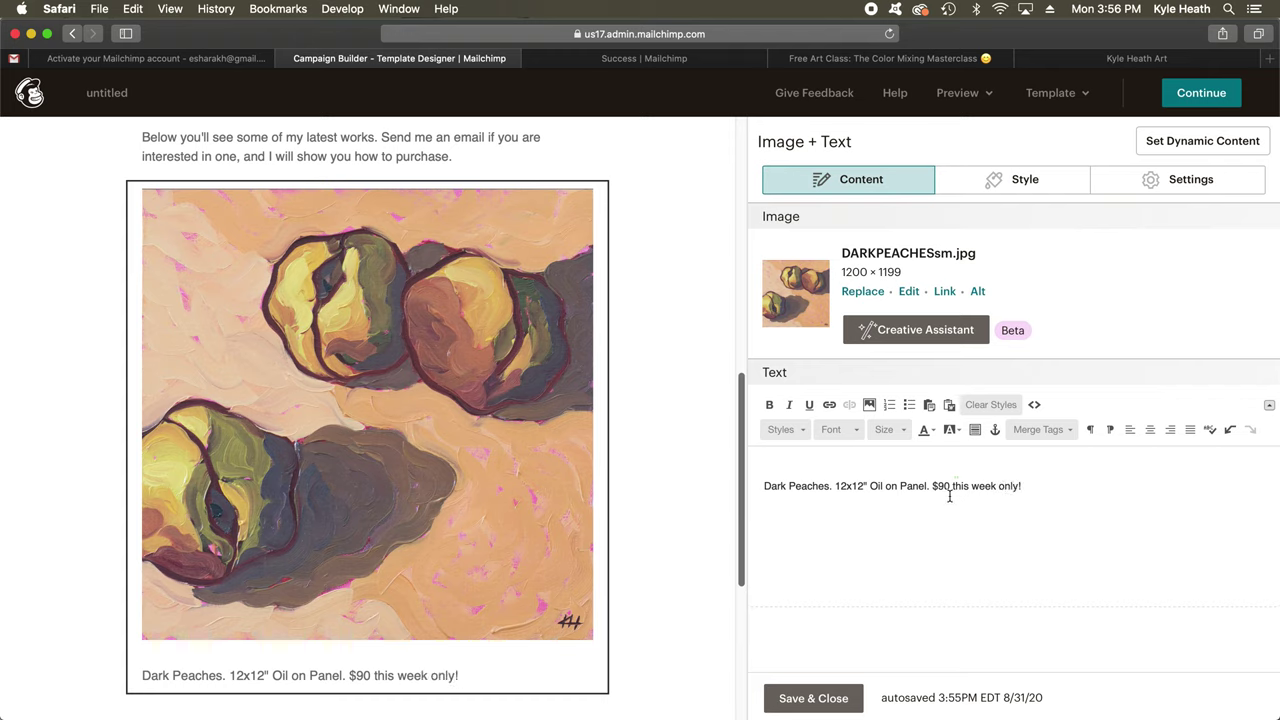
Make the $90 price in the caption bold and red
{"action": "left_click_drag", "start_coordinate": [932, 489], "coordinate": [947, 492]}
{"action": "left_click", "coordinate": [769, 404]}
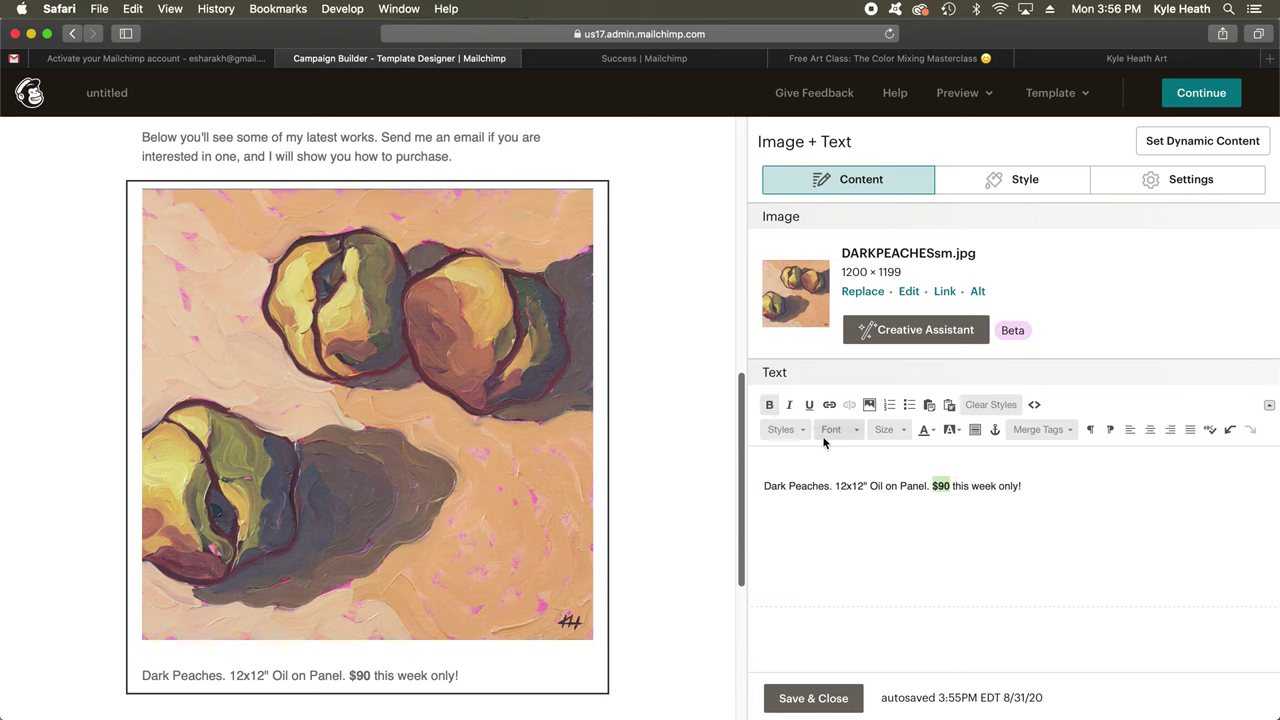
{"action": "left_click", "coordinate": [924, 430]}
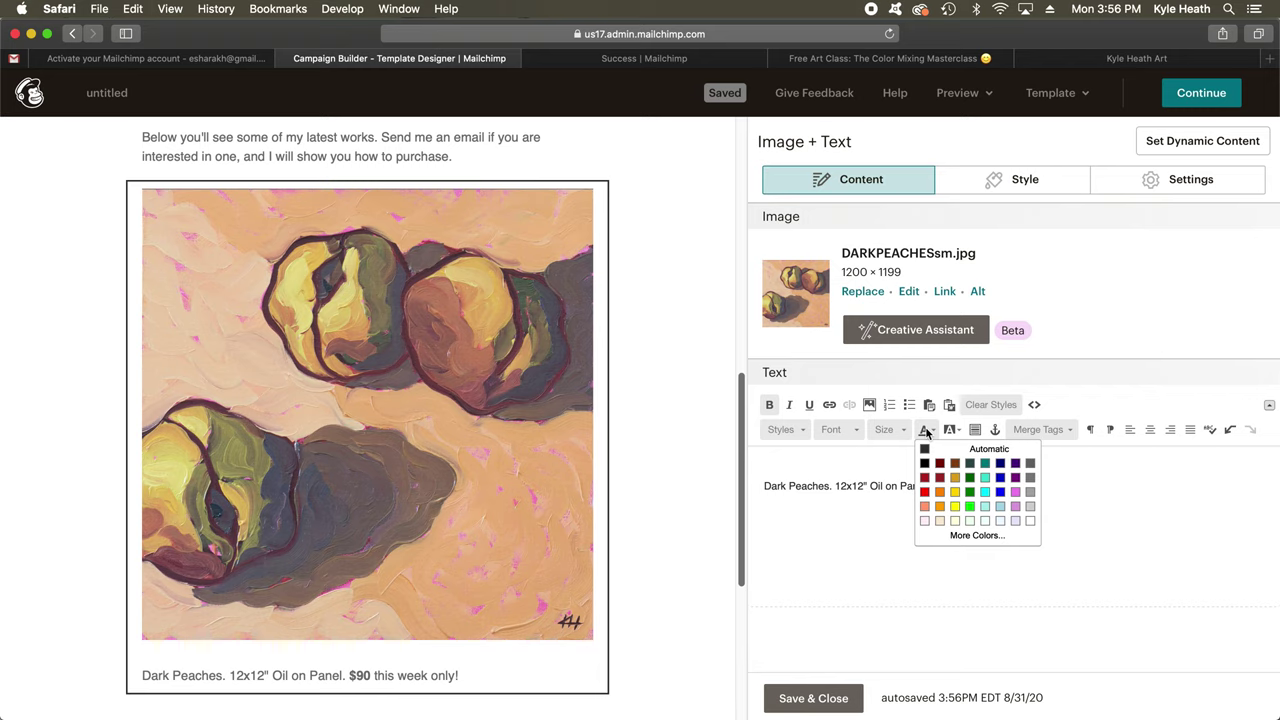
{"action": "left_click", "coordinate": [924, 491]}
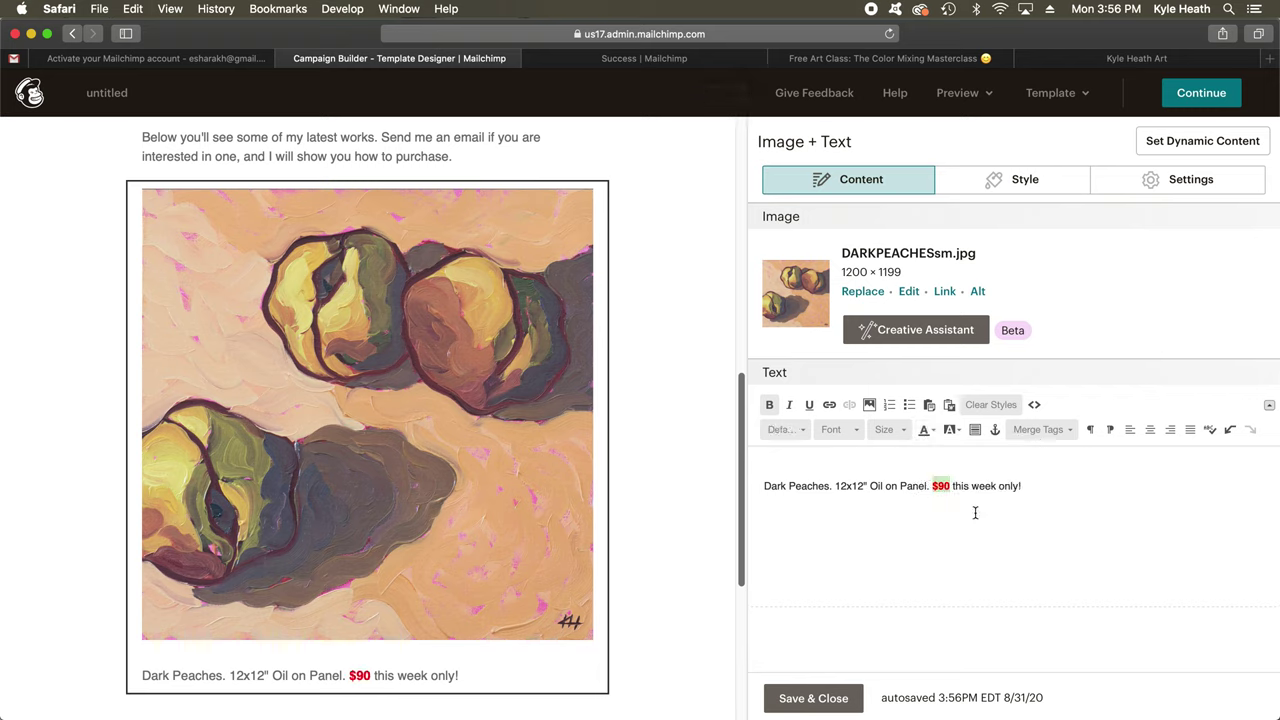
{"action": "left_click", "coordinate": [1104, 515]}
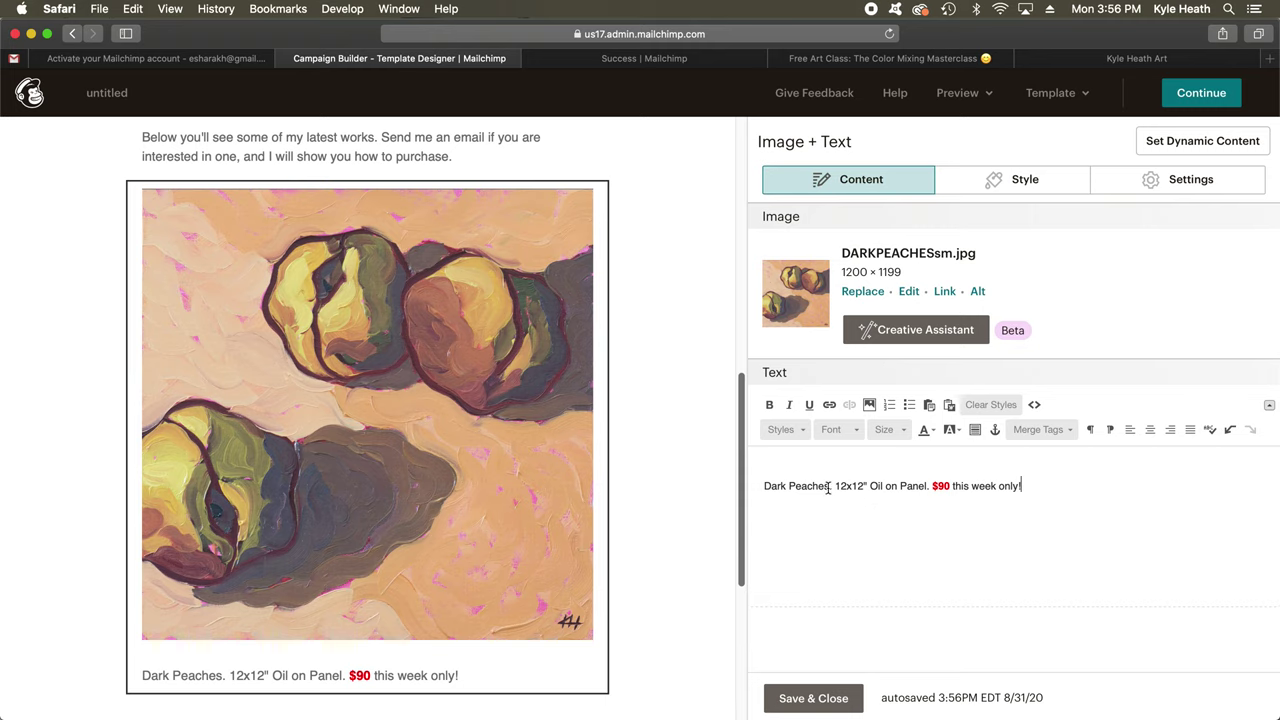
Italicize the title 'Dark Peaches', save the block, and reopen it
{"action": "left_click_drag", "start_coordinate": [829, 486], "coordinate": [765, 486]}
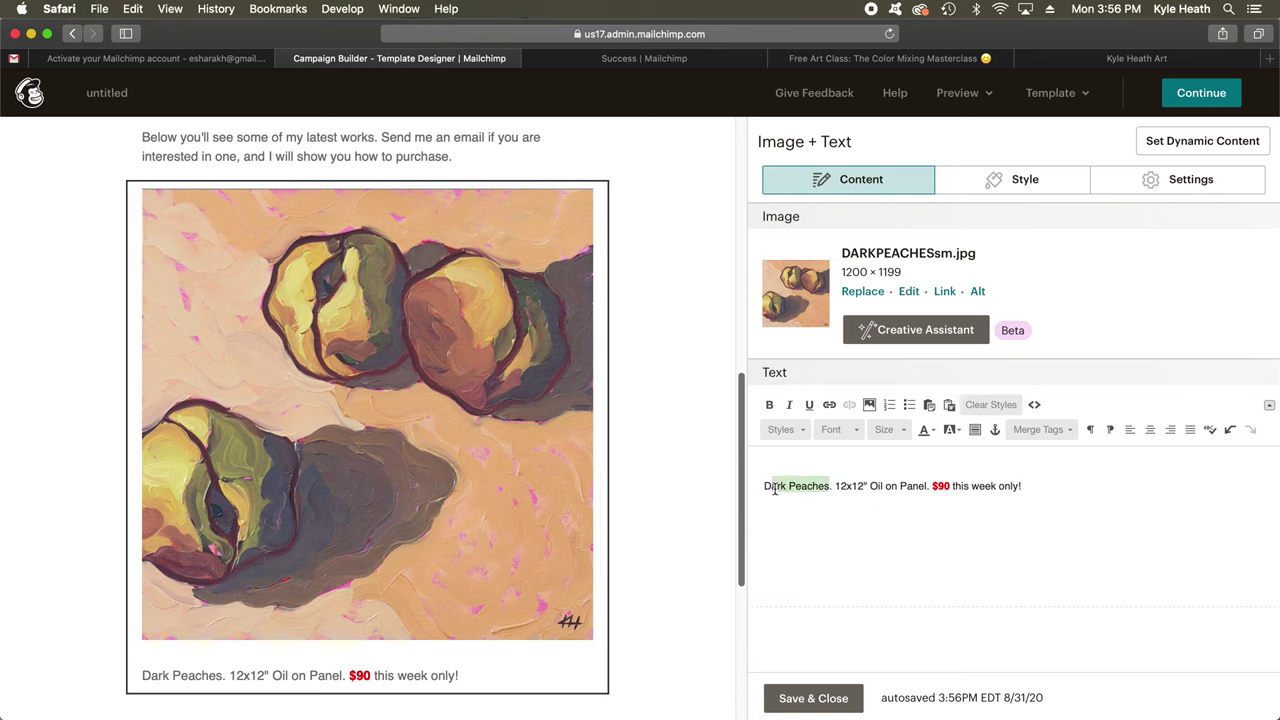
{"action": "left_click", "coordinate": [790, 407]}
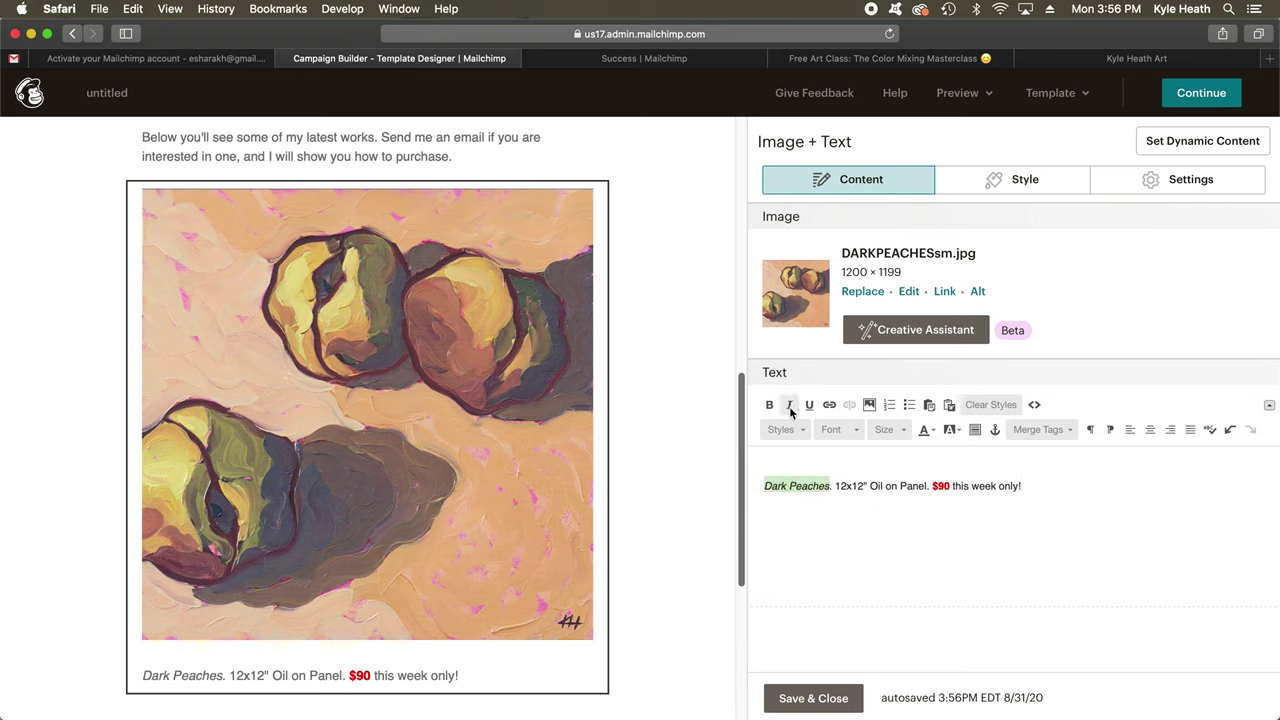
{"action": "left_click", "coordinate": [1080, 486]}
{"action": "left_click", "coordinate": [805, 698]}
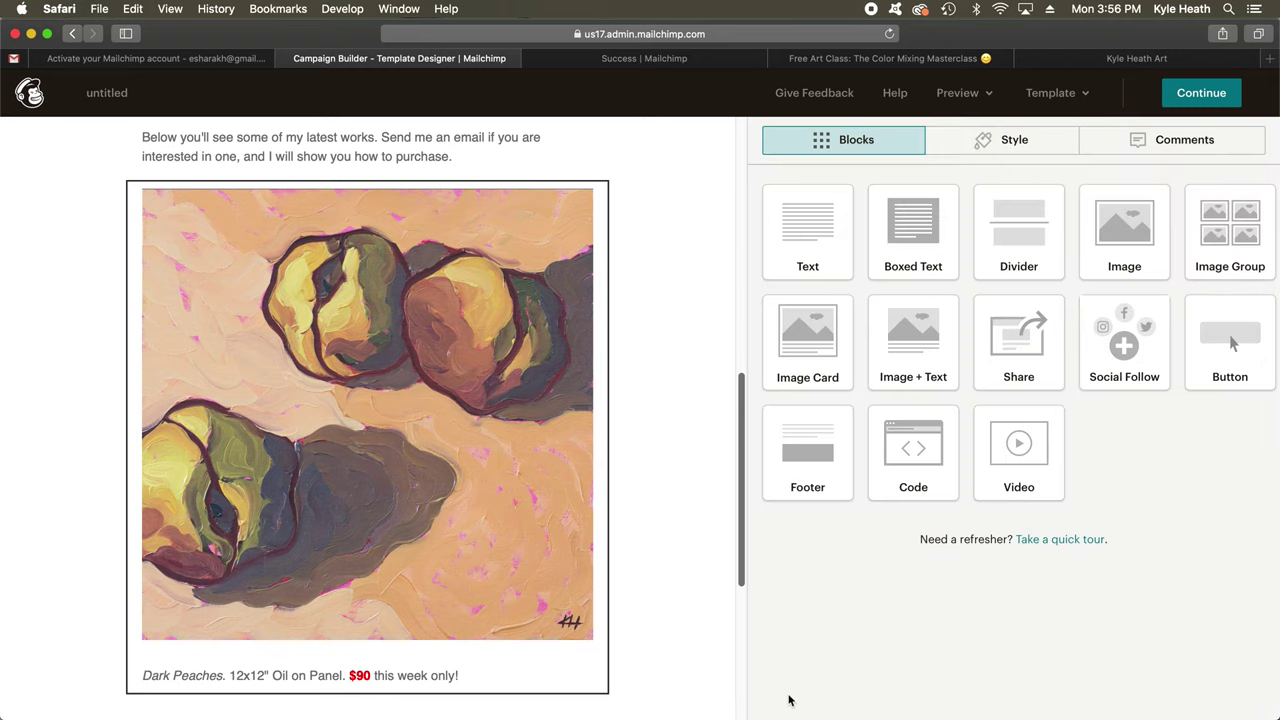
{"action": "left_click", "coordinate": [437, 414]}
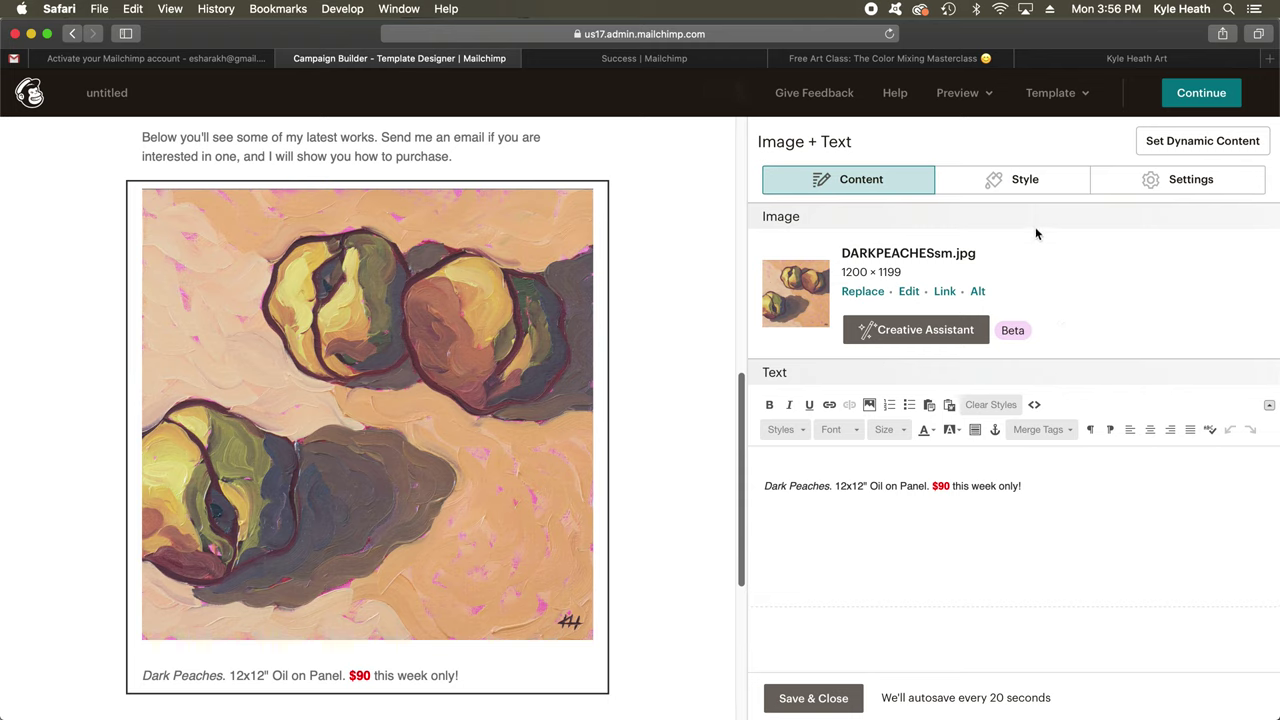
Review the painting block's Style and Settings, then save and close it from Content
{"action": "left_click", "coordinate": [1032, 183]}
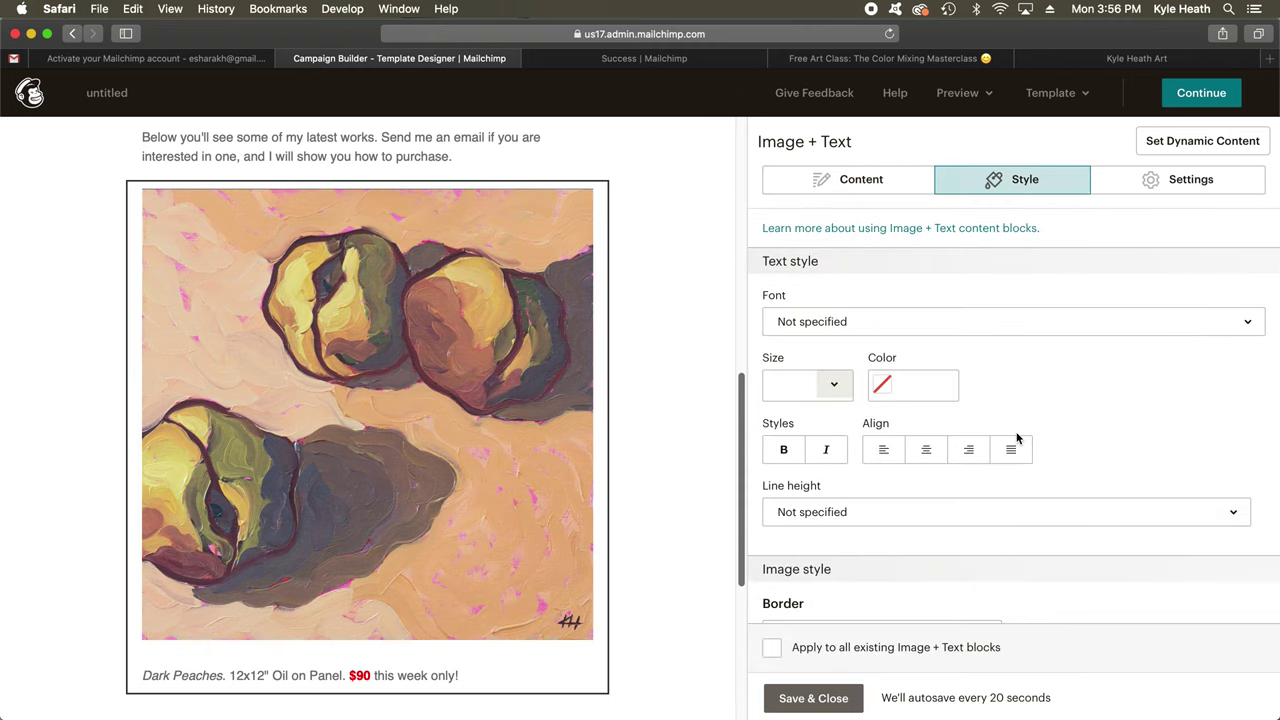
{"action": "scroll", "coordinate": [1017, 438], "scroll_direction": "down", "scroll_amount": 3}
{"action": "scroll", "coordinate": [1030, 478], "scroll_direction": "up", "scroll_amount": 3}
{"action": "left_click", "coordinate": [1166, 186]}
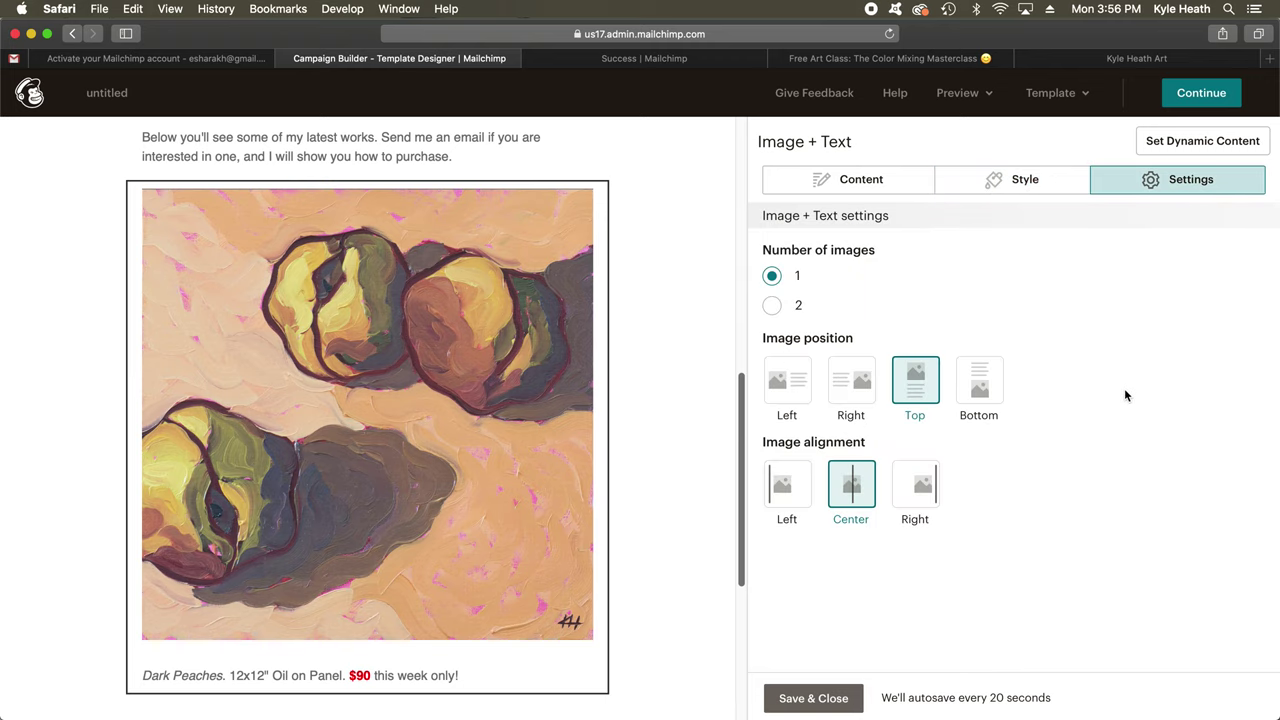
{"action": "left_click", "coordinate": [996, 188]}
{"action": "left_click", "coordinate": [814, 186]}
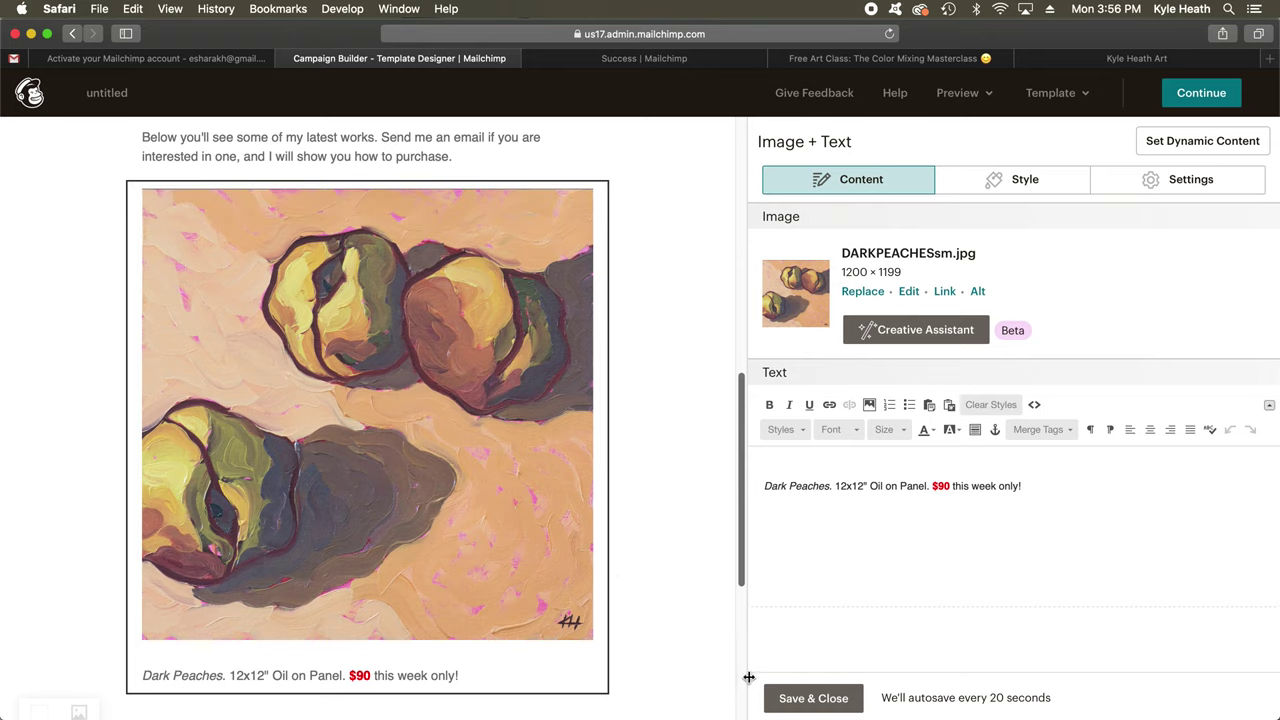
{"action": "left_click", "coordinate": [813, 698]}
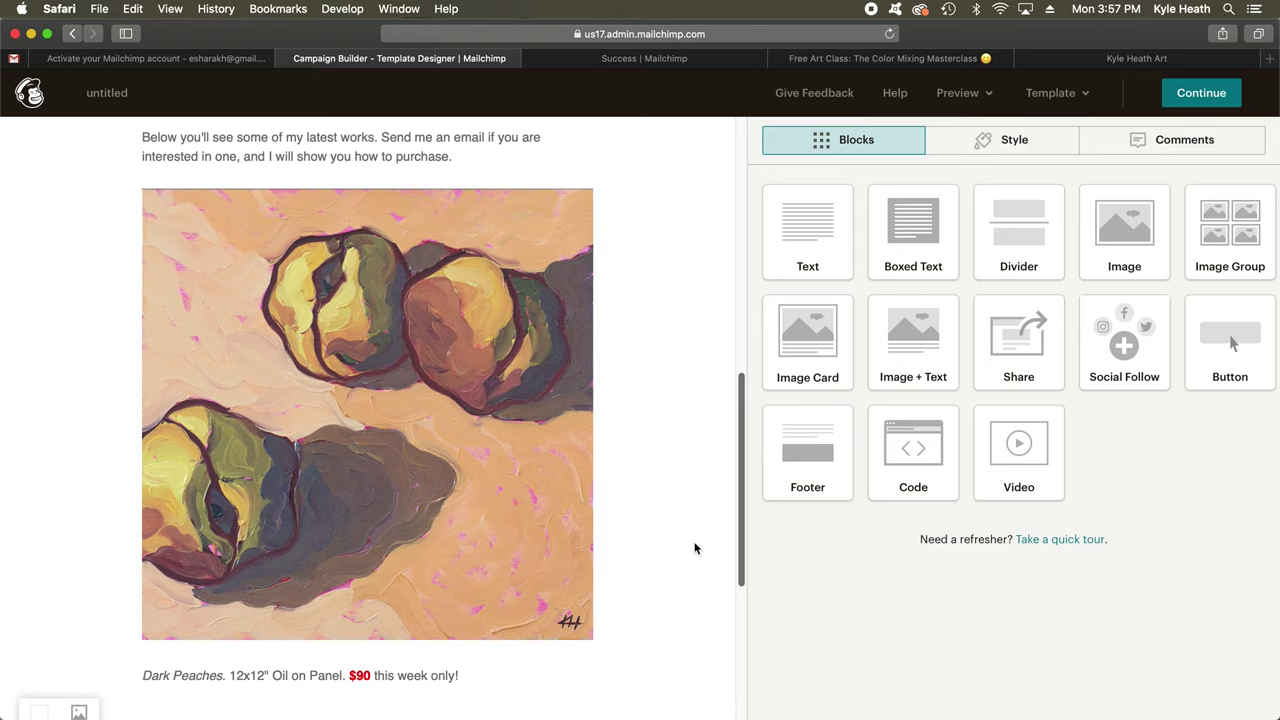
Duplicate the Dark Peaches image-and-caption block and open the upper copy
{"action": "scroll", "coordinate": [651, 587], "scroll_direction": "down", "scroll_amount": 10}
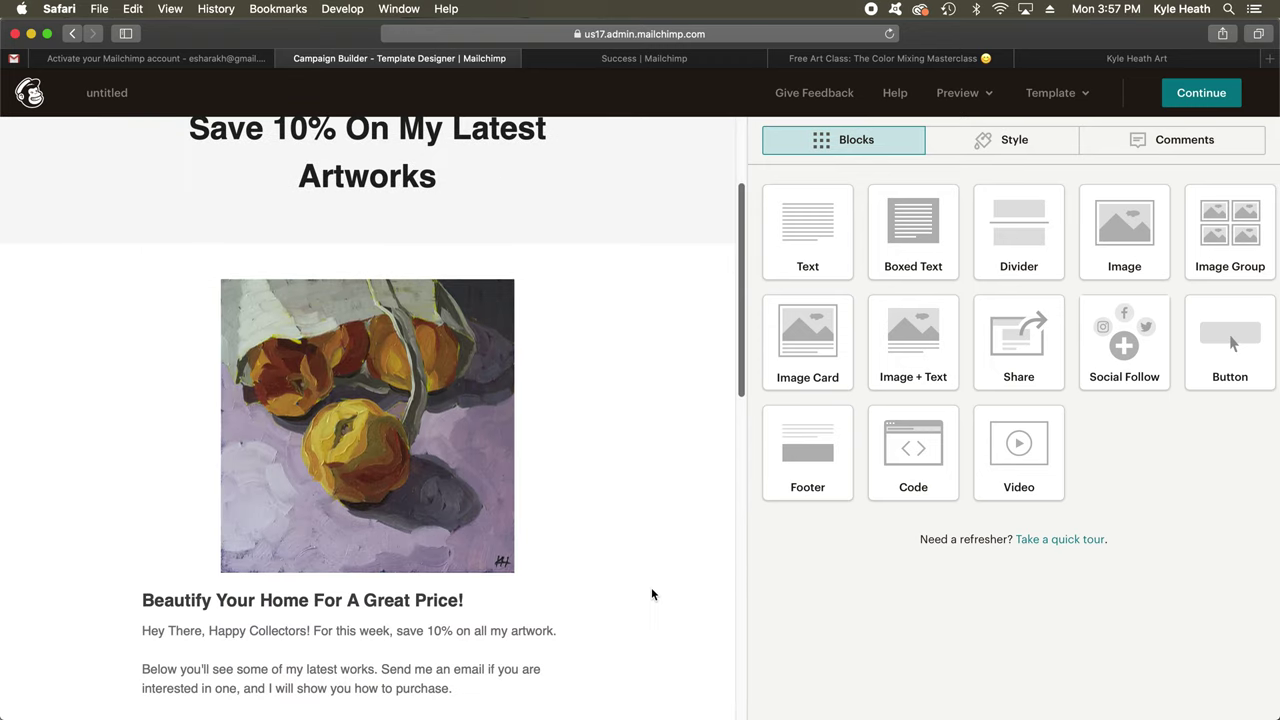
{"action": "scroll", "coordinate": [652, 594], "scroll_direction": "up", "scroll_amount": 3}
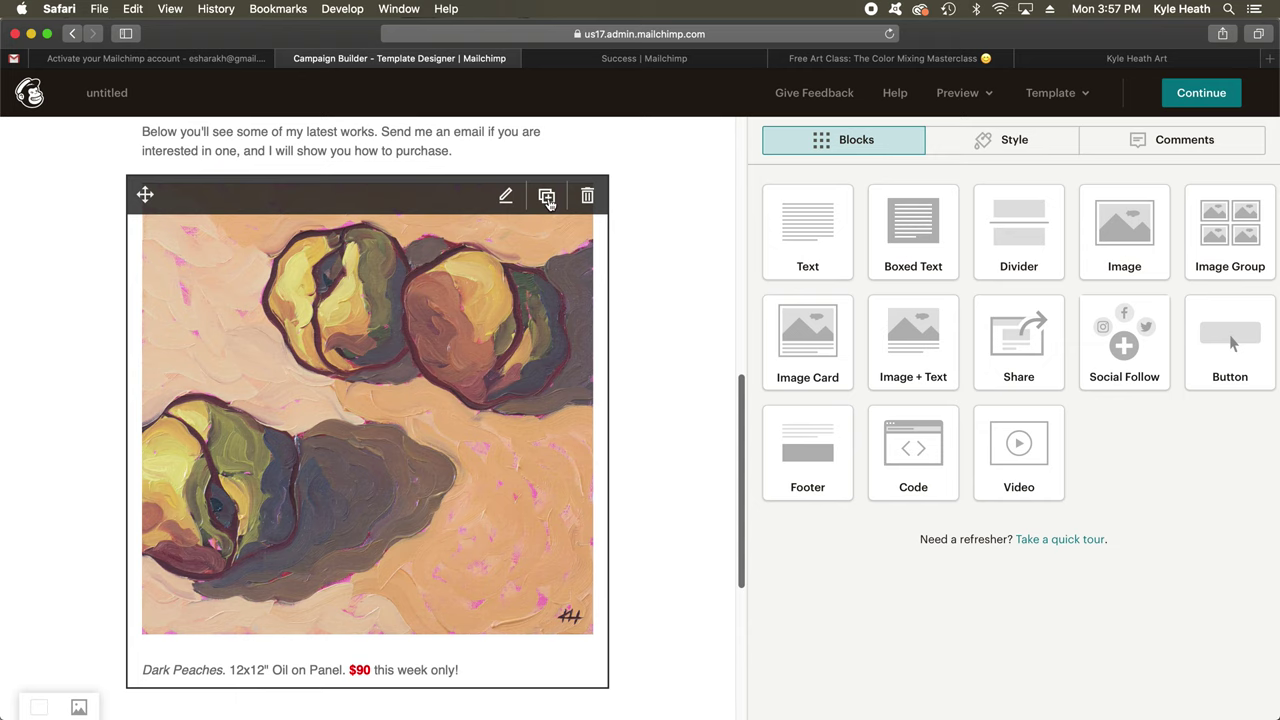
{"action": "left_click", "coordinate": [547, 198]}
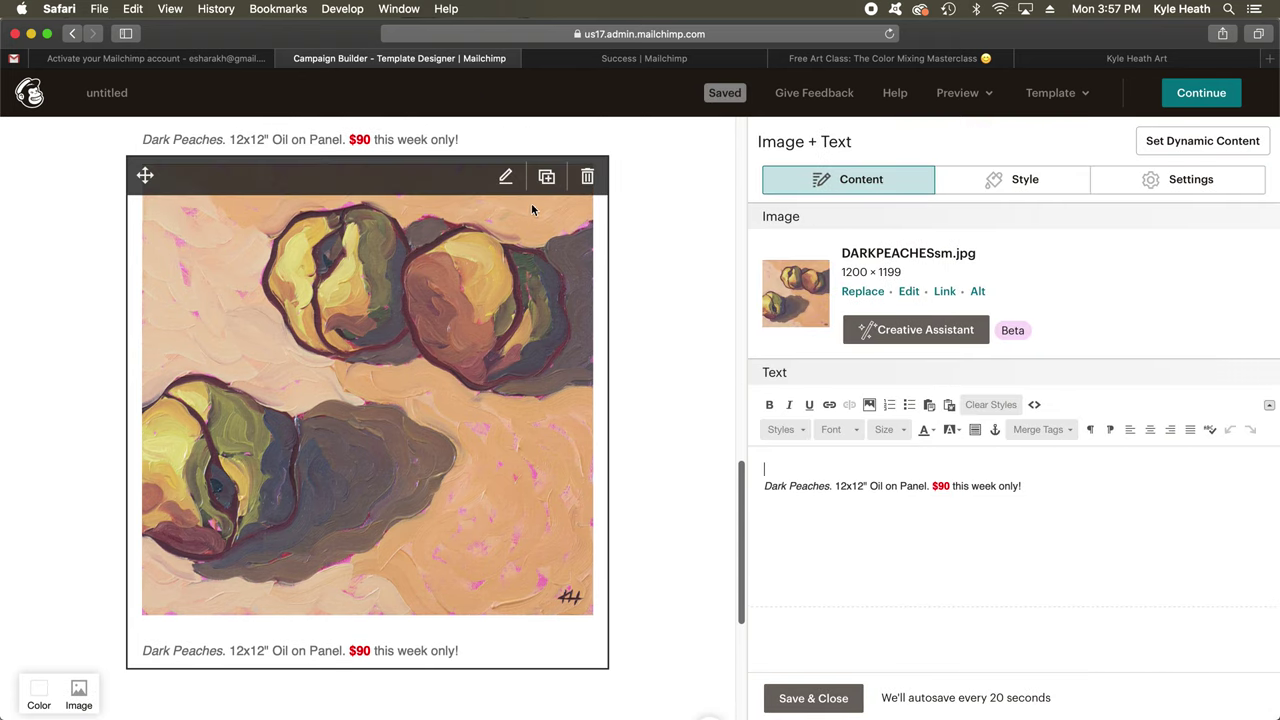
{"action": "left_click", "coordinate": [547, 185]}
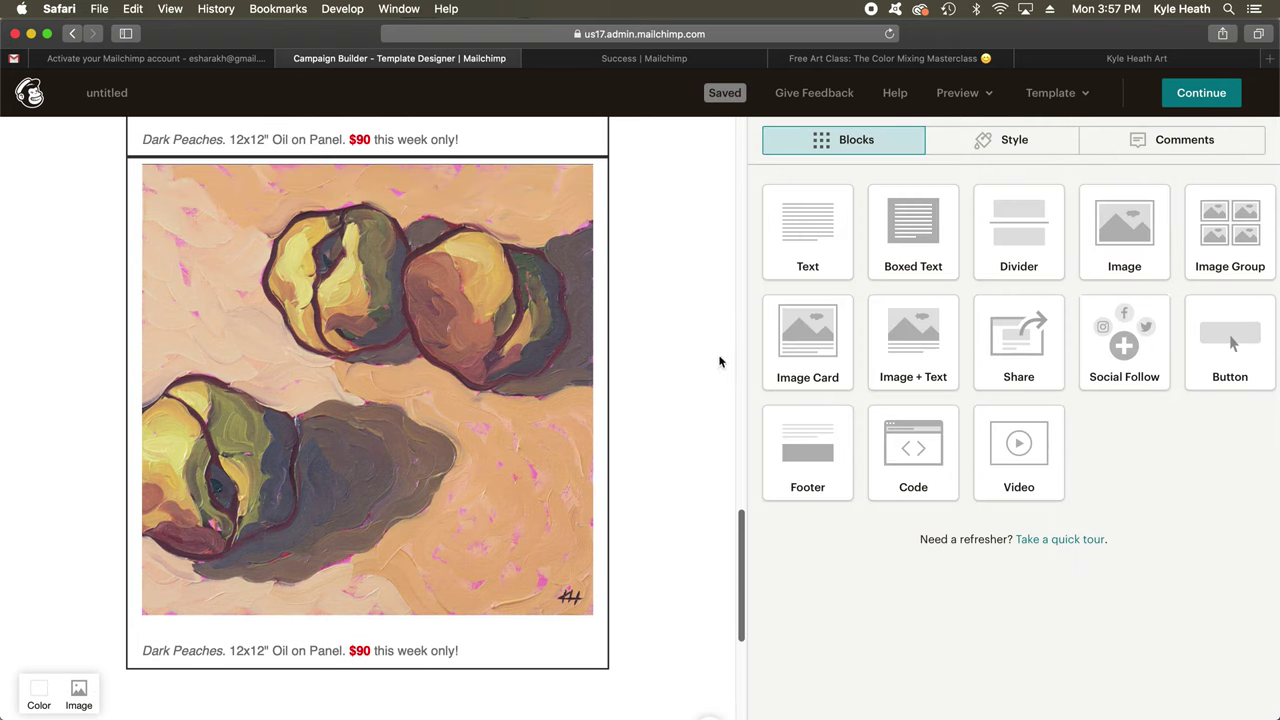
{"action": "scroll", "coordinate": [699, 475], "scroll_direction": "down", "scroll_amount": 5}
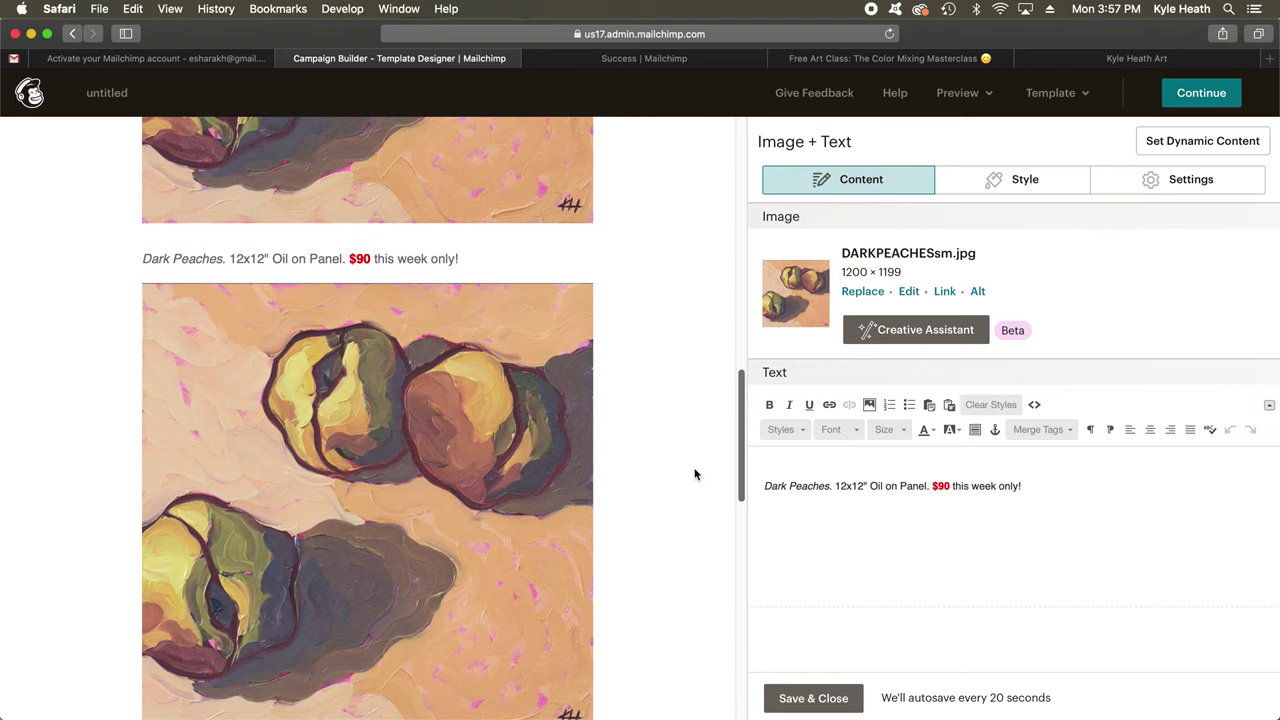
{"action": "scroll", "coordinate": [693, 468], "scroll_direction": "up", "scroll_amount": 5}
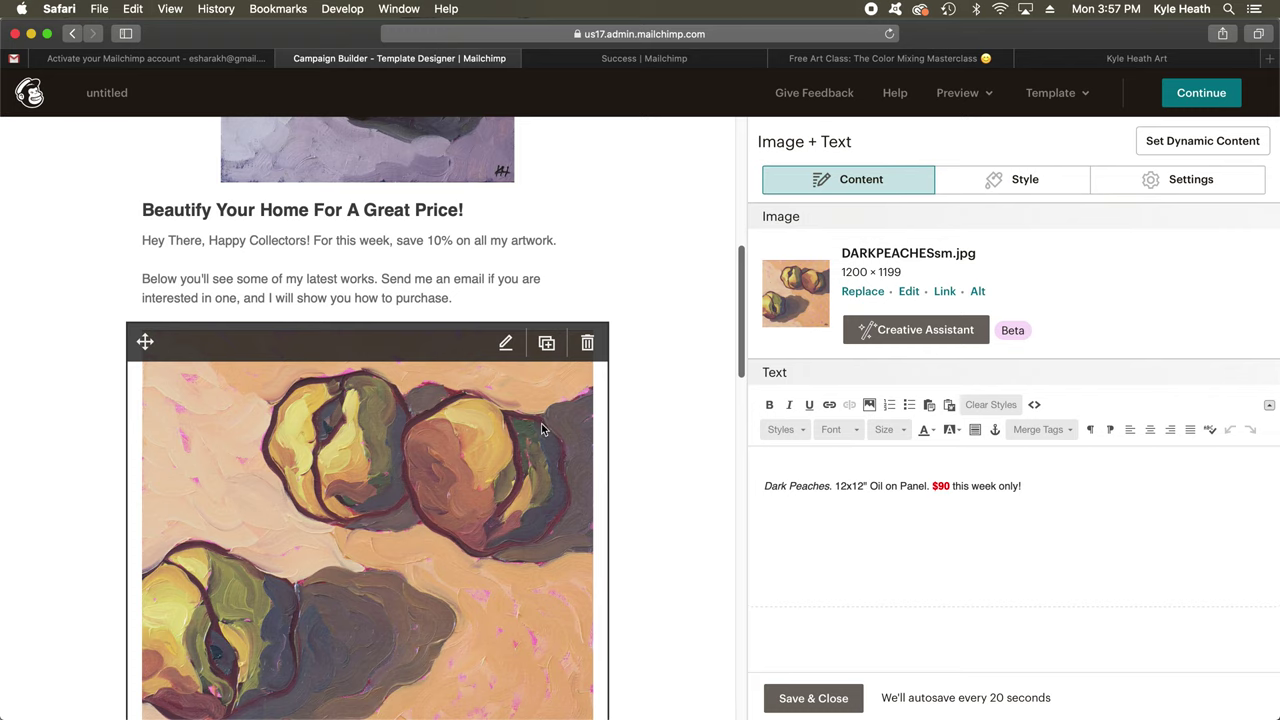
{"action": "scroll", "coordinate": [511, 570], "scroll_direction": "down", "scroll_amount": 6}
{"action": "scroll", "coordinate": [508, 569], "scroll_direction": "up", "scroll_amount": 3}
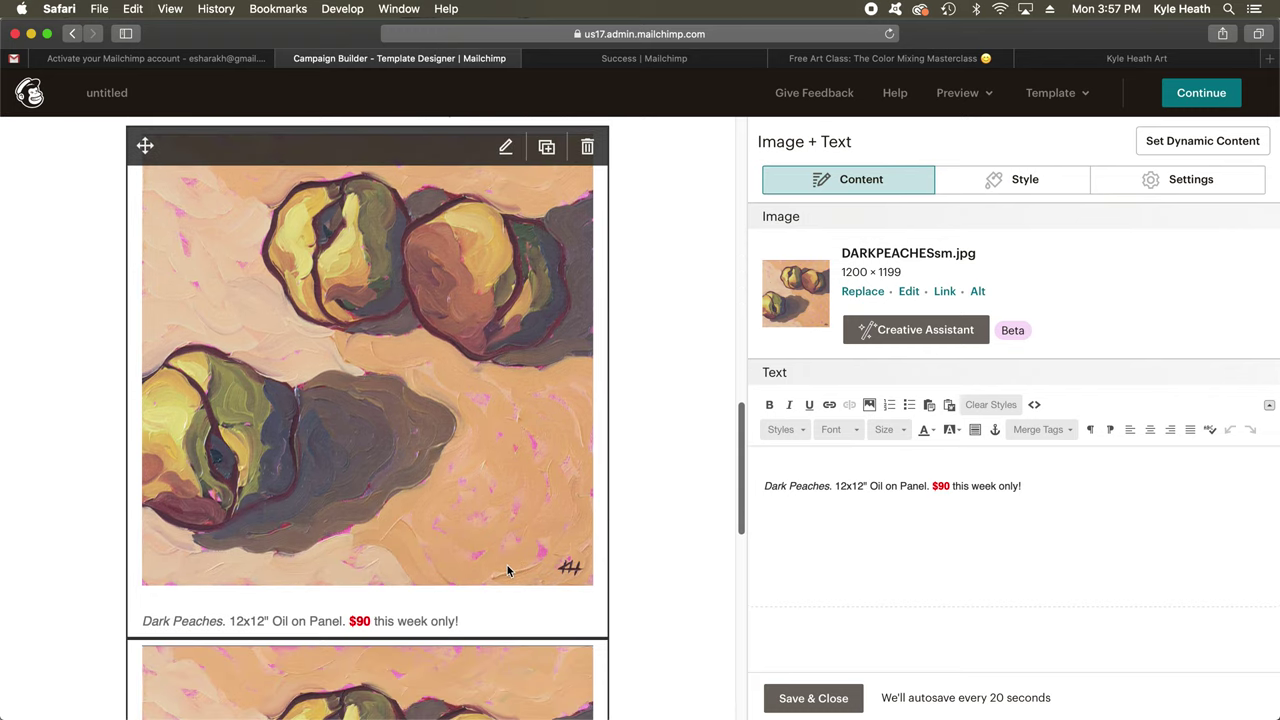
{"action": "scroll", "coordinate": [508, 569], "scroll_direction": "down", "scroll_amount": 1}
{"action": "scroll", "coordinate": [508, 569], "scroll_direction": "up", "scroll_amount": 2}
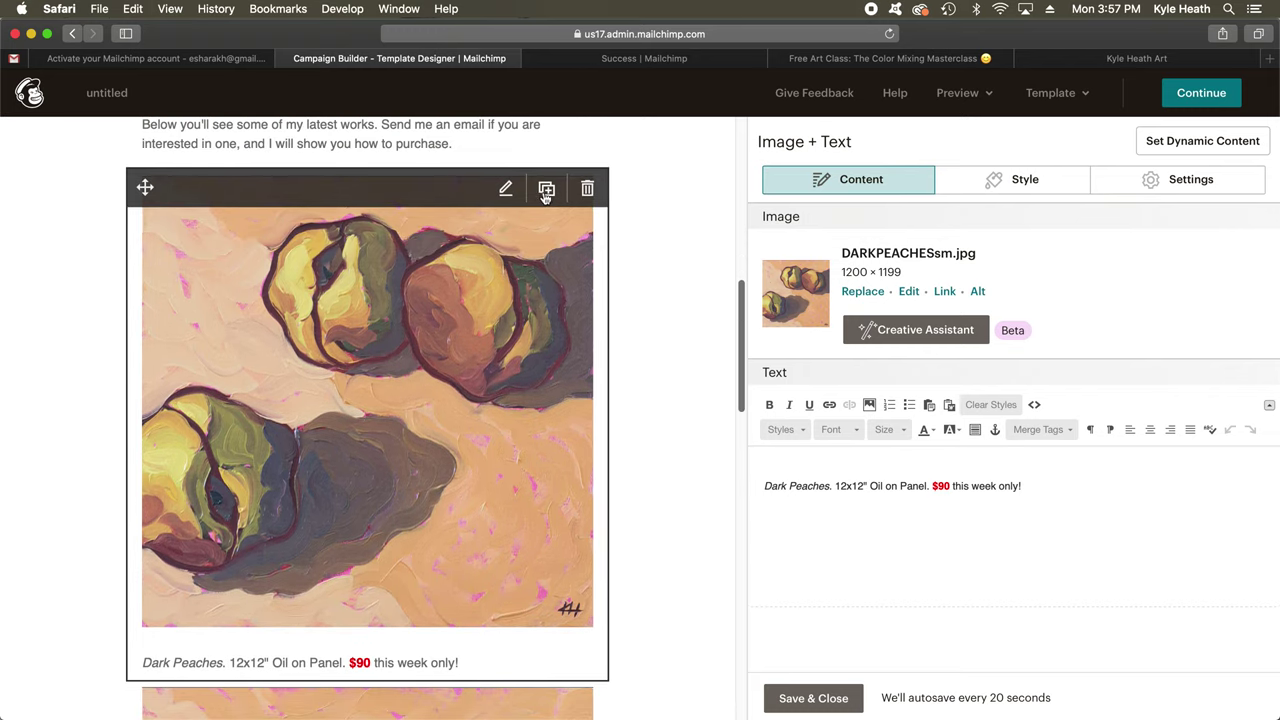
{"action": "left_click", "coordinate": [546, 192]}
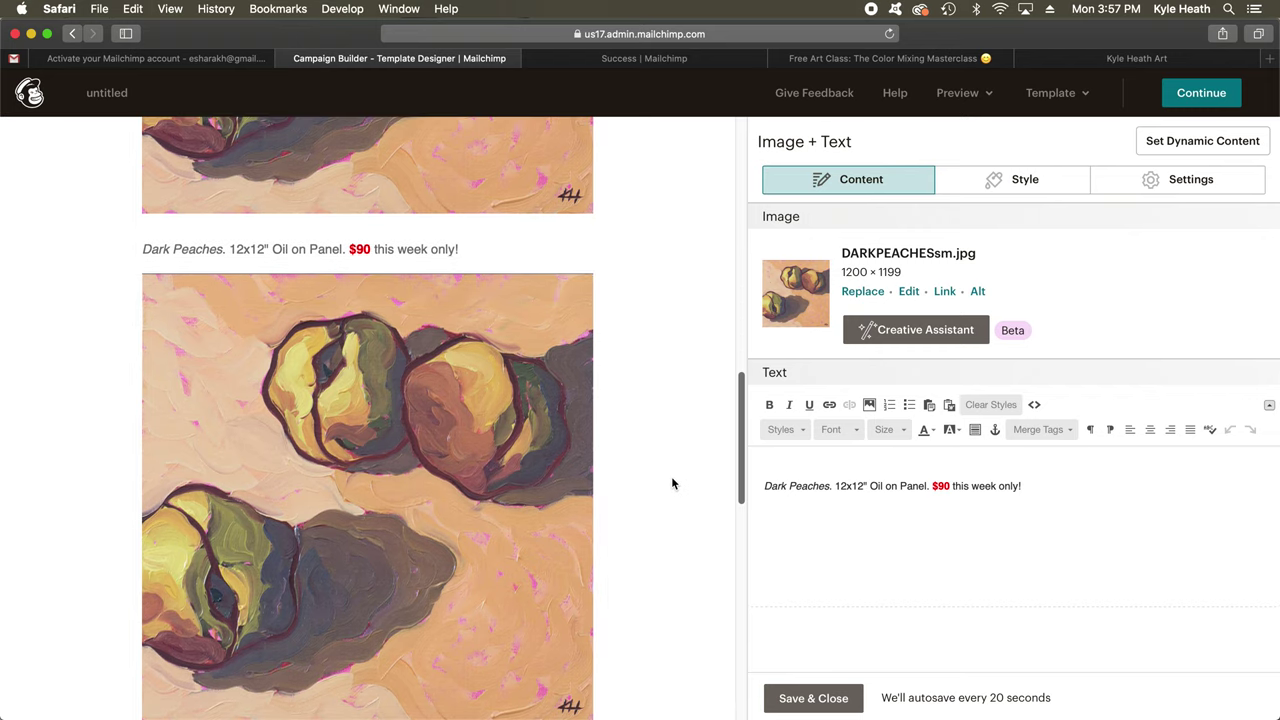
{"action": "scroll", "coordinate": [673, 484], "scroll_direction": "up", "scroll_amount": 3}
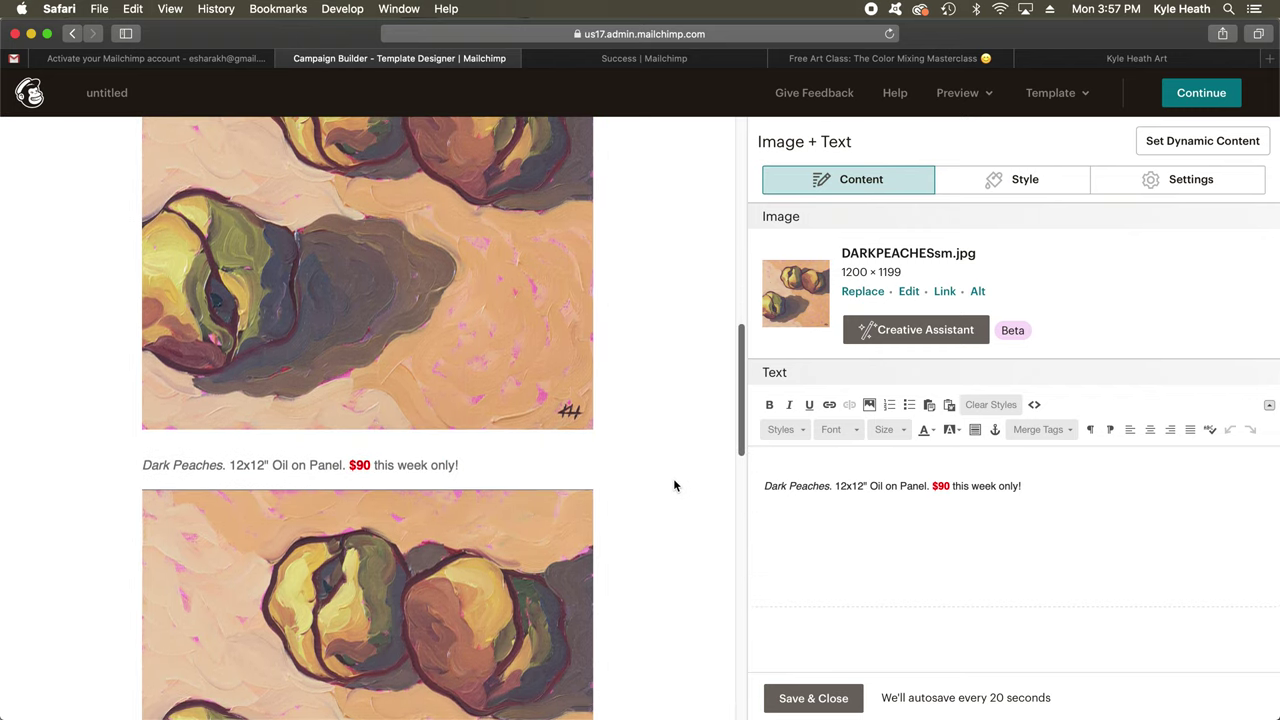
{"action": "left_click", "coordinate": [368, 368]}
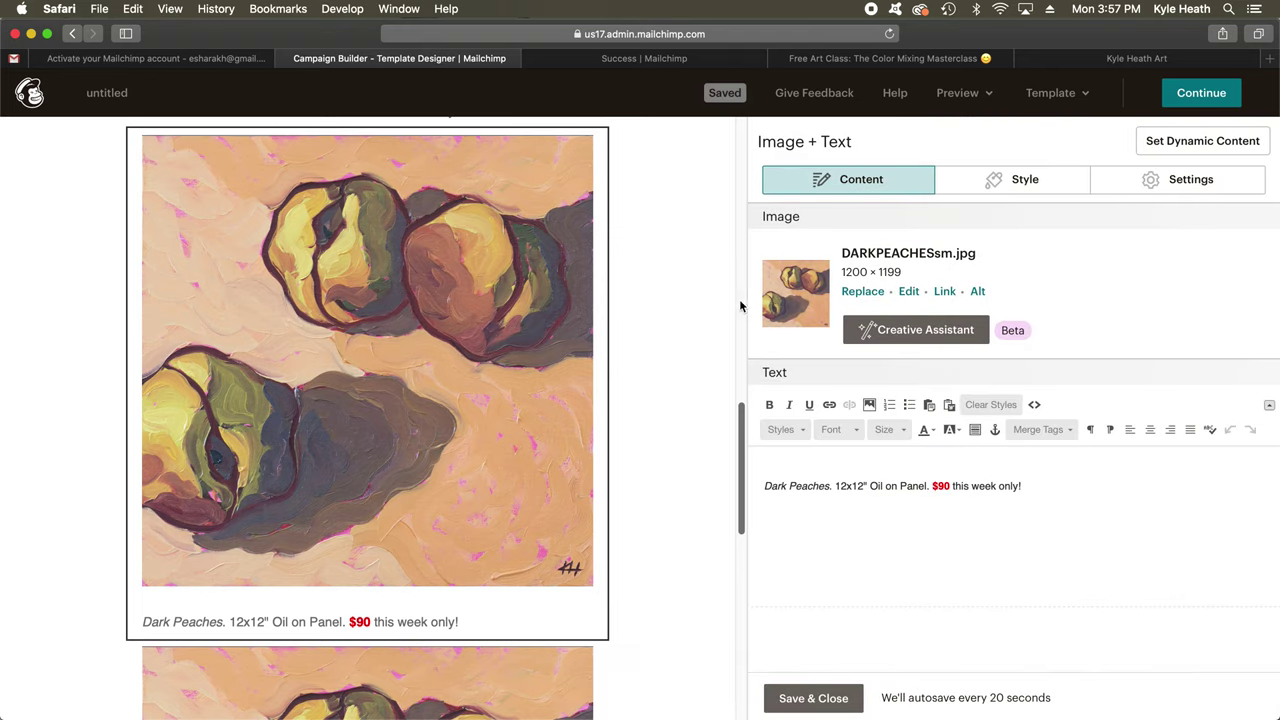
Replace the upper block's painting with psychedelicgarlicsm.jpg, resized to 1199 × 1200
{"action": "left_click", "coordinate": [851, 298]}
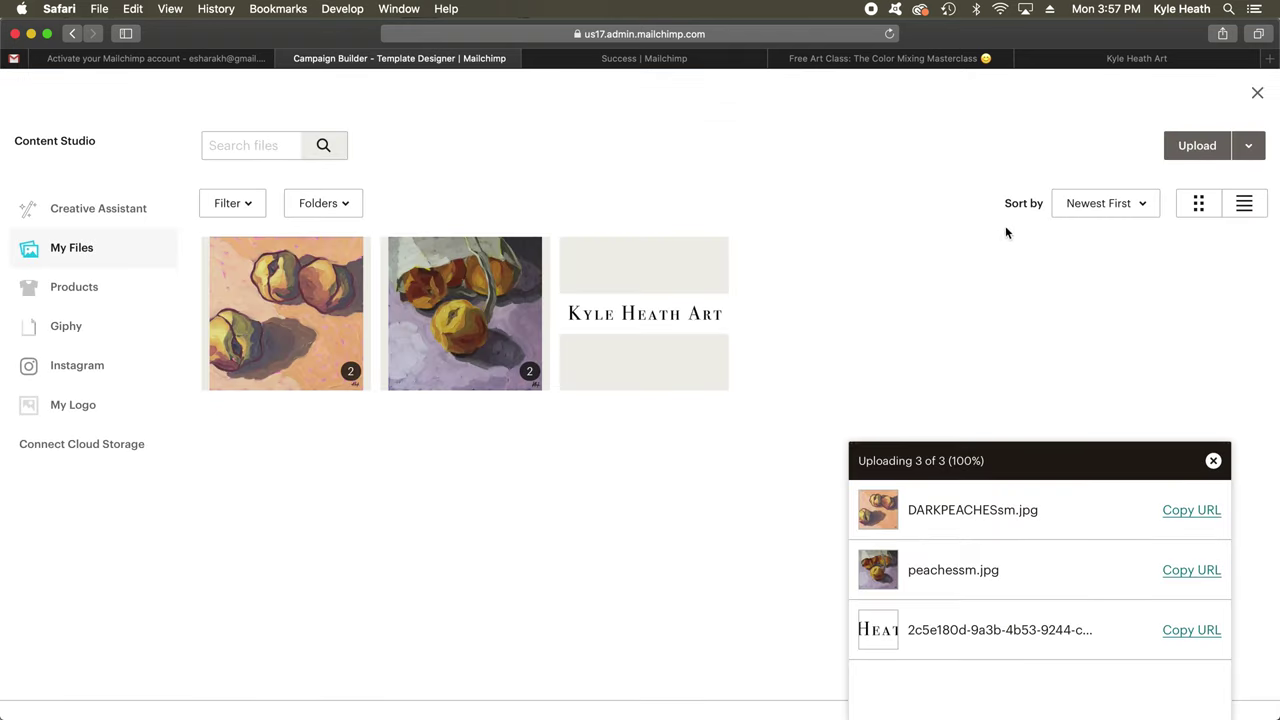
{"action": "left_click", "coordinate": [1188, 145]}
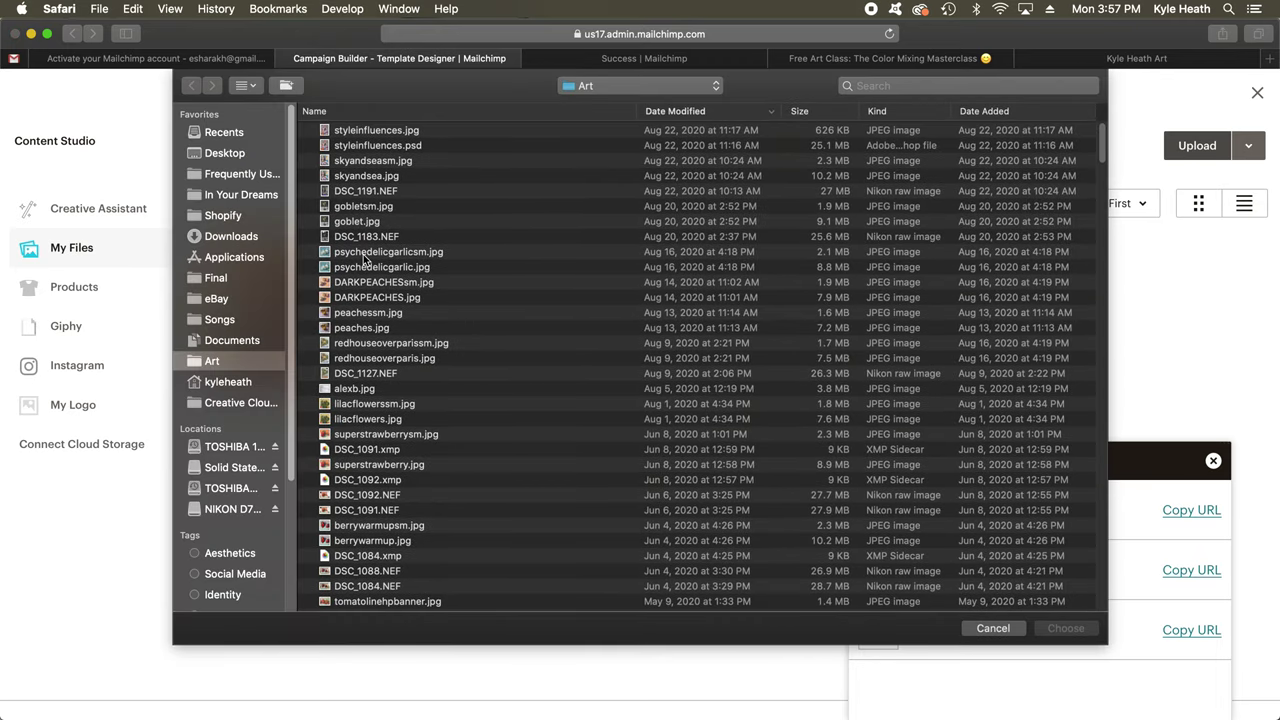
{"action": "left_click", "coordinate": [365, 256]}
{"action": "key", "text": "Return"}
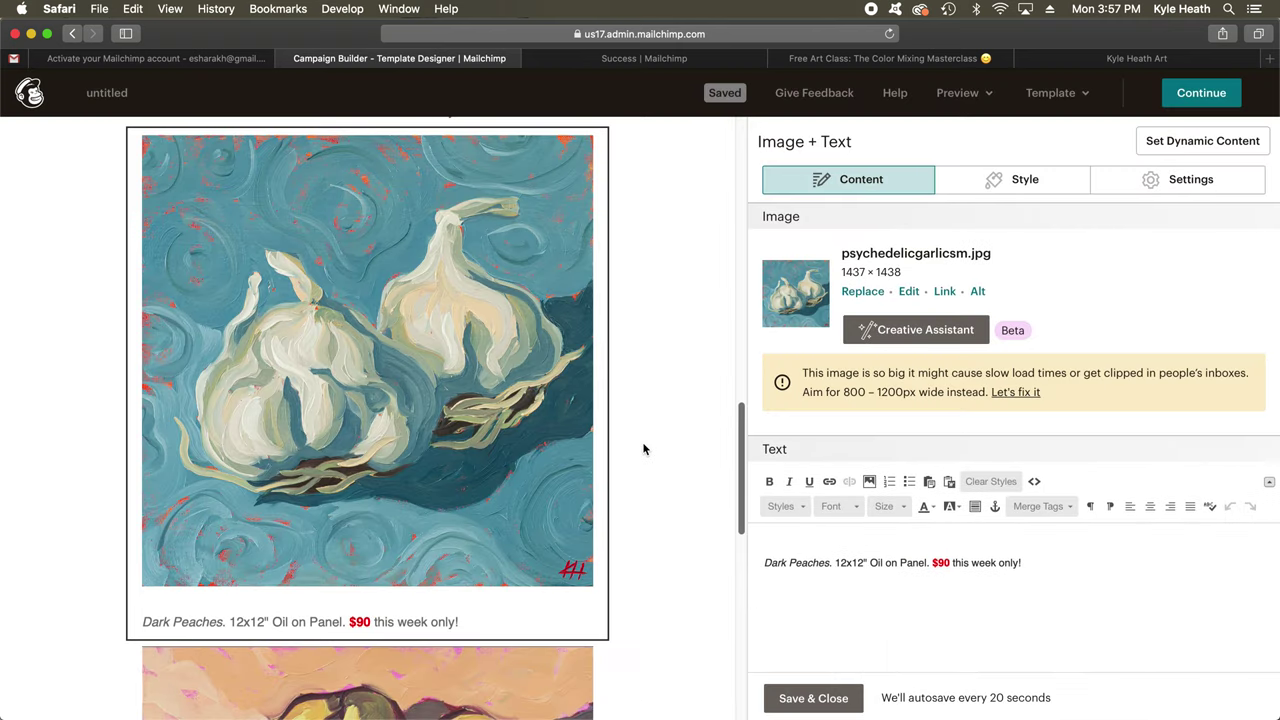
{"action": "left_click", "coordinate": [1011, 392]}
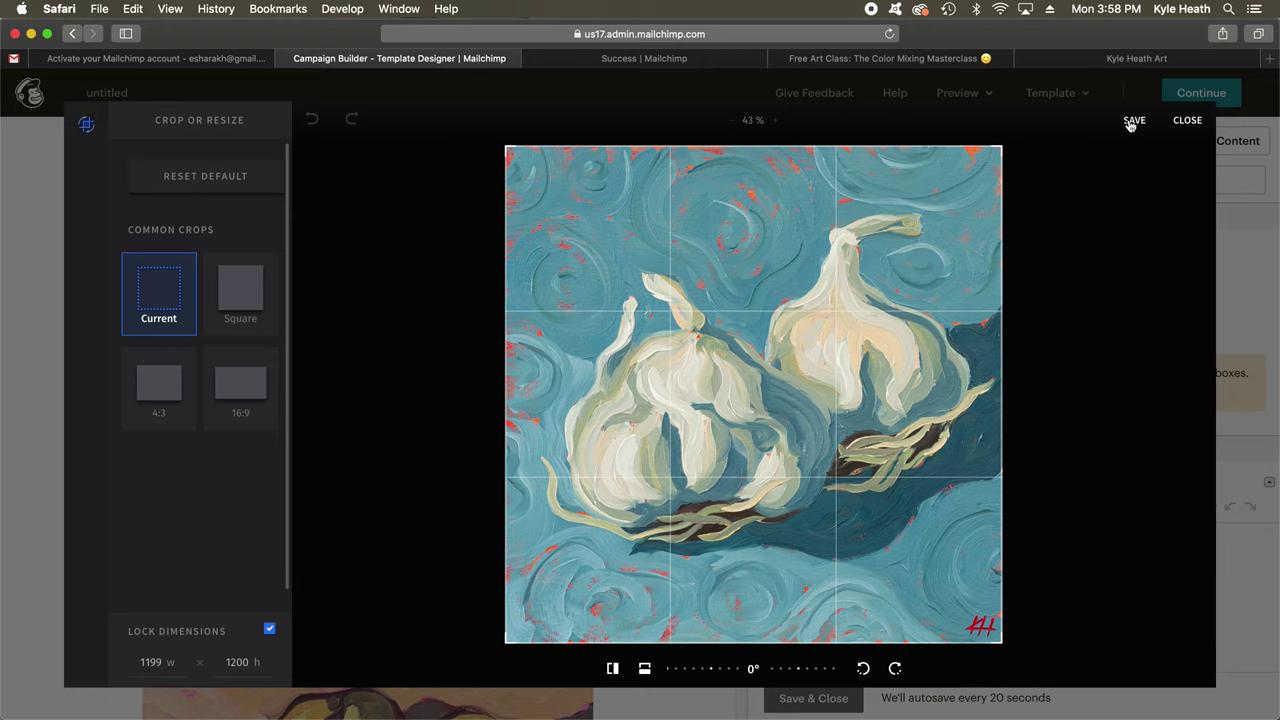
{"action": "left_click", "coordinate": [1134, 120]}
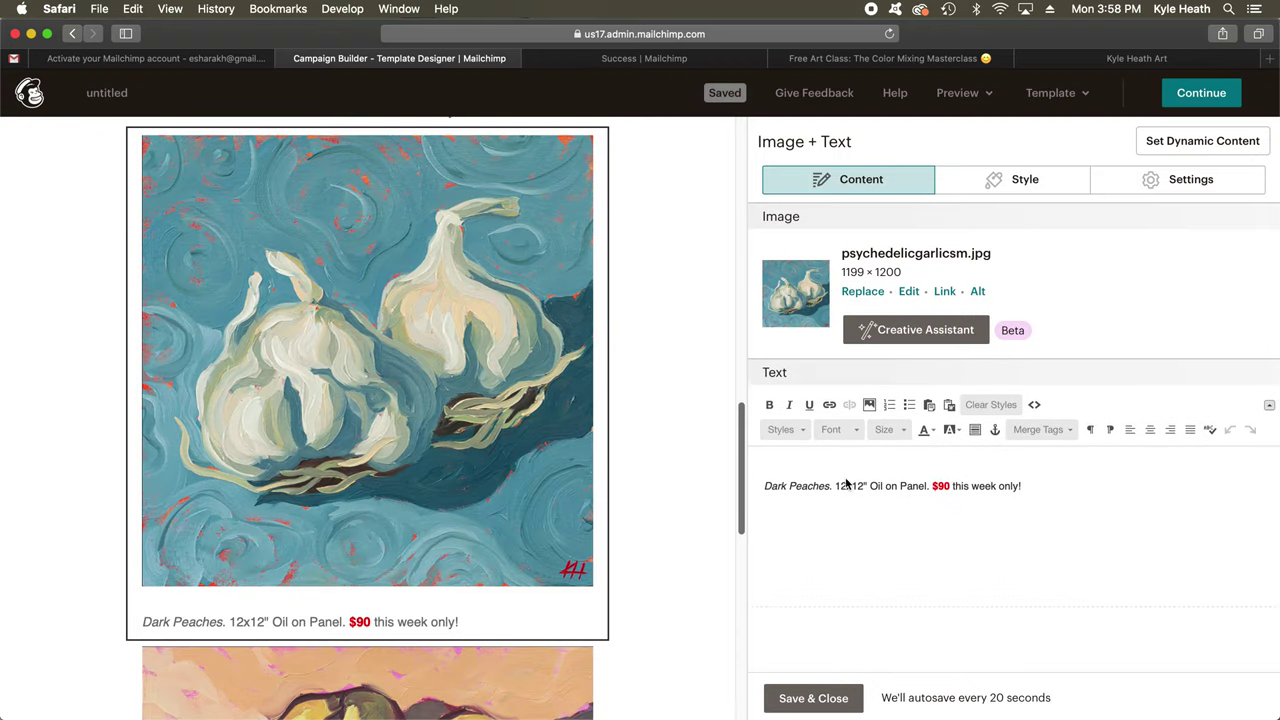
Change the caption title from 'Dark Peaches' to 'Psychedelic Garlic' and save the block
{"action": "left_click", "coordinate": [822, 487]}
{"action": "left_click_drag", "start_coordinate": [822, 487], "coordinate": [757, 487]}
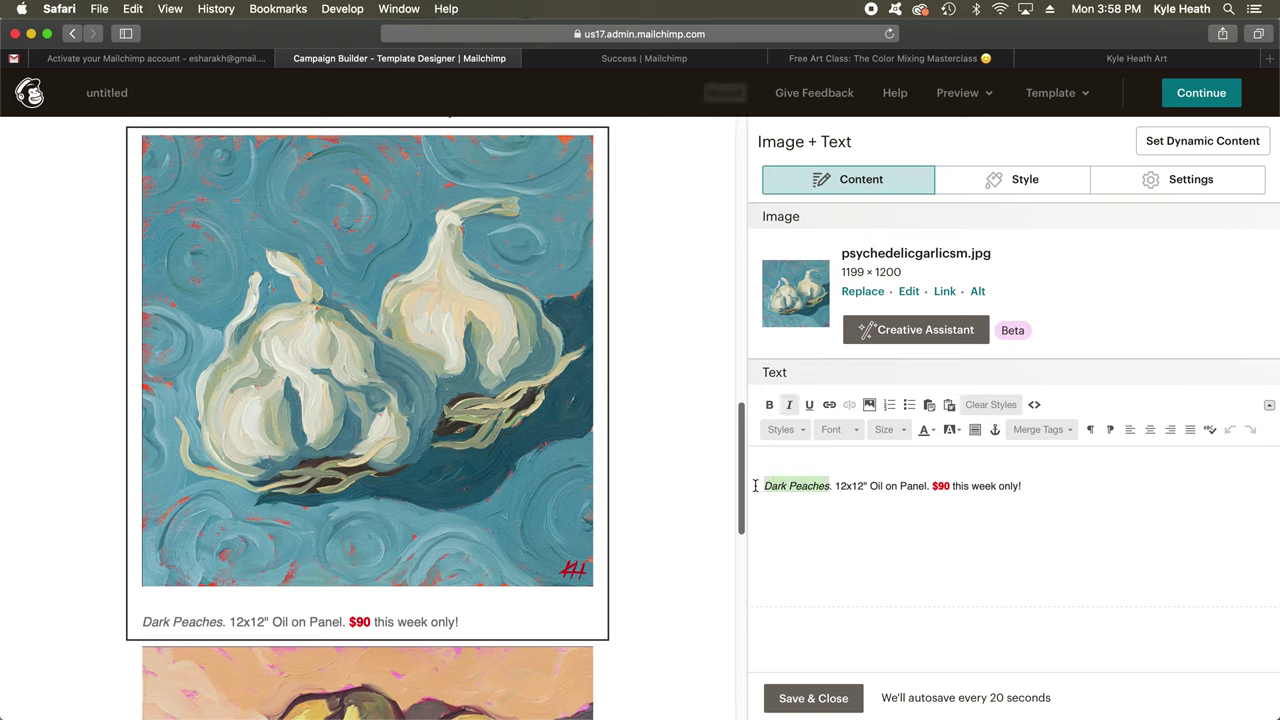
{"action": "type", "text": "Psychedelic Garlic"}
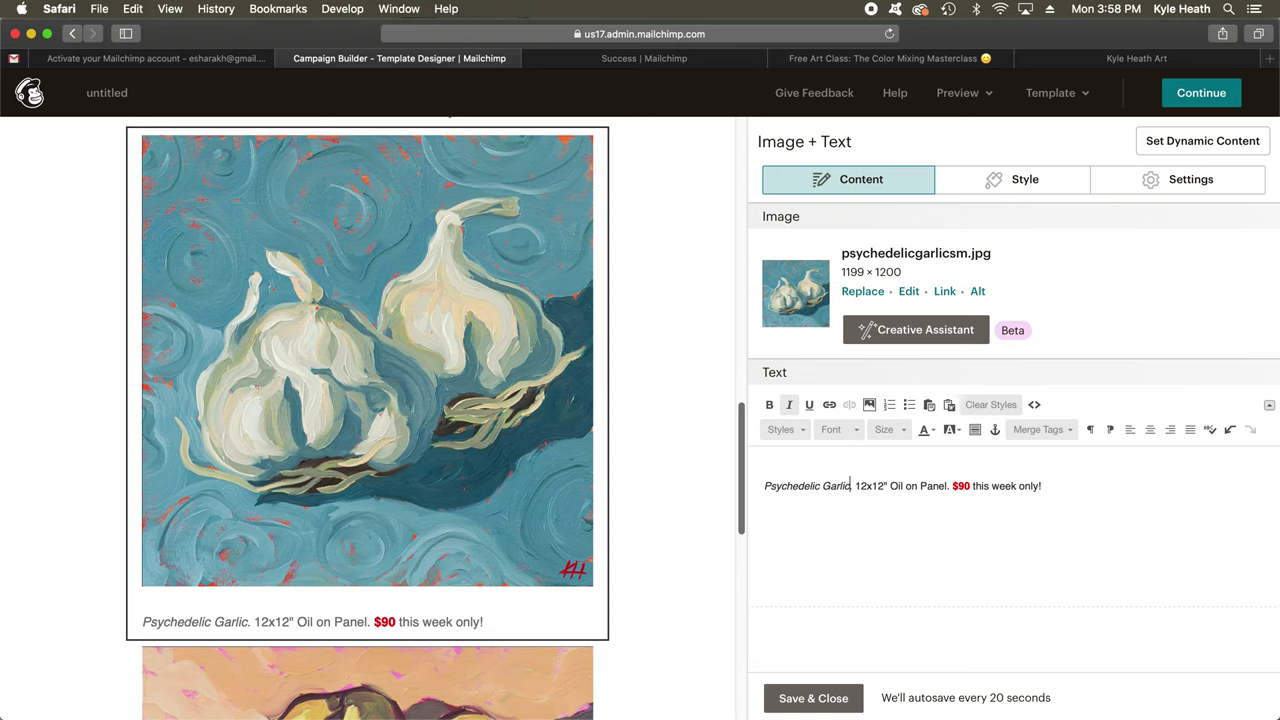
{"action": "left_click", "coordinate": [953, 486]}
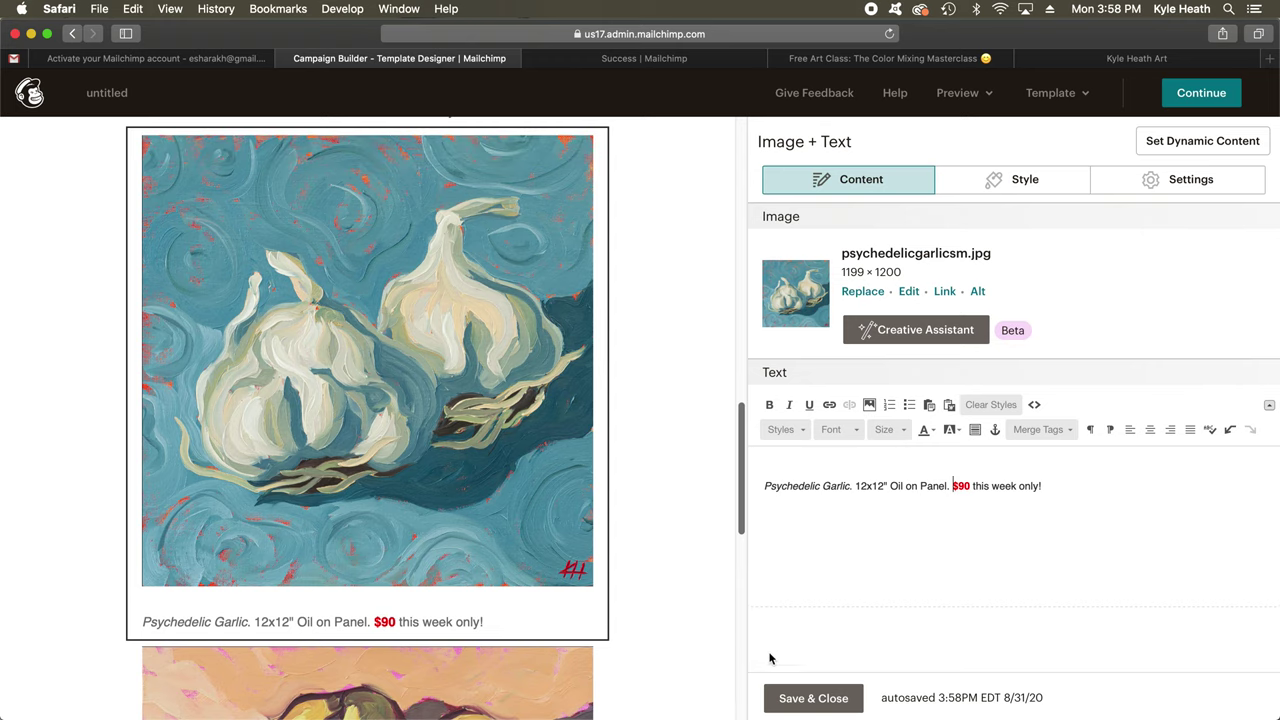
{"action": "left_click", "coordinate": [813, 698]}
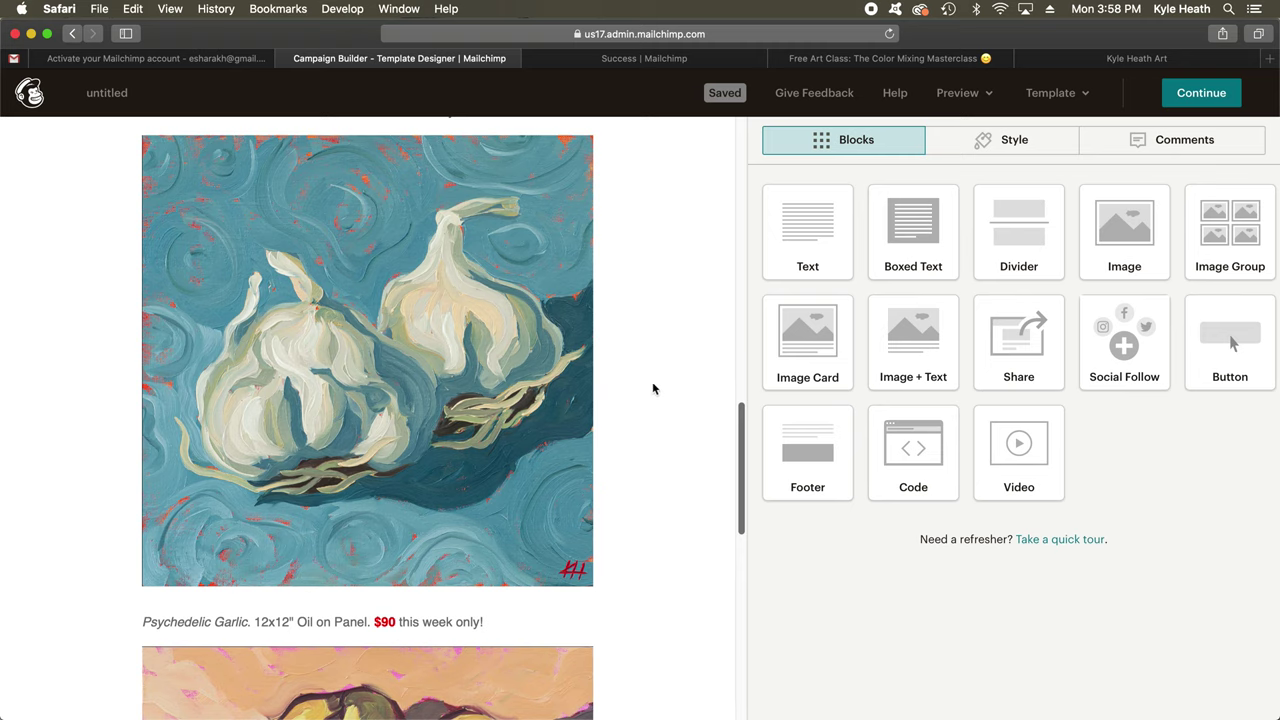
Replace the lower peaches block's painting with superstrawberrysm.jpg, resized to 1200 × 1200
{"action": "scroll", "coordinate": [695, 402], "scroll_direction": "down", "scroll_amount": 5}
{"action": "left_click", "coordinate": [390, 422]}
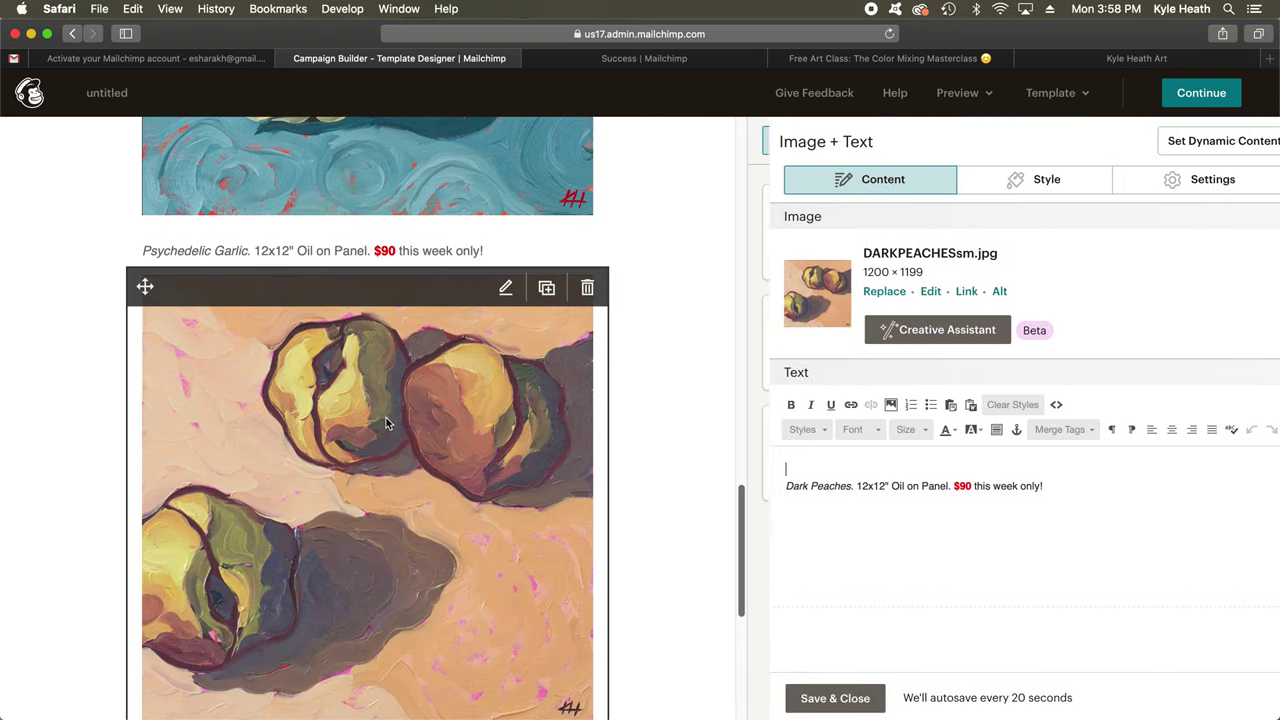
{"action": "left_click", "coordinate": [862, 291]}
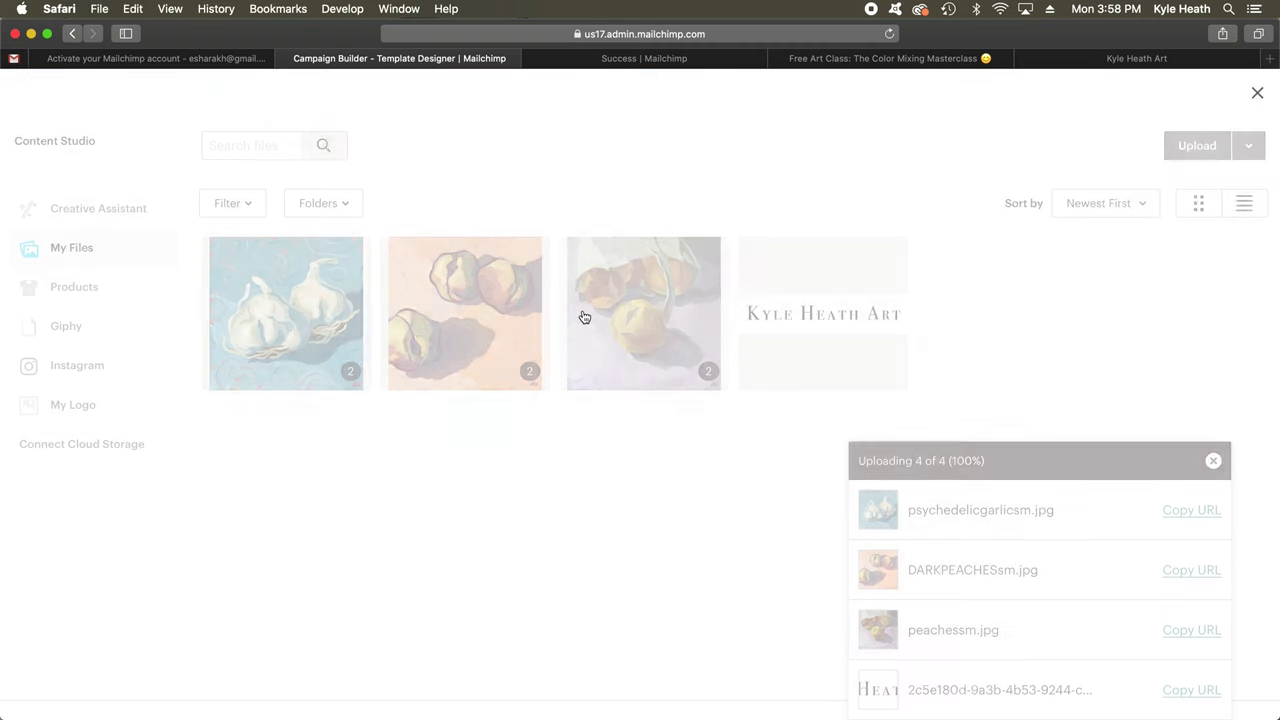
{"action": "left_click", "coordinate": [1183, 150]}
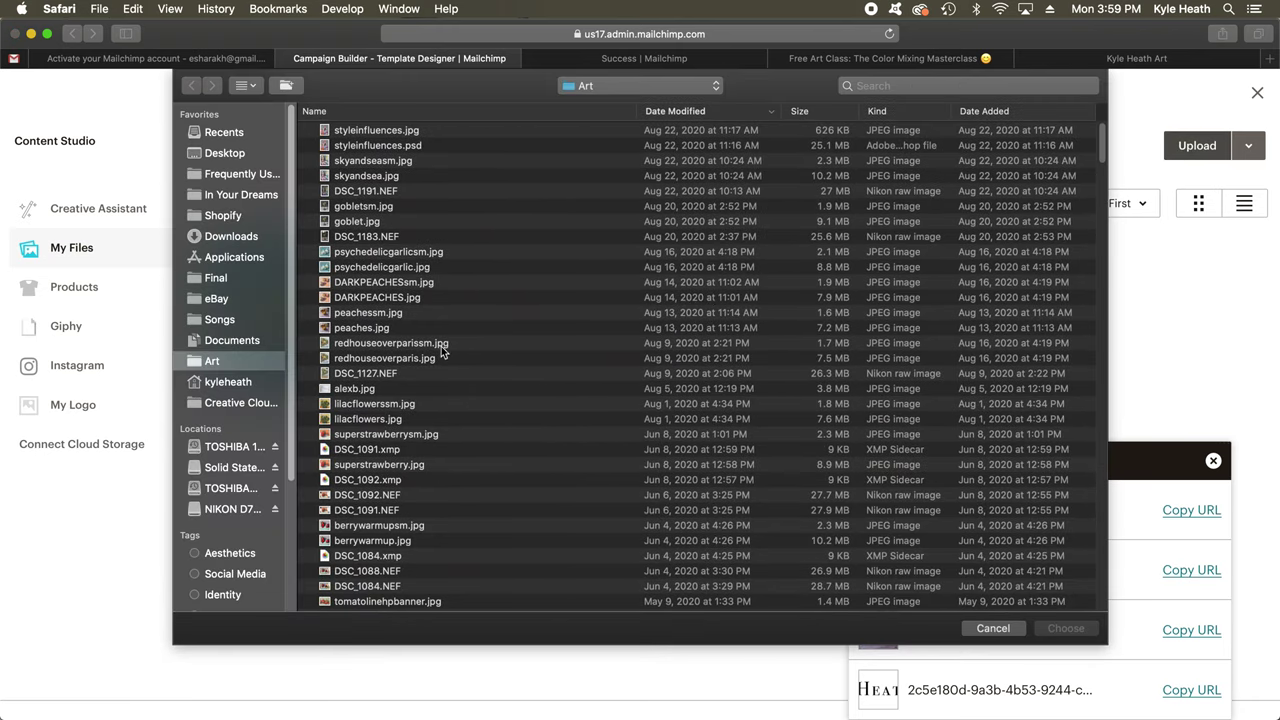
{"action": "scroll", "coordinate": [532, 378], "scroll_direction": "down", "scroll_amount": 3}
{"action": "scroll", "coordinate": [532, 380], "scroll_direction": "down", "scroll_amount": 3}
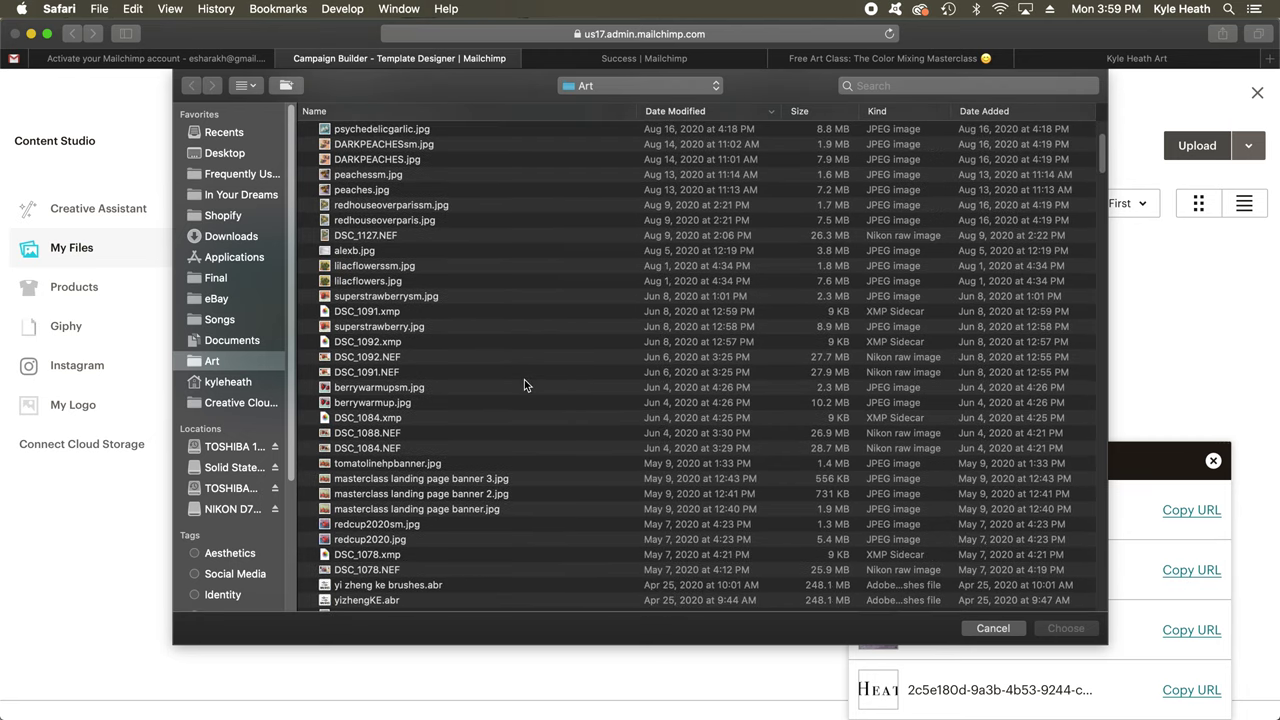
{"action": "scroll", "coordinate": [524, 379], "scroll_direction": "up", "scroll_amount": 3}
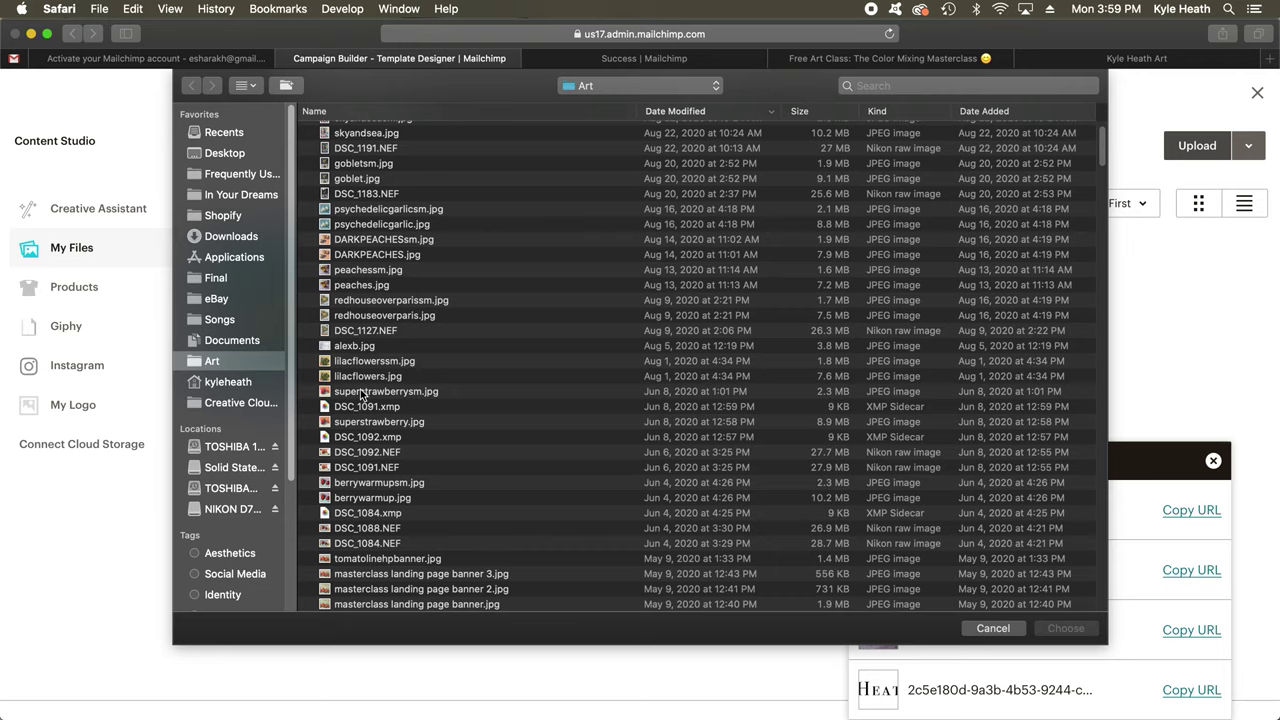
{"action": "left_click", "coordinate": [363, 392]}
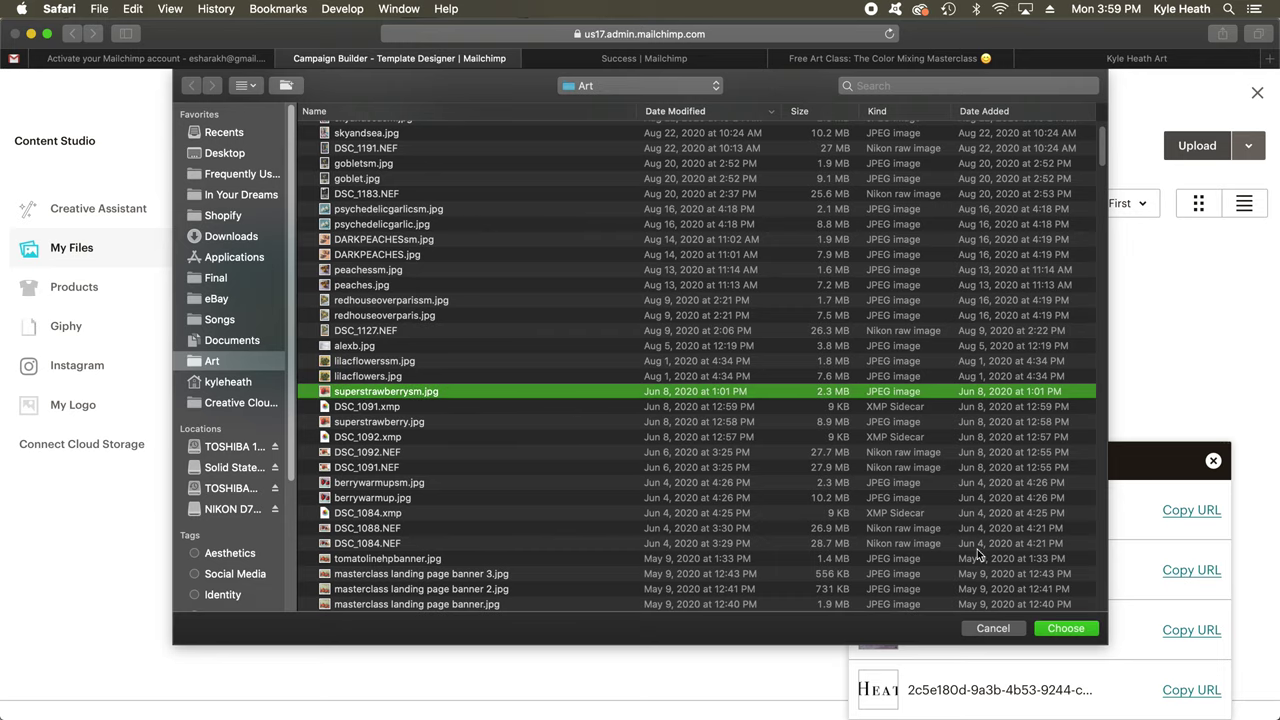
{"action": "left_click", "coordinate": [1064, 628]}
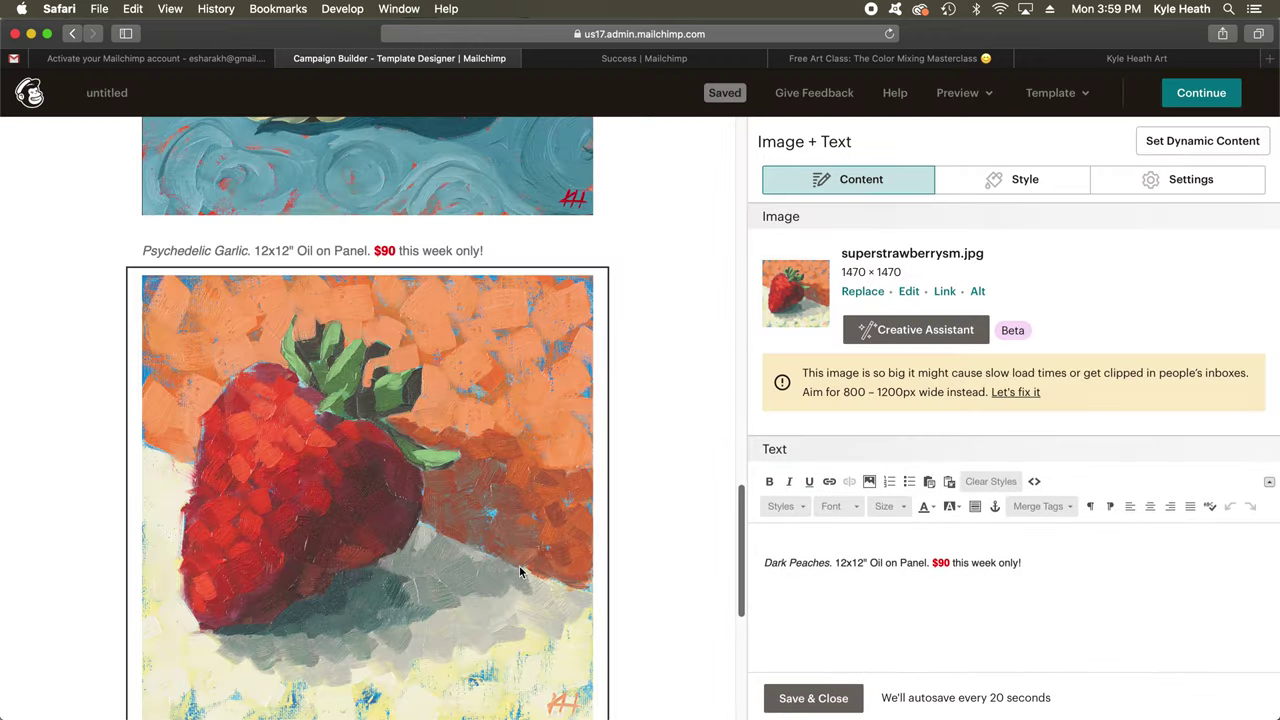
{"action": "scroll", "coordinate": [669, 485], "scroll_direction": "down", "scroll_amount": 1}
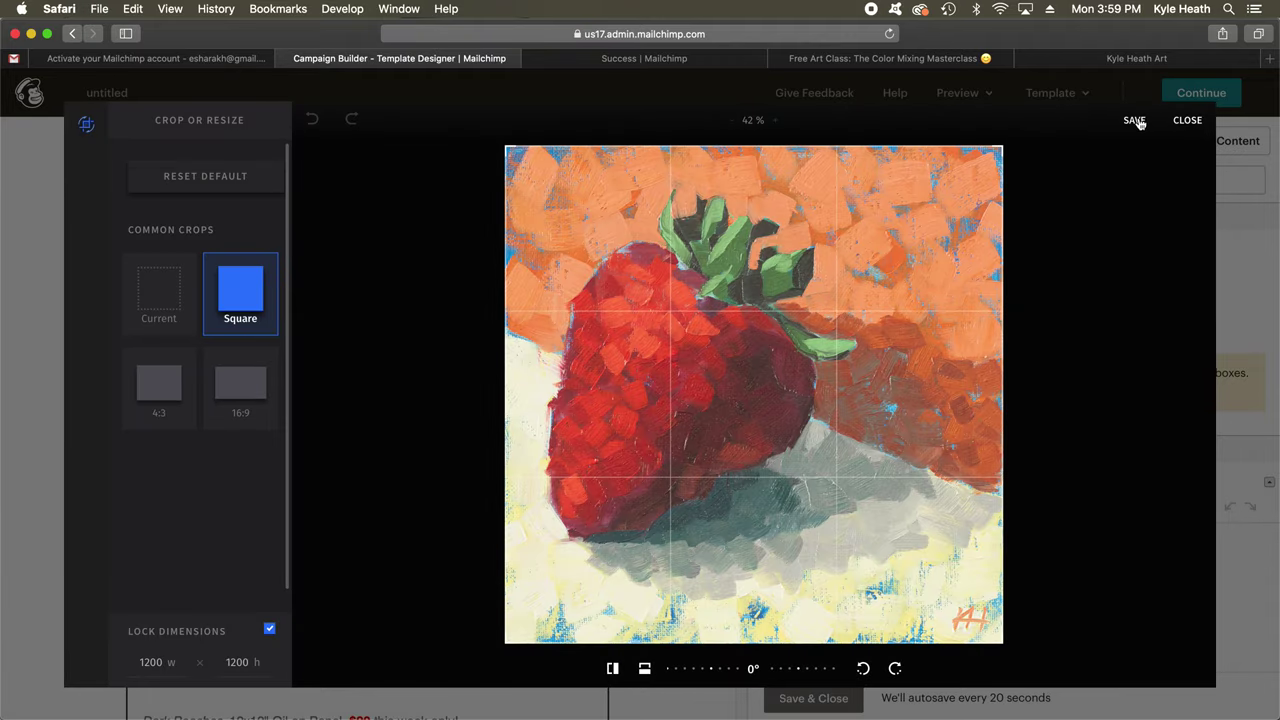
{"action": "left_click", "coordinate": [1135, 120]}
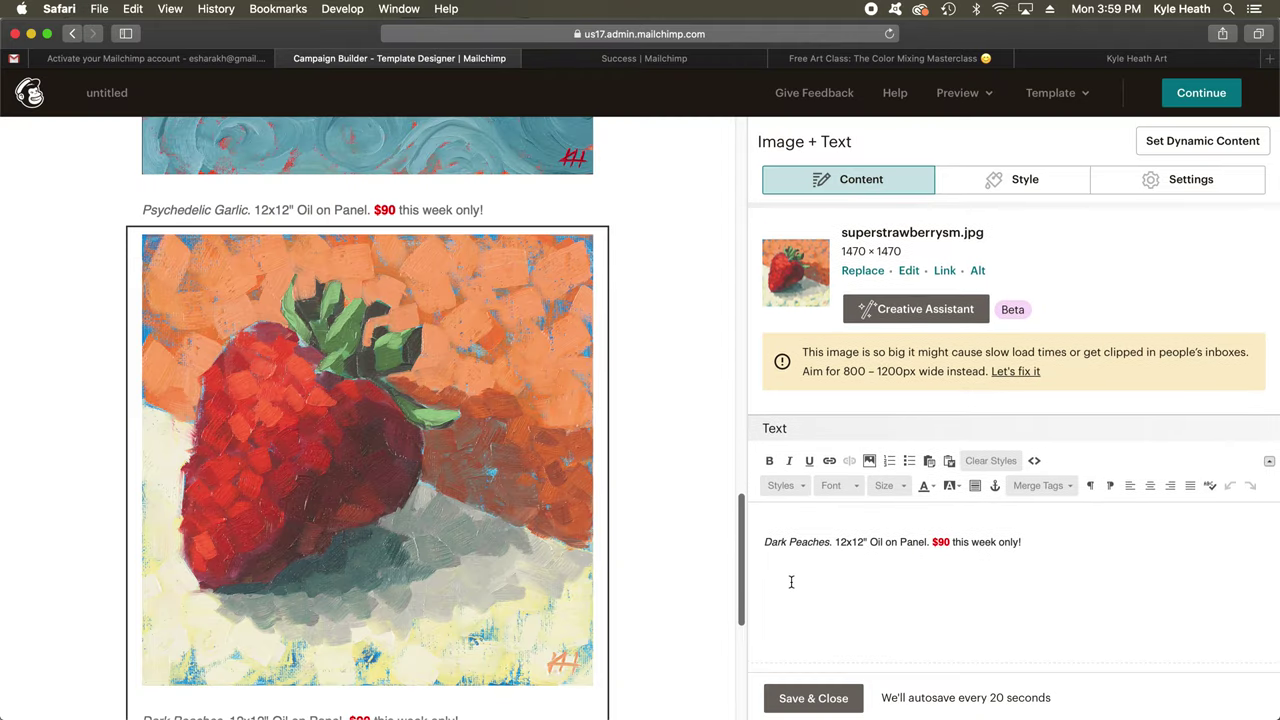
{"action": "left_click", "coordinate": [1012, 389]}
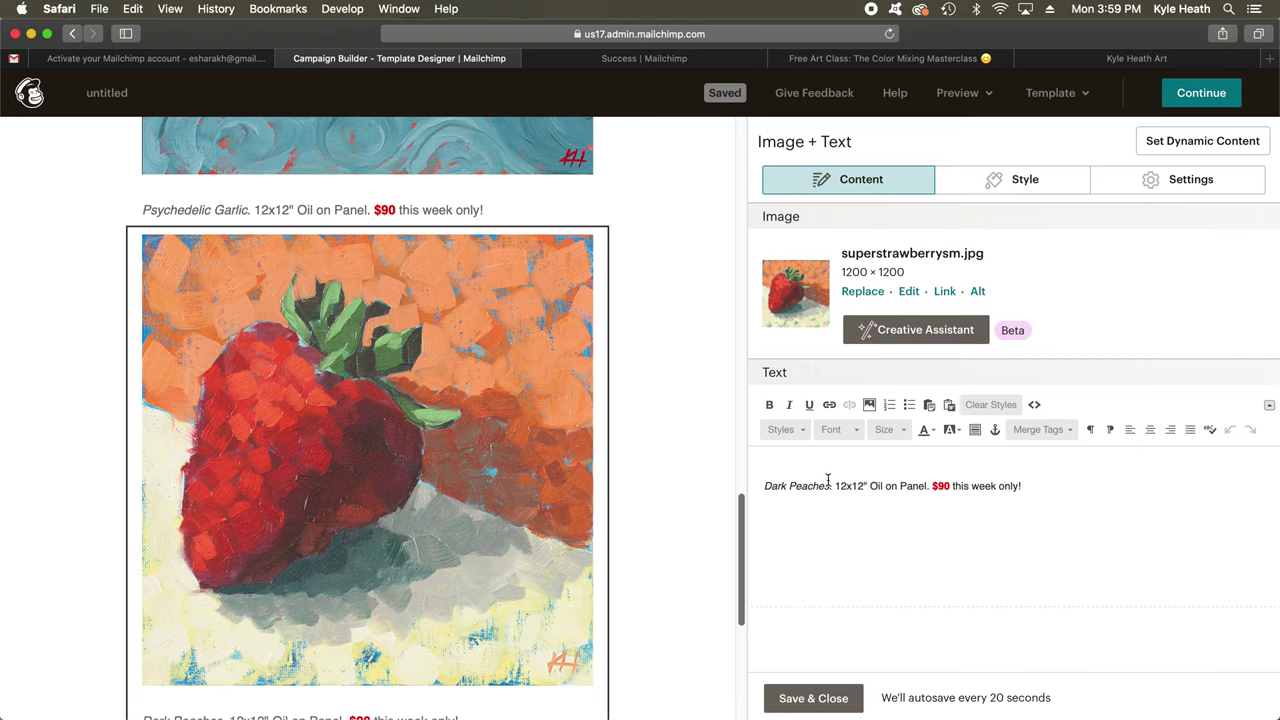
Change the block's caption title from Dark Peaches to 'Super Strawberry' and save the block
{"action": "left_click_drag", "start_coordinate": [826, 486], "coordinate": [738, 484]}
{"action": "key", "text": "BackSpace"}
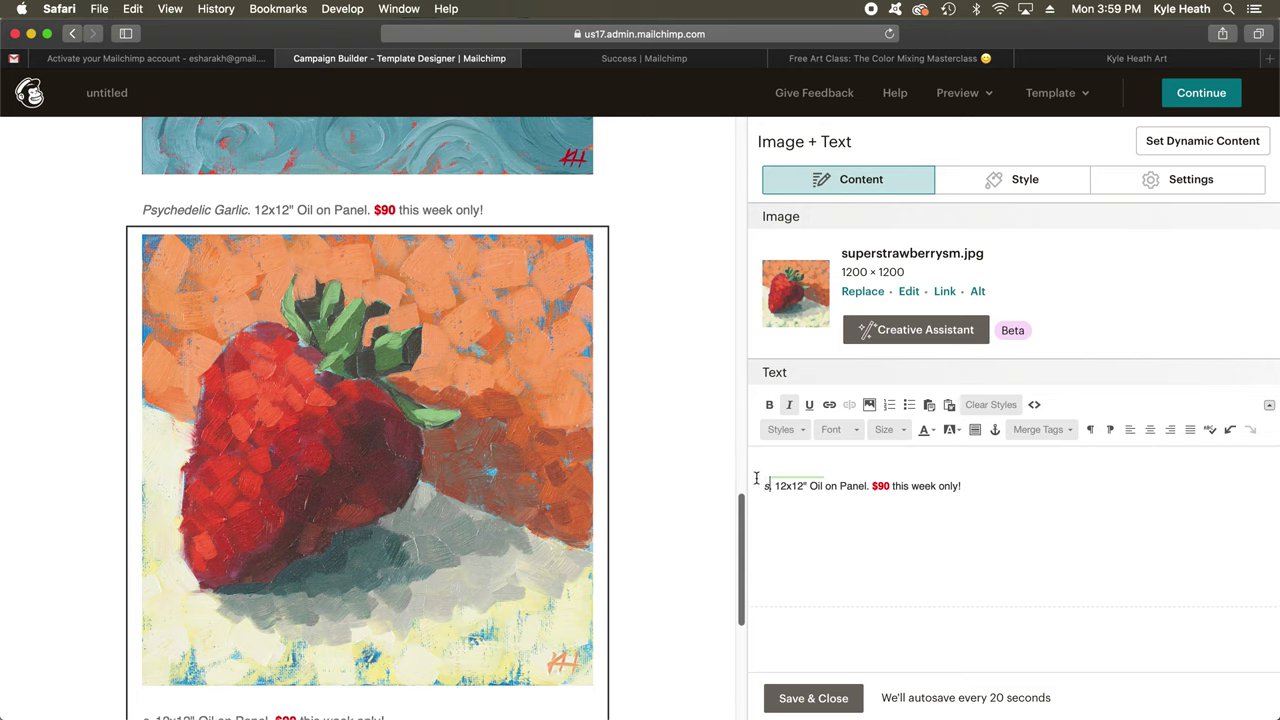
{"action": "key", "text": "Delete"}
{"action": "key", "text": "Delete"}
{"action": "type", "text": "Su"}
{"action": "type", "text": "per Strawber"}
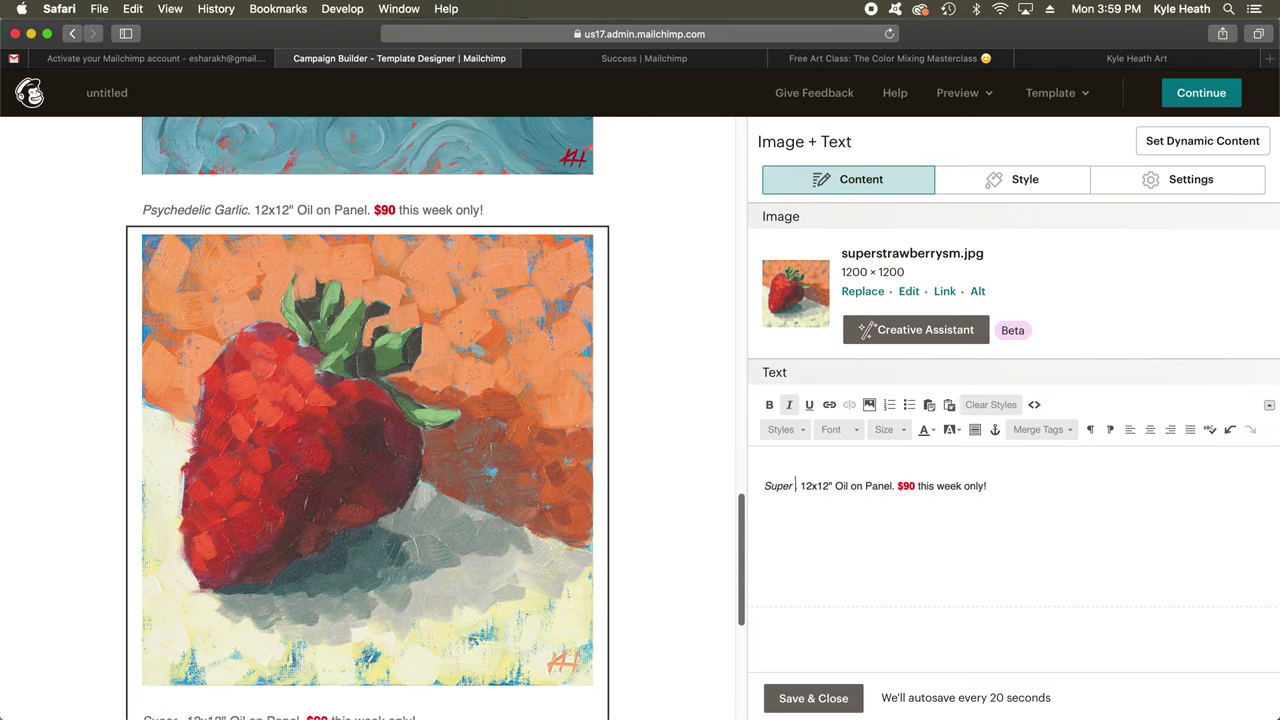
{"action": "type", "text": "ry"}
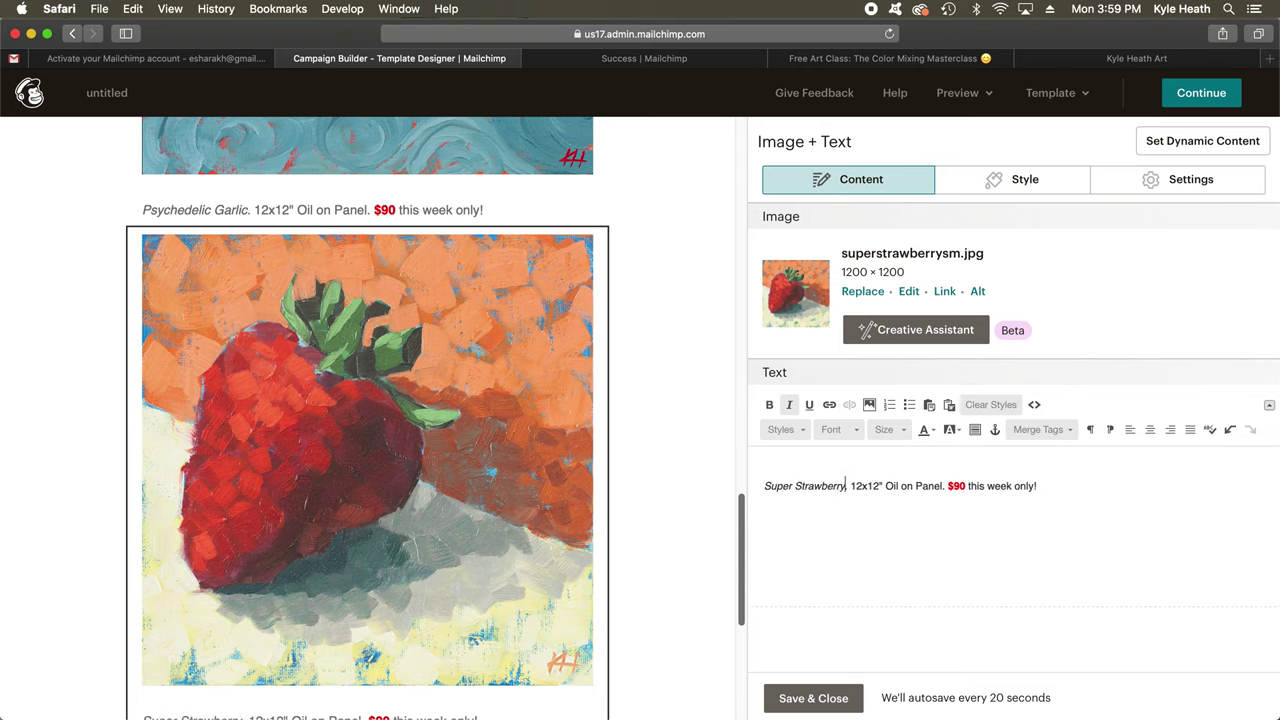
{"action": "left_click", "coordinate": [772, 699]}
Set the opening peachessm.jpg painting to 100% display size so it spans the email width
{"action": "scroll", "coordinate": [697, 623], "scroll_direction": "down", "scroll_amount": 3}
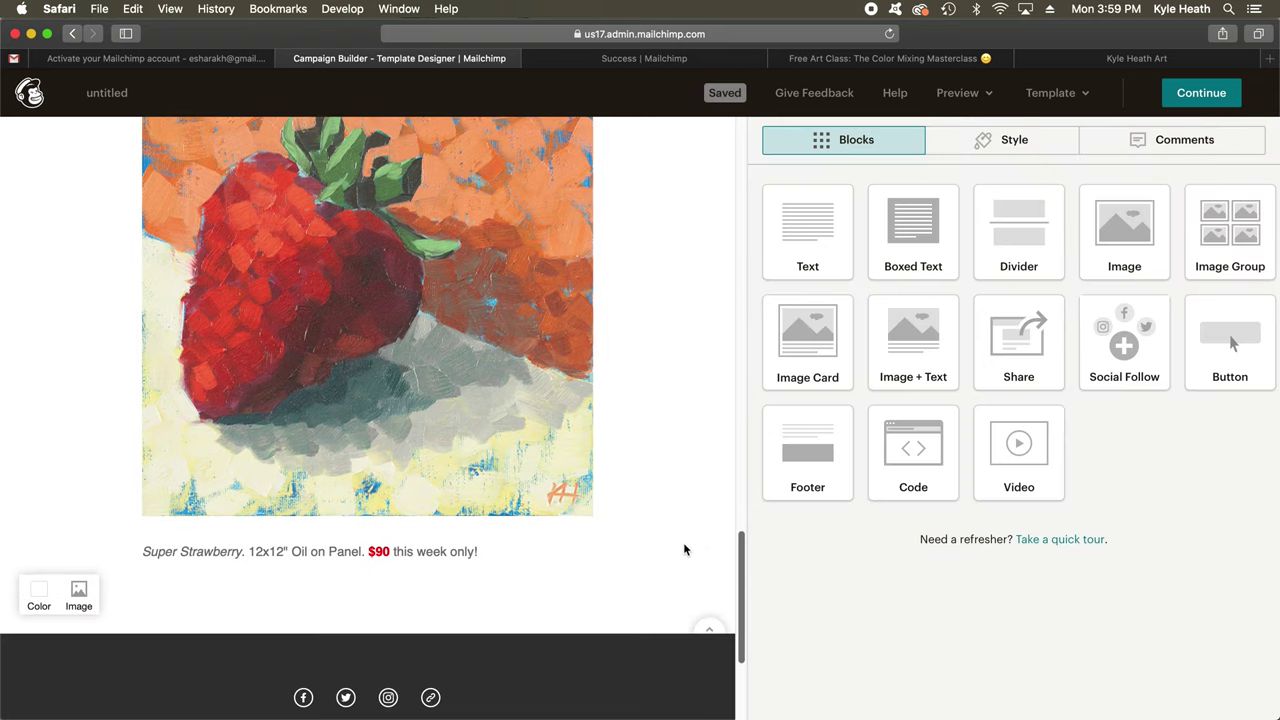
{"action": "scroll", "coordinate": [684, 549], "scroll_direction": "up", "scroll_amount": 20}
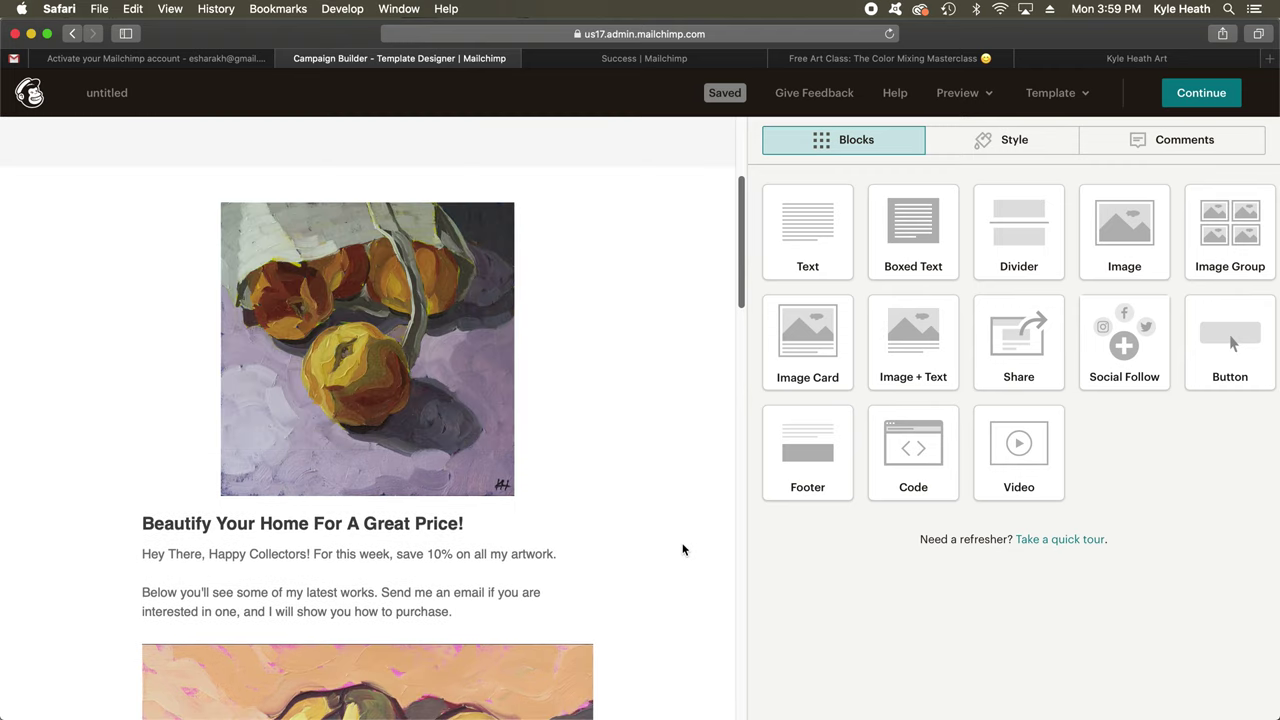
{"action": "scroll", "coordinate": [684, 545], "scroll_direction": "up", "scroll_amount": 5}
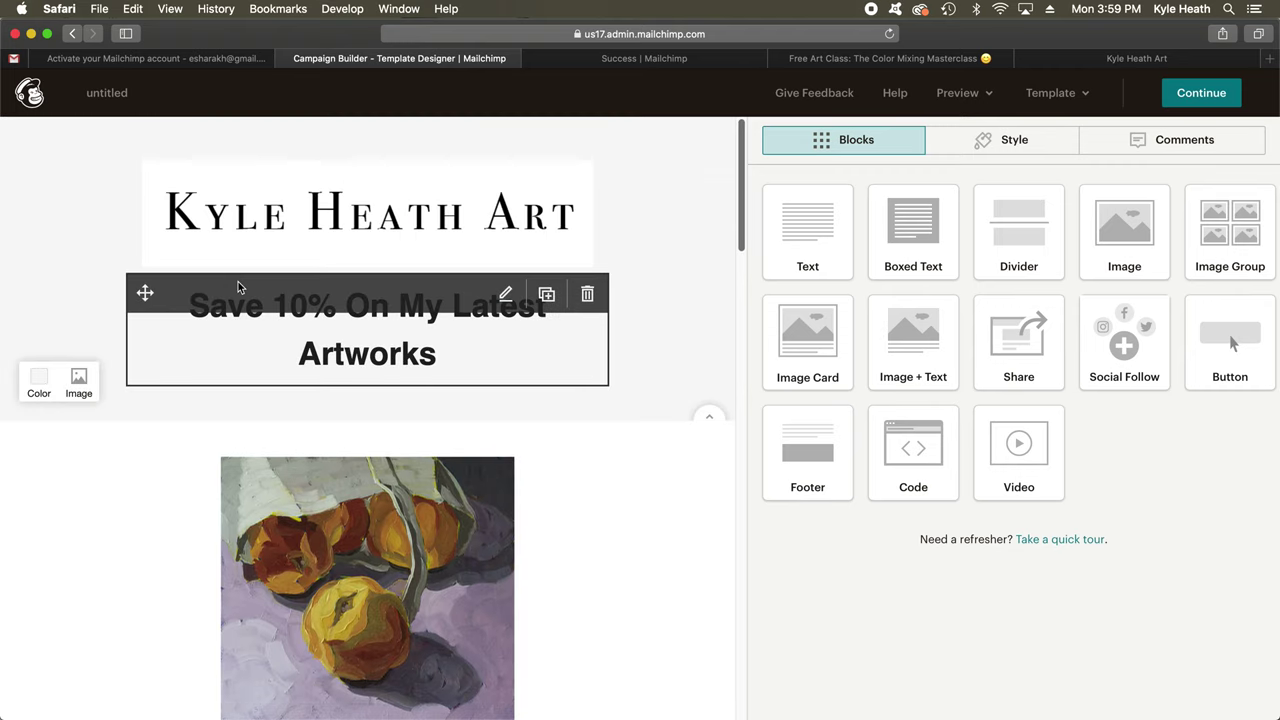
{"action": "scroll", "coordinate": [400, 460], "scroll_direction": "down", "scroll_amount": 8}
{"action": "scroll", "coordinate": [249, 354], "scroll_direction": "up", "scroll_amount": 4}
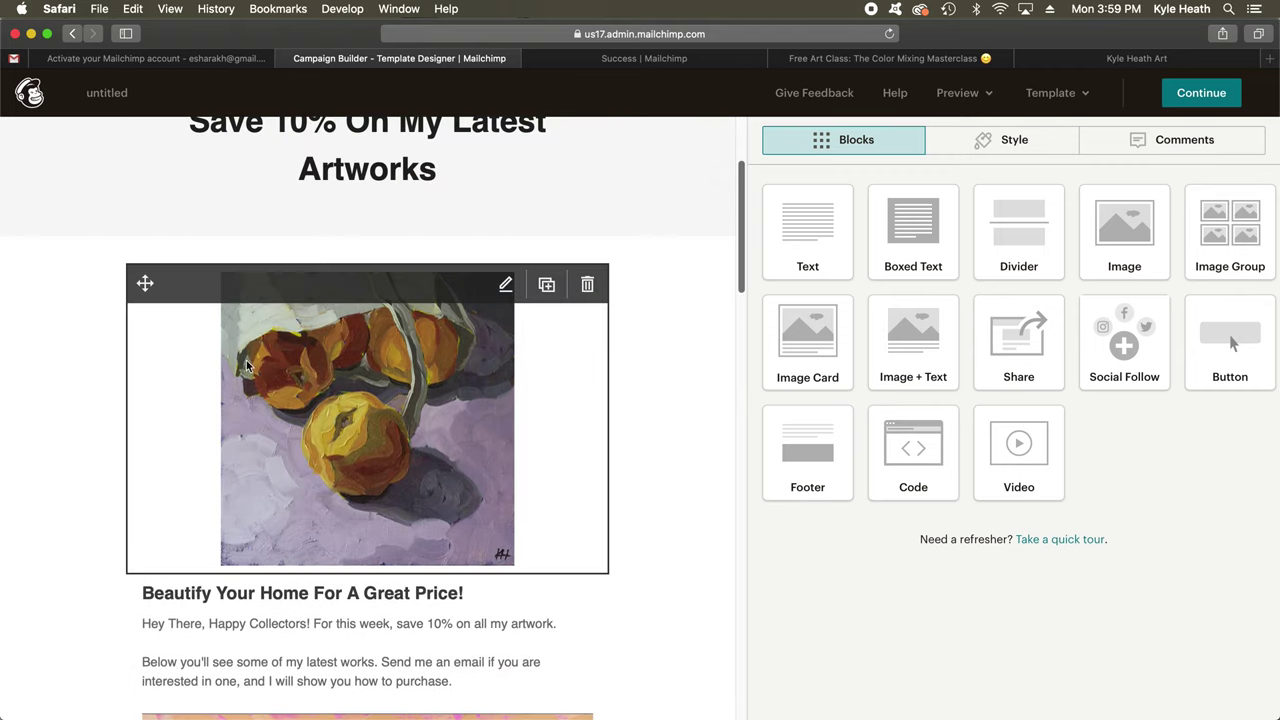
{"action": "scroll", "coordinate": [728, 458], "scroll_direction": "down", "scroll_amount": 1}
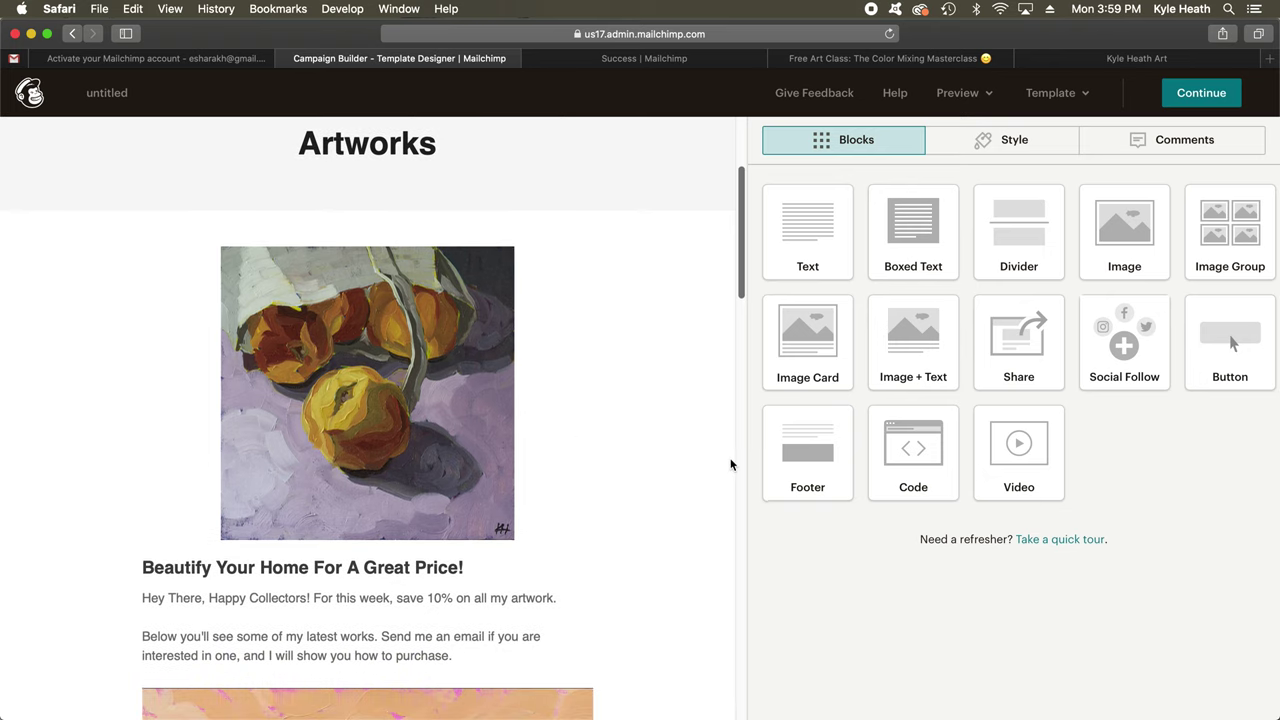
{"action": "left_click", "coordinate": [392, 404]}
{"action": "left_click_drag", "start_coordinate": [1066, 388], "coordinate": [1262, 380]}
{"action": "left_click", "coordinate": [837, 710]}
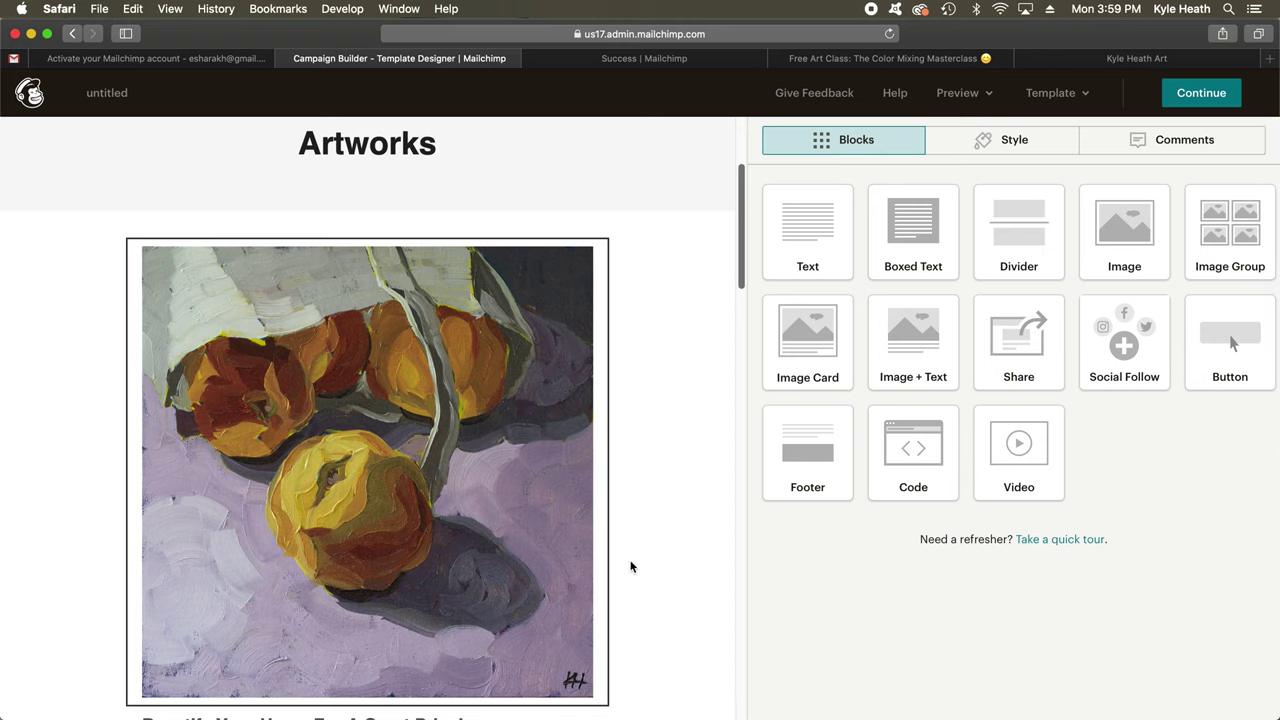
{"action": "scroll", "coordinate": [645, 544], "scroll_direction": "down", "scroll_amount": 5}
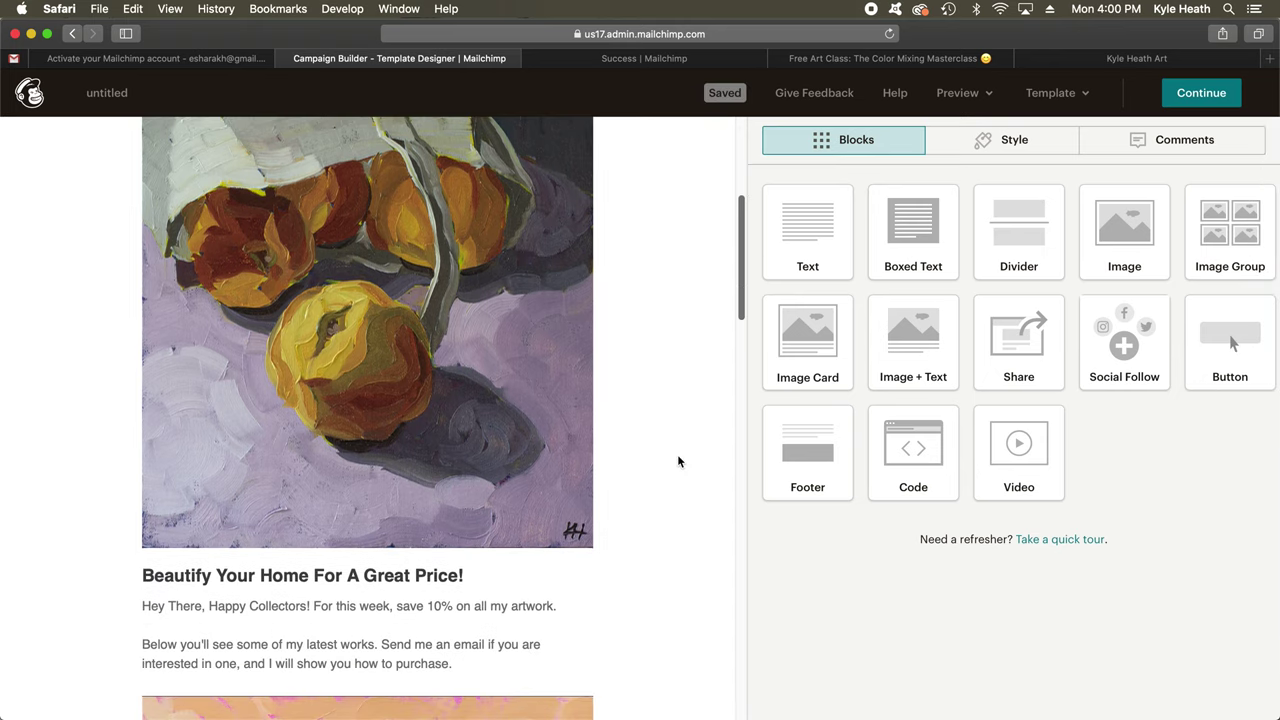
{"action": "scroll", "coordinate": [665, 455], "scroll_direction": "down", "scroll_amount": 5}
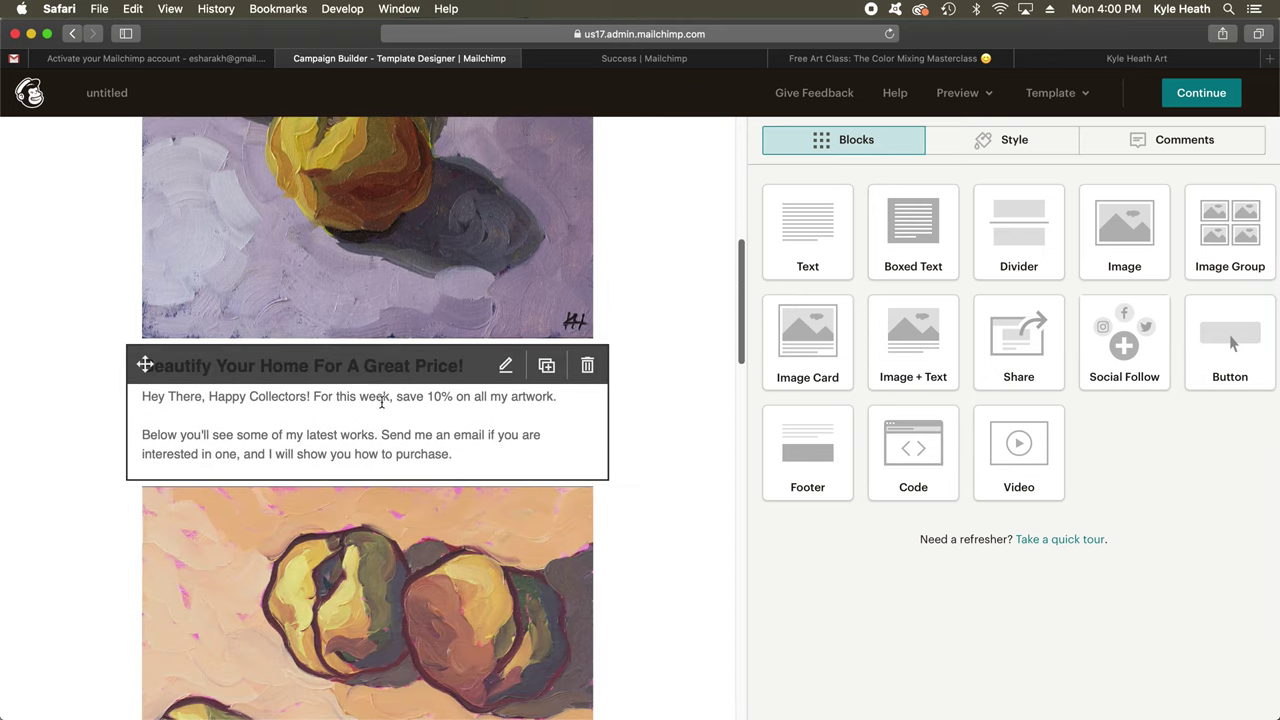
{"action": "scroll", "coordinate": [701, 469], "scroll_direction": "down", "scroll_amount": 1}
{"action": "scroll", "coordinate": [649, 466], "scroll_direction": "down", "scroll_amount": 10}
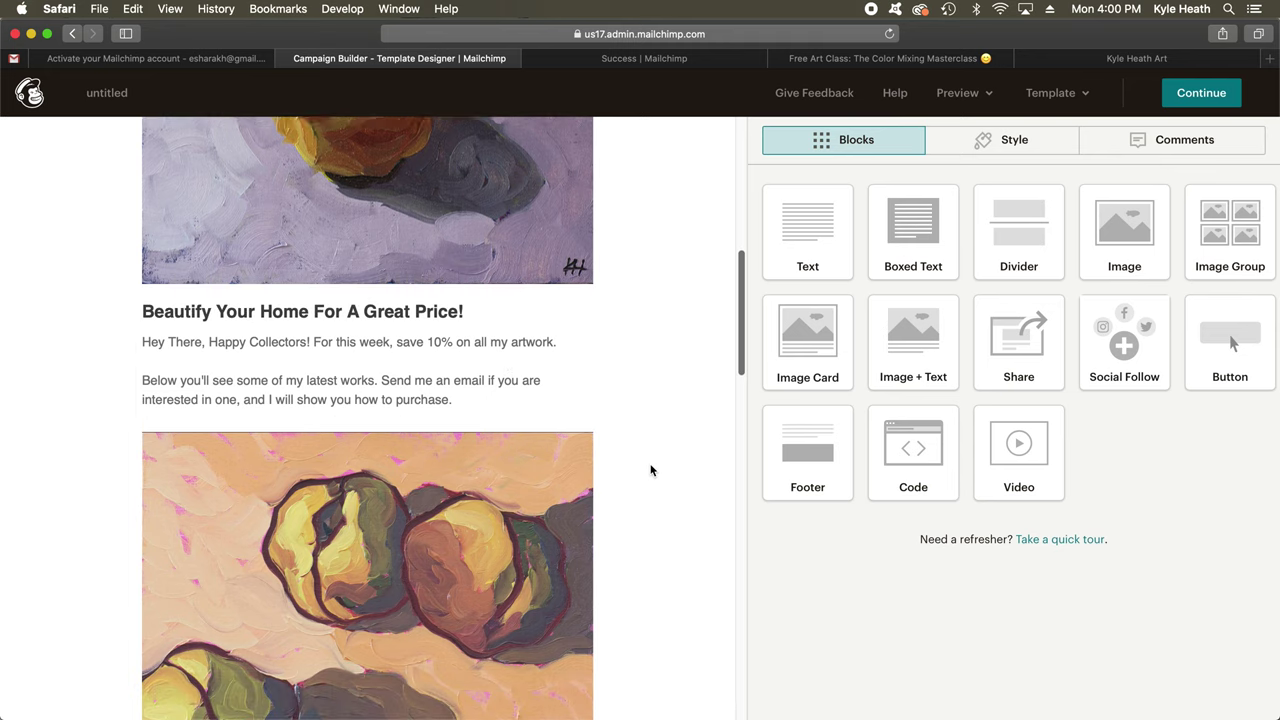
{"action": "scroll", "coordinate": [654, 458], "scroll_direction": "down", "scroll_amount": 12}
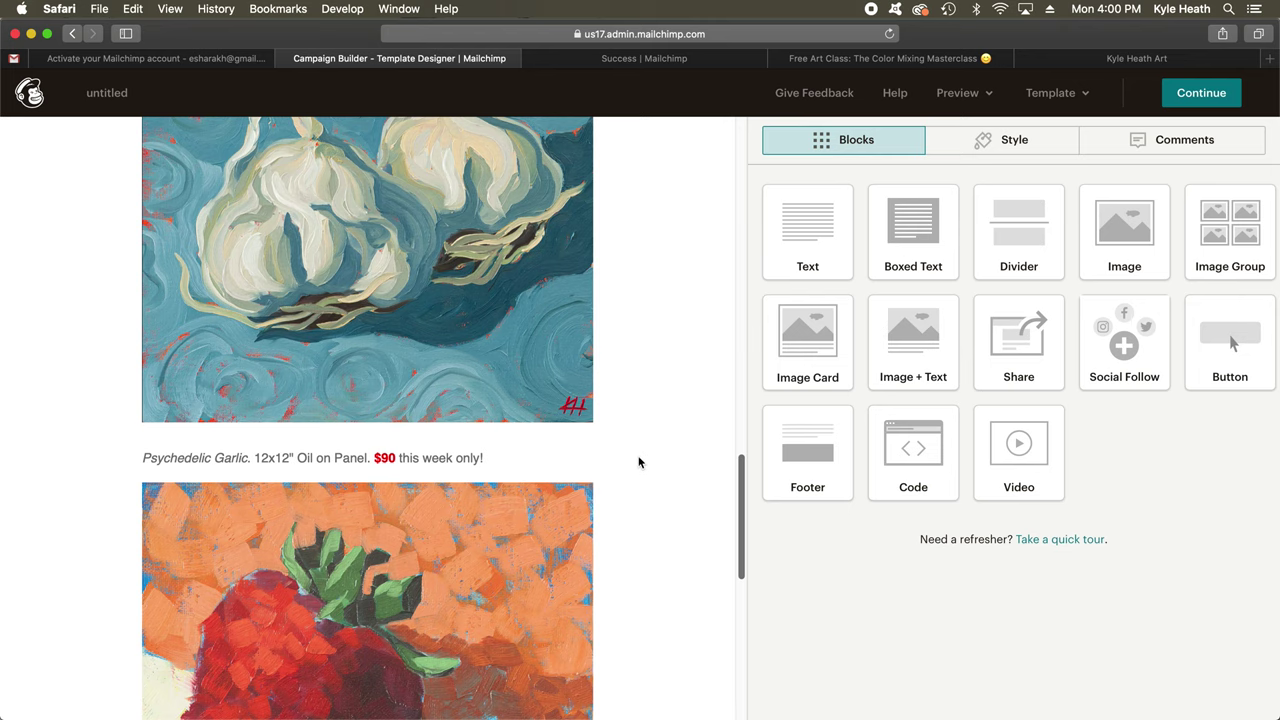
{"action": "scroll", "coordinate": [640, 457], "scroll_direction": "down", "scroll_amount": 1}
{"action": "scroll", "coordinate": [729, 503], "scroll_direction": "down", "scroll_amount": 2}
{"action": "scroll", "coordinate": [660, 483], "scroll_direction": "down", "scroll_amount": 5}
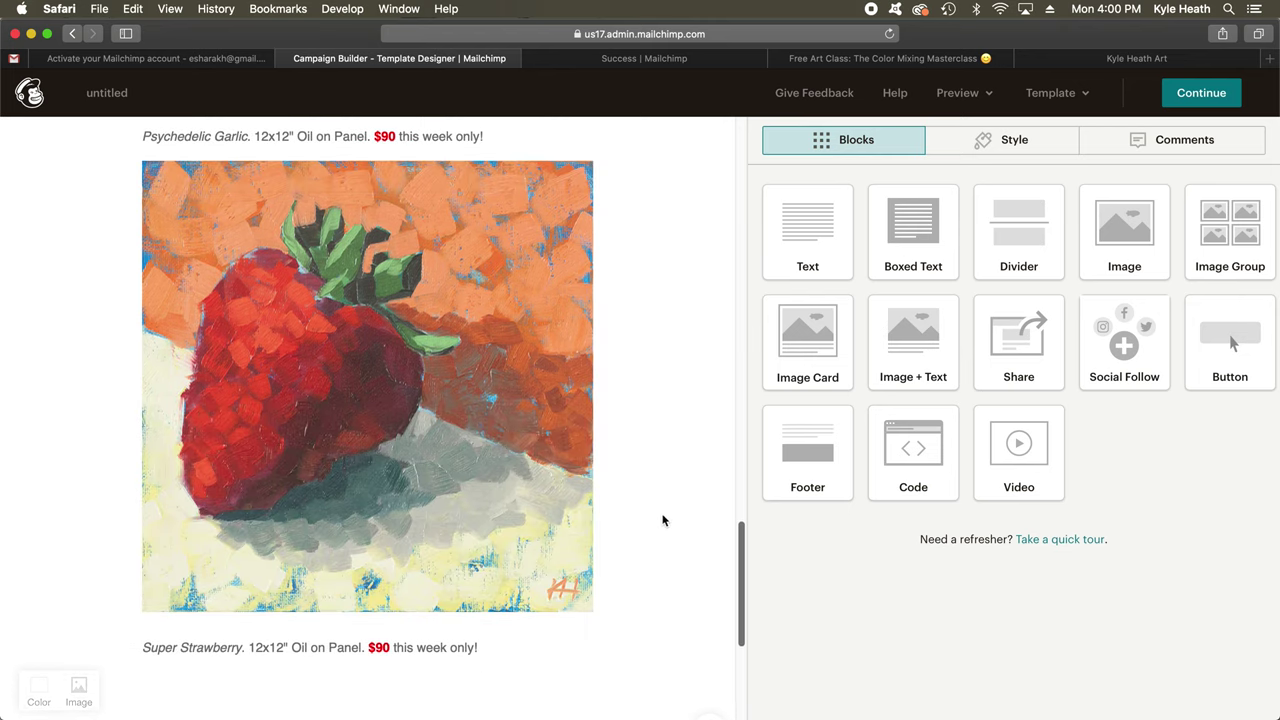
{"action": "scroll", "coordinate": [662, 520], "scroll_direction": "down", "scroll_amount": 7}
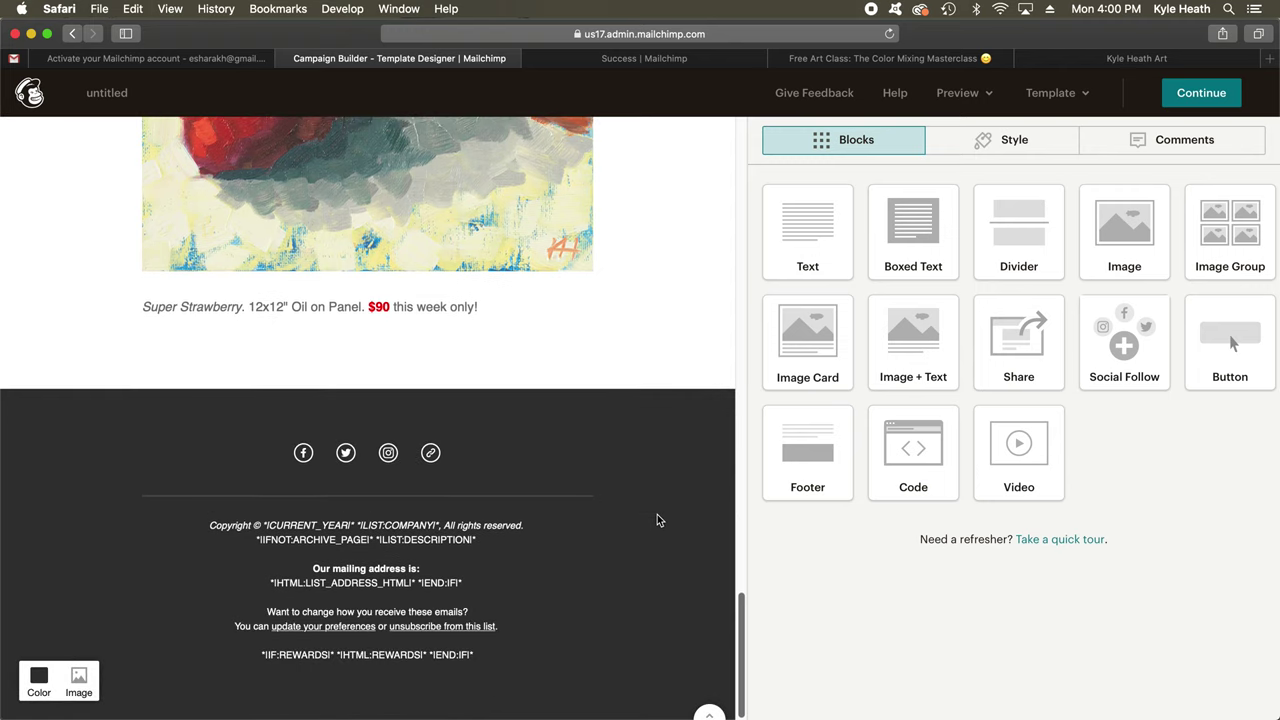
{"action": "scroll", "coordinate": [657, 520], "scroll_direction": "up", "scroll_amount": 4}
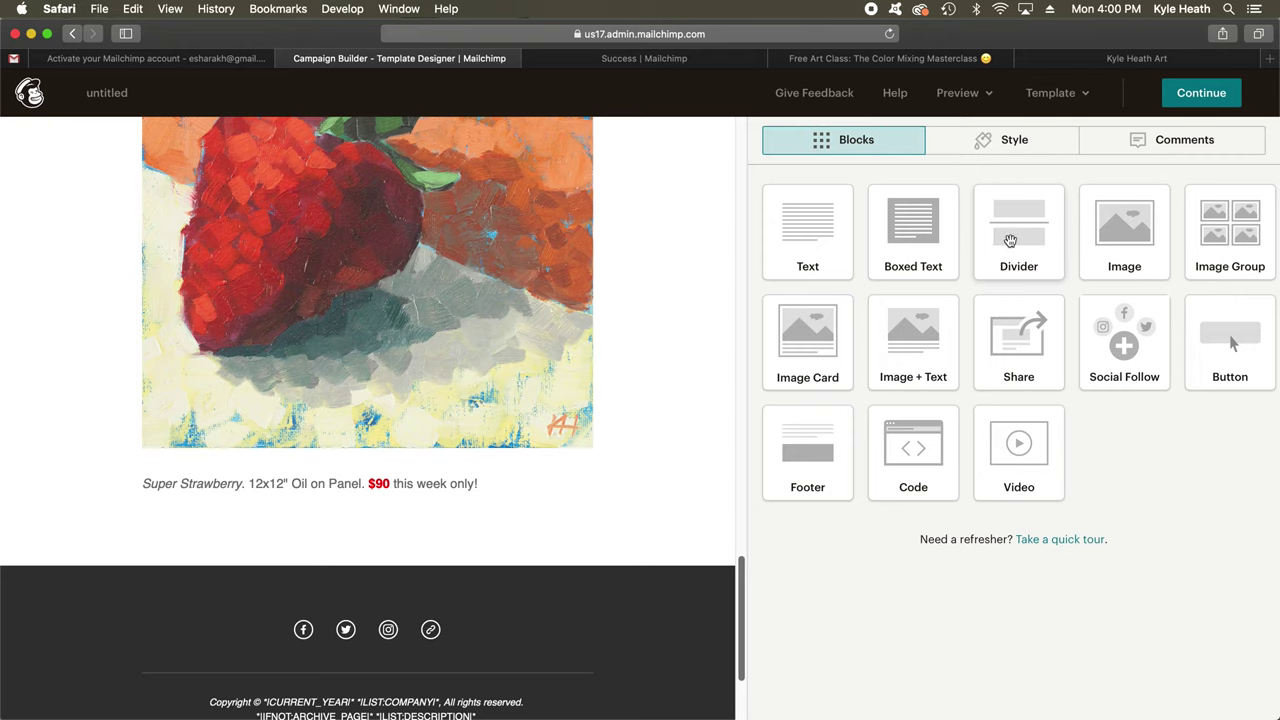
Insert two default-style dividers, one under the Super Strawberry caption and one under the intro text
{"action": "left_click_drag", "start_coordinate": [1010, 240], "coordinate": [443, 526]}
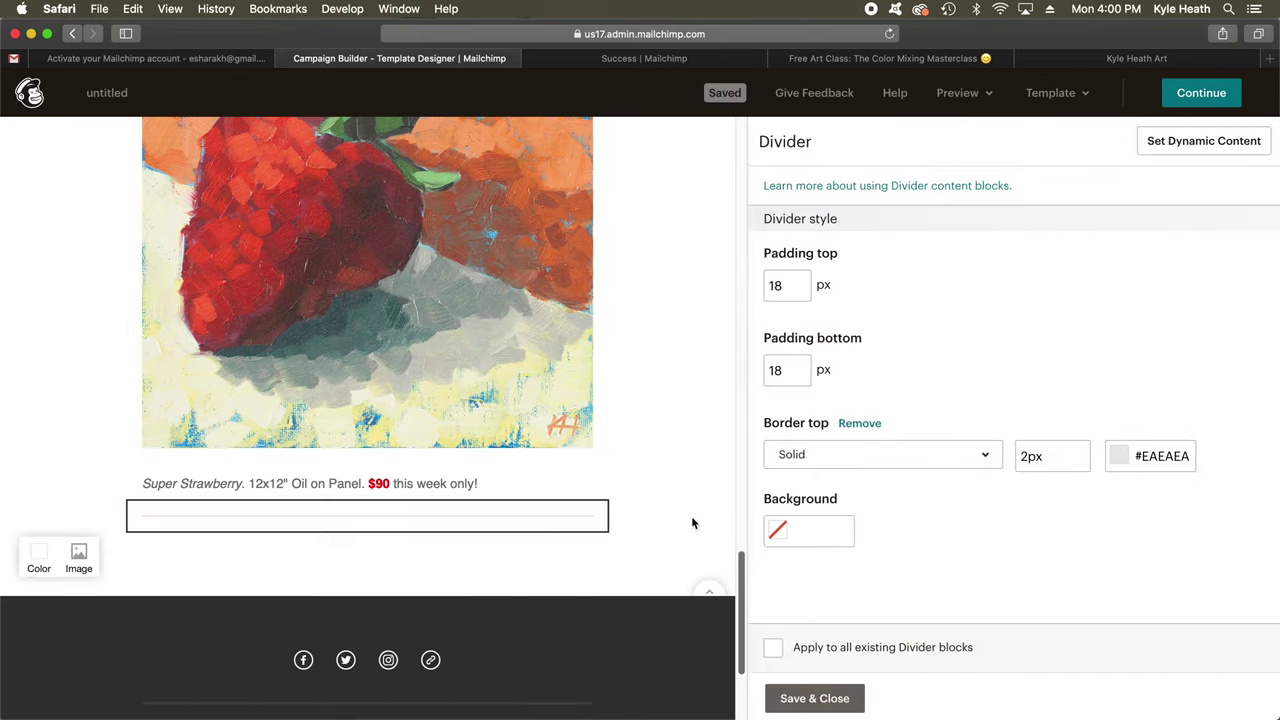
{"action": "left_click", "coordinate": [813, 698]}
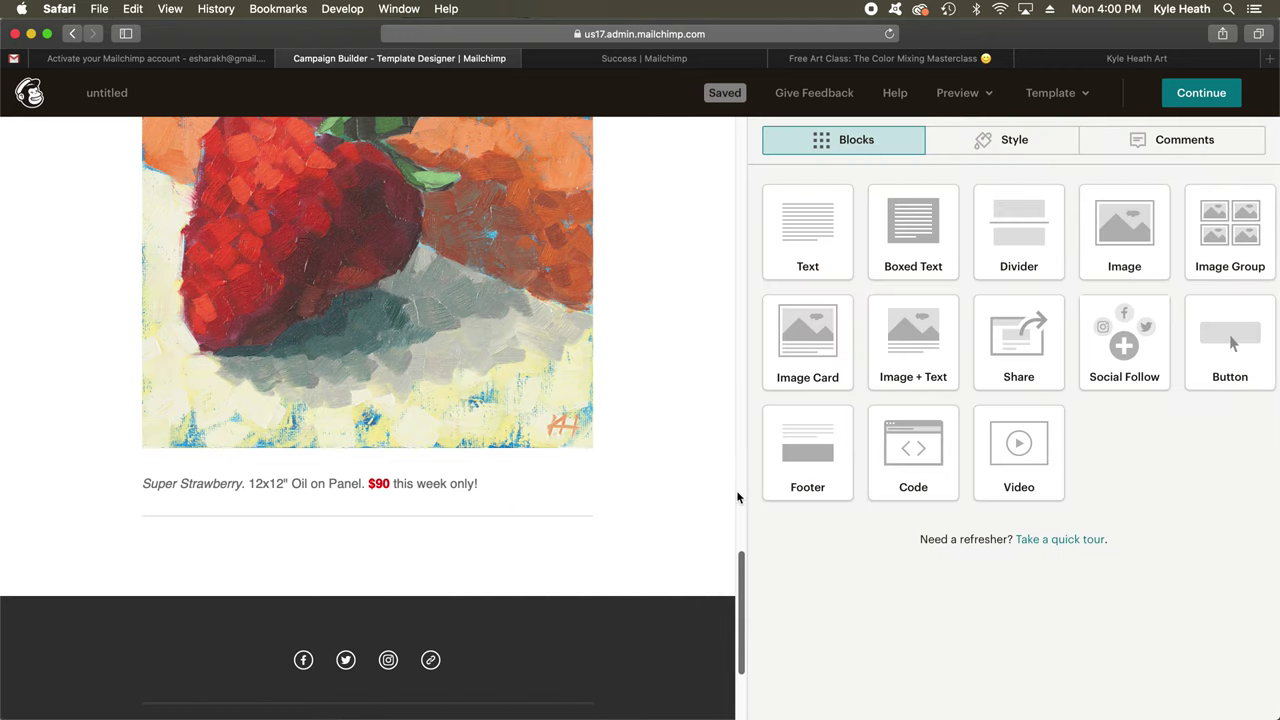
{"action": "scroll", "coordinate": [700, 452], "scroll_direction": "up", "scroll_amount": 15}
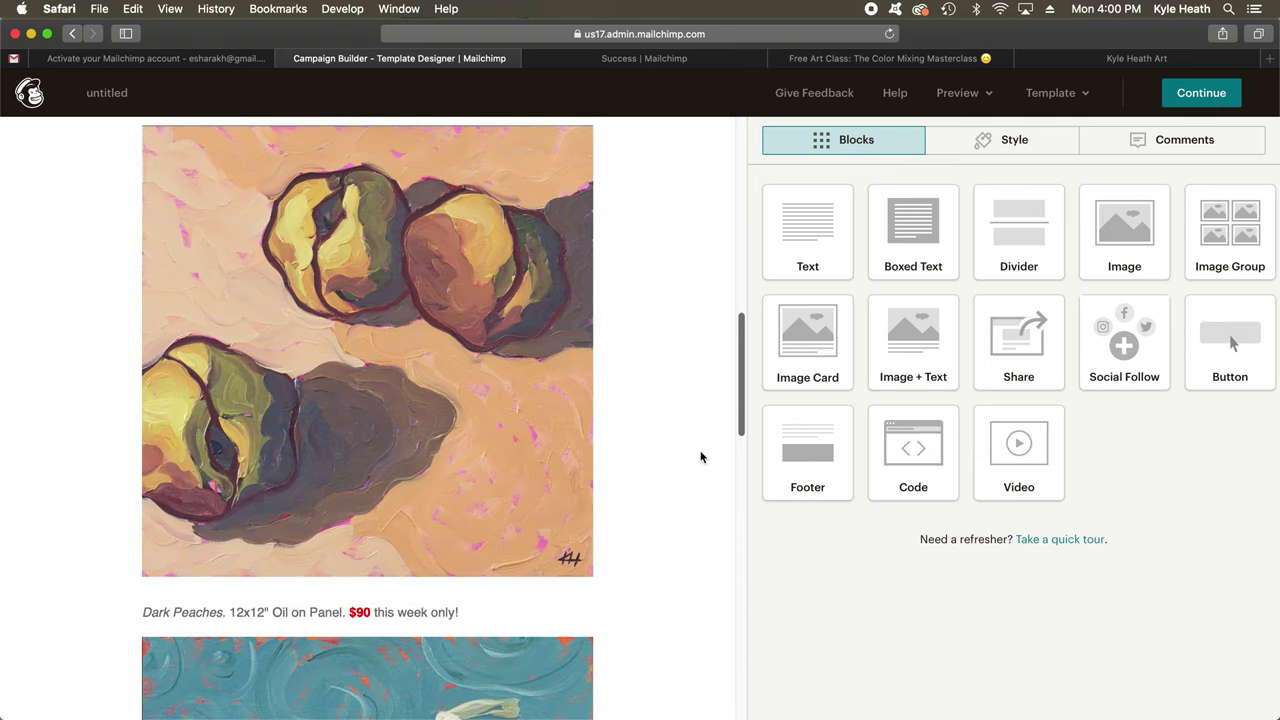
{"action": "scroll", "coordinate": [700, 457], "scroll_direction": "down", "scroll_amount": 2}
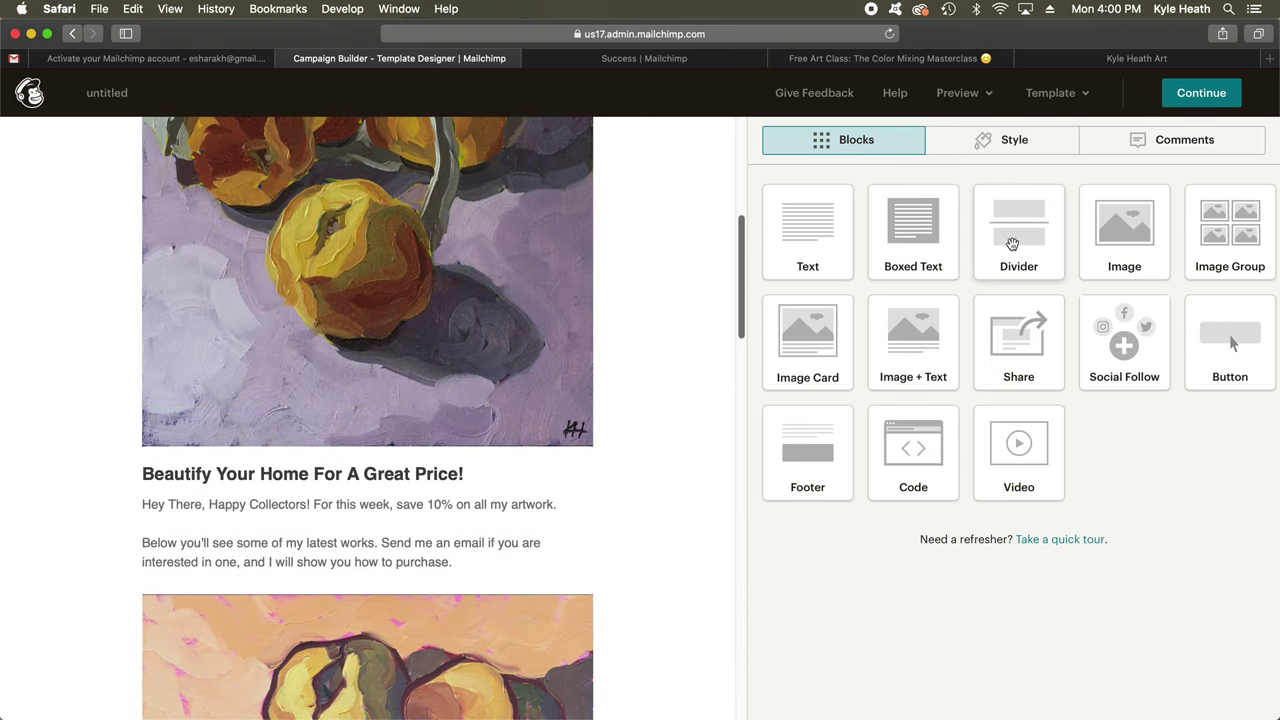
{"action": "left_click_drag", "start_coordinate": [1010, 240], "coordinate": [534, 606]}
{"action": "left_click", "coordinate": [812, 698]}
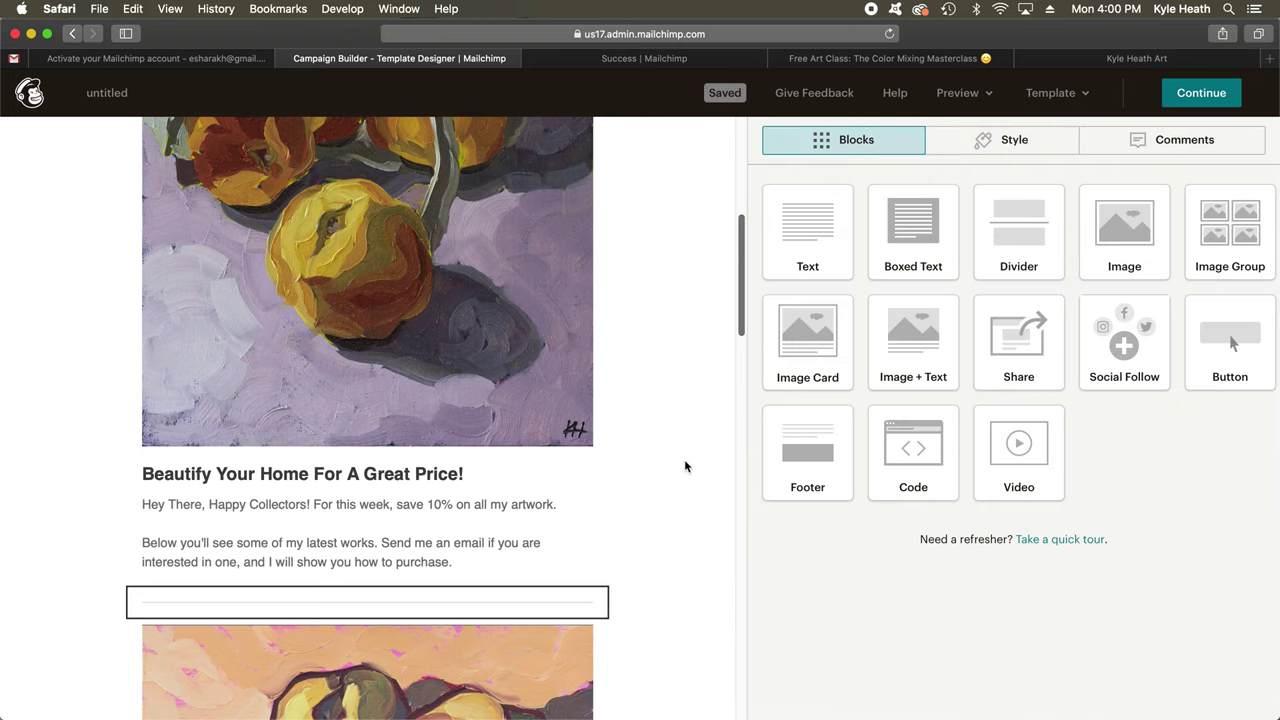
{"action": "scroll", "coordinate": [686, 456], "scroll_direction": "down", "scroll_amount": 2}
{"action": "scroll", "coordinate": [686, 460], "scroll_direction": "up", "scroll_amount": 8}
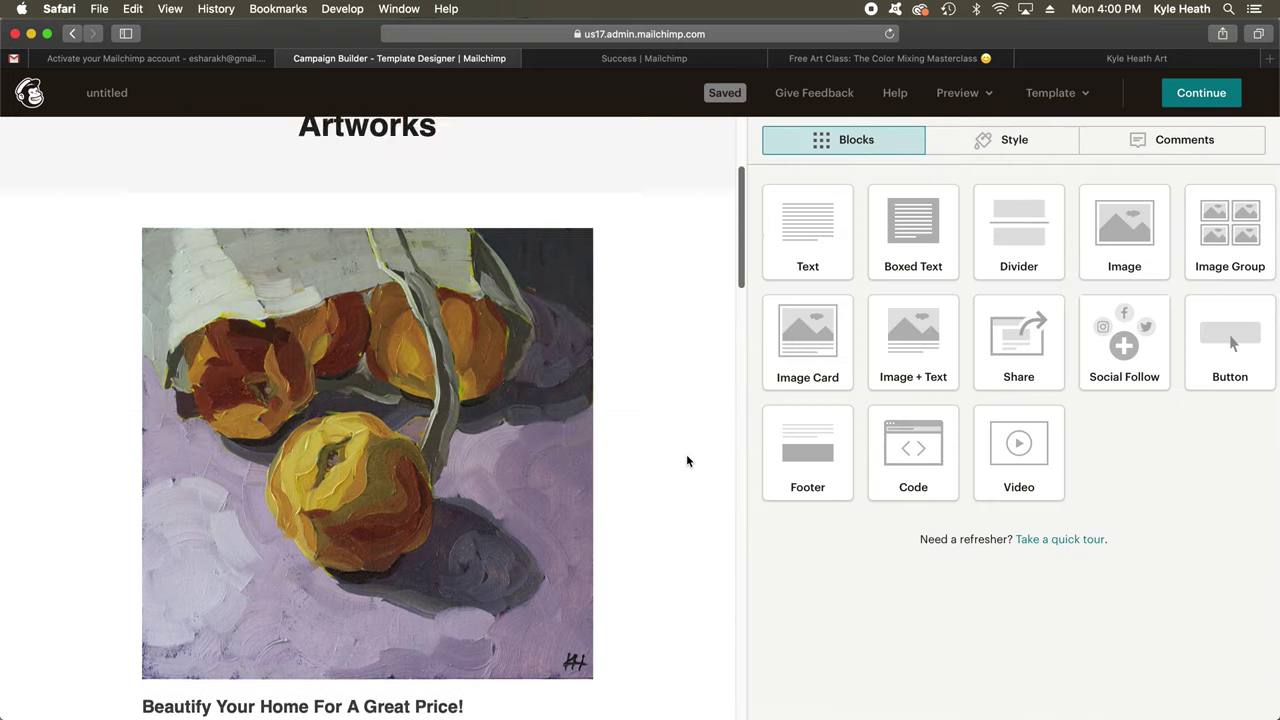
{"action": "scroll", "coordinate": [686, 460], "scroll_direction": "down", "scroll_amount": 5}
{"action": "scroll", "coordinate": [685, 463], "scroll_direction": "down", "scroll_amount": 15}
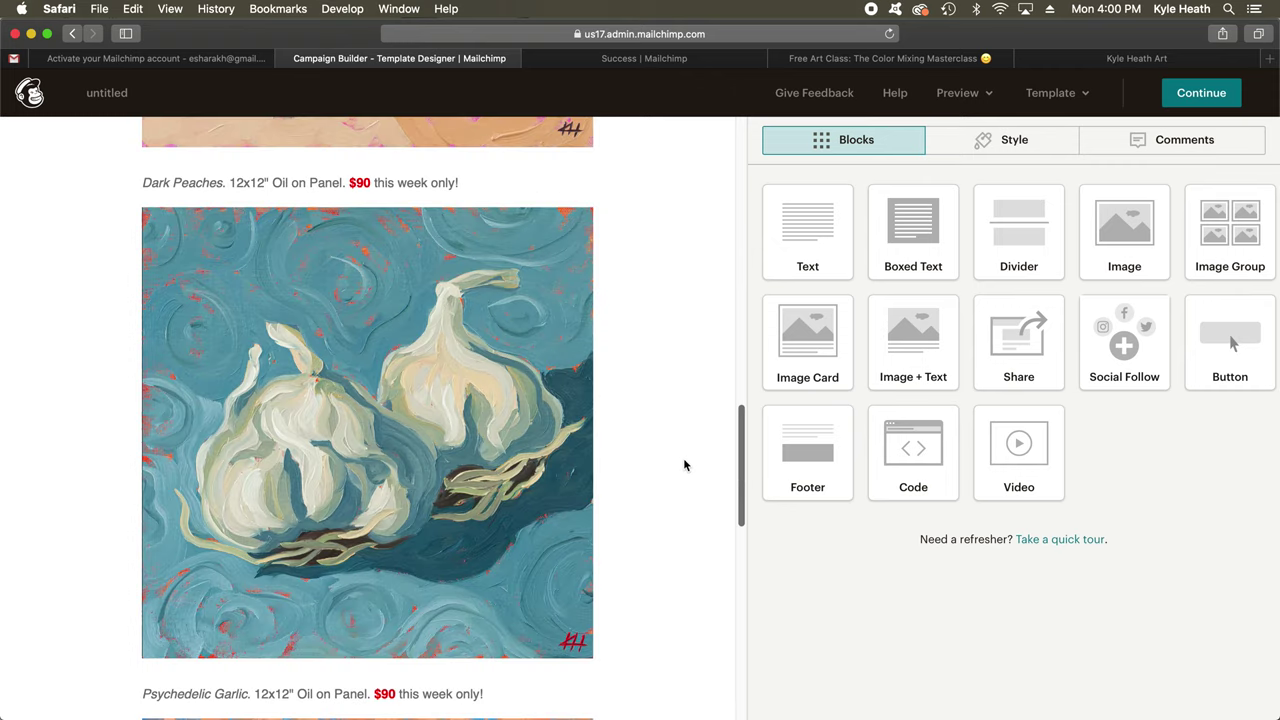
{"action": "scroll", "coordinate": [679, 463], "scroll_direction": "down", "scroll_amount": 5}
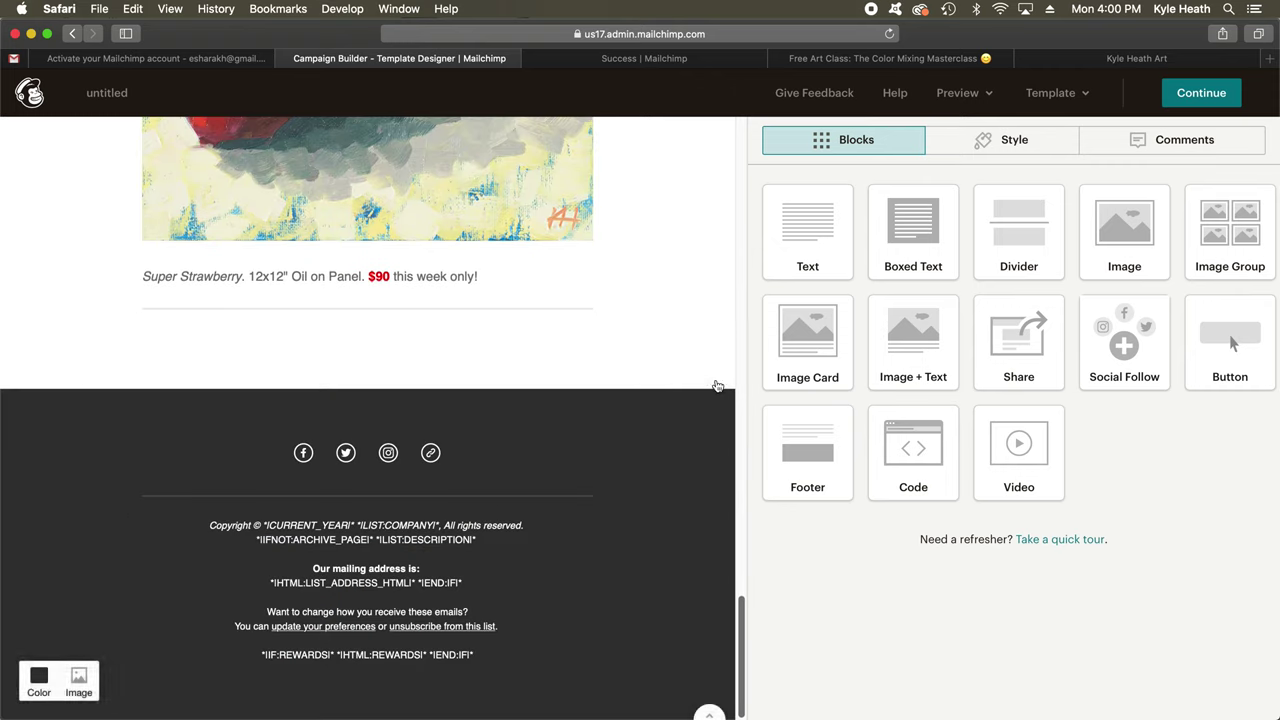
{"action": "mouse_move", "coordinate": [546, 623]}
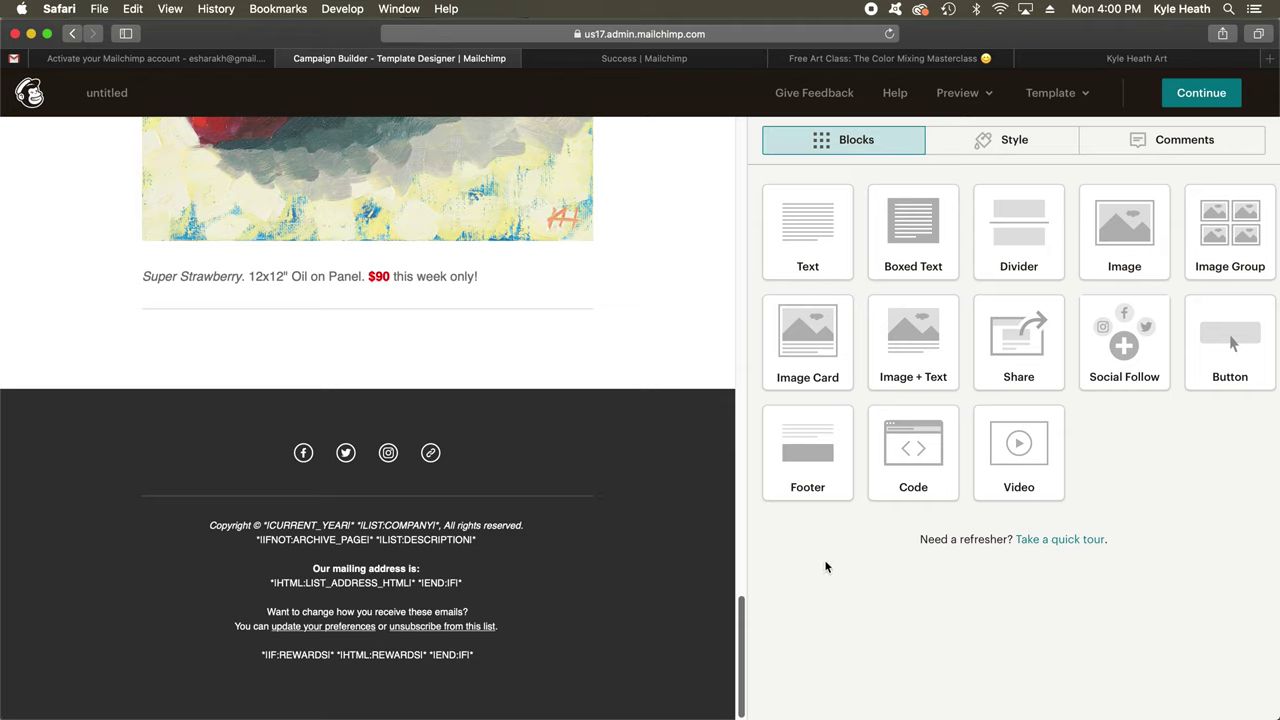
Add a Footer block under the last divider, save it, and continue to campaign setup
{"action": "left_click_drag", "start_coordinate": [813, 455], "coordinate": [436, 358]}
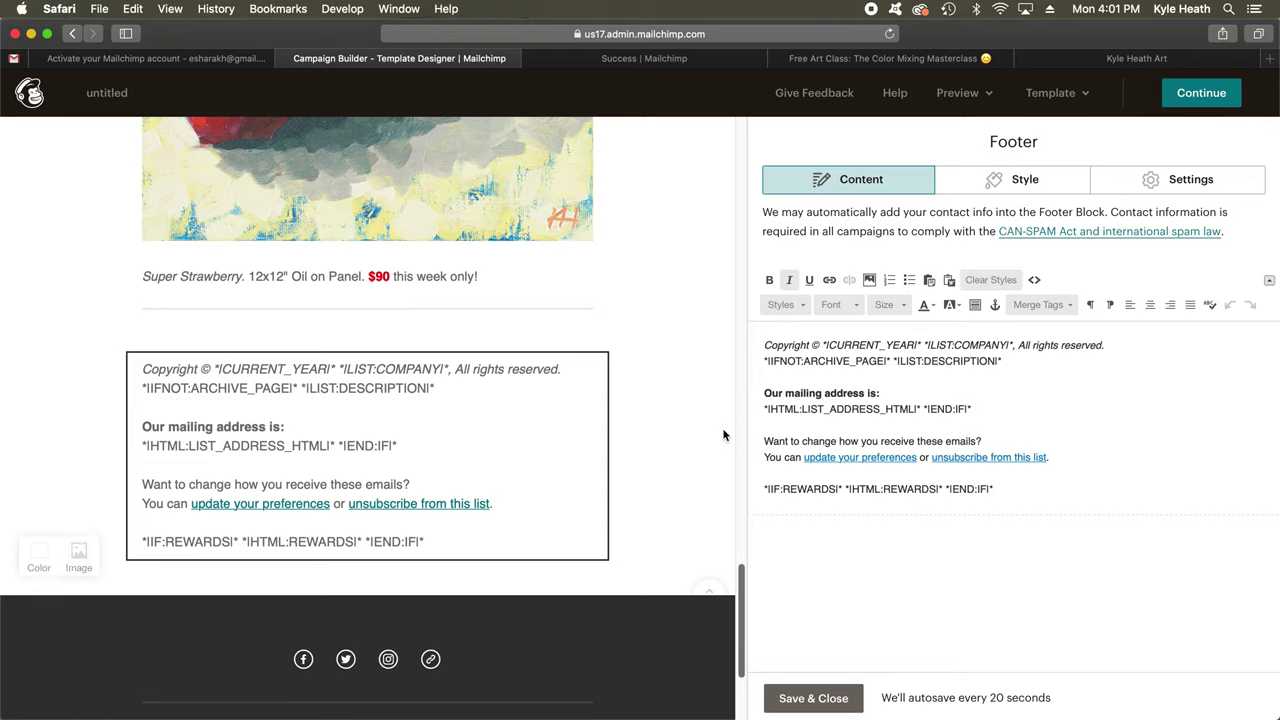
{"action": "left_click", "coordinate": [806, 698]}
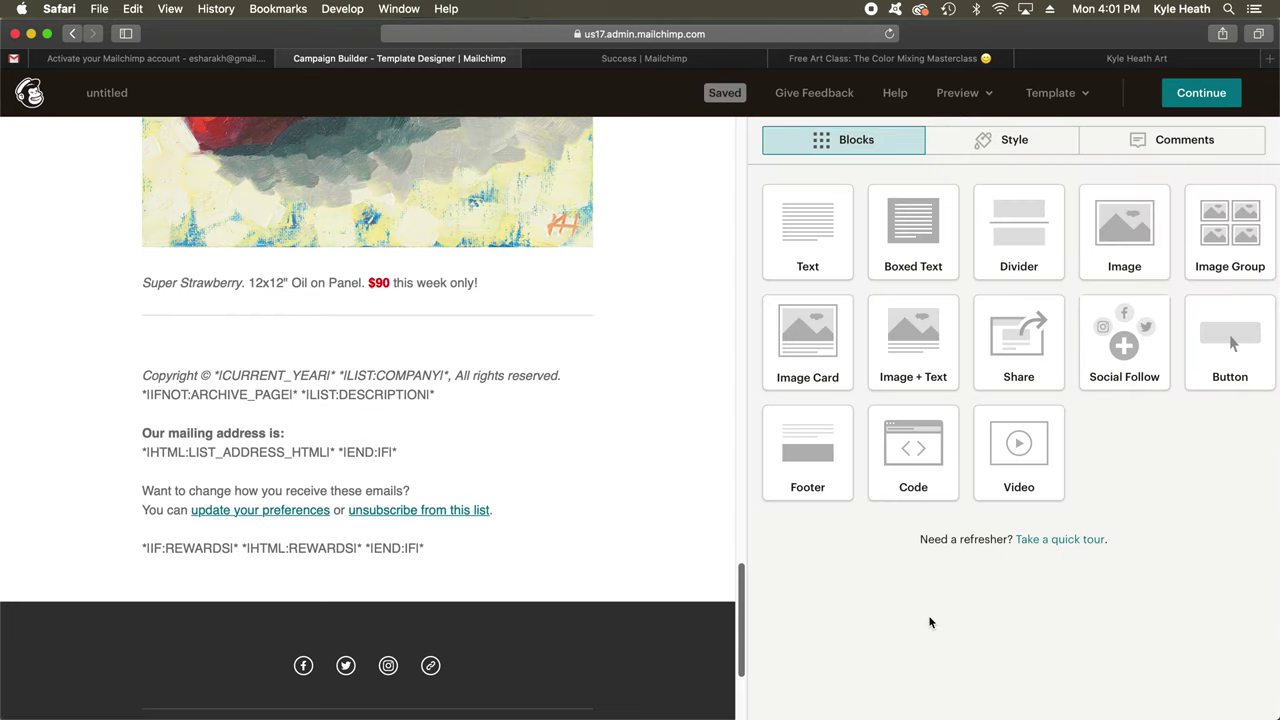
{"action": "left_click", "coordinate": [1193, 106]}
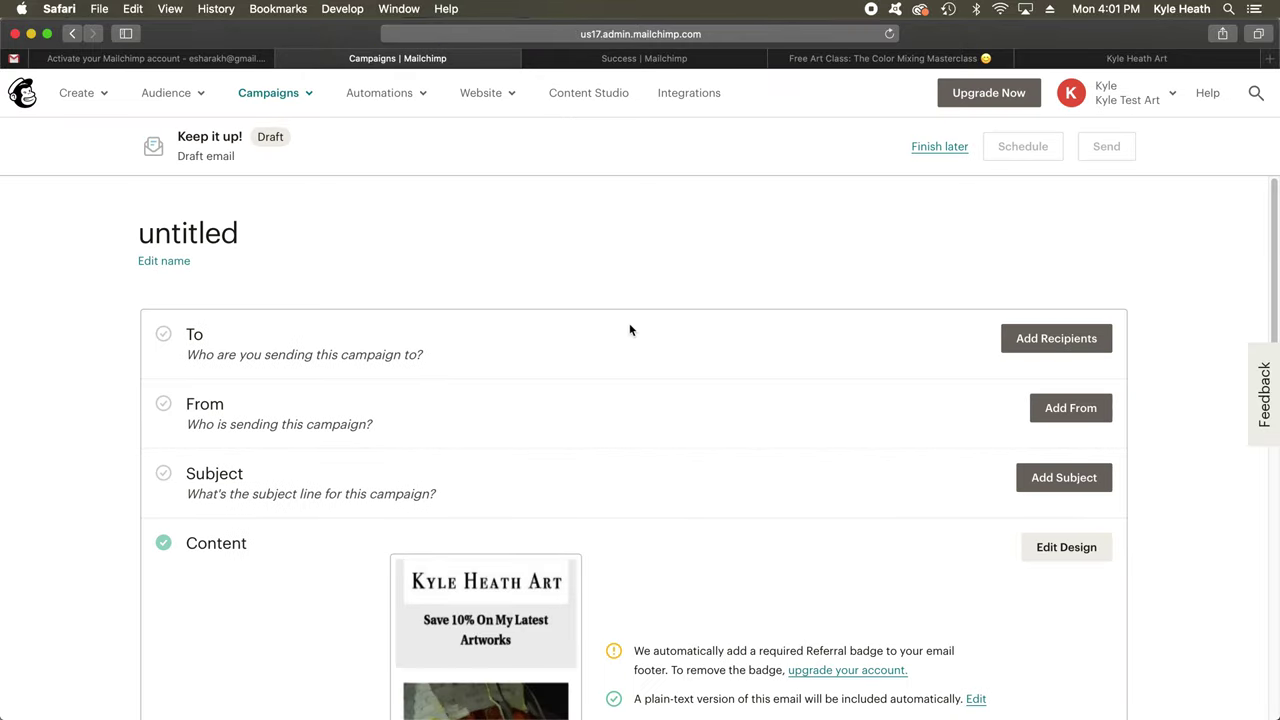
Scroll the campaign checklist to review the To, From, Subject and Content sections
{"action": "scroll", "coordinate": [1165, 480], "scroll_direction": "down", "scroll_amount": 4}
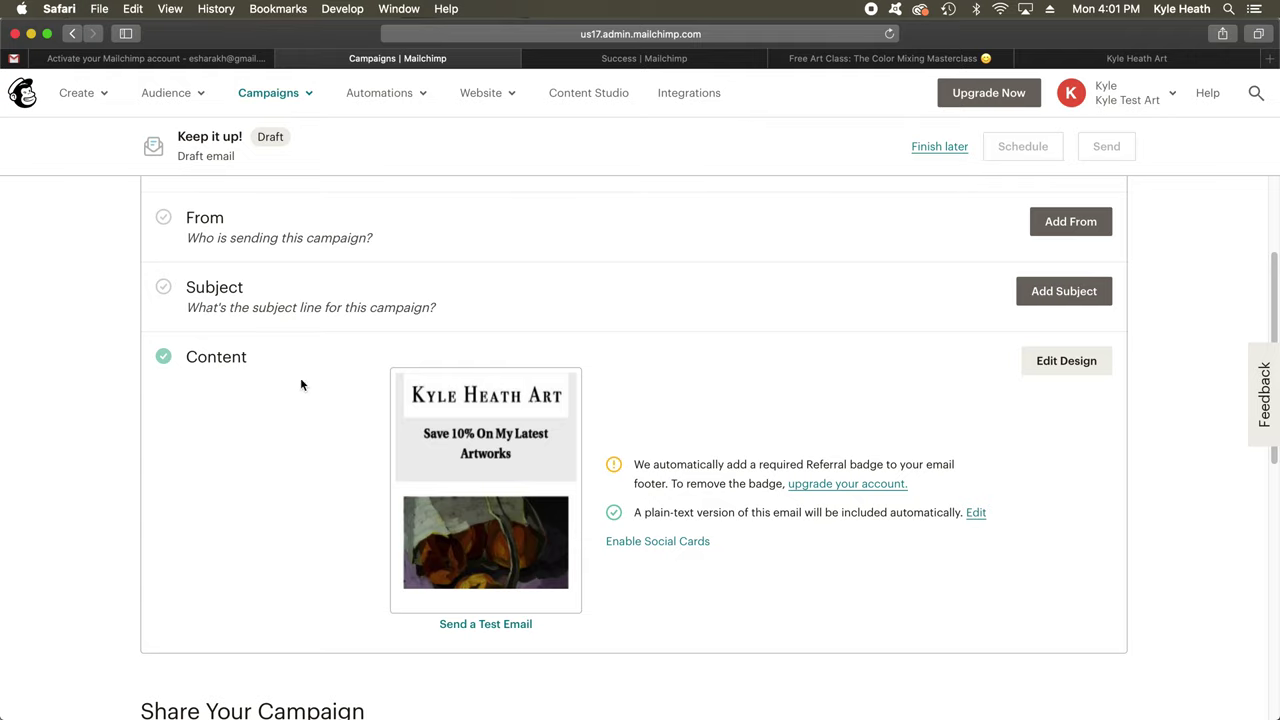
{"action": "scroll", "coordinate": [253, 400], "scroll_direction": "up", "scroll_amount": 5}
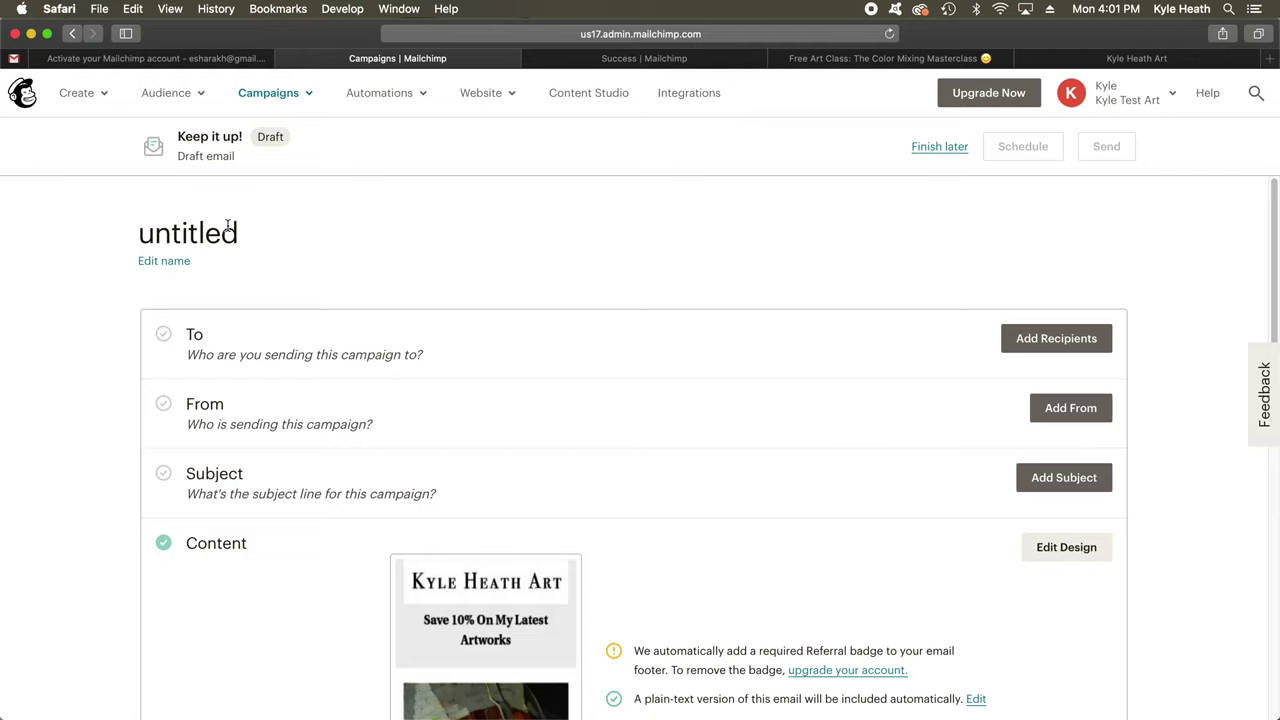
Rename the untitled campaign to '10% Off Email August 2020' and save the name
{"action": "left_click", "coordinate": [160, 264]}
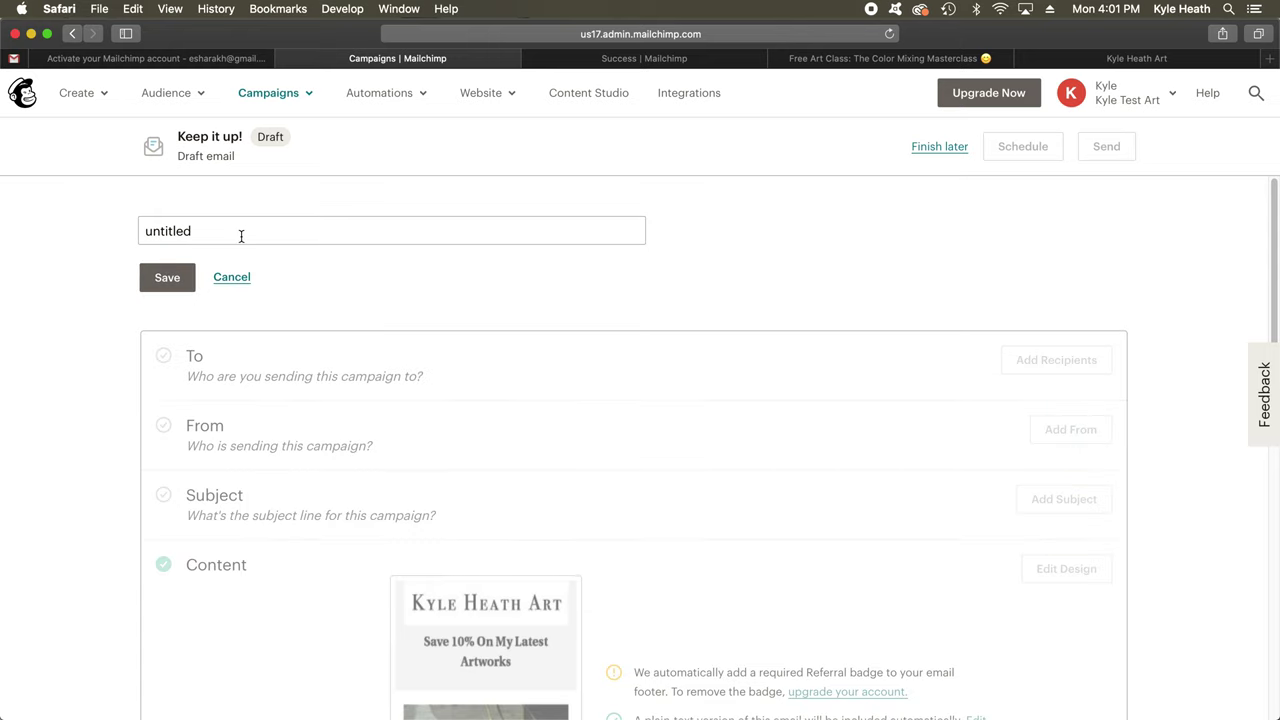
{"action": "left_click_drag", "start_coordinate": [241, 236], "coordinate": [91, 219]}
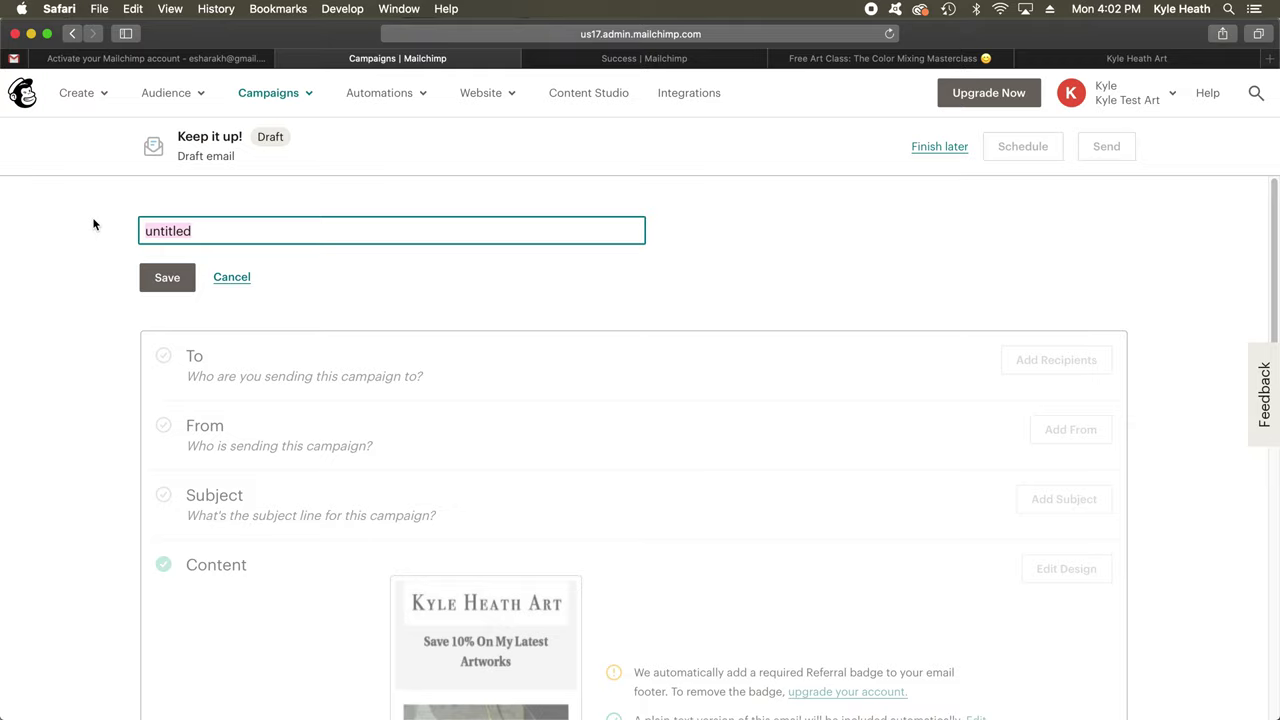
{"action": "type", "text": "10% Of"}
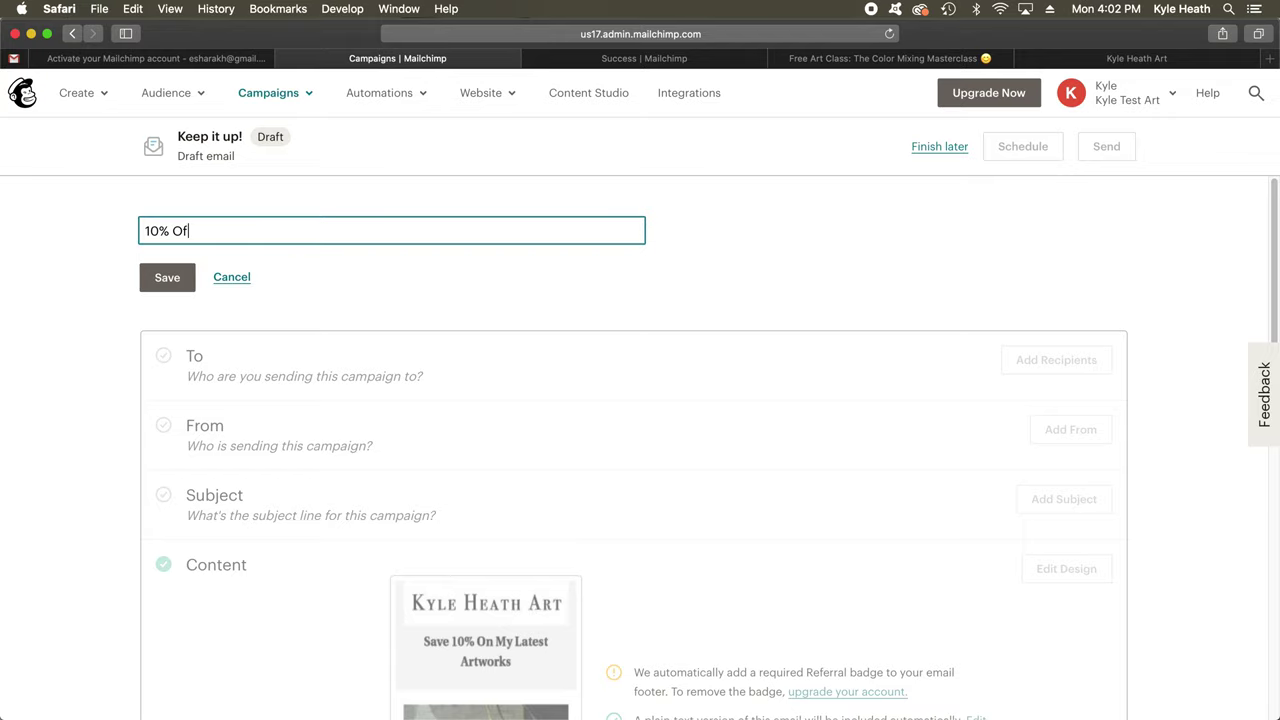
{"action": "type", "text": "f Email"}
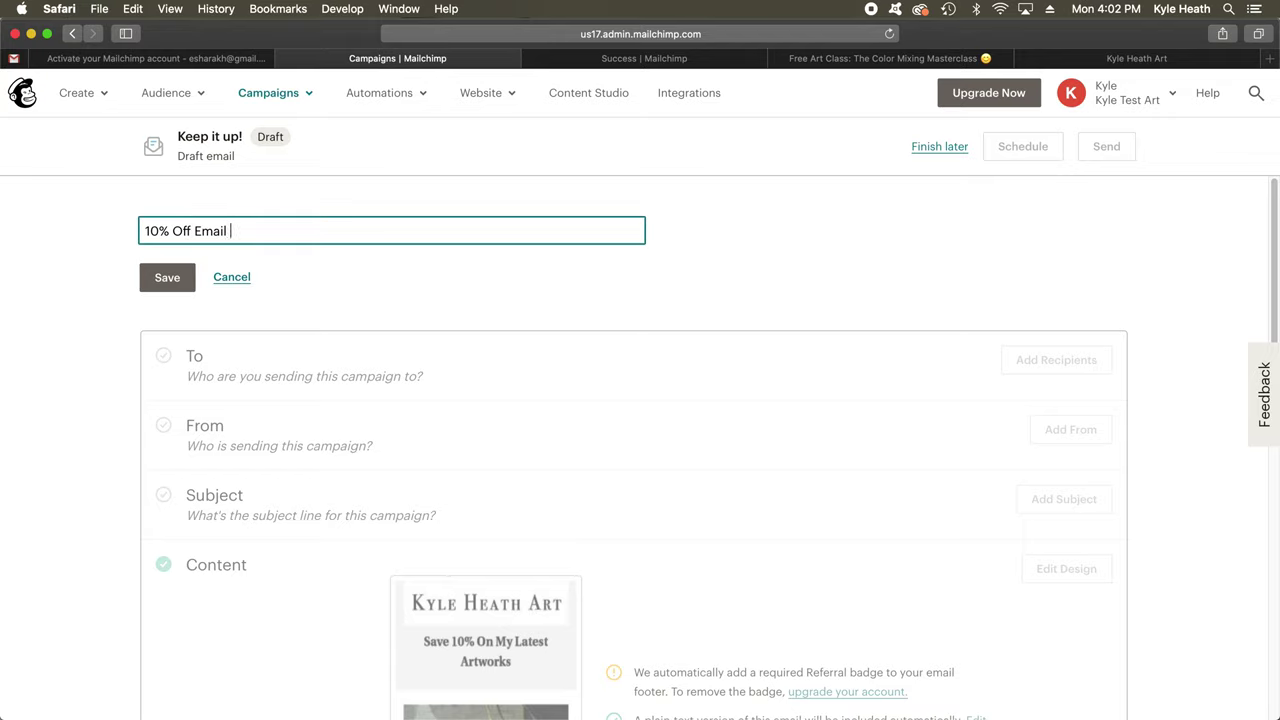
{"action": "type", "text": " August 2020"}
{"action": "left_click", "coordinate": [167, 277]}
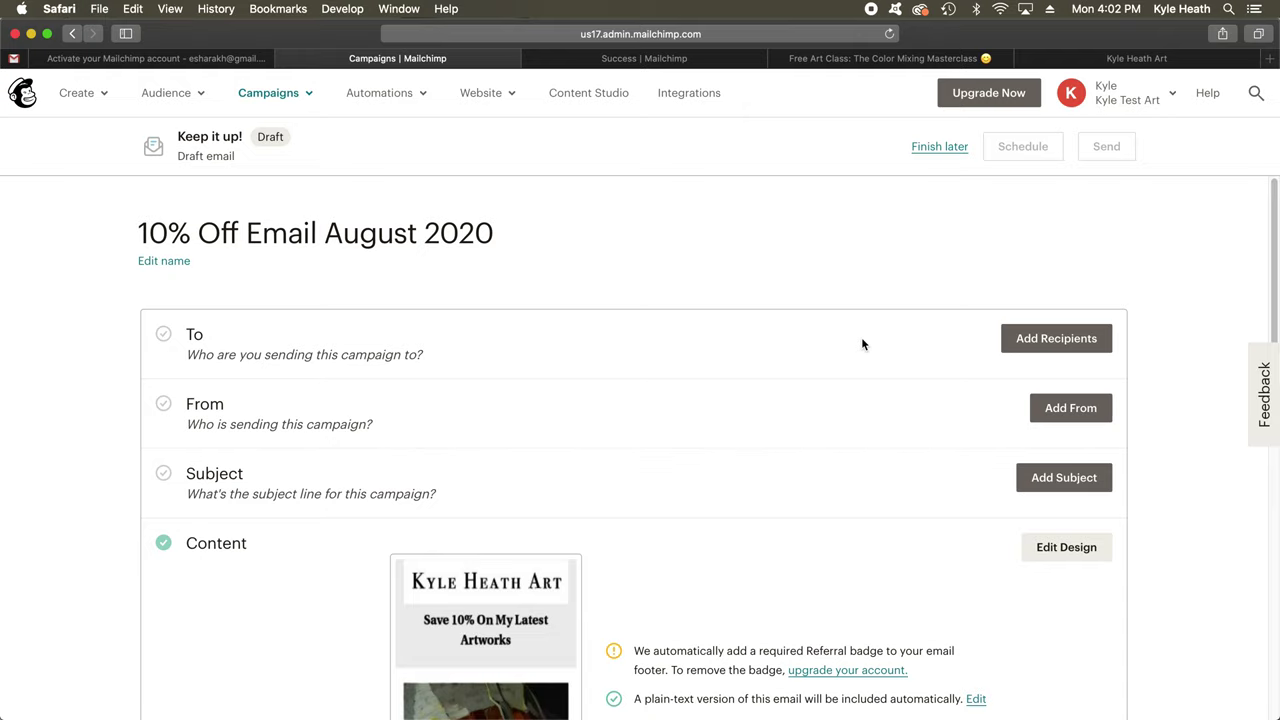
{"action": "left_click", "coordinate": [1025, 343]}
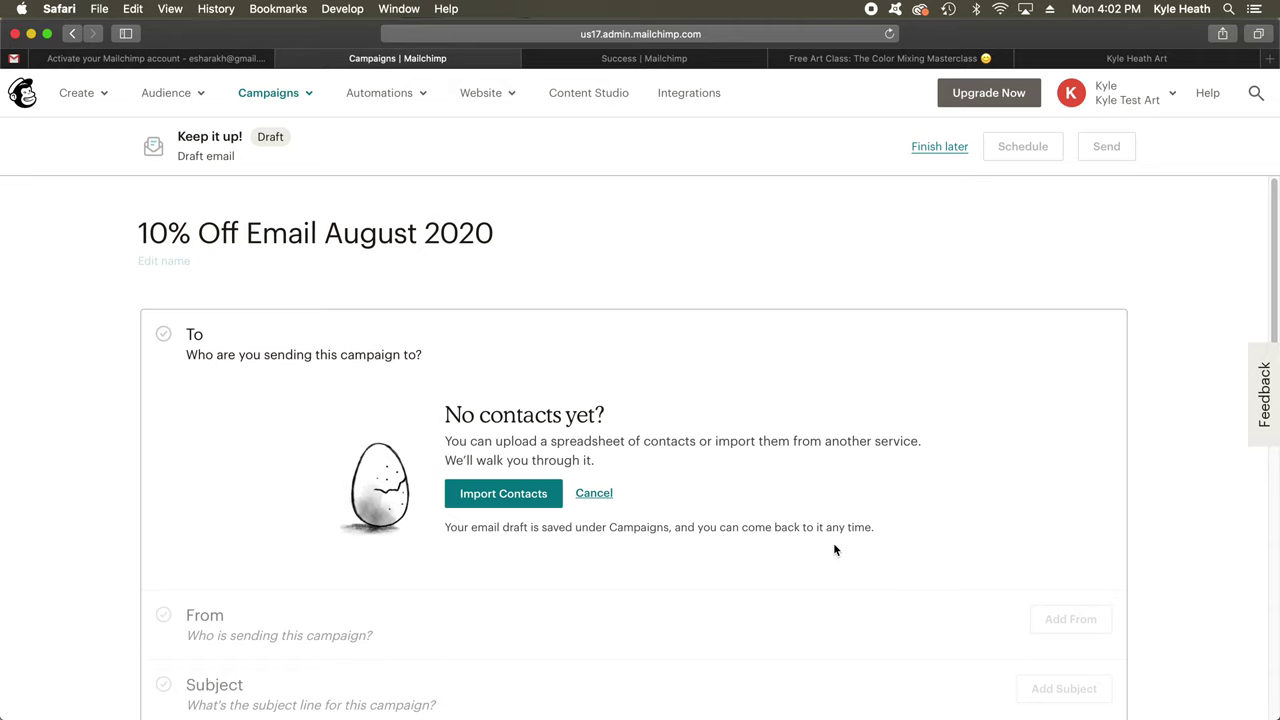
{"action": "scroll", "coordinate": [833, 542], "scroll_direction": "down", "scroll_amount": 3}
{"action": "scroll", "coordinate": [832, 550], "scroll_direction": "down", "scroll_amount": 1}
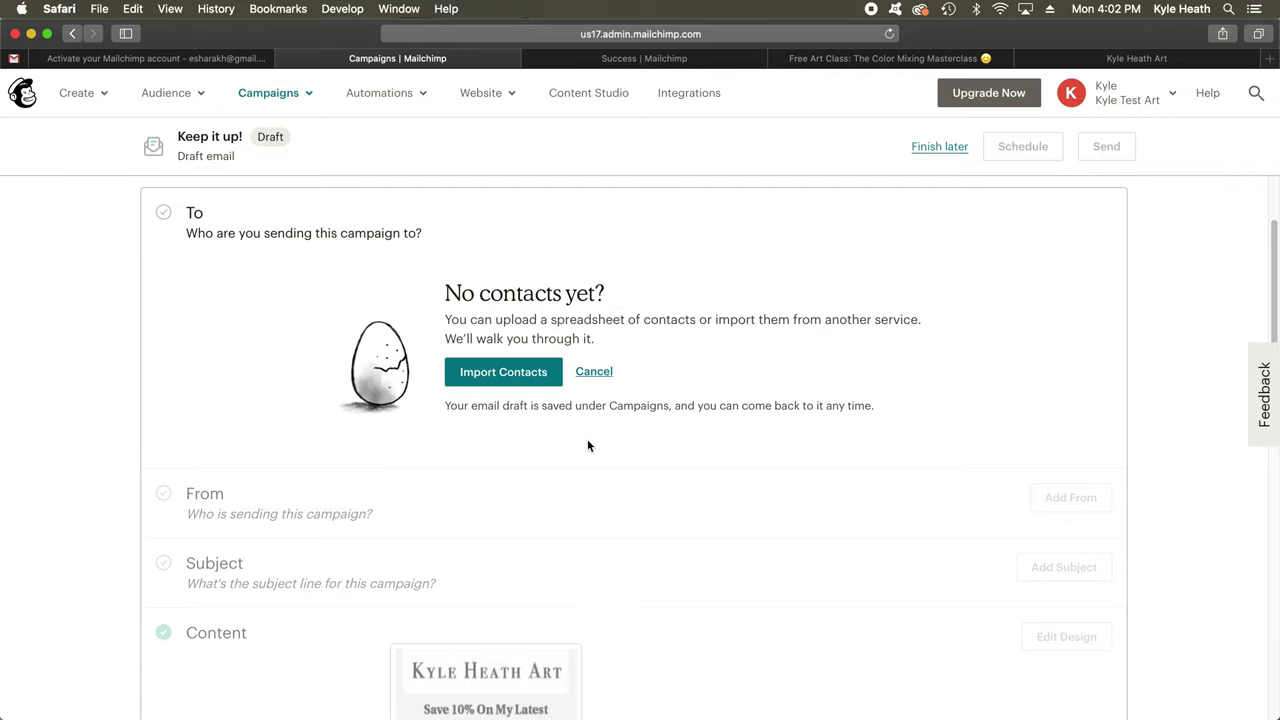
{"action": "left_click", "coordinate": [600, 373]}
{"action": "scroll", "coordinate": [951, 578], "scroll_direction": "up", "scroll_amount": 1}
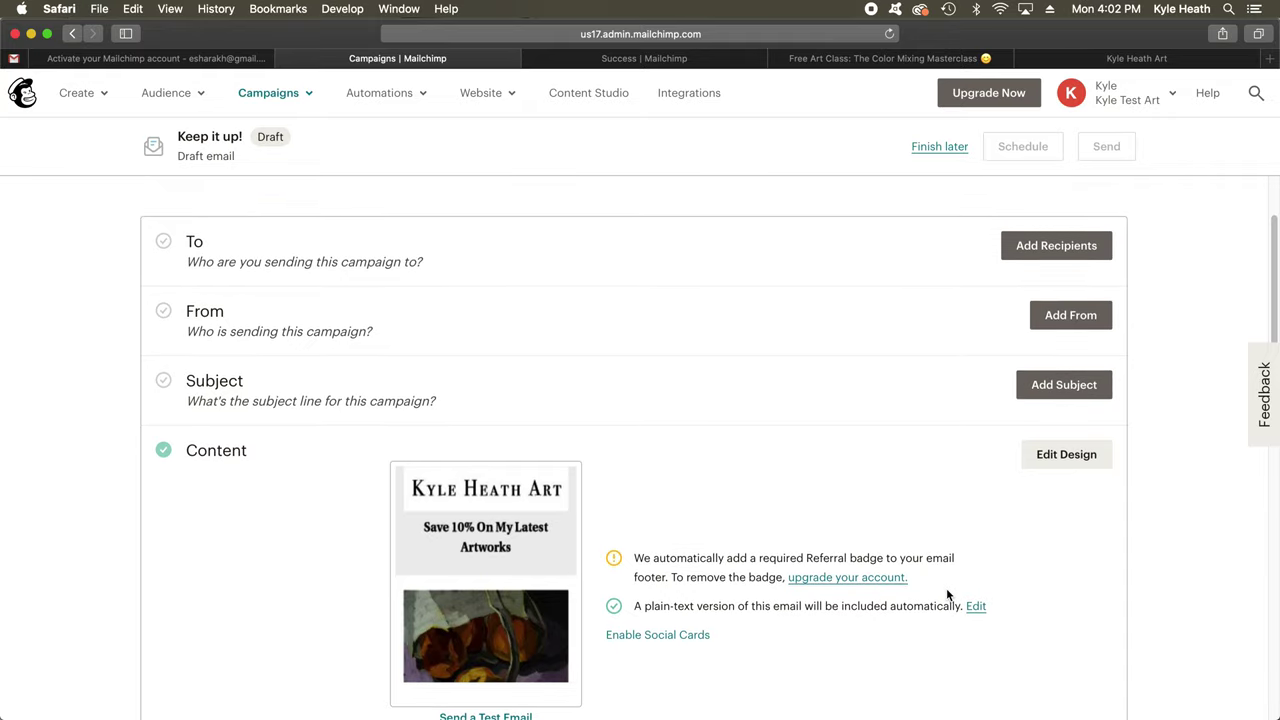
{"action": "scroll", "coordinate": [893, 427], "scroll_direction": "up", "scroll_amount": 3}
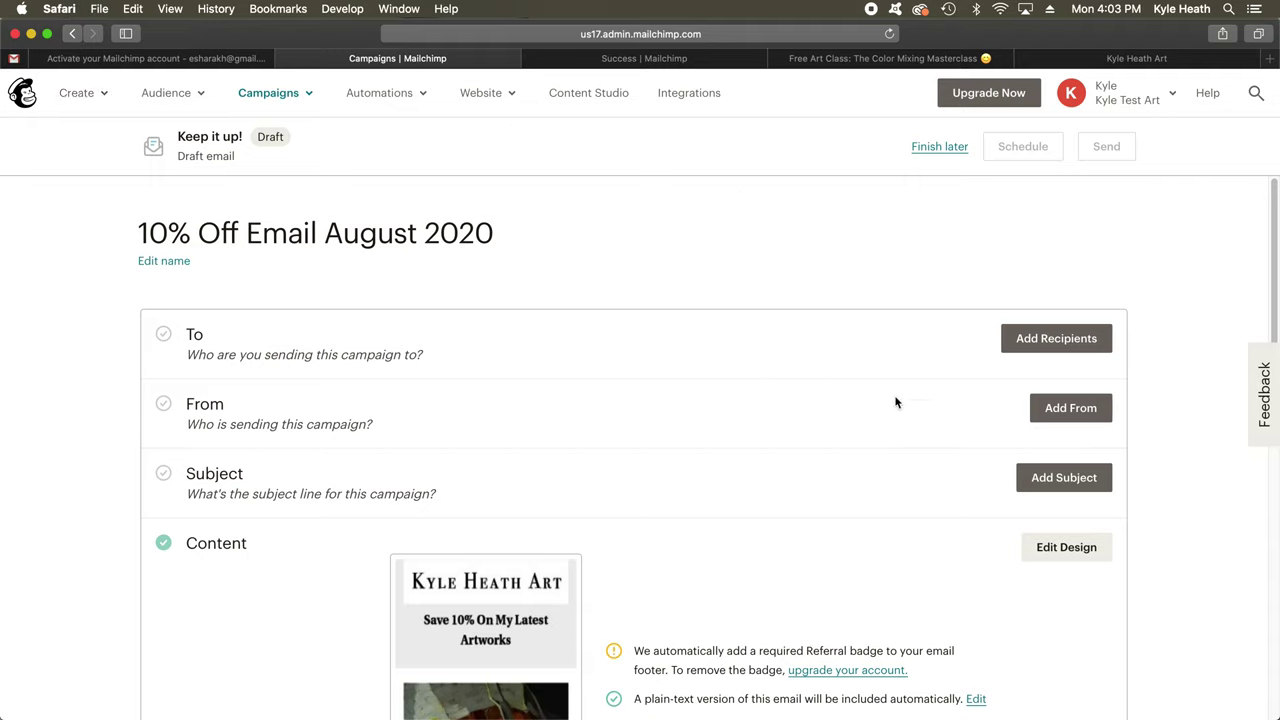
Keep the campaign as a draft with Finish later and open the Audience dashboard
{"action": "left_click", "coordinate": [944, 152]}
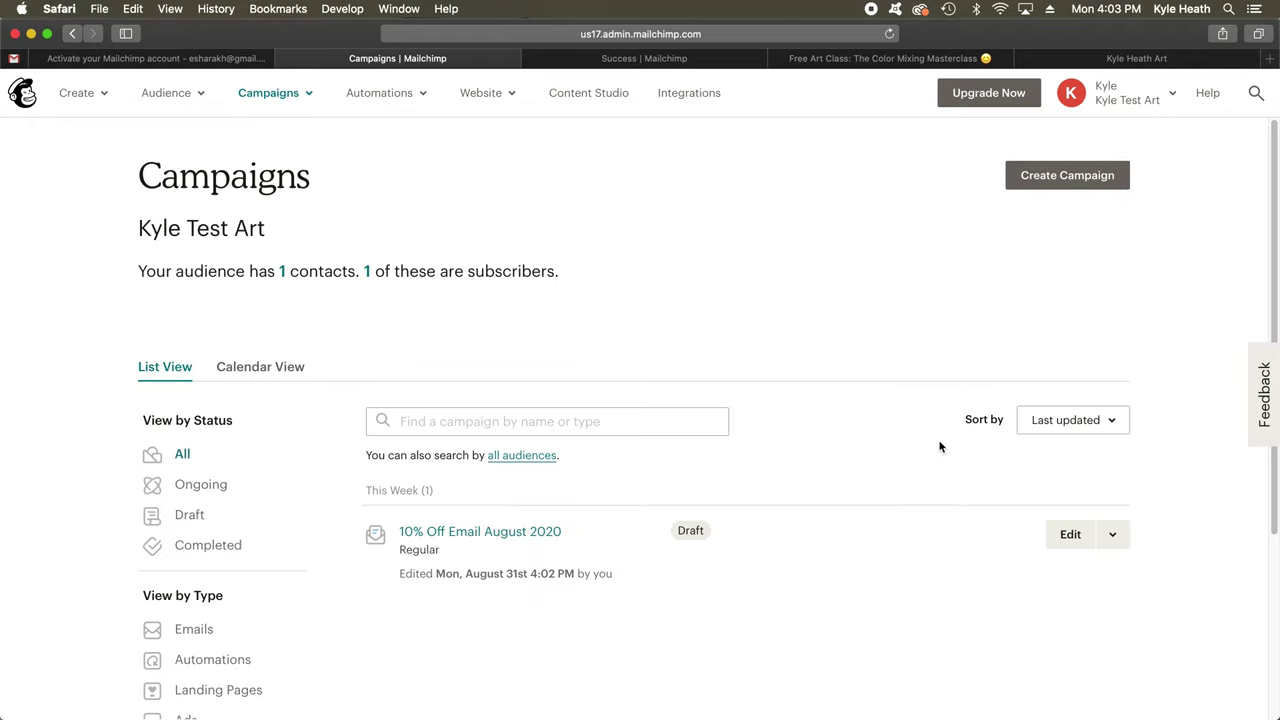
{"action": "left_click", "coordinate": [161, 99]}
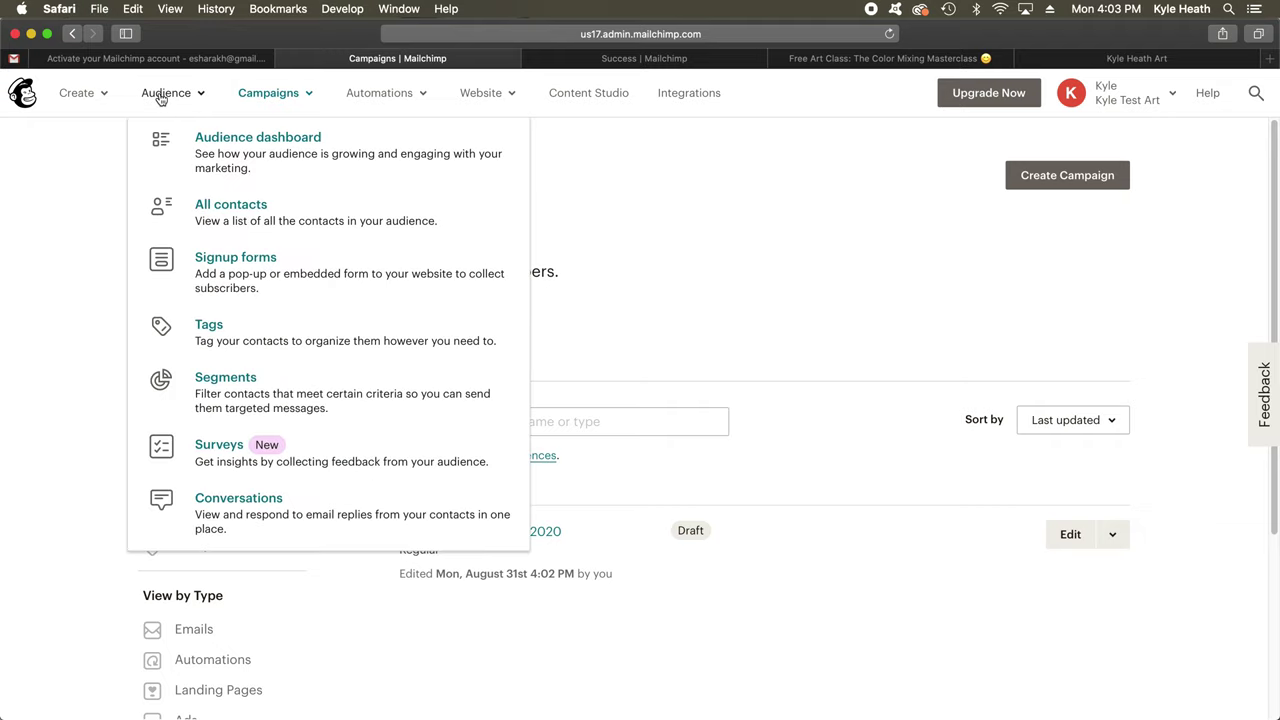
{"action": "left_click", "coordinate": [209, 138]}
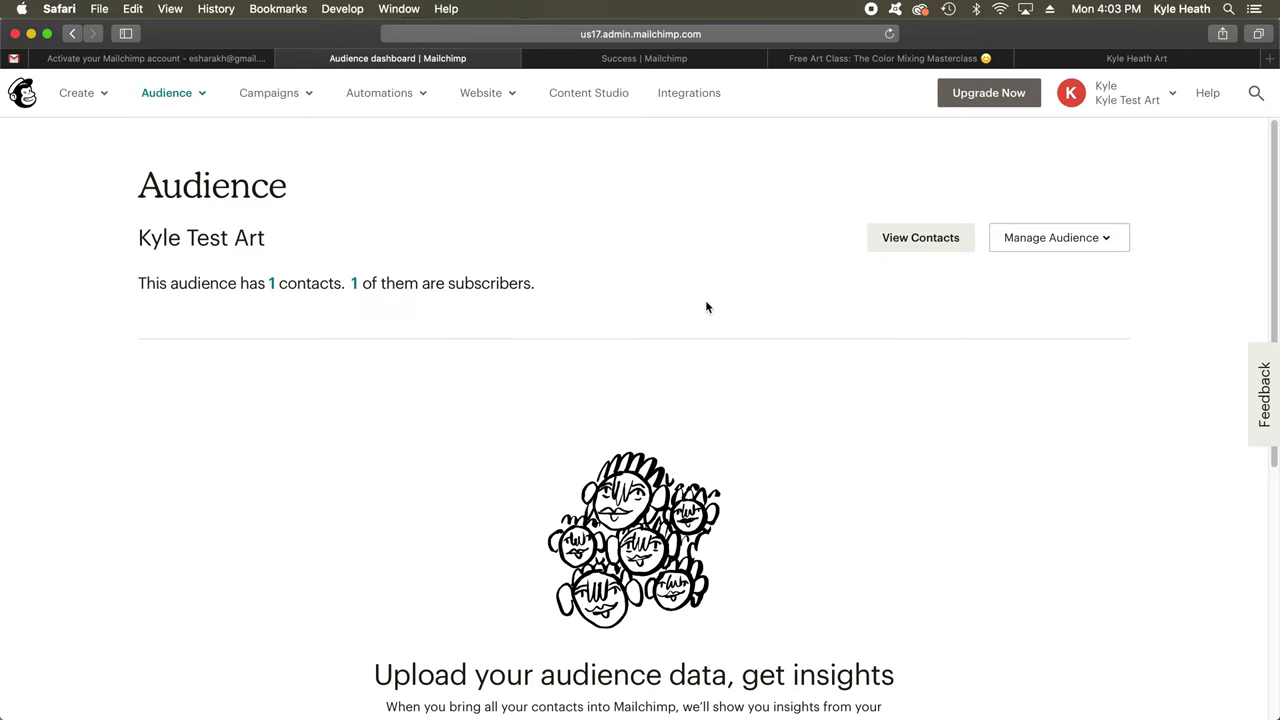
{"action": "scroll", "coordinate": [668, 330], "scroll_direction": "down", "scroll_amount": 3}
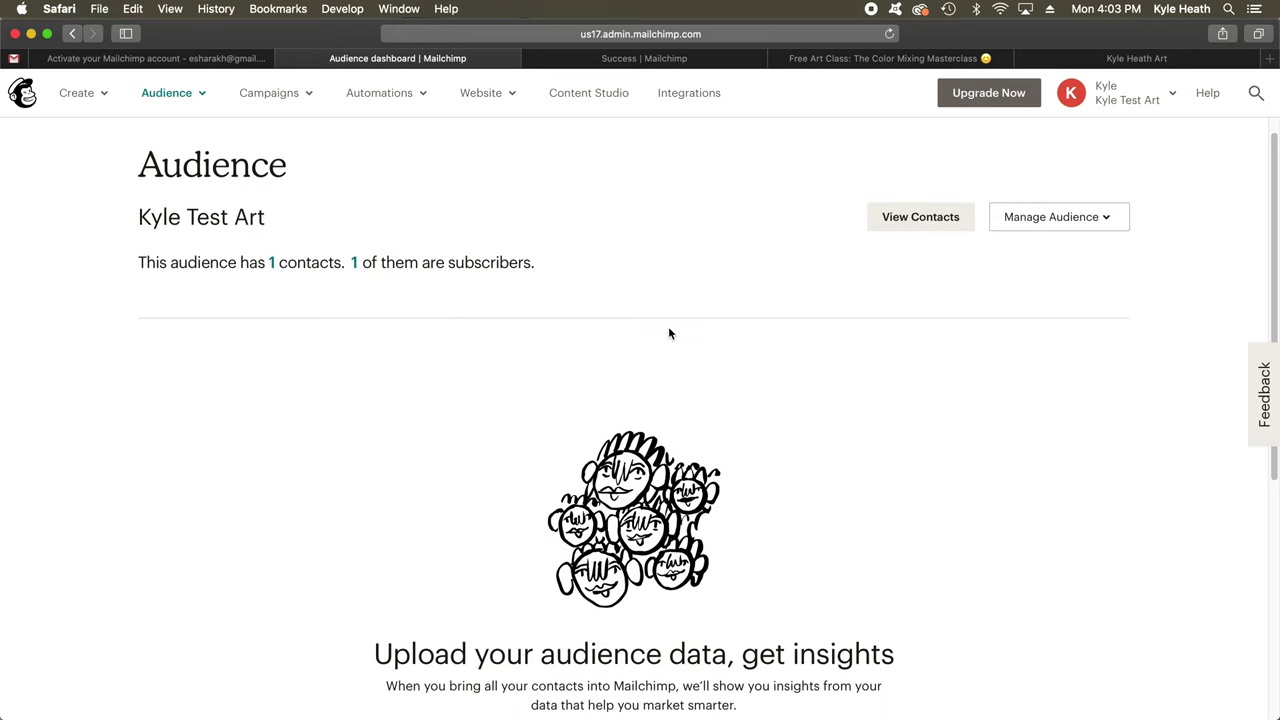
{"action": "scroll", "coordinate": [702, 345], "scroll_direction": "down", "scroll_amount": 2}
{"action": "scroll", "coordinate": [703, 343], "scroll_direction": "up", "scroll_amount": 5}
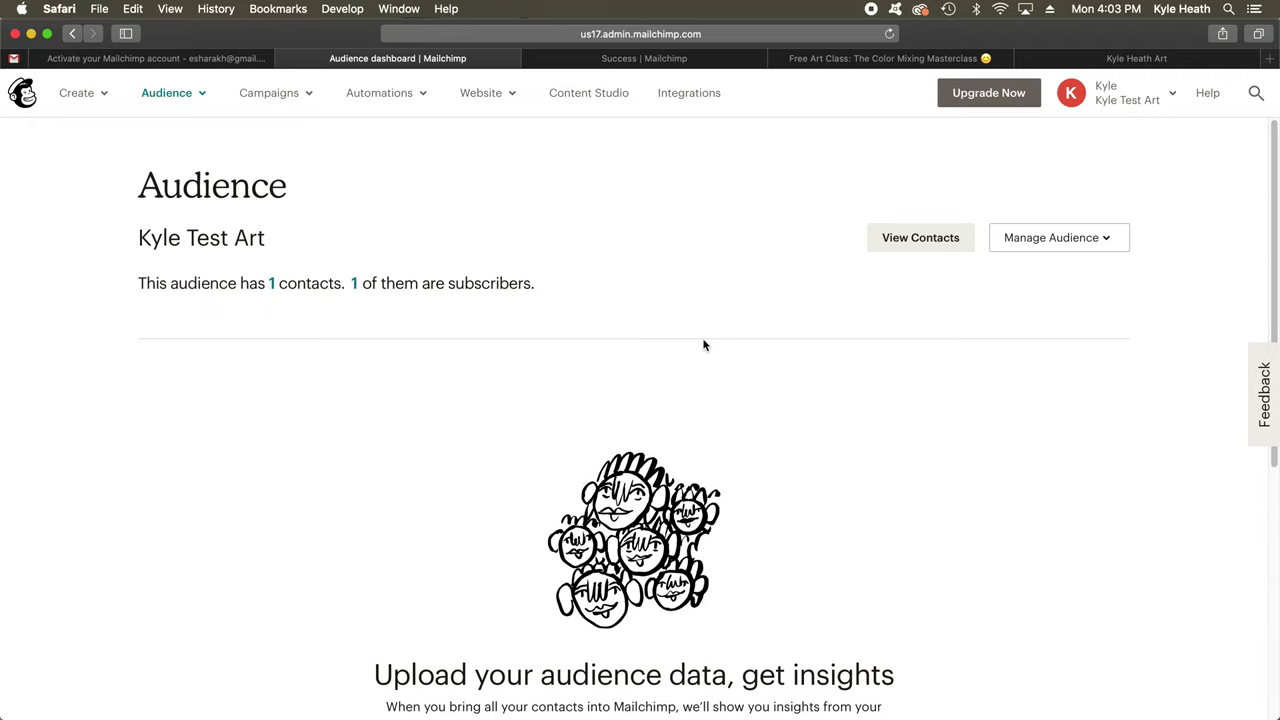
View the audience's contacts and open the Add contacts dropdown
{"action": "left_click", "coordinate": [895, 245]}
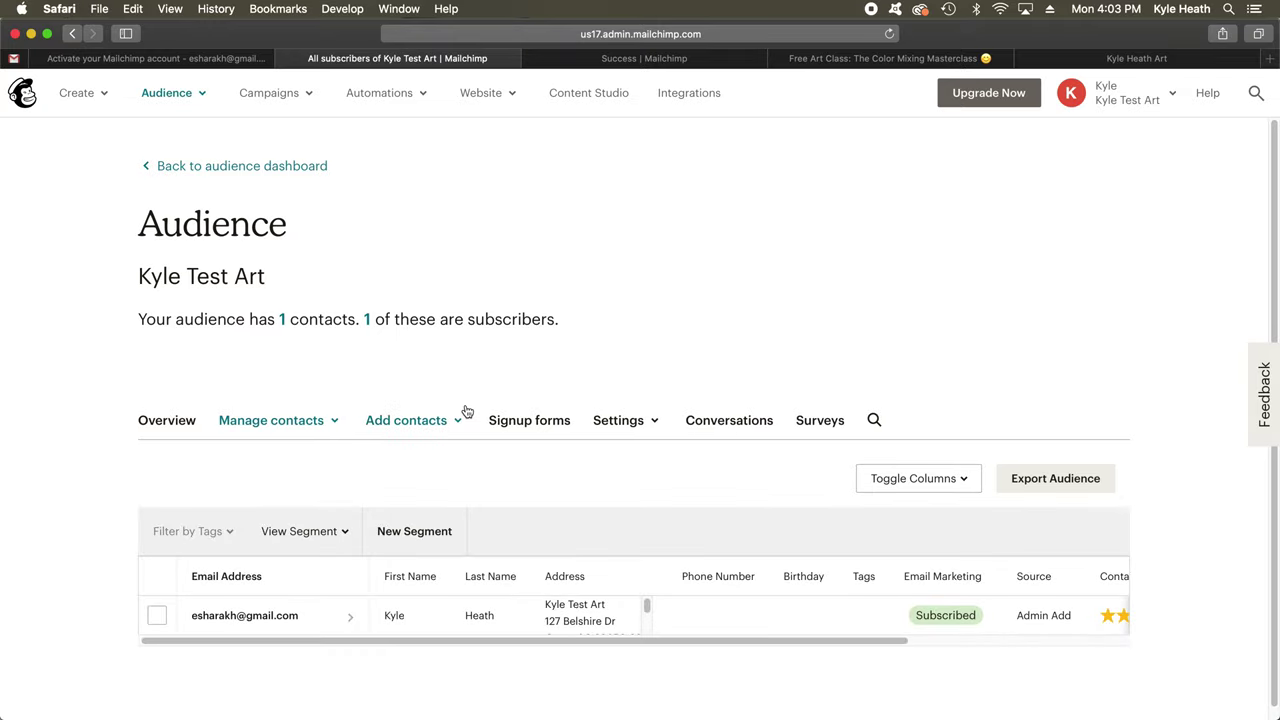
{"action": "scroll", "coordinate": [346, 450], "scroll_direction": "down", "scroll_amount": 1}
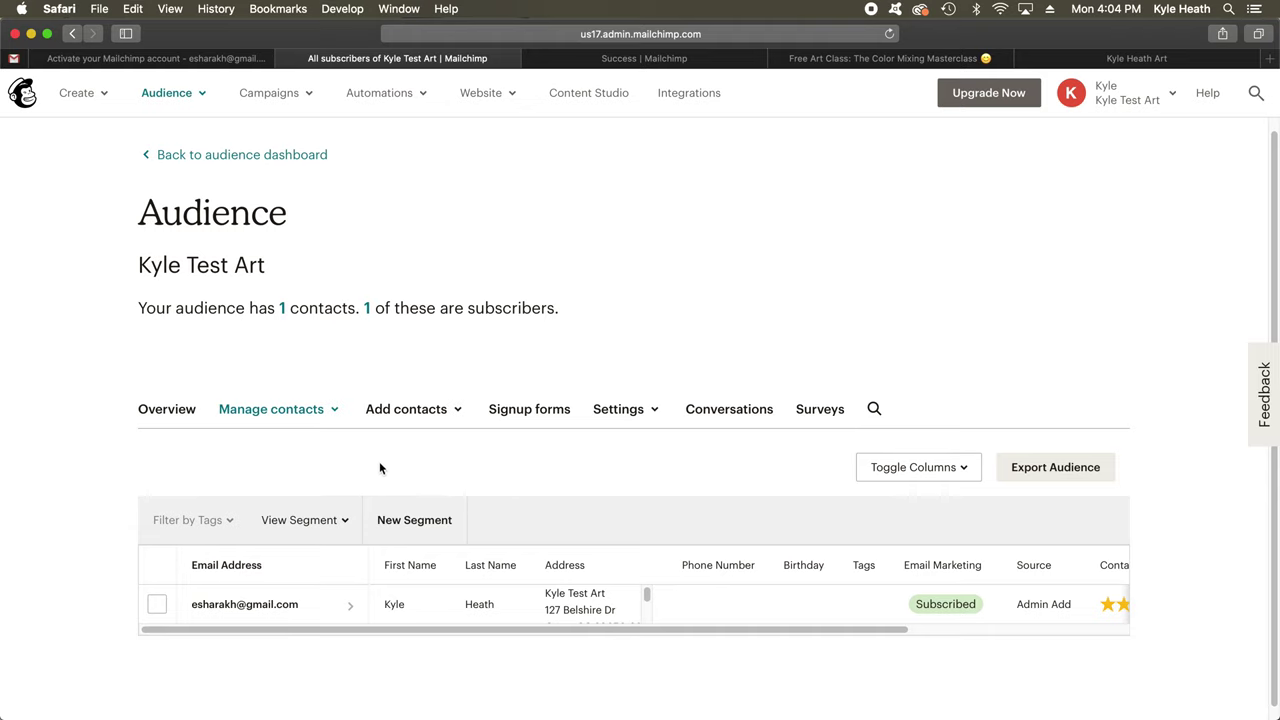
{"action": "left_click", "coordinate": [297, 412]}
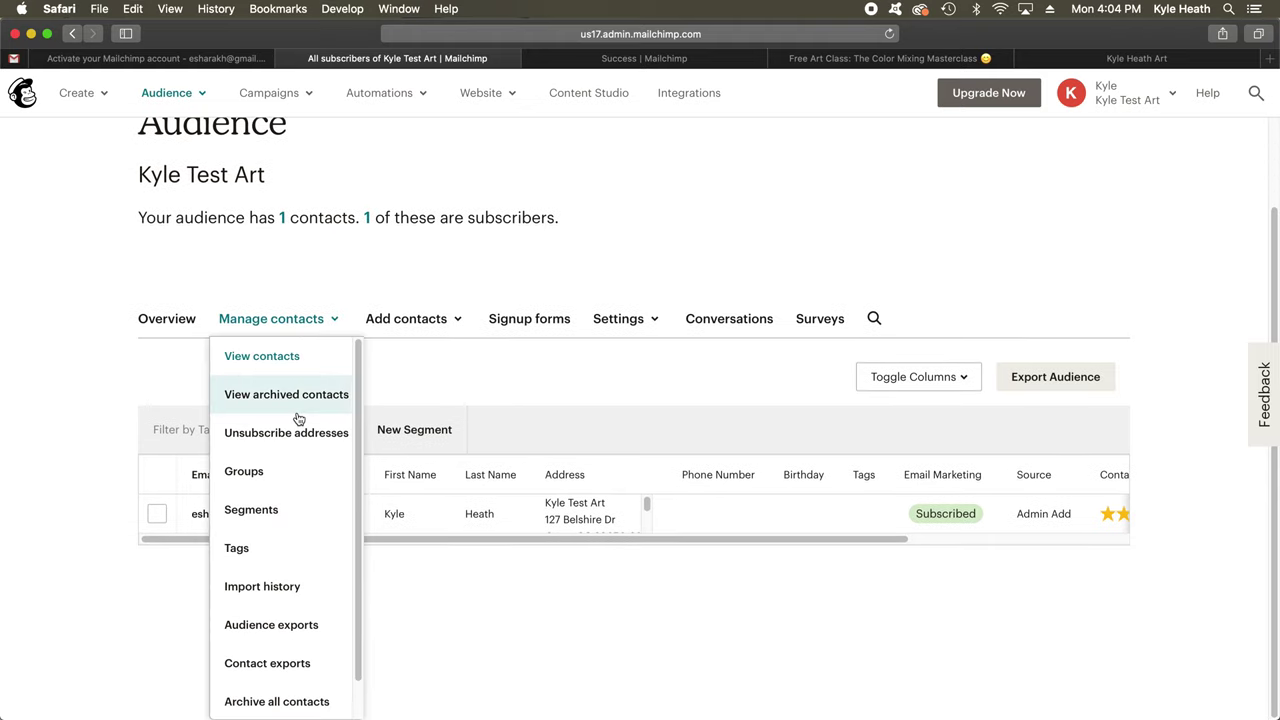
{"action": "left_click", "coordinate": [436, 320]}
{"action": "left_click", "coordinate": [433, 316]}
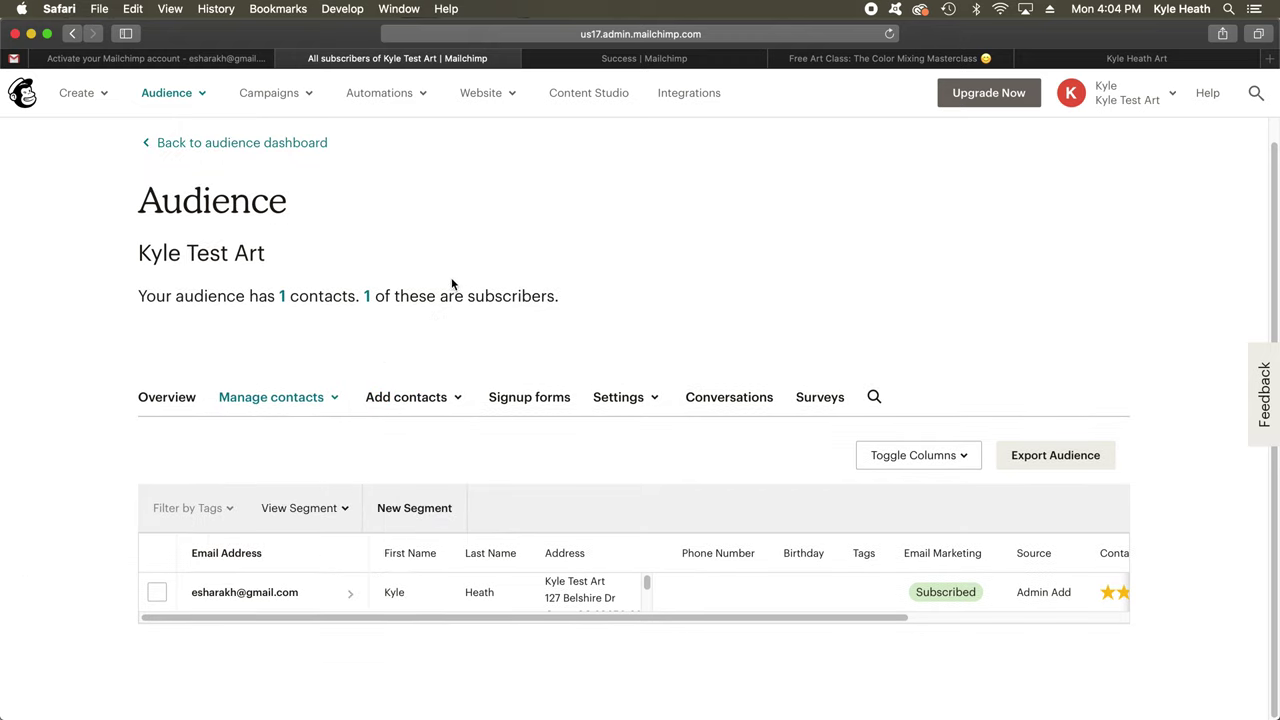
{"action": "left_click", "coordinate": [430, 401]}
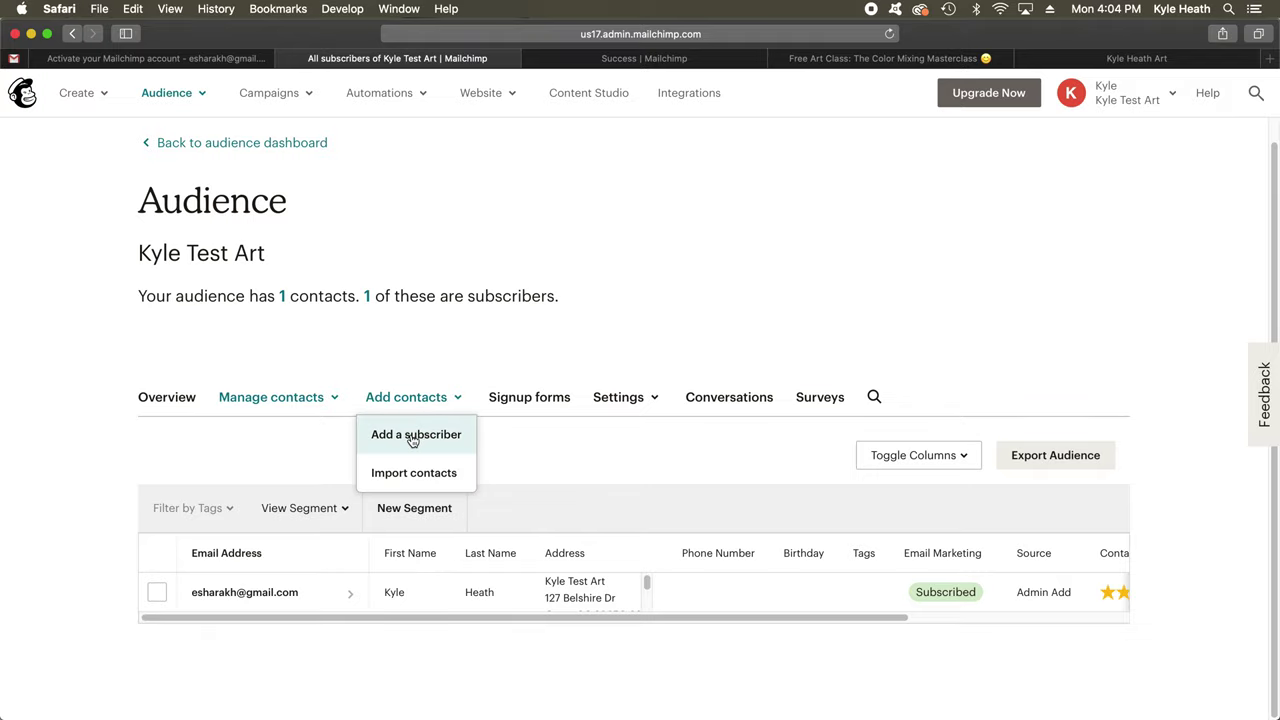
Choose Add a subscriber to bring up the new-subscriber form
{"action": "left_click", "coordinate": [413, 441]}
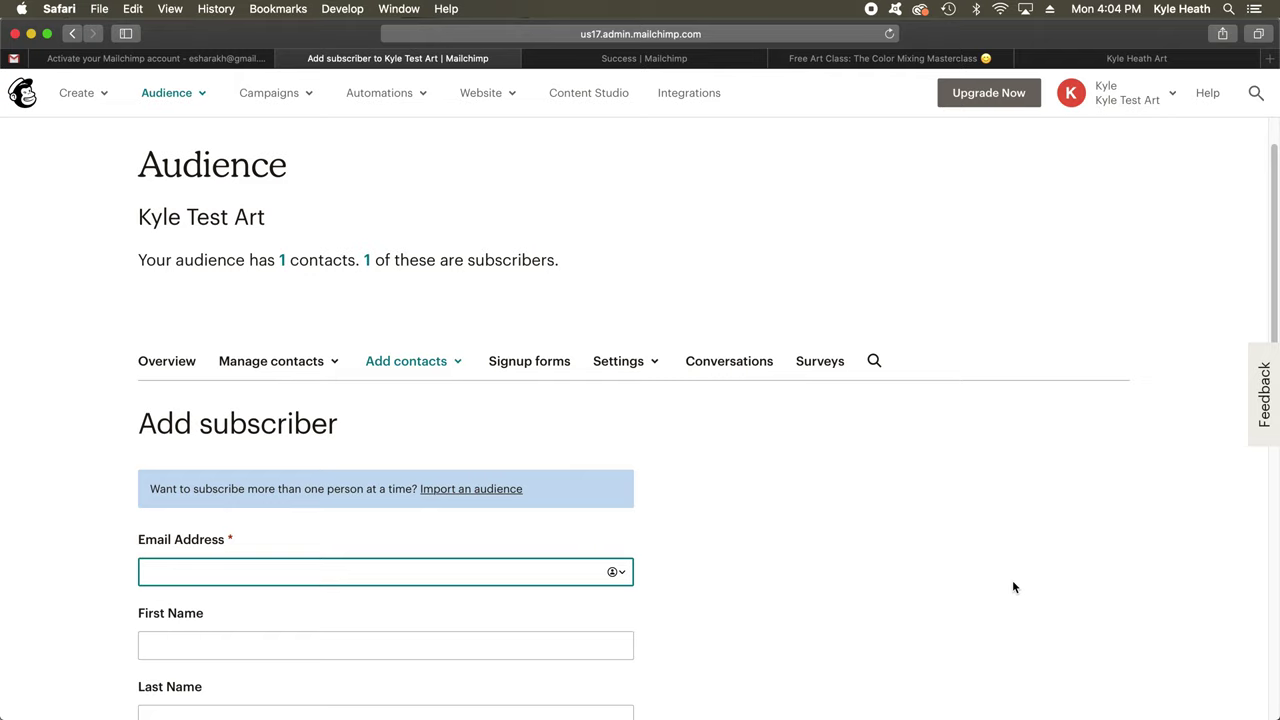
{"action": "scroll", "coordinate": [851, 511], "scroll_direction": "down", "scroll_amount": 2}
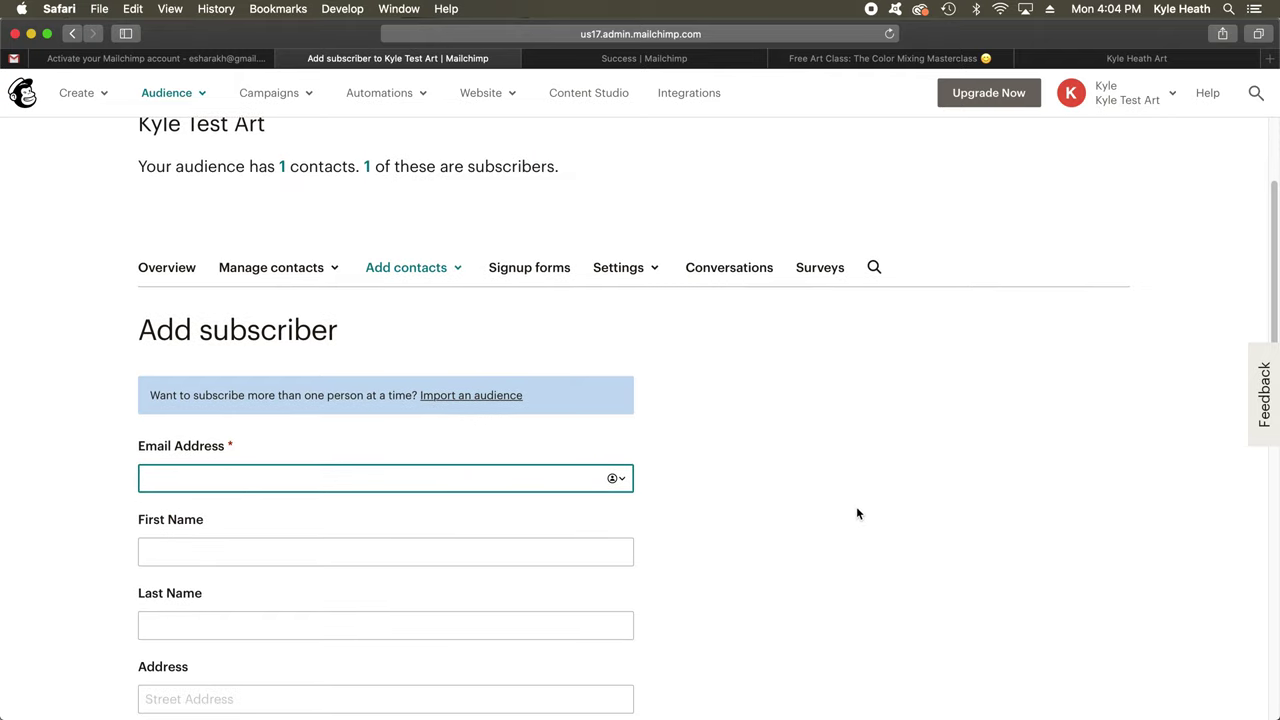
{"action": "scroll", "coordinate": [857, 513], "scroll_direction": "down", "scroll_amount": 2}
{"action": "scroll", "coordinate": [858, 513], "scroll_direction": "down", "scroll_amount": 1}
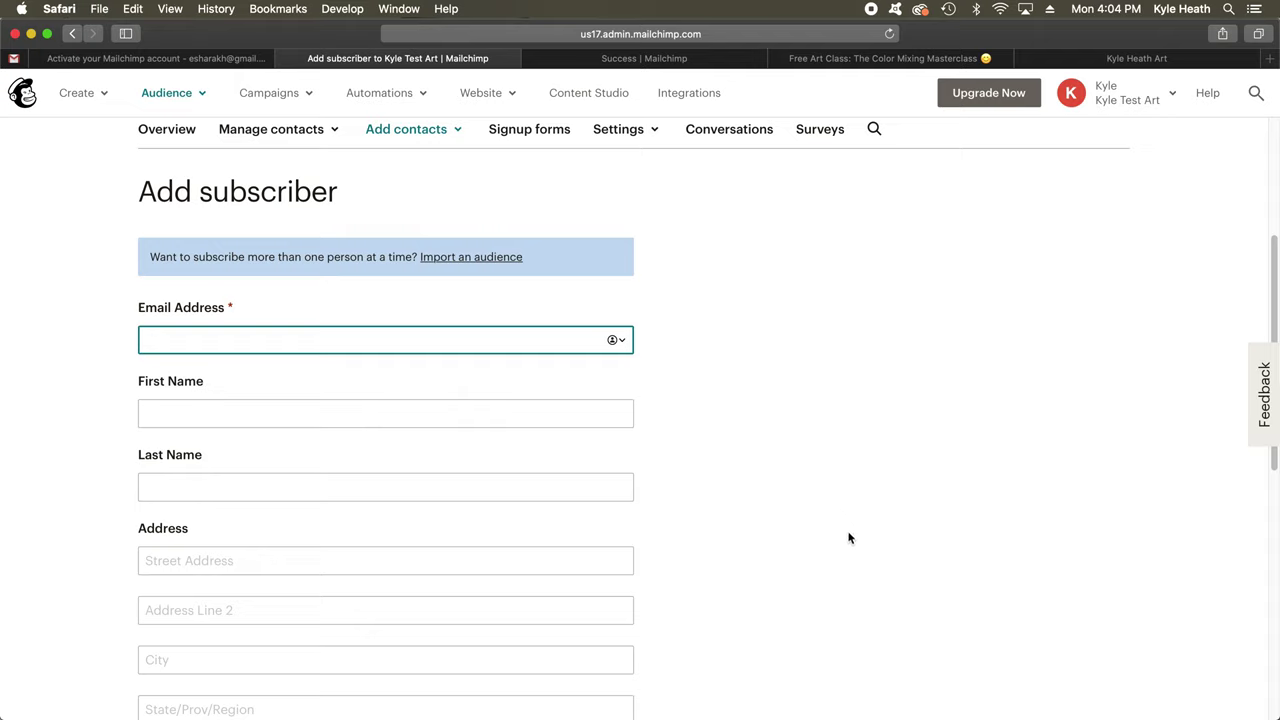
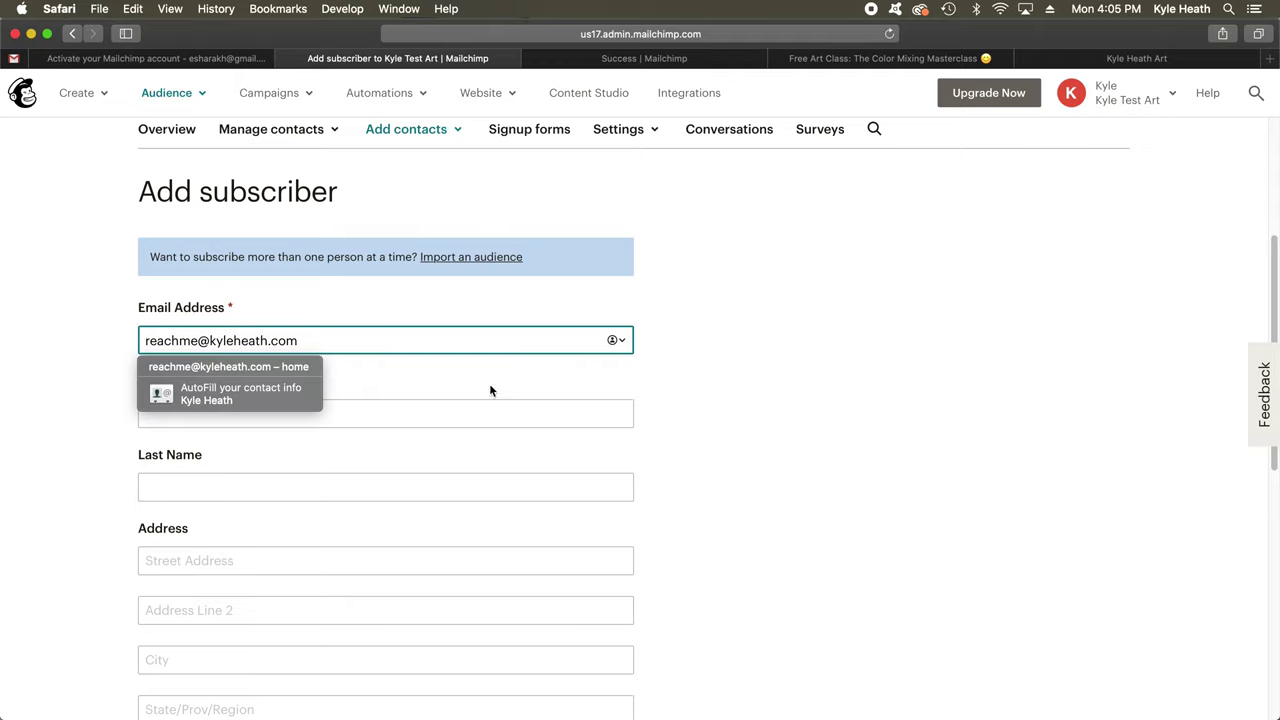
Fill in the subscriber's e-mail address and first name on the form
{"action": "left_click", "coordinate": [414, 369]}
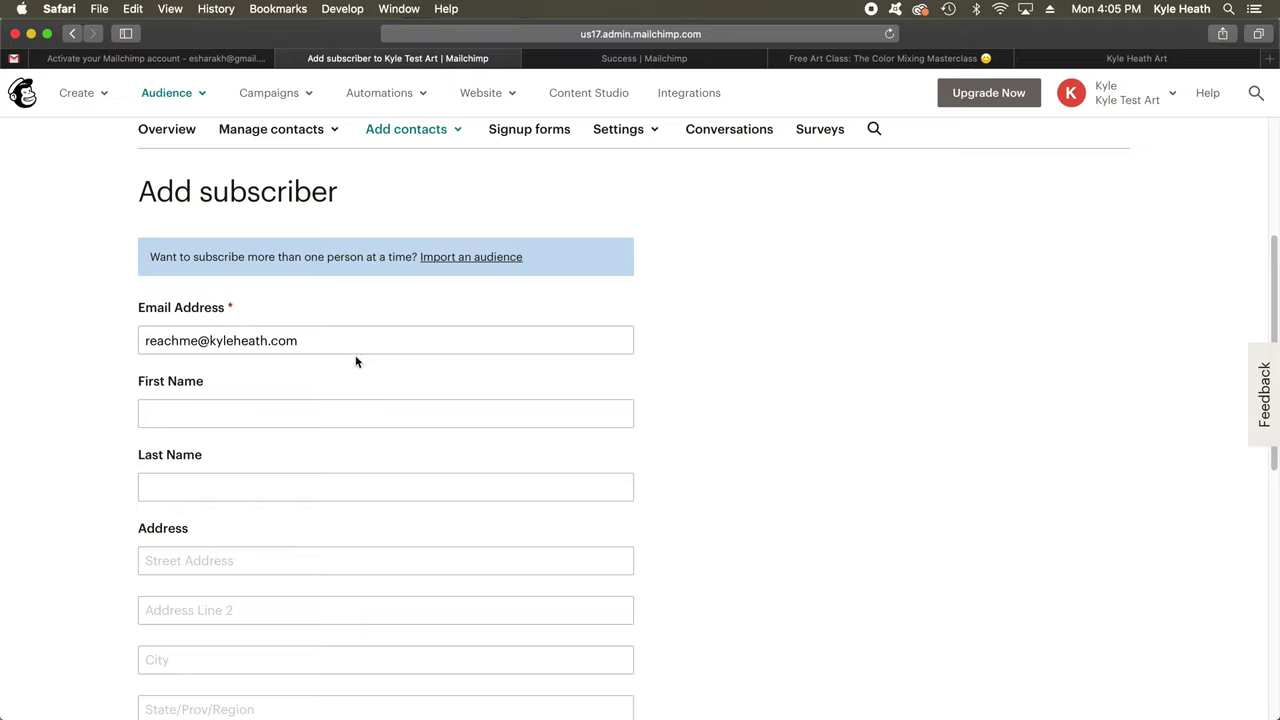
{"action": "left_click", "coordinate": [347, 419]}
{"action": "type", "text": "Kyle"}
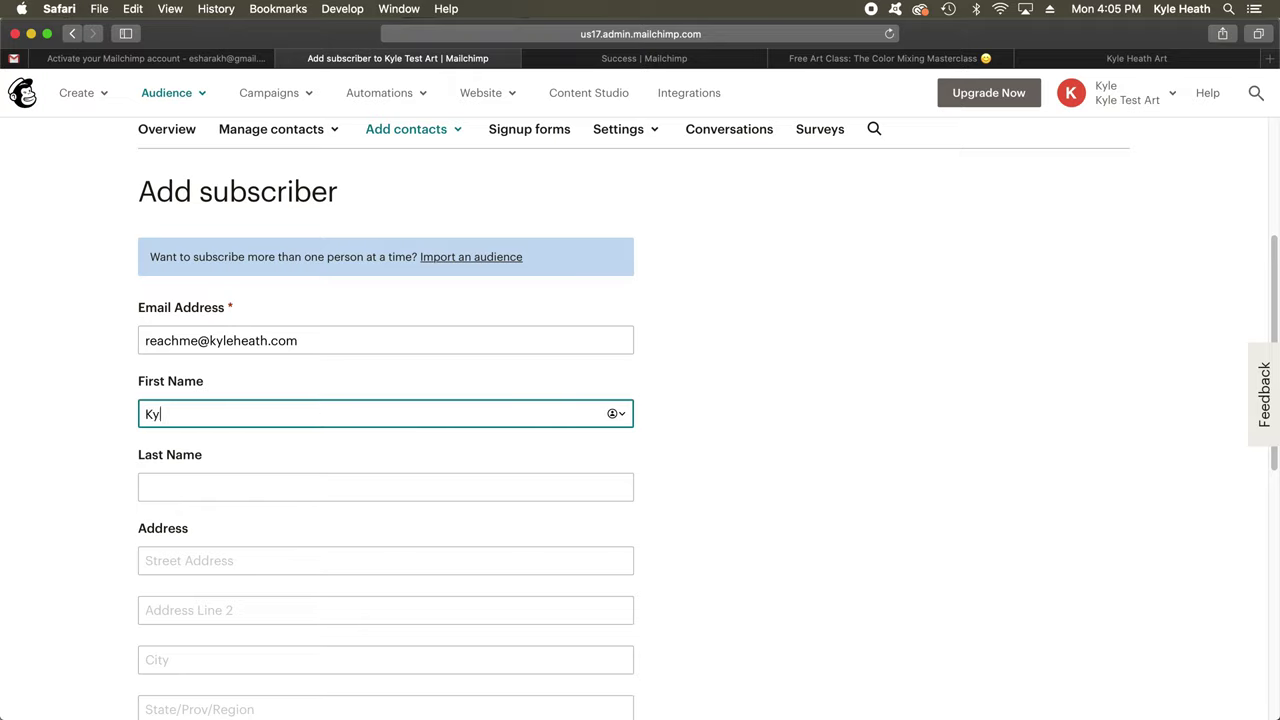
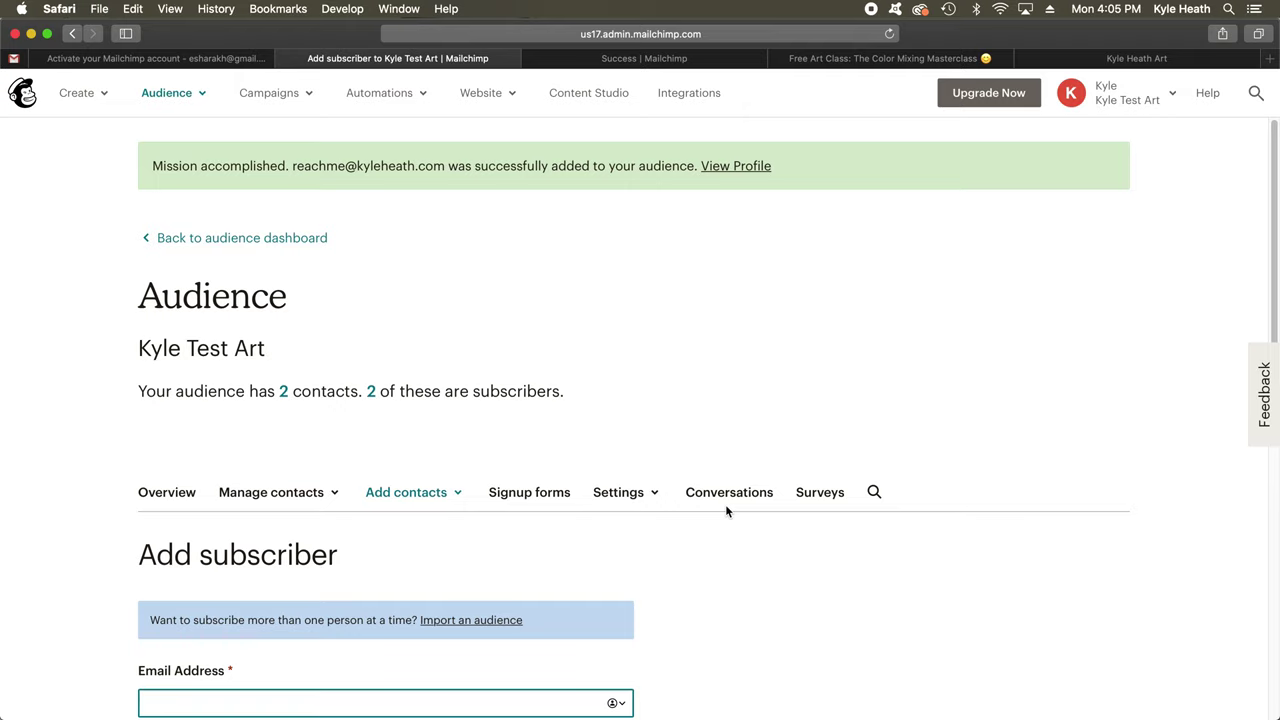
From the Audience dashboard, open the contact list to see both subscribed contacts
{"action": "left_click", "coordinate": [160, 95]}
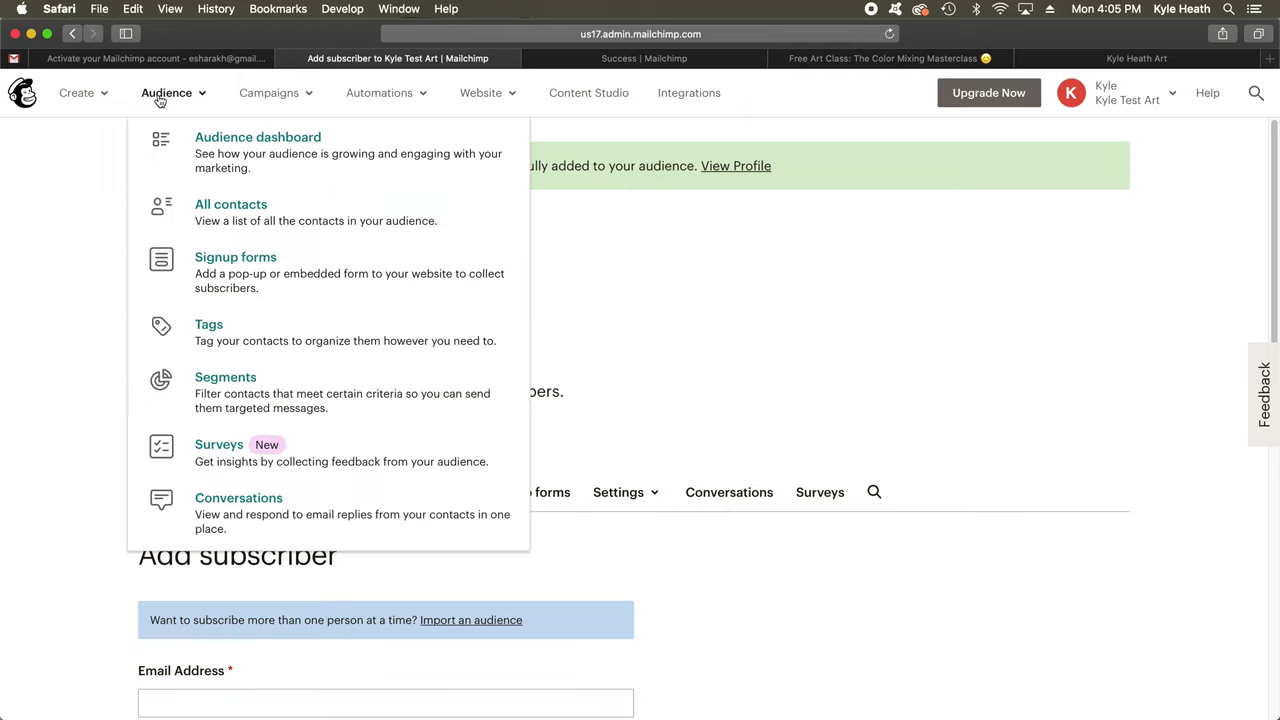
{"action": "left_click", "coordinate": [220, 138]}
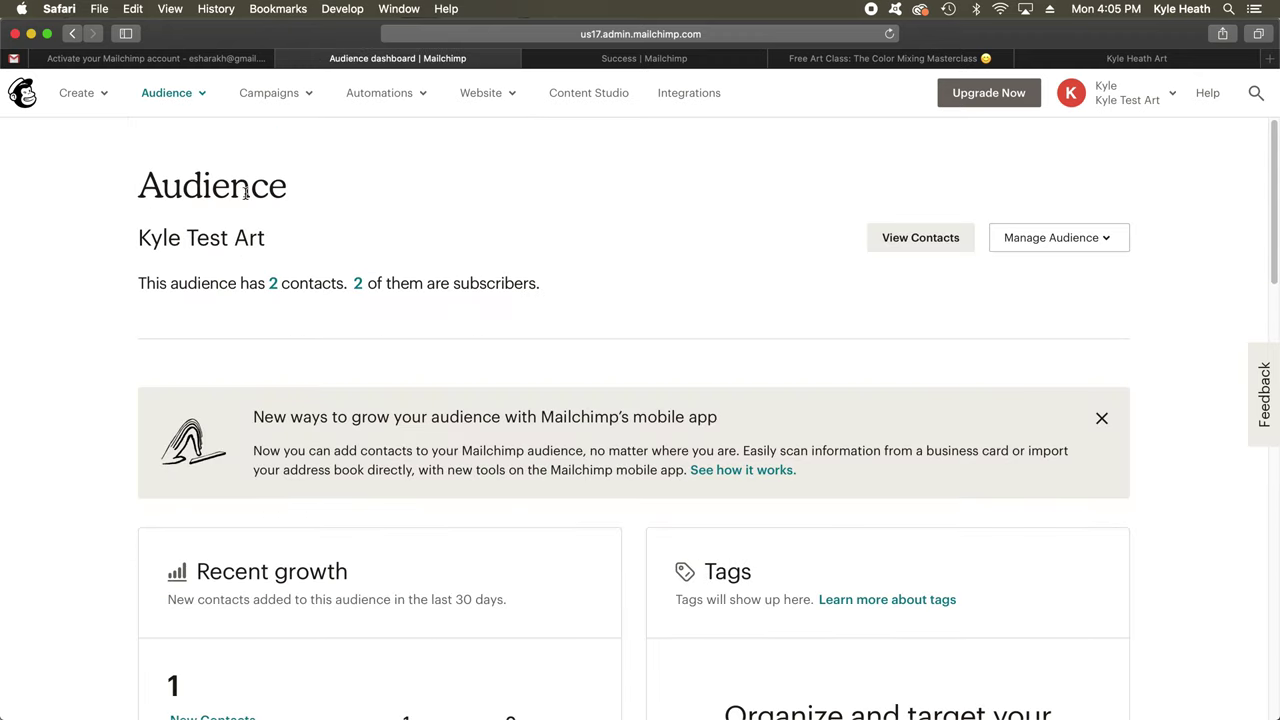
{"action": "left_click", "coordinate": [906, 246]}
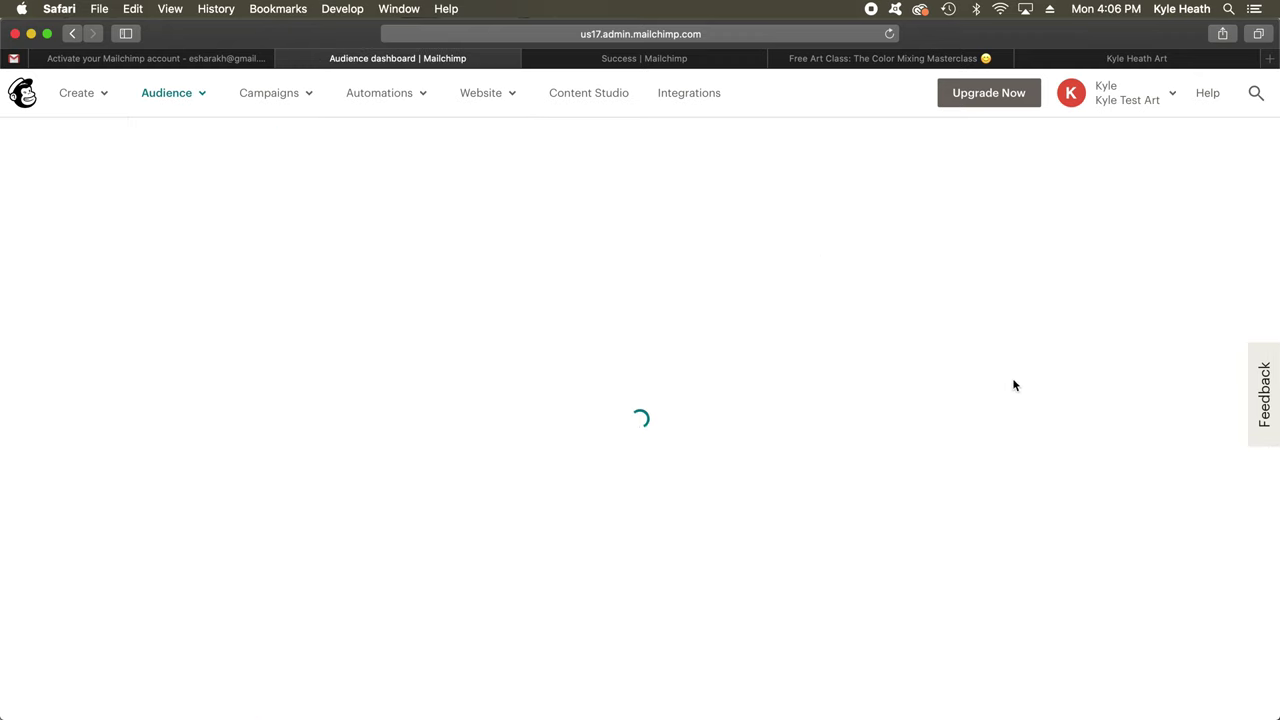
{"action": "scroll", "coordinate": [1180, 482], "scroll_direction": "down", "scroll_amount": 1}
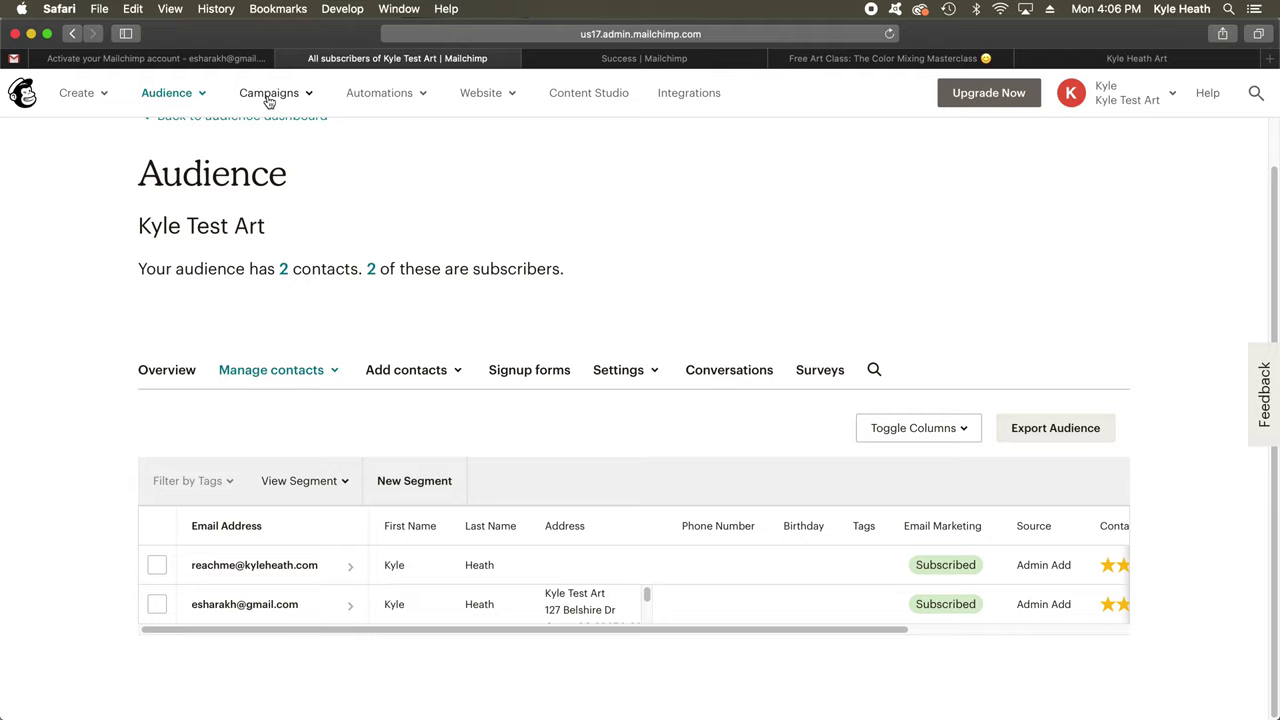
Open the '10% Off Email August 2020' draft from the All campaigns list
{"action": "left_click", "coordinate": [268, 96]}
{"action": "left_click", "coordinate": [316, 141]}
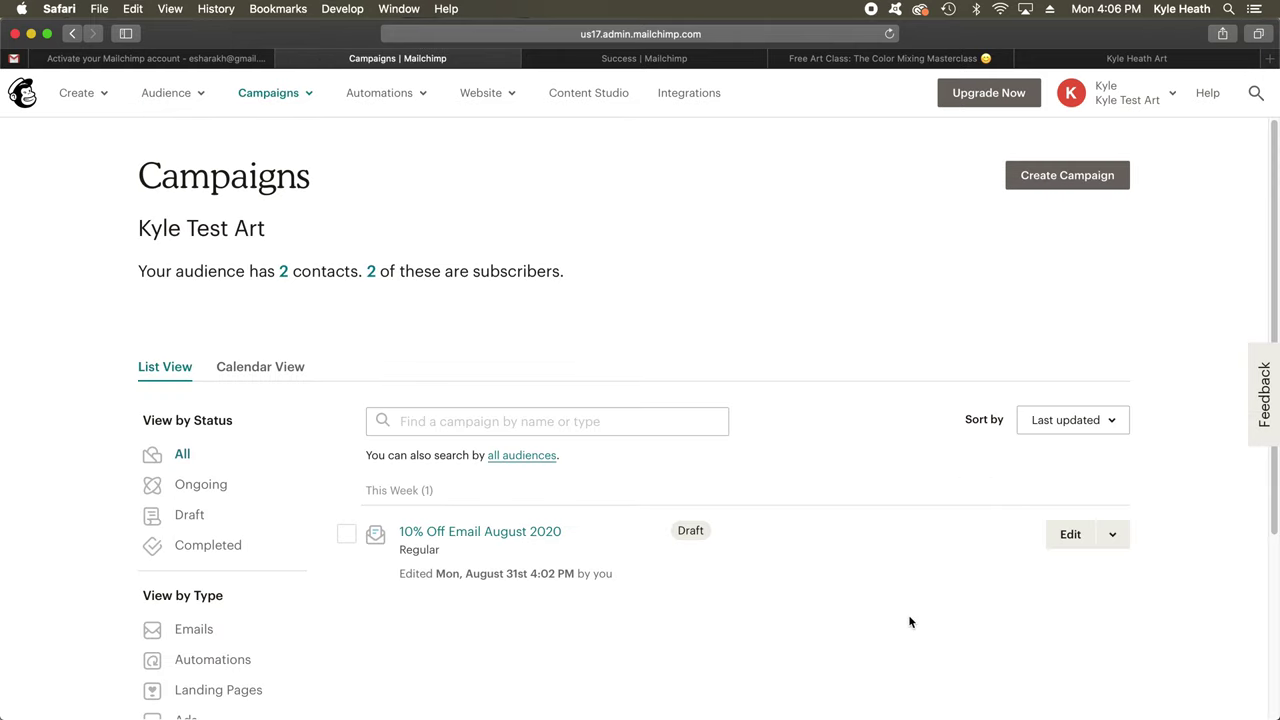
{"action": "scroll", "coordinate": [640, 580], "scroll_direction": "down", "scroll_amount": 2}
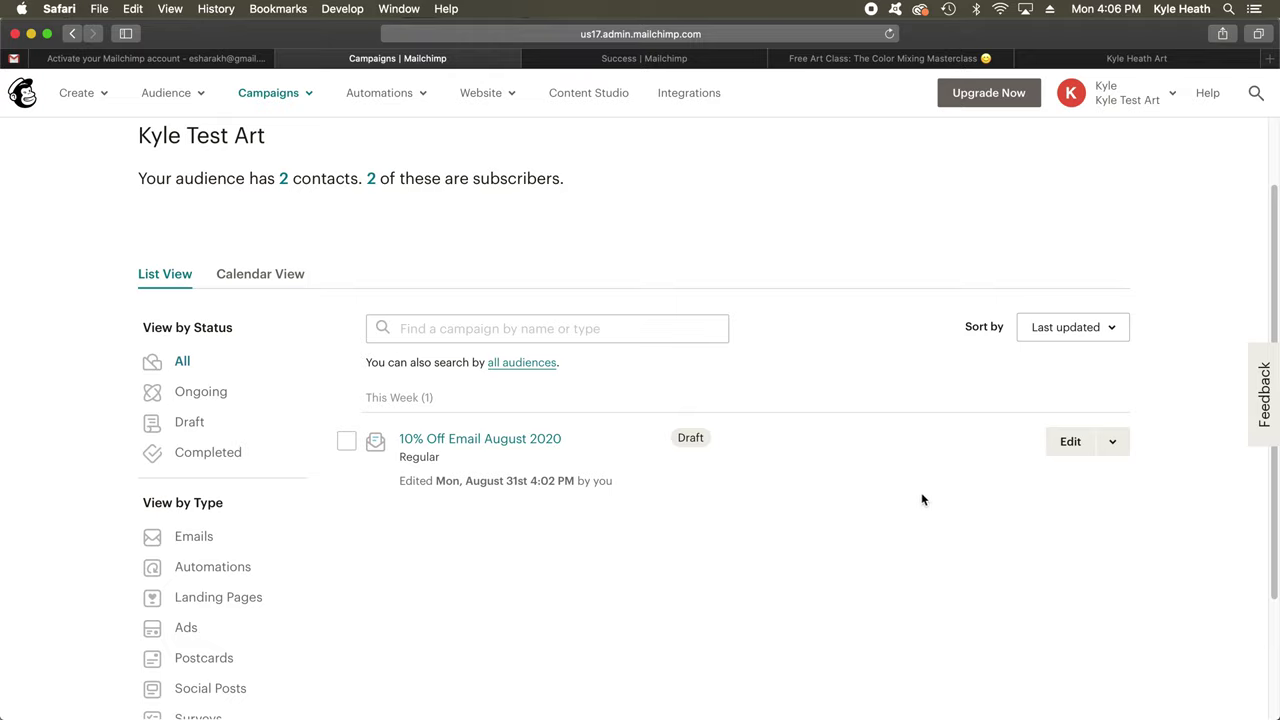
{"action": "left_click", "coordinate": [1064, 445]}
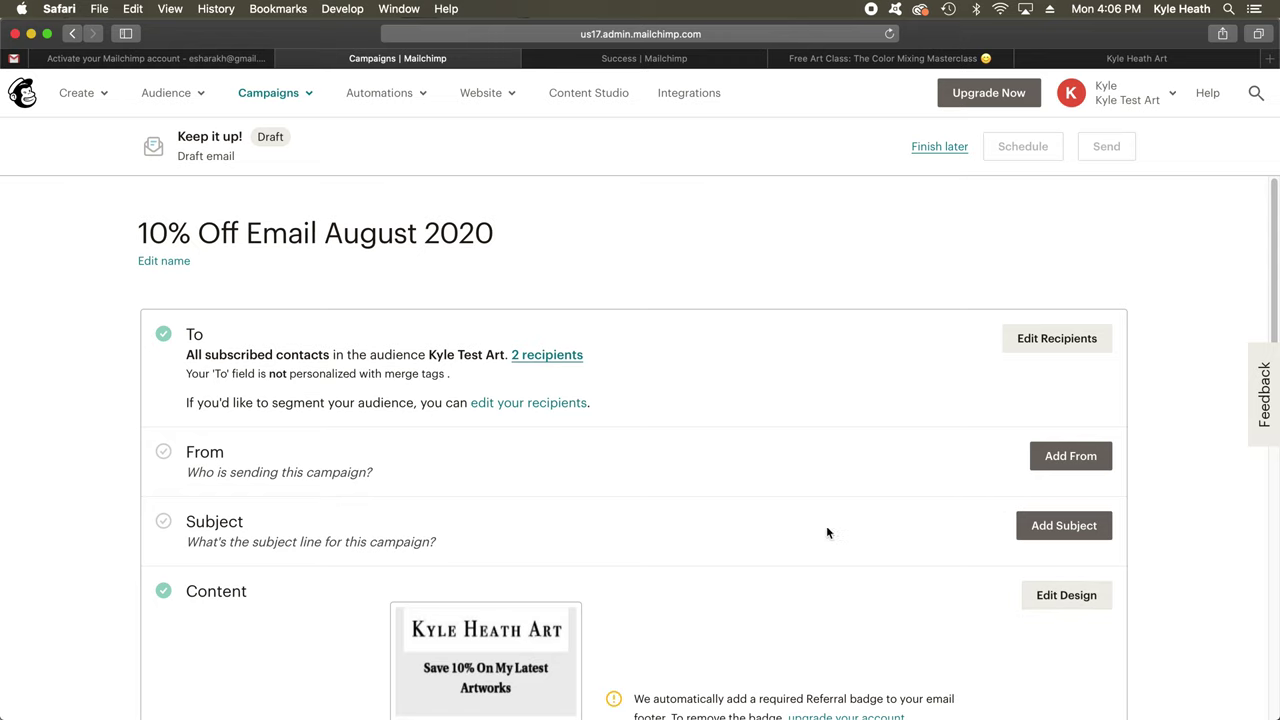
{"action": "scroll", "coordinate": [708, 522], "scroll_direction": "down", "scroll_amount": 2}
{"action": "scroll", "coordinate": [708, 522], "scroll_direction": "up", "scroll_amount": 2}
Check the recipients summary, which now counts 2 subscribed contacts
{"action": "left_click_drag", "start_coordinate": [431, 355], "coordinate": [505, 356]}
{"action": "triple_click", "coordinate": [496, 372]}
{"action": "left_click", "coordinate": [465, 384]}
{"action": "scroll", "coordinate": [869, 497], "scroll_direction": "down", "scroll_amount": 1}
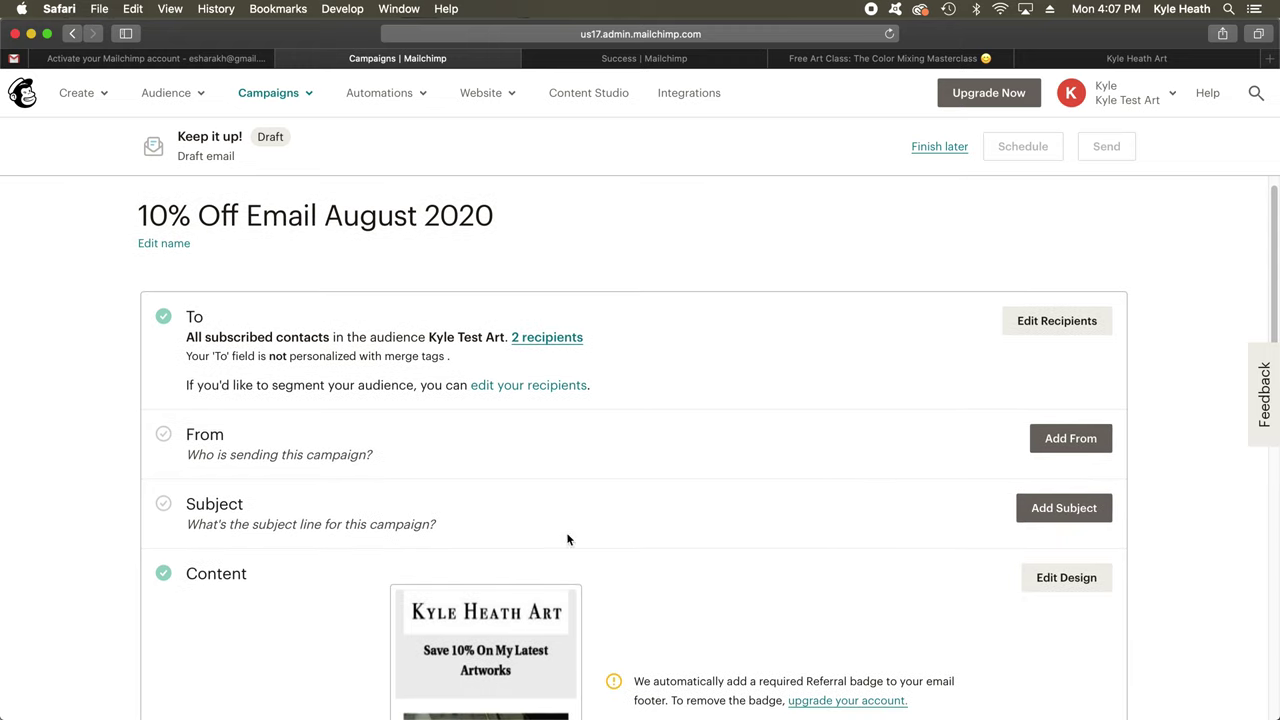
{"action": "scroll", "coordinate": [699, 485], "scroll_direction": "down", "scroll_amount": 1}
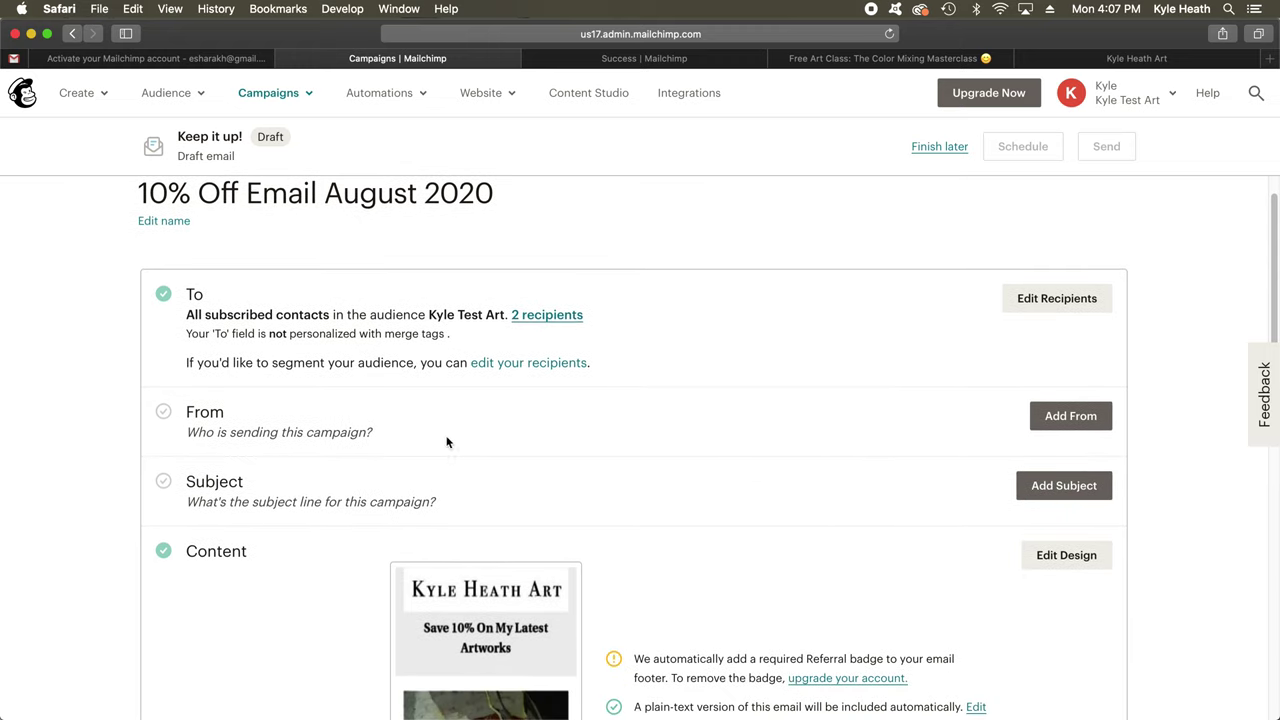
Set the campaign's From name to the art business name, then go to Gmail
{"action": "left_click", "coordinate": [1068, 416]}
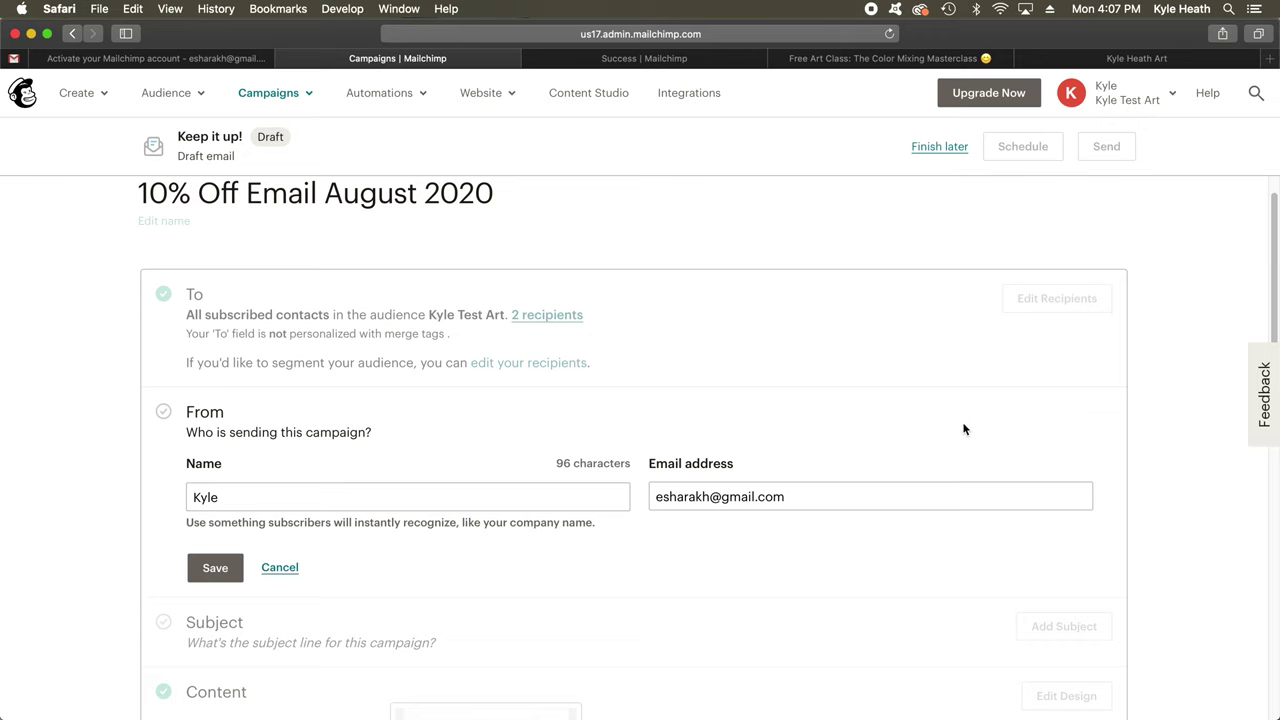
{"action": "scroll", "coordinate": [733, 402], "scroll_direction": "down", "scroll_amount": 5}
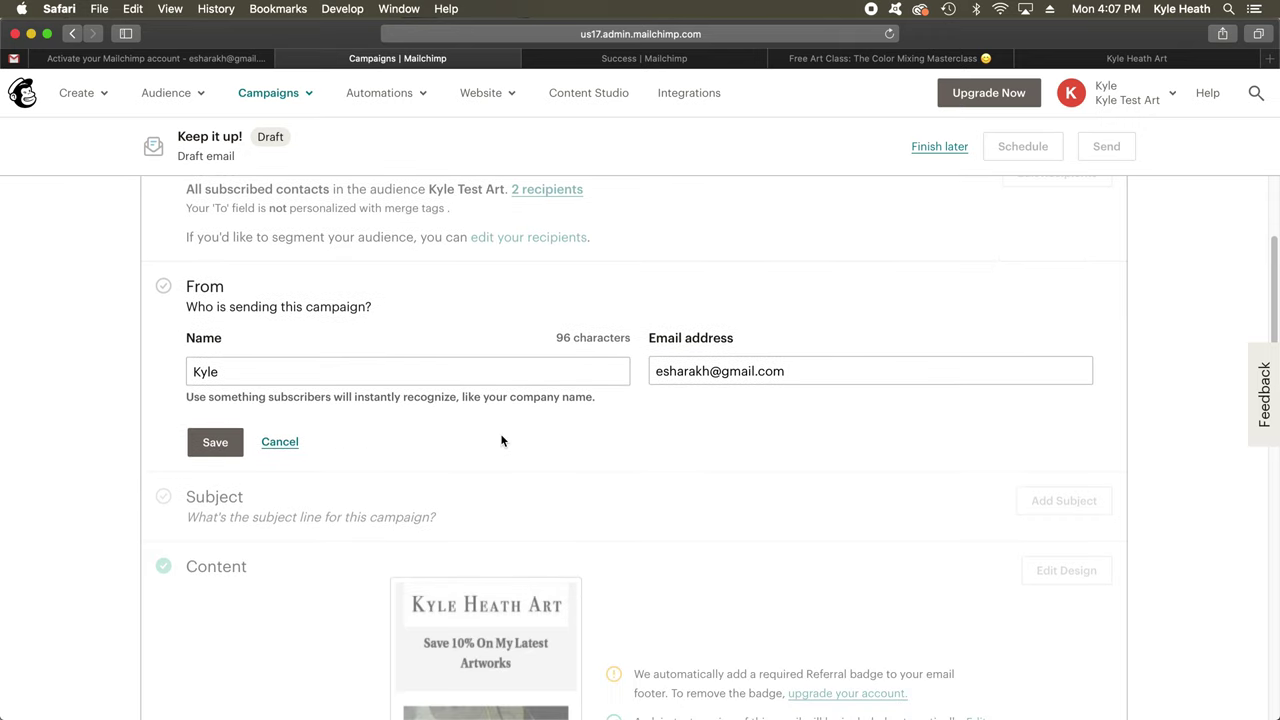
{"action": "left_click", "coordinate": [402, 364]}
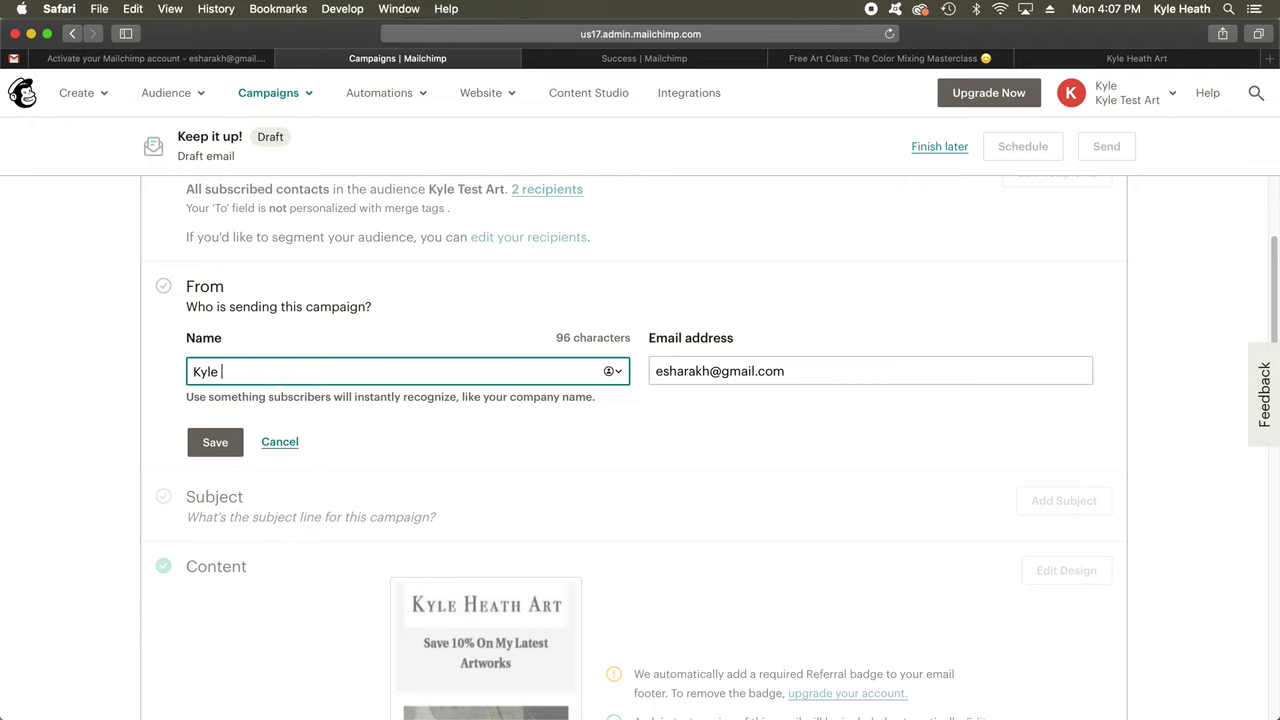
{"action": "type", "text": "the Artist"}
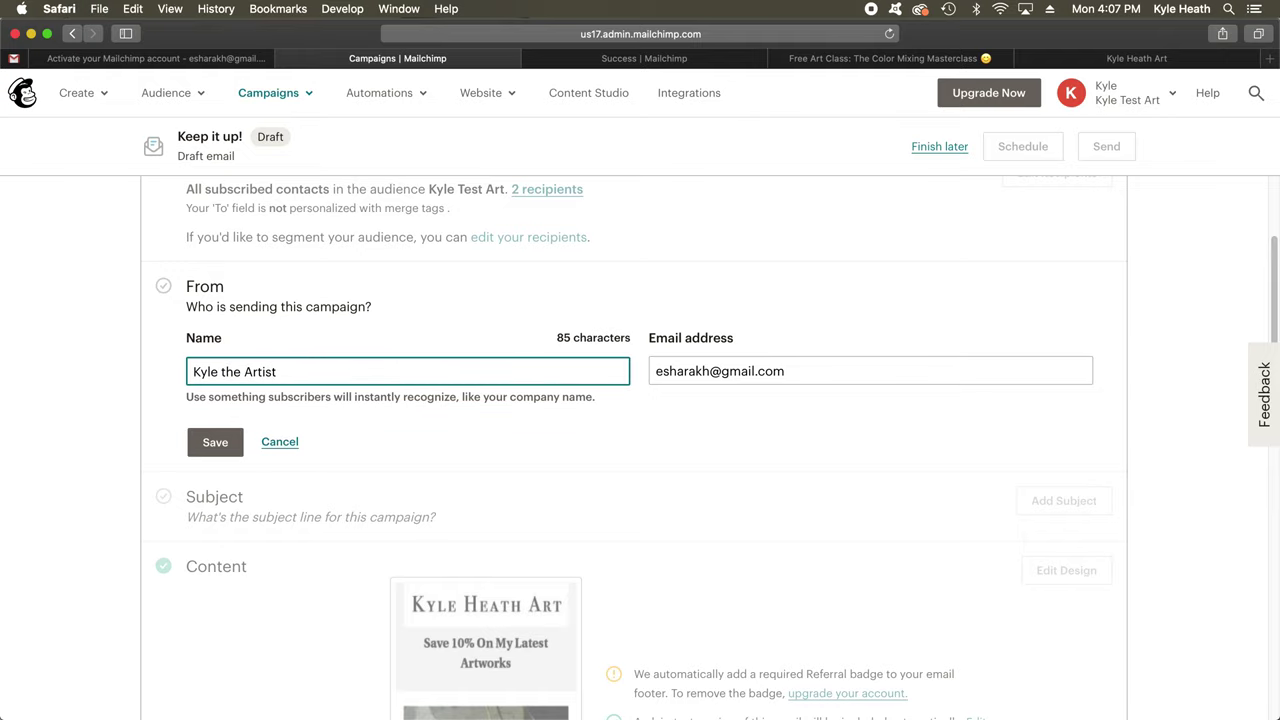
{"action": "key", "text": "BackSpace"}
{"action": "key", "text": "BackSpace"}
{"action": "key", "text": "BackSpace"}
{"action": "key", "text": "BackSpace"}
{"action": "key", "text": "BackSpace"}
{"action": "key", "text": "BackSpace"}
{"action": "key", "text": "BackSpace"}
{"action": "key", "text": "BackSpace"}
{"action": "key", "text": "BackSpace"}
{"action": "key", "text": "BackSpace"}
{"action": "key", "text": "BackSpace"}
{"action": "type", "text": "H"}
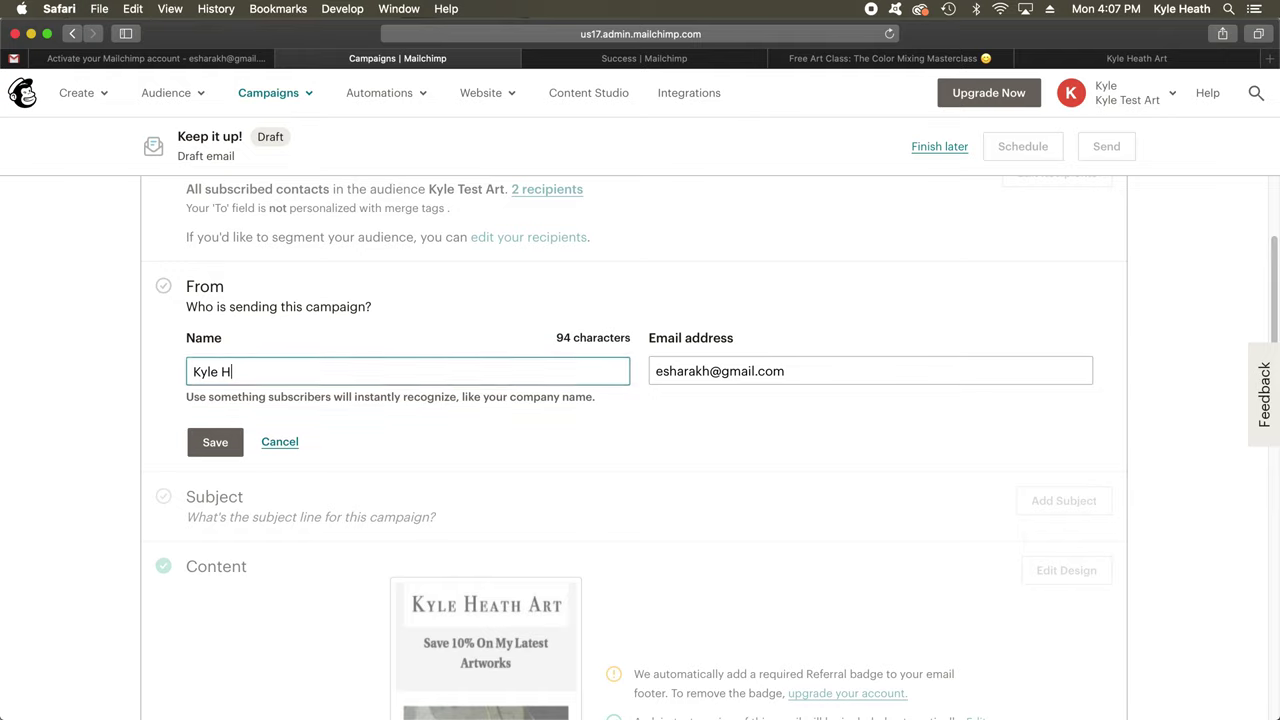
{"action": "type", "text": "eath Art"}
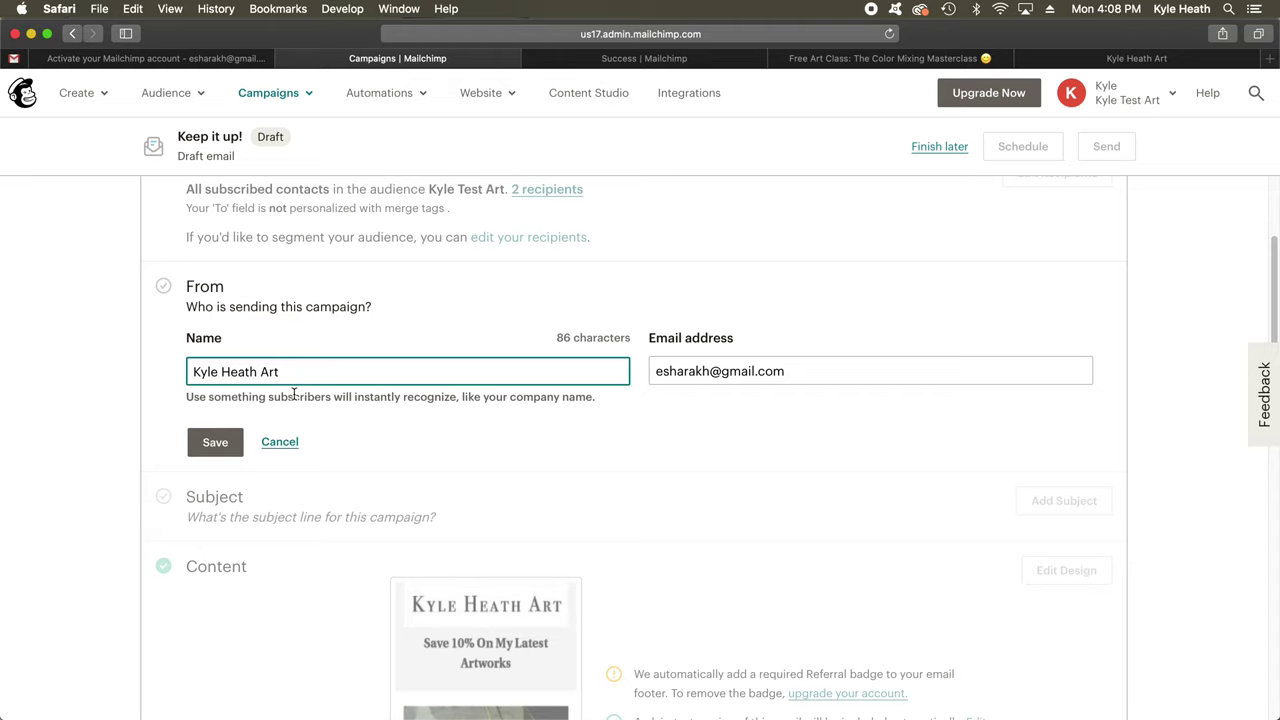
{"action": "left_click", "coordinate": [143, 58]}
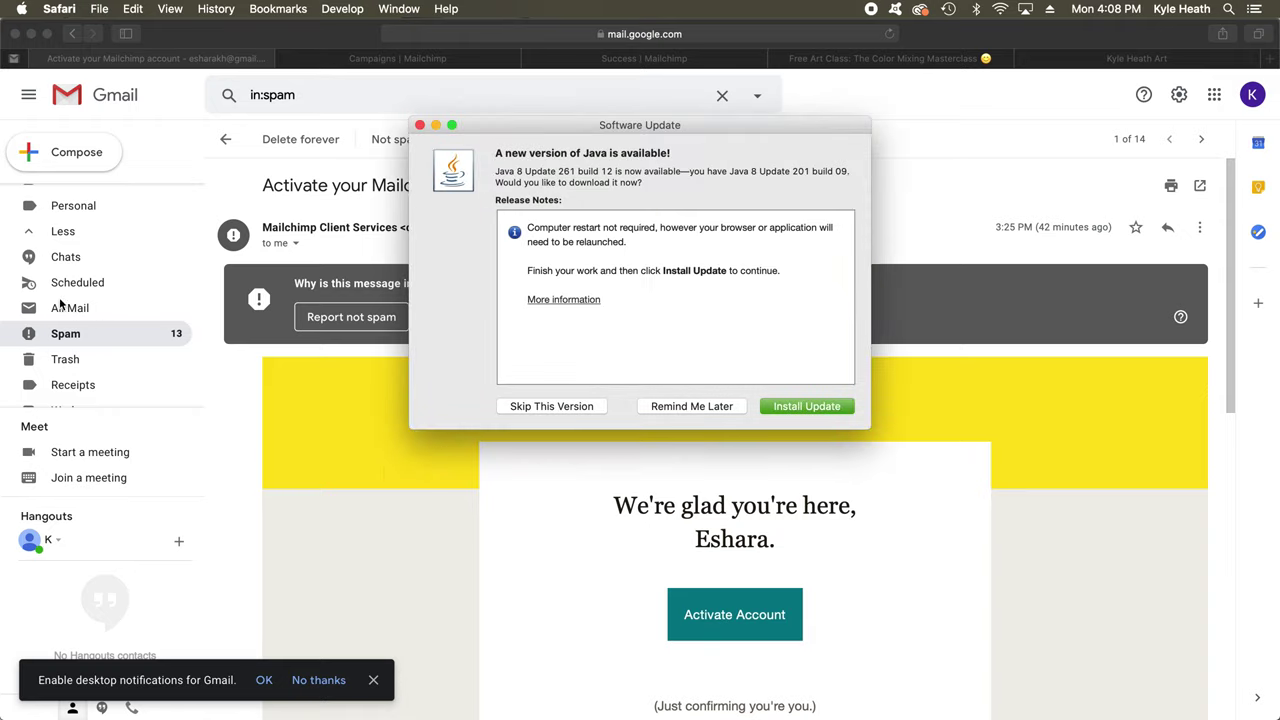
Close the Java update prompt, view the Gmail inbox, and return to Mailchimp
{"action": "left_click", "coordinate": [420, 125]}
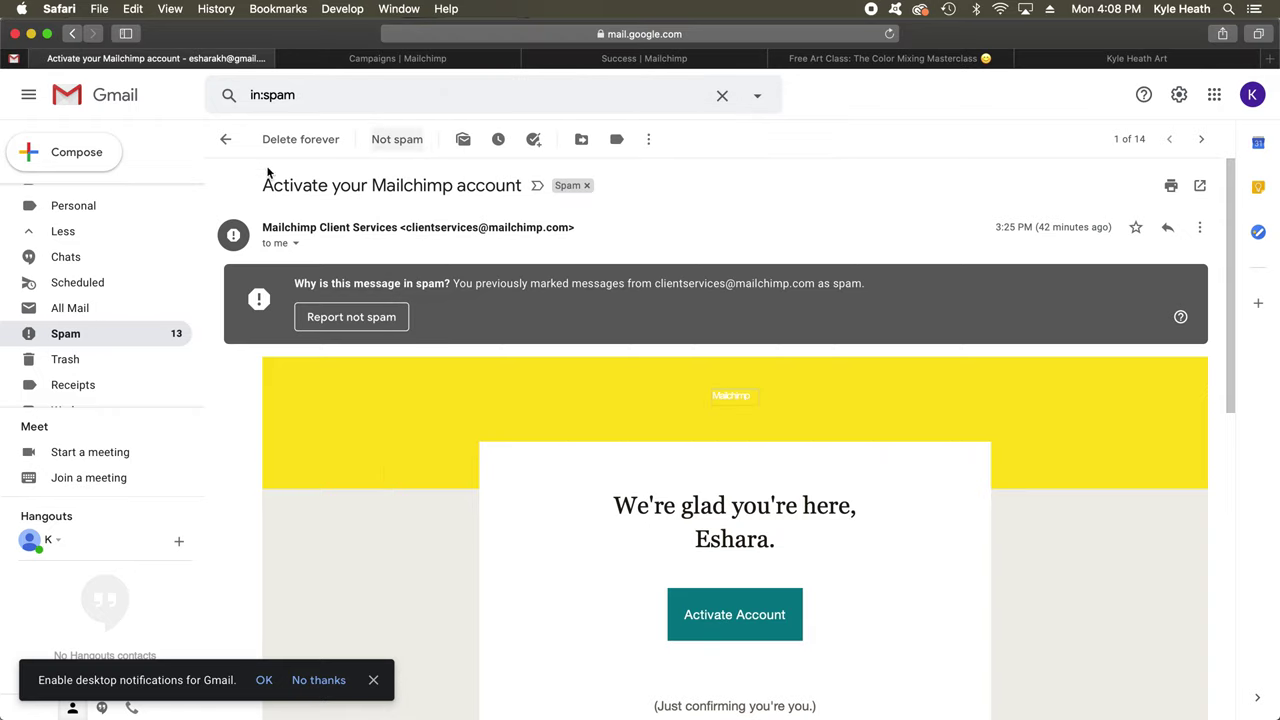
{"action": "scroll", "coordinate": [63, 276], "scroll_direction": "up", "scroll_amount": 5}
{"action": "left_click", "coordinate": [62, 197]}
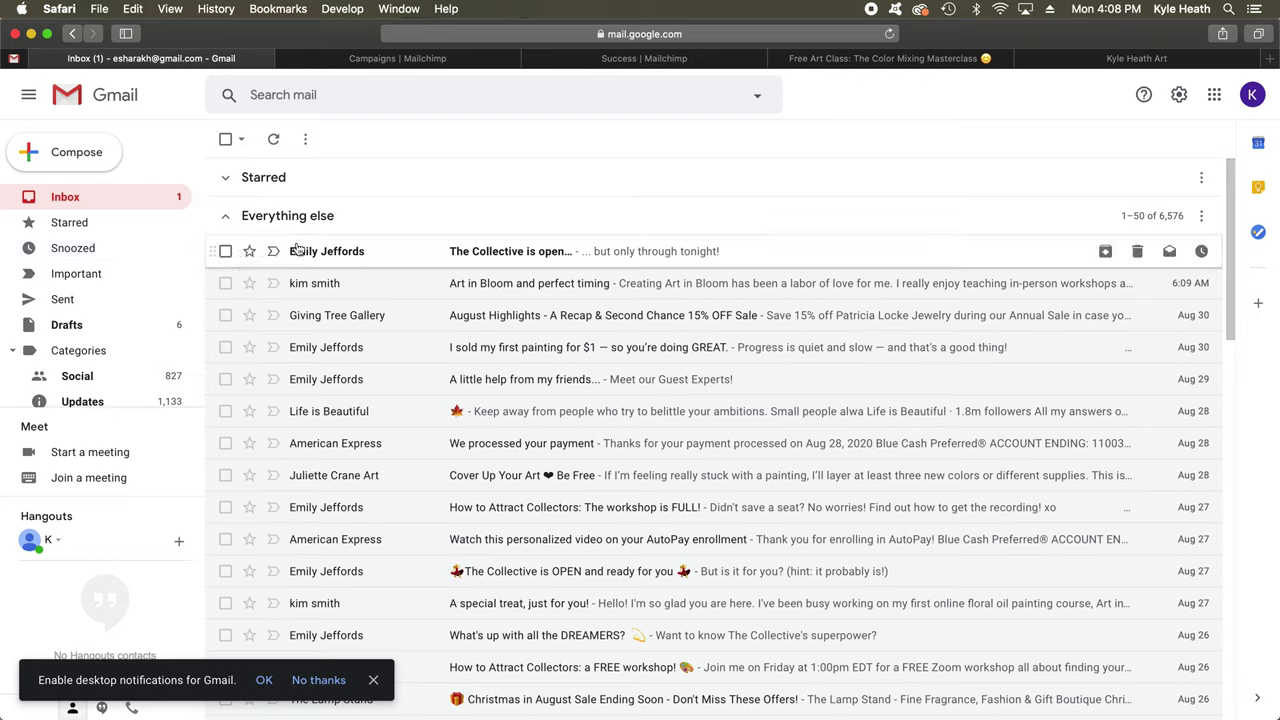
{"action": "mouse_move", "coordinate": [335, 256]}
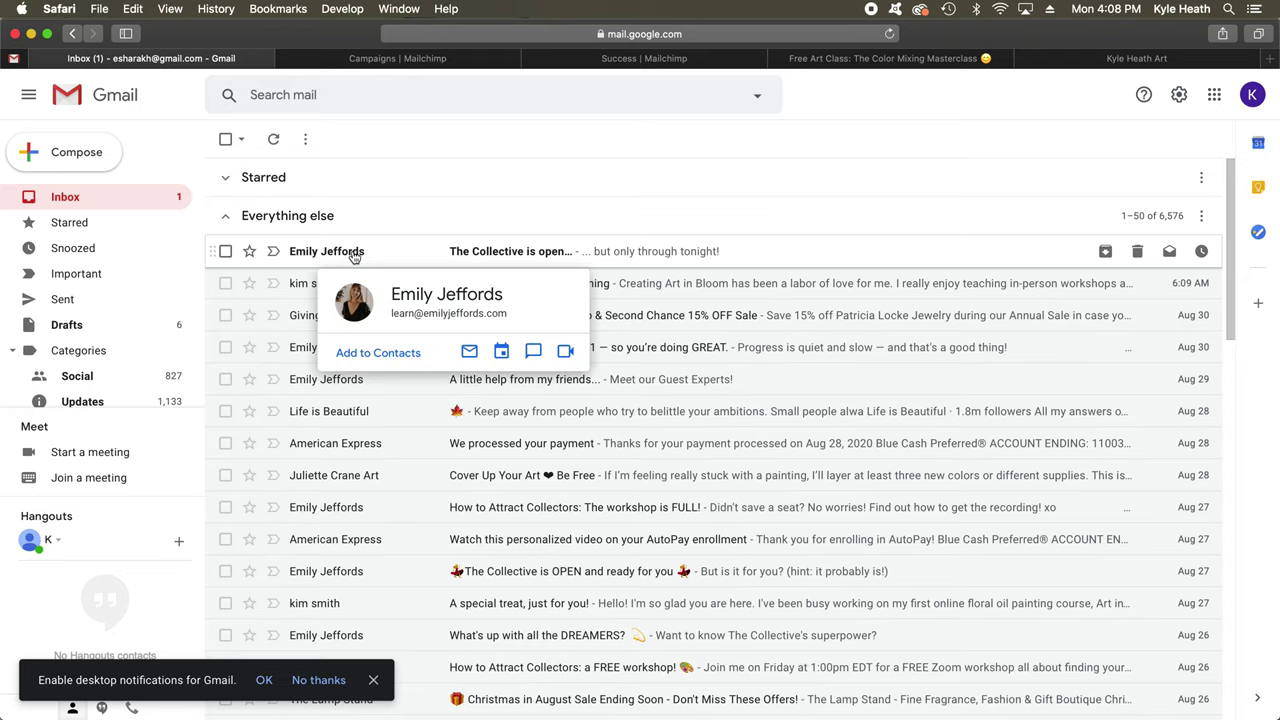
{"action": "left_click", "coordinate": [450, 58]}
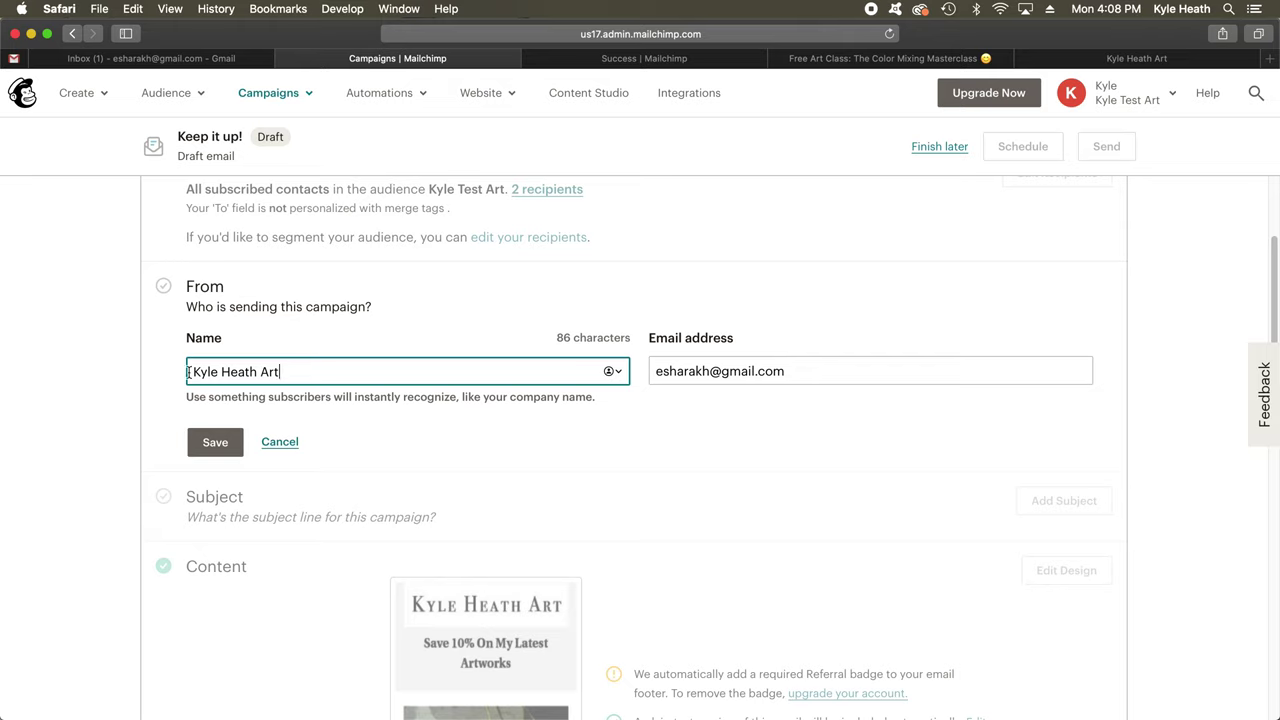
Save the campaign's From details with the business sender name
{"action": "left_click_drag", "start_coordinate": [190, 371], "coordinate": [331, 392]}
{"action": "left_click", "coordinate": [362, 375]}
{"action": "left_click", "coordinate": [217, 442]}
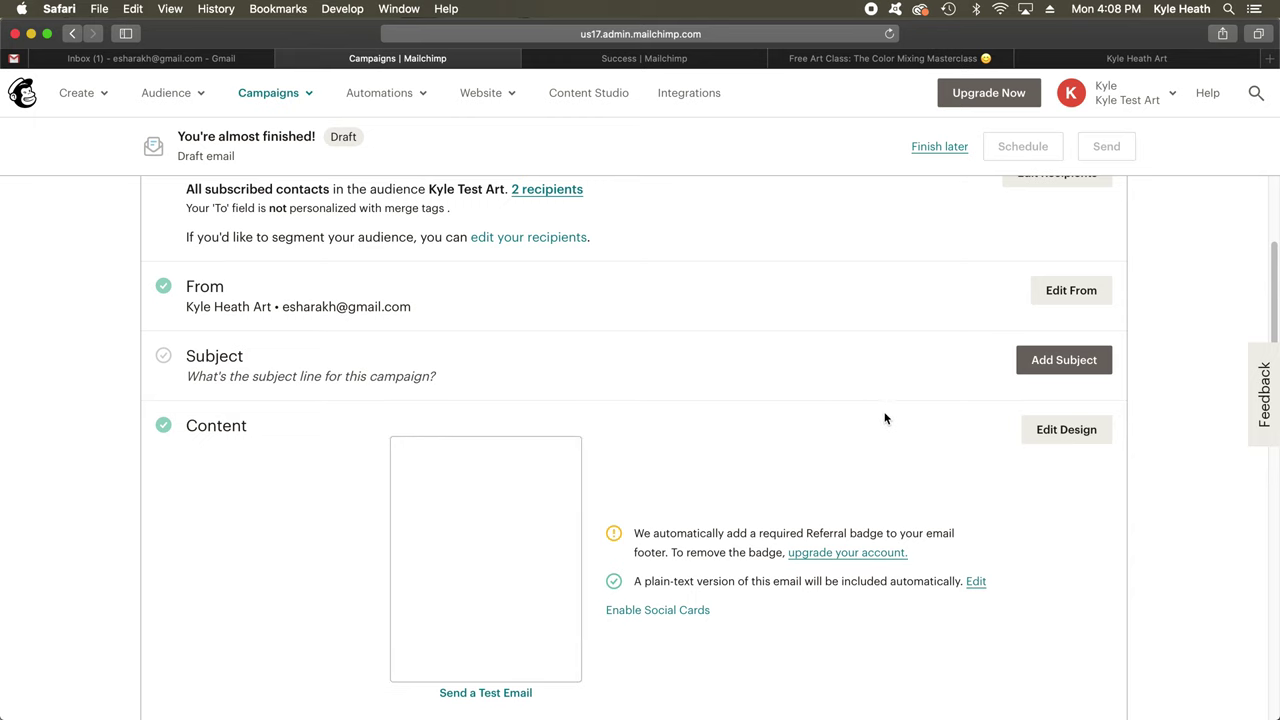
{"action": "scroll", "coordinate": [900, 418], "scroll_direction": "down", "scroll_amount": 2}
{"action": "scroll", "coordinate": [884, 472], "scroll_direction": "up", "scroll_amount": 3}
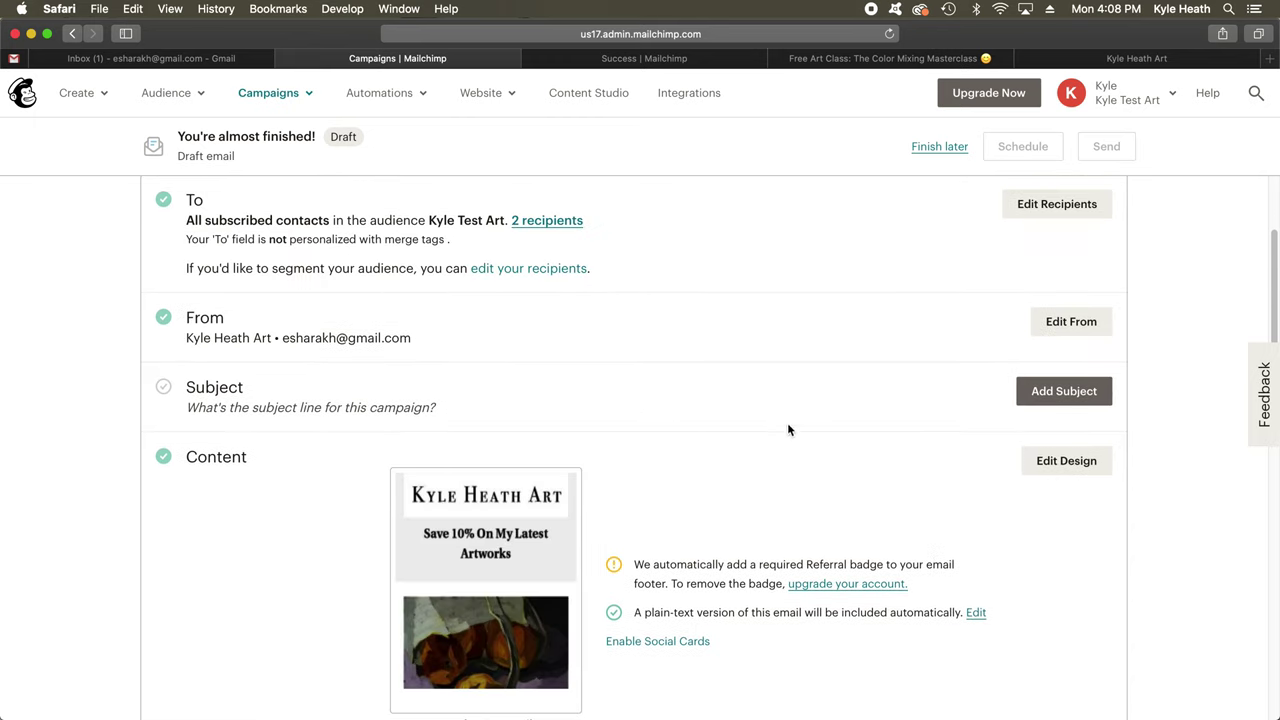
Enter the subject line 'Save 10% On Beautiful Art'
{"action": "left_click", "coordinate": [1042, 392]}
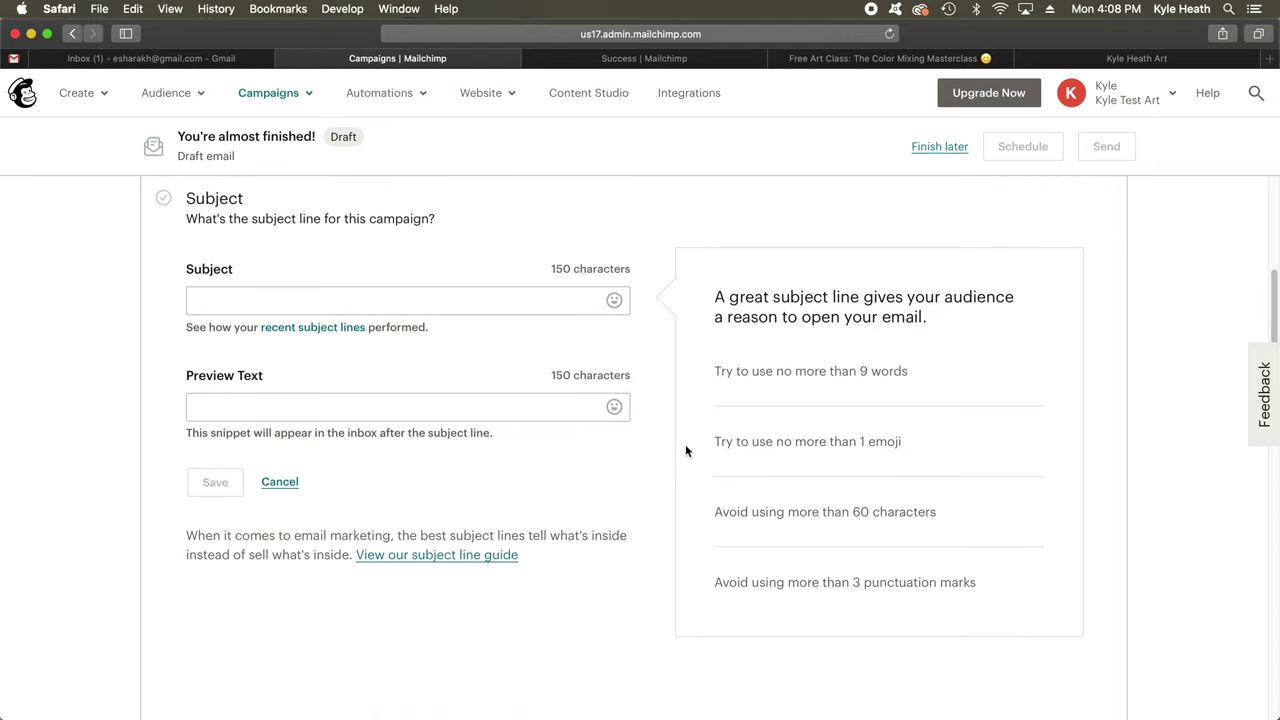
{"action": "left_click", "coordinate": [404, 328]}
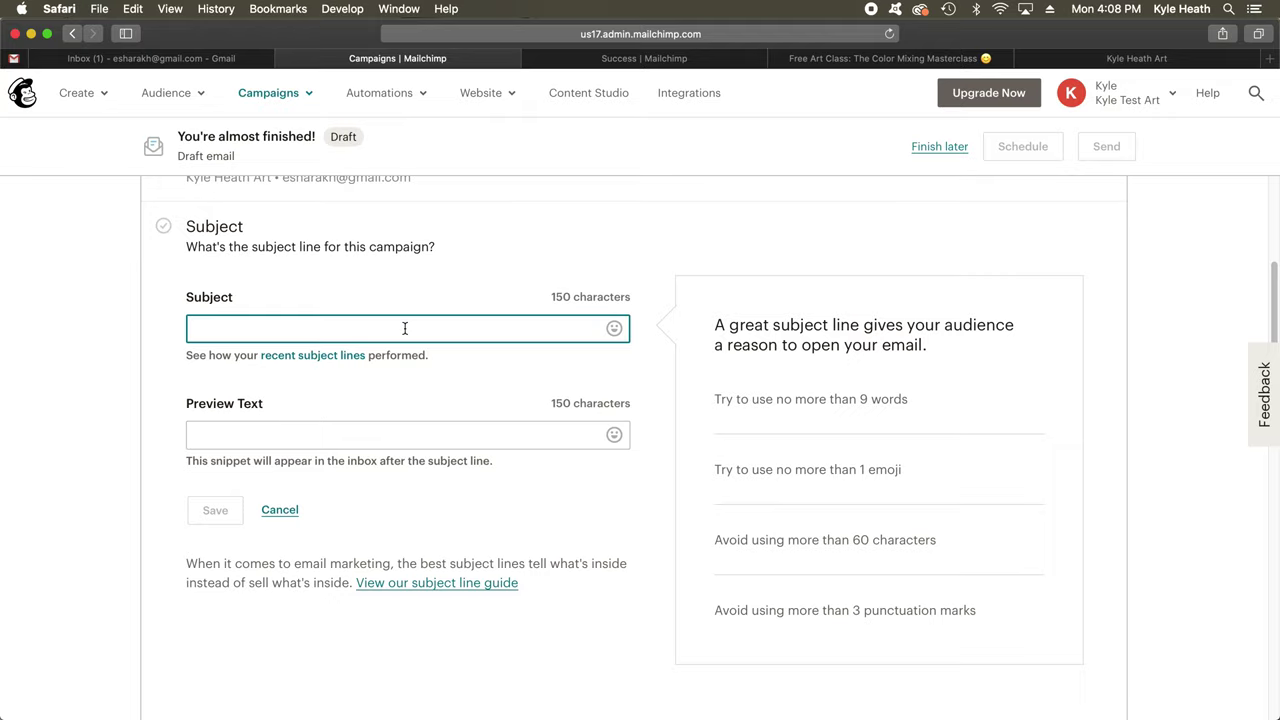
{"action": "type", "text": "Save 10"}
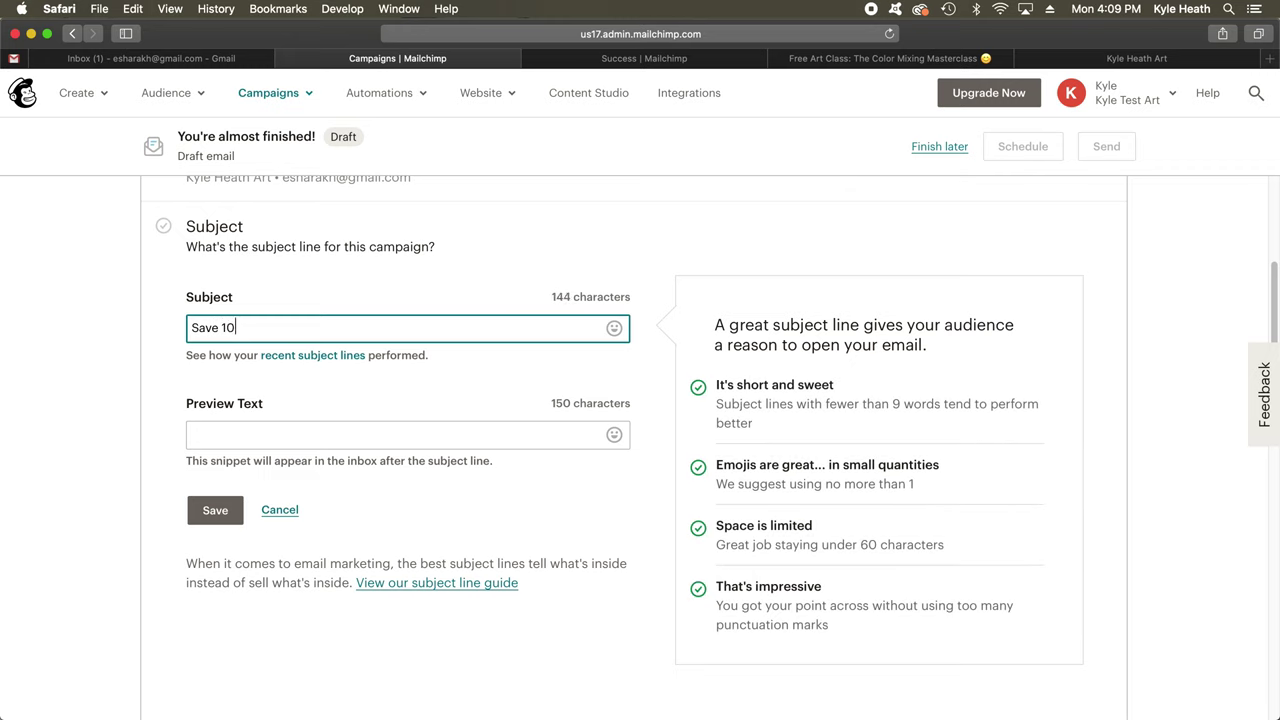
{"action": "type", "text": "% On Beautiful Art"}
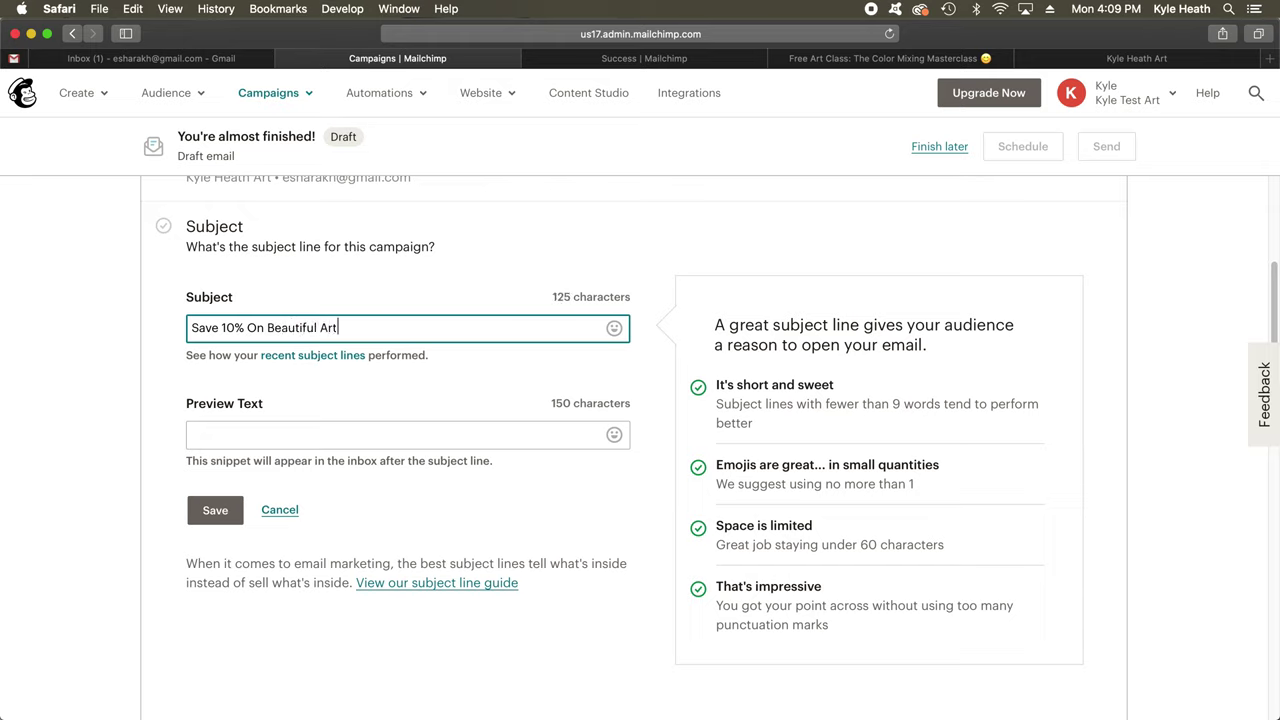
{"action": "key", "text": "Tab"}
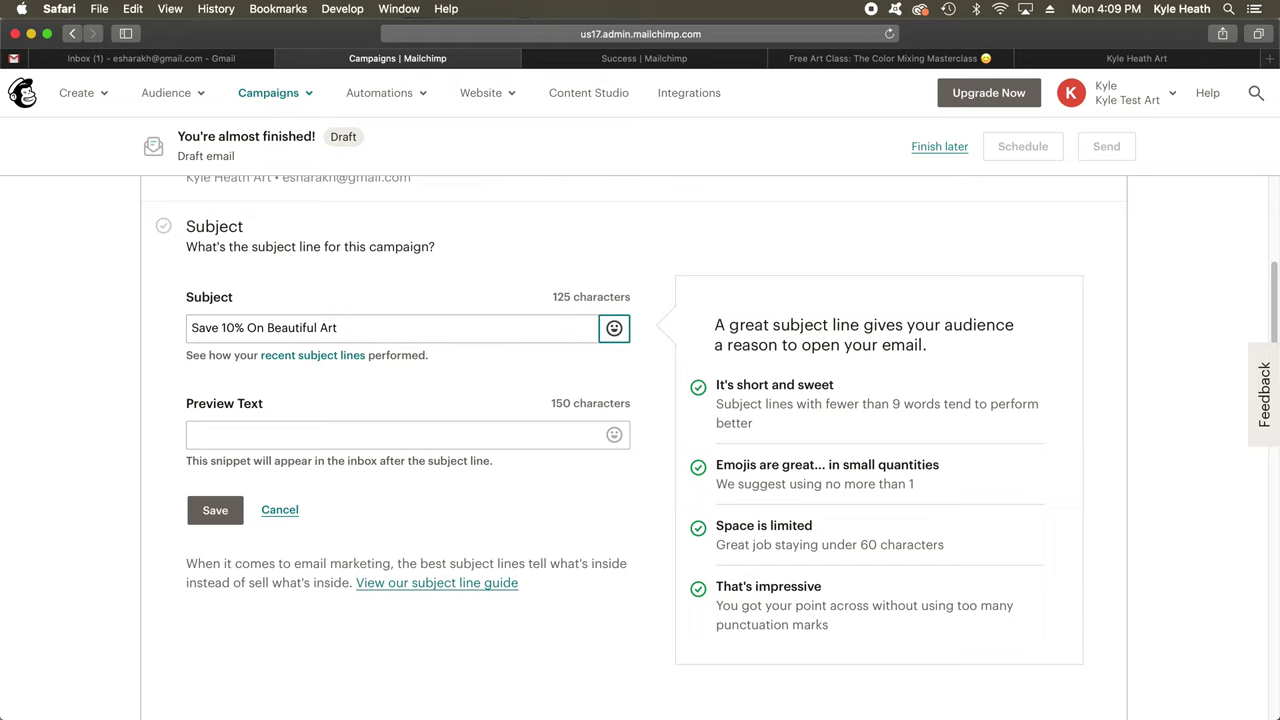
{"action": "key", "text": "Tab"}
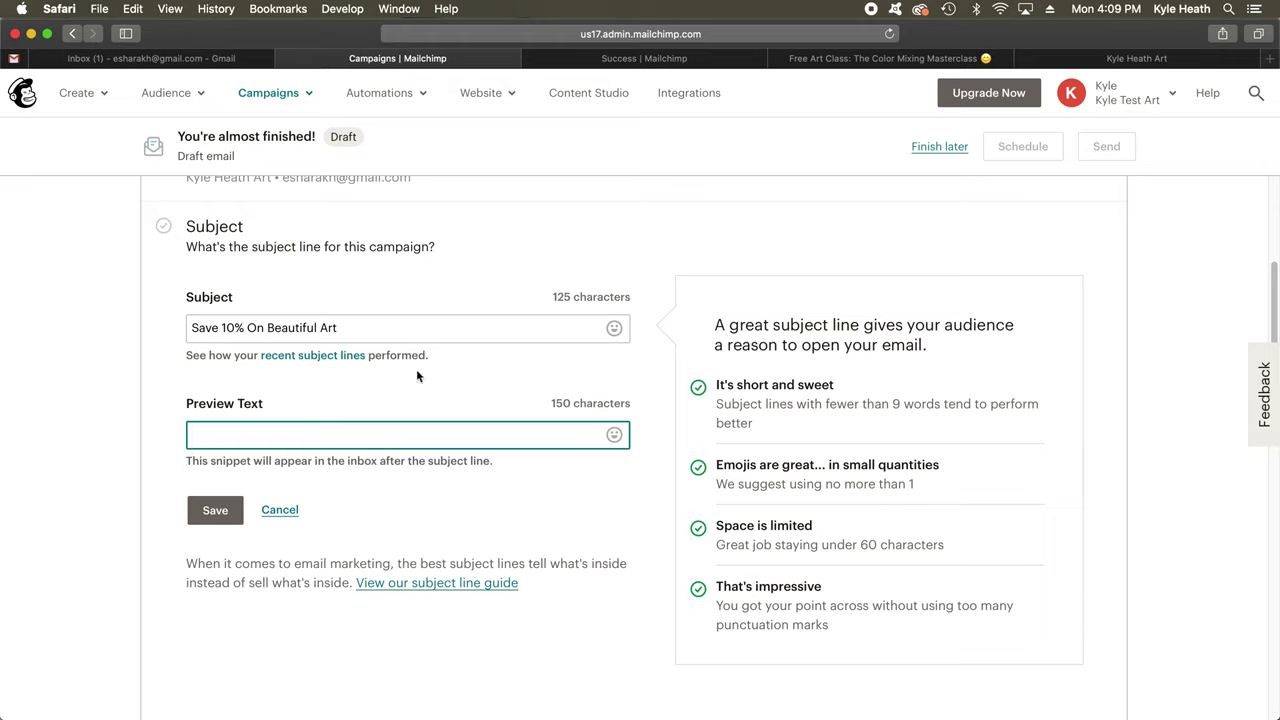
Add preview text 'For the Next Week, Save on Beautiful, Affordable Art' and save
{"action": "type", "text": "Beautiful, Afford"}
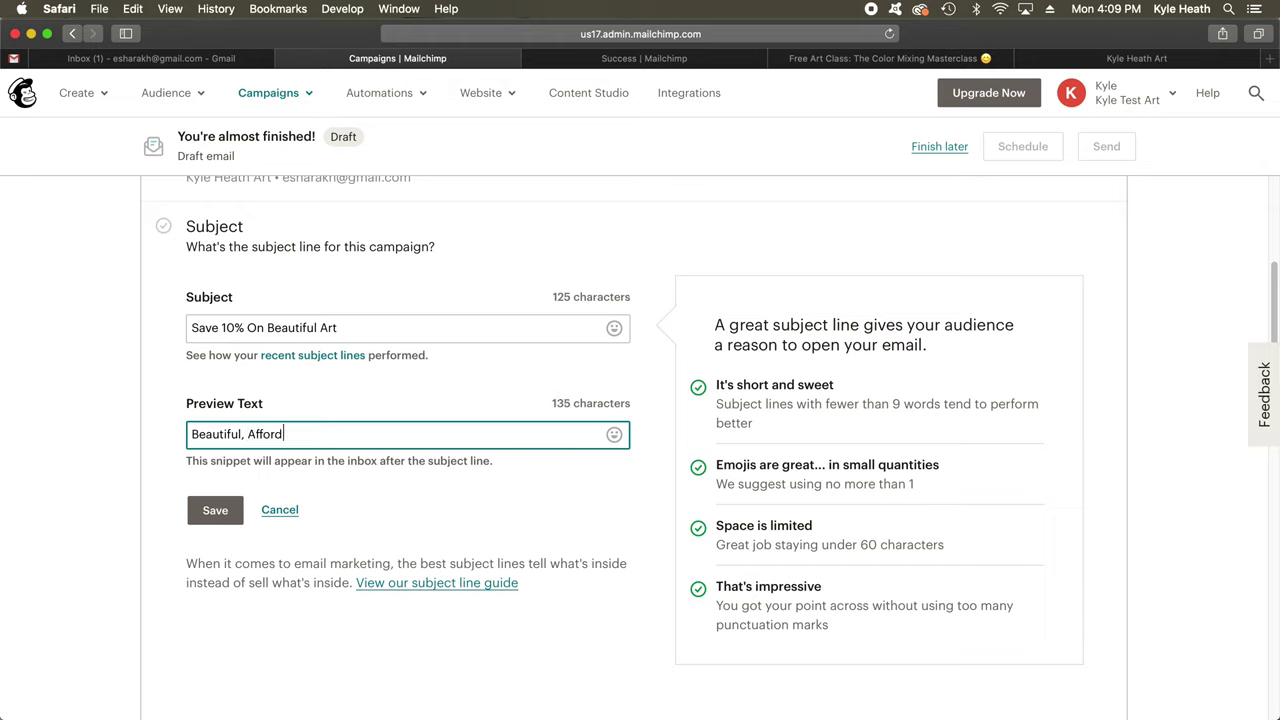
{"action": "type", "text": "able Art"}
{"action": "left_click", "coordinate": [192, 435]}
{"action": "type", "text": "For the"}
{"action": "key", "text": "BackSpace"}
{"action": "key", "text": "BackSpace"}
{"action": "key", "text": "BackSpace"}
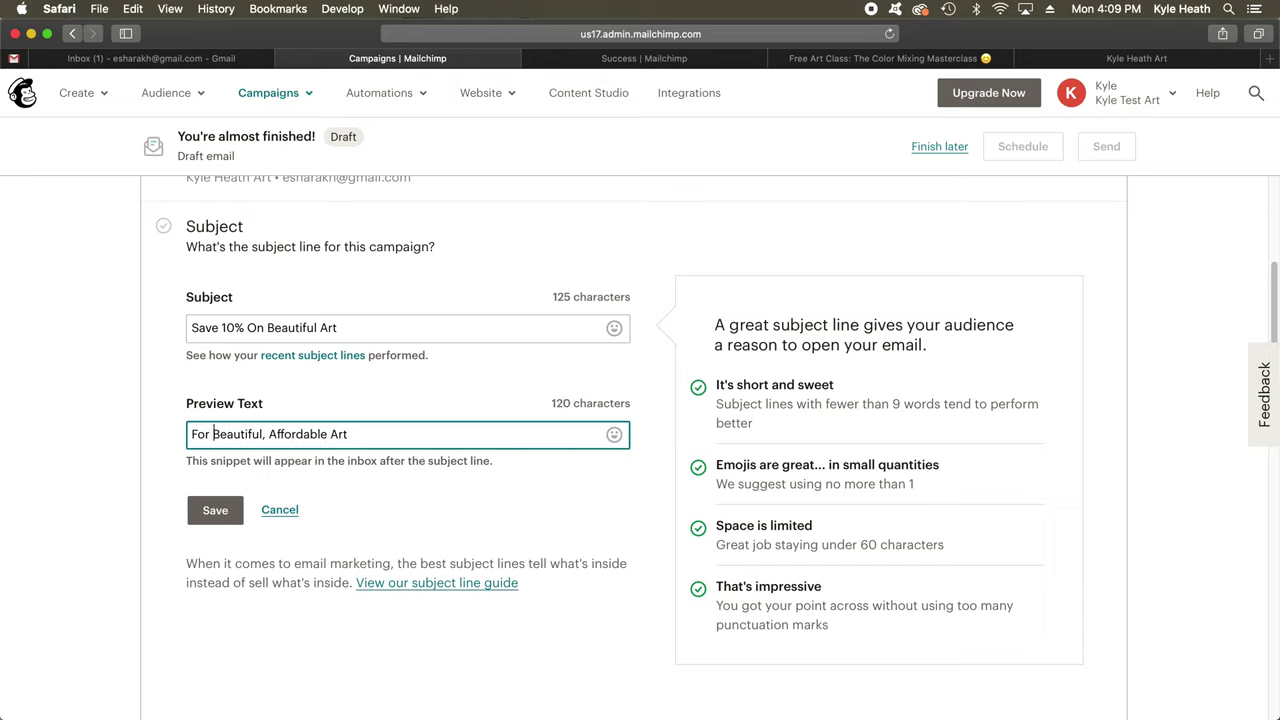
{"action": "type", "text": "the Next W"}
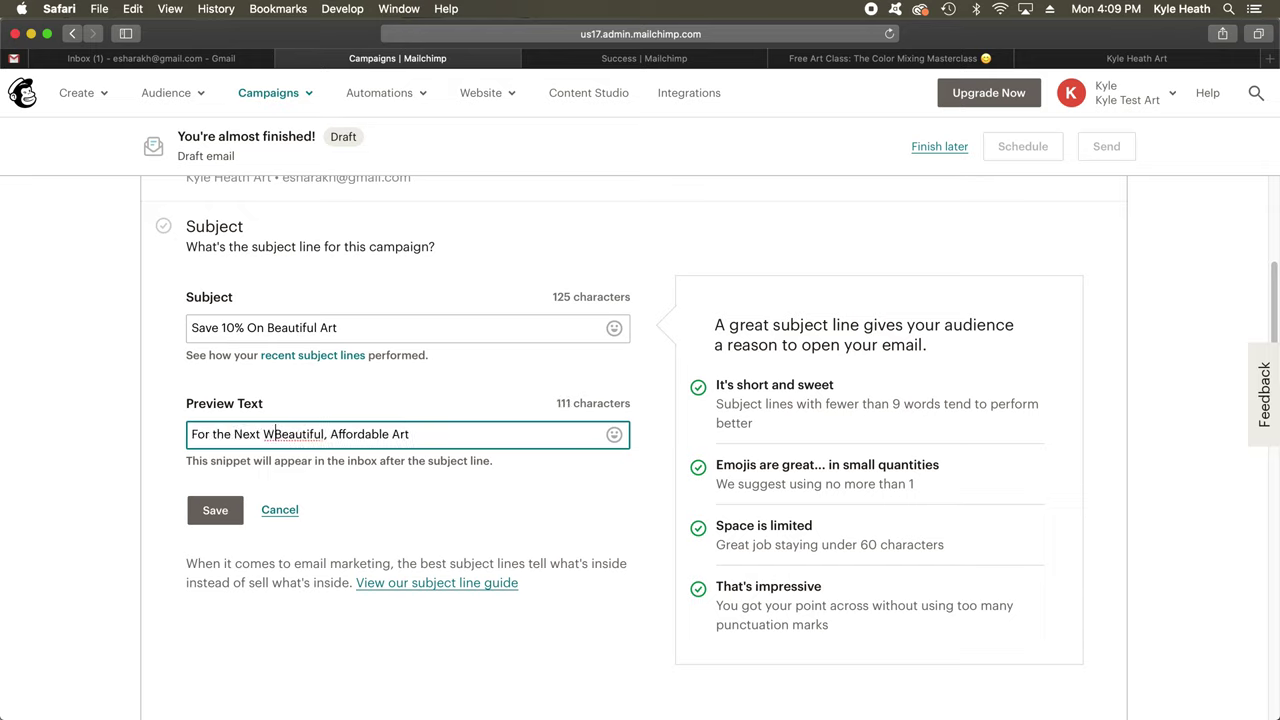
{"action": "type", "text": "eek, "}
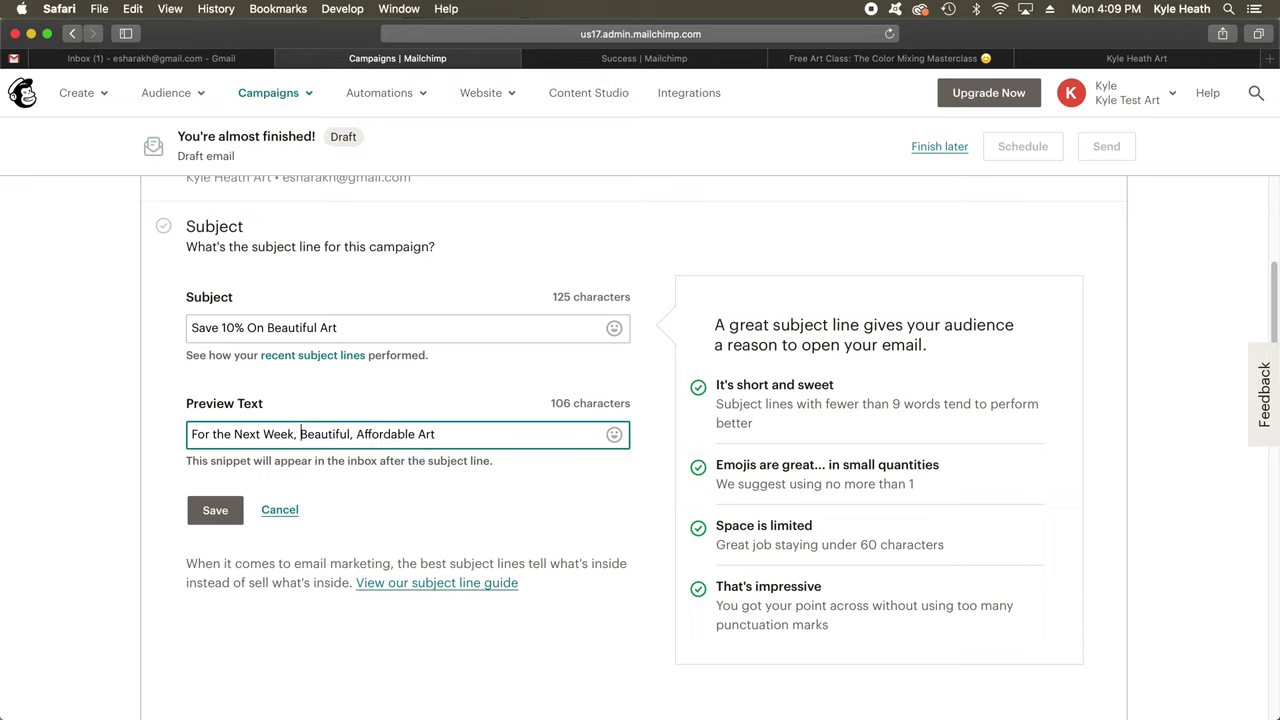
{"action": "type", "text": "Save on"}
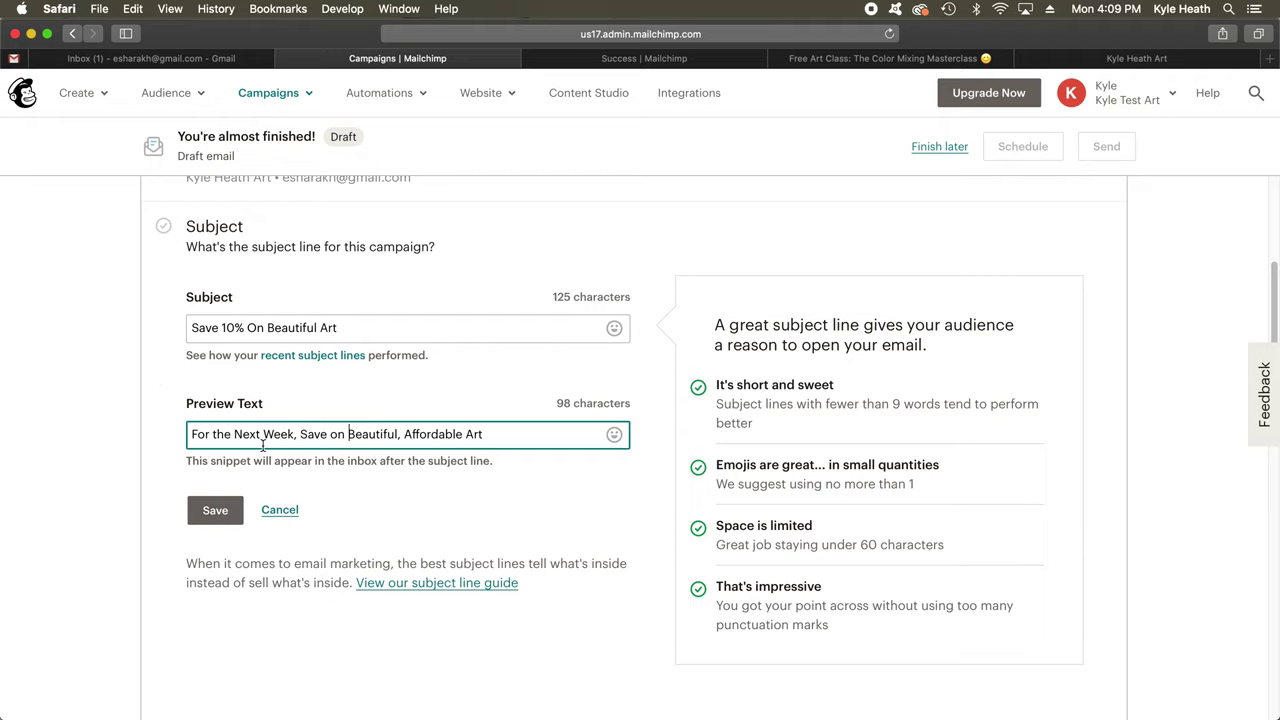
{"action": "left_click", "coordinate": [215, 512]}
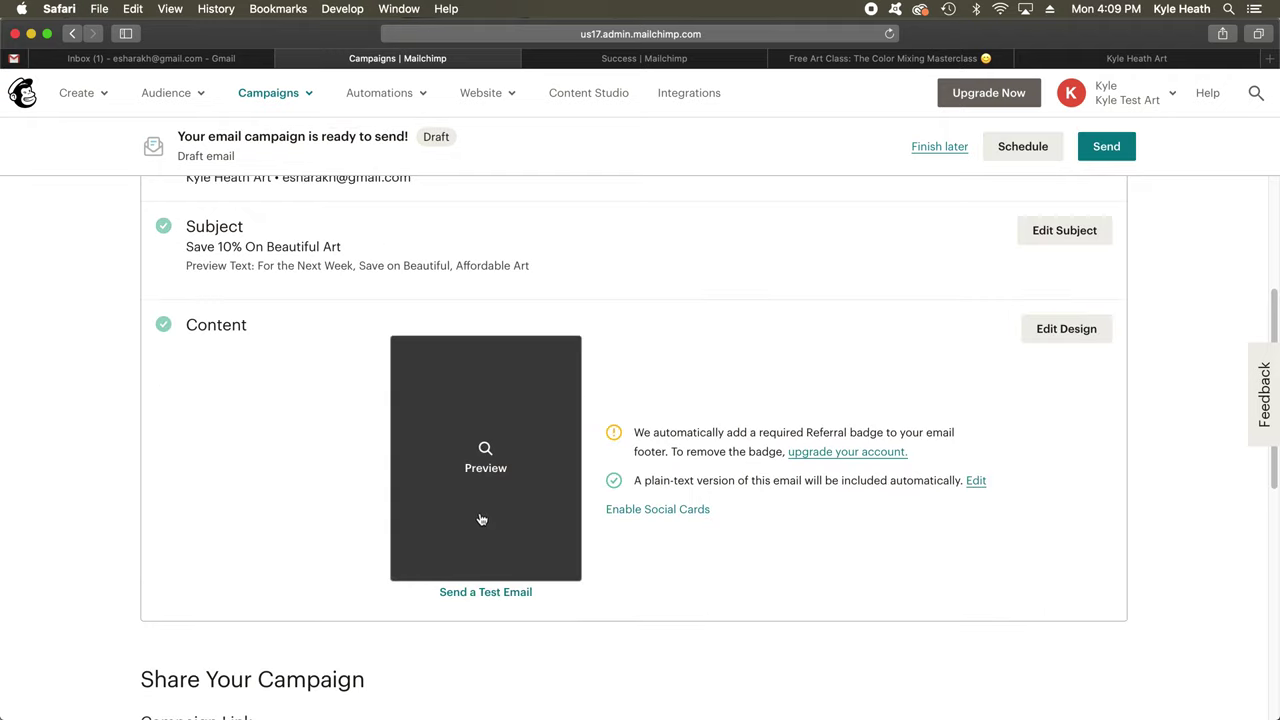
{"action": "scroll", "coordinate": [380, 451], "scroll_direction": "up", "scroll_amount": 2}
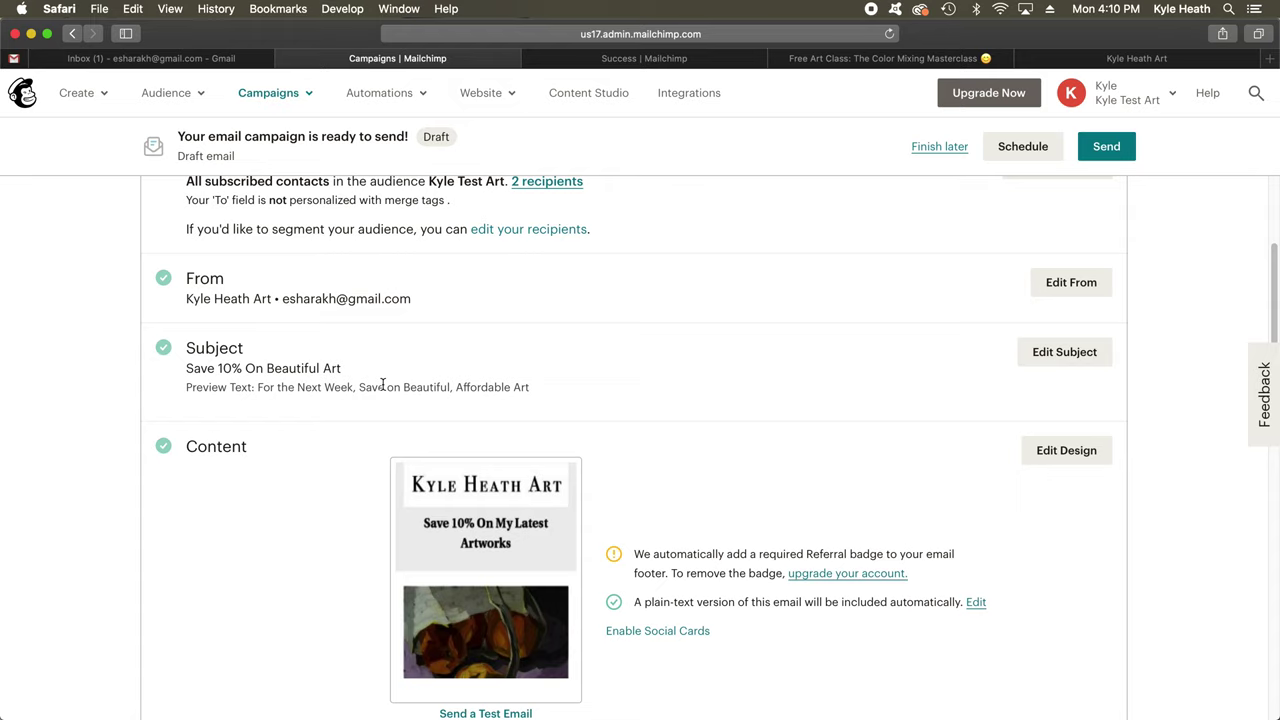
{"action": "scroll", "coordinate": [700, 400], "scroll_direction": "down", "scroll_amount": 3}
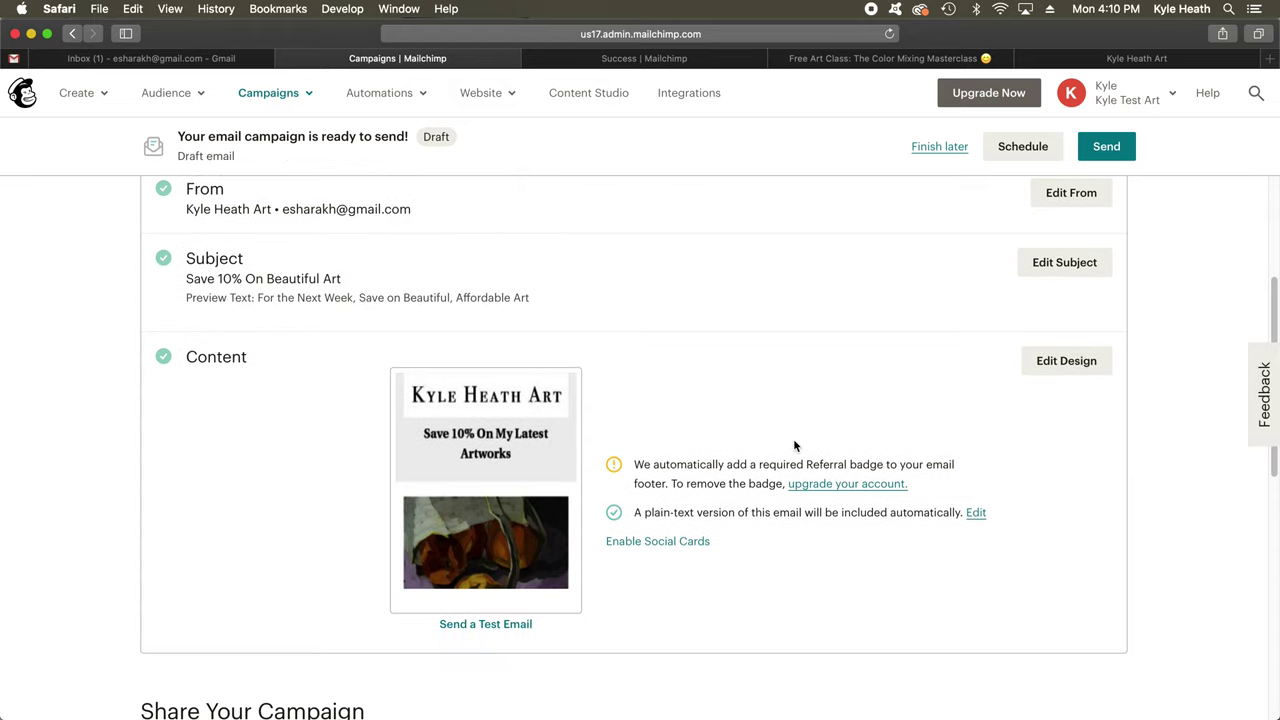
{"action": "scroll", "coordinate": [880, 625], "scroll_direction": "down", "scroll_amount": 1}
{"action": "scroll", "coordinate": [884, 627], "scroll_direction": "down", "scroll_amount": 1}
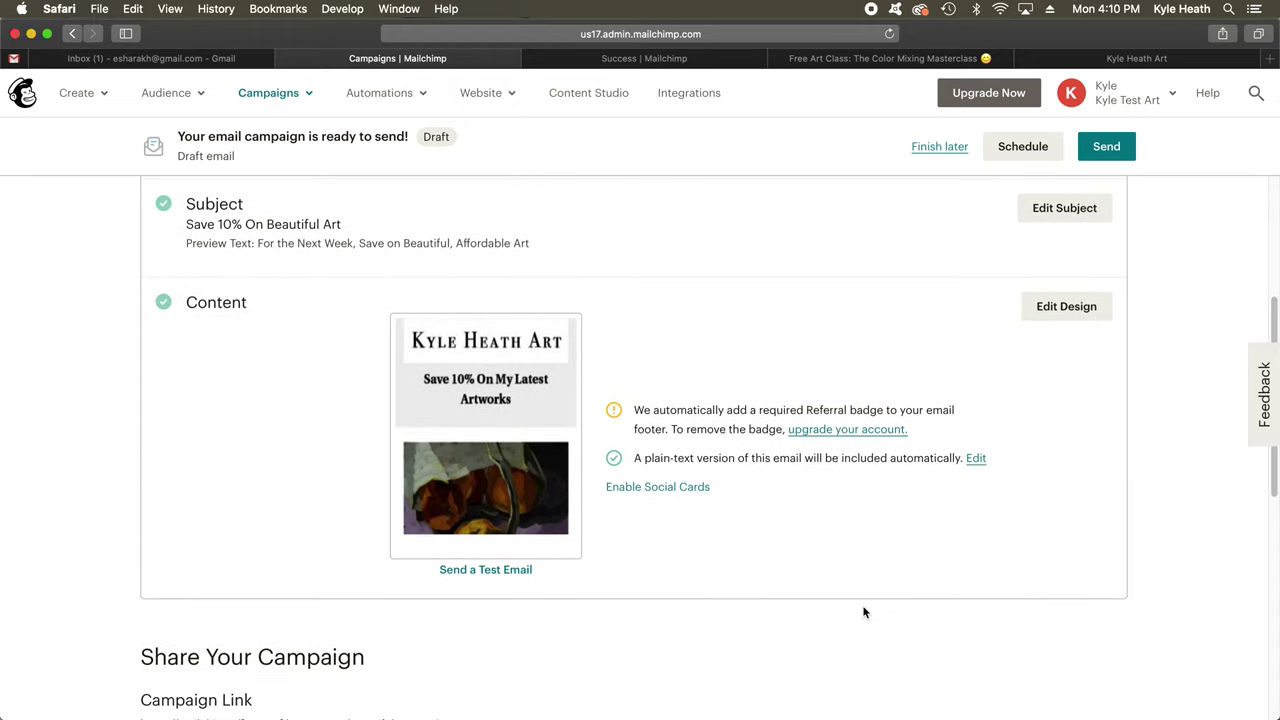
{"action": "mouse_move", "coordinate": [414, 450]}
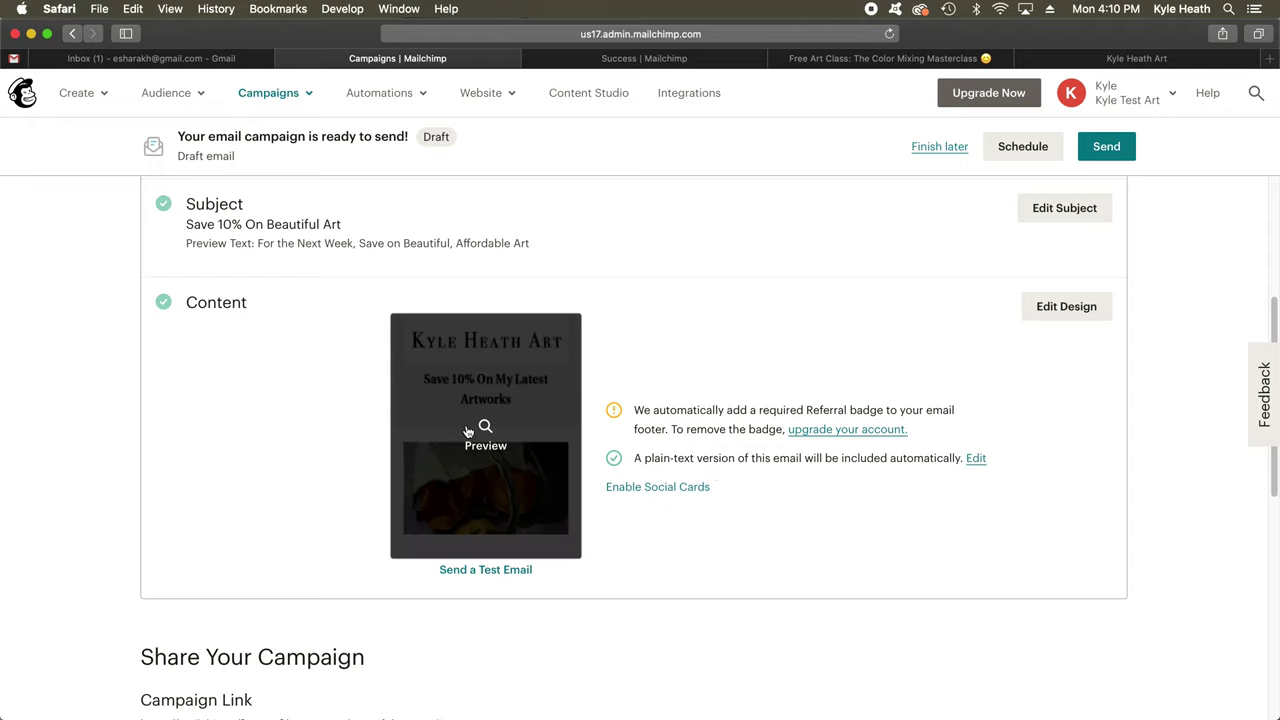
Send a campaign test to the owner's Gmail address and close the sent confirmation
{"action": "left_click", "coordinate": [482, 573]}
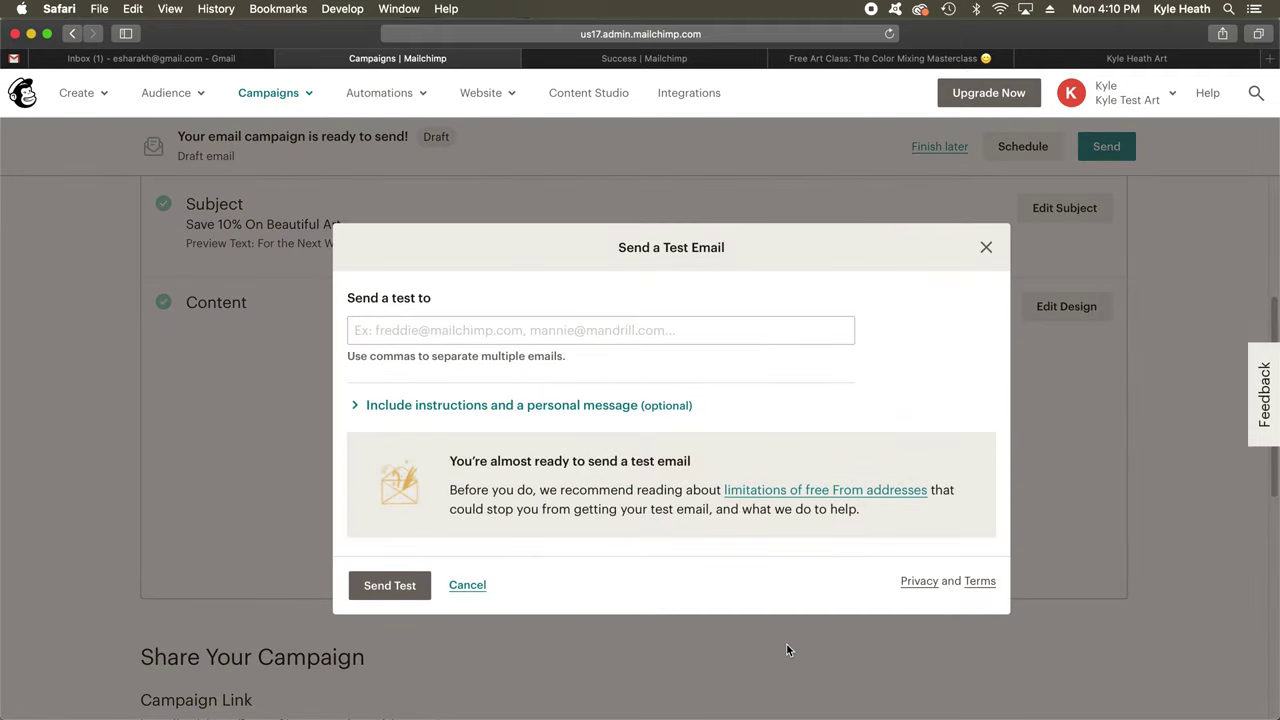
{"action": "left_click", "coordinate": [528, 325]}
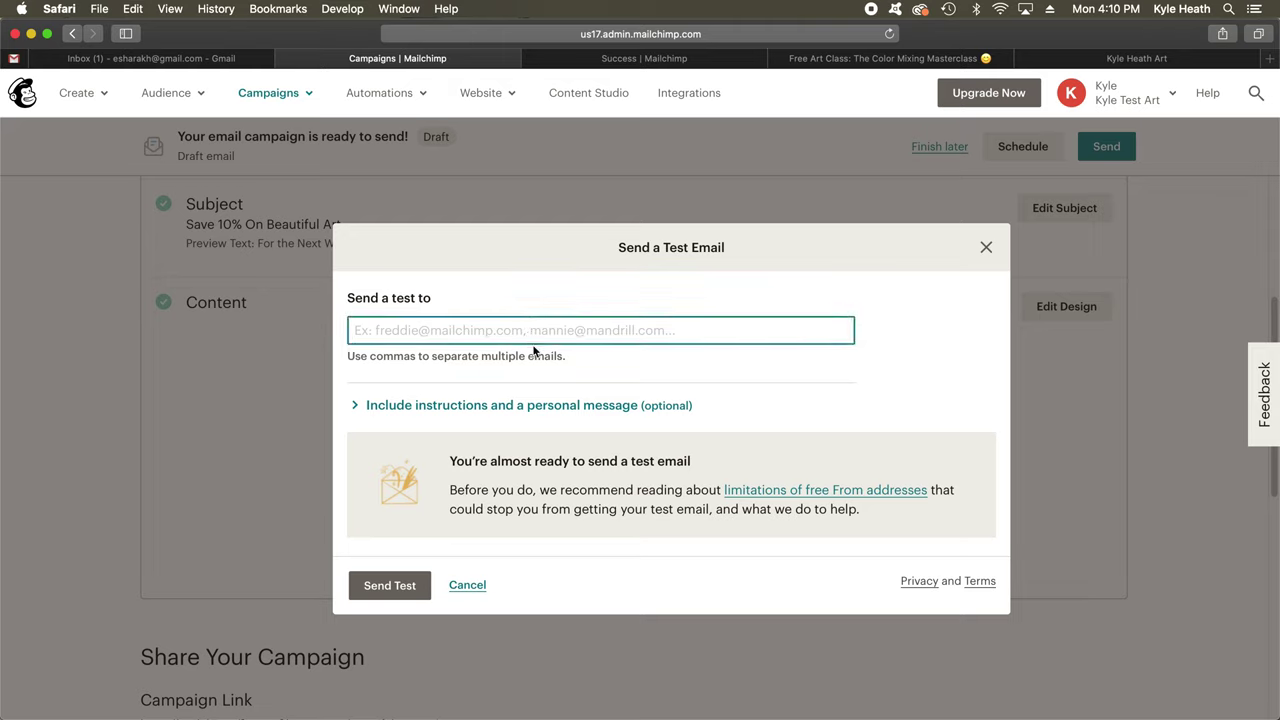
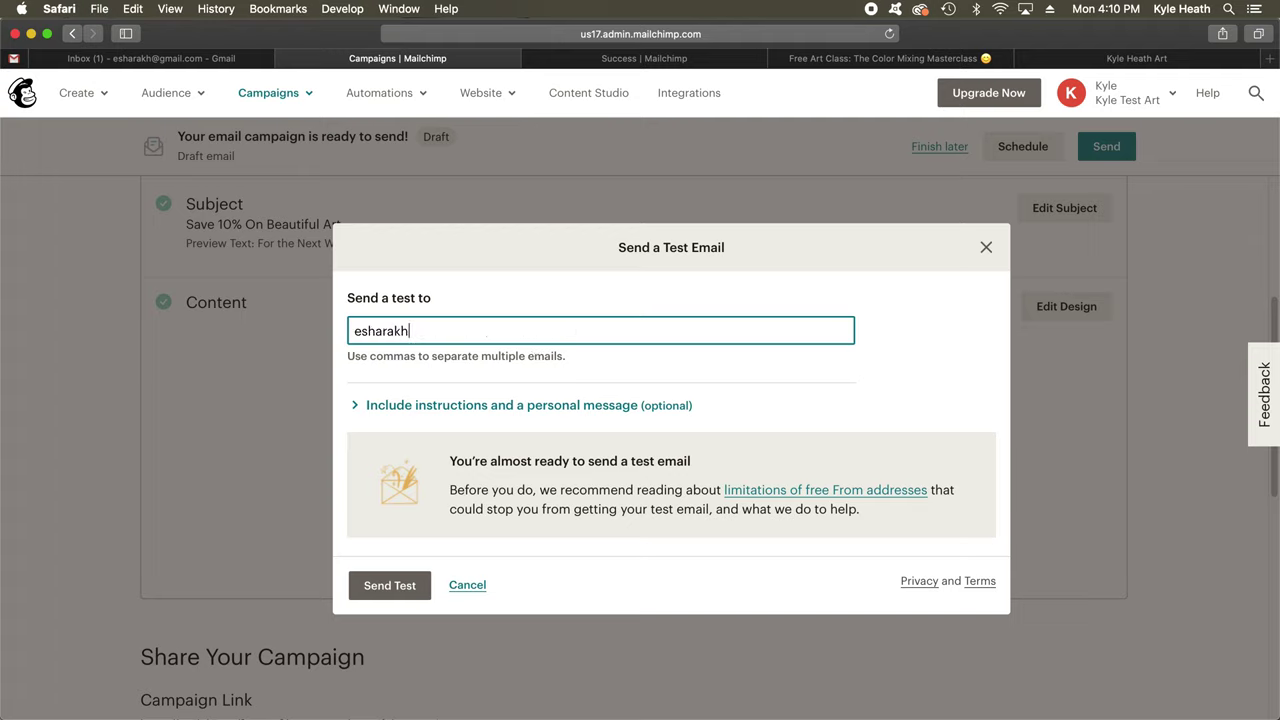
{"action": "left_click", "coordinate": [390, 585]}
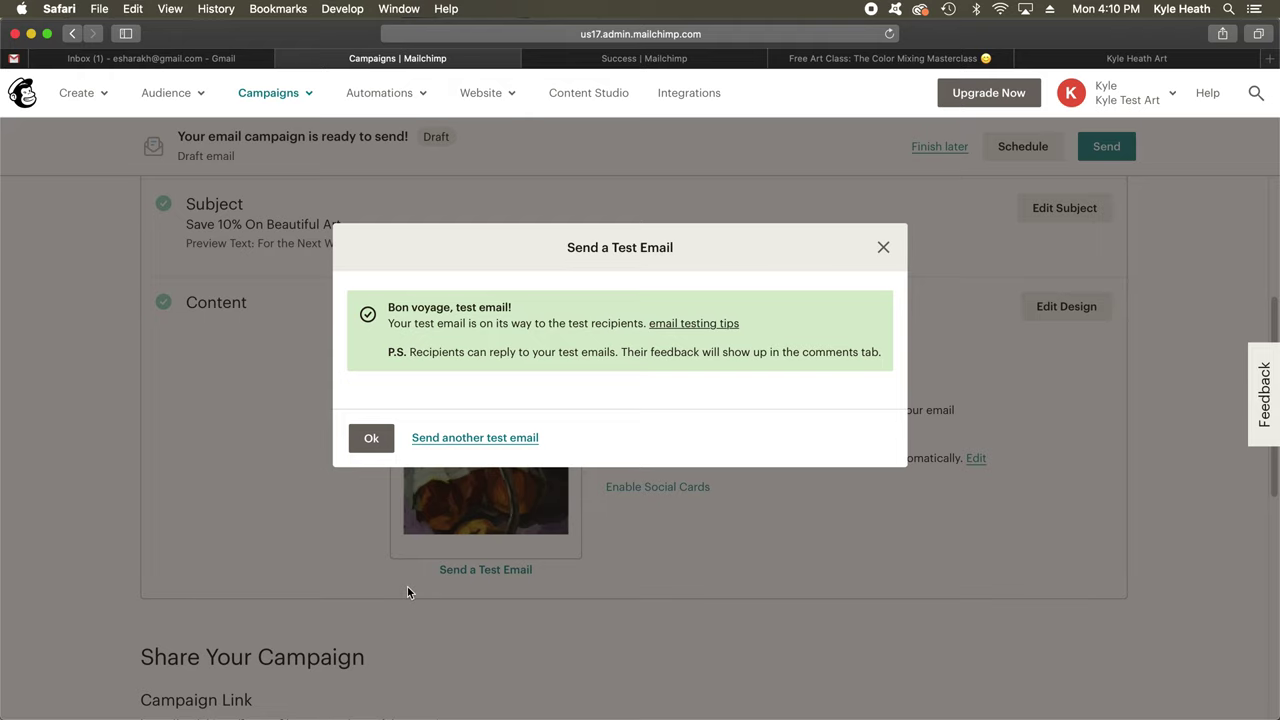
{"action": "left_click", "coordinate": [369, 438]}
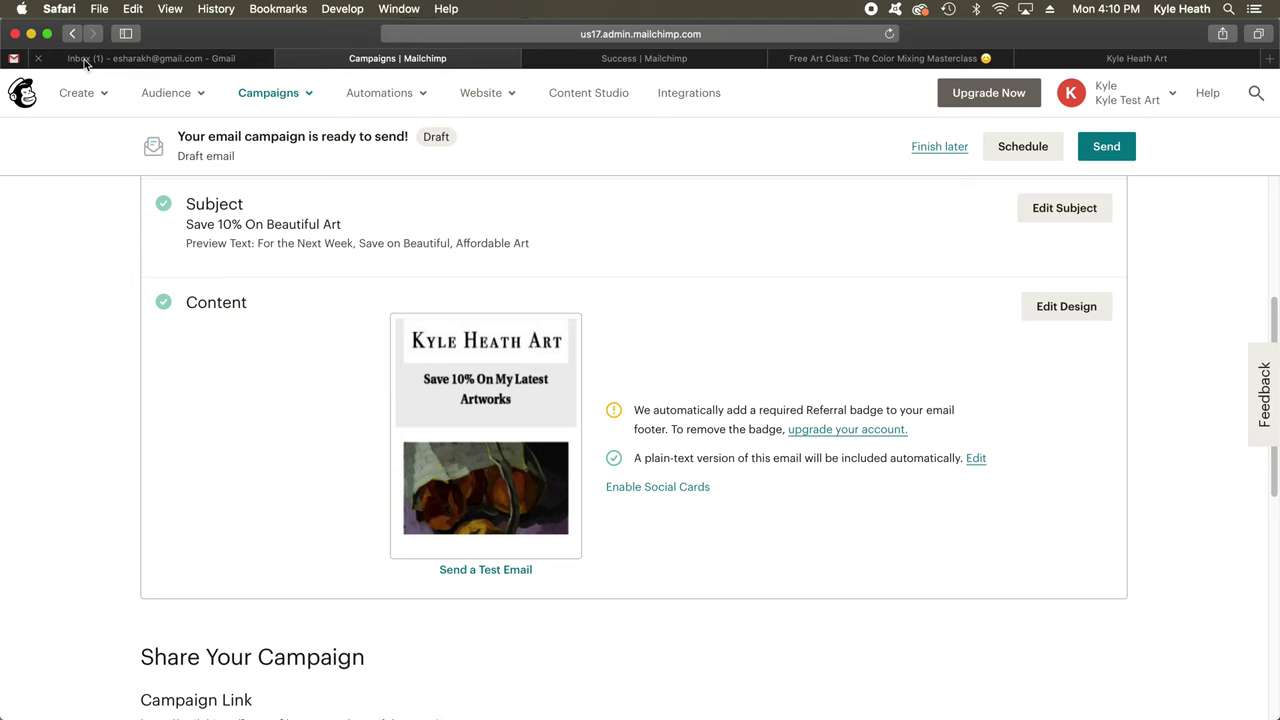
{"action": "left_click", "coordinate": [86, 60]}
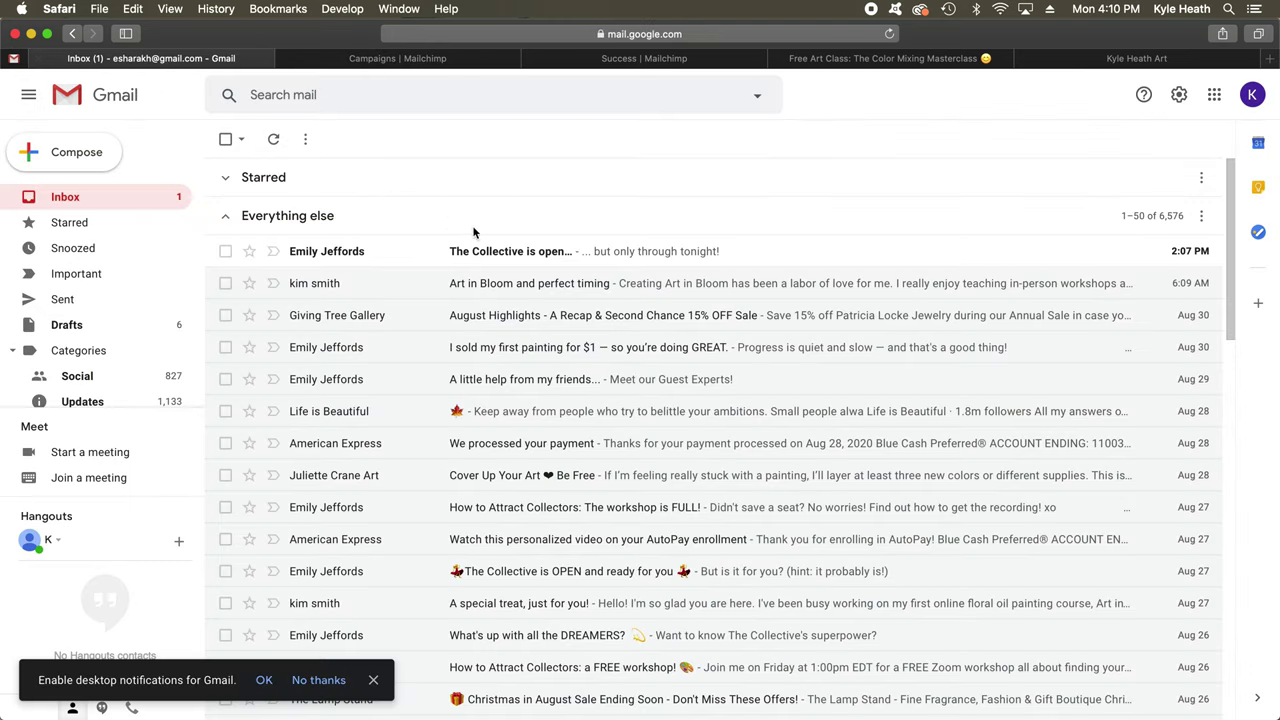
{"action": "left_click", "coordinate": [275, 139]}
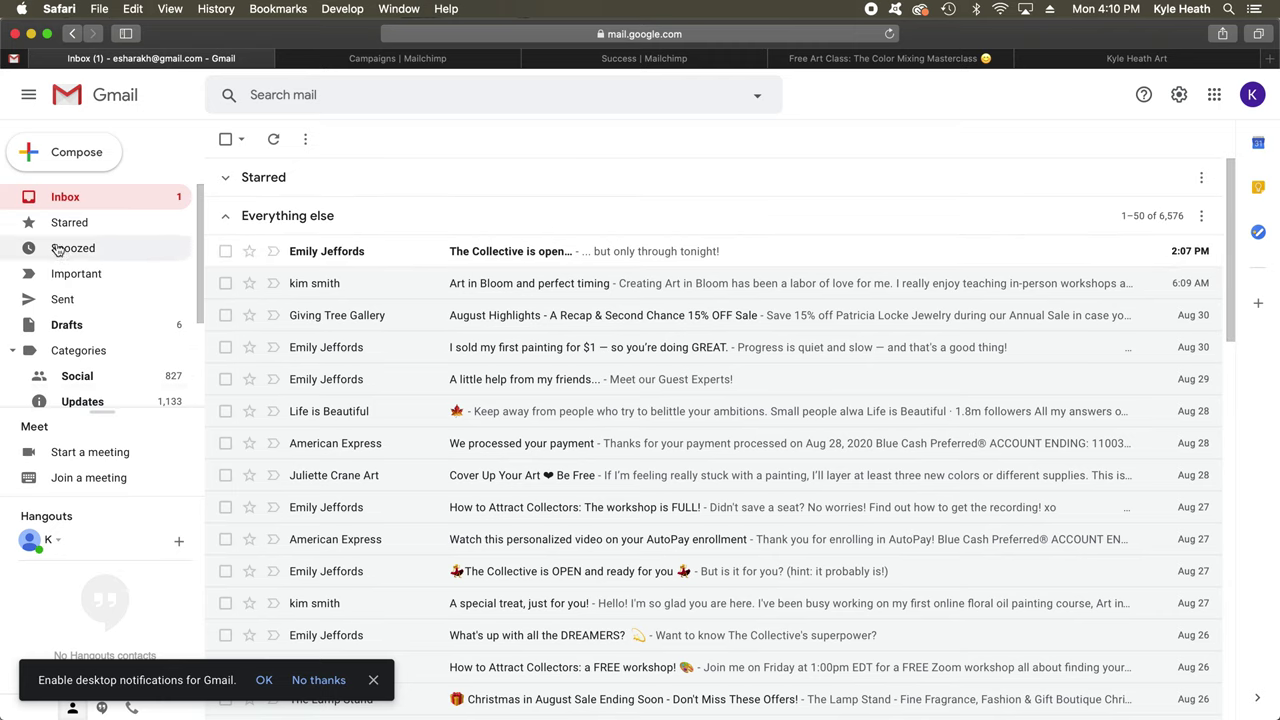
{"action": "scroll", "coordinate": [73, 290], "scroll_direction": "down", "scroll_amount": 3}
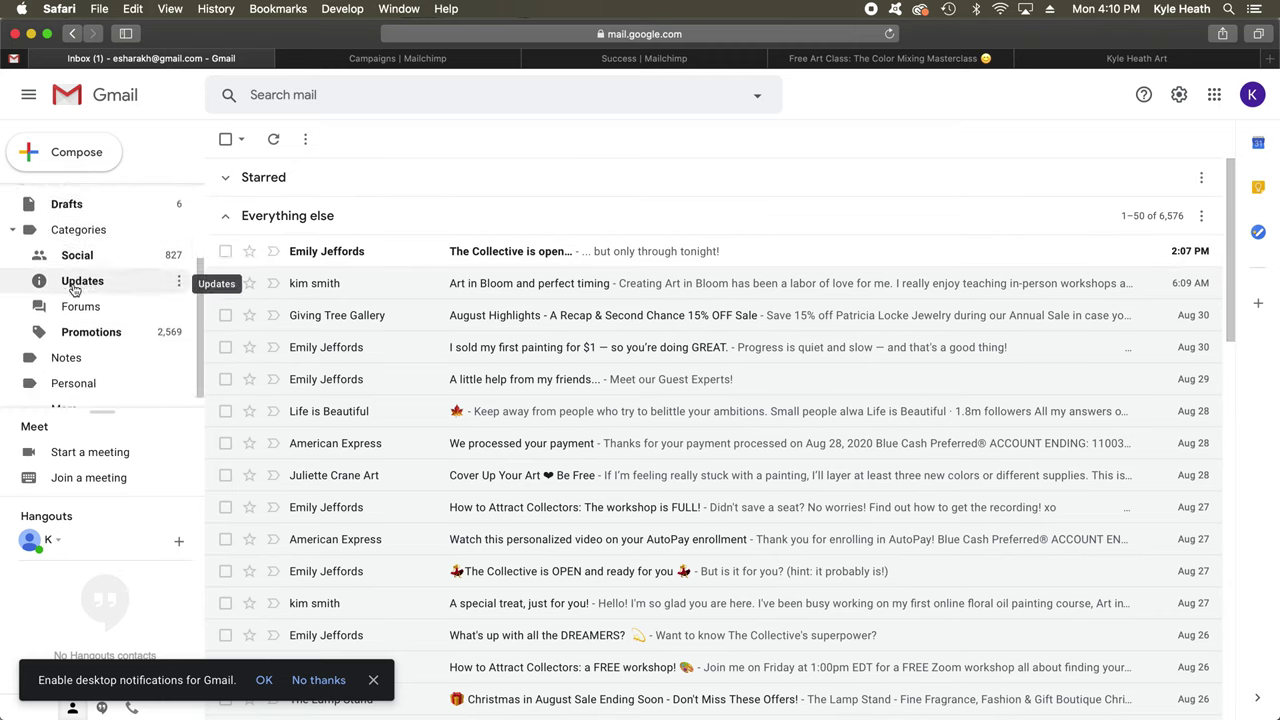
{"action": "left_click", "coordinate": [30, 394]}
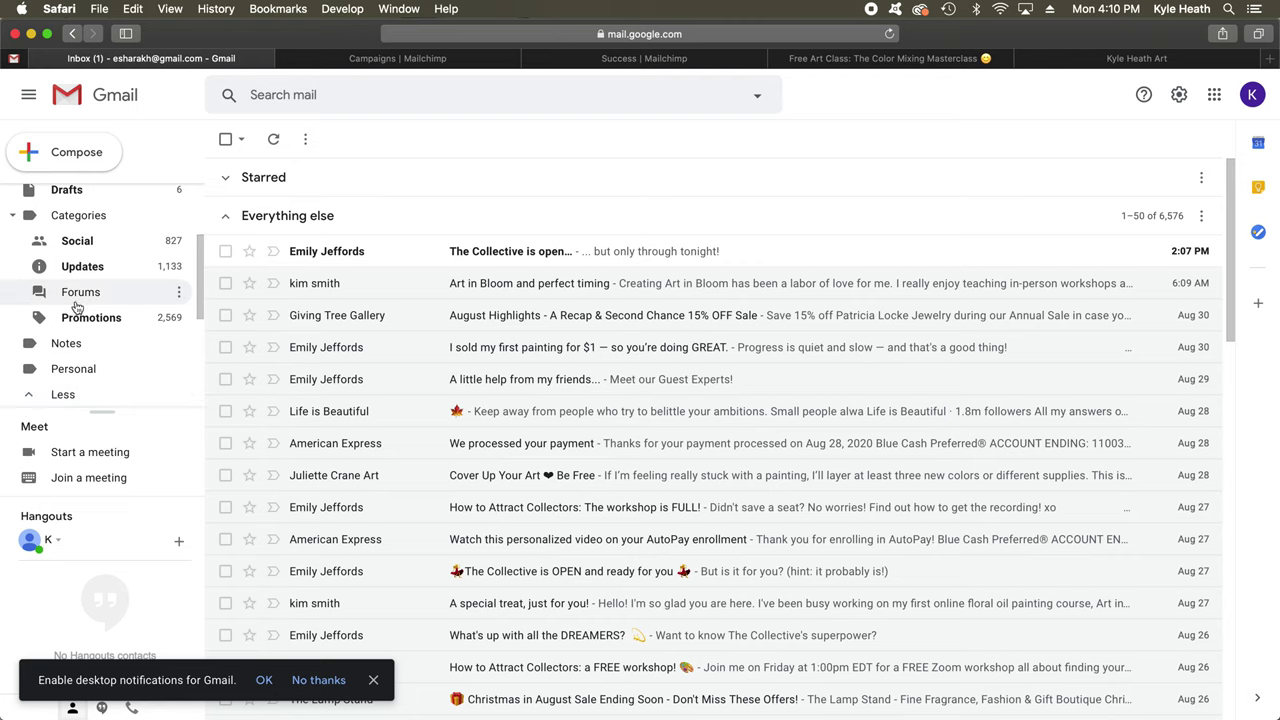
{"action": "scroll", "coordinate": [74, 309], "scroll_direction": "down", "scroll_amount": 4}
{"action": "left_click", "coordinate": [76, 323]}
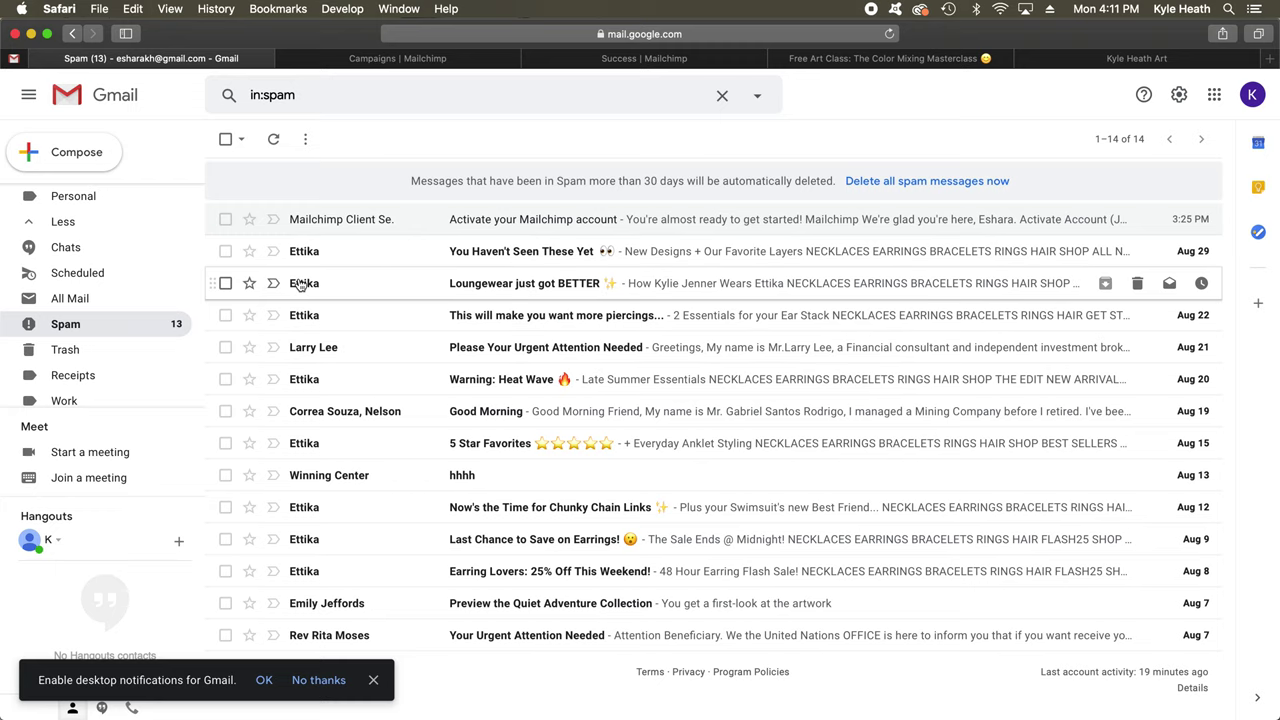
{"action": "scroll", "coordinate": [83, 335], "scroll_direction": "up", "scroll_amount": 5}
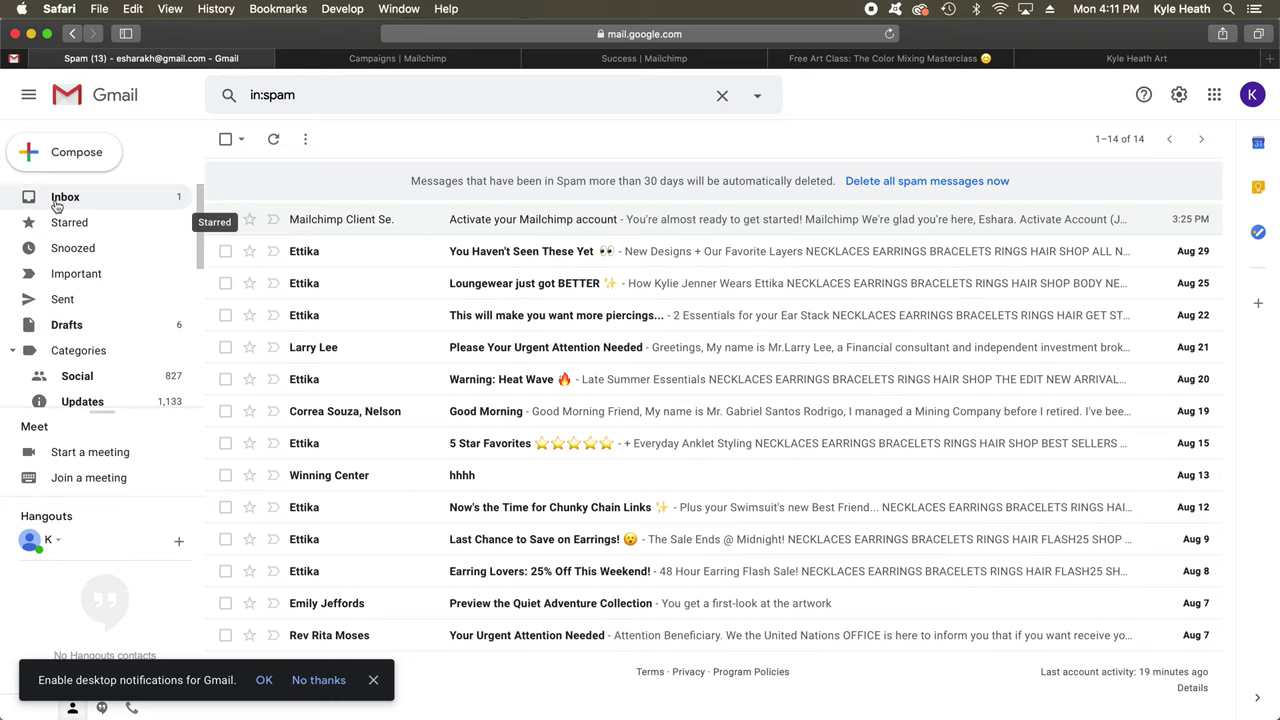
{"action": "left_click", "coordinate": [60, 198]}
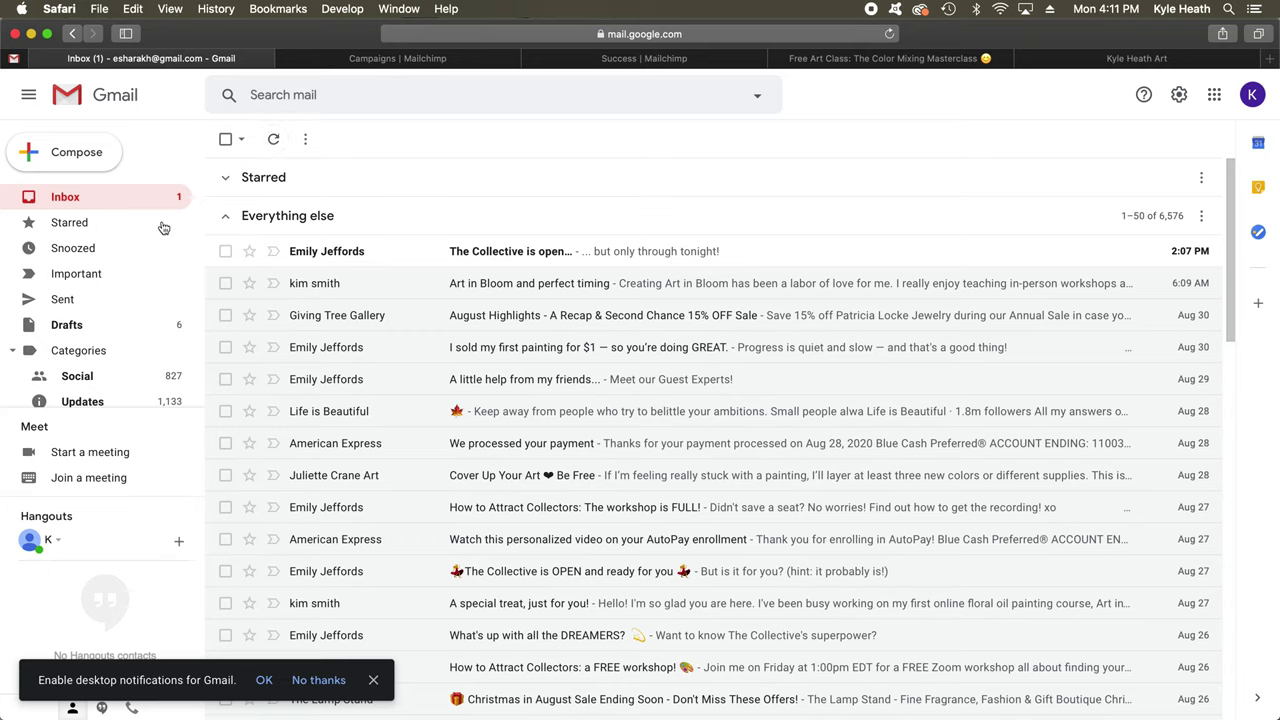
{"action": "left_click", "coordinate": [366, 60]}
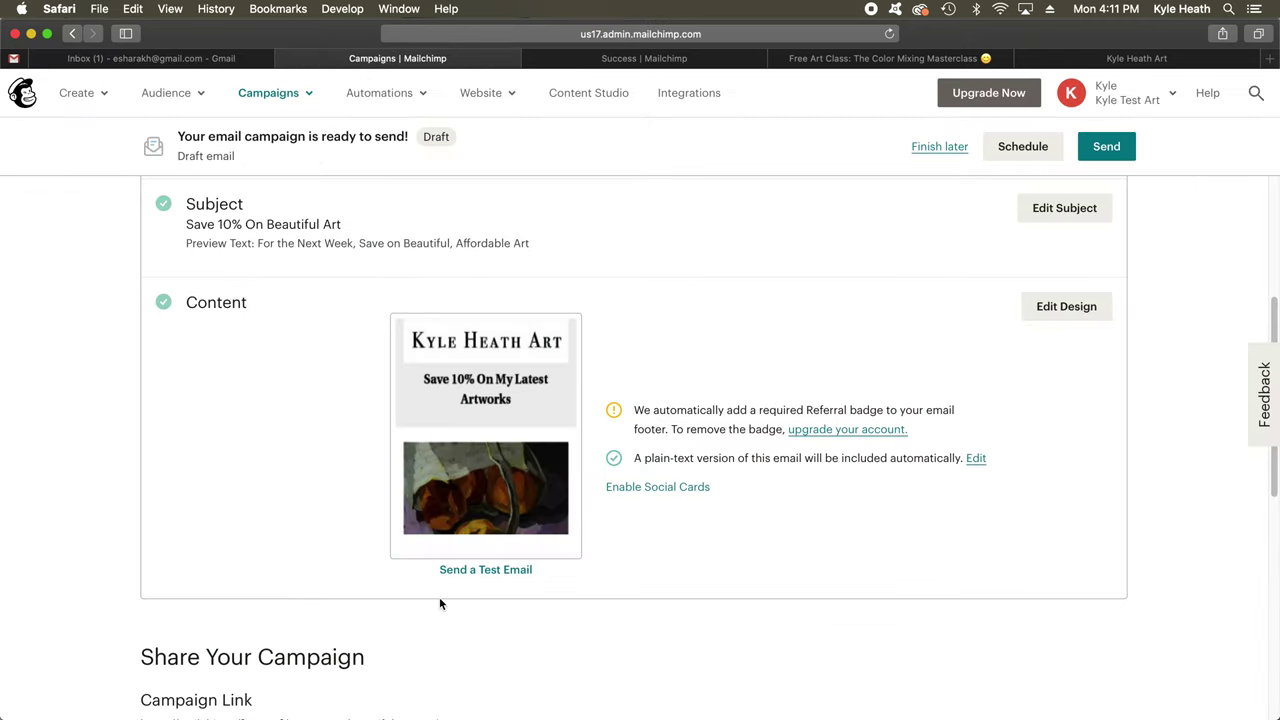
Send a second test email to the business e-mail address and return to Gmail
{"action": "left_click", "coordinate": [465, 570]}
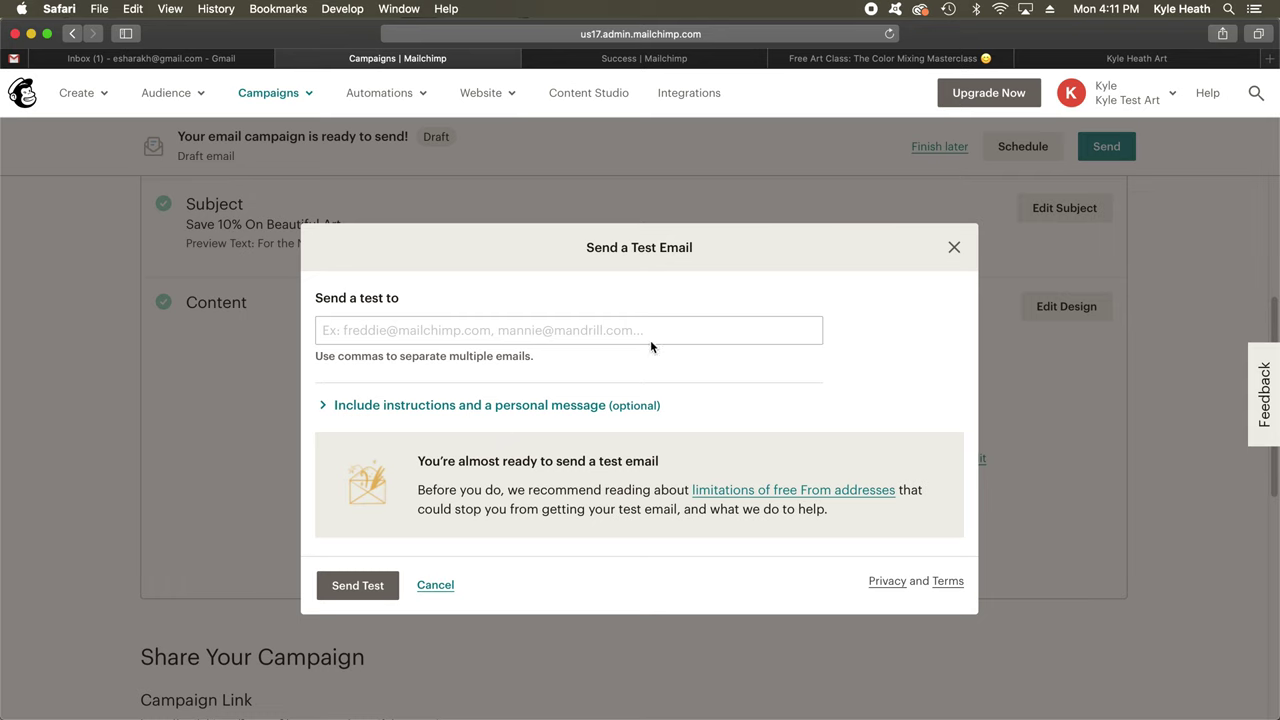
{"action": "left_click", "coordinate": [954, 248]}
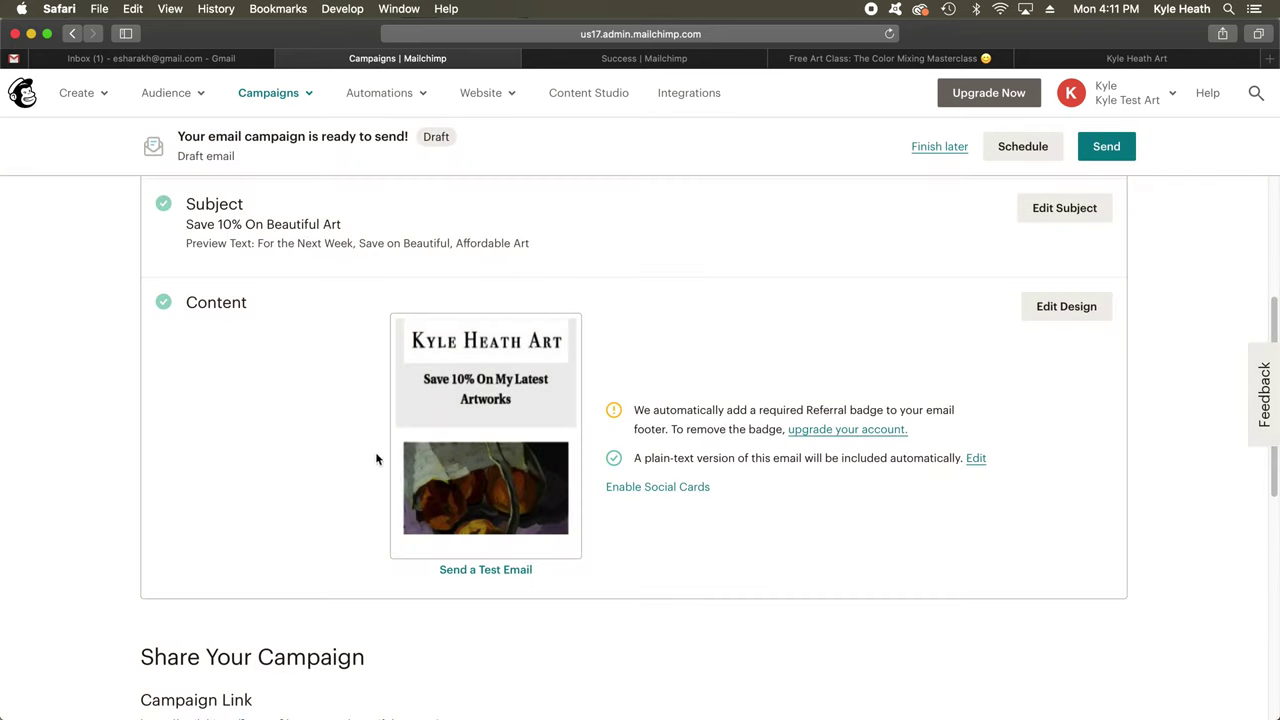
{"action": "left_click", "coordinate": [467, 569]}
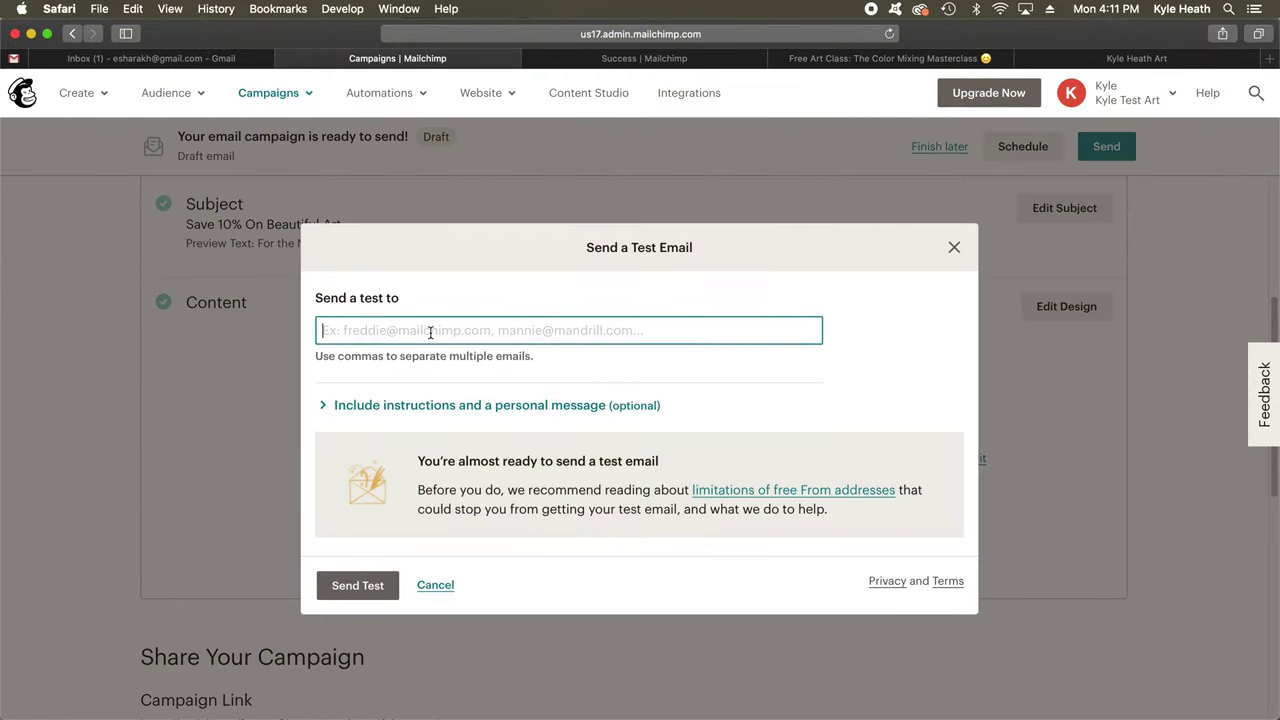
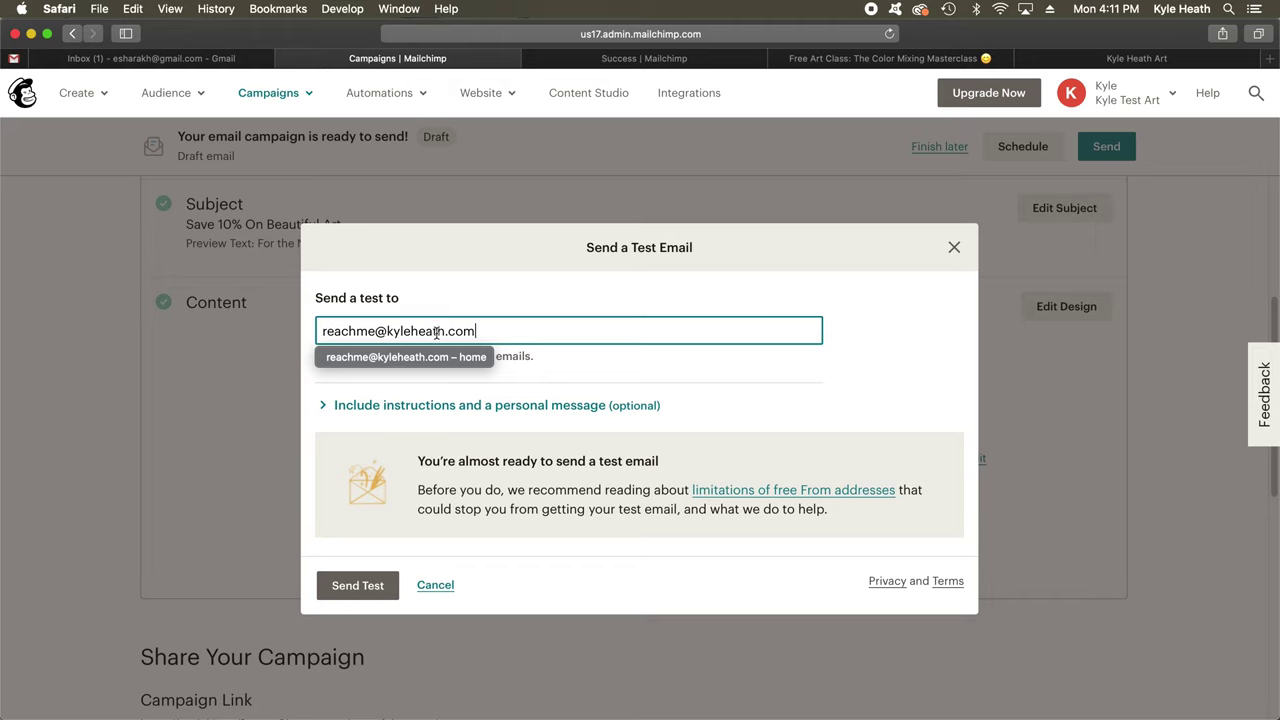
{"action": "left_click", "coordinate": [364, 592]}
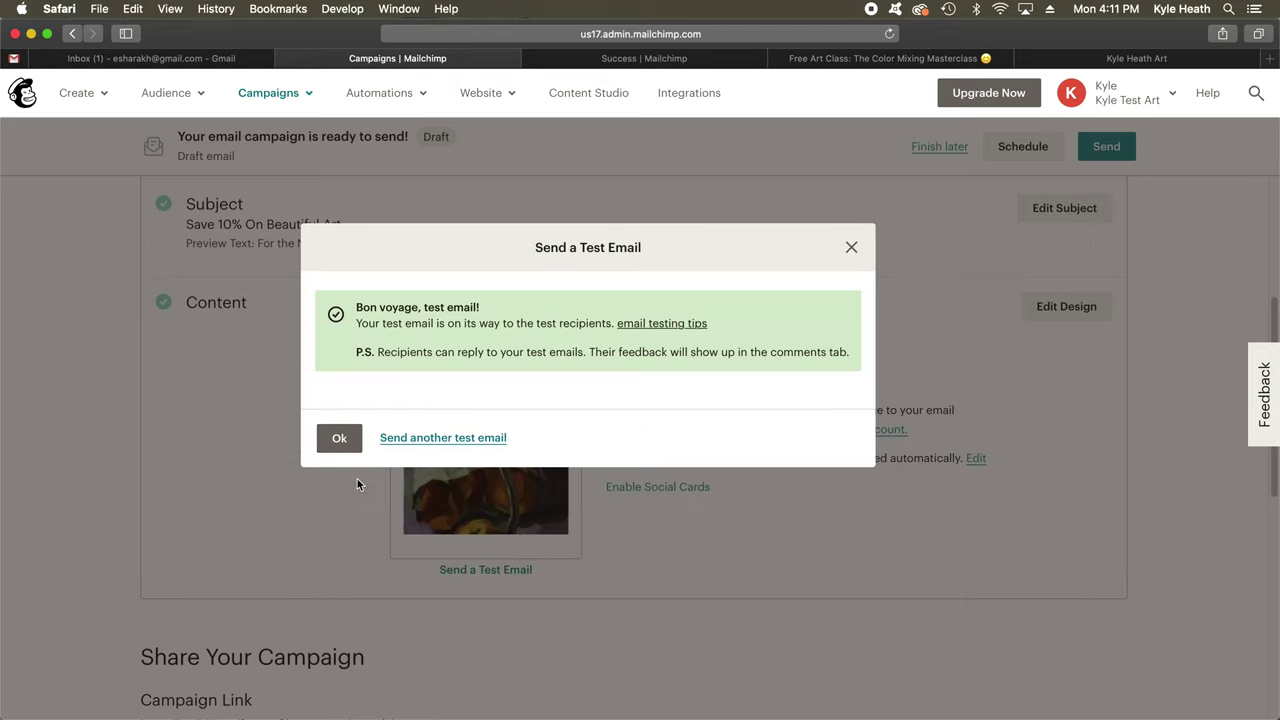
{"action": "left_click", "coordinate": [339, 437]}
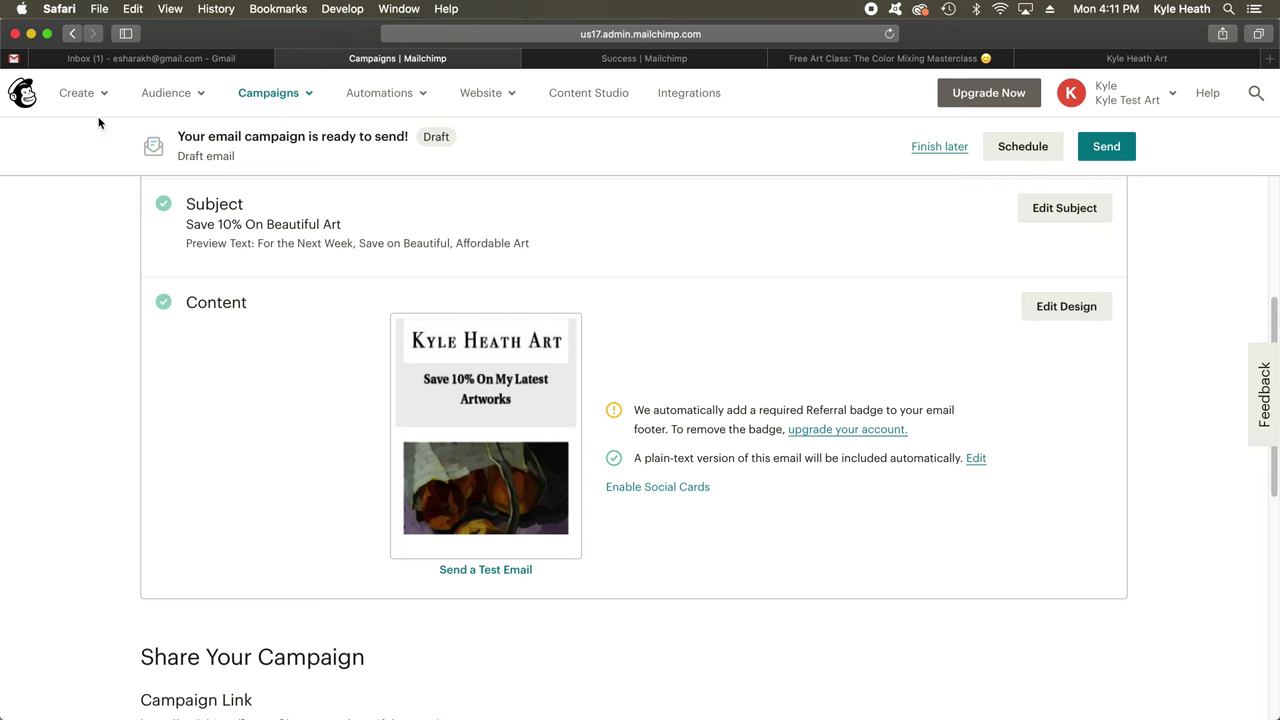
{"action": "left_click", "coordinate": [101, 62]}
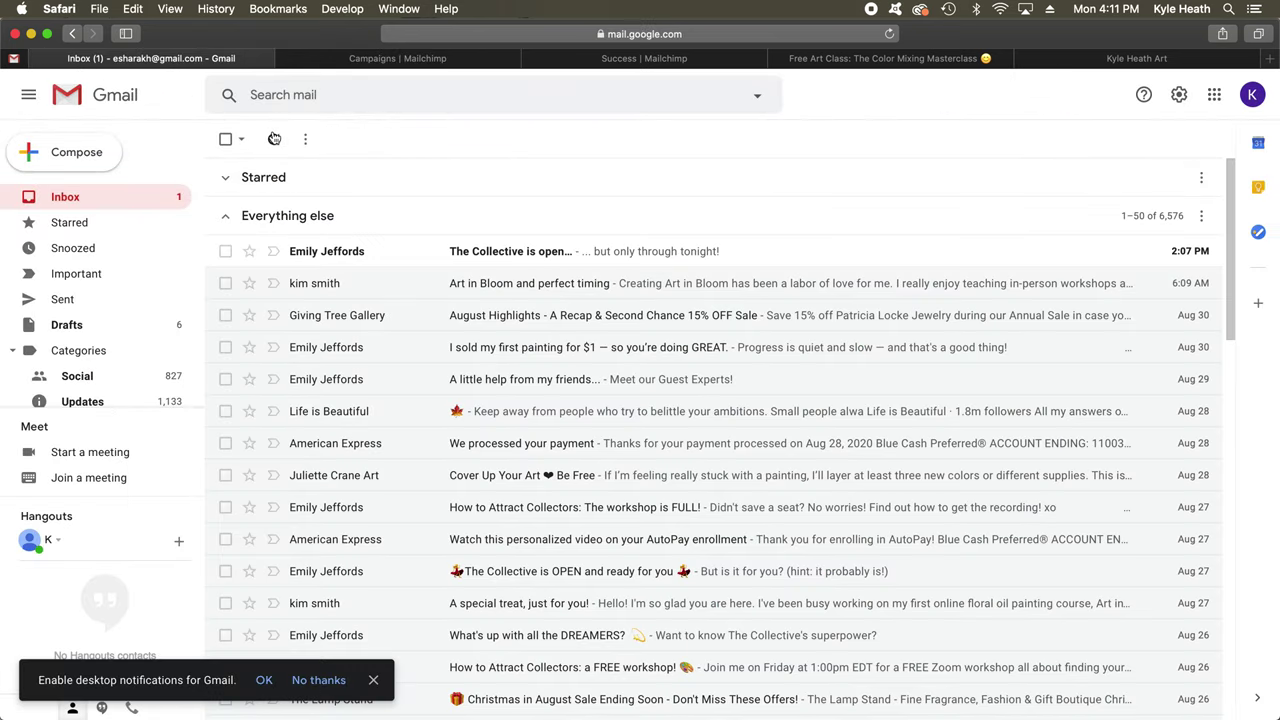
Refresh the other Gmail account and open the '[Test] Save 10% On Beautiful Art' email in Promotions
{"action": "left_click", "coordinate": [16, 58]}
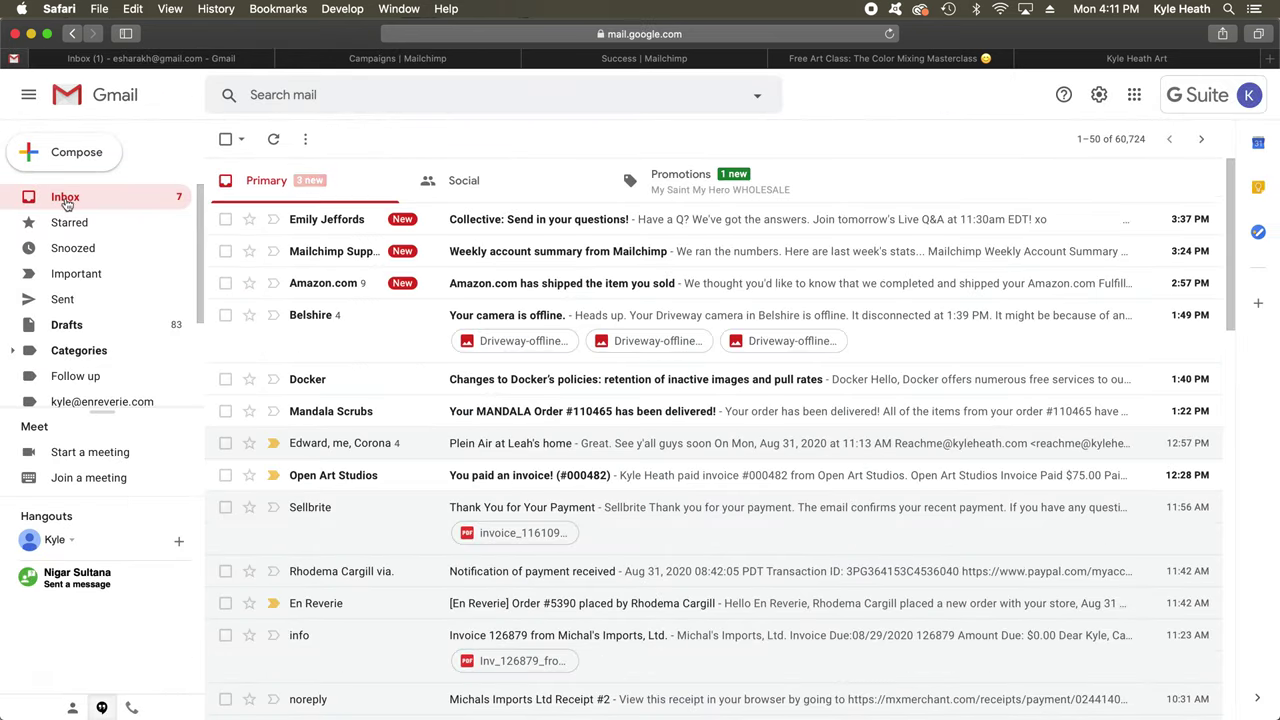
{"action": "left_click", "coordinate": [273, 140]}
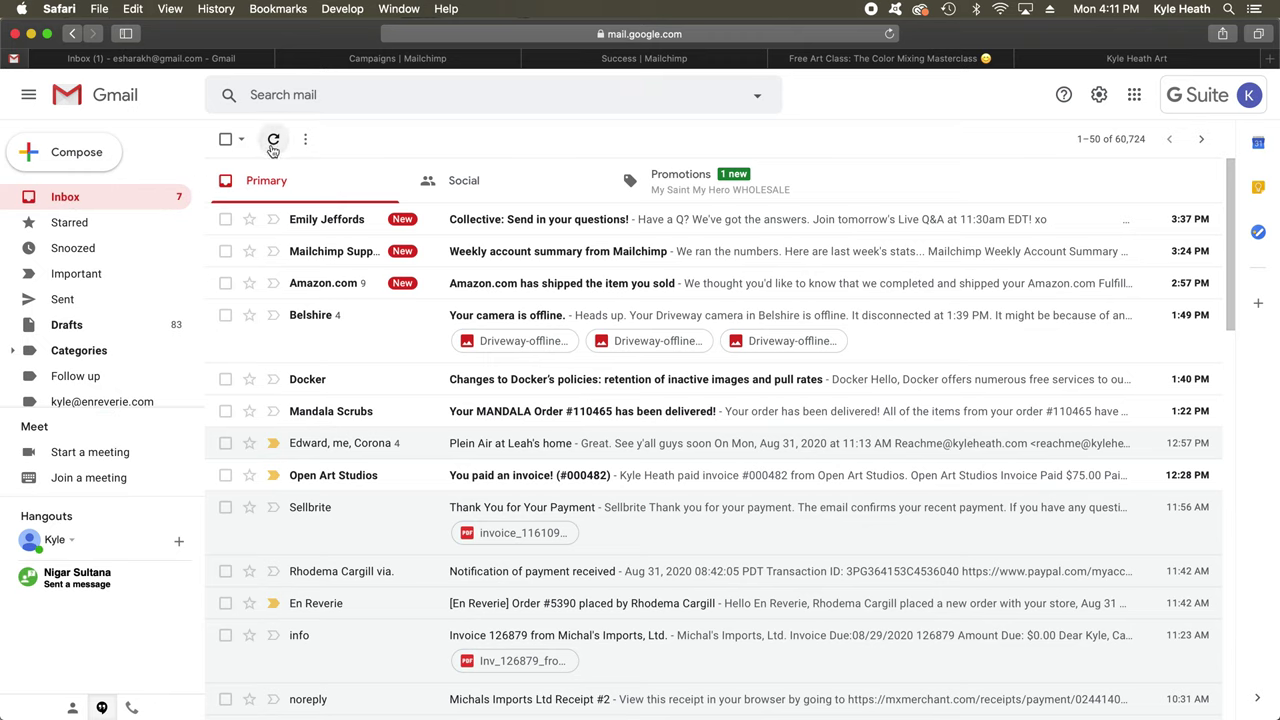
{"action": "left_click", "coordinate": [743, 191]}
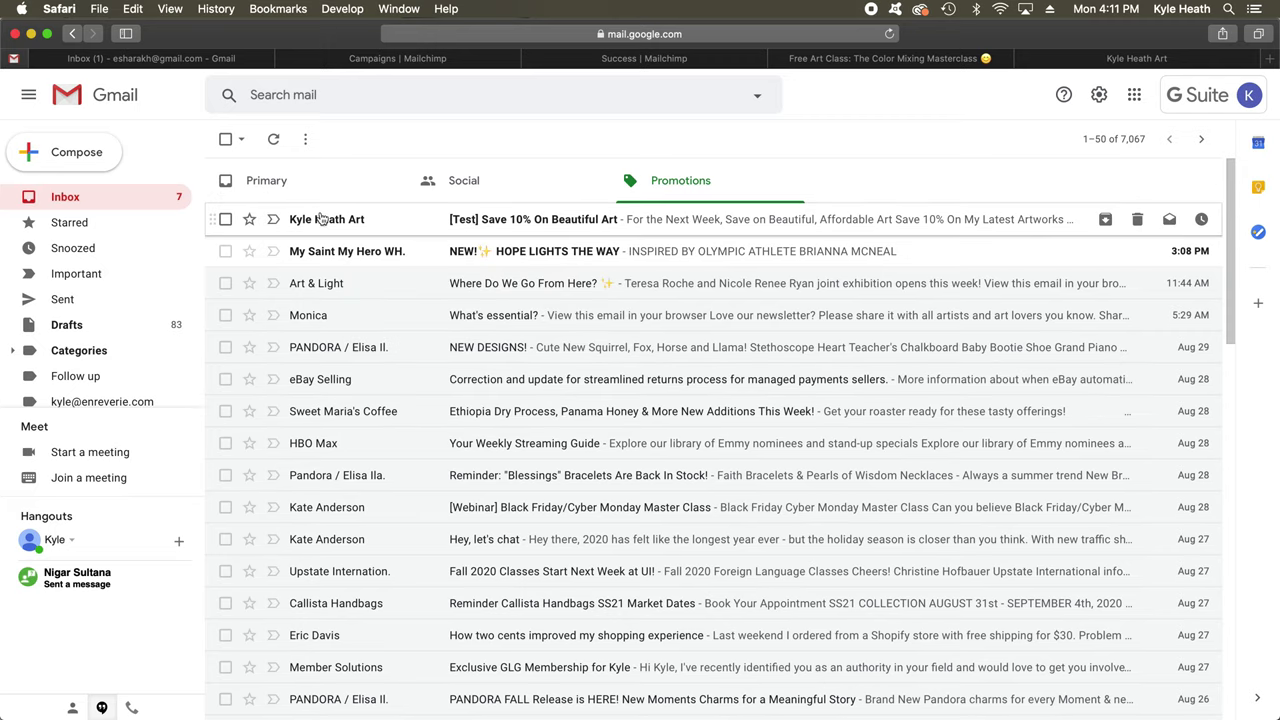
{"action": "left_click", "coordinate": [322, 219]}
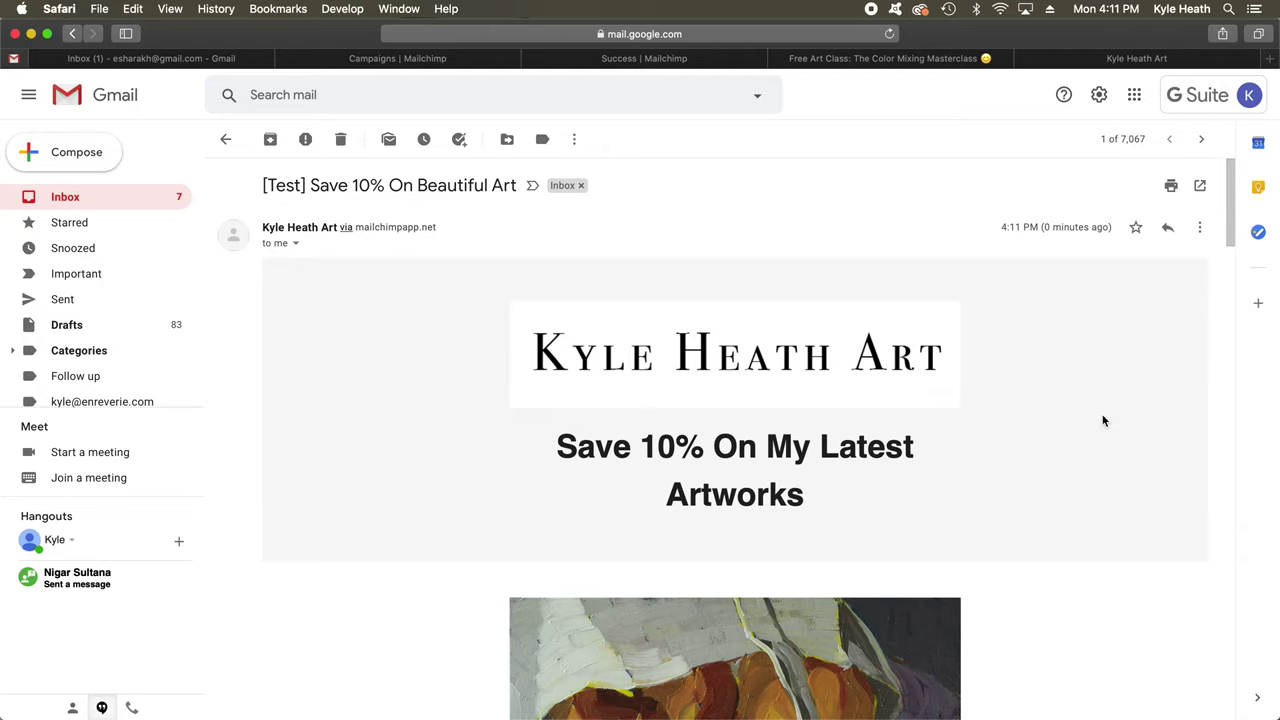
Scroll through the test email down to its footer and back up
{"action": "scroll", "coordinate": [1102, 425], "scroll_direction": "down", "scroll_amount": 1}
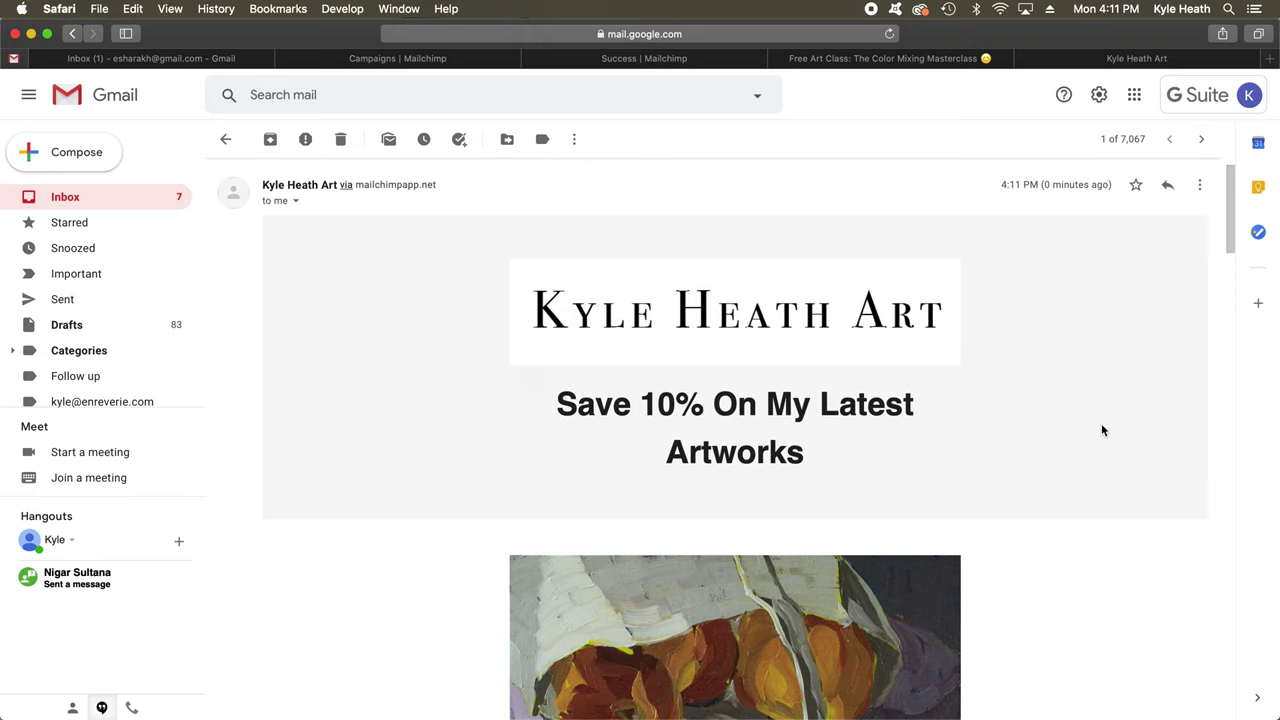
{"action": "scroll", "coordinate": [1102, 428], "scroll_direction": "down", "scroll_amount": 5}
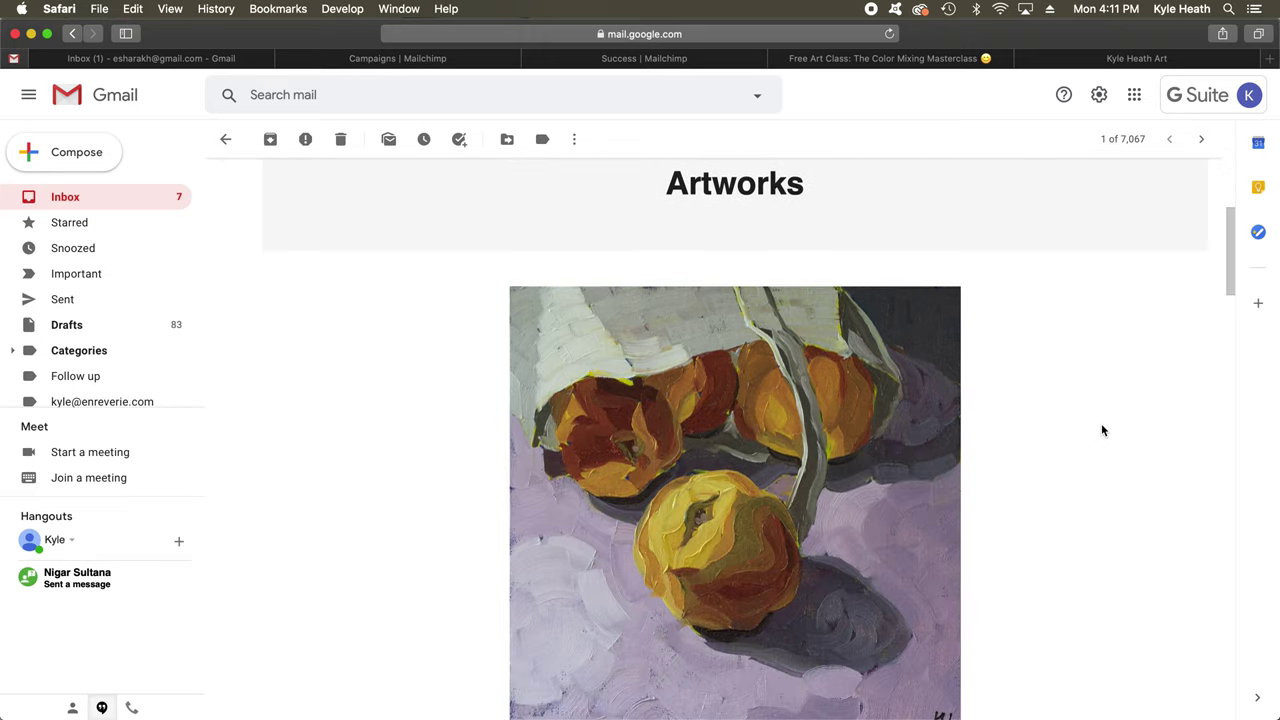
{"action": "scroll", "coordinate": [1101, 423], "scroll_direction": "down", "scroll_amount": 5}
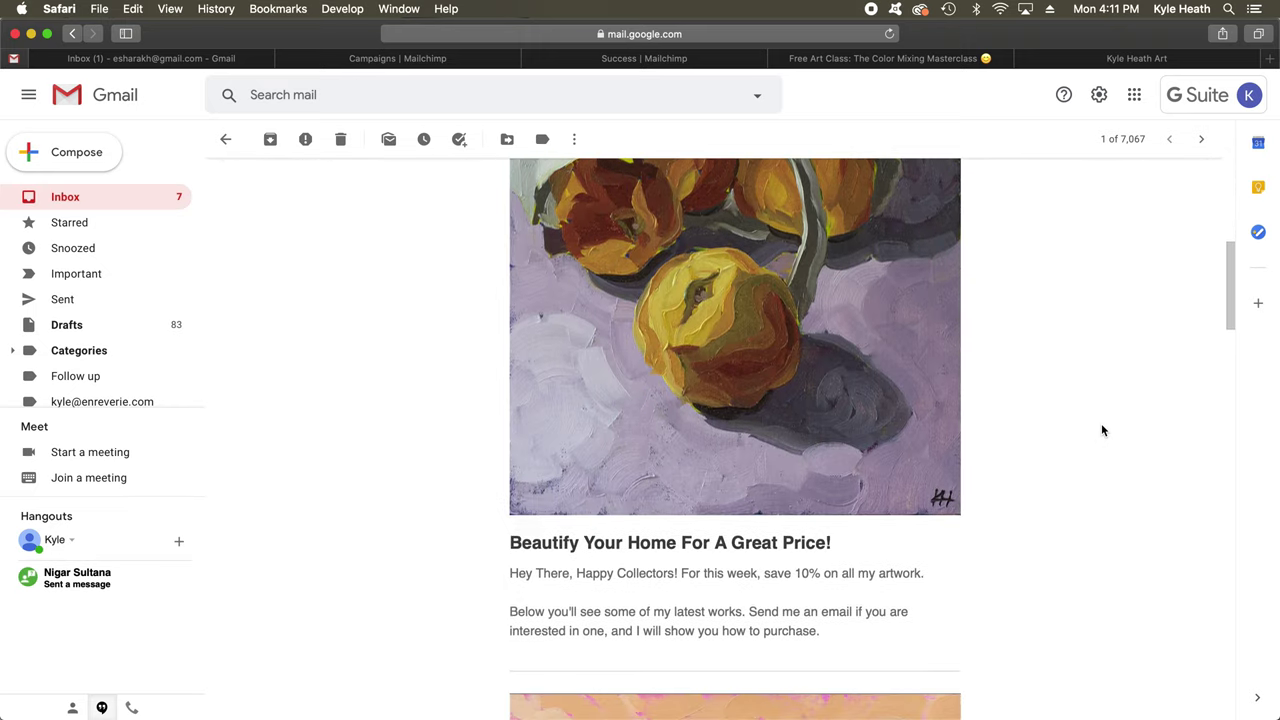
{"action": "scroll", "coordinate": [1101, 430], "scroll_direction": "down", "scroll_amount": 1}
{"action": "scroll", "coordinate": [1102, 429], "scroll_direction": "down", "scroll_amount": 2}
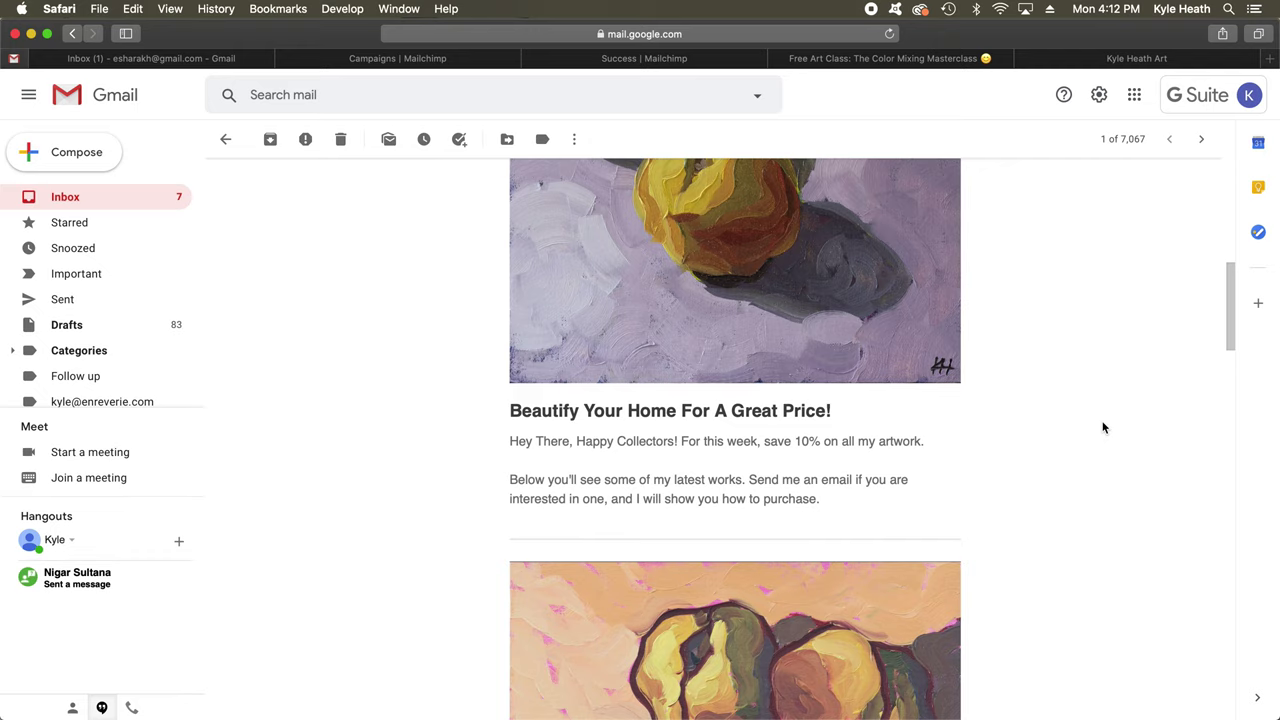
{"action": "scroll", "coordinate": [1104, 428], "scroll_direction": "down", "scroll_amount": 1}
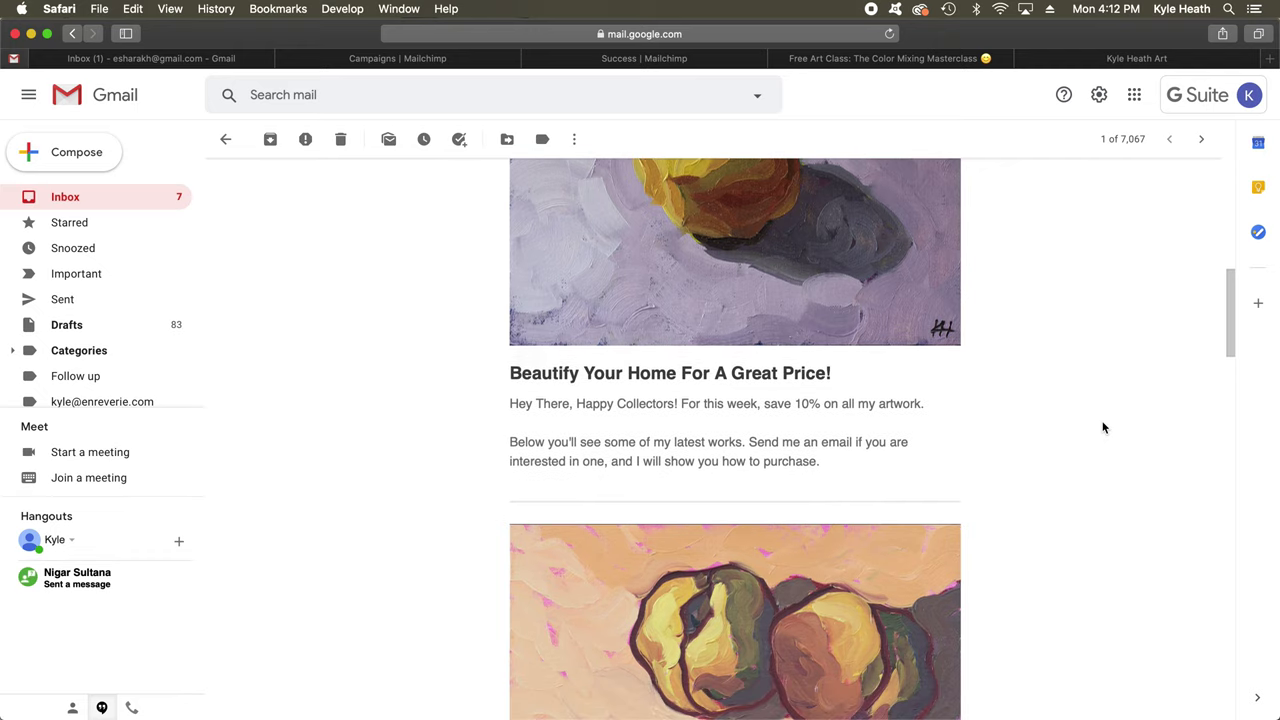
{"action": "scroll", "coordinate": [1104, 428], "scroll_direction": "down", "scroll_amount": 2}
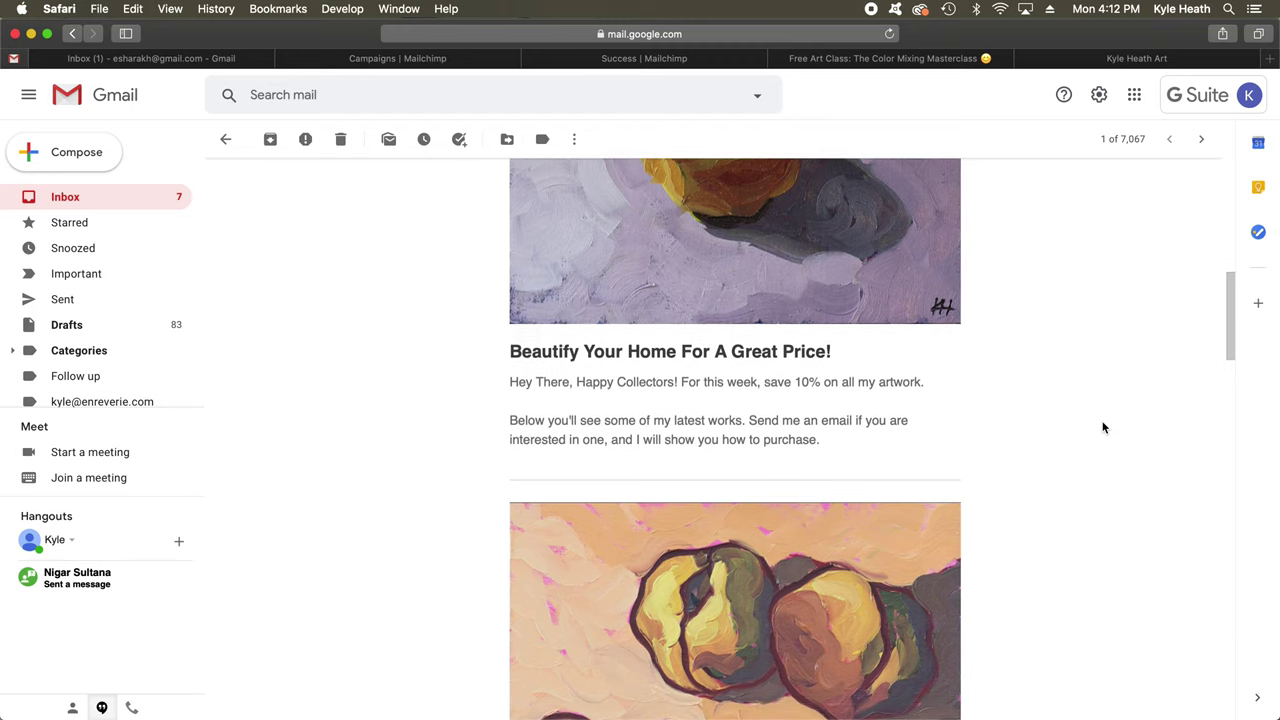
{"action": "scroll", "coordinate": [1104, 428], "scroll_direction": "down", "scroll_amount": 10}
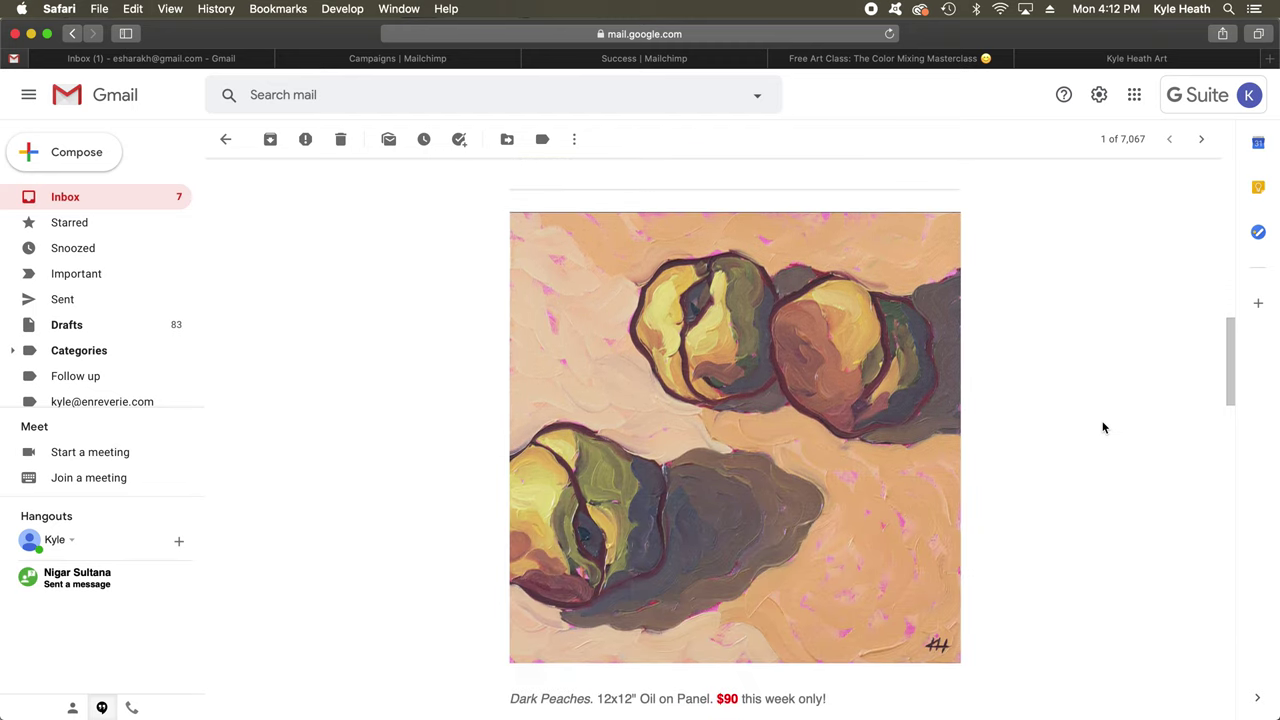
{"action": "scroll", "coordinate": [1104, 428], "scroll_direction": "down", "scroll_amount": 9}
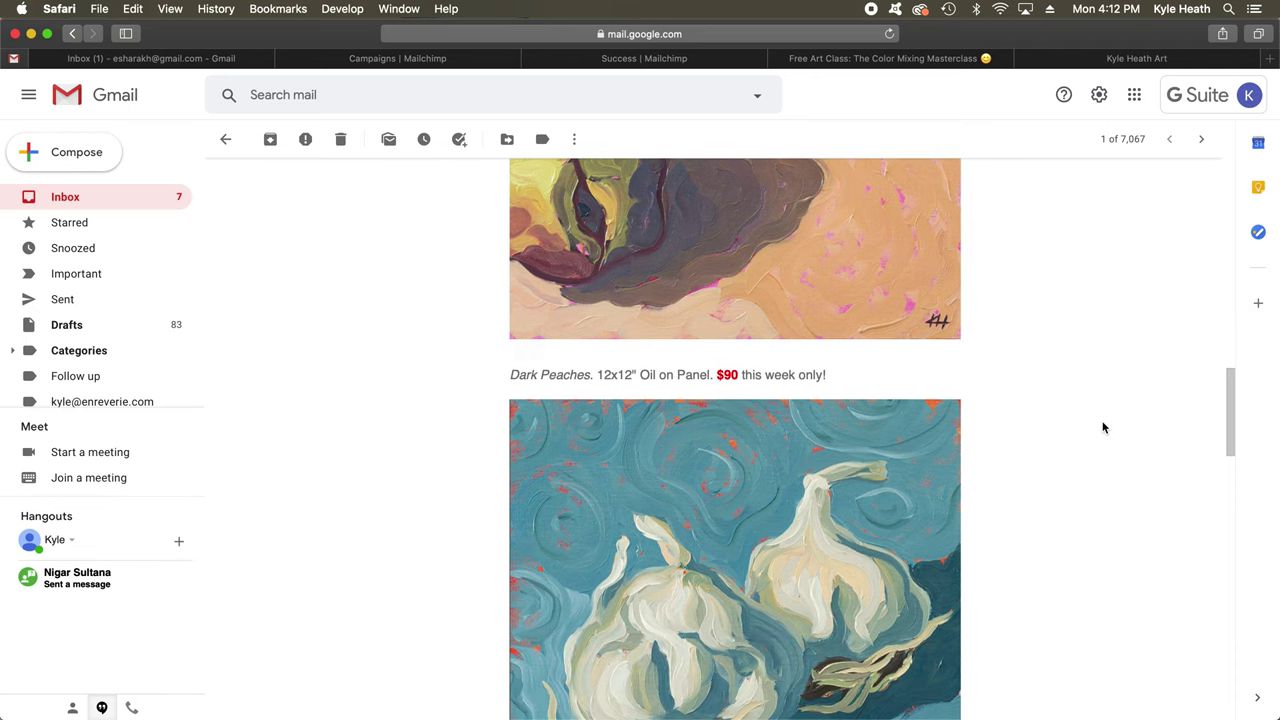
{"action": "scroll", "coordinate": [1104, 428], "scroll_direction": "down", "scroll_amount": 3}
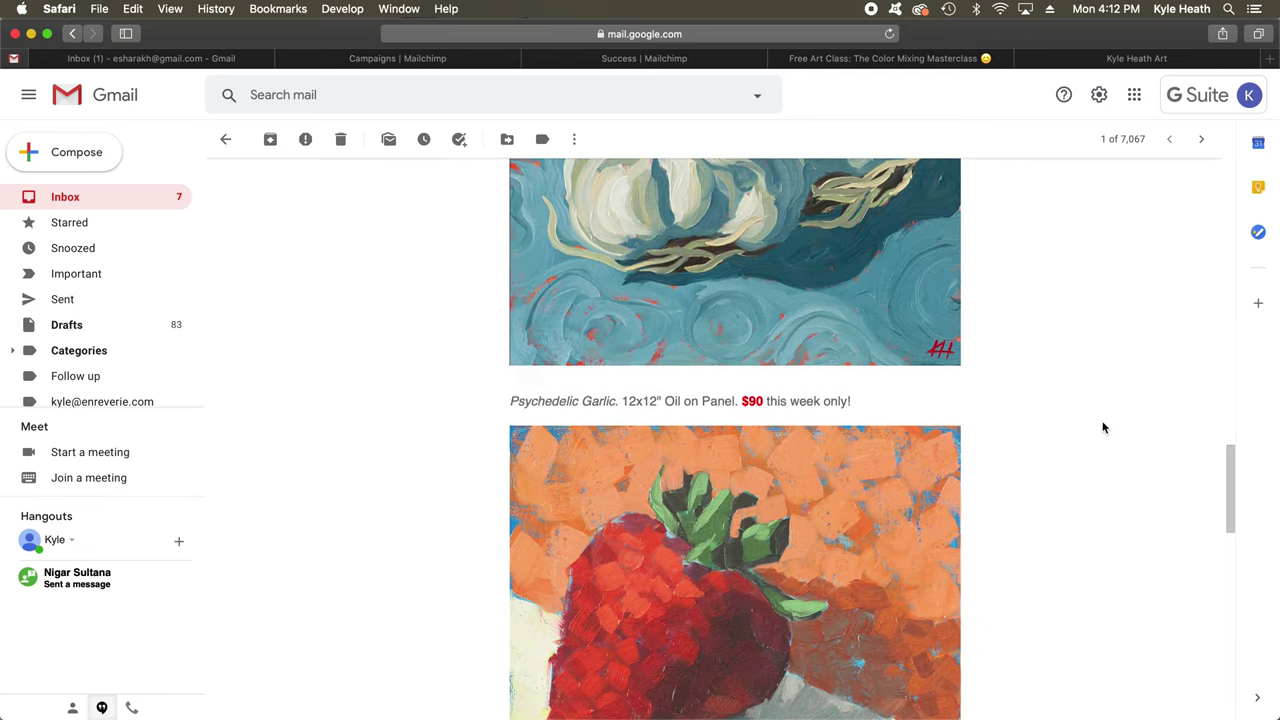
{"action": "scroll", "coordinate": [1104, 428], "scroll_direction": "down", "scroll_amount": 6}
{"action": "scroll", "coordinate": [1104, 428], "scroll_direction": "down", "scroll_amount": 3}
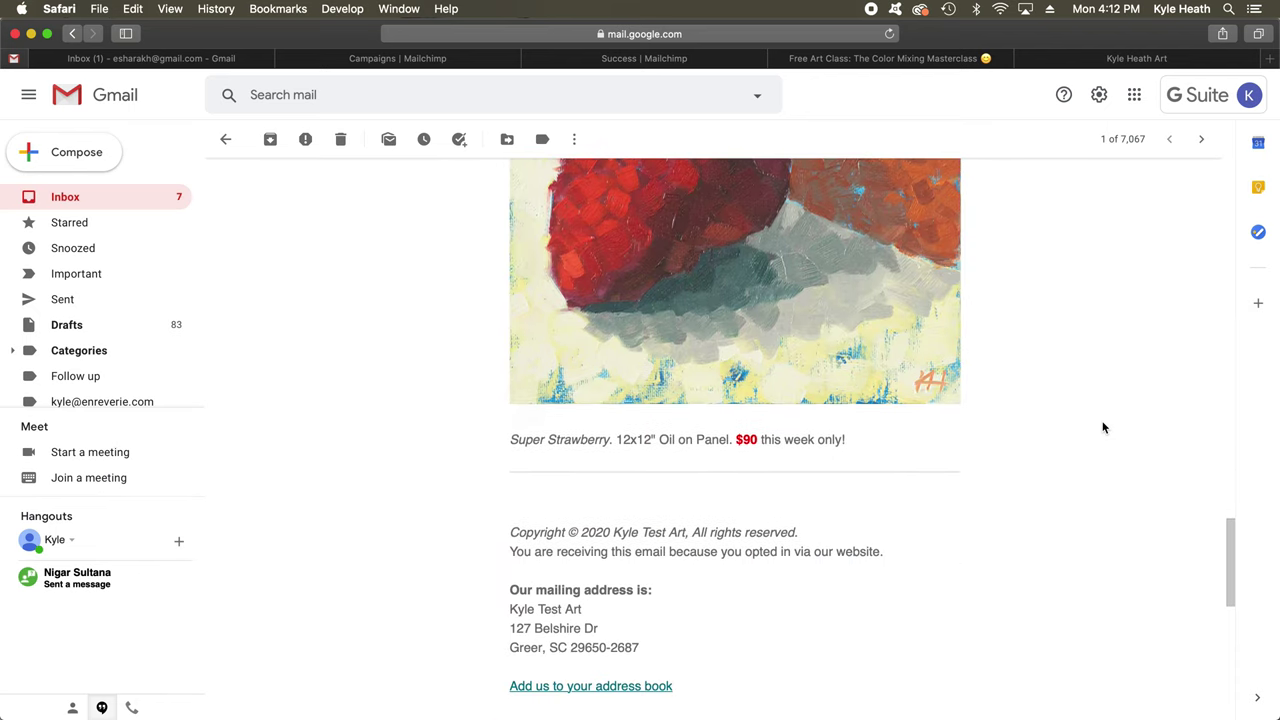
{"action": "scroll", "coordinate": [1104, 428], "scroll_direction": "down", "scroll_amount": 3}
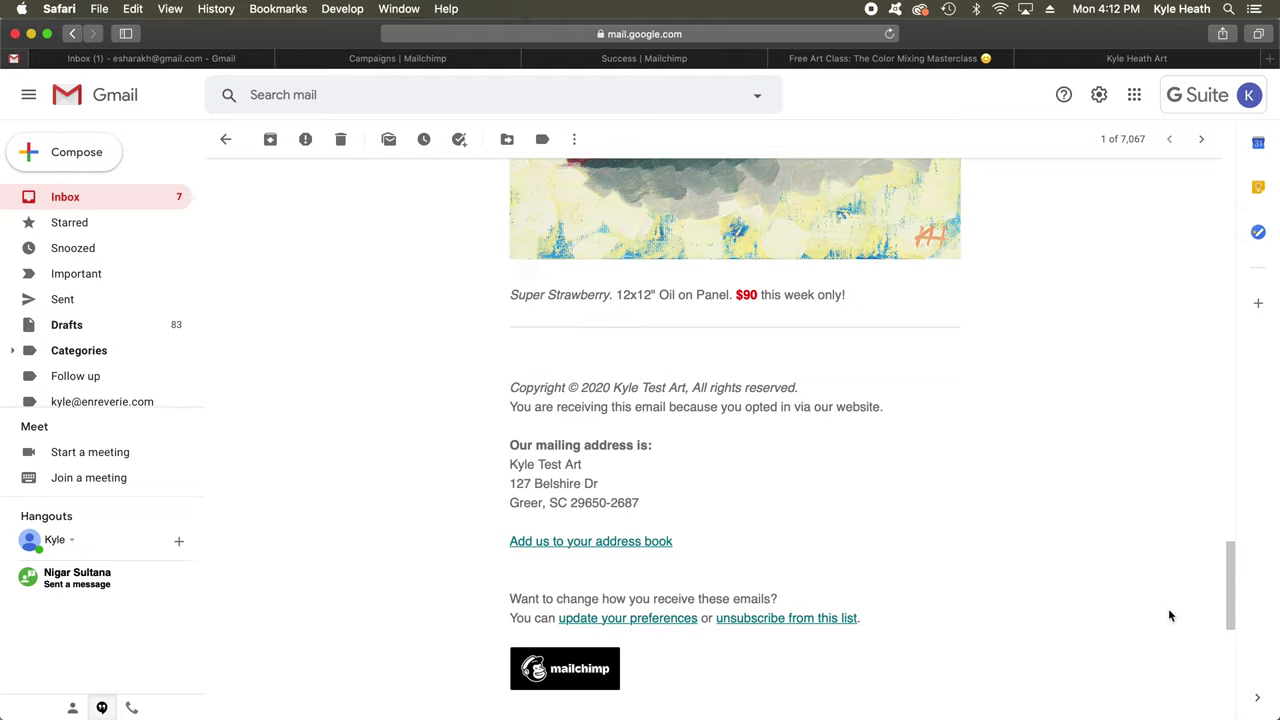
{"action": "scroll", "coordinate": [1157, 633], "scroll_direction": "up", "scroll_amount": 15}
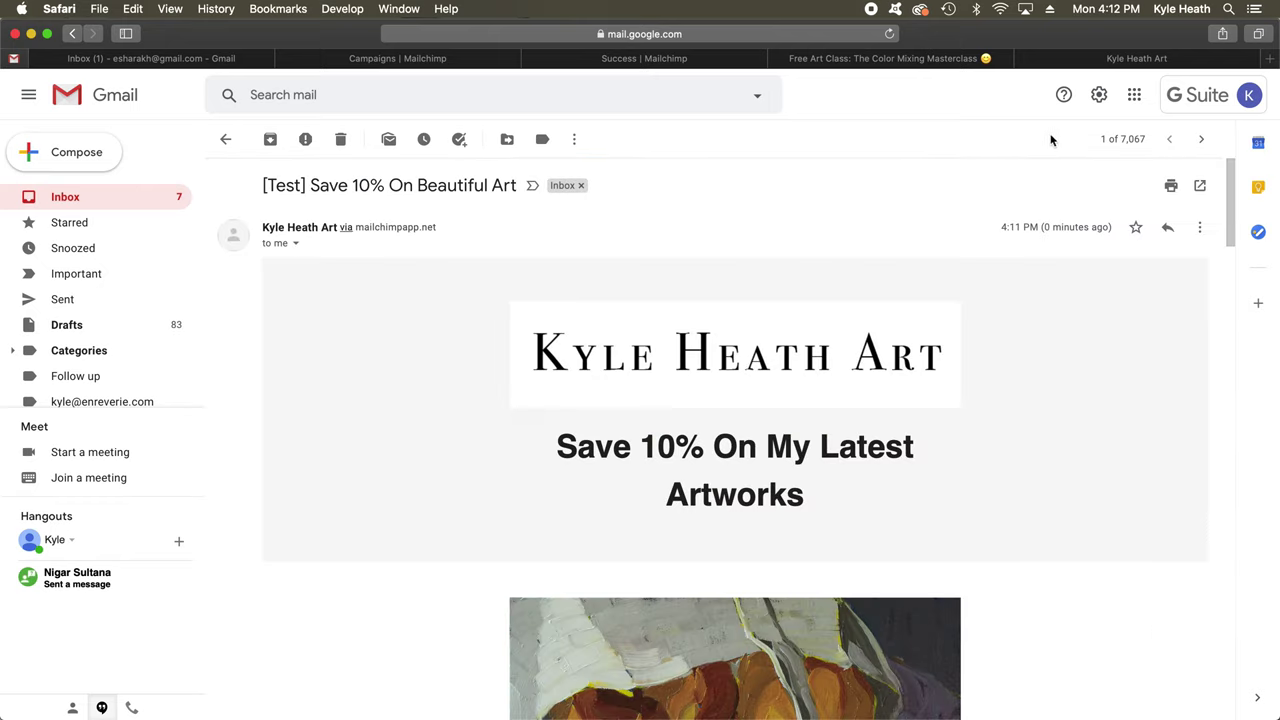
Close the leftover Mailchimp Success tab and return to the send-ready campaign summary
{"action": "left_click", "coordinate": [877, 59]}
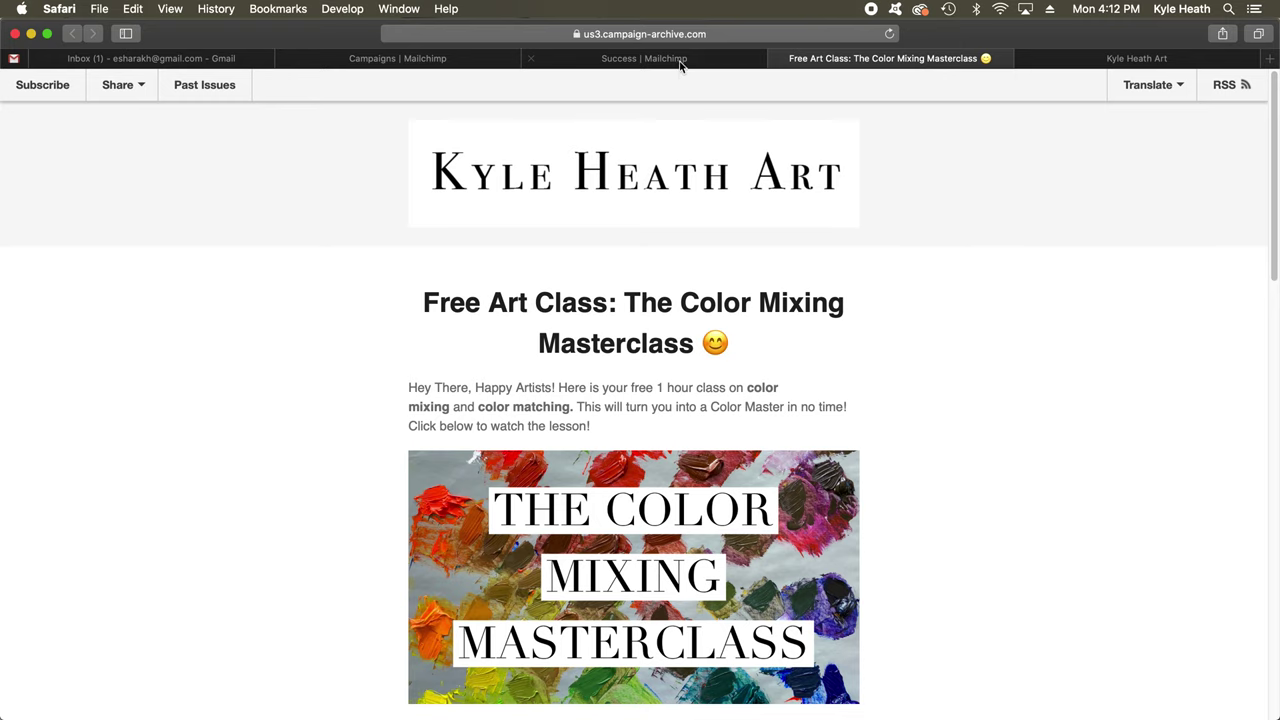
{"action": "left_click", "coordinate": [680, 60]}
{"action": "left_click", "coordinate": [530, 60]}
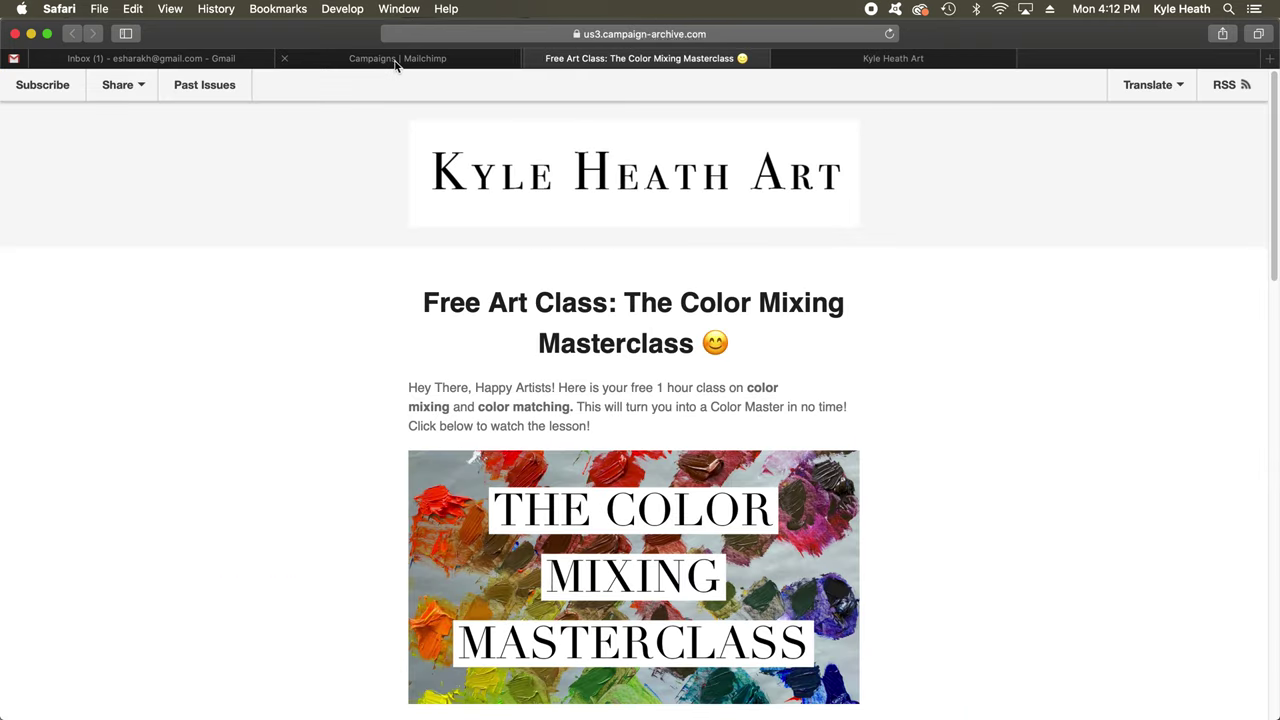
{"action": "left_click", "coordinate": [398, 58]}
{"action": "scroll", "coordinate": [890, 400], "scroll_direction": "up", "scroll_amount": 5}
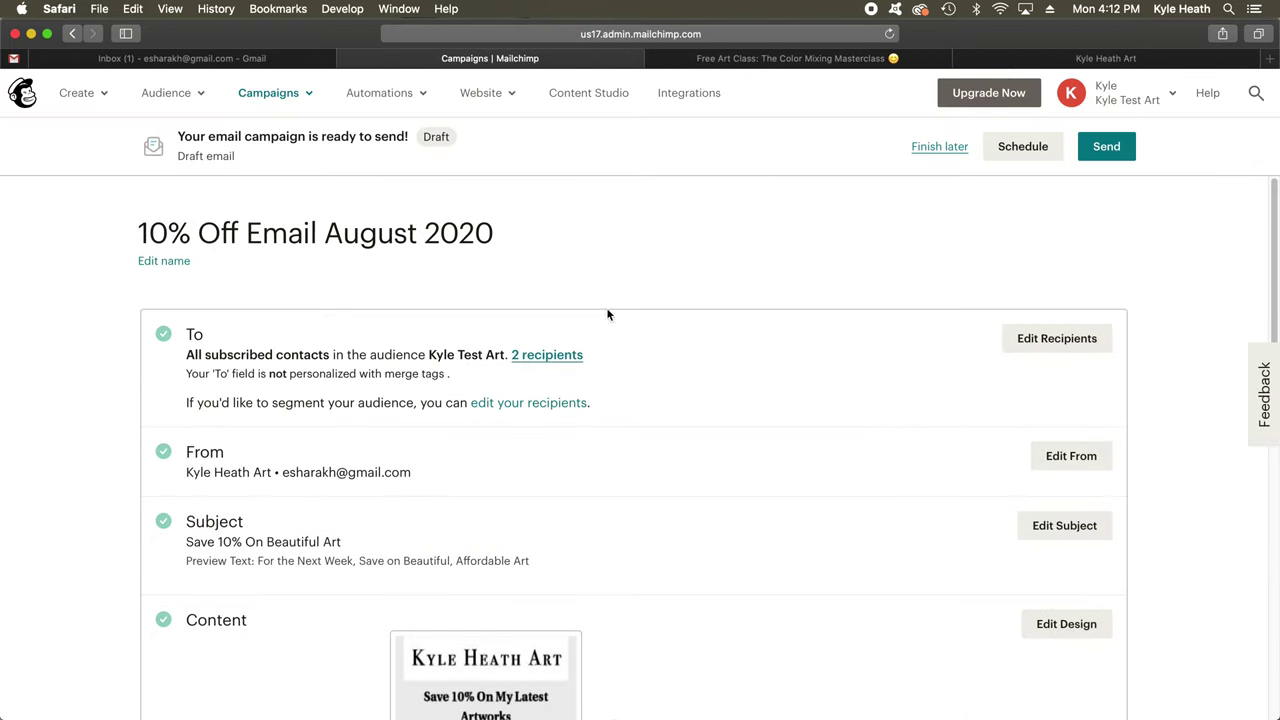
{"action": "scroll", "coordinate": [815, 500], "scroll_direction": "down", "scroll_amount": 10}
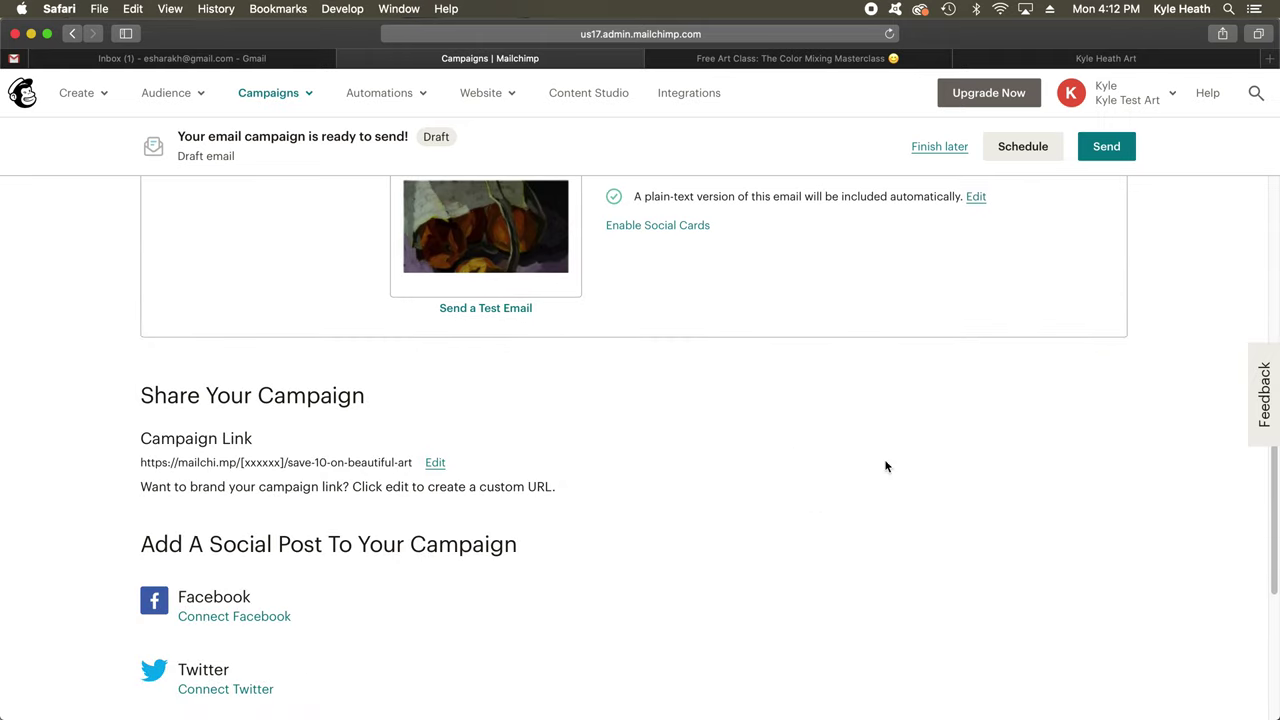
{"action": "scroll", "coordinate": [880, 455], "scroll_direction": "up", "scroll_amount": 5}
{"action": "scroll", "coordinate": [892, 460], "scroll_direction": "up", "scroll_amount": 1}
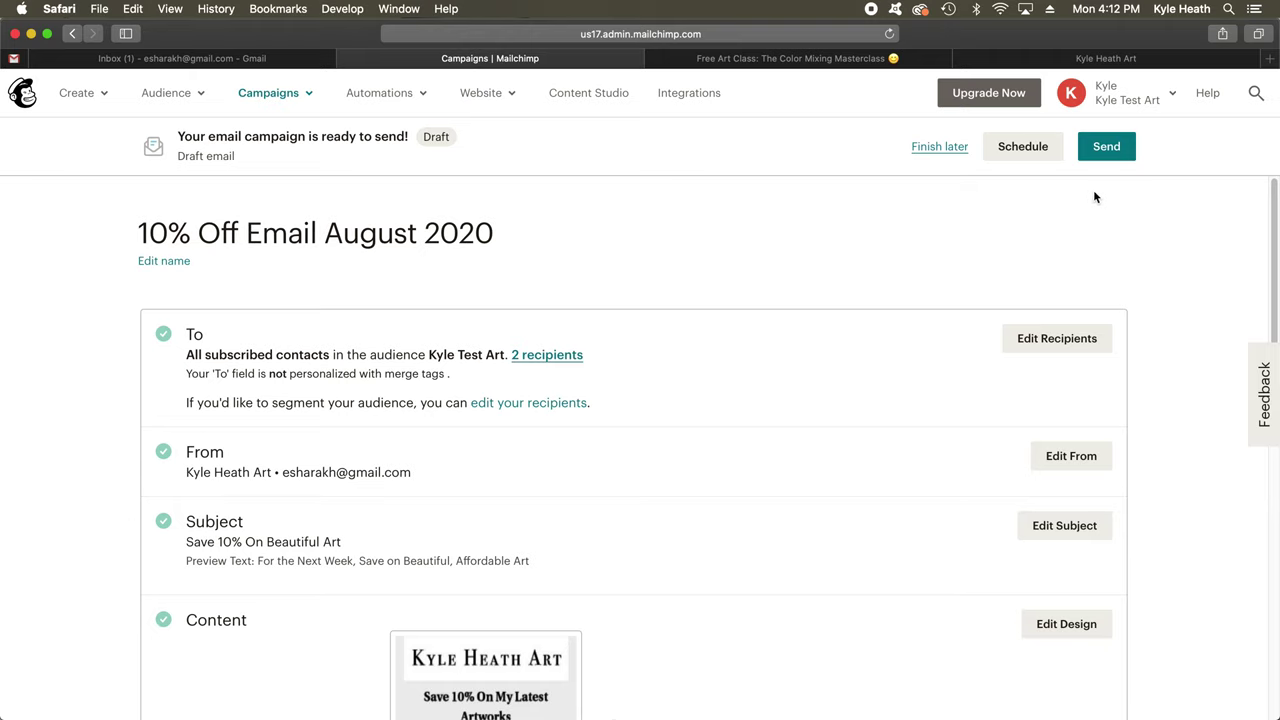
Send the campaign now to both subscribers, then hide Safari to reveal the desktop
{"action": "left_click", "coordinate": [1107, 157]}
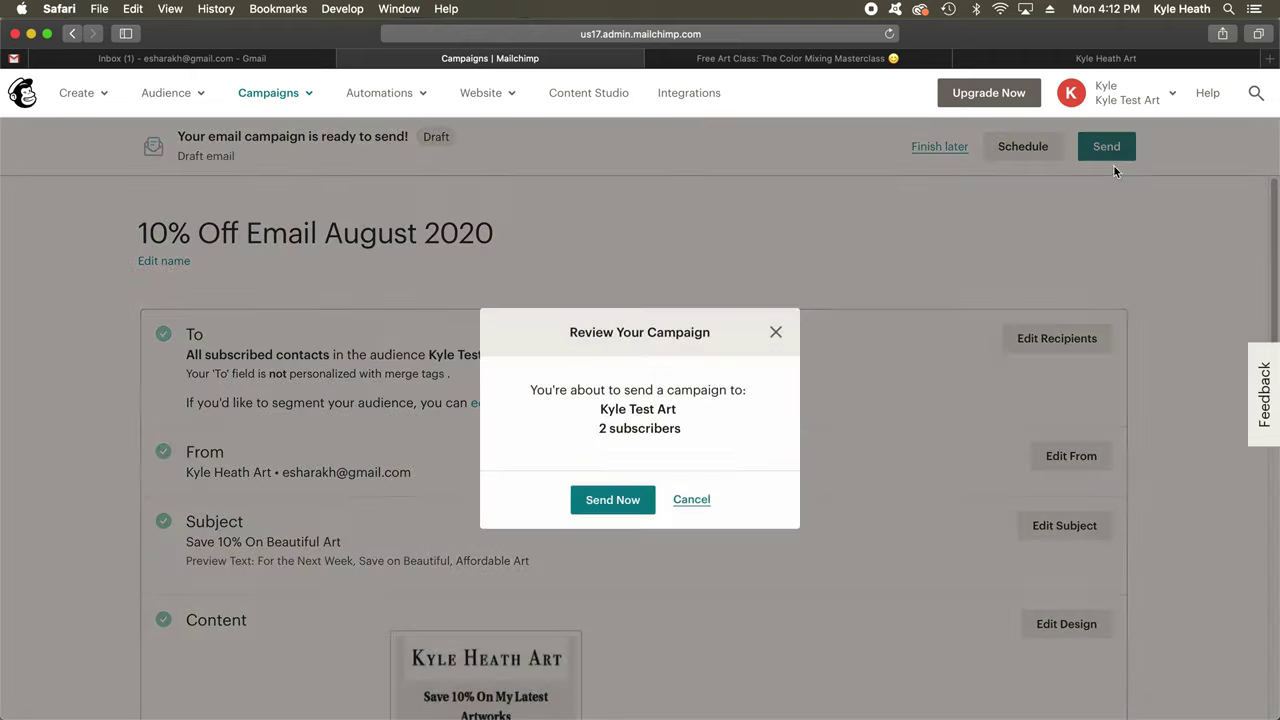
{"action": "left_click", "coordinate": [609, 505]}
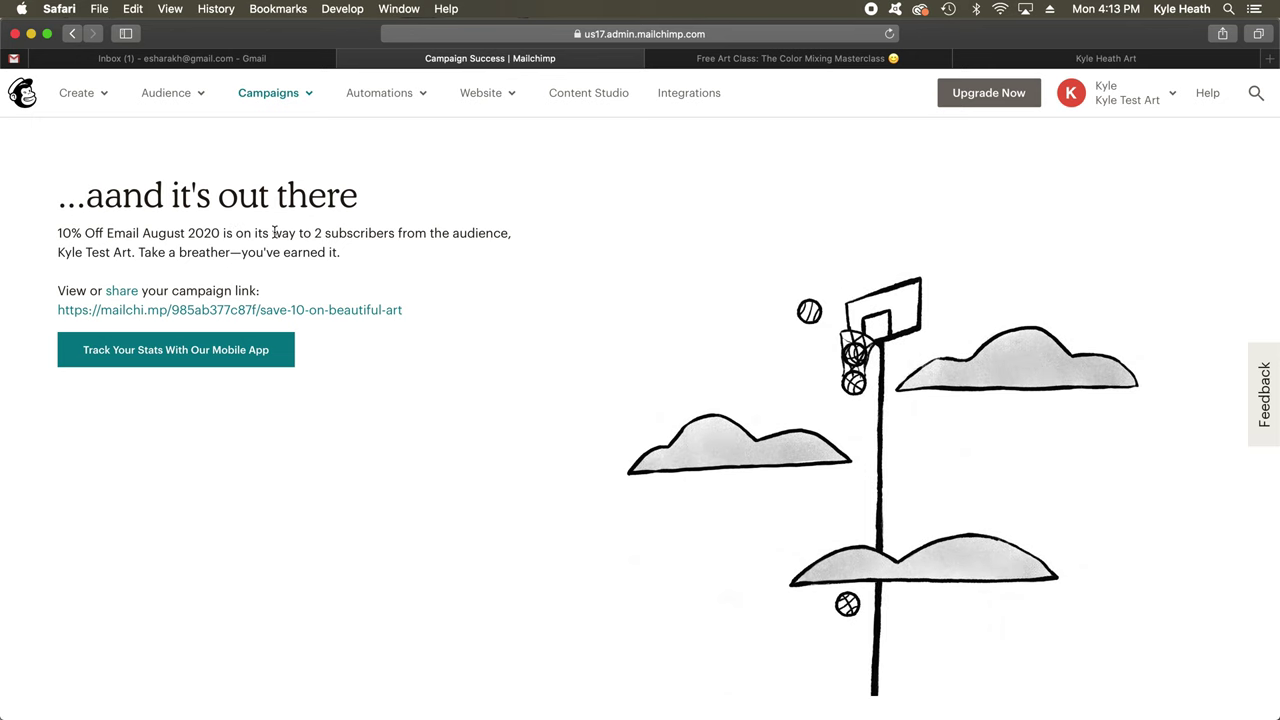
{"action": "key", "text": "super+h"}
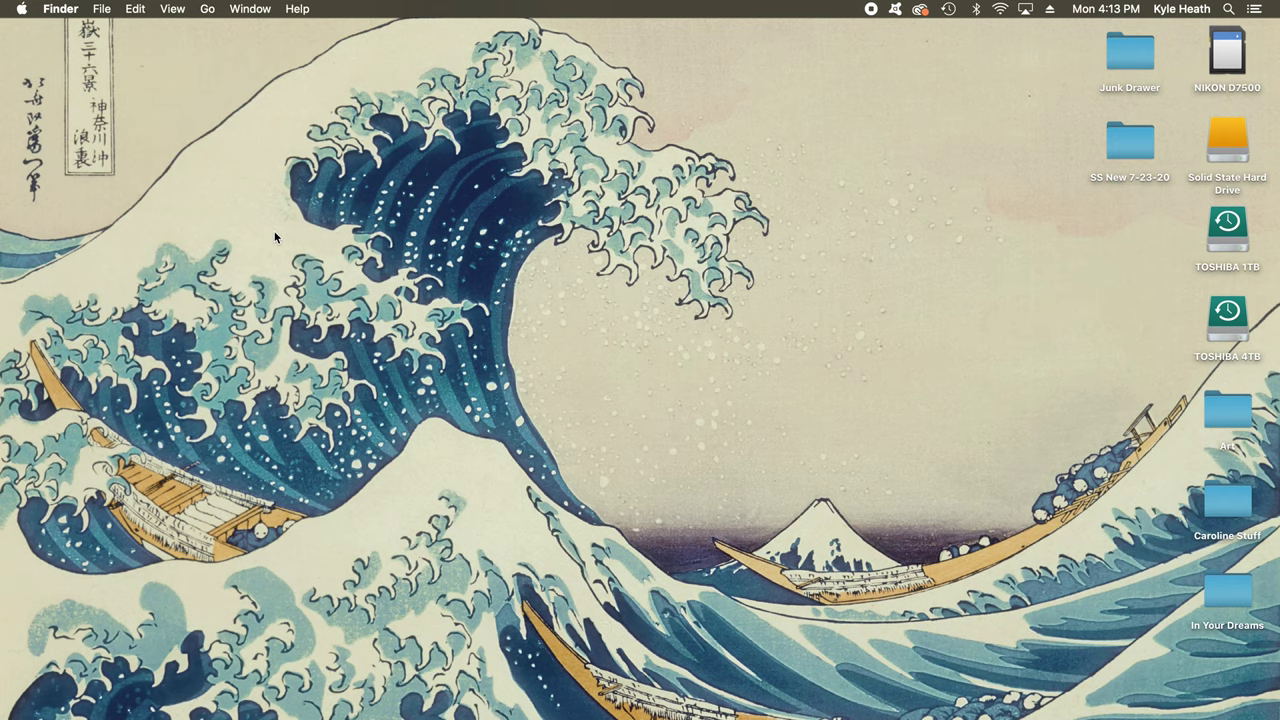